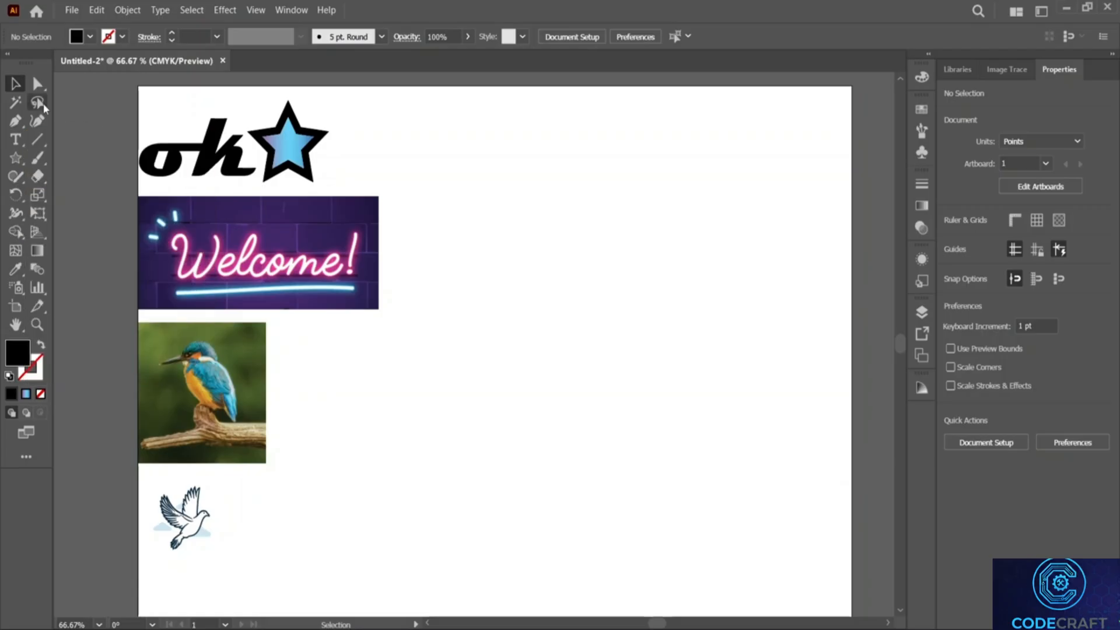
{"action": "left_click", "coordinate": [20, 122]}
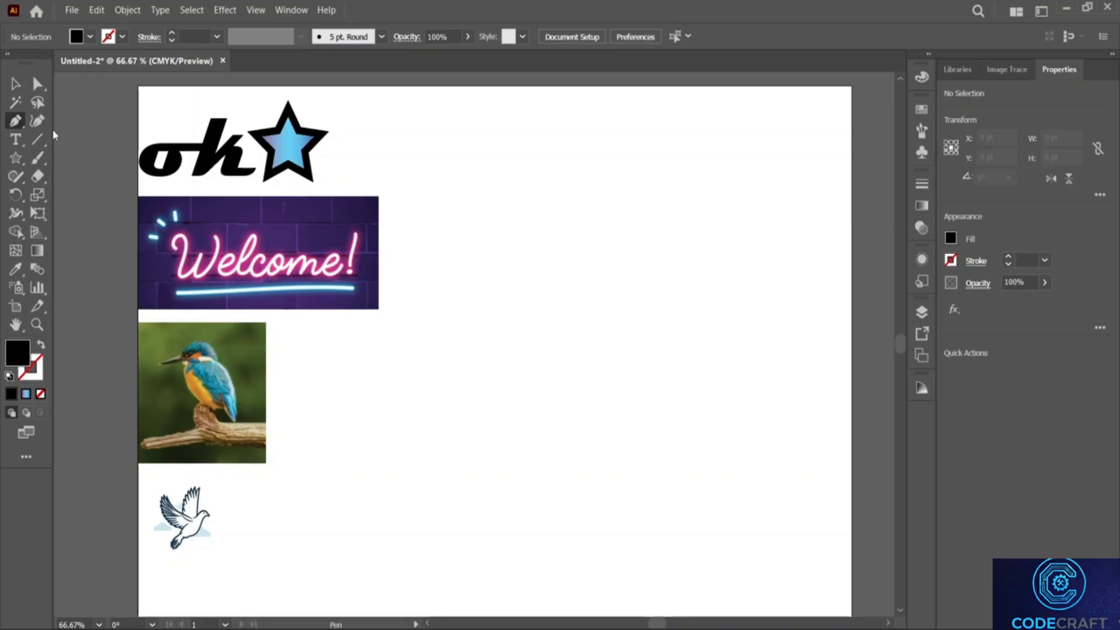
{"action": "left_click", "coordinate": [15, 127]}
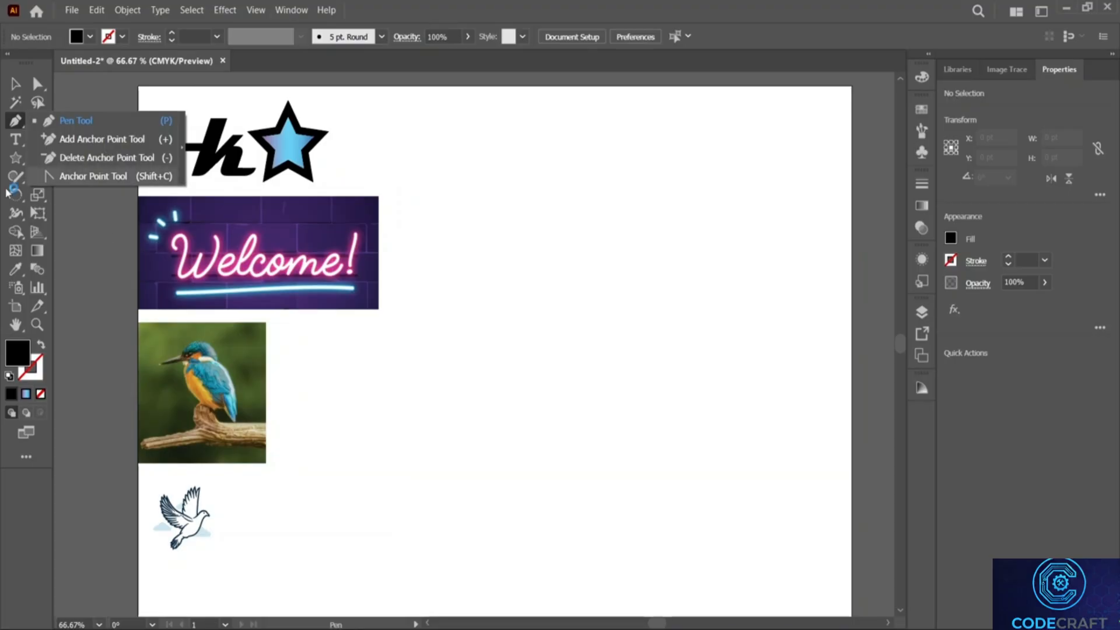
{"action": "left_click", "coordinate": [80, 197]}
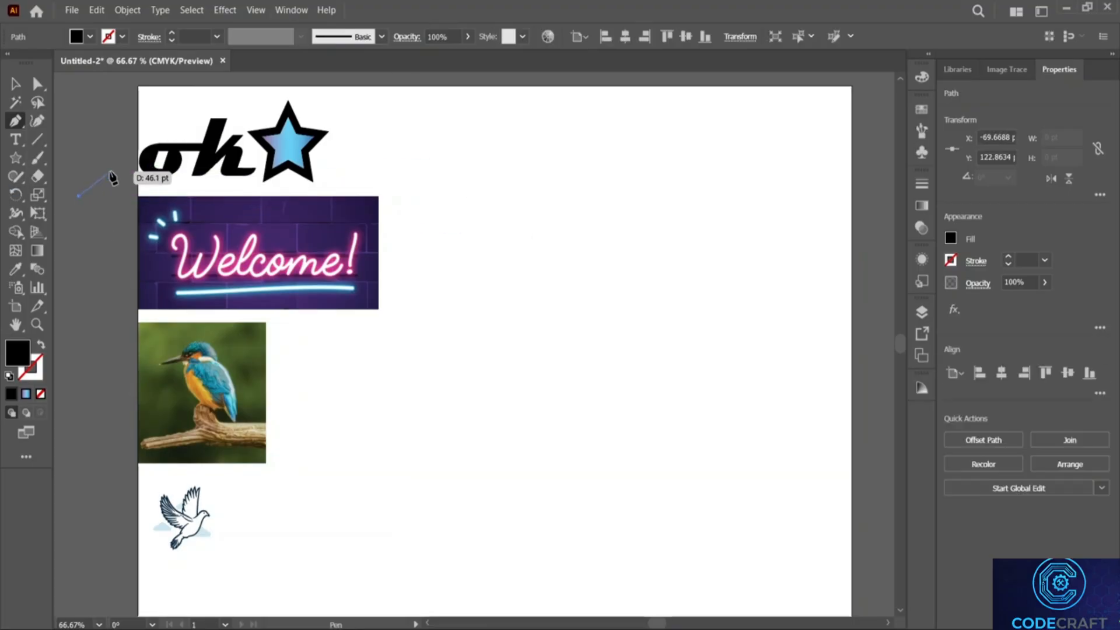
{"action": "key", "text": "Escape"}
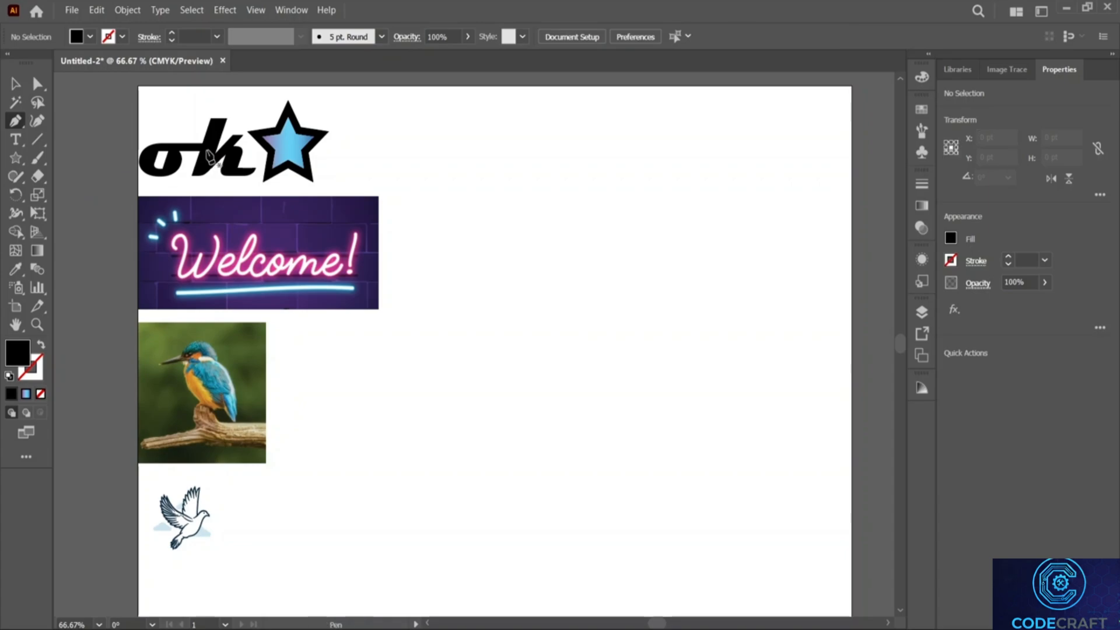
Select the ok-star group, the Welcome image and the kingfisher image in turn to inspect each object on the artboard.
{"action": "left_click", "coordinate": [17, 85]}
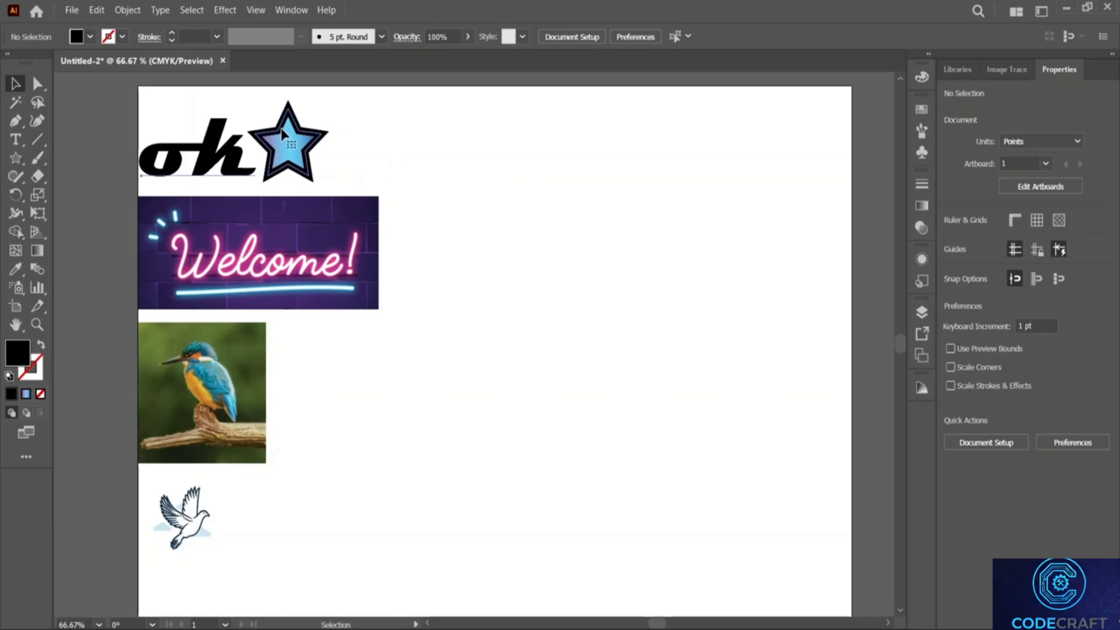
{"action": "left_click", "coordinate": [292, 145]}
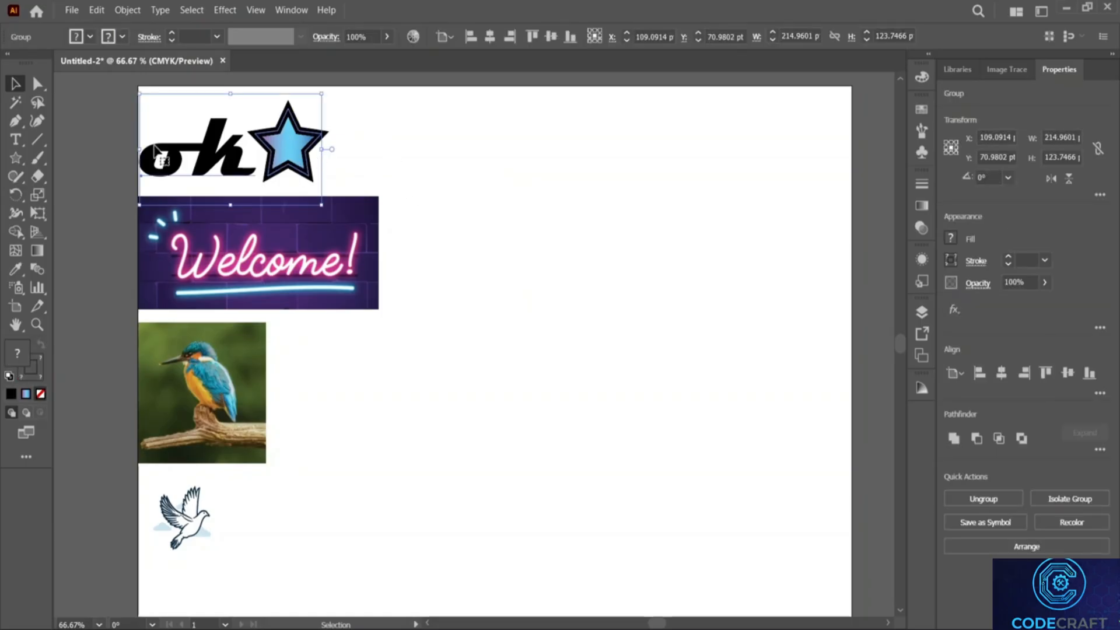
{"action": "left_click", "coordinate": [411, 276]}
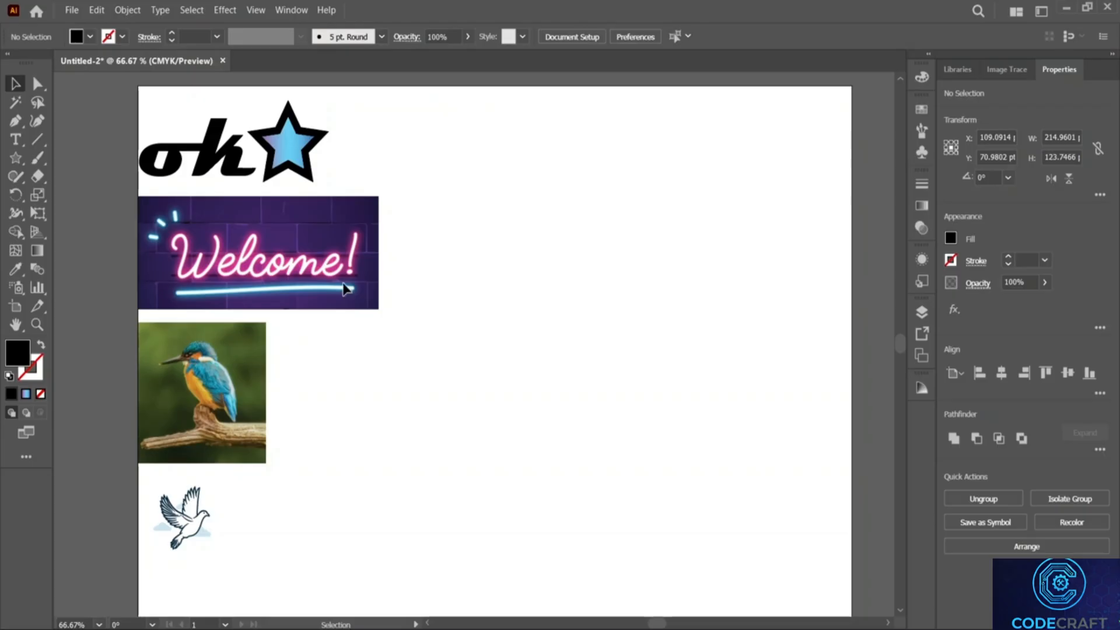
{"action": "left_click", "coordinate": [170, 270]}
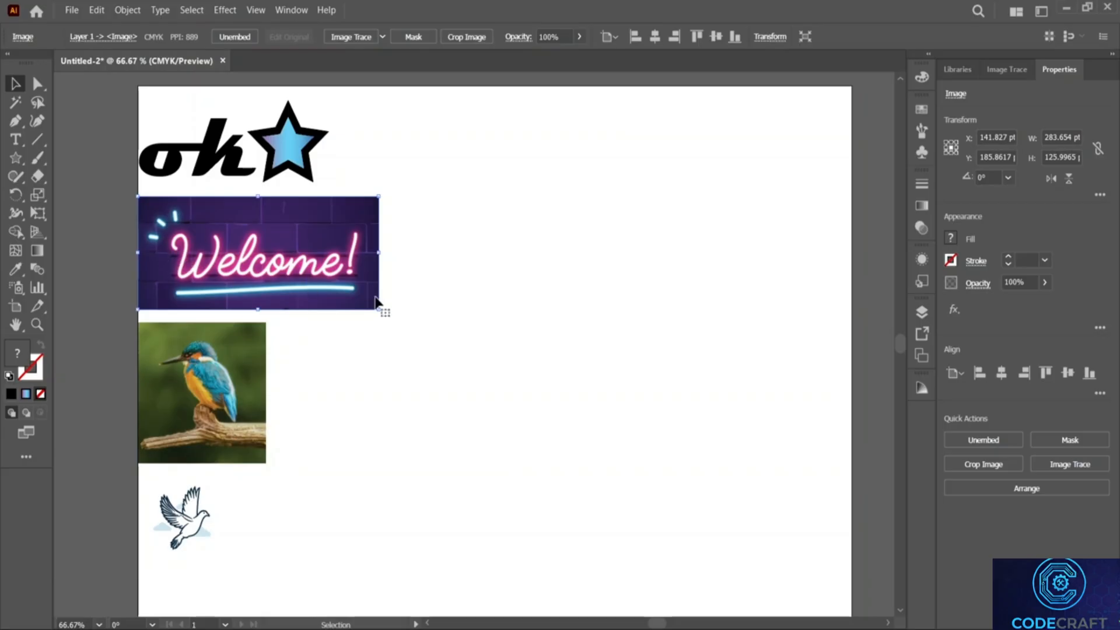
{"action": "left_click", "coordinate": [392, 350]}
{"action": "left_click", "coordinate": [173, 379]}
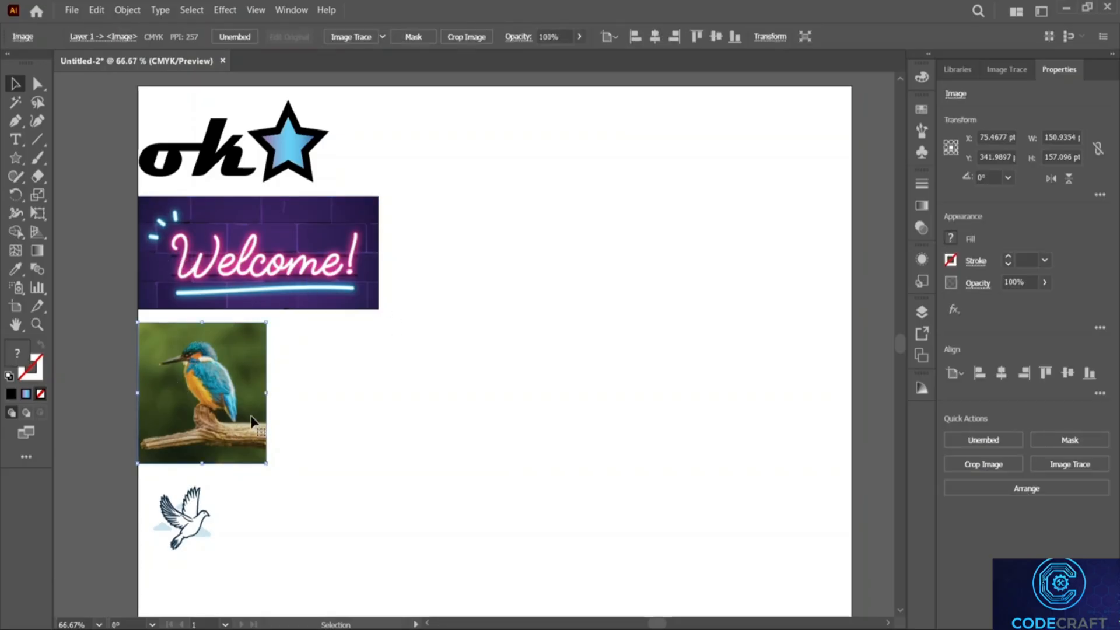
Enlarge the linked dove artwork below the kingfisher image and deselect it.
{"action": "left_click", "coordinate": [209, 535]}
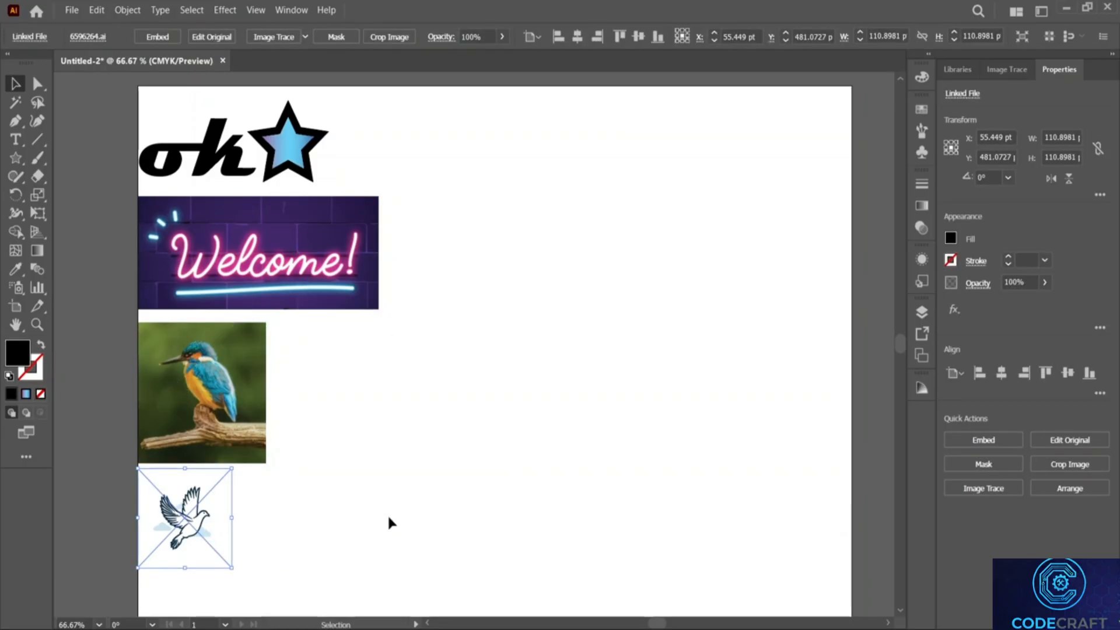
{"action": "left_click_drag", "start_coordinate": [231, 569], "coordinate": [282, 534]}
{"action": "scroll", "coordinate": [435, 460], "scroll_direction": "up", "scroll_amount": 2}
{"action": "left_click", "coordinate": [467, 448]}
{"action": "scroll", "coordinate": [465, 447], "scroll_direction": "up", "scroll_amount": 2}
{"action": "scroll", "coordinate": [465, 448], "scroll_direction": "down", "scroll_amount": 1}
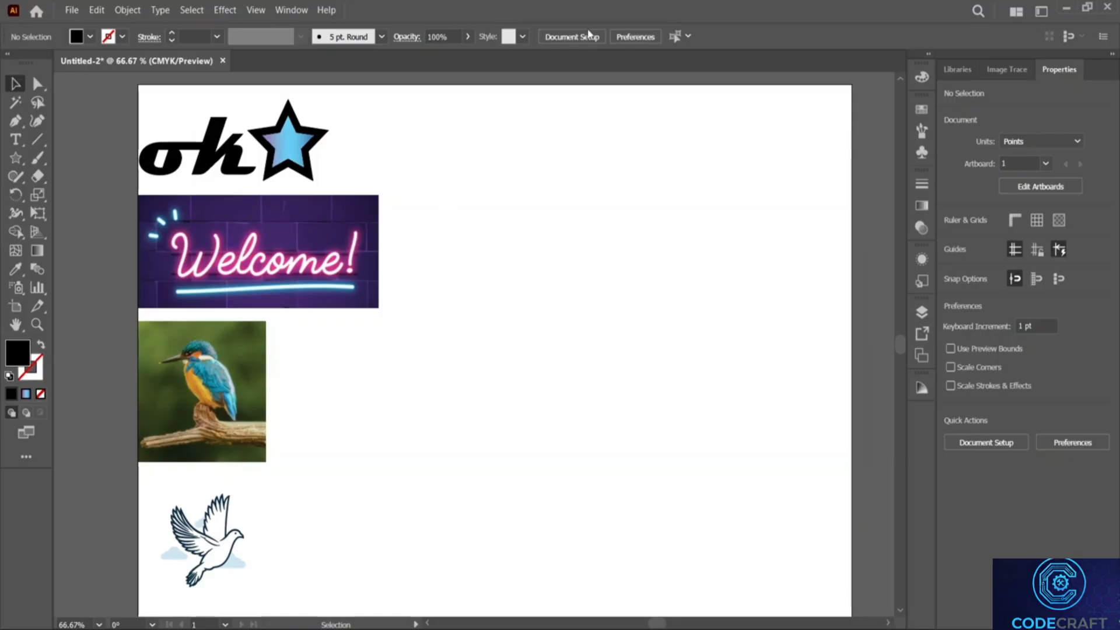
Select the Welcome, kingfisher and dove images together and move them off the artboard past its left edge.
{"action": "left_click_drag", "start_coordinate": [143, 328], "coordinate": [149, 563]}
{"action": "left_click_drag", "start_coordinate": [221, 532], "coordinate": [83, 575]}
{"action": "scroll", "coordinate": [447, 449], "scroll_direction": "left", "scroll_amount": 2}
{"action": "scroll", "coordinate": [463, 444], "scroll_direction": "left", "scroll_amount": 4}
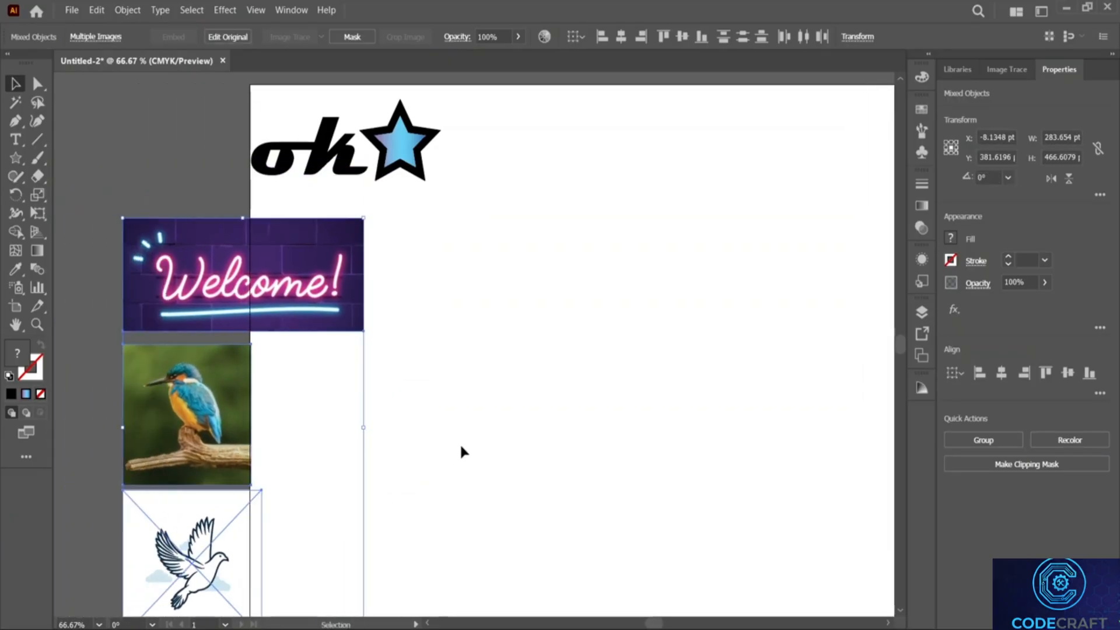
{"action": "left_click_drag", "start_coordinate": [269, 438], "coordinate": [157, 438]}
Enlarge the ok-star group to about 476 by 274 pt and place it near X 305 pt, Y 262 pt, then deselect it.
{"action": "scroll", "coordinate": [503, 420], "scroll_direction": "right", "scroll_amount": 6}
{"action": "scroll", "coordinate": [502, 419], "scroll_direction": "up", "scroll_amount": 2}
{"action": "left_click_drag", "start_coordinate": [211, 234], "coordinate": [358, 344]}
{"action": "left_click_drag", "start_coordinate": [469, 359], "coordinate": [700, 475]}
{"action": "left_click_drag", "start_coordinate": [590, 350], "coordinate": [498, 350]}
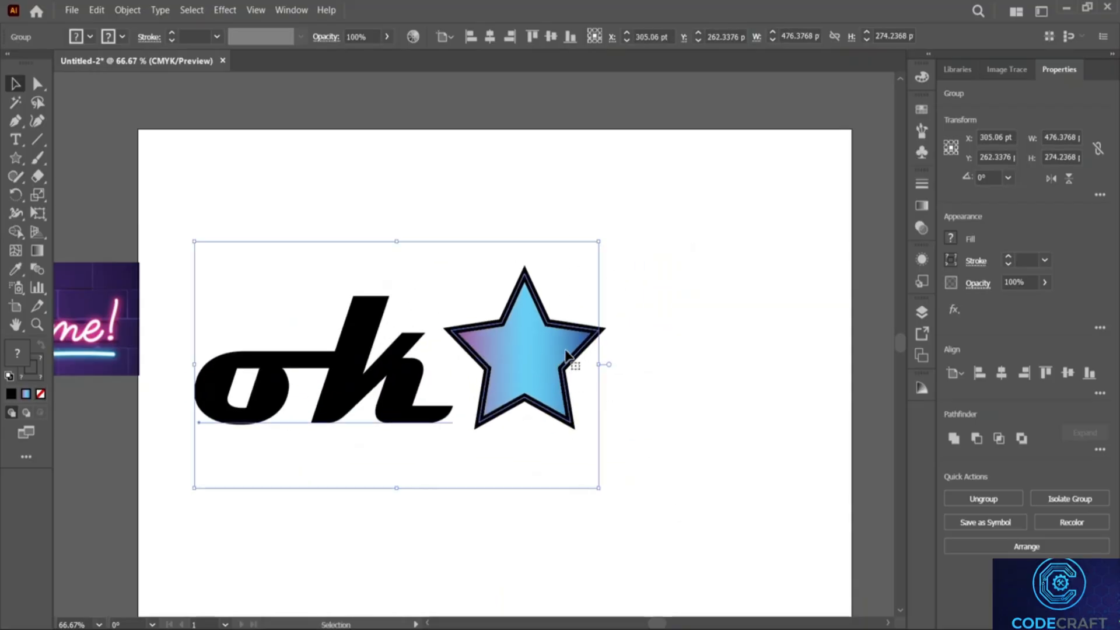
{"action": "left_click", "coordinate": [769, 231]}
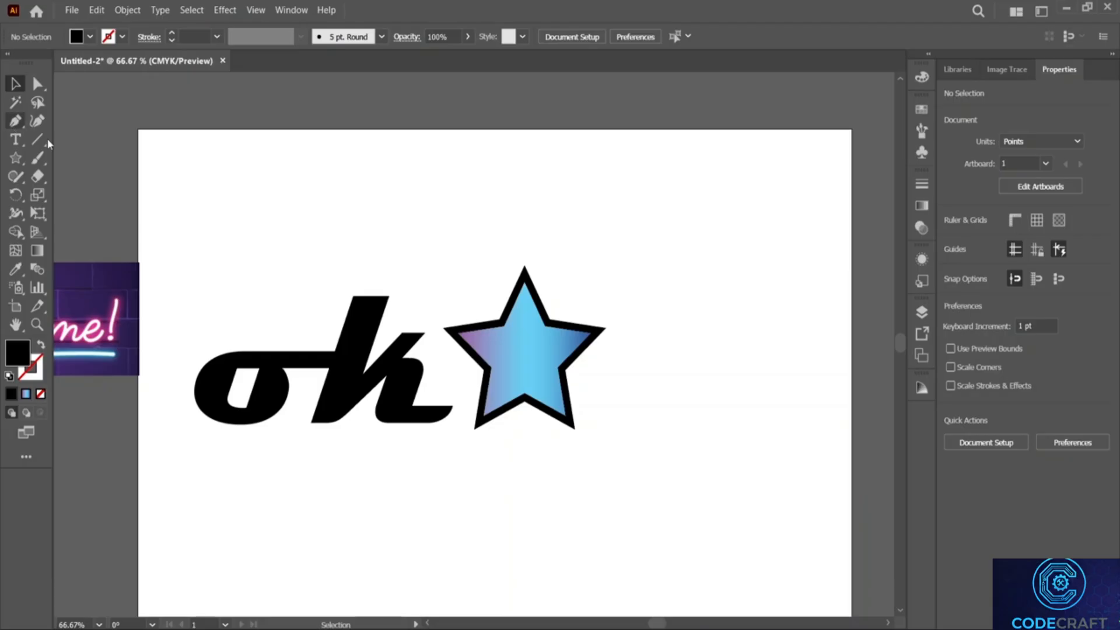
Start a Pen path above the ok lettering with a horizontal straight segment about 230 pt long, from about X 236 to X 467 pt.
{"action": "left_click", "coordinate": [21, 126]}
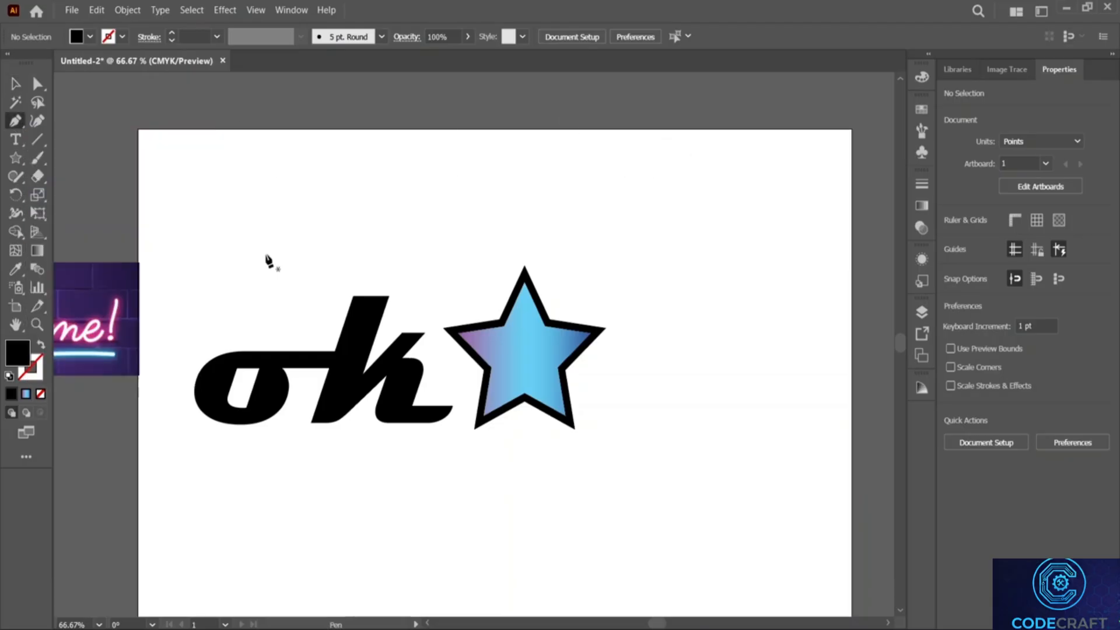
{"action": "left_click", "coordinate": [339, 190]}
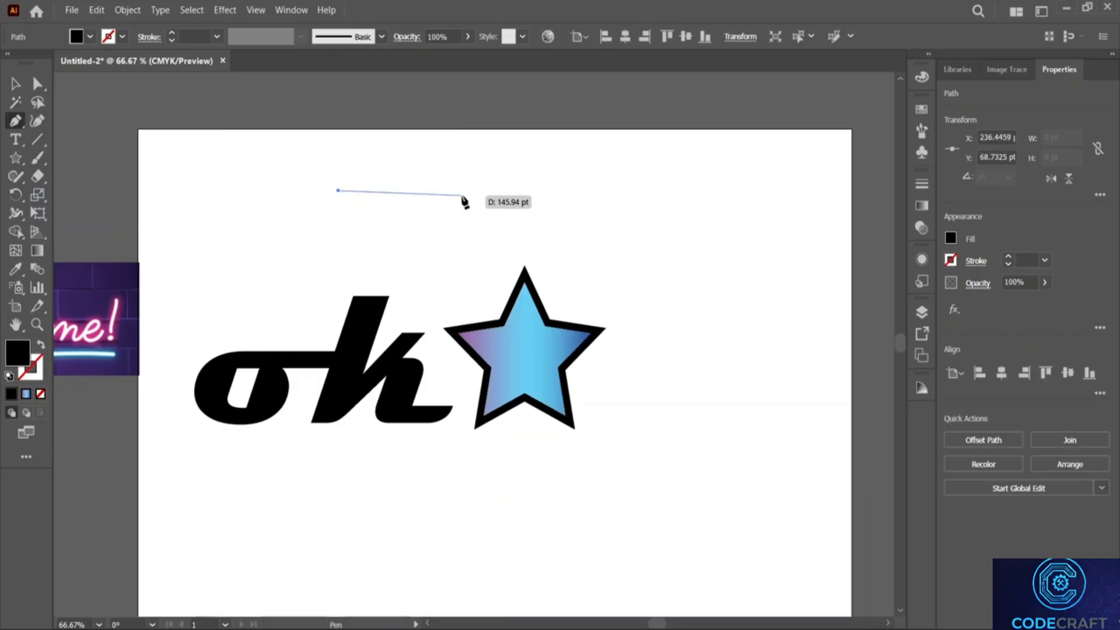
{"action": "left_click", "coordinate": [354, 190]}
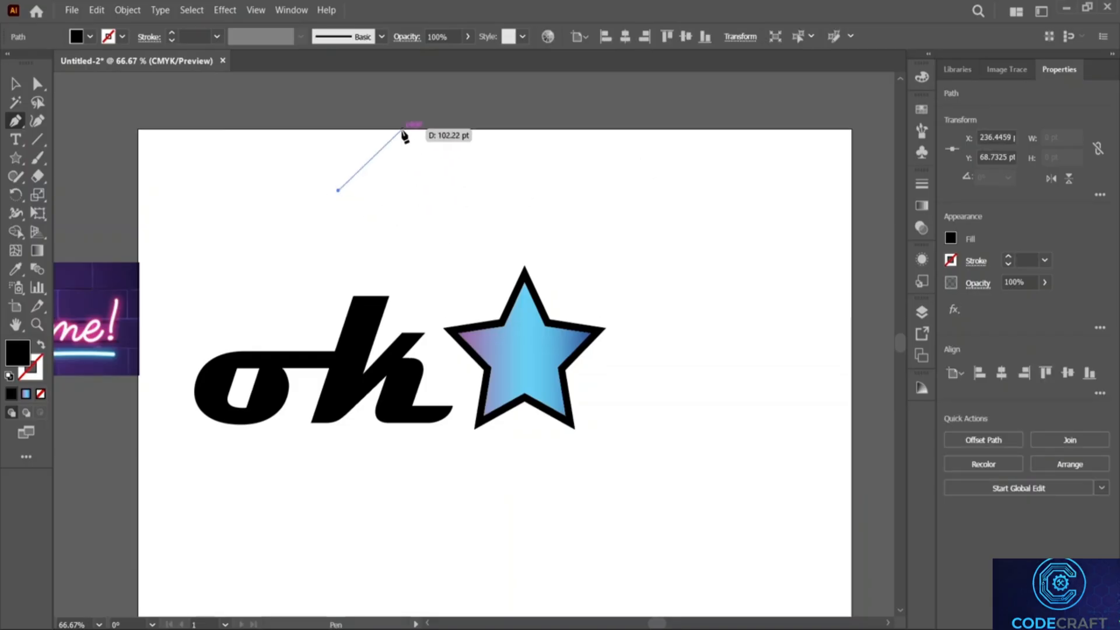
{"action": "left_click", "coordinate": [534, 190]}
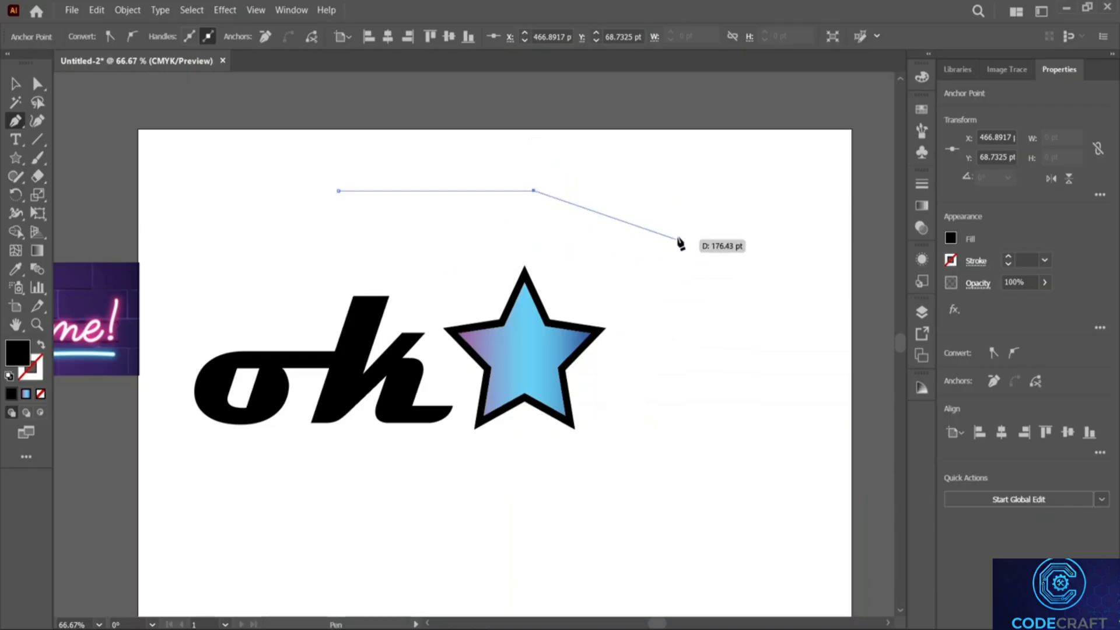
Add a curved segment bending down to an anchor at about X 631, Y 203 pt and remove that anchor's outgoing handle.
{"action": "left_click", "coordinate": [673, 311]}
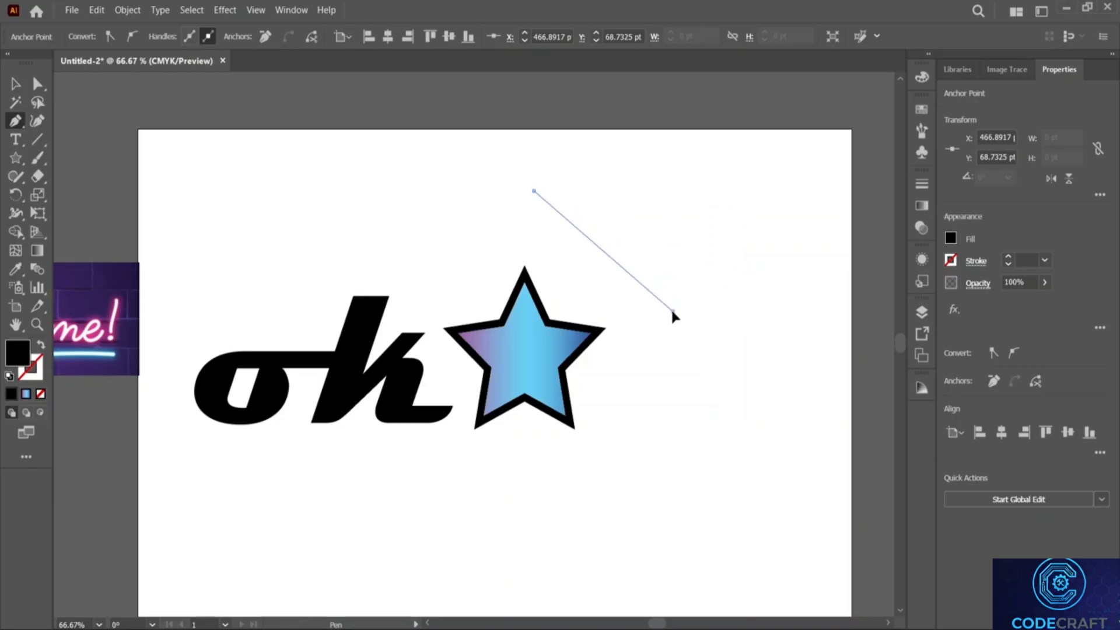
{"action": "left_click_drag", "start_coordinate": [671, 307], "coordinate": [643, 448]}
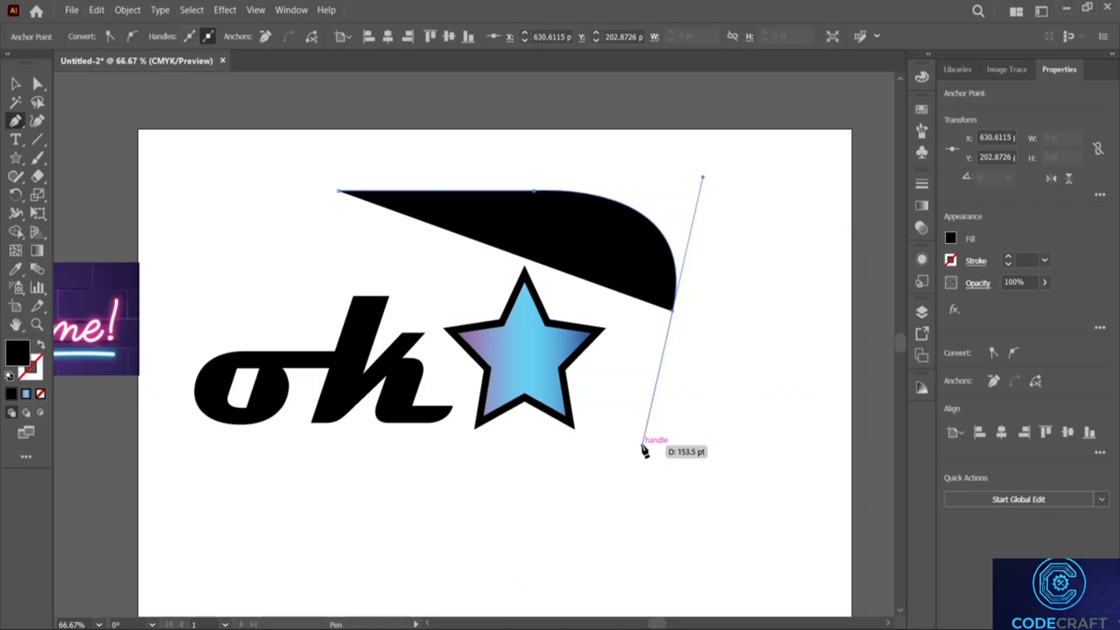
{"action": "left_click_drag", "start_coordinate": [643, 446], "coordinate": [643, 445]}
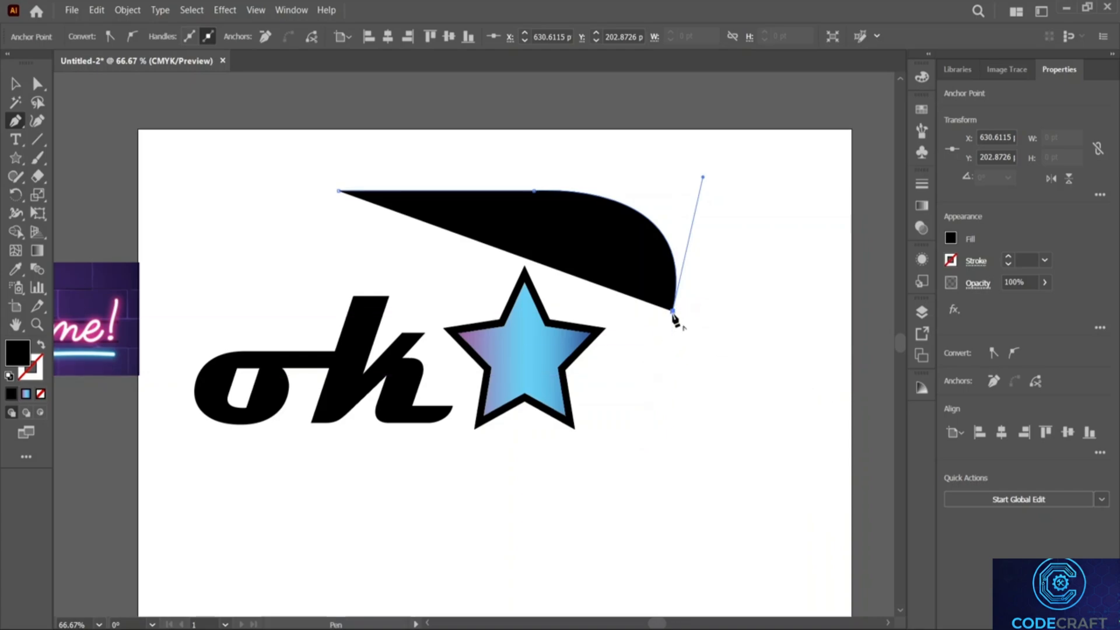
Curve the path up around an anchor at about X 703, Y 111 pt and close it at the starting anchor as a swoosh.
{"action": "left_click_drag", "start_coordinate": [675, 319], "coordinate": [768, 295]}
{"action": "left_click_drag", "start_coordinate": [734, 229], "coordinate": [692, 139]}
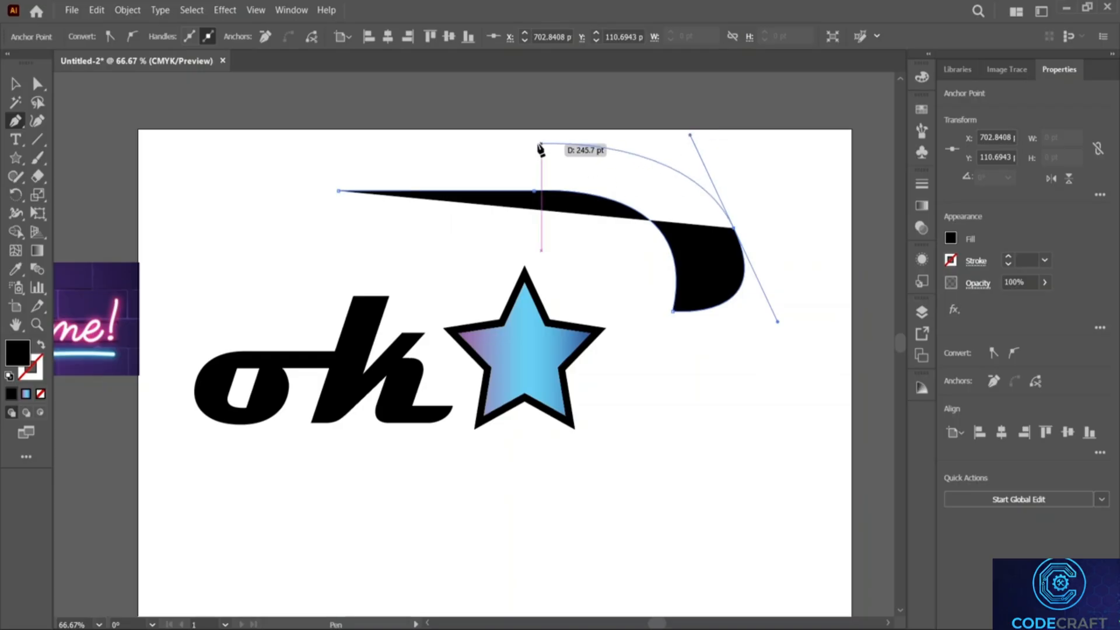
{"action": "left_click", "coordinate": [340, 191]}
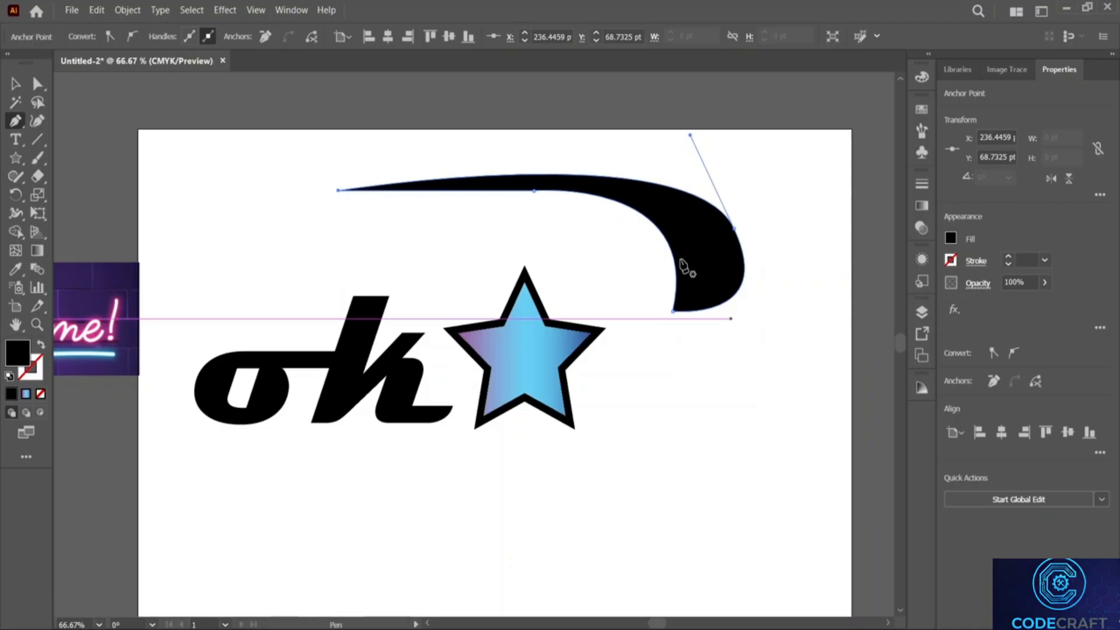
Rotate the swoosh to about 200° and move it above the ok lettering, near X 352 pt, Y 58 pt.
{"action": "key", "text": "v"}
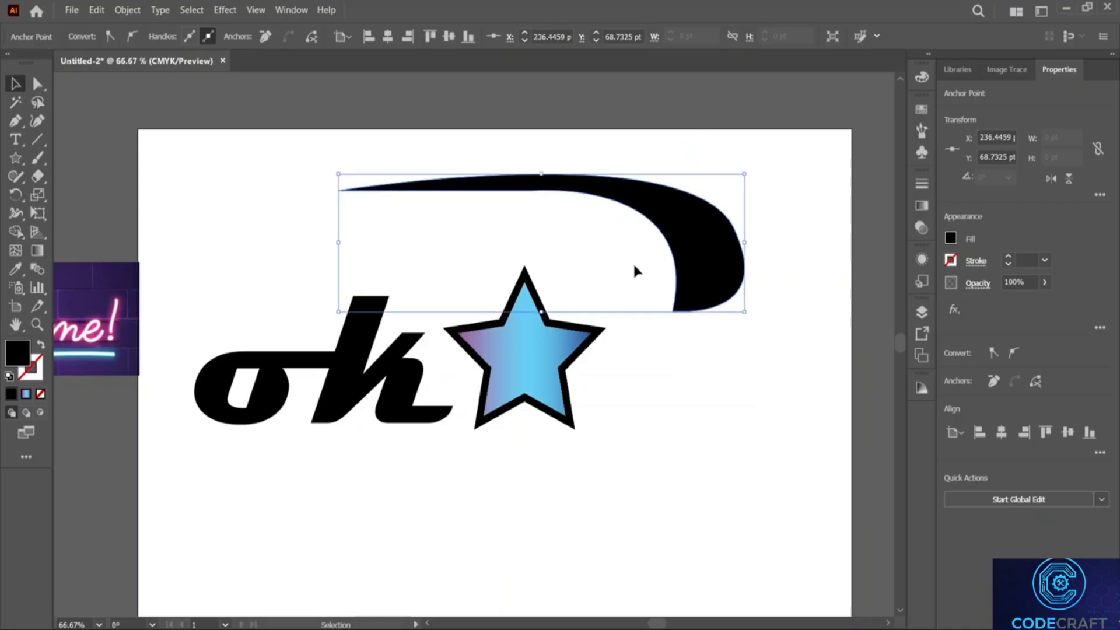
{"action": "left_click_drag", "start_coordinate": [704, 262], "coordinate": [725, 266]}
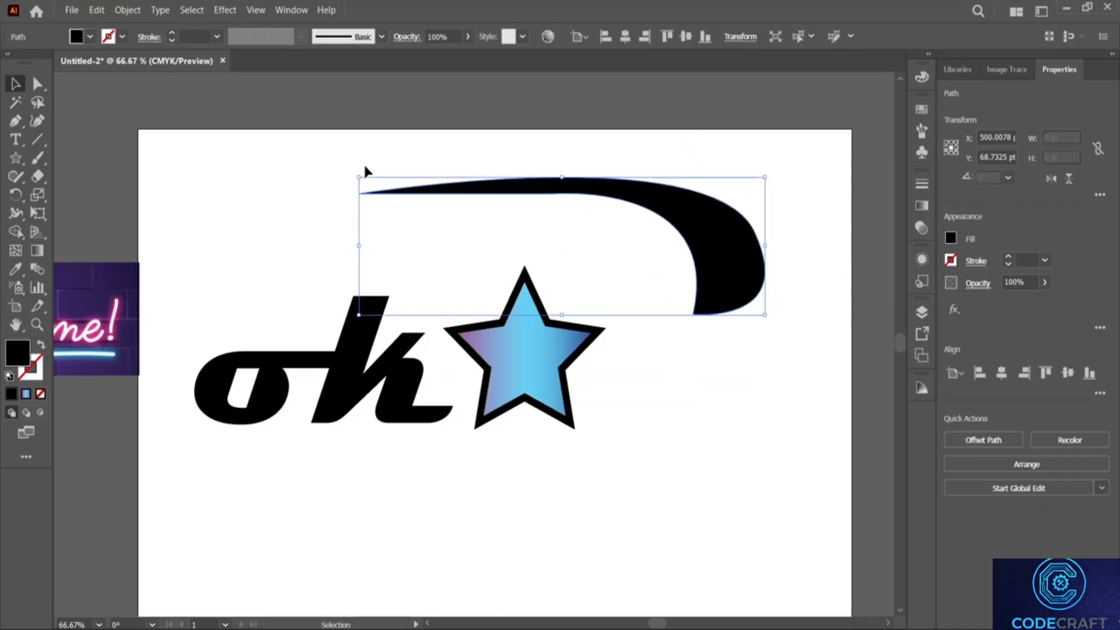
{"action": "left_click_drag", "start_coordinate": [354, 174], "coordinate": [772, 286]}
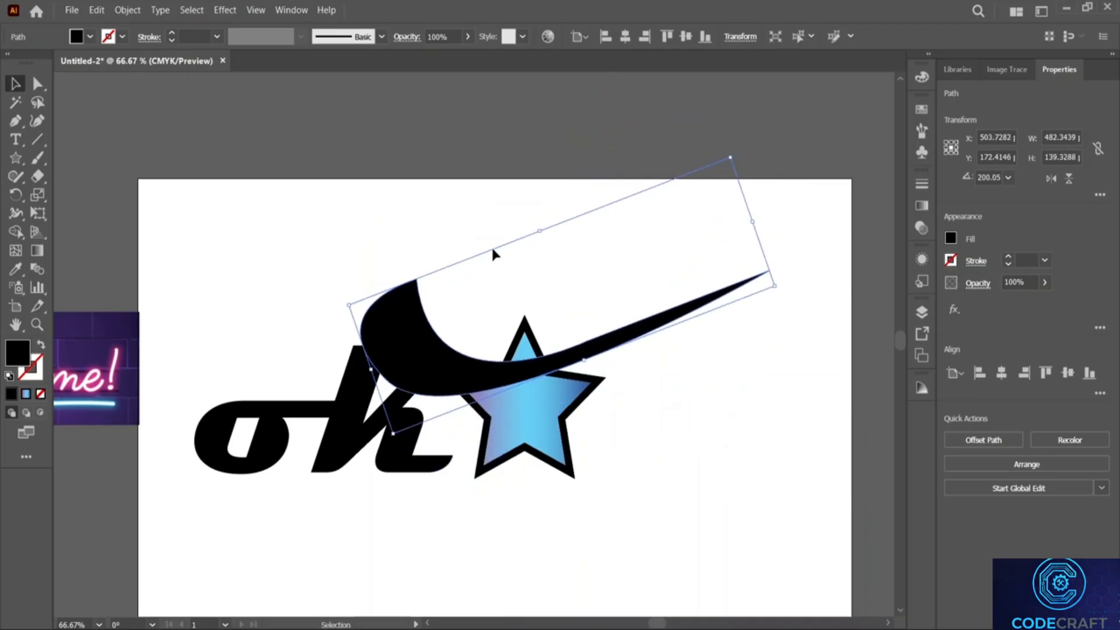
{"action": "left_click", "coordinate": [559, 223]}
{"action": "left_click_drag", "start_coordinate": [408, 360], "coordinate": [297, 237]}
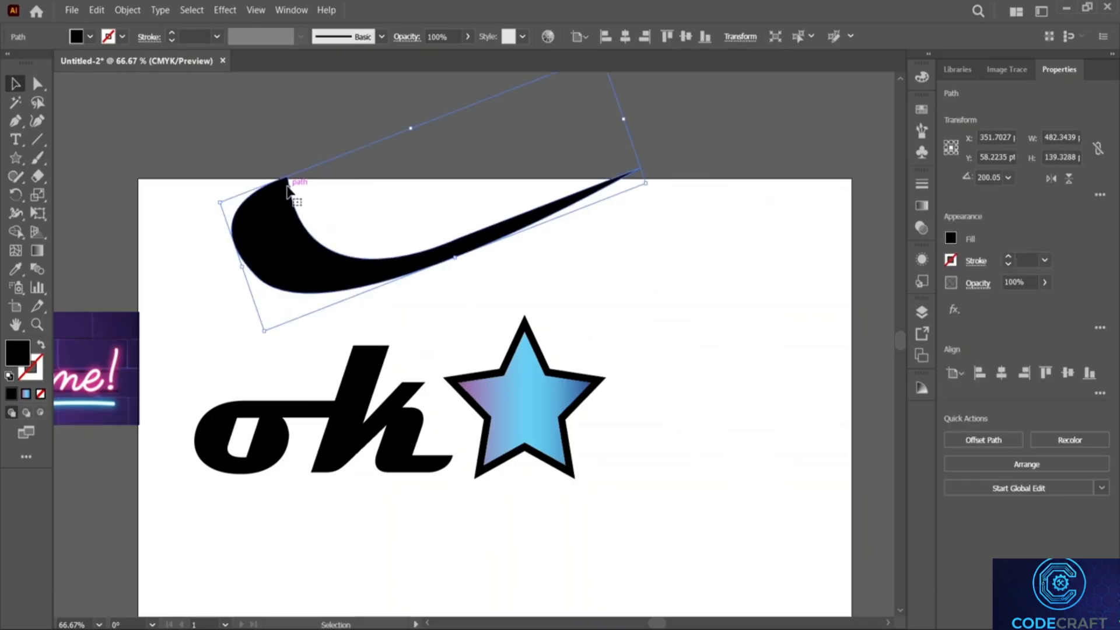
Move the swoosh down and left onto the artboard, to about X 316 pt, Y 91 pt, just above the ok lettering.
{"action": "left_click", "coordinate": [16, 121]}
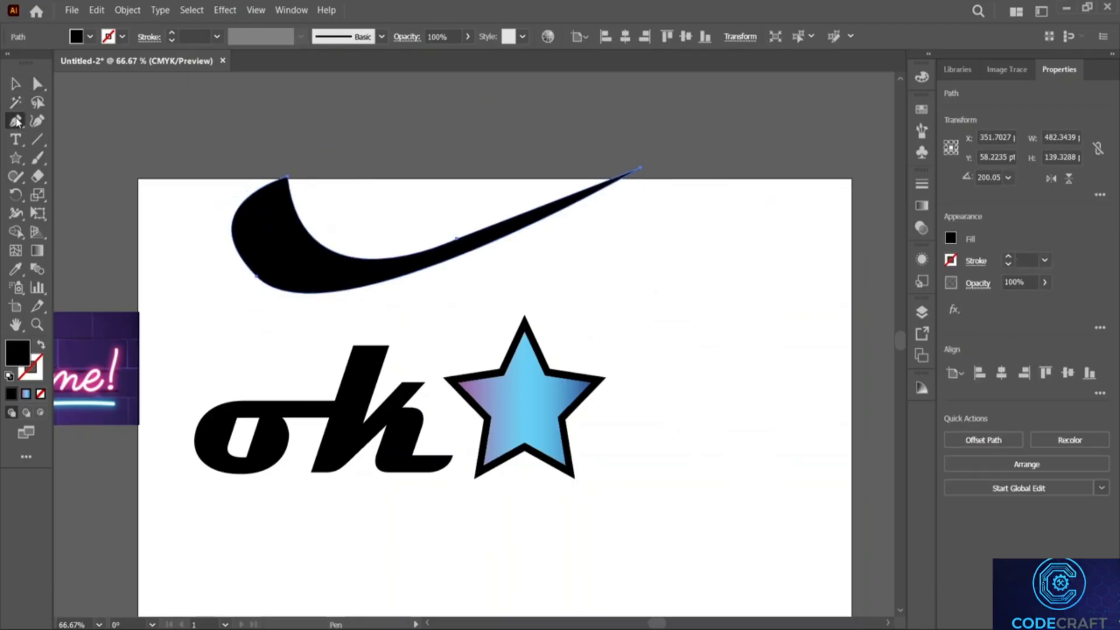
{"action": "left_click", "coordinate": [16, 84]}
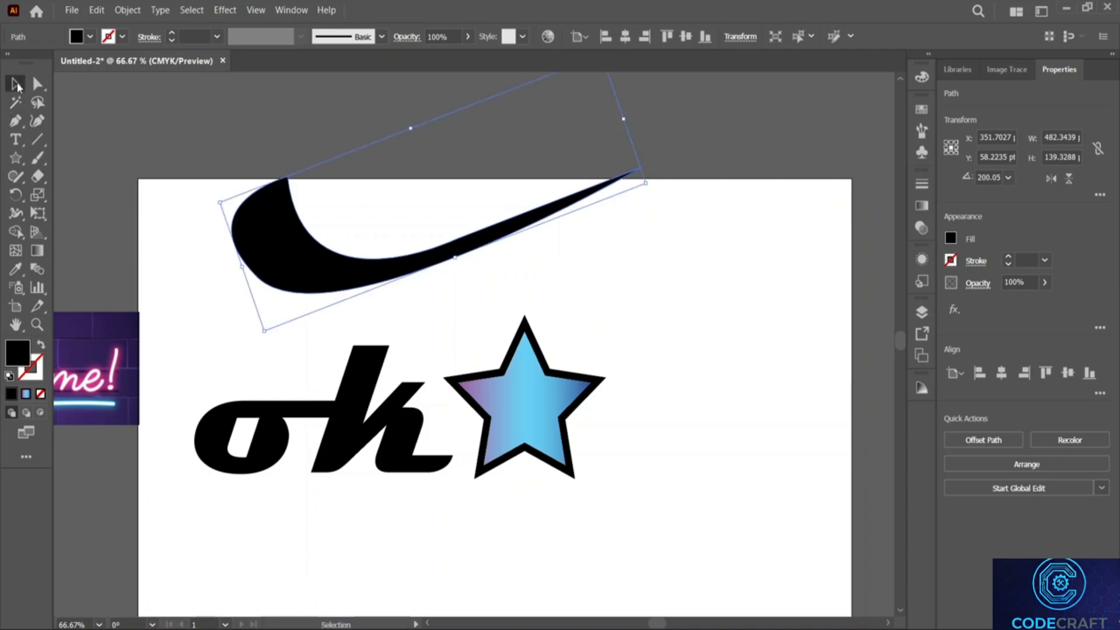
{"action": "left_click", "coordinate": [15, 122]}
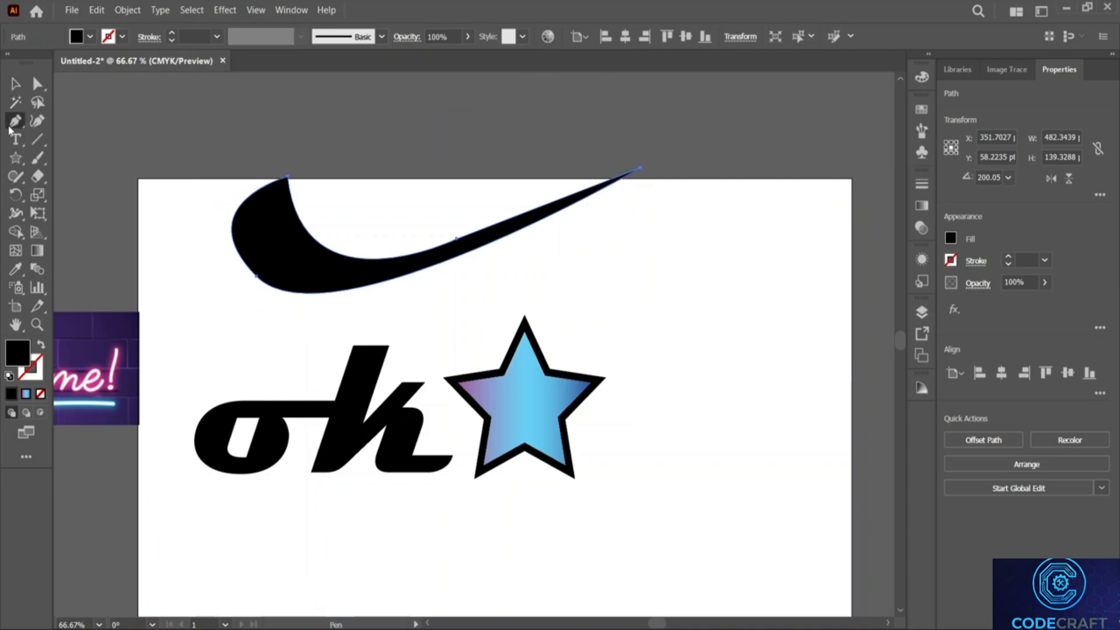
{"action": "left_click", "coordinate": [18, 86]}
{"action": "left_click_drag", "start_coordinate": [296, 215], "coordinate": [266, 246]}
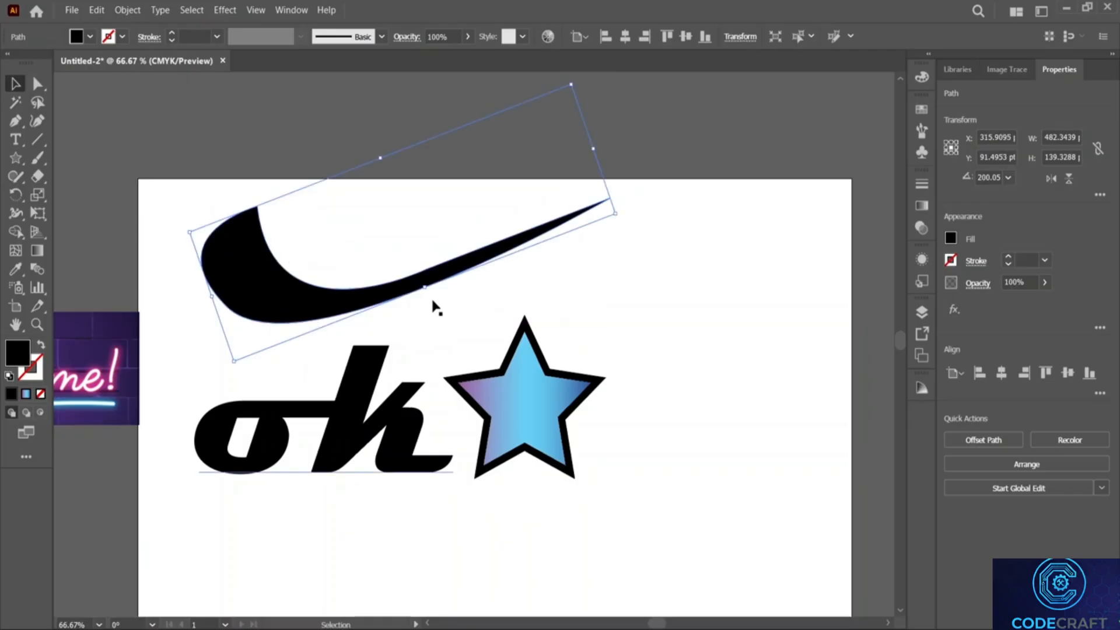
Delete the two anchor points at the swoosh's wide end with the Pen tool and close the path between its two remaining anchors.
{"action": "left_click", "coordinate": [13, 122]}
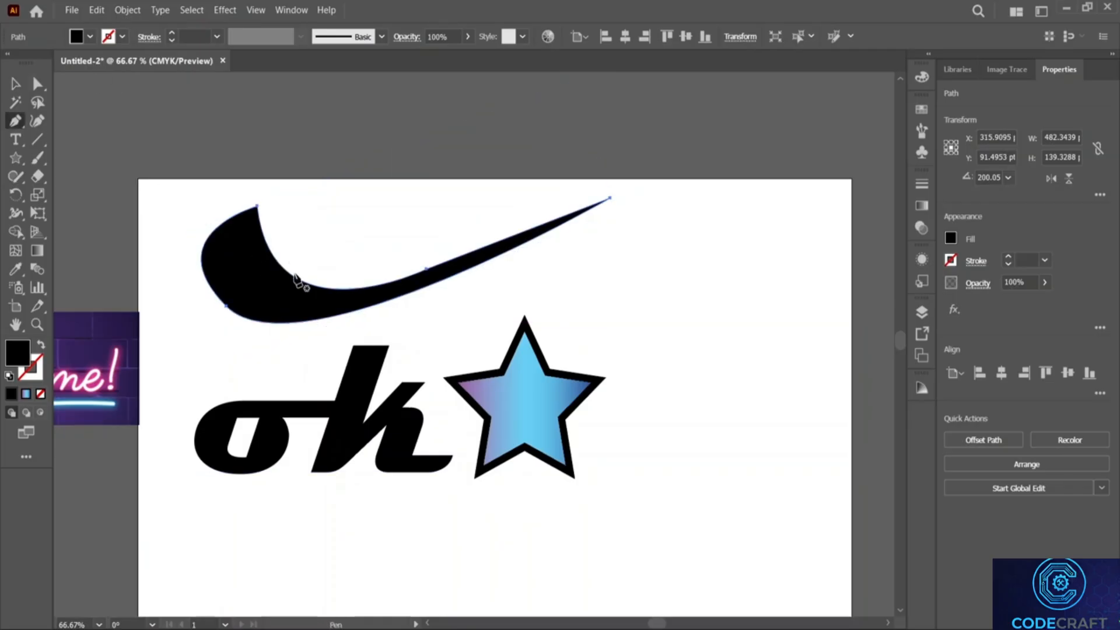
{"action": "left_click", "coordinate": [257, 207]}
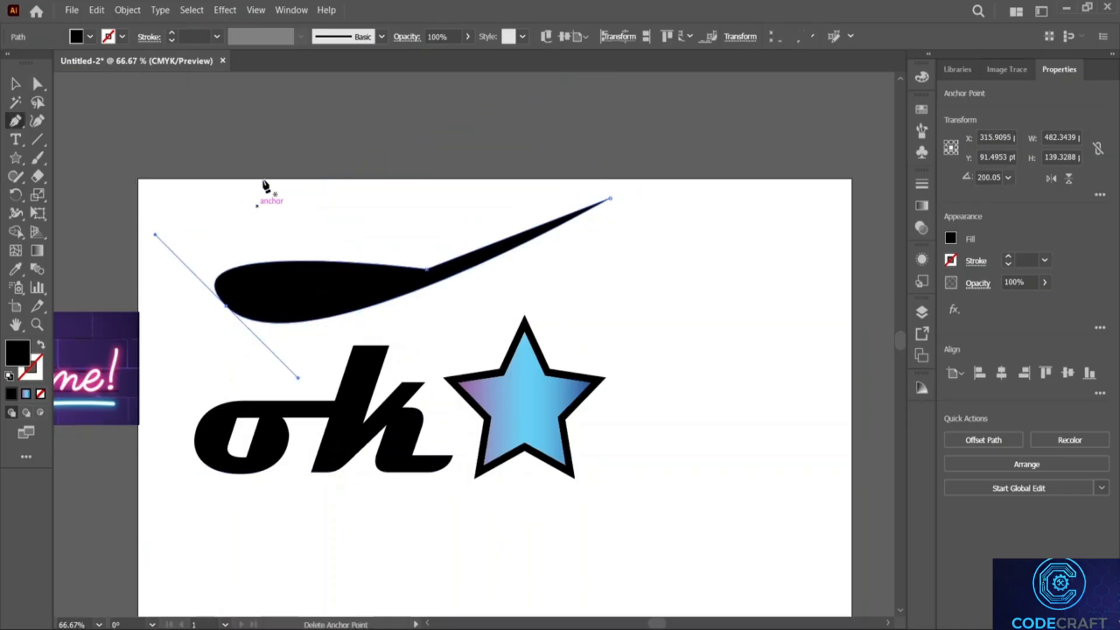
{"action": "left_click", "coordinate": [228, 306]}
{"action": "left_click", "coordinate": [427, 270]}
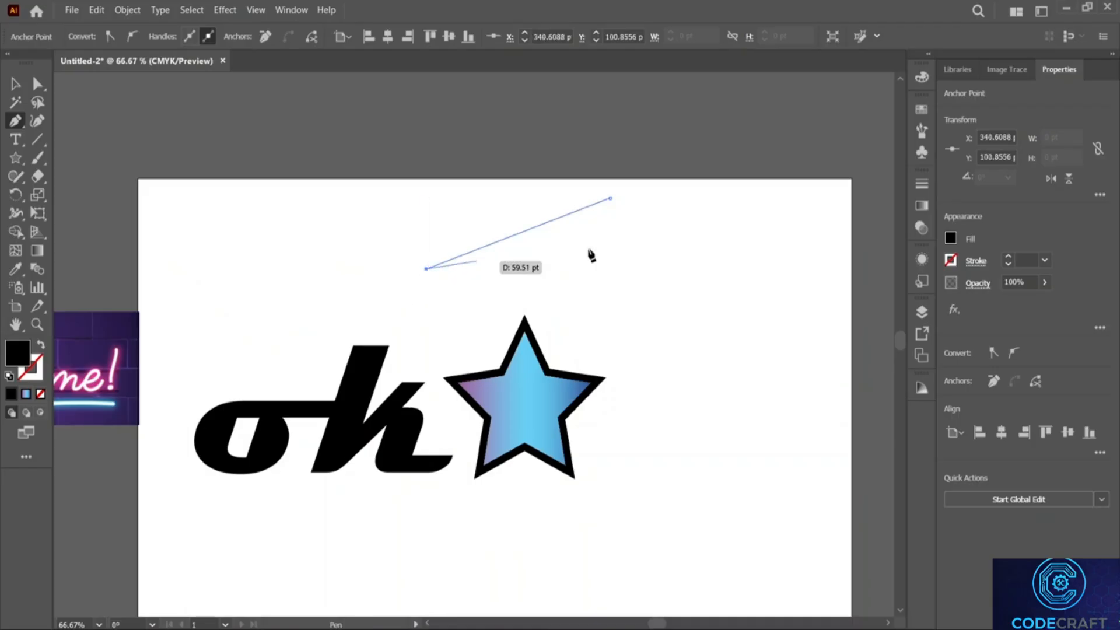
{"action": "left_click", "coordinate": [611, 199]}
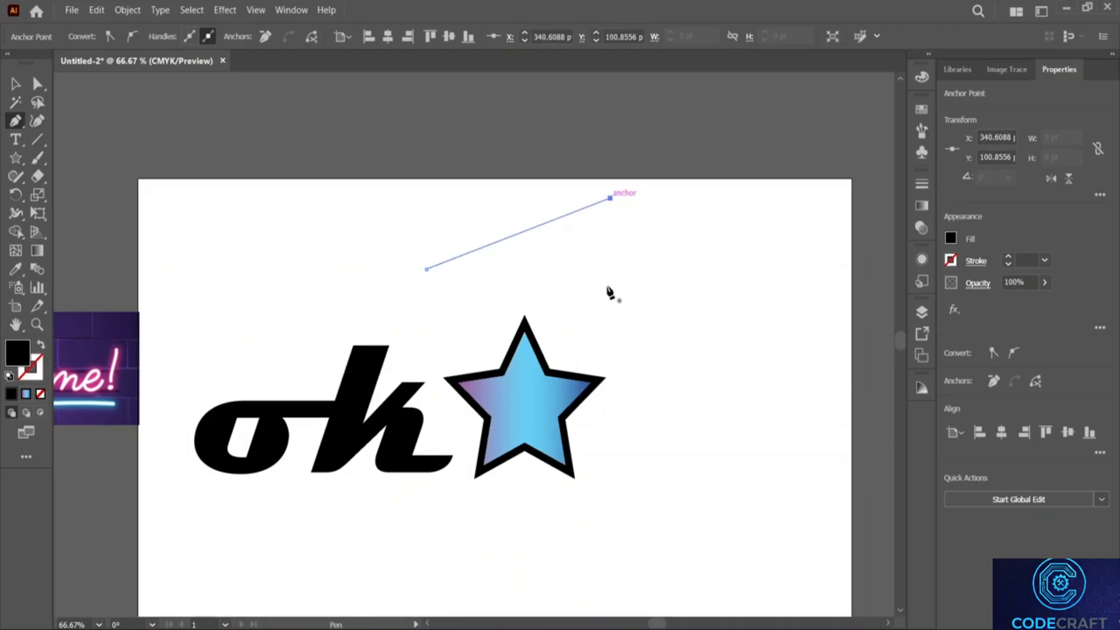
Undo the recent edits until the anchor deletions, transformations and the drawn swoosh itself are removed from the artboard.
{"action": "key", "text": "ctrl+z"}
{"action": "key", "text": "ctrl+z"}
{"action": "key", "text": "ctrl+z"}
{"action": "key", "text": "ctrl+z"}
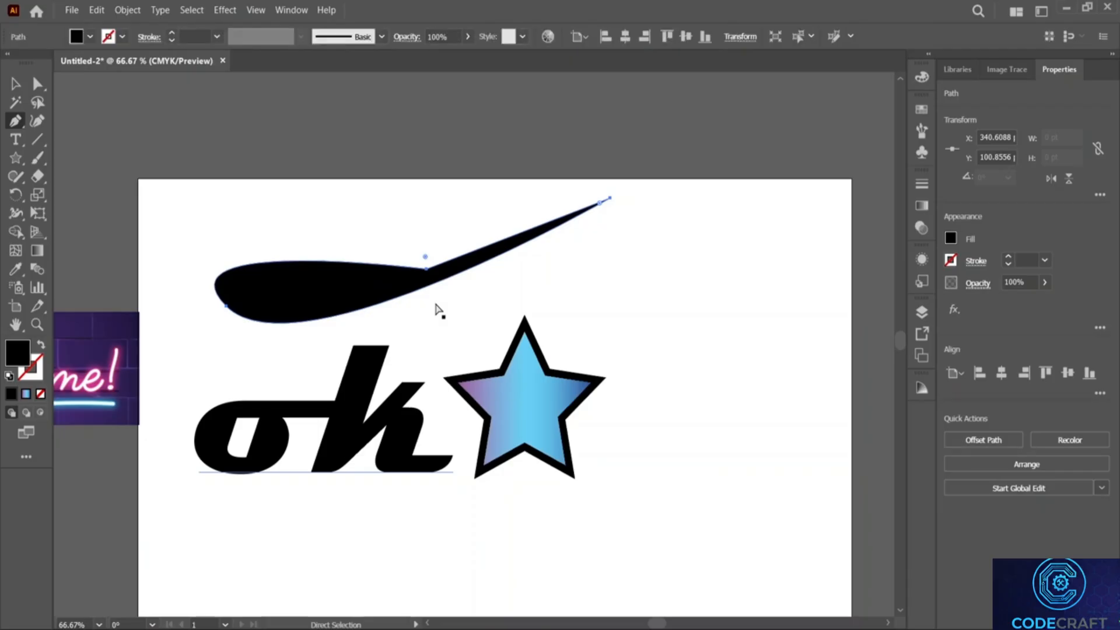
{"action": "key", "text": "ctrl+z"}
{"action": "key", "text": "ctrl+z"}
{"action": "key", "text": "ctrl+z"}
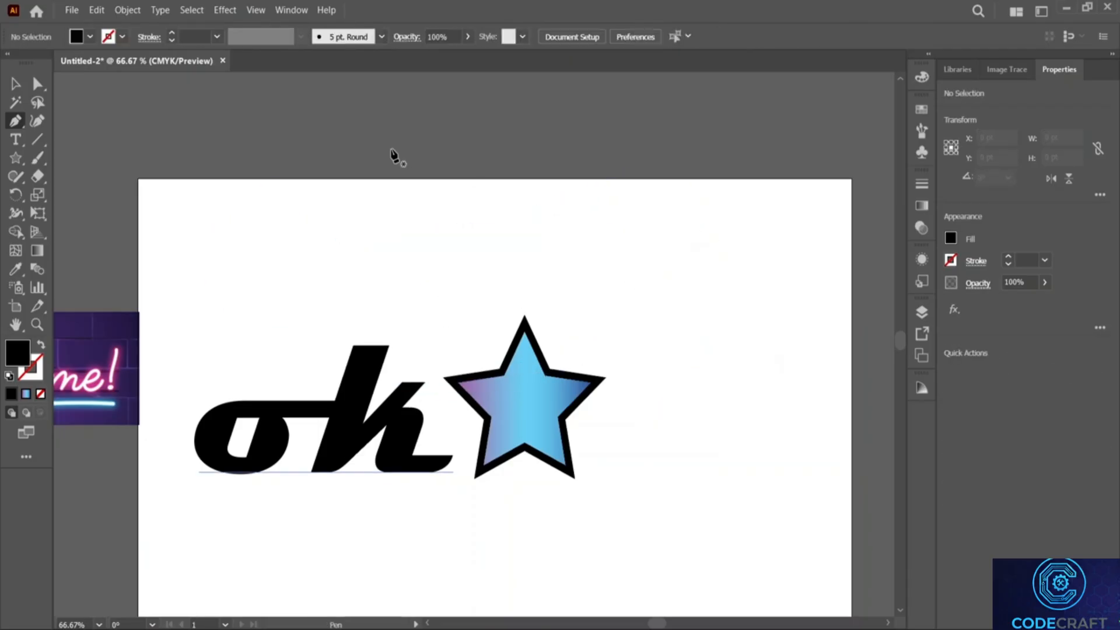
Move the grouped ok lettering and star about 32 pt to the left and ungroup them.
{"action": "scroll", "coordinate": [401, 300], "scroll_direction": "down", "scroll_amount": 2}
{"action": "scroll", "coordinate": [402, 299], "scroll_direction": "down", "scroll_amount": 1}
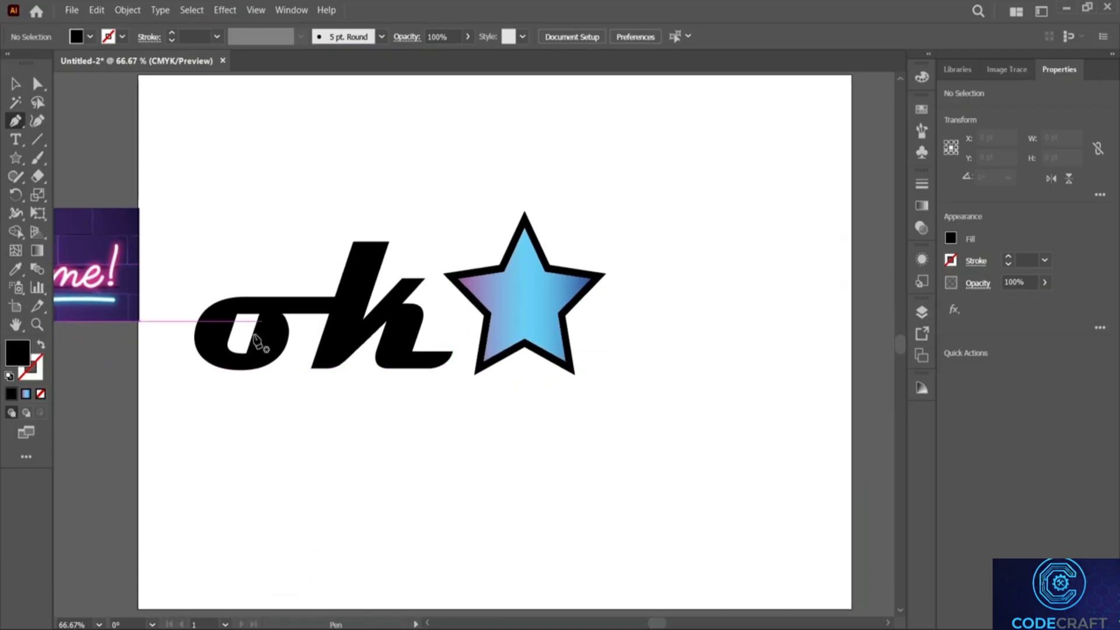
{"action": "key", "text": "z"}
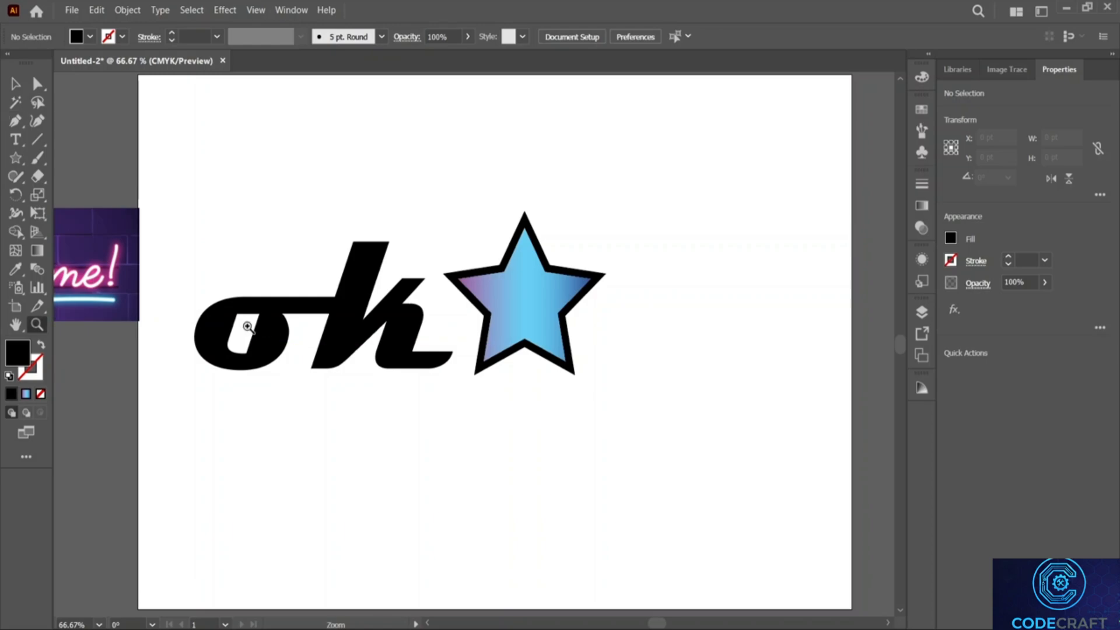
{"action": "left_click", "coordinate": [245, 321]}
{"action": "left_click", "coordinate": [596, 351]}
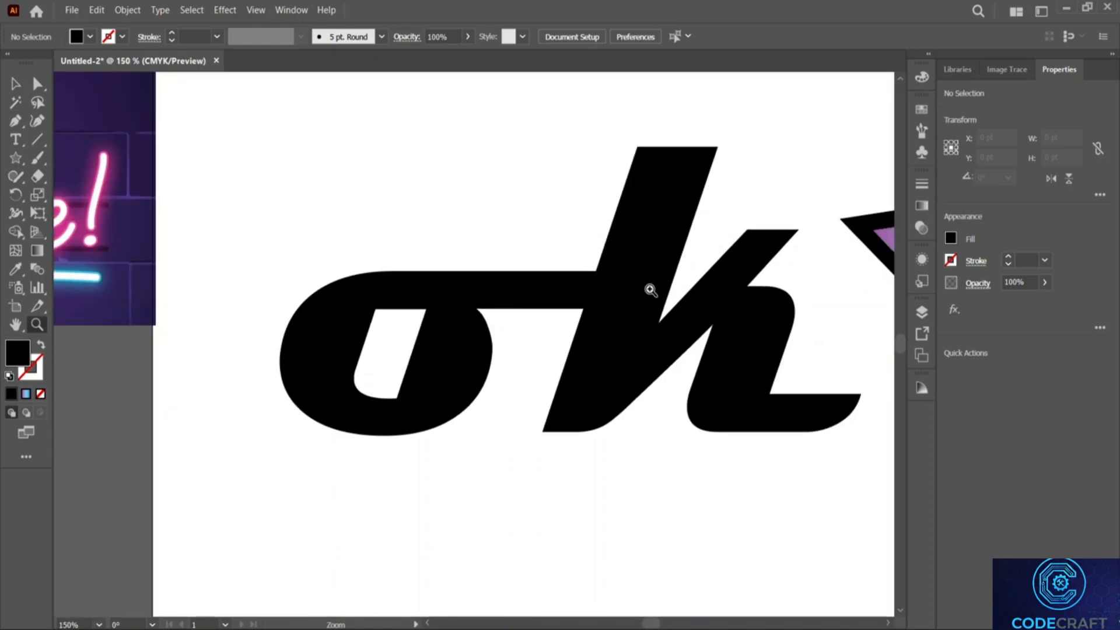
{"action": "scroll", "coordinate": [650, 289], "scroll_direction": "right", "scroll_amount": 1}
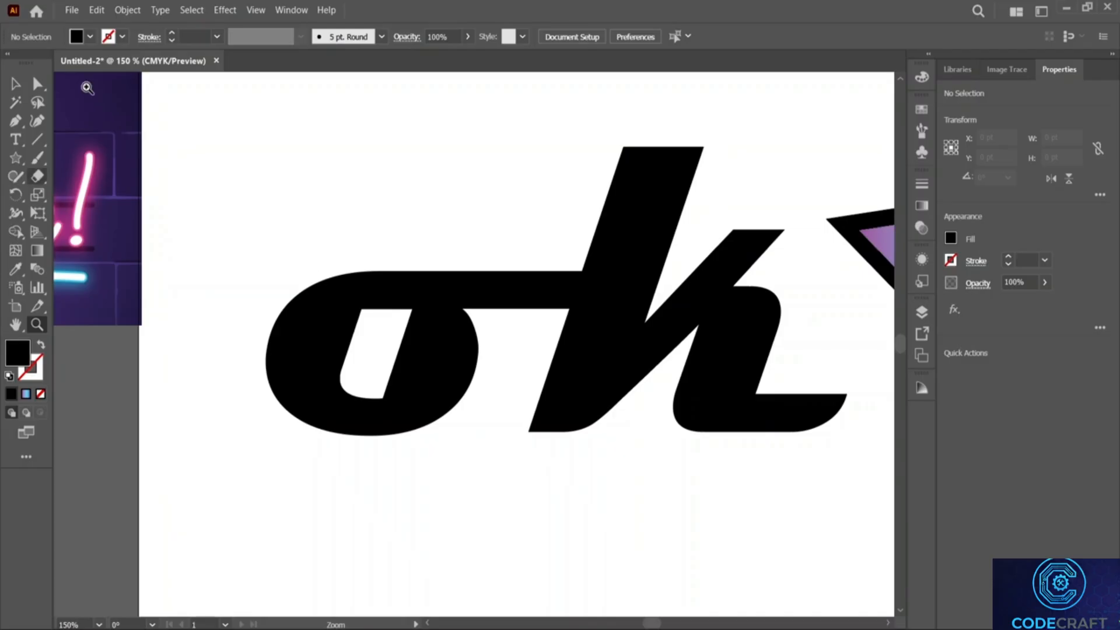
{"action": "key", "text": "p"}
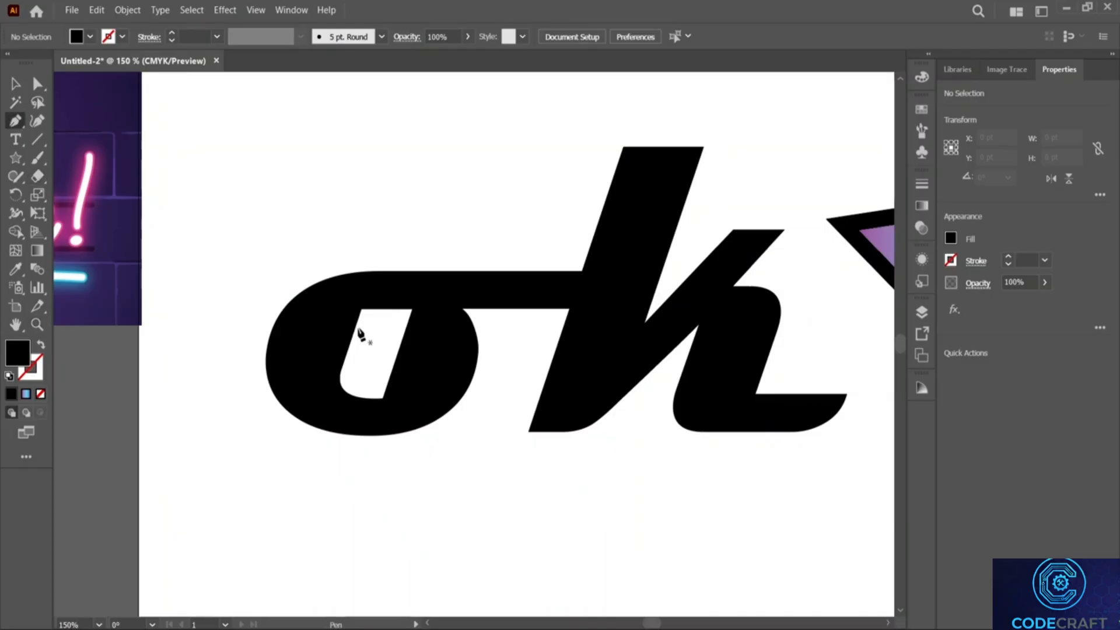
{"action": "left_click", "coordinate": [15, 83]}
{"action": "left_click", "coordinate": [439, 323]}
{"action": "left_click_drag", "start_coordinate": [493, 333], "coordinate": [432, 330]}
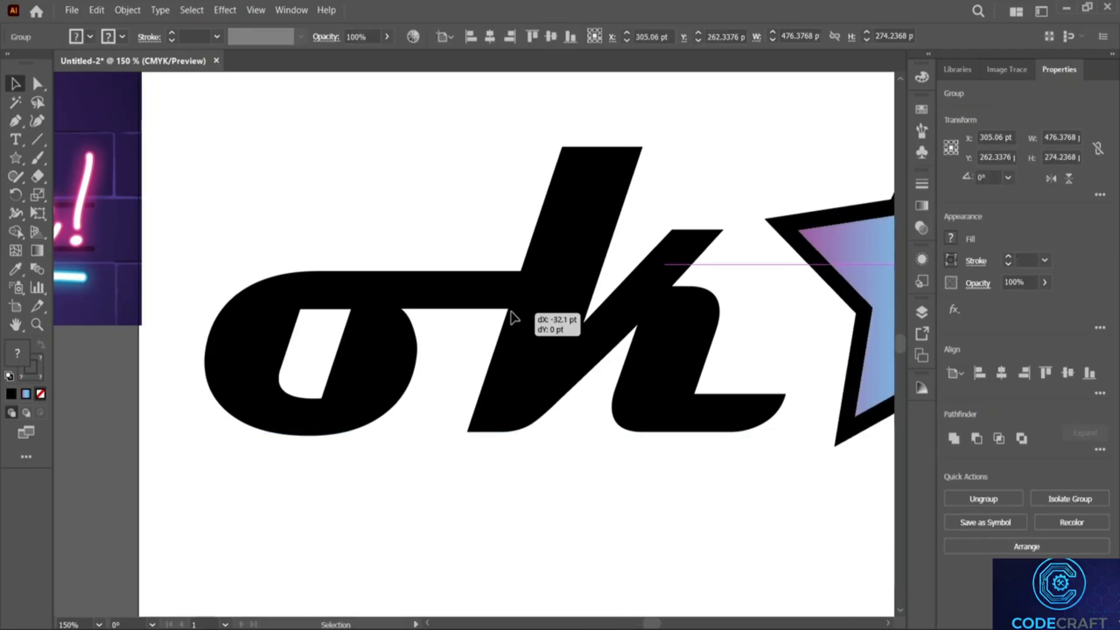
{"action": "right_click", "coordinate": [478, 320]}
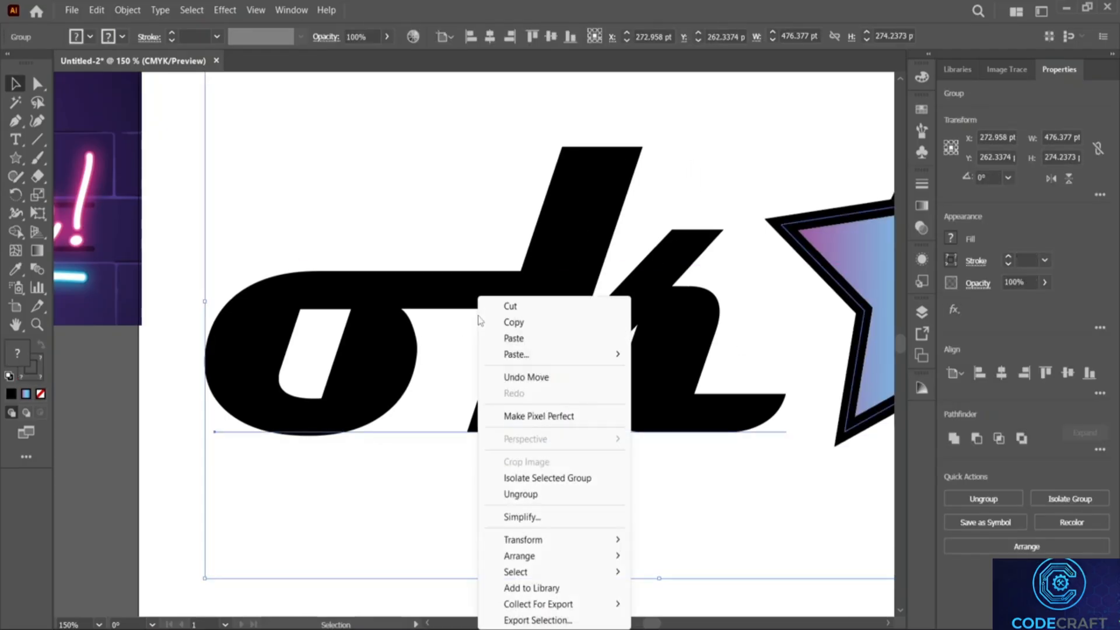
{"action": "left_click", "coordinate": [577, 494]}
Move the star up and right, clear of the ok lettering, to about X 712 pt, Y 178 pt.
{"action": "key", "text": "a"}
{"action": "scroll", "coordinate": [606, 403], "scroll_direction": "right", "scroll_amount": 2}
{"action": "scroll", "coordinate": [607, 403], "scroll_direction": "right", "scroll_amount": 1}
{"action": "key", "text": "v"}
{"action": "key", "text": "z"}
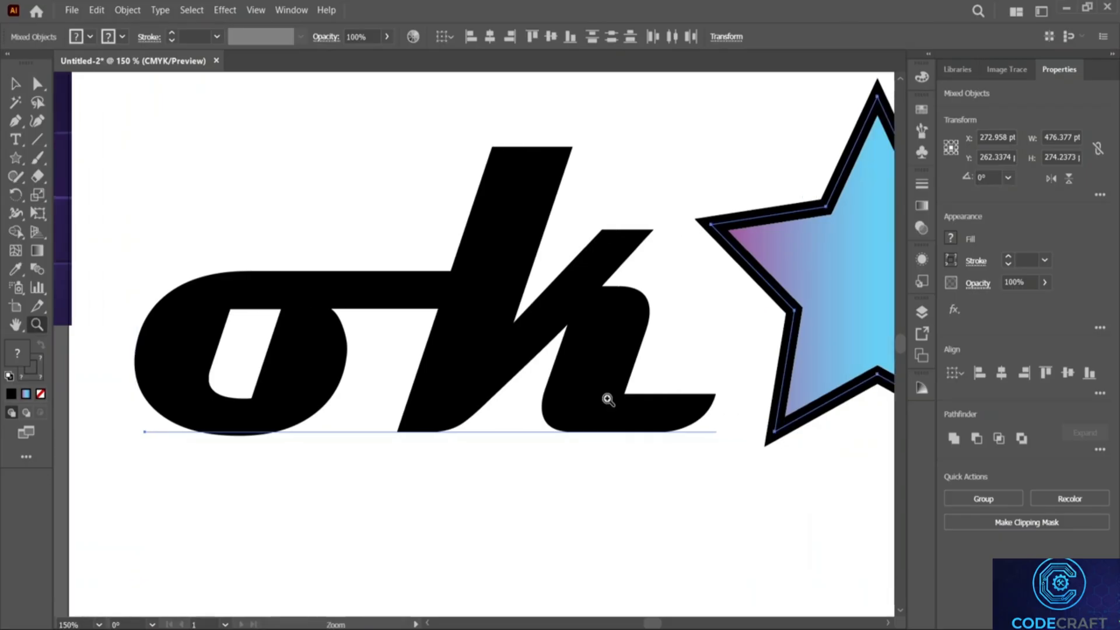
{"action": "left_click", "coordinate": [607, 400], "text": "alt"}
{"action": "left_click", "coordinate": [607, 400], "text": "alt"}
{"action": "scroll", "coordinate": [589, 368], "scroll_direction": "up", "scroll_amount": 1}
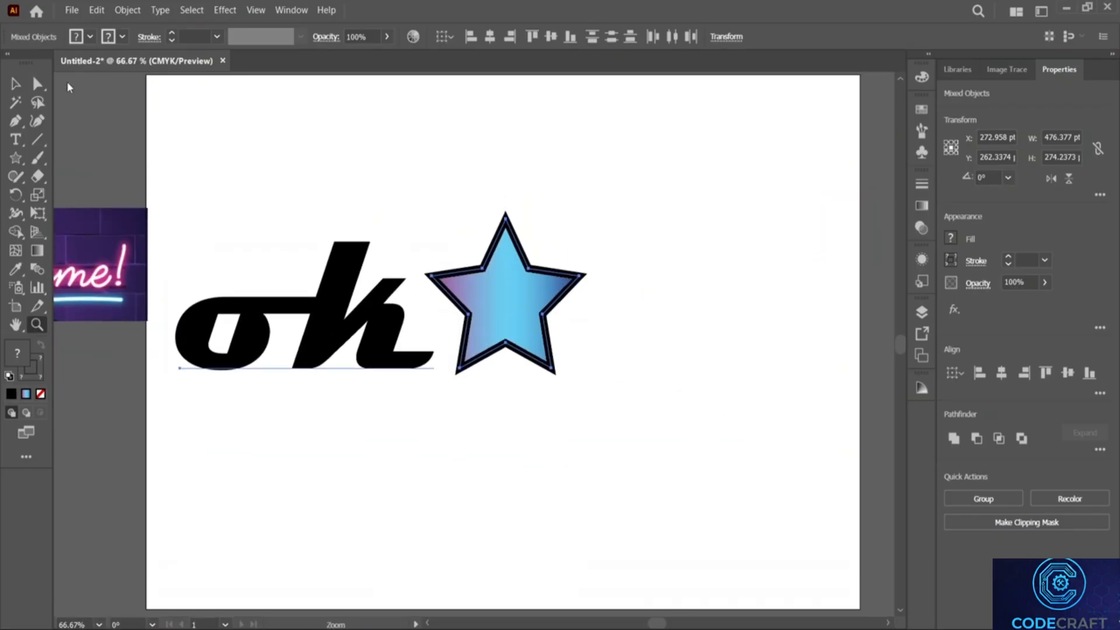
{"action": "left_click", "coordinate": [15, 85]}
{"action": "left_click_drag", "start_coordinate": [518, 315], "coordinate": [802, 224]}
Leave the star's isolation mode and move the ok lettering right to about X 341 pt, Y 240 pt.
{"action": "double_click", "coordinate": [586, 296]}
{"action": "left_click", "coordinate": [449, 295]}
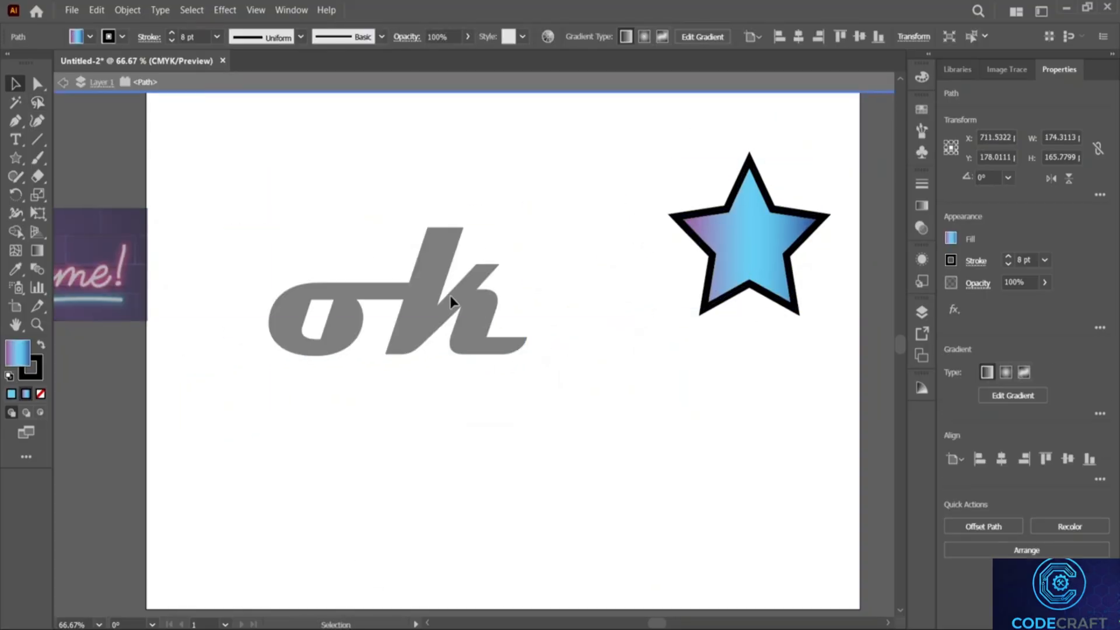
{"action": "double_click", "coordinate": [508, 391]}
{"action": "left_click", "coordinate": [469, 310]}
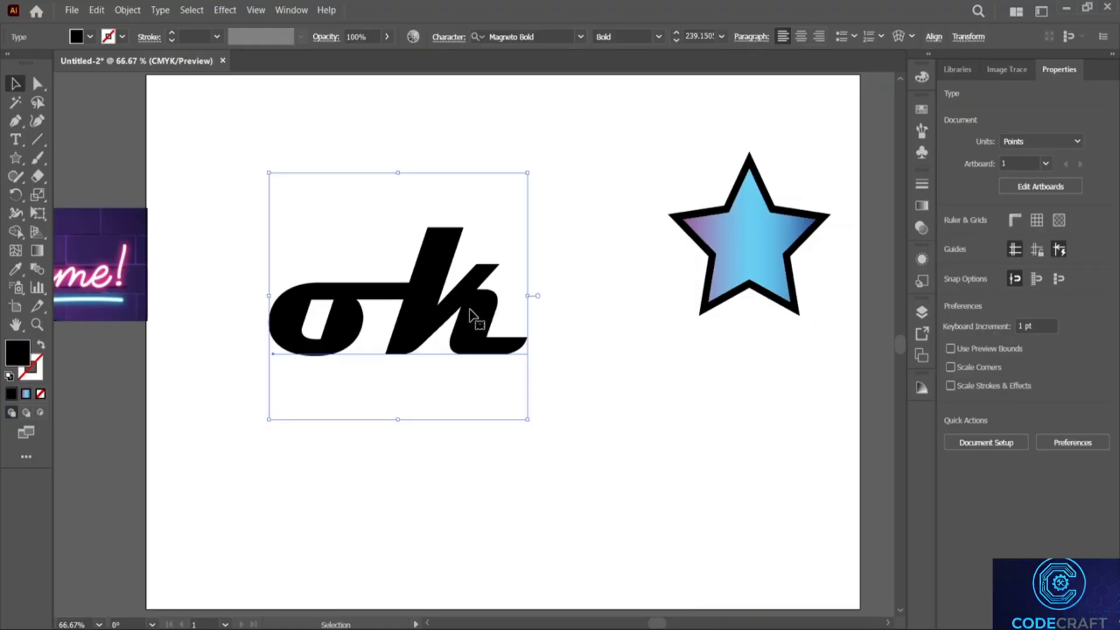
{"action": "left_click_drag", "start_coordinate": [431, 324], "coordinate": [506, 320]}
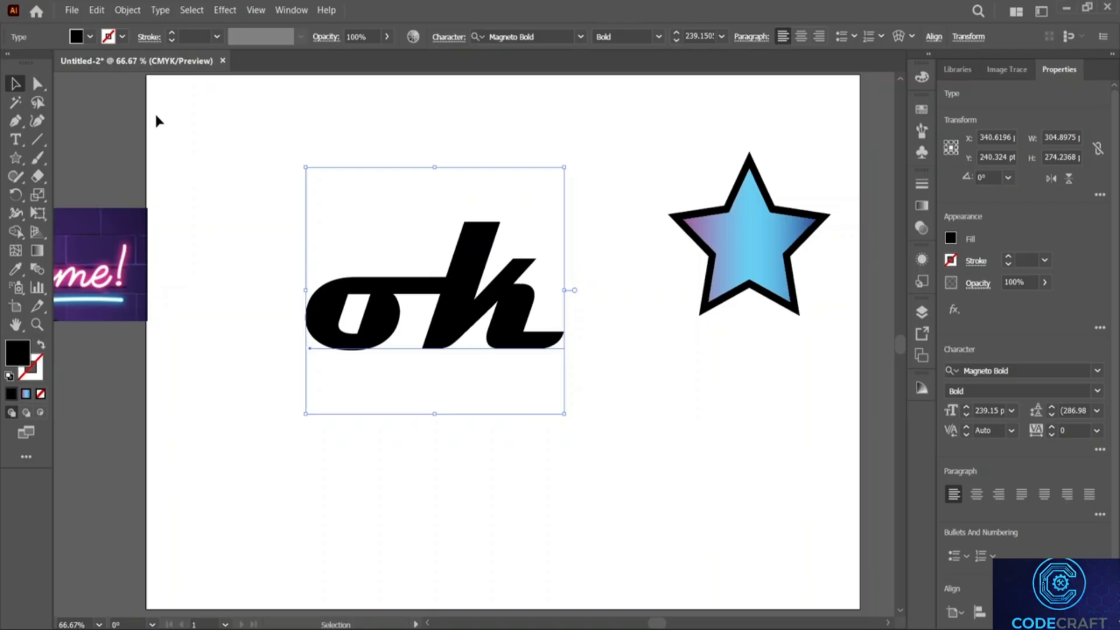
Add a Lorem ipsum placeholder text above the ok lettering and set its font to Acumin Variable Concept.
{"action": "left_click", "coordinate": [16, 139]}
{"action": "left_click", "coordinate": [318, 122]}
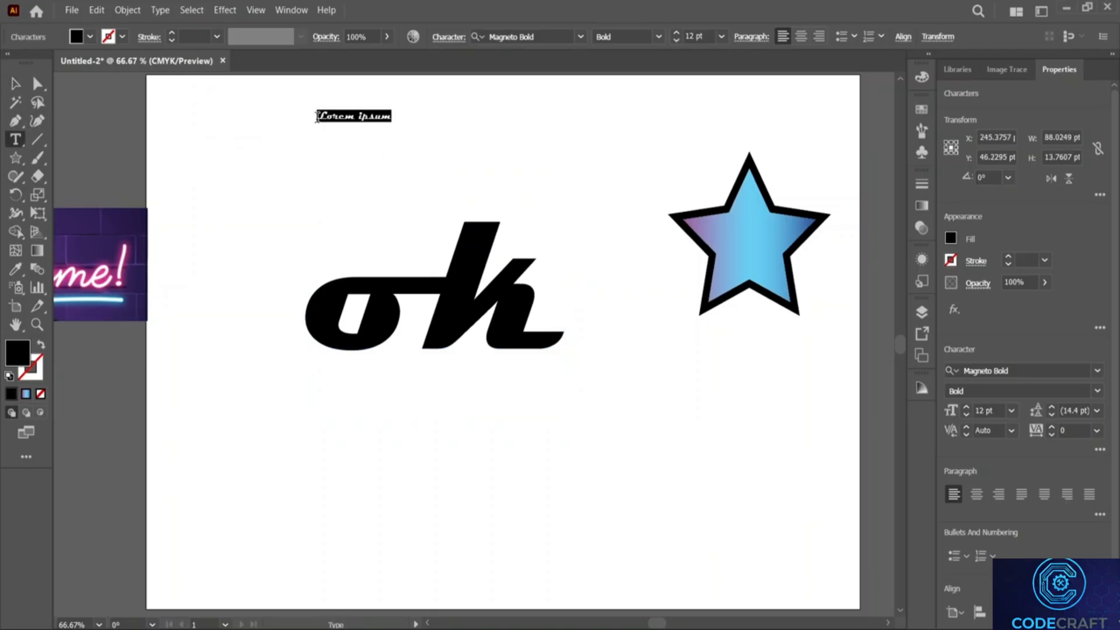
{"action": "left_click", "coordinate": [580, 38]}
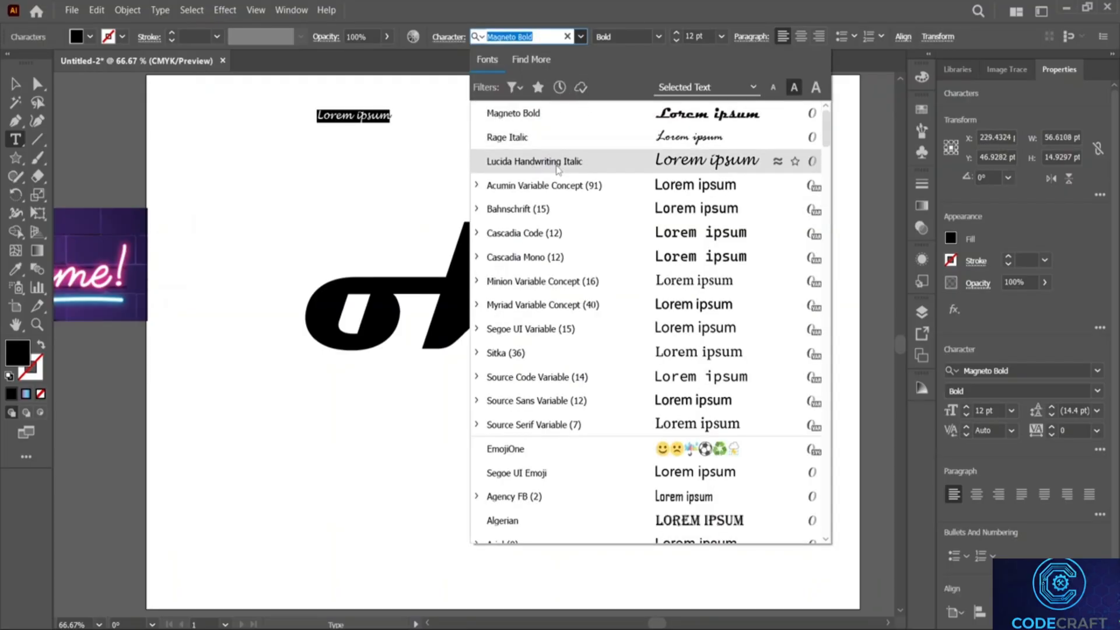
{"action": "left_click", "coordinate": [563, 187]}
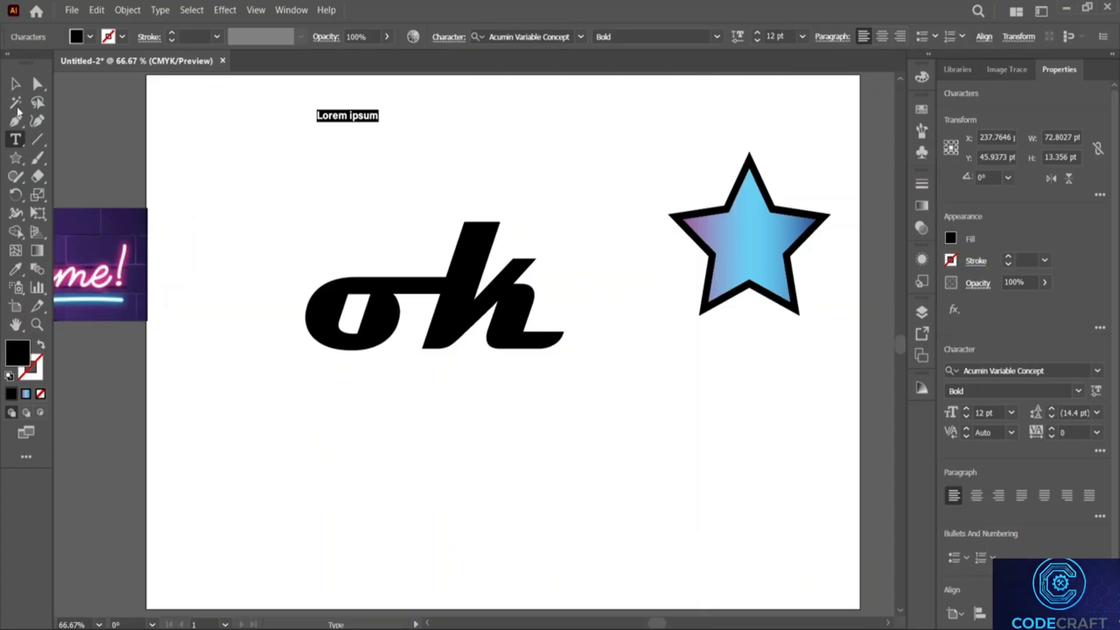
Convert the ok lettering to outlines.
{"action": "left_click", "coordinate": [19, 85]}
{"action": "left_click", "coordinate": [422, 232]}
{"action": "left_click", "coordinate": [368, 118]}
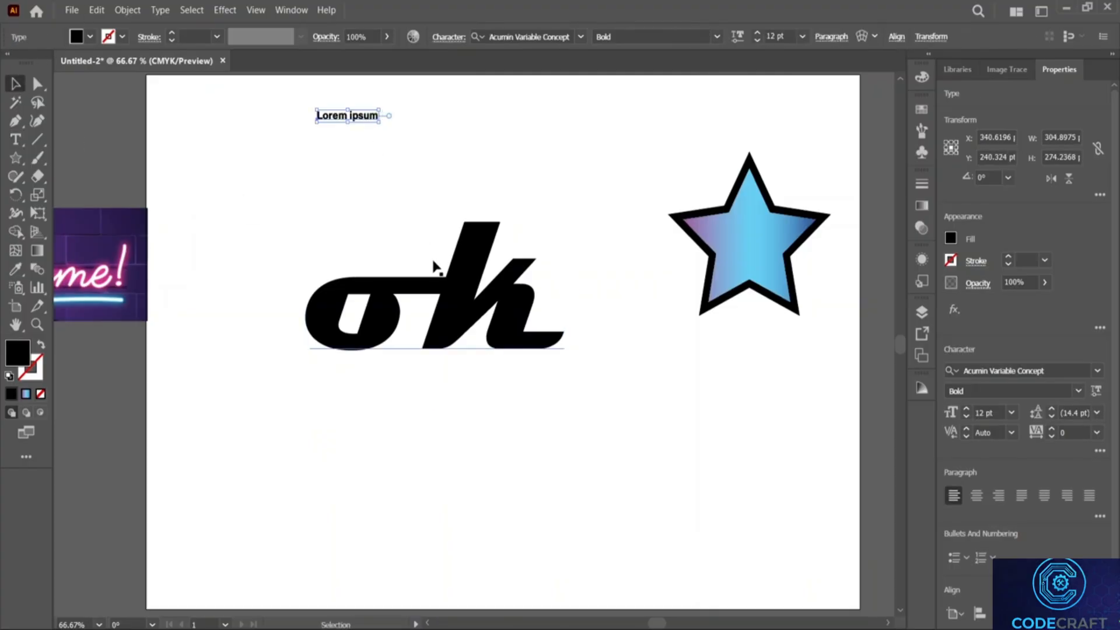
{"action": "right_click", "coordinate": [444, 286]}
{"action": "left_click", "coordinate": [498, 398]}
{"action": "left_click", "coordinate": [210, 287]}
Convert the Lorem ipsum text to outlines and enlarge it to about 396 pt wide by 62 pt high.
{"action": "left_click", "coordinate": [370, 117]}
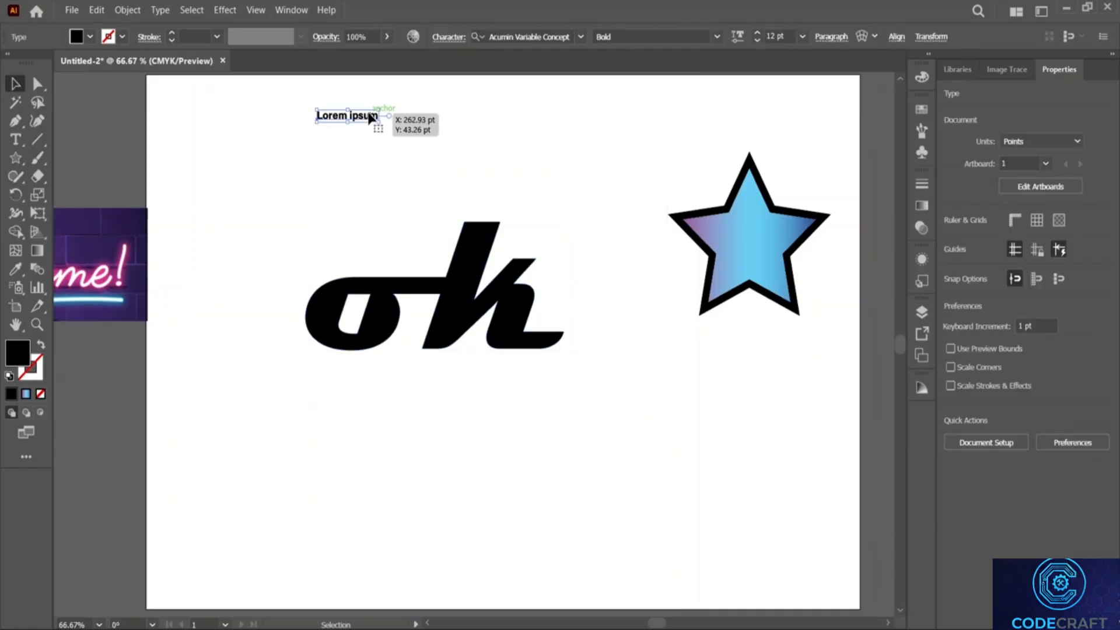
{"action": "right_click", "coordinate": [370, 116]}
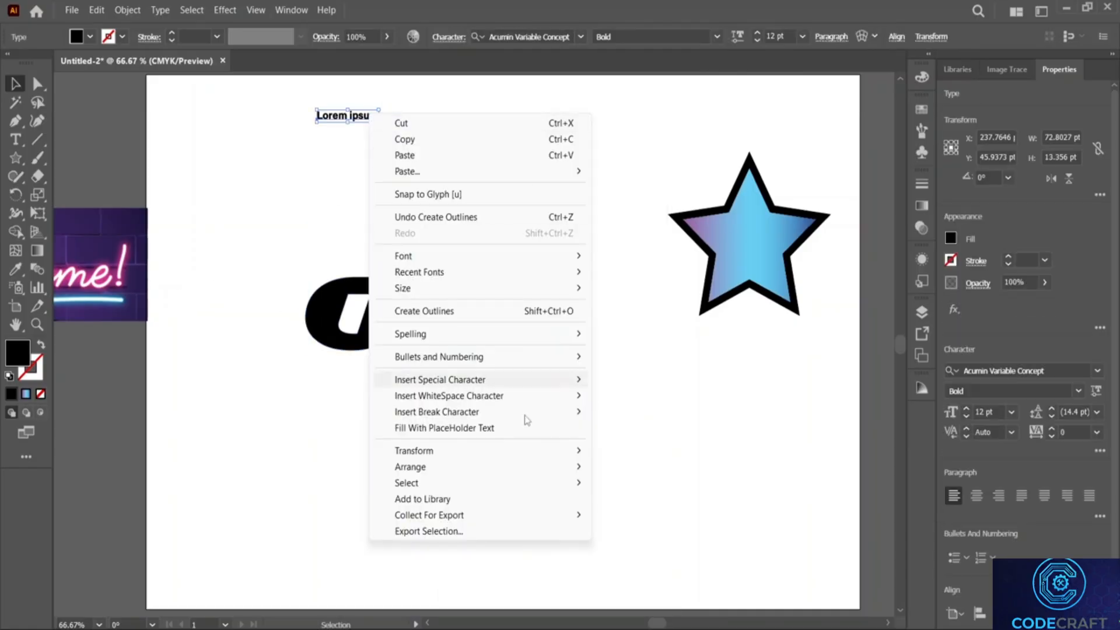
{"action": "left_click", "coordinate": [447, 318]}
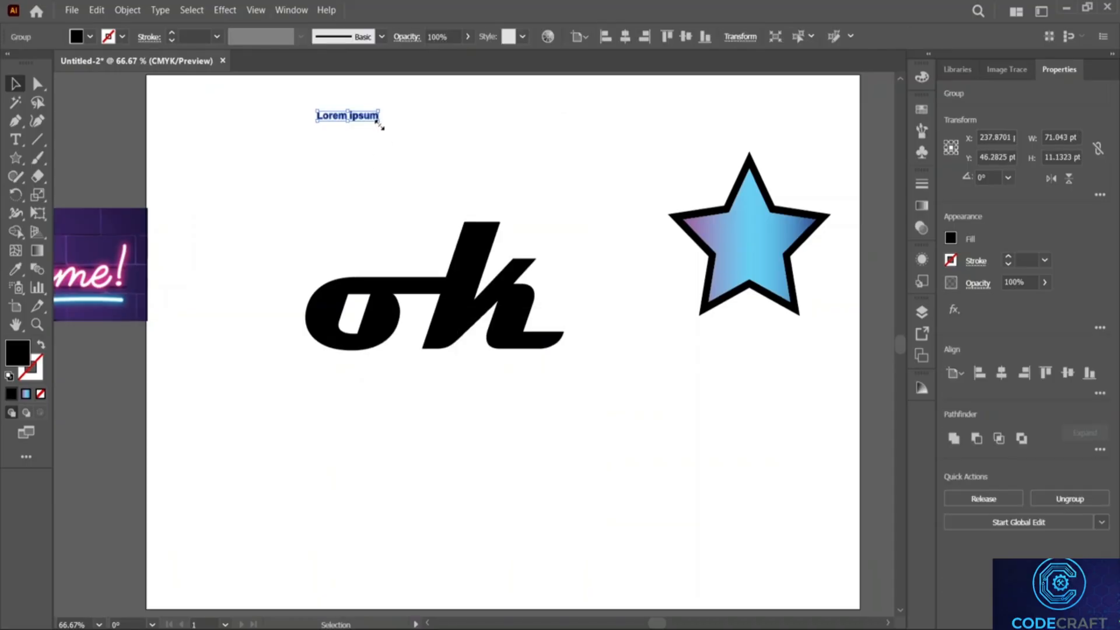
{"action": "left_click_drag", "start_coordinate": [379, 125], "coordinate": [654, 376]}
{"action": "scroll", "coordinate": [507, 167], "scroll_direction": "up", "scroll_amount": 1}
Examine the anchor points of the outlined Lorem ipsum letters up close with the Pen tool active.
{"action": "key", "text": "z"}
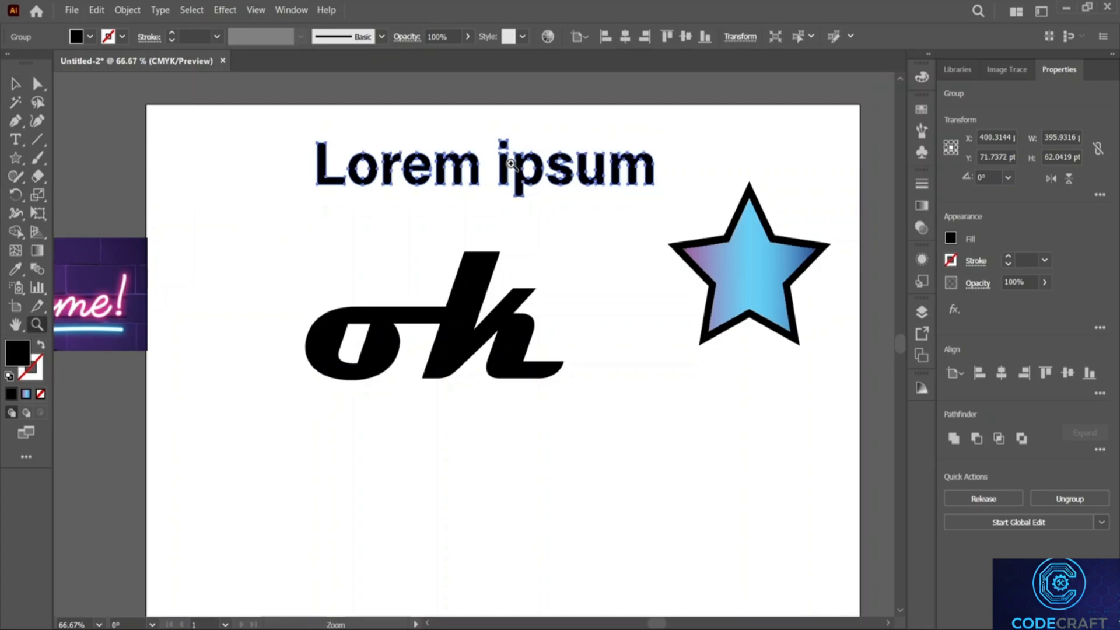
{"action": "left_click", "coordinate": [505, 161]}
{"action": "left_click", "coordinate": [447, 347]}
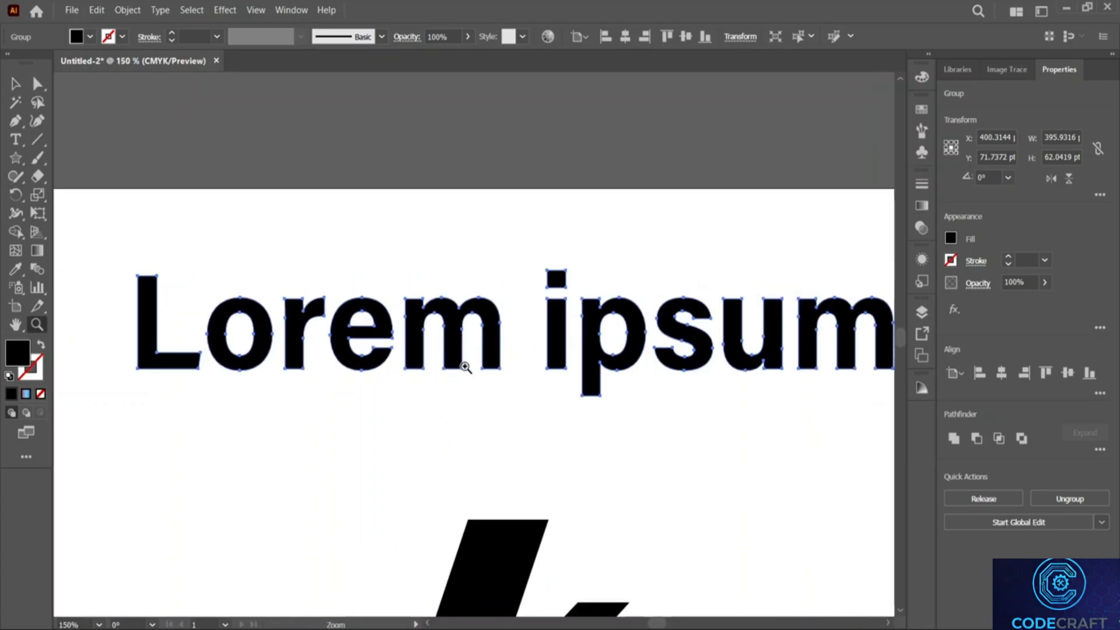
{"action": "left_click", "coordinate": [21, 83]}
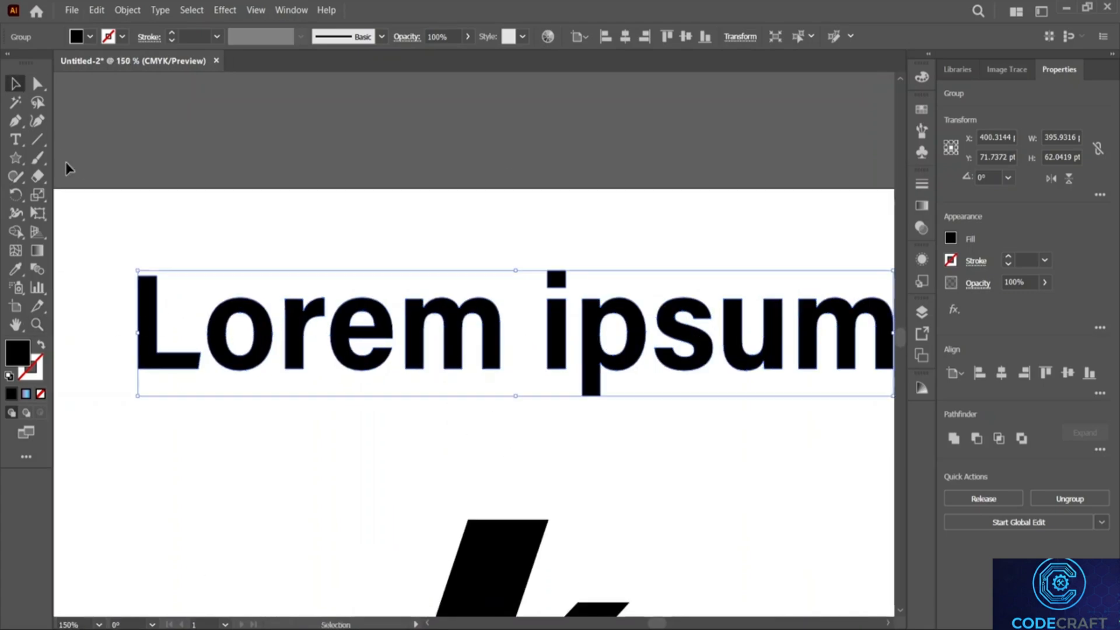
{"action": "left_click", "coordinate": [13, 123]}
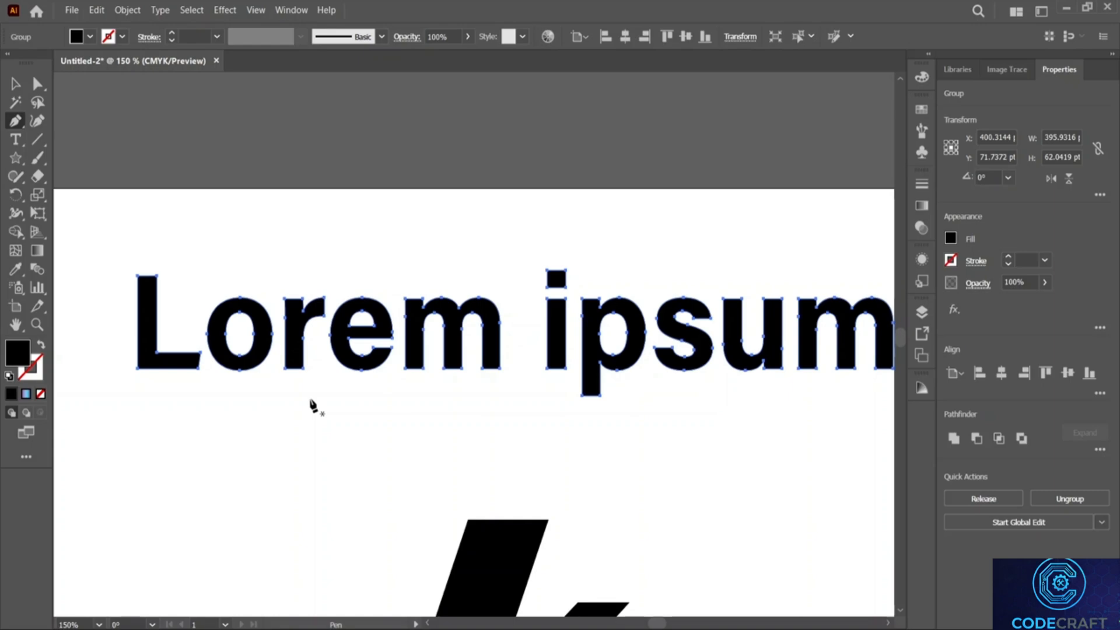
{"action": "scroll", "coordinate": [436, 361], "scroll_direction": "up", "scroll_amount": 2}
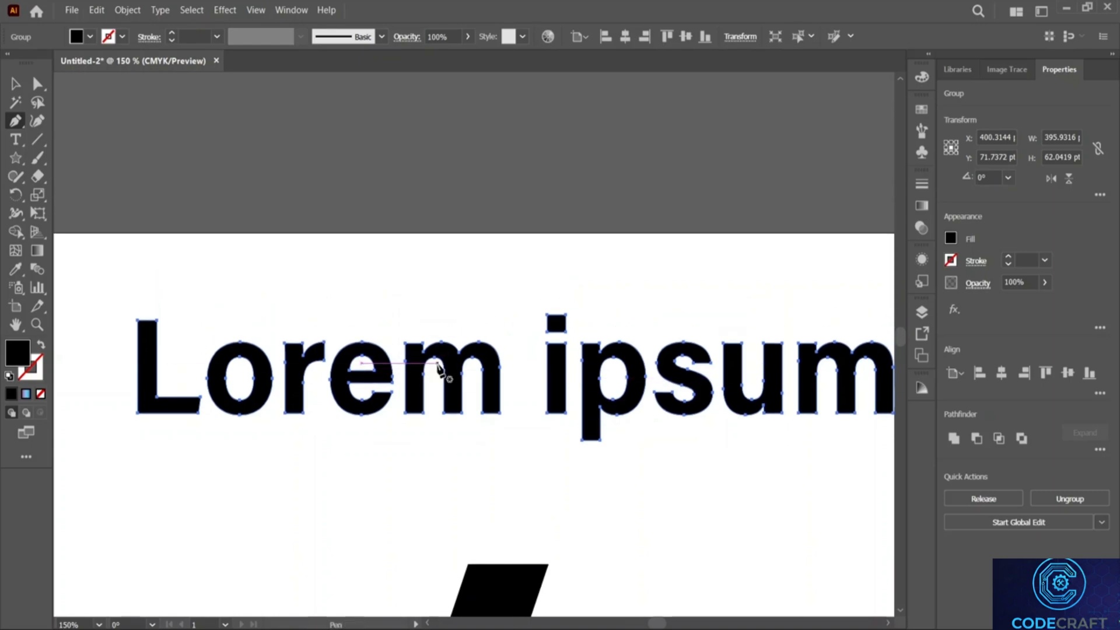
{"action": "scroll", "coordinate": [630, 385], "scroll_direction": "right", "scroll_amount": 1}
{"action": "scroll", "coordinate": [589, 400], "scroll_direction": "left", "scroll_amount": 1}
{"action": "scroll", "coordinate": [463, 425], "scroll_direction": "down", "scroll_amount": 5}
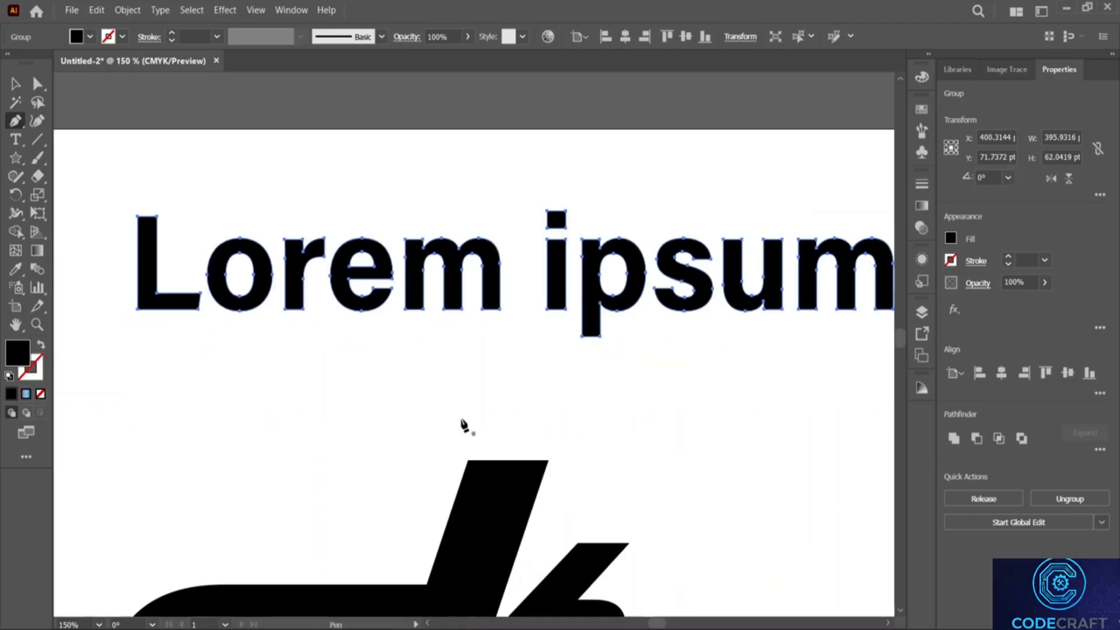
Move the outlined ok lettering right to about X 371 pt, Y 242 pt.
{"action": "scroll", "coordinate": [467, 415], "scroll_direction": "down", "scroll_amount": 12}
{"action": "key", "text": "v"}
{"action": "left_click", "coordinate": [400, 367]}
{"action": "left_click_drag", "start_coordinate": [324, 373], "coordinate": [383, 382]}
Ungroup the ok outlines and, in isolation mode, pull the o's outer shape away from its counter to about X 280 pt, Y 187 pt.
{"action": "right_click", "coordinate": [374, 375]}
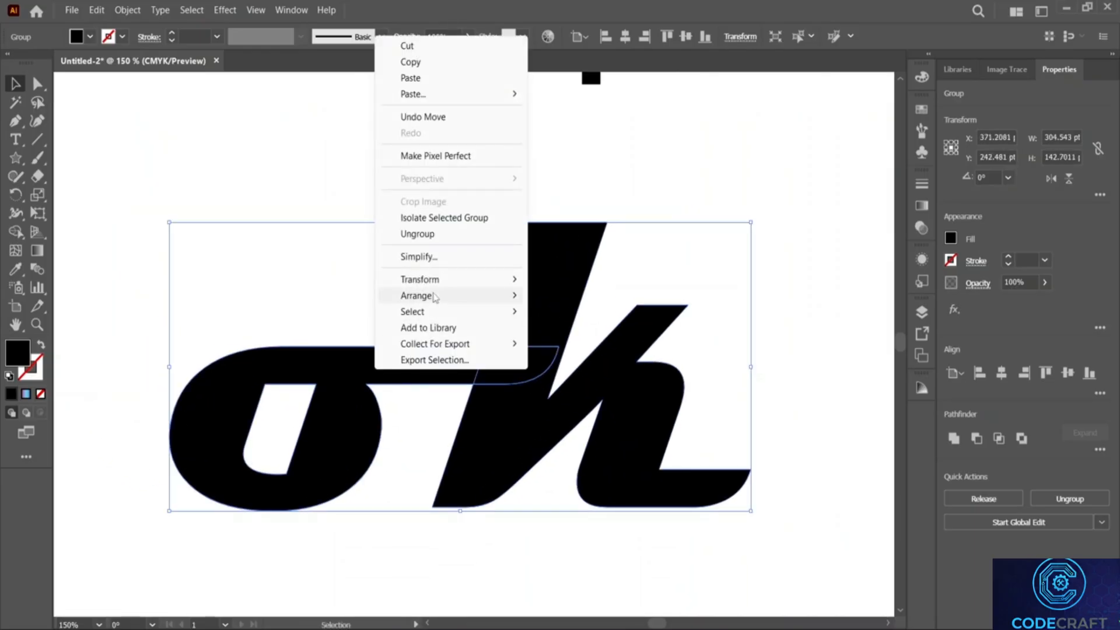
{"action": "left_click", "coordinate": [420, 232]}
{"action": "left_click_drag", "start_coordinate": [374, 375], "coordinate": [249, 207]}
{"action": "double_click", "coordinate": [339, 371]}
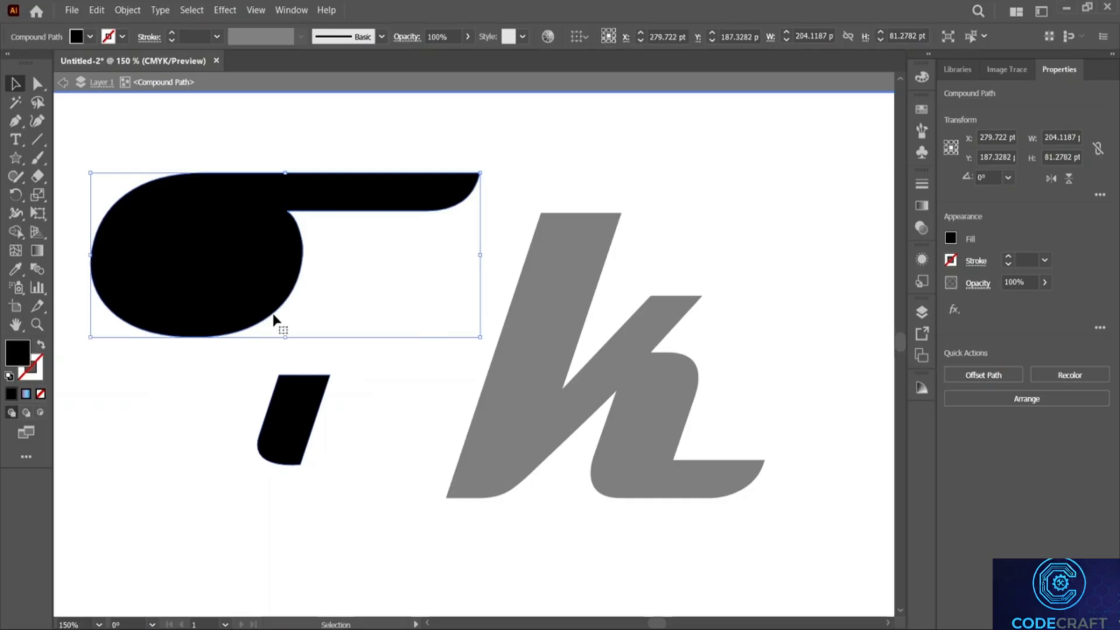
Examine the anchor points of the o's counter and of its outer shape with the Pen tool.
{"action": "left_click", "coordinate": [305, 421]}
{"action": "left_click", "coordinate": [16, 121]}
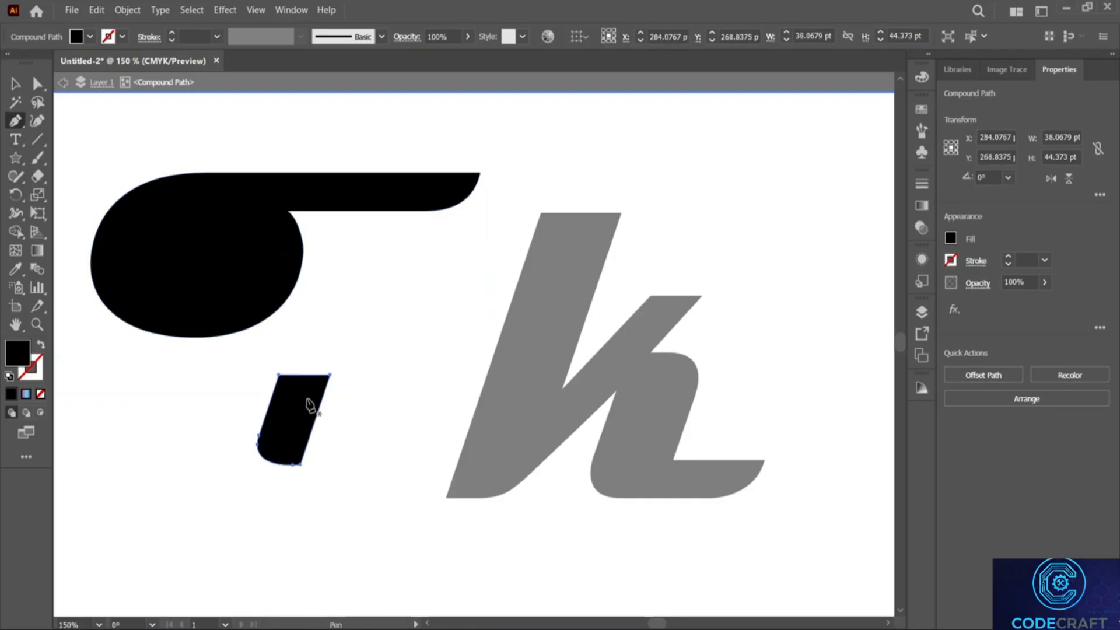
{"action": "left_click", "coordinate": [167, 239]}
{"action": "key", "text": "ctrl+z"}
{"action": "key", "text": "v"}
{"action": "left_click", "coordinate": [250, 270]}
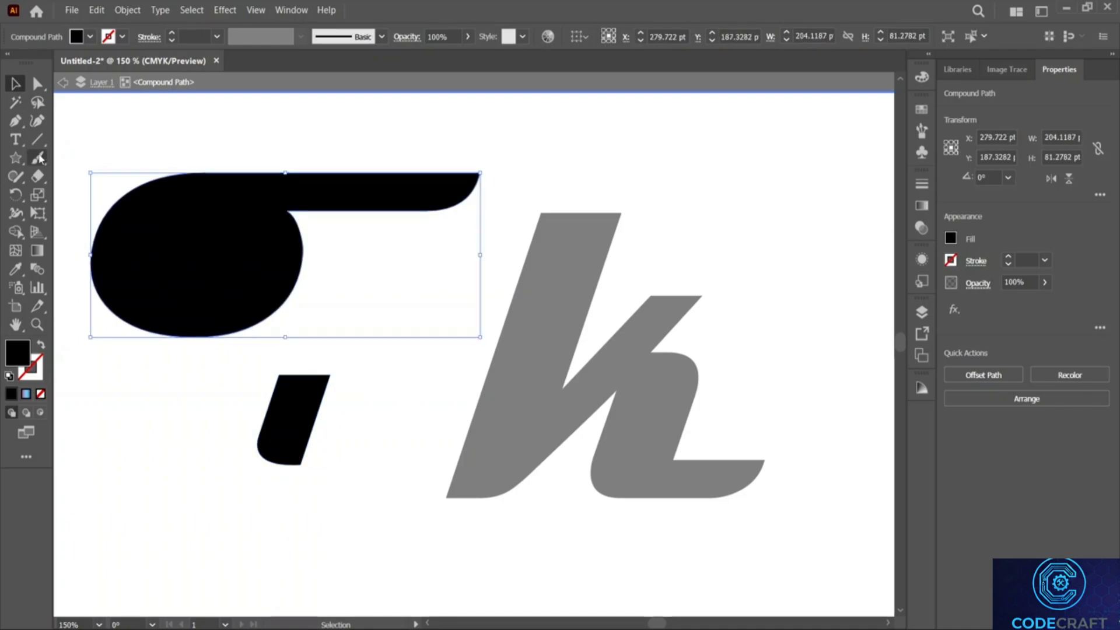
{"action": "left_click", "coordinate": [15, 121]}
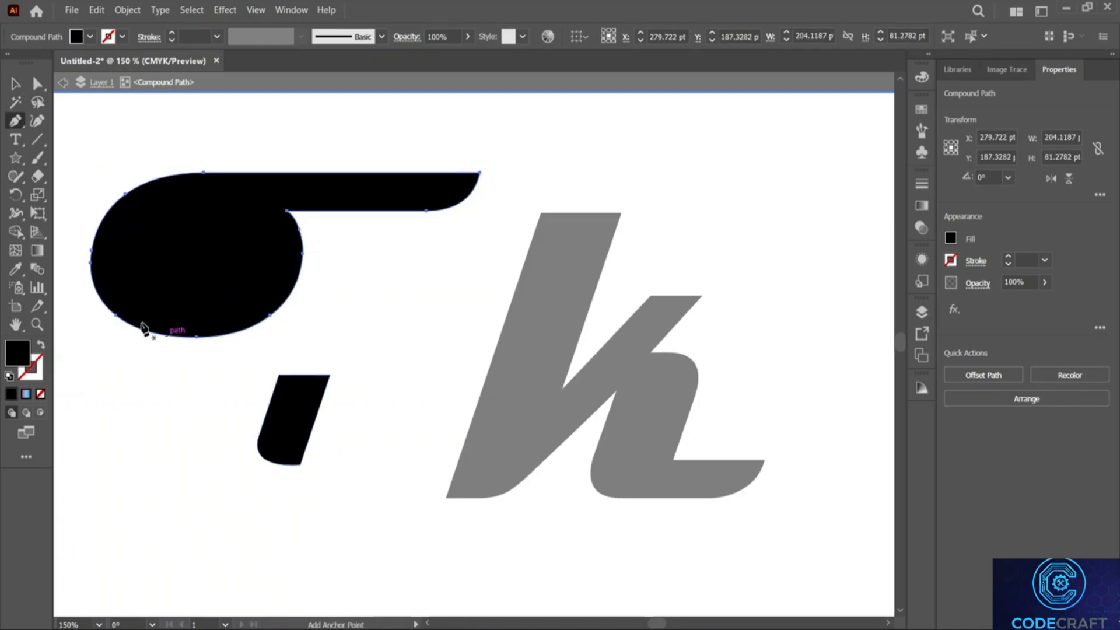
Undo the separation of the letter o and the ungrouping of the ok outlines, and leave isolation mode.
{"action": "left_click", "coordinate": [427, 212], "text": "ctrl"}
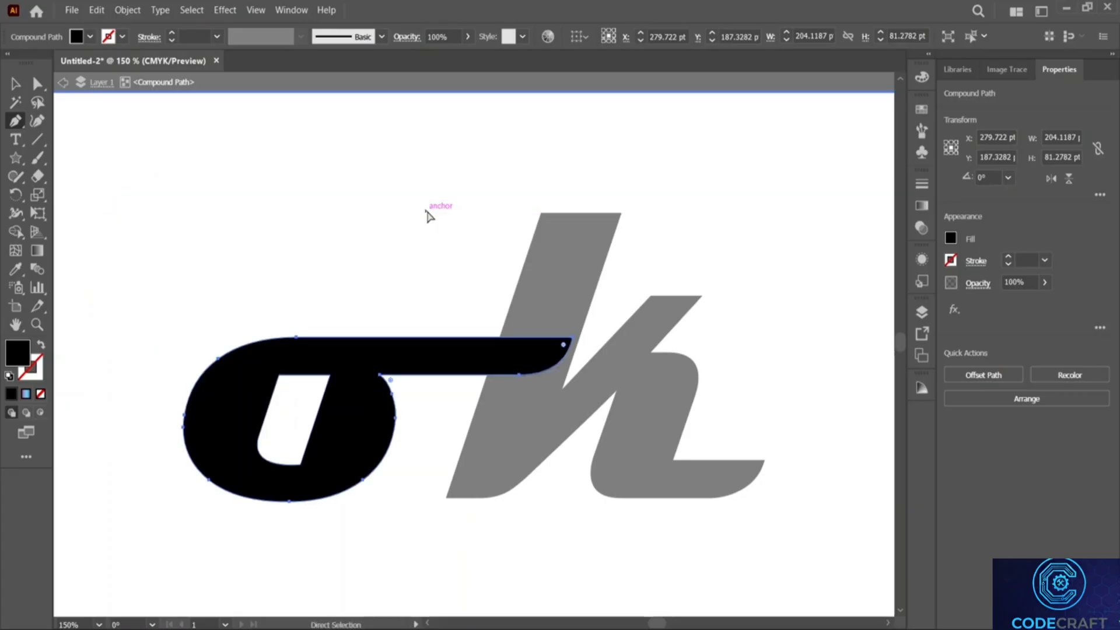
{"action": "key", "text": "Escape"}
Move the grouped ok outlines slightly up and right, below the Lorem ipsum text.
{"action": "scroll", "coordinate": [460, 294], "scroll_direction": "up", "scroll_amount": 2}
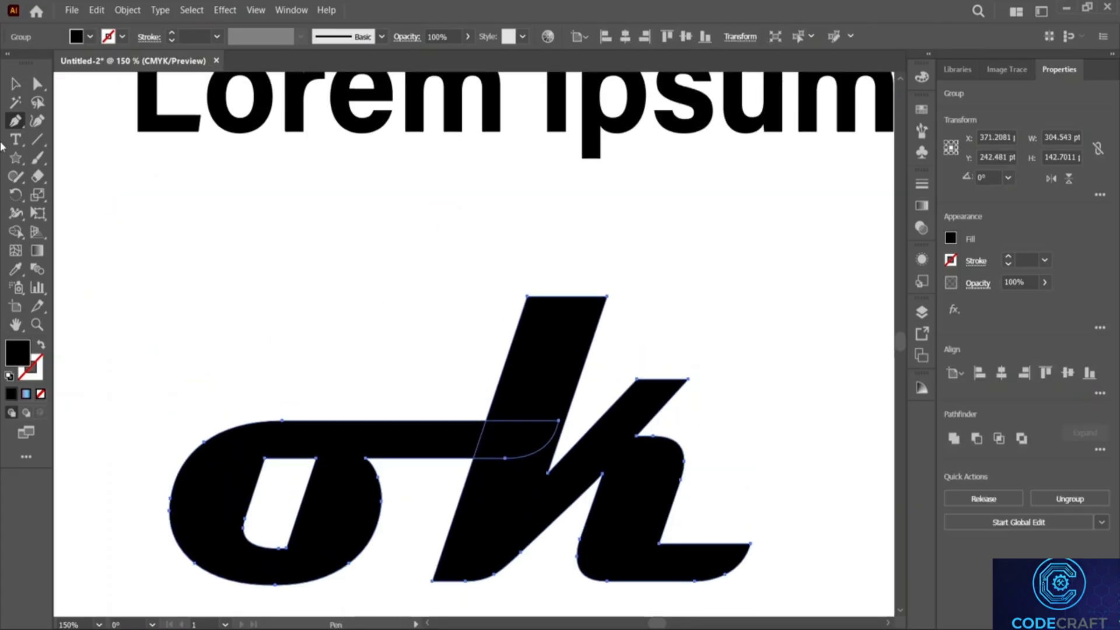
{"action": "left_click", "coordinate": [14, 85]}
{"action": "left_click_drag", "start_coordinate": [330, 450], "coordinate": [370, 415]}
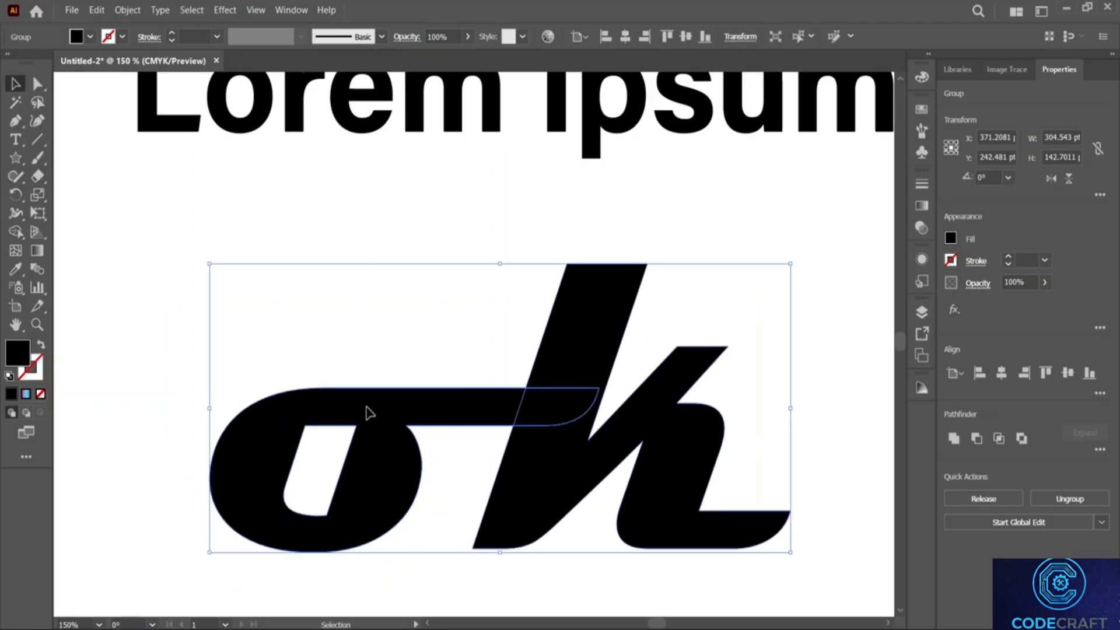
Deselect the grouped ok outlines without applying any other command to them.
{"action": "right_click", "coordinate": [372, 413]}
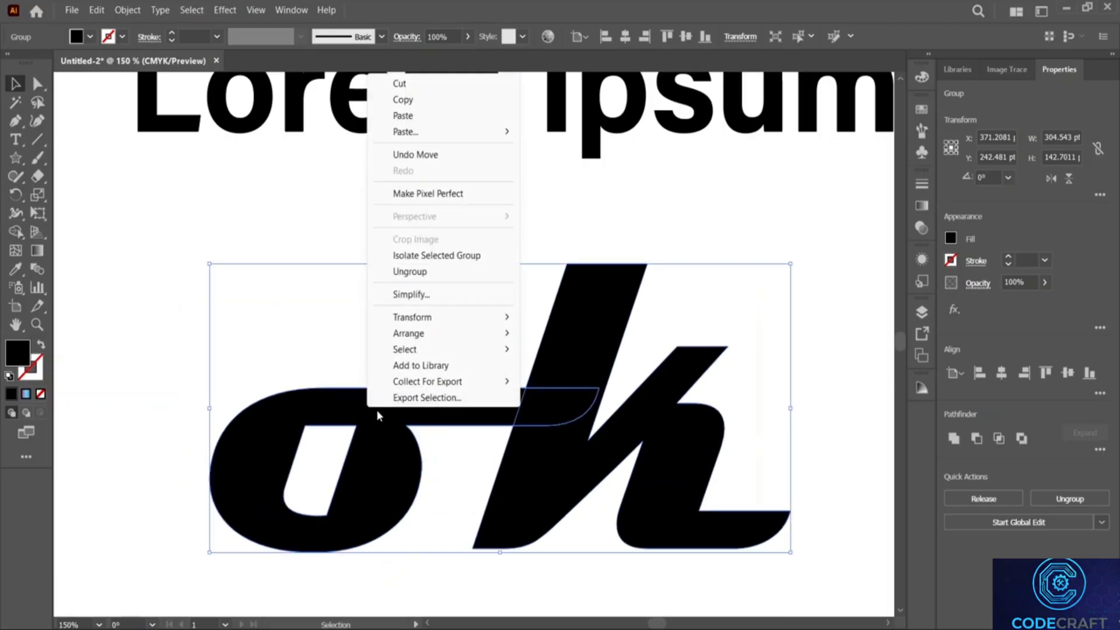
{"action": "left_click", "coordinate": [240, 375]}
{"action": "left_click_drag", "start_coordinate": [531, 460], "coordinate": [492, 420]}
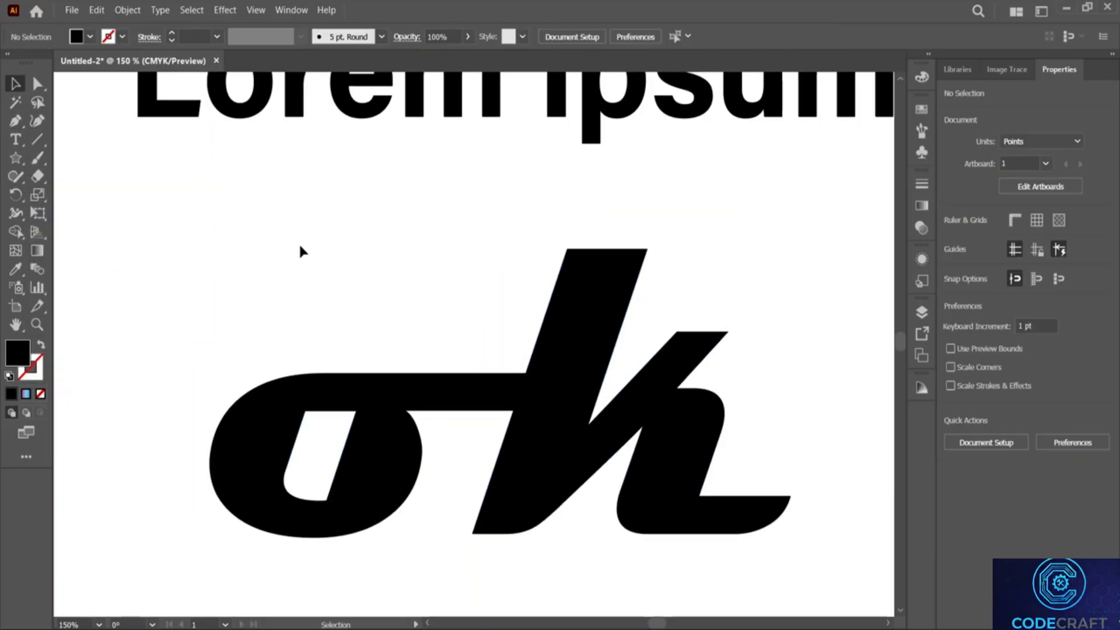
{"action": "scroll", "coordinate": [300, 250], "scroll_direction": "down", "scroll_amount": 3}
Draw a small closed triangular path in the empty space above the letter o with the Pen tool.
{"action": "left_click", "coordinate": [30, 124]}
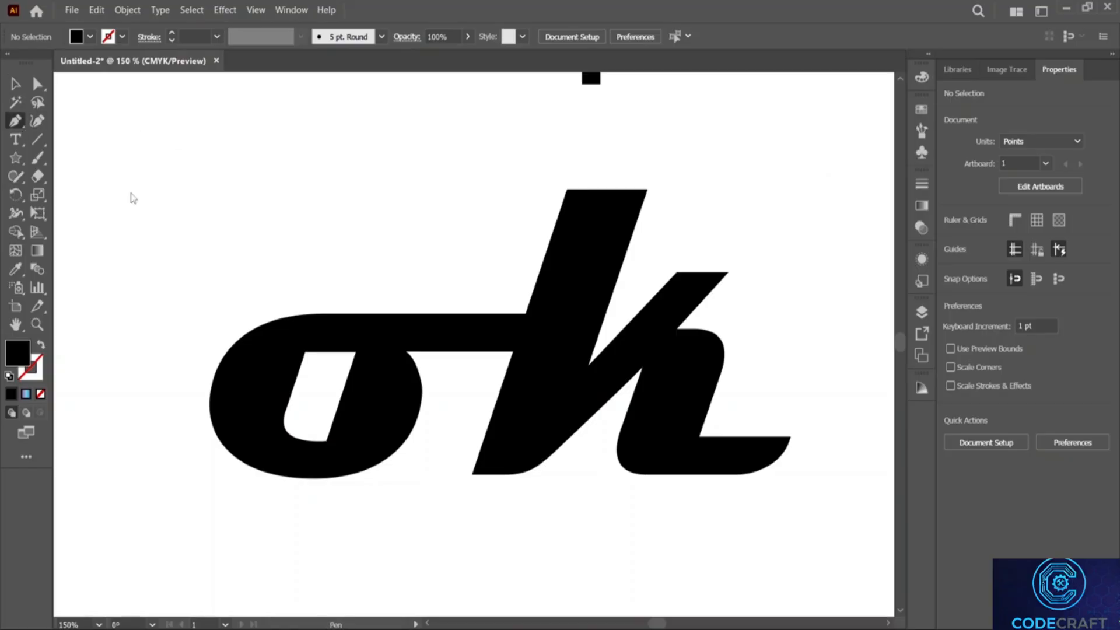
{"action": "left_click", "coordinate": [246, 220]}
{"action": "left_click", "coordinate": [371, 189]}
{"action": "left_click", "coordinate": [454, 205]}
{"action": "left_click", "coordinate": [258, 261]}
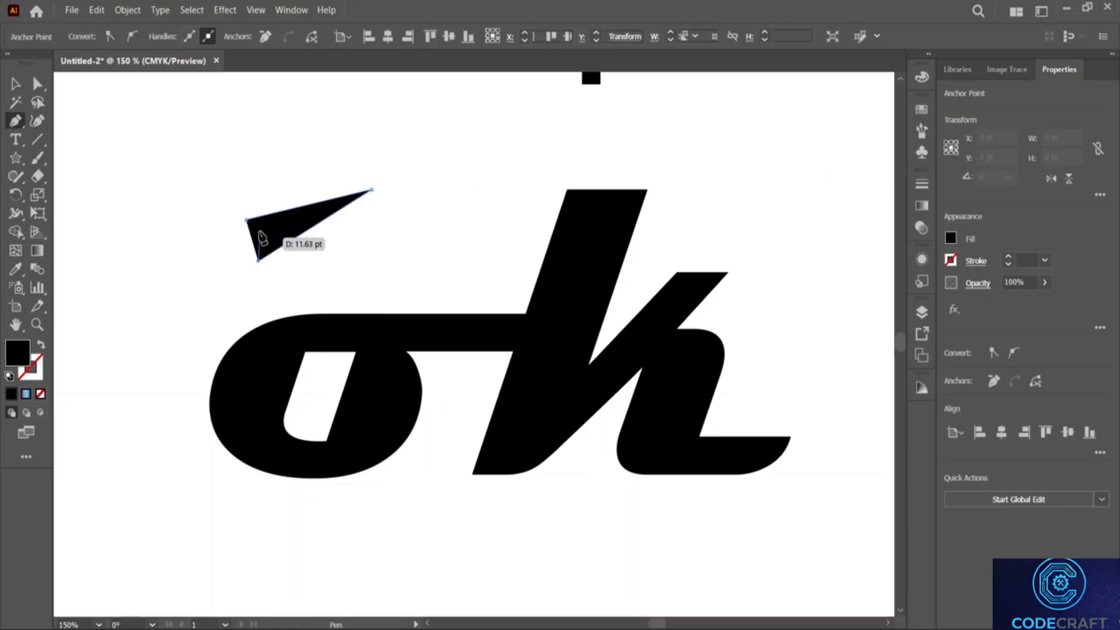
{"action": "left_click", "coordinate": [246, 220]}
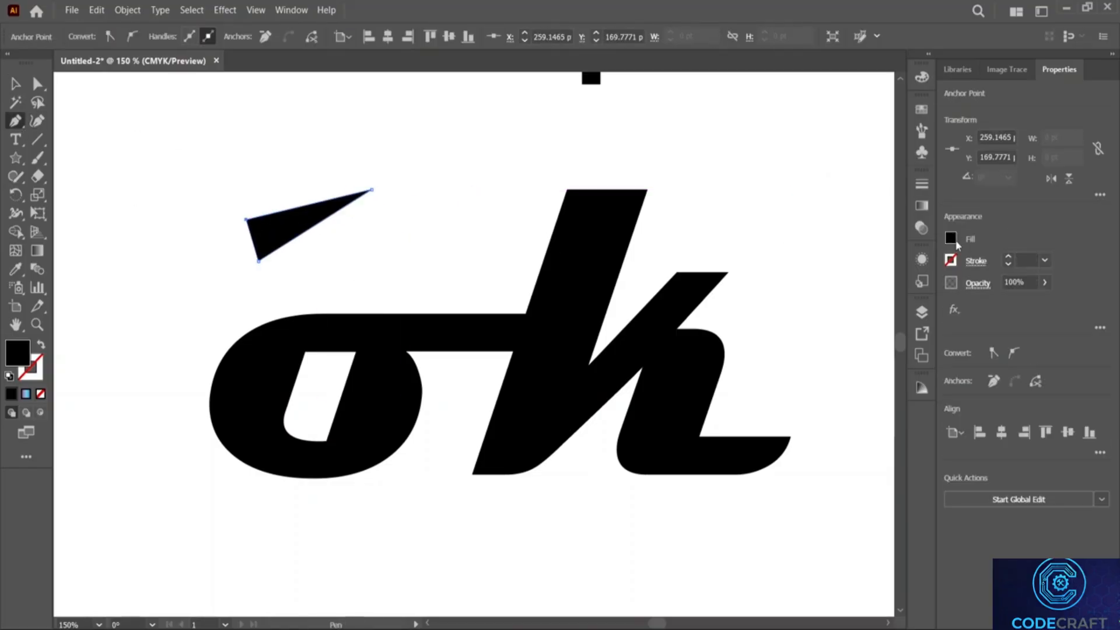
Set the path's fill to None and its stroke to a green swatch.
{"action": "left_click", "coordinate": [951, 238]}
{"action": "left_click", "coordinate": [791, 292]}
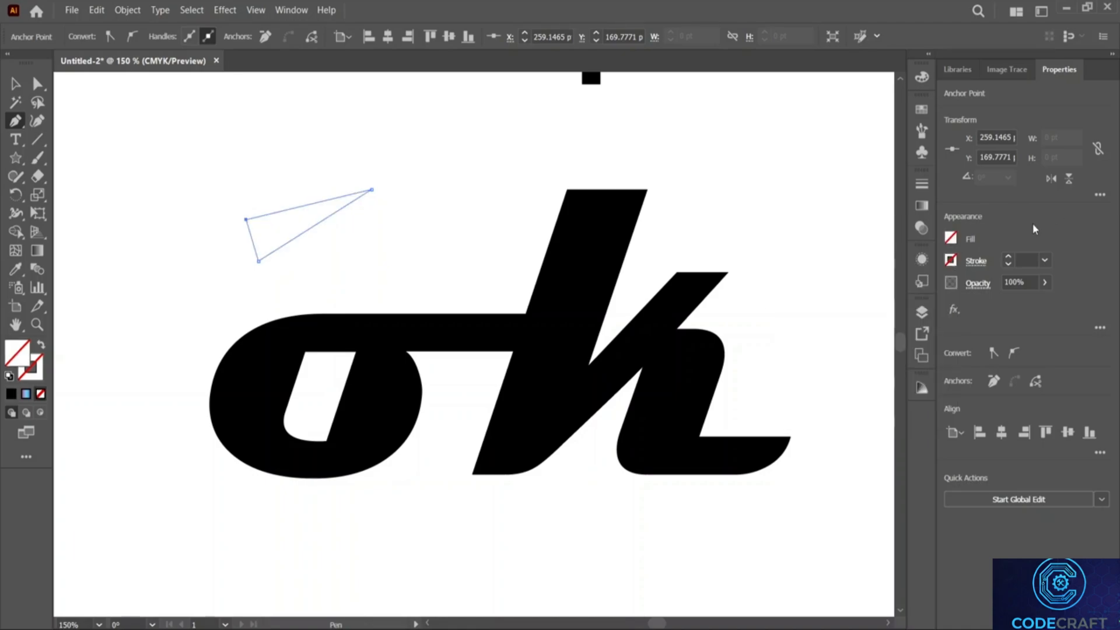
{"action": "left_click", "coordinate": [952, 260]}
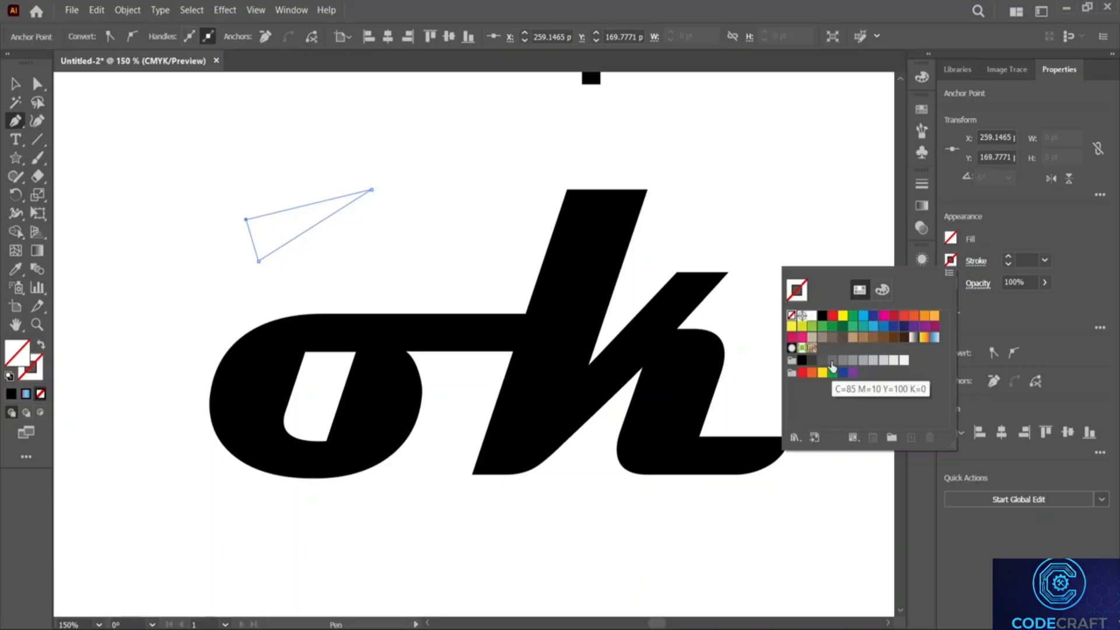
{"action": "left_click", "coordinate": [823, 326]}
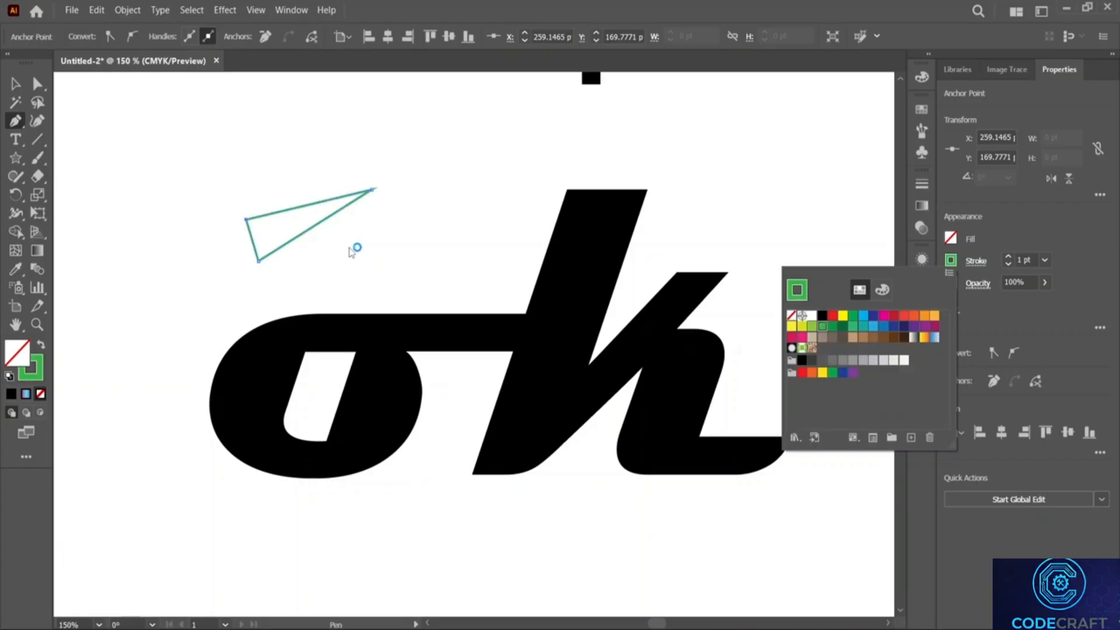
Delete the triangle together with the stray line drawn across it above the letter o.
{"action": "left_click", "coordinate": [11, 85]}
{"action": "left_click_drag", "start_coordinate": [205, 144], "coordinate": [357, 276]}
{"action": "left_click", "coordinate": [355, 266]}
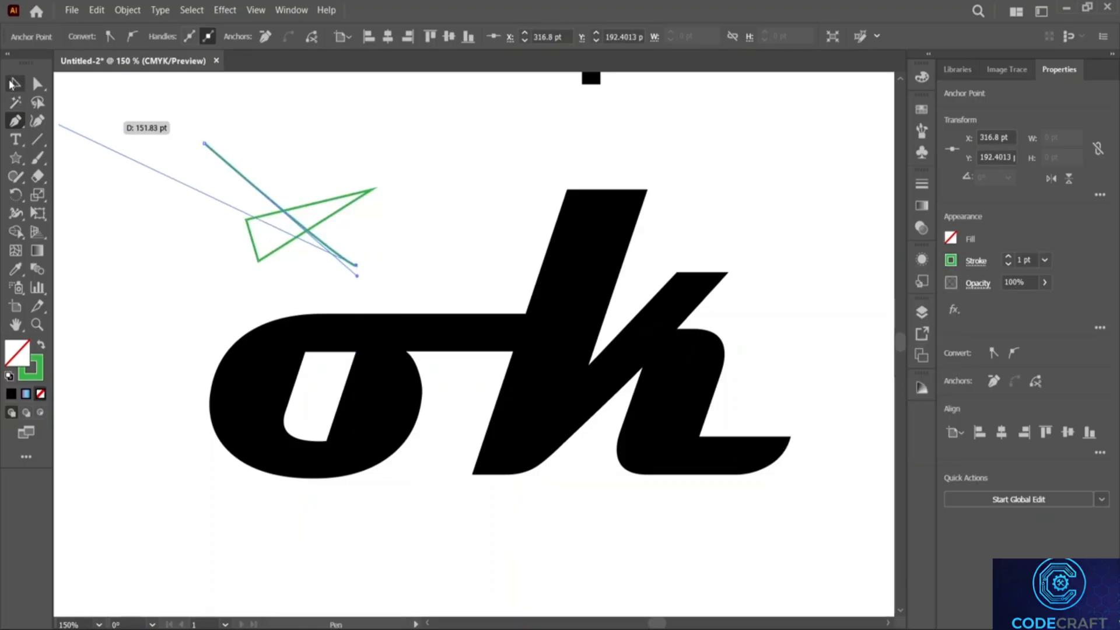
{"action": "key", "text": "v"}
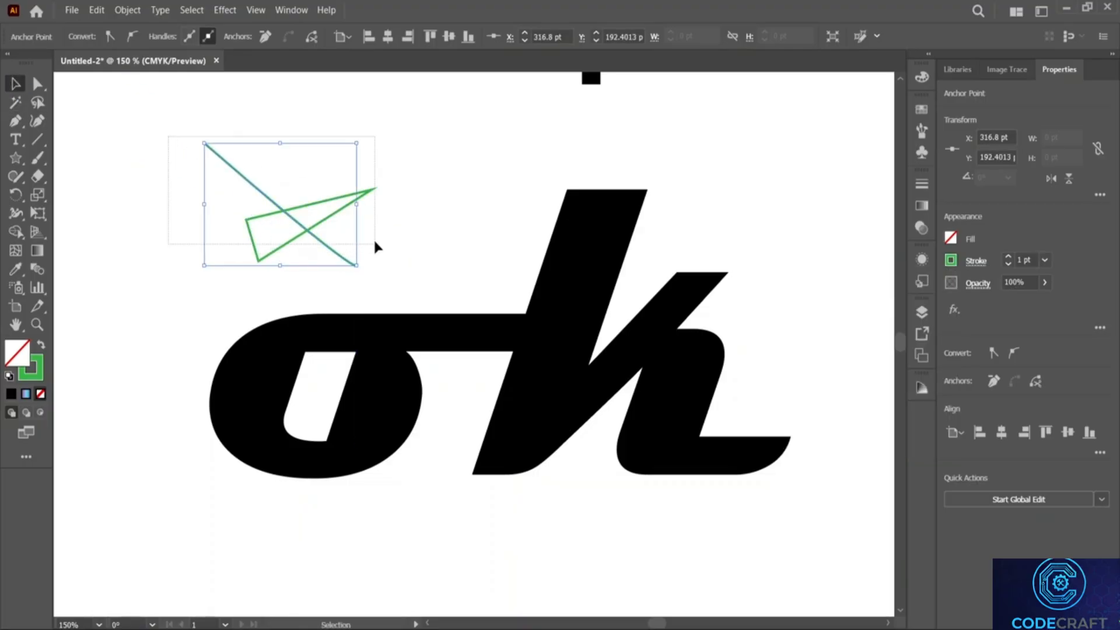
{"action": "key", "text": "Delete"}
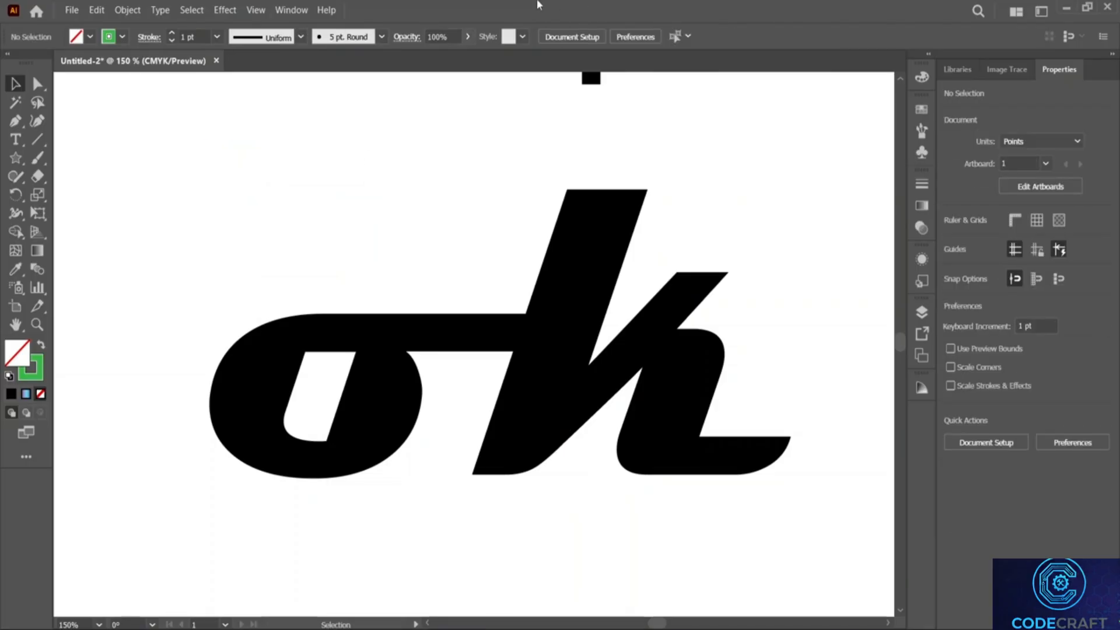
Start a Pen tool trace where the o's bar meets the k, following the bar's upper edge and curving down to the o's left side.
{"action": "left_click", "coordinate": [9, 121]}
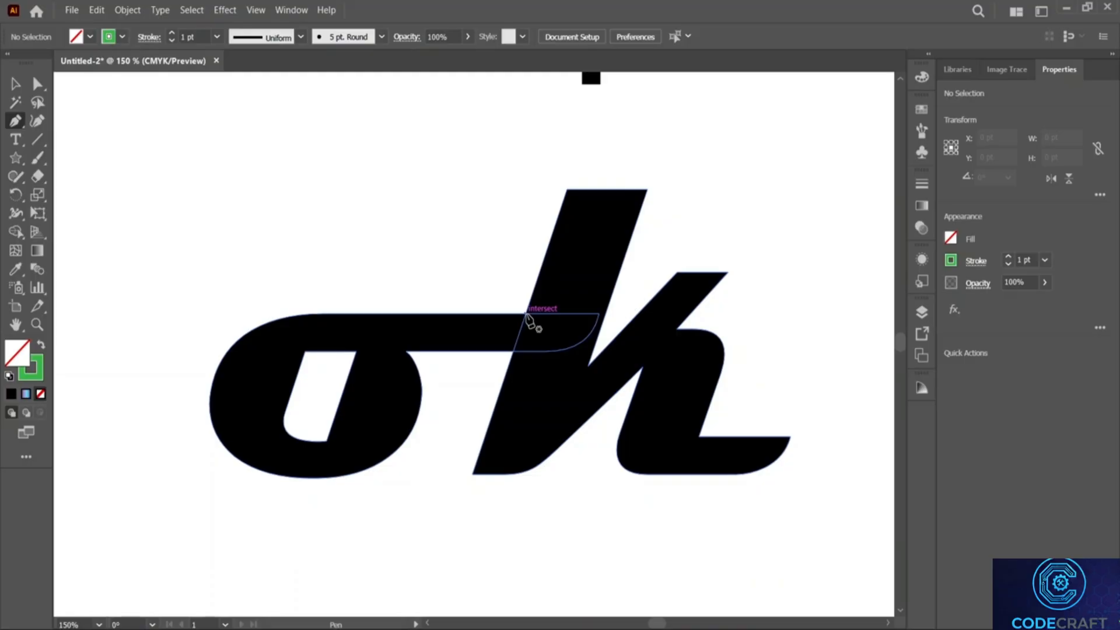
{"action": "left_click", "coordinate": [527, 316]}
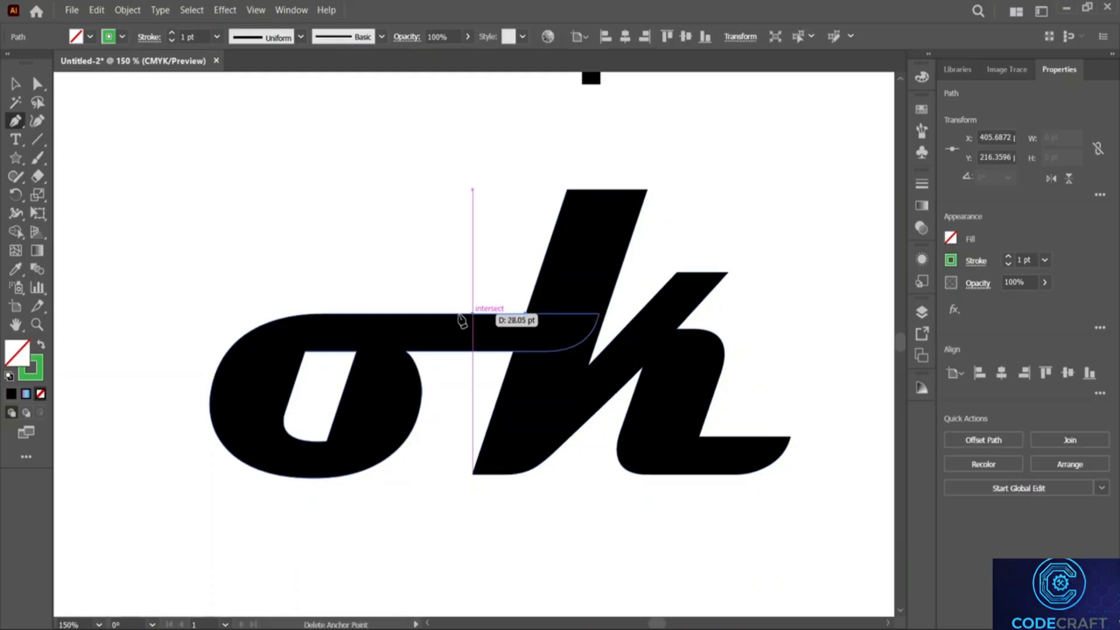
{"action": "left_click", "coordinate": [310, 314]}
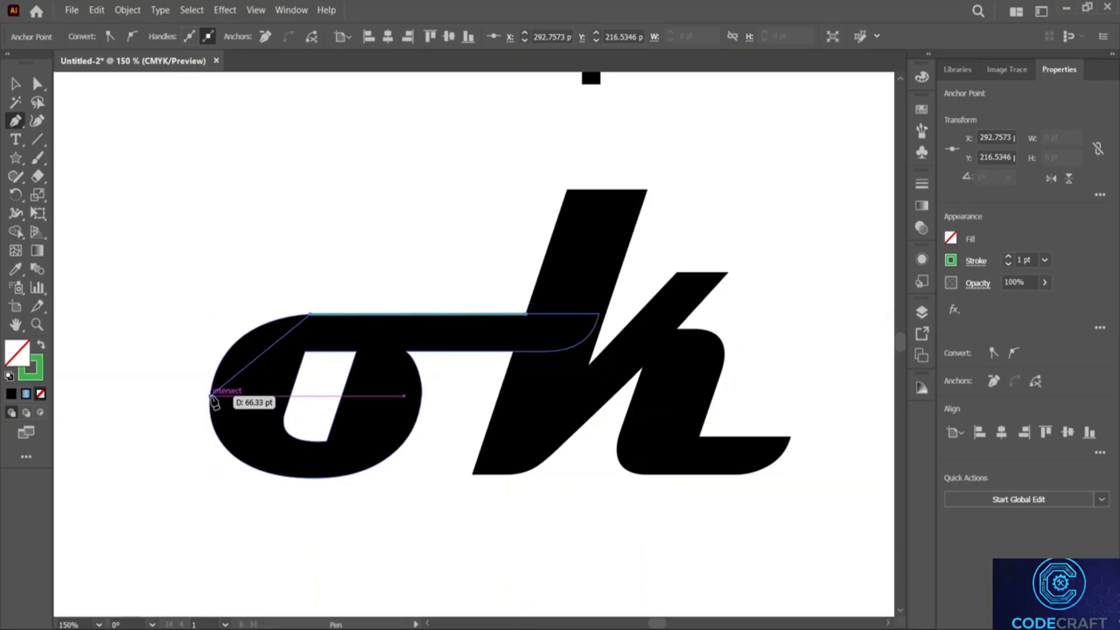
{"action": "left_click_drag", "start_coordinate": [211, 397], "coordinate": [200, 481]}
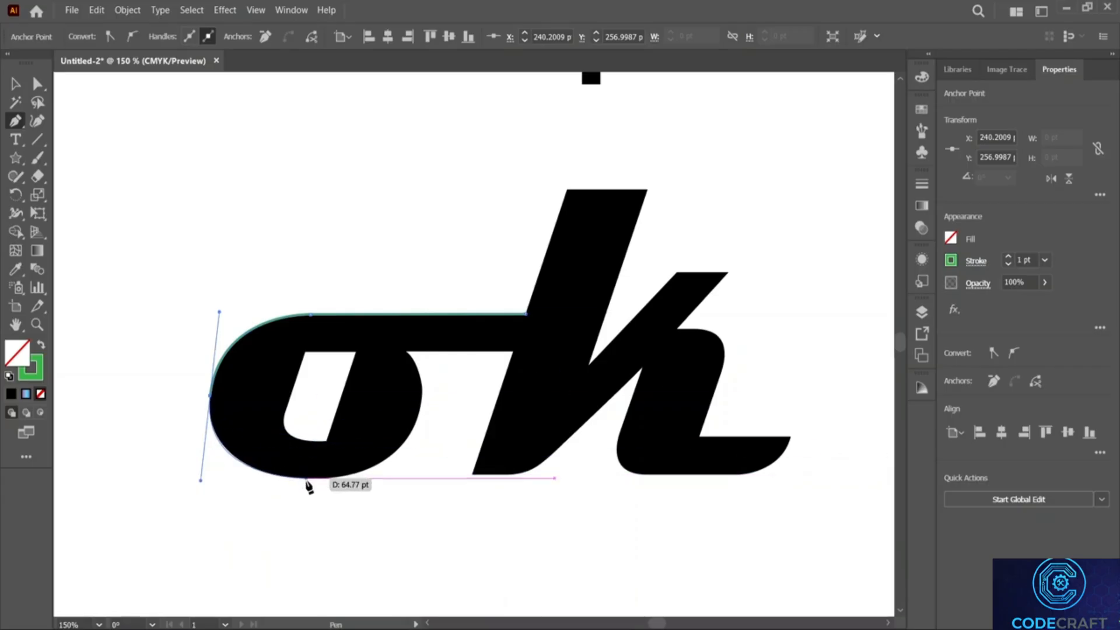
{"action": "left_click", "coordinate": [307, 479]}
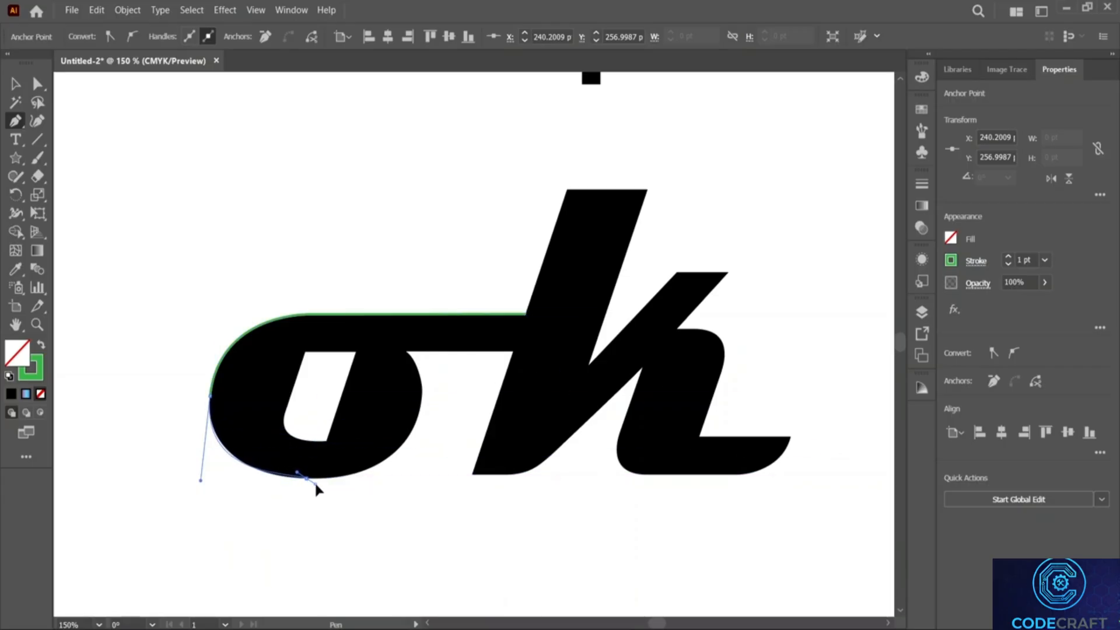
{"action": "left_click_drag", "start_coordinate": [316, 476], "coordinate": [306, 480]}
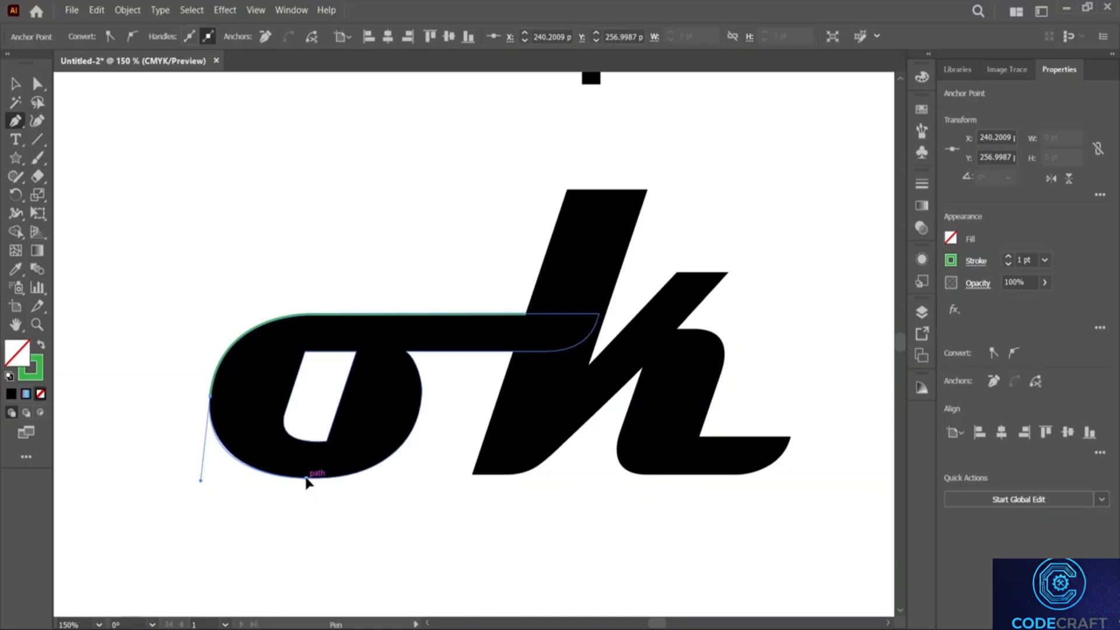
{"action": "key", "text": "ctrl+z"}
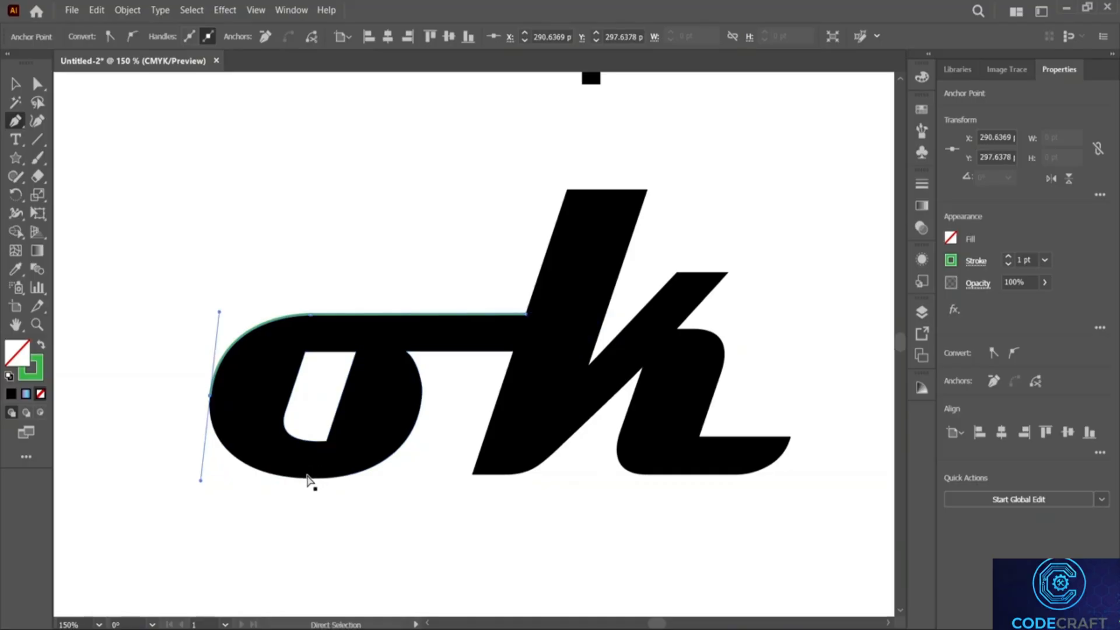
Continue the trace around the o's bottom and right side, then along the bar's lower edge to the k's stem.
{"action": "left_click", "coordinate": [210, 396]}
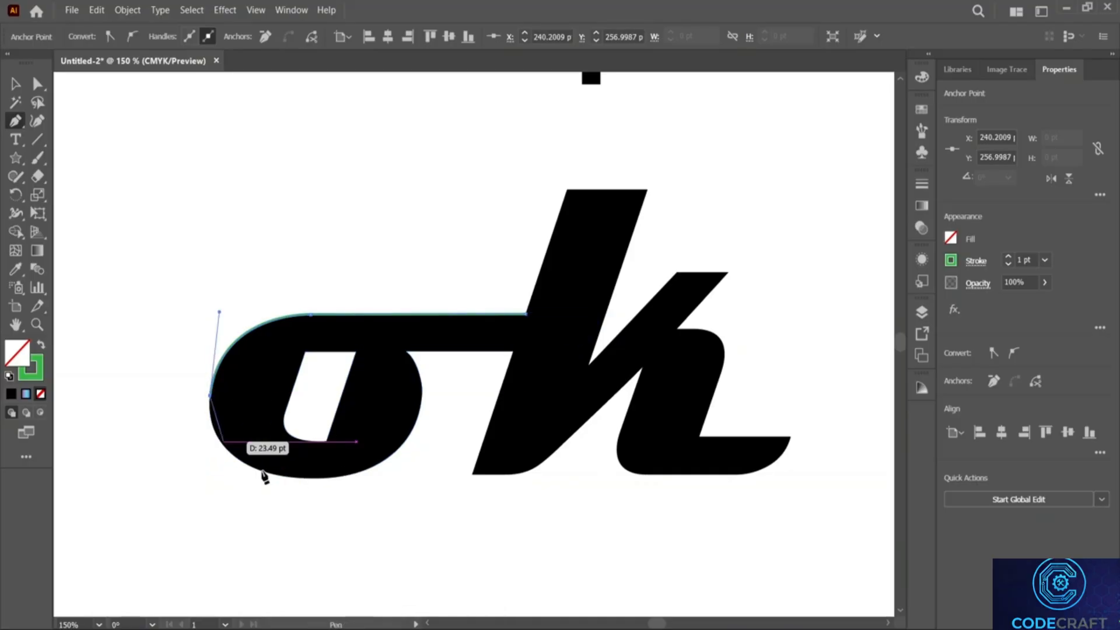
{"action": "left_click_drag", "start_coordinate": [304, 479], "coordinate": [411, 484]}
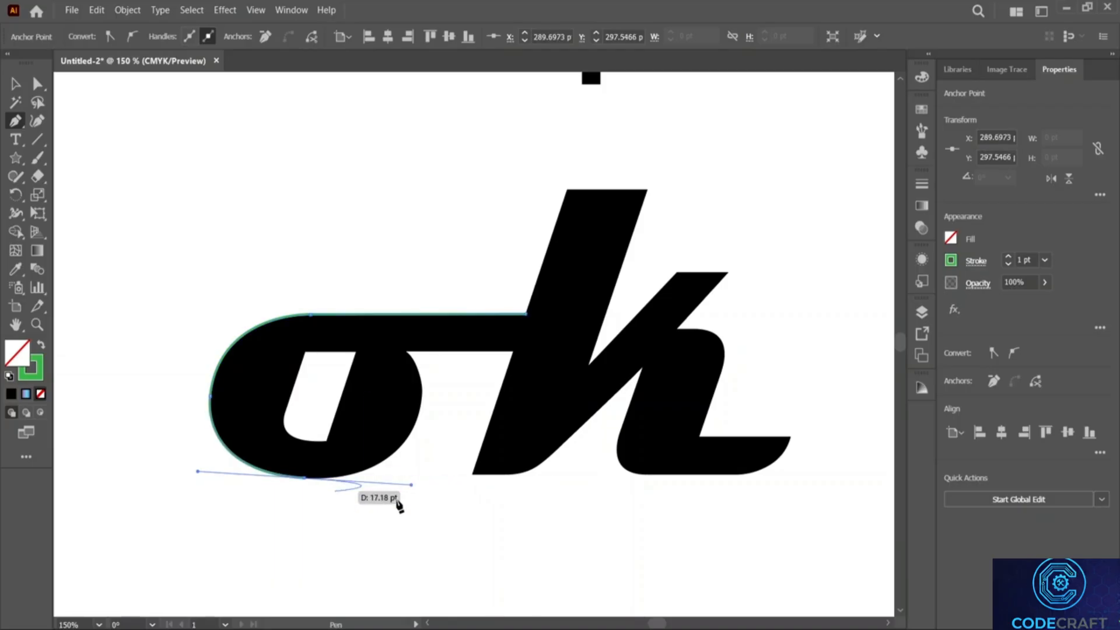
{"action": "left_click", "coordinate": [305, 478]}
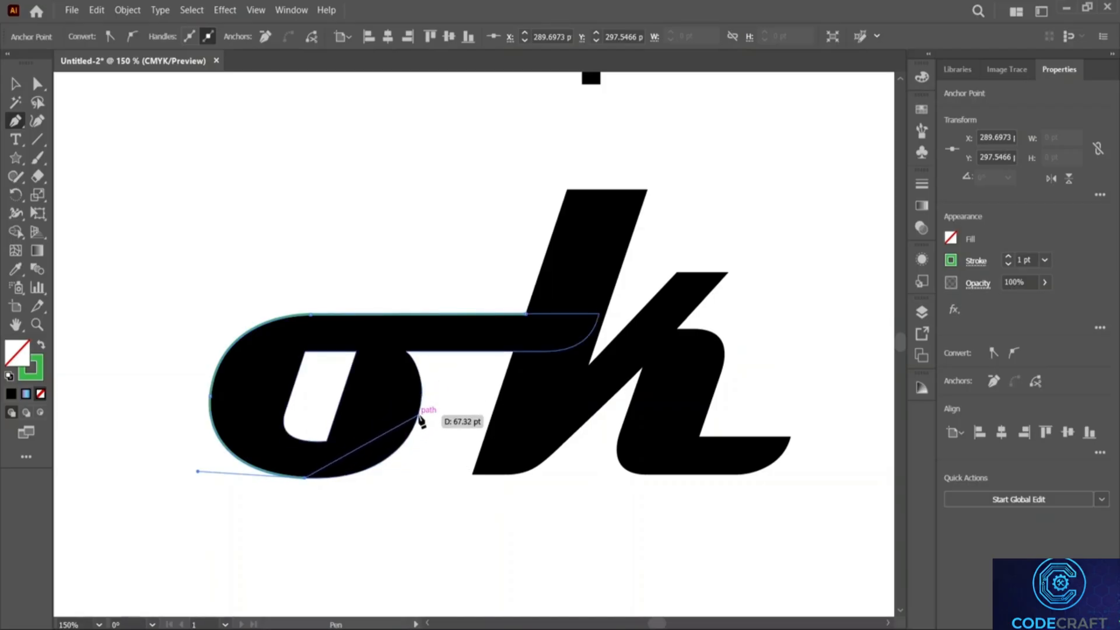
{"action": "mouse_move", "coordinate": [418, 418]}
{"action": "left_mouse_down"}
{"action": "mouse_move", "coordinate": [426, 367]}
{"action": "mouse_move", "coordinate": [443, 353]}
{"action": "mouse_move", "coordinate": [393, 348]}
{"action": "mouse_move", "coordinate": [377, 323]}
{"action": "left_mouse_up"}
{"action": "left_click", "coordinate": [418, 419]}
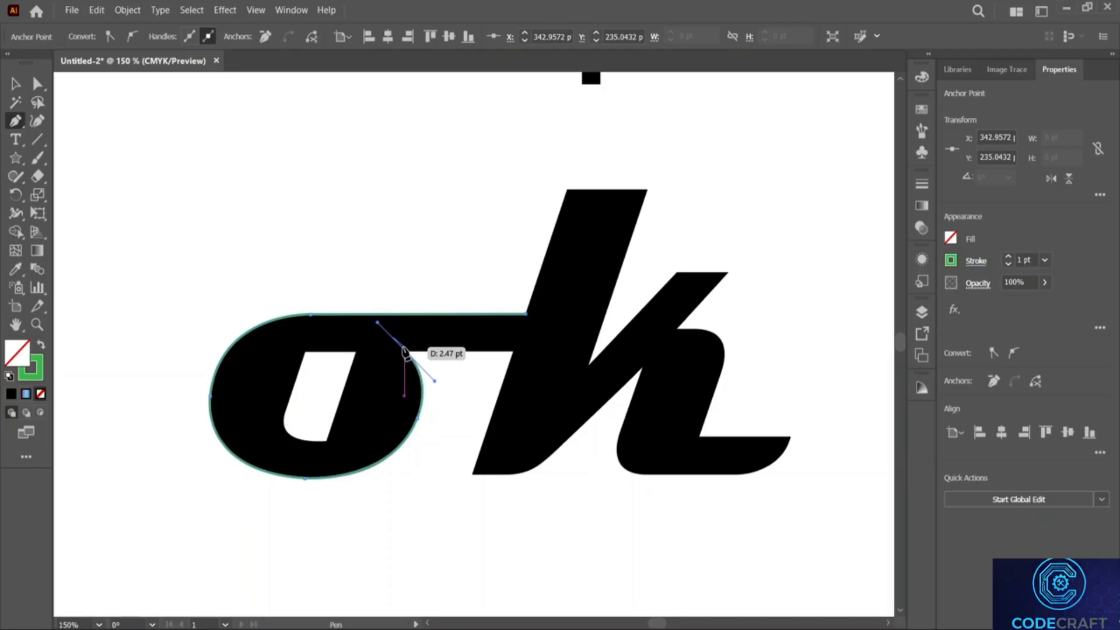
{"action": "left_click", "coordinate": [406, 353]}
{"action": "left_click", "coordinate": [514, 352]}
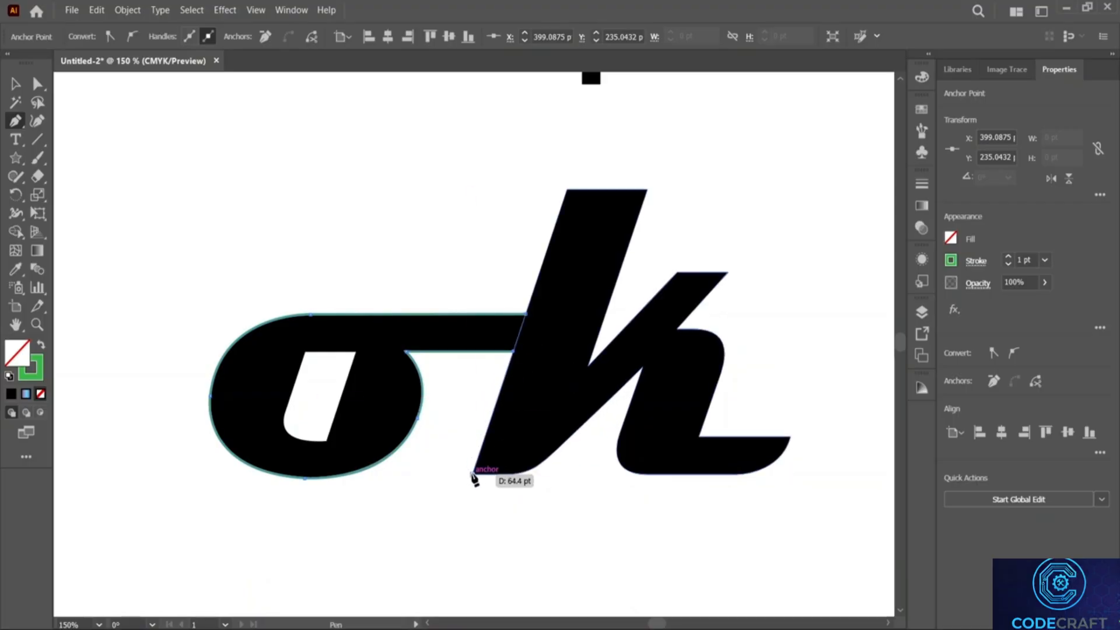
Trace down the k's stem, along its foot and up the diagonal to the inner corner of the right leg.
{"action": "left_click", "coordinate": [473, 474]}
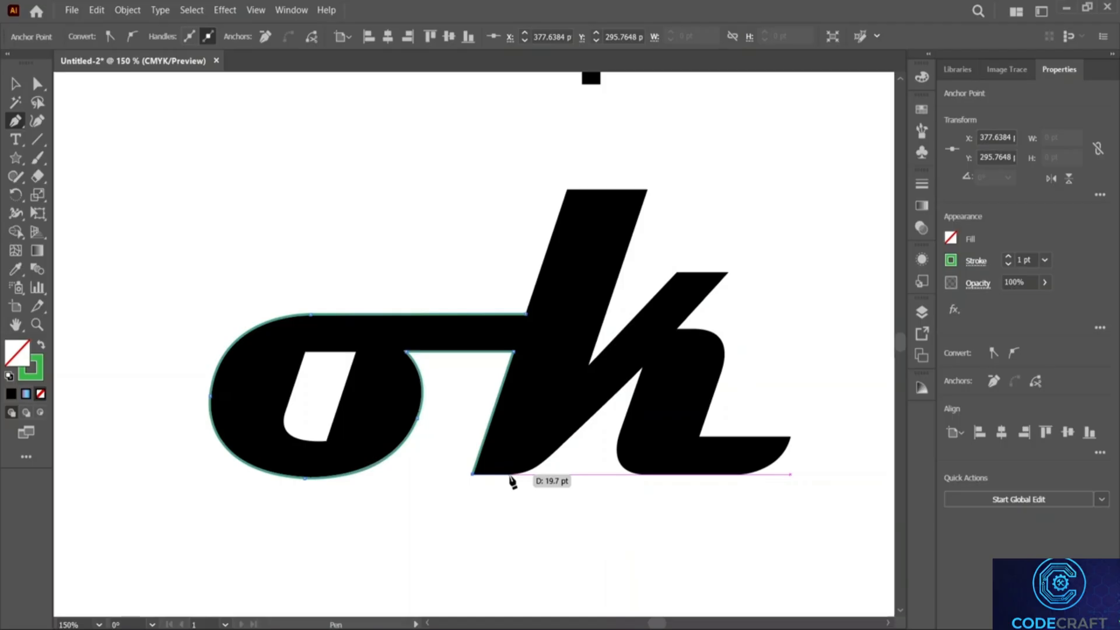
{"action": "left_click", "coordinate": [511, 474]}
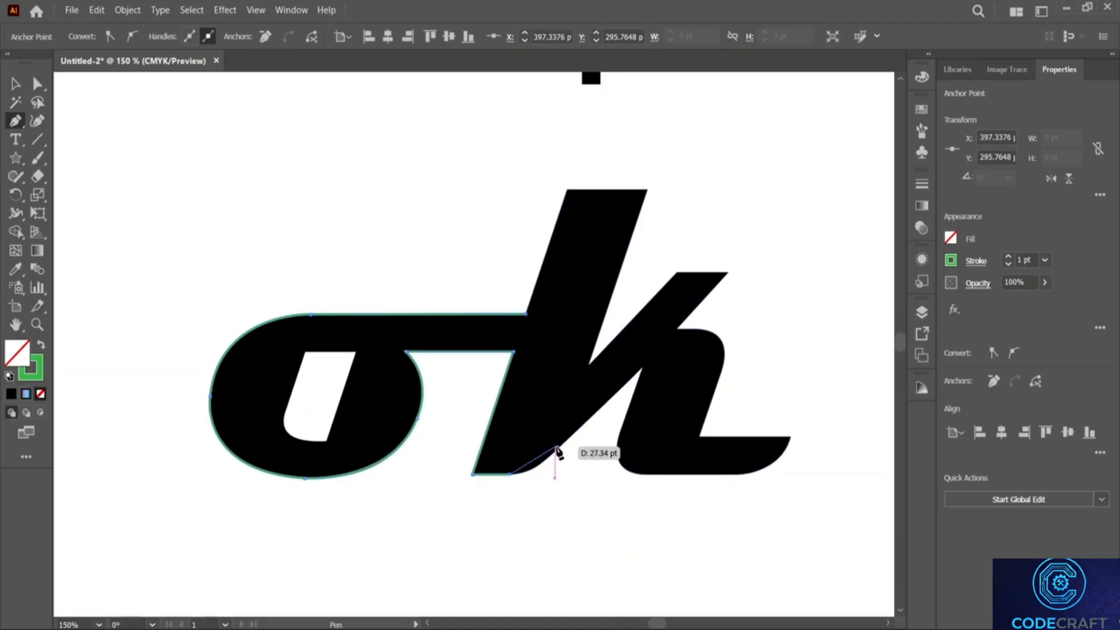
{"action": "left_click_drag", "start_coordinate": [557, 449], "coordinate": [584, 424]}
{"action": "left_click", "coordinate": [642, 366]}
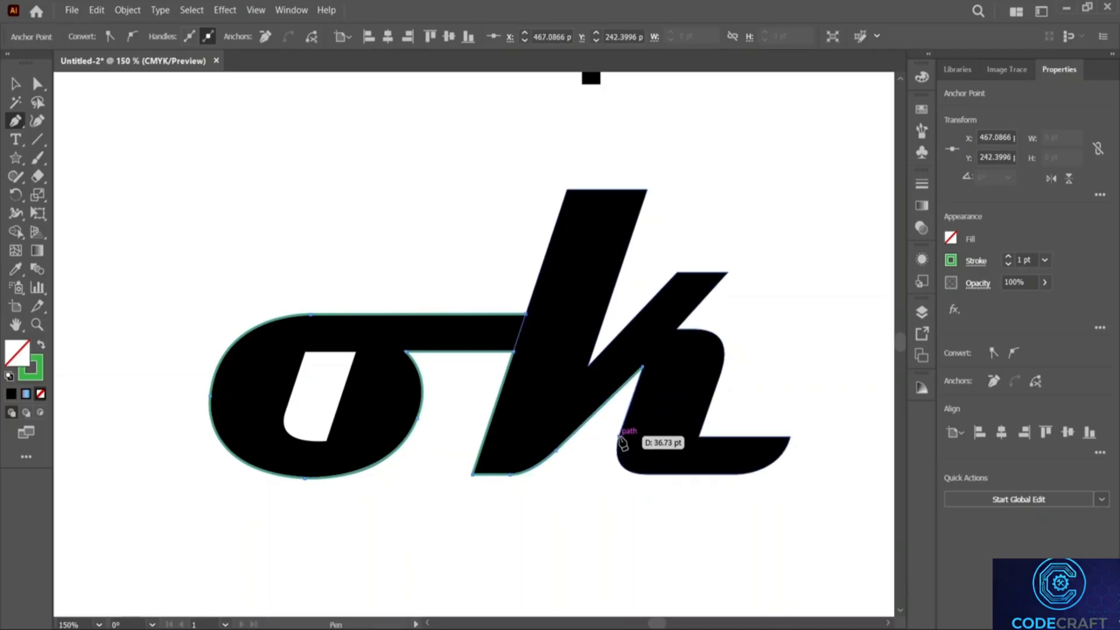
Trace the k's right leg around its rounded bottom, along the baseline and tail, and back to the tail's inner corner.
{"action": "left_click", "coordinate": [620, 432]}
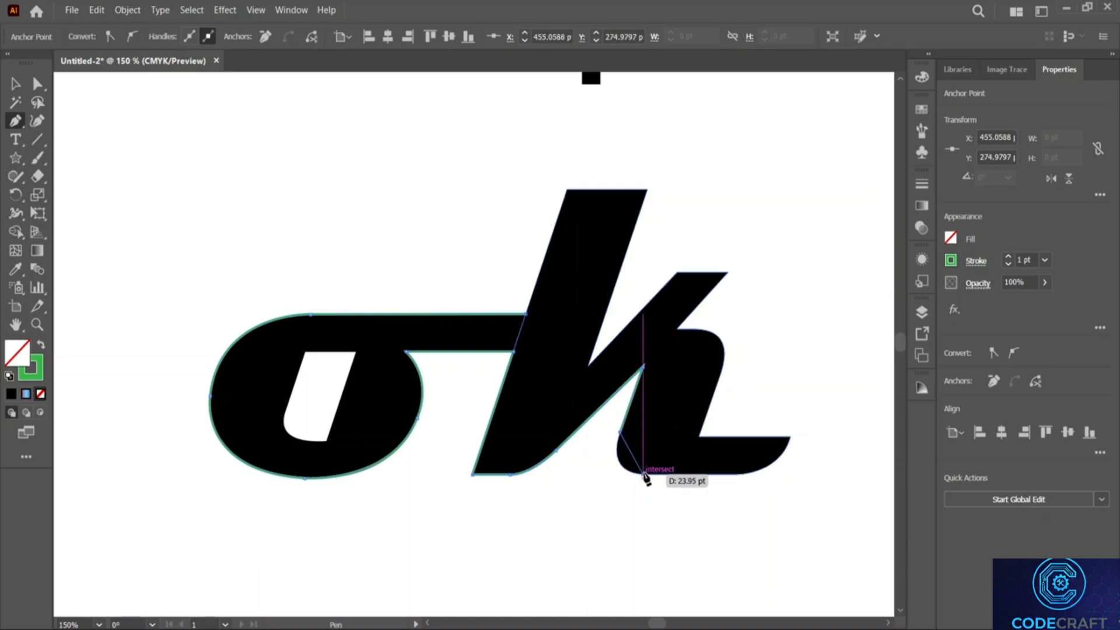
{"action": "left_click_drag", "start_coordinate": [643, 474], "coordinate": [683, 476]}
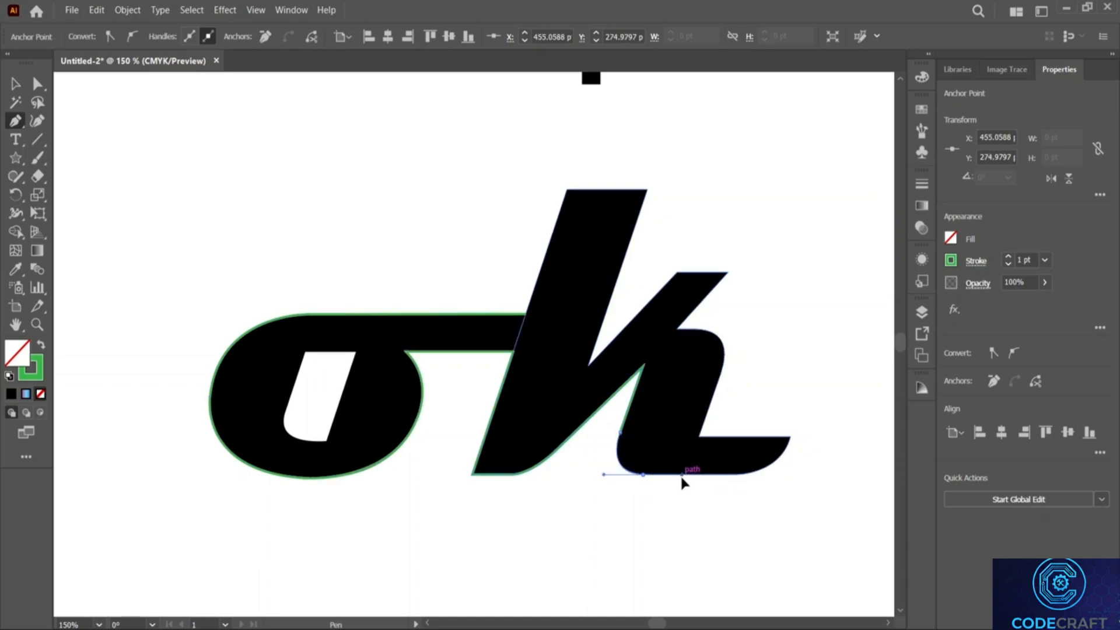
{"action": "left_click", "coordinate": [643, 474]}
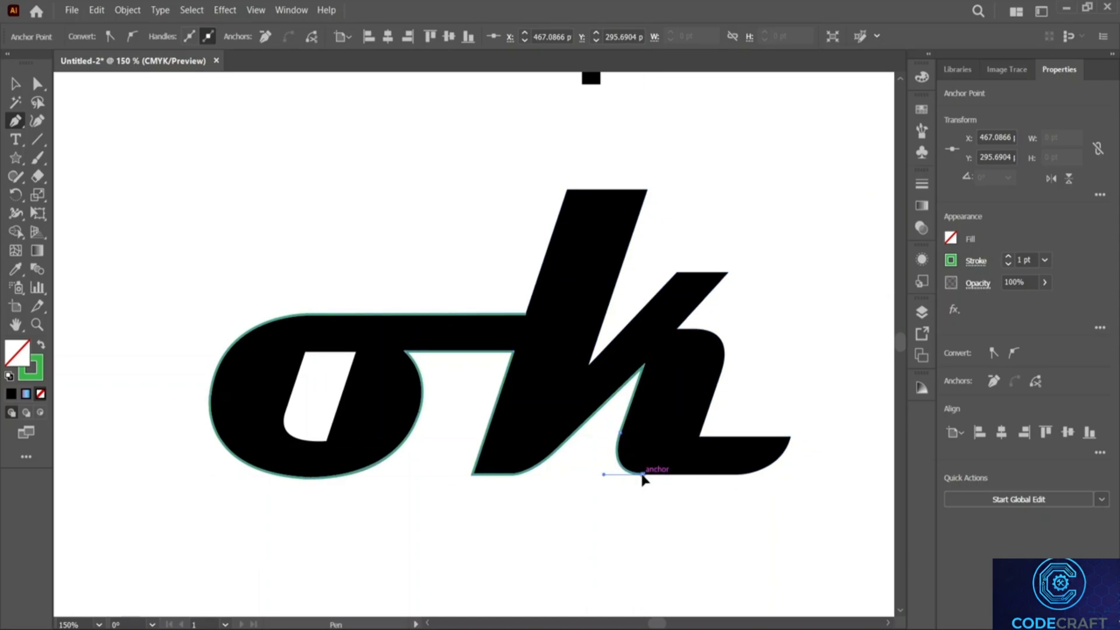
{"action": "left_click", "coordinate": [735, 474]}
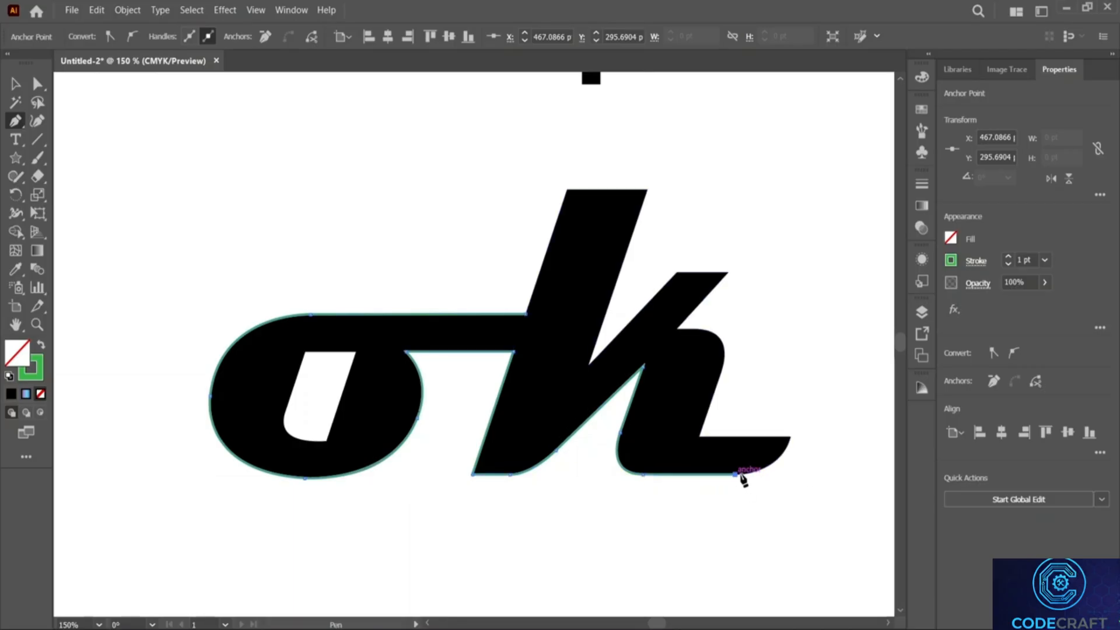
{"action": "left_click_drag", "start_coordinate": [790, 437], "coordinate": [801, 407]}
{"action": "left_click", "coordinate": [791, 437]}
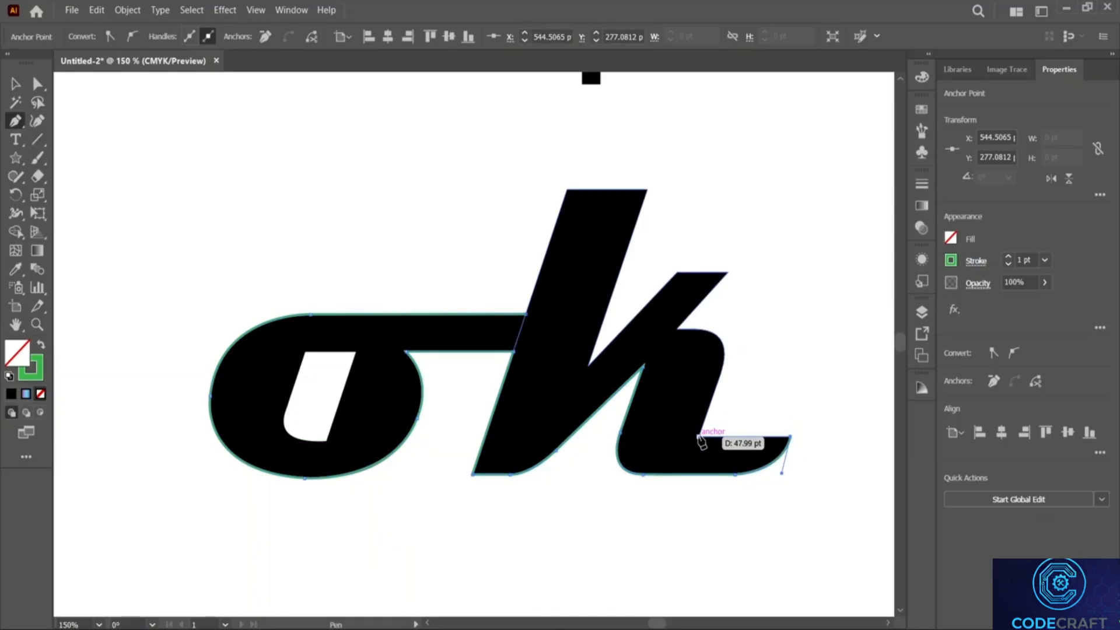
{"action": "left_click", "coordinate": [699, 437]}
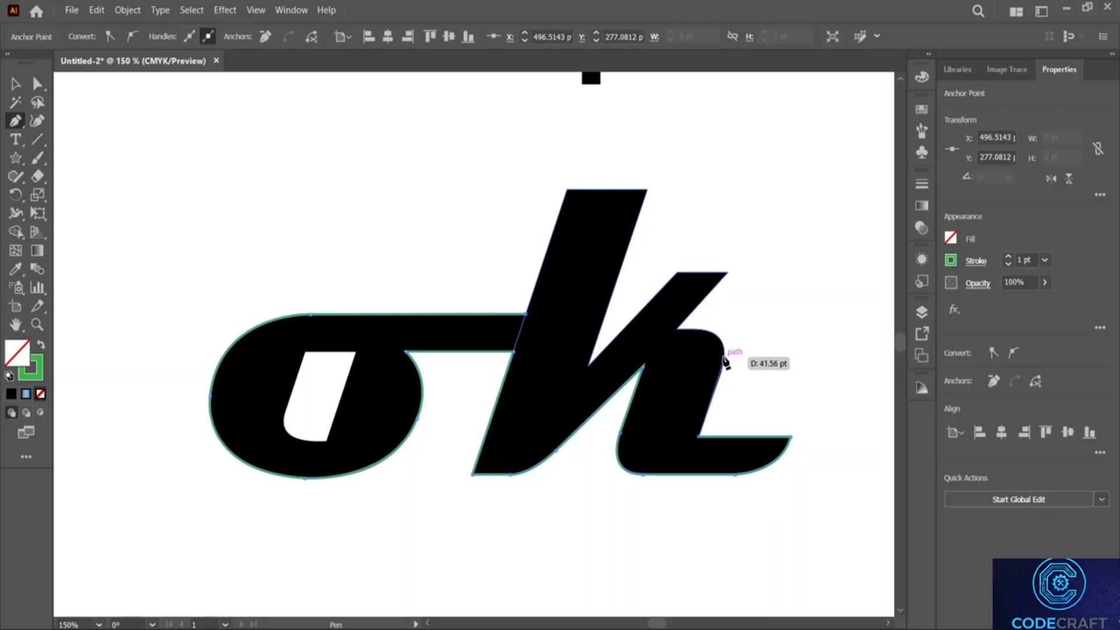
Trace up the k's right leg, around its rounded shoulder, and along the upper arm to the arm's top-left corner.
{"action": "mouse_move", "coordinate": [724, 374]}
{"action": "left_mouse_down"}
{"action": "mouse_move", "coordinate": [727, 332]}
{"action": "mouse_move", "coordinate": [725, 355]}
{"action": "left_mouse_up"}
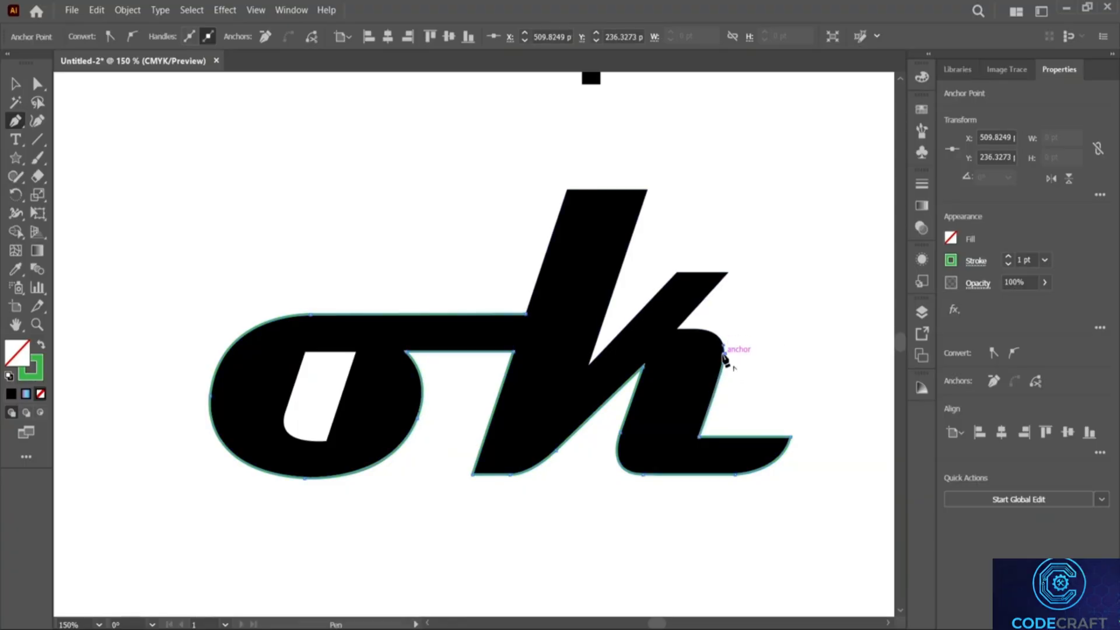
{"action": "left_click_drag", "start_coordinate": [678, 330], "coordinate": [627, 342]}
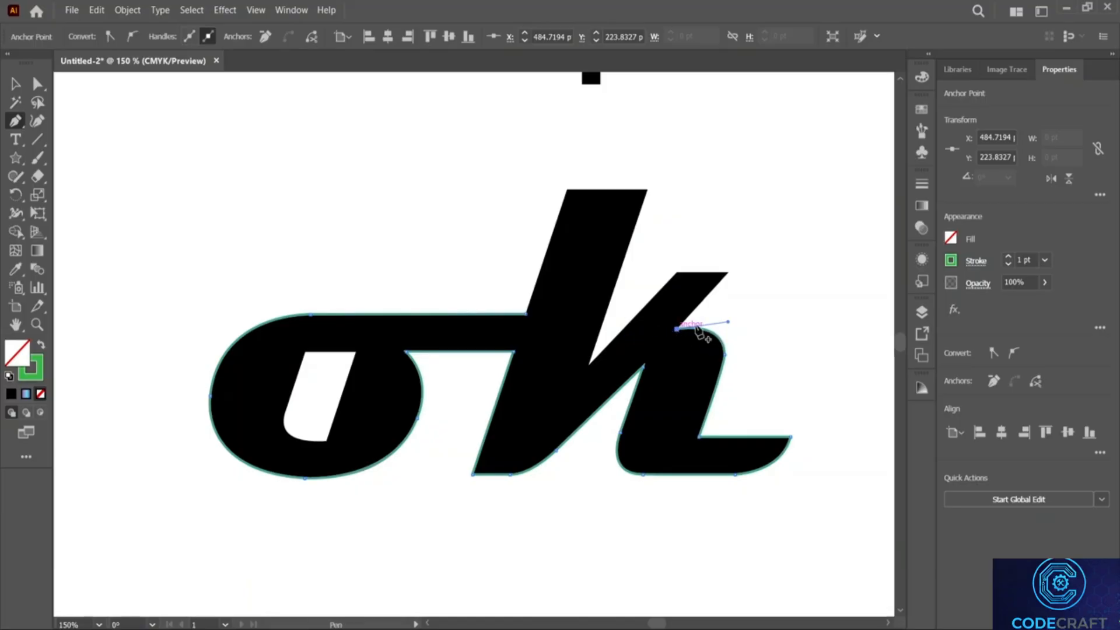
{"action": "left_click", "coordinate": [727, 273]}
{"action": "left_click", "coordinate": [677, 272]}
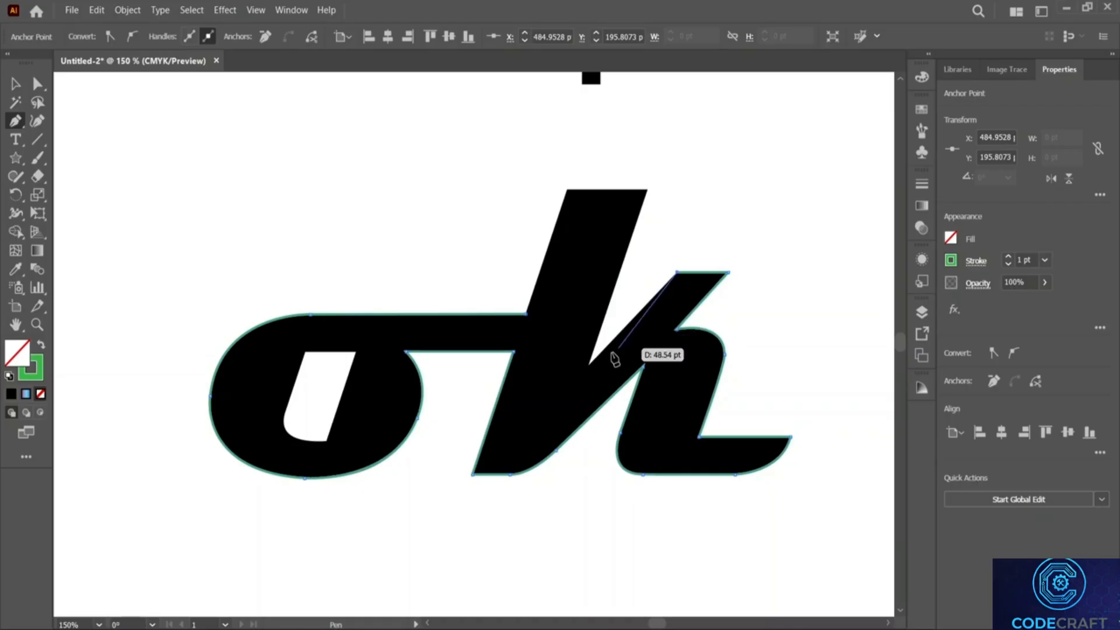
Trace from the k's upper arm to the inner corner, around the tall stem's top, and close the path at the bar.
{"action": "left_click", "coordinate": [587, 366]}
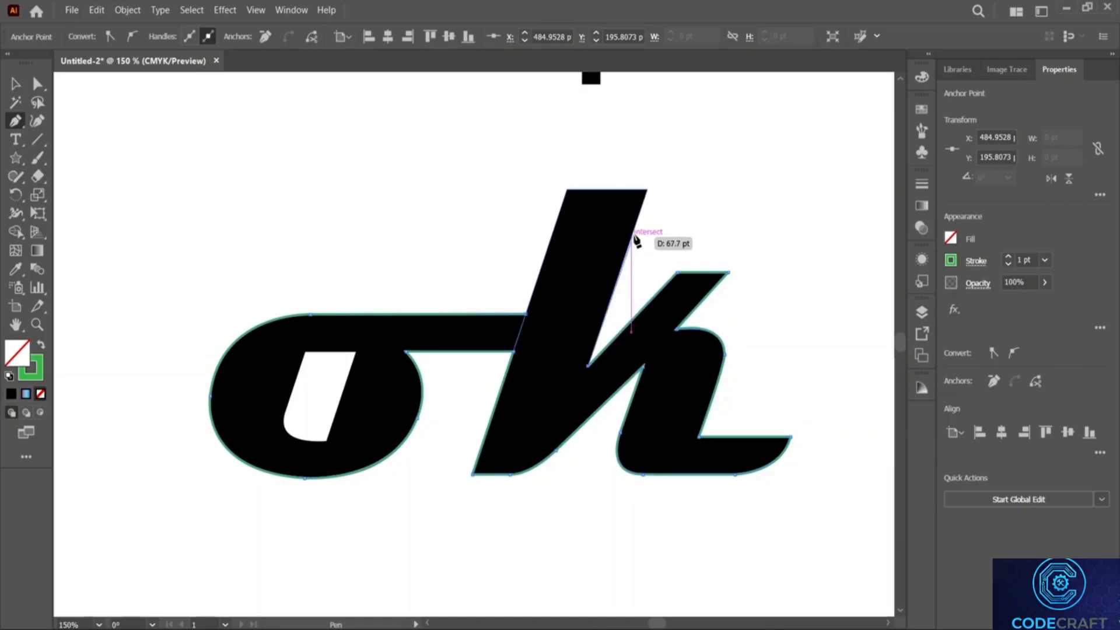
{"action": "left_click", "coordinate": [646, 190]}
{"action": "left_click", "coordinate": [568, 191]}
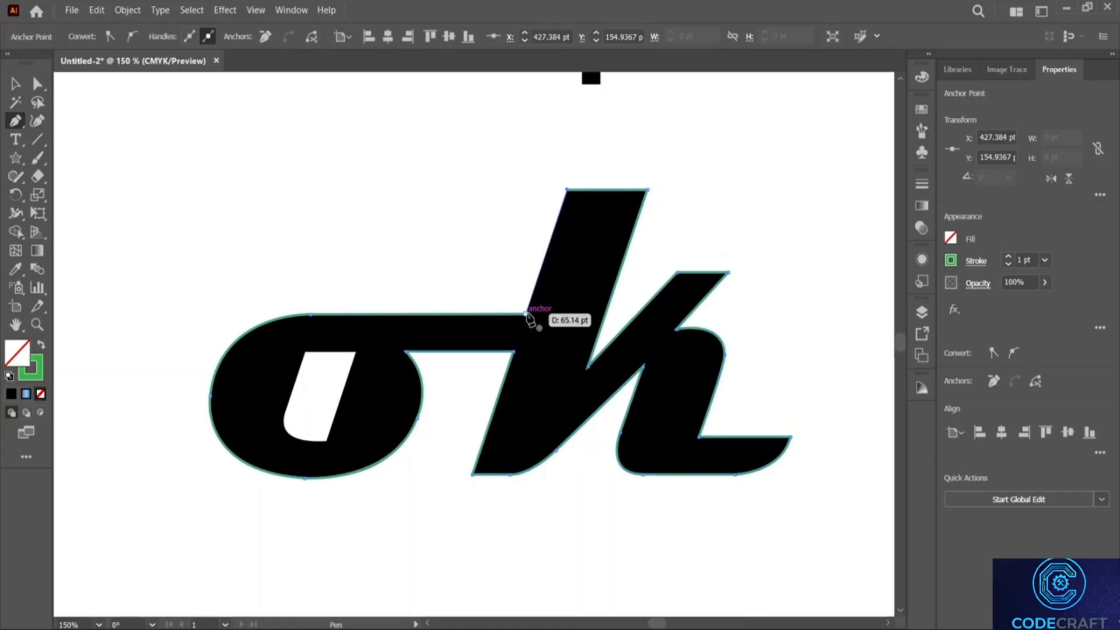
{"action": "left_click", "coordinate": [527, 313]}
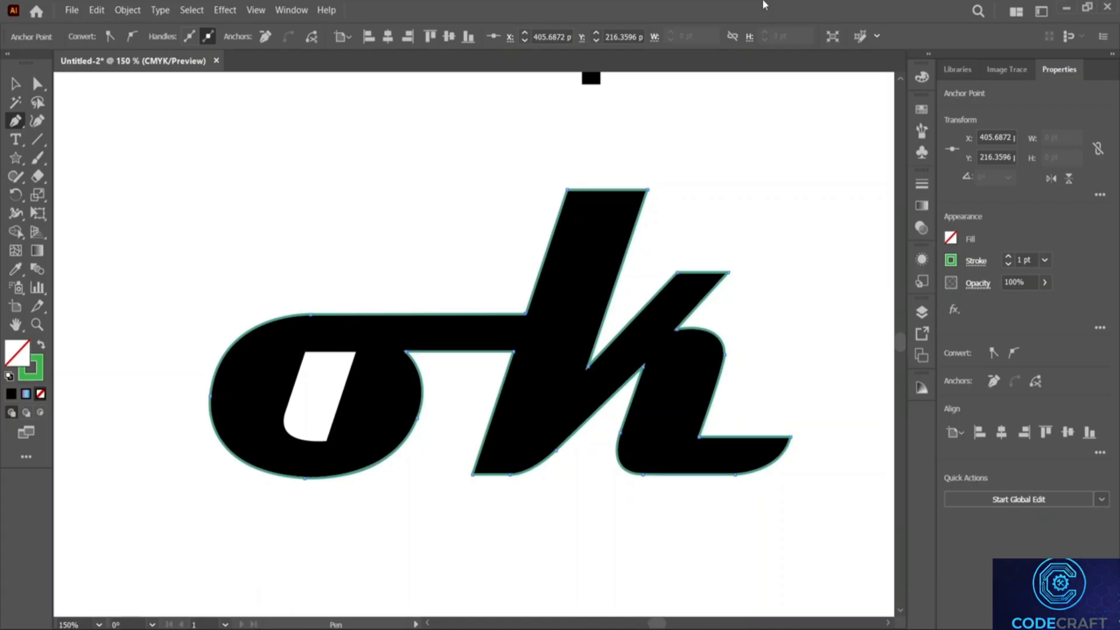
Move the traced ok outline to the empty artboard area directly below the black lettering.
{"action": "left_click", "coordinate": [15, 83]}
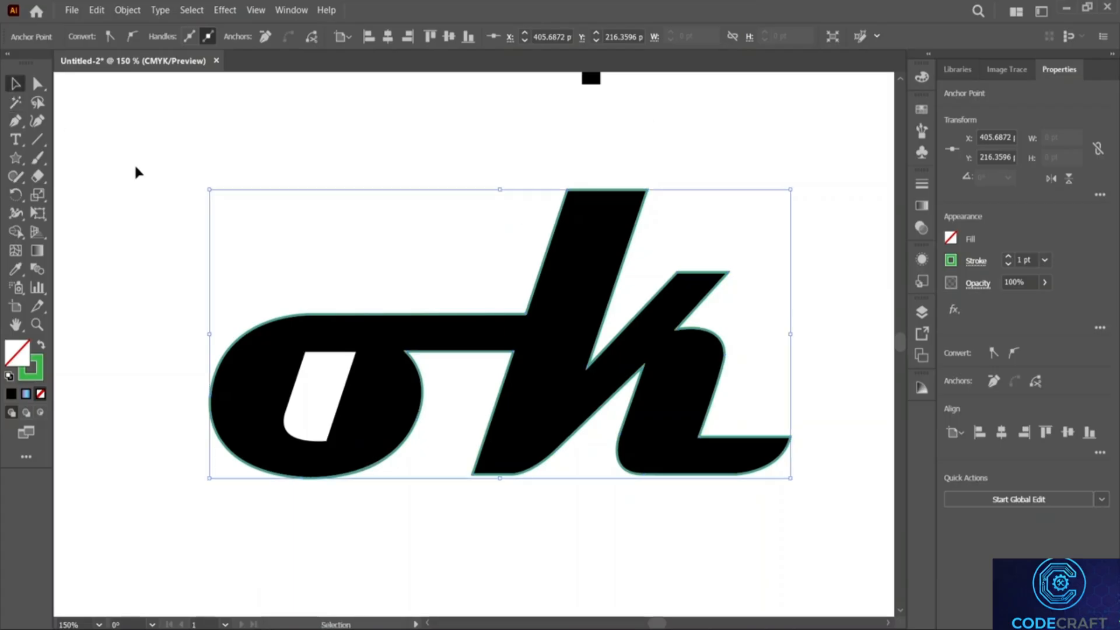
{"action": "left_click_drag", "start_coordinate": [276, 305], "coordinate": [32, 206]}
{"action": "left_click_drag", "start_coordinate": [173, 216], "coordinate": [156, 152]}
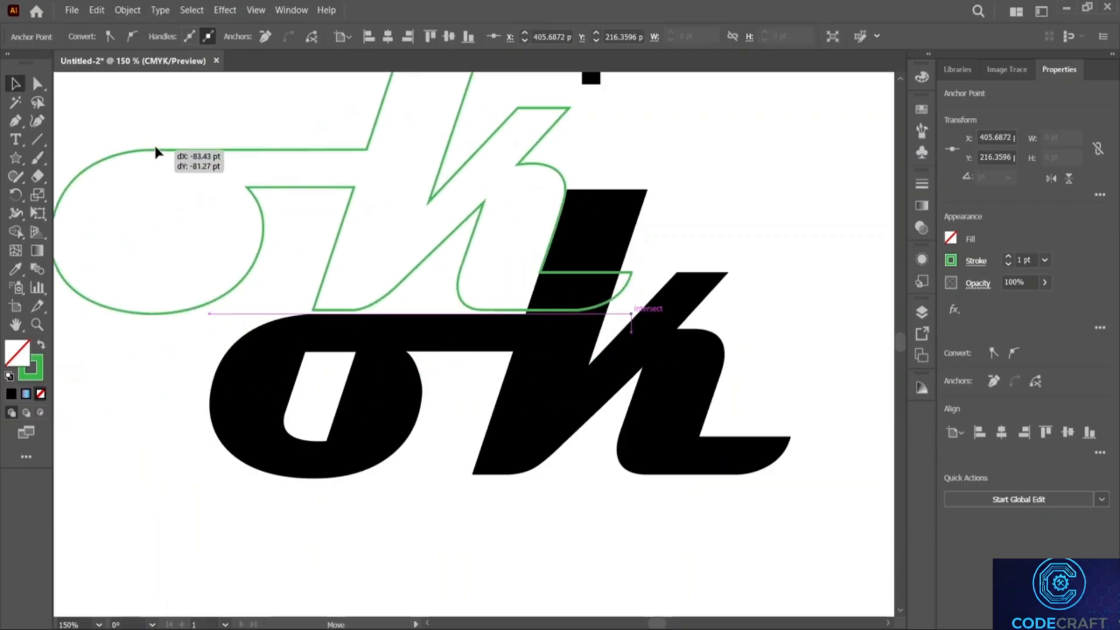
{"action": "scroll", "coordinate": [432, 326], "scroll_direction": "up", "scroll_amount": 4}
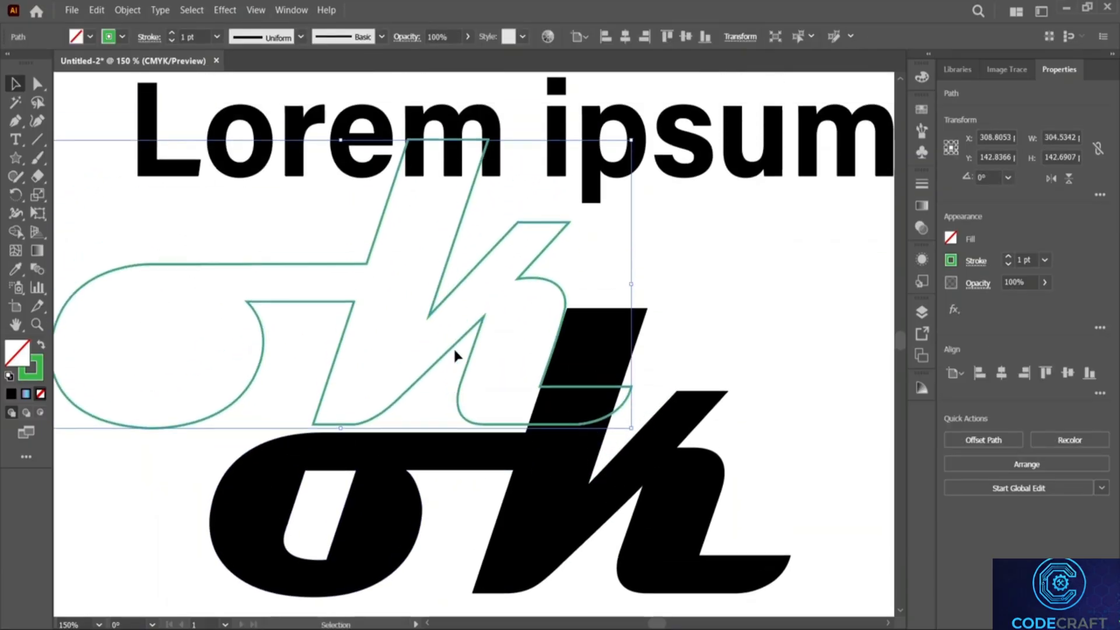
{"action": "key", "text": "z"}
{"action": "left_click", "coordinate": [454, 373], "text": "alt"}
{"action": "left_click", "coordinate": [455, 402], "text": "alt"}
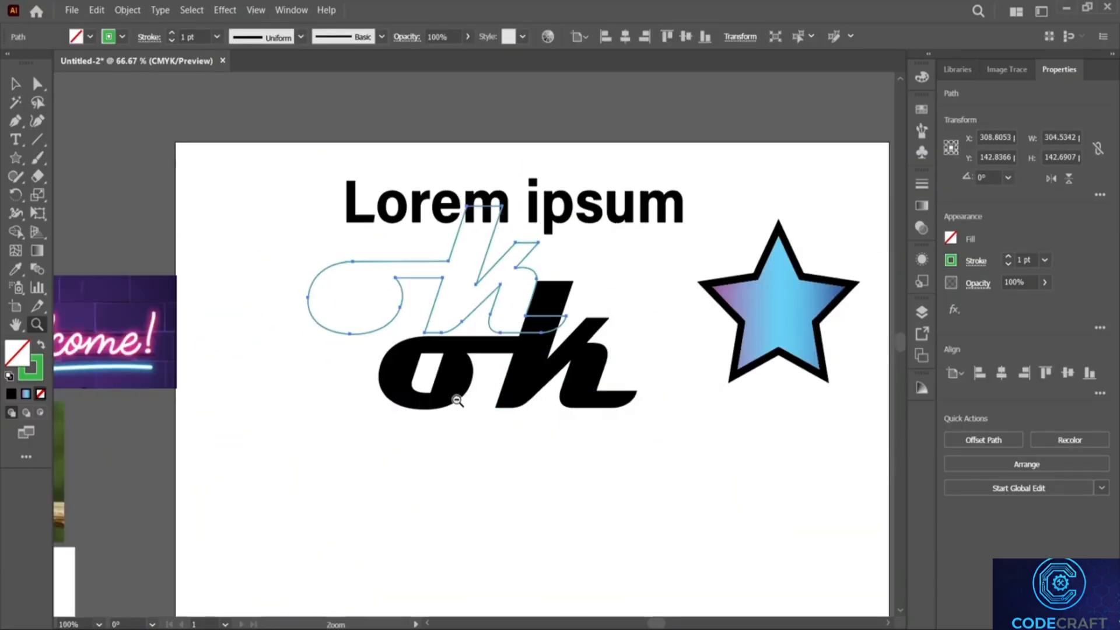
{"action": "key", "text": "h"}
{"action": "left_click_drag", "start_coordinate": [548, 455], "coordinate": [485, 373]}
{"action": "key", "text": "v"}
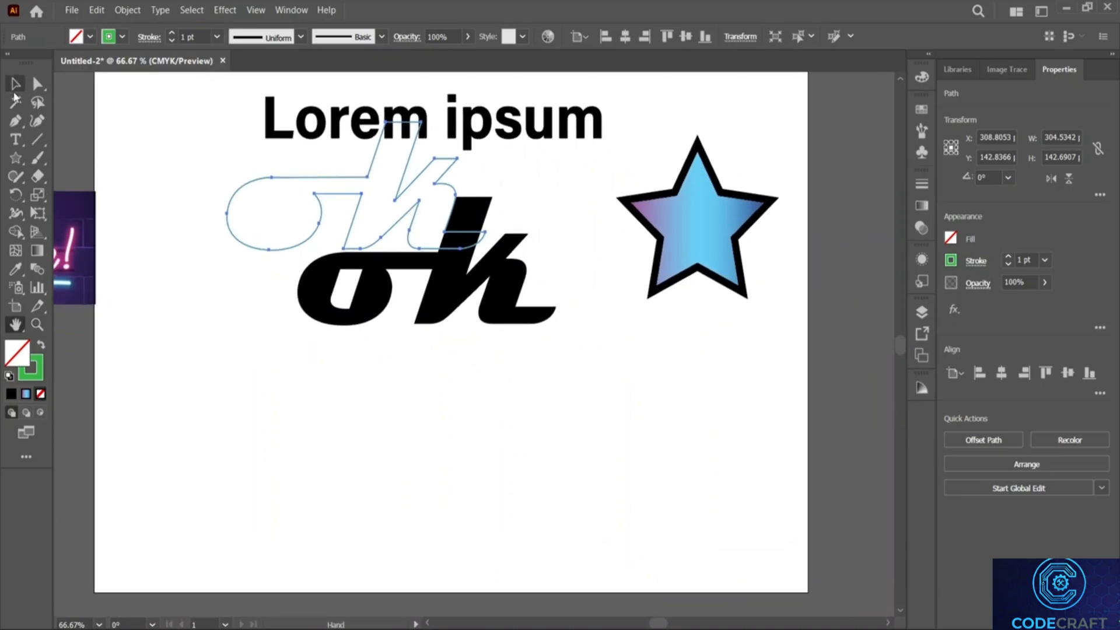
{"action": "left_click_drag", "start_coordinate": [262, 181], "coordinate": [315, 458]}
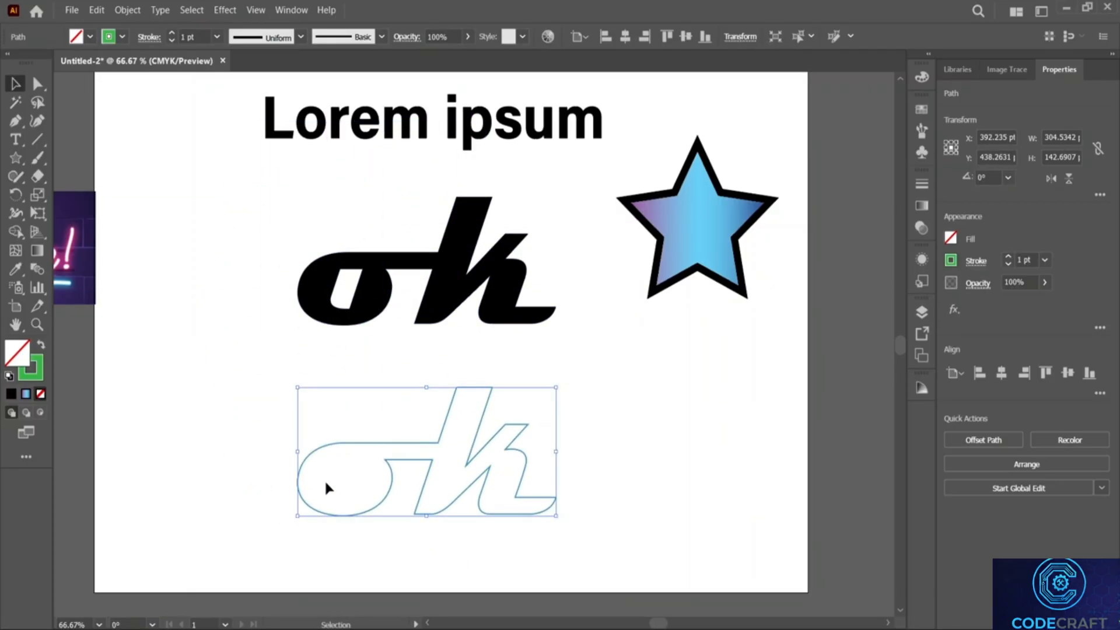
{"action": "left_click", "coordinate": [211, 366]}
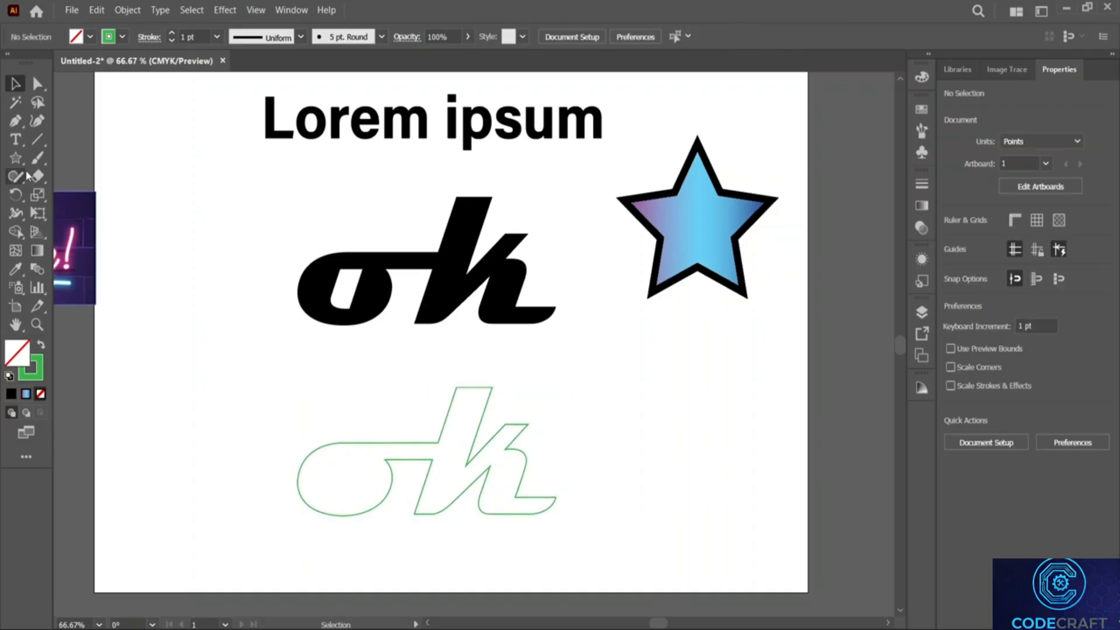
Trace the slanted counter inside the black o as a closed path, with a curved lower-left corner.
{"action": "left_click", "coordinate": [15, 121]}
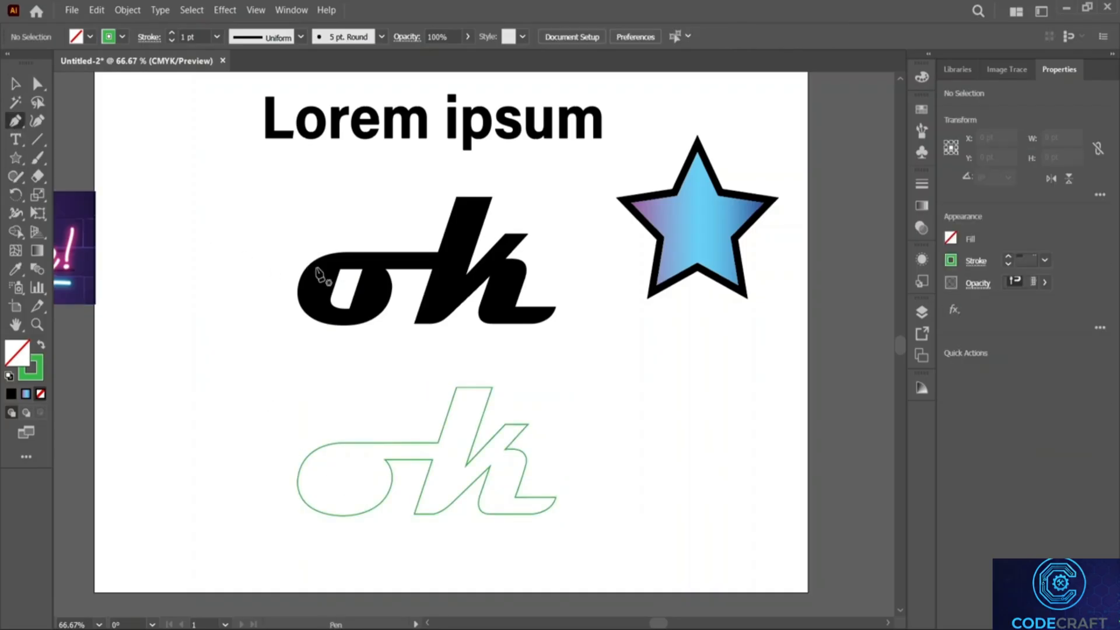
{"action": "left_click", "coordinate": [363, 269]}
{"action": "left_click", "coordinate": [341, 269]}
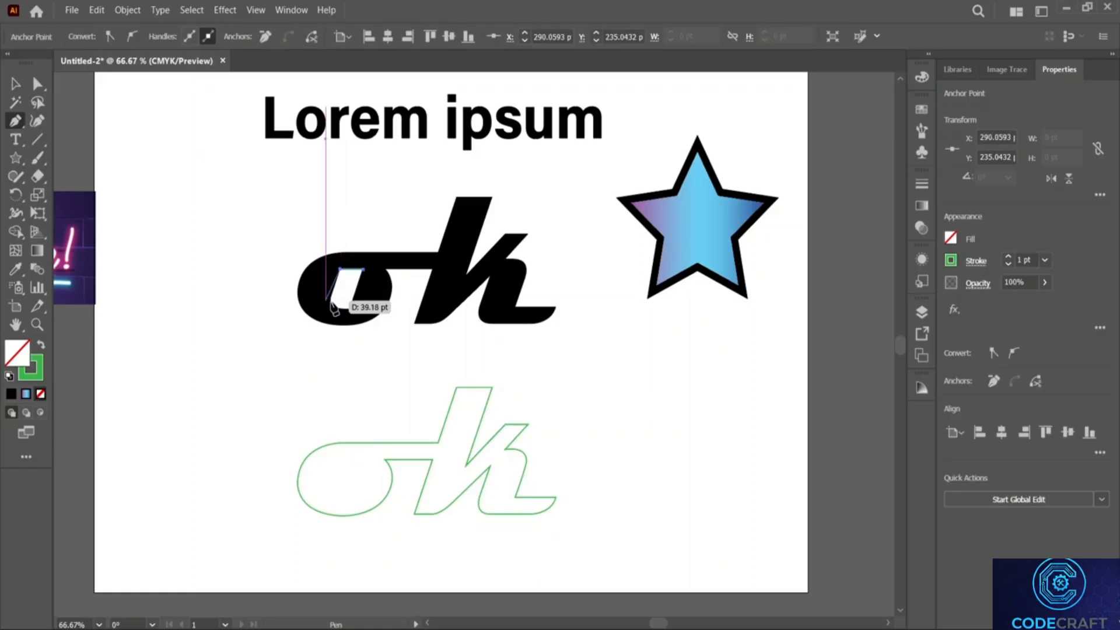
{"action": "left_click_drag", "start_coordinate": [330, 303], "coordinate": [370, 306]}
{"action": "left_click", "coordinate": [349, 310]}
{"action": "left_click", "coordinate": [362, 269]}
Move the traced counter into the o of the lower ok outline.
{"action": "left_click", "coordinate": [15, 84]}
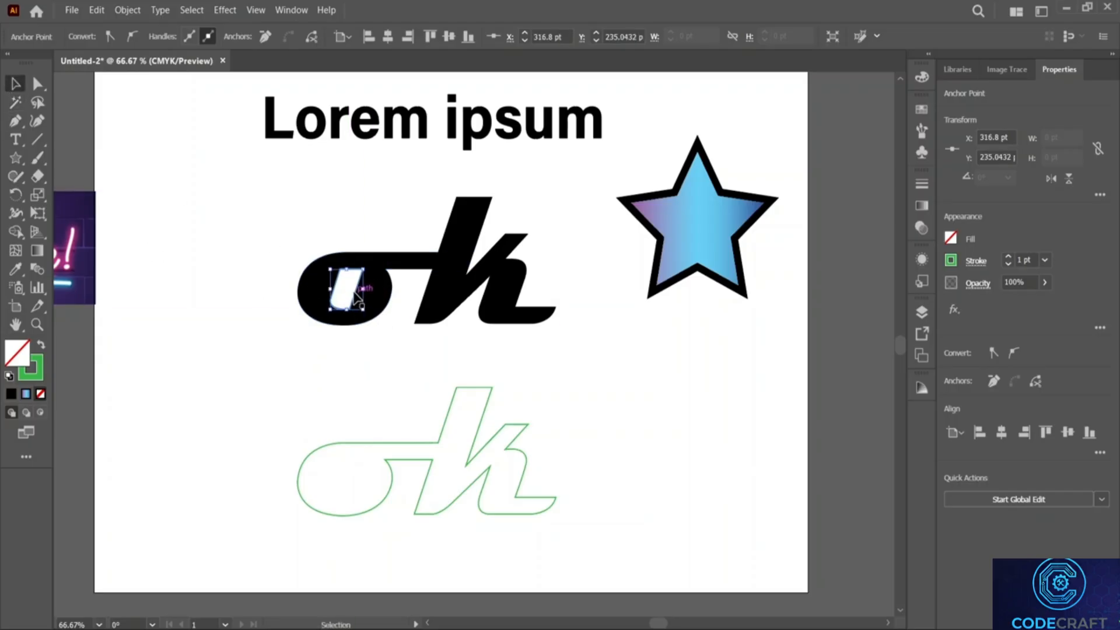
{"action": "left_click_drag", "start_coordinate": [356, 291], "coordinate": [353, 478]}
{"action": "left_click", "coordinate": [324, 401]}
{"action": "left_click_drag", "start_coordinate": [285, 407], "coordinate": [471, 517]}
{"action": "right_click", "coordinate": [439, 473]}
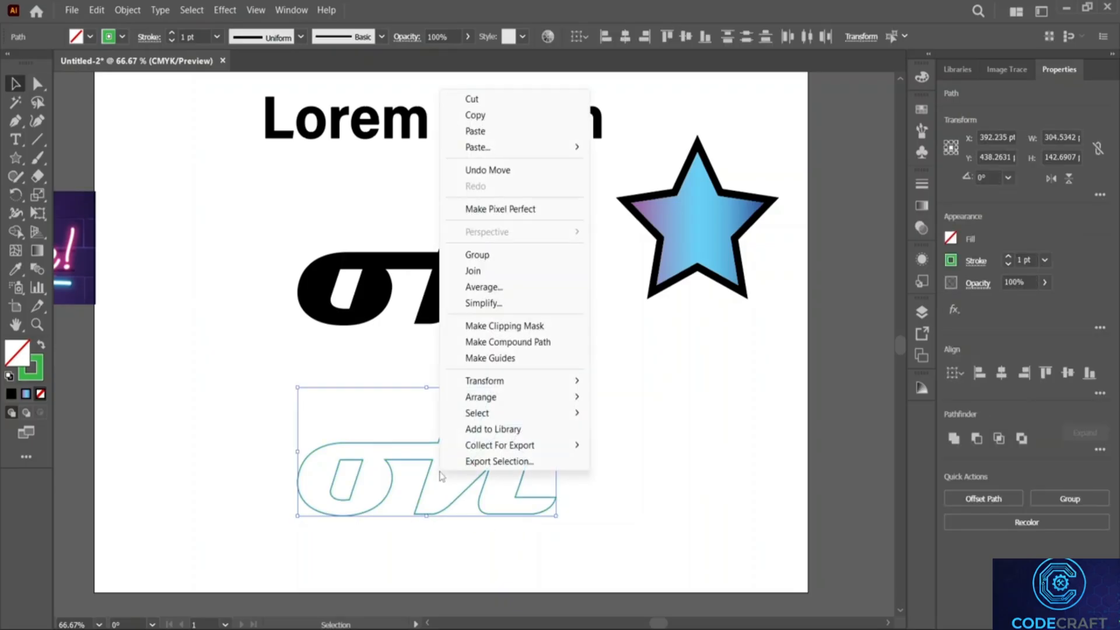
{"action": "left_click", "coordinate": [386, 430]}
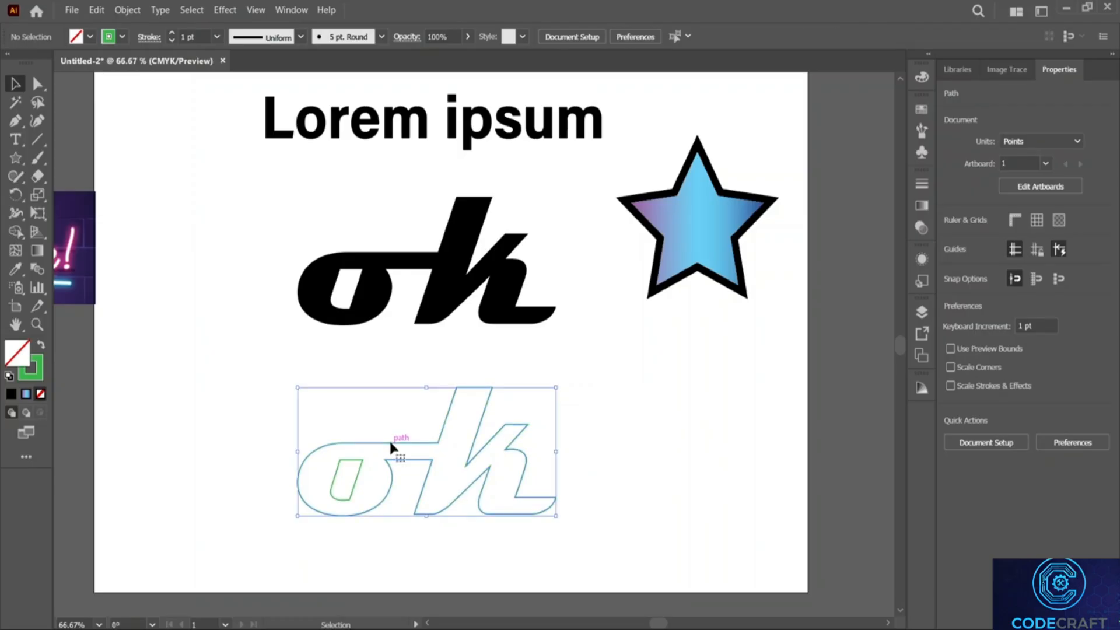
Fill the lower ok outline with black.
{"action": "left_click", "coordinate": [390, 441]}
{"action": "left_click", "coordinate": [951, 238]}
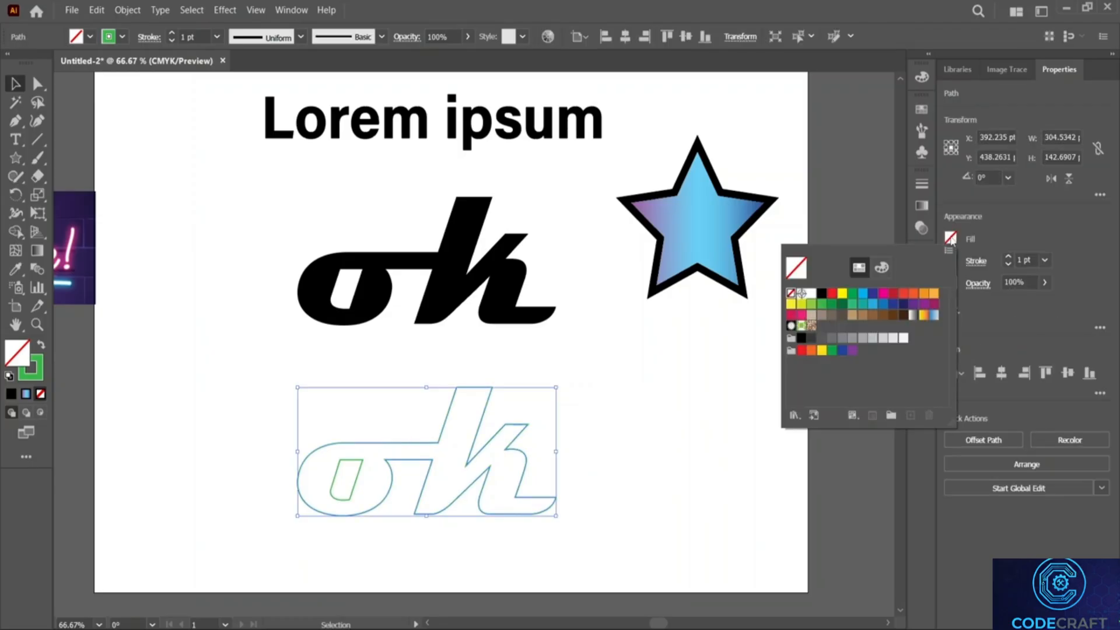
{"action": "left_click", "coordinate": [822, 294]}
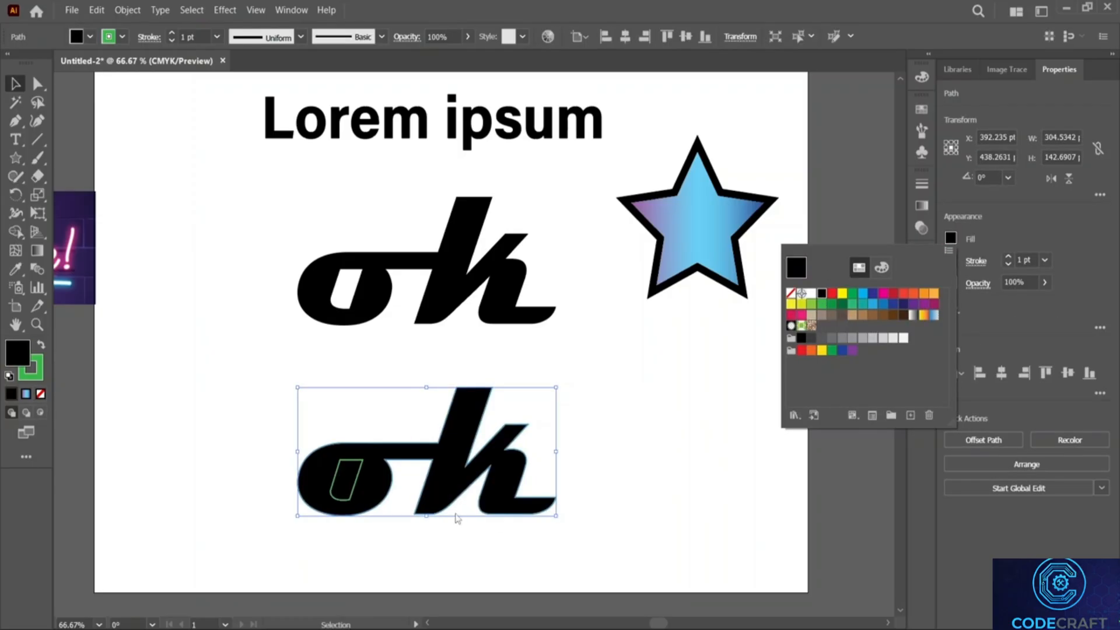
Fill the counter path inside the lower o with white.
{"action": "left_click", "coordinate": [355, 483]}
{"action": "left_click", "coordinate": [356, 483]}
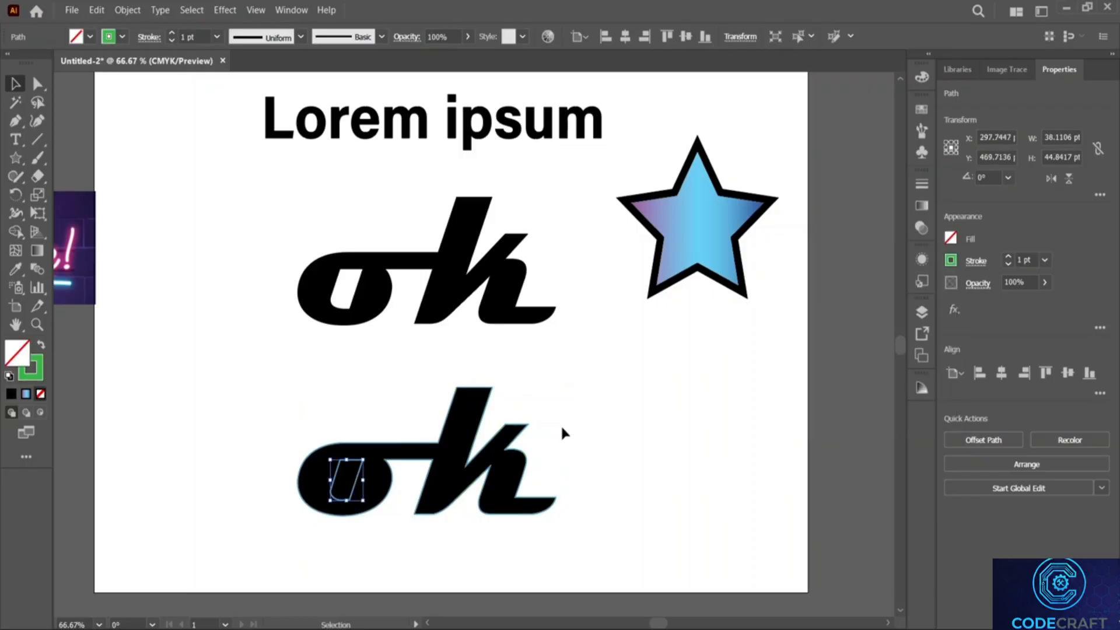
{"action": "left_click", "coordinate": [950, 238]}
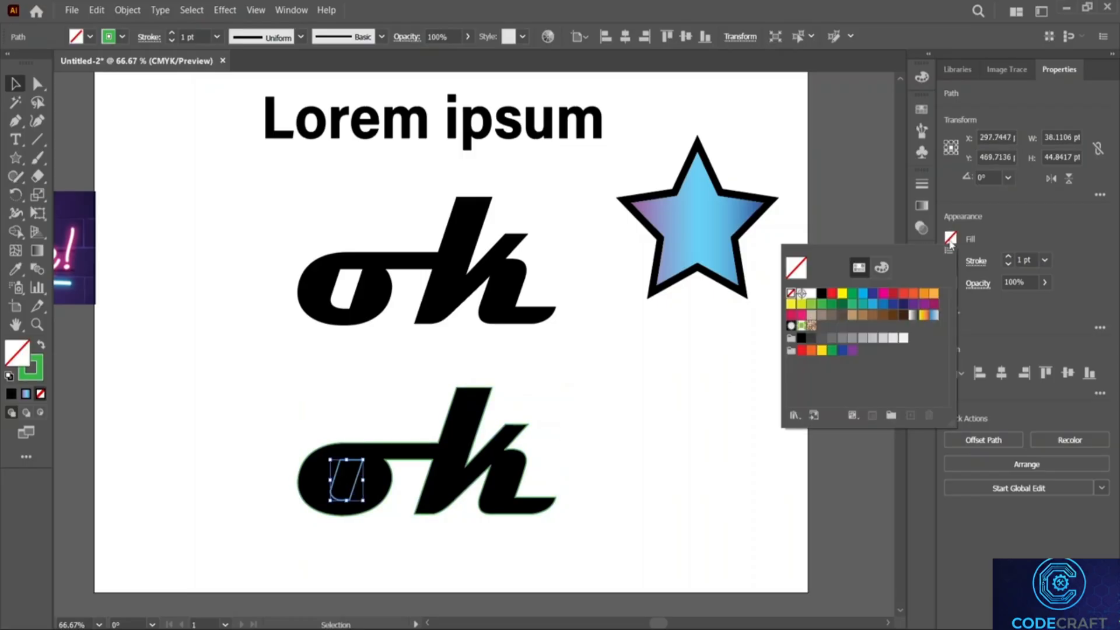
{"action": "left_click", "coordinate": [810, 295]}
{"action": "left_click", "coordinate": [610, 487]}
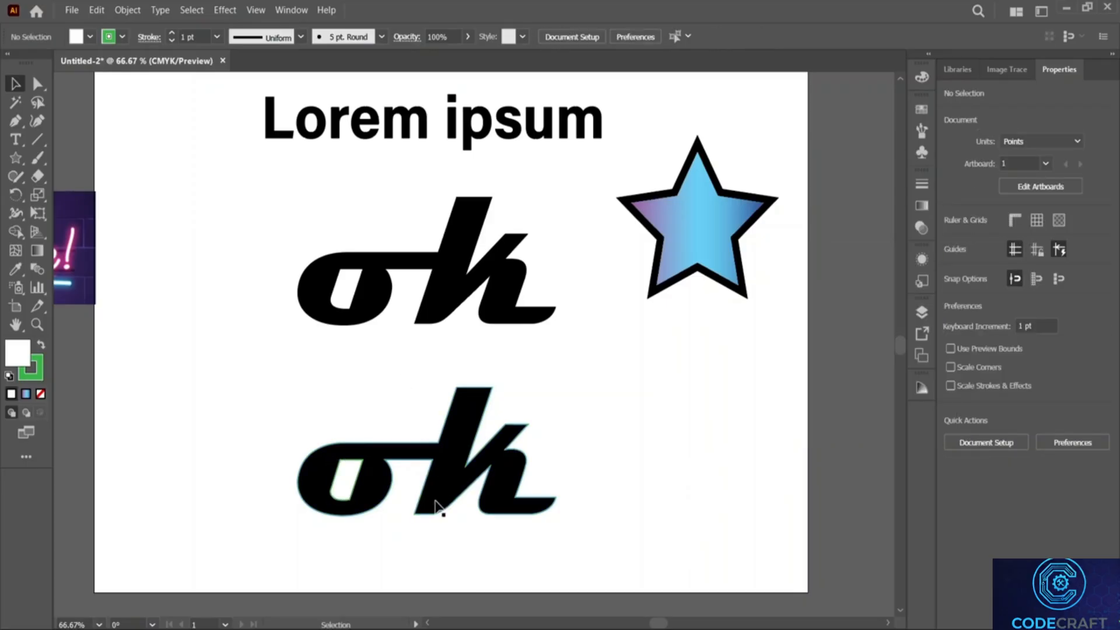
Set the stroke of both the lower ok shape and its counter to black.
{"action": "left_click_drag", "start_coordinate": [277, 403], "coordinate": [607, 505]}
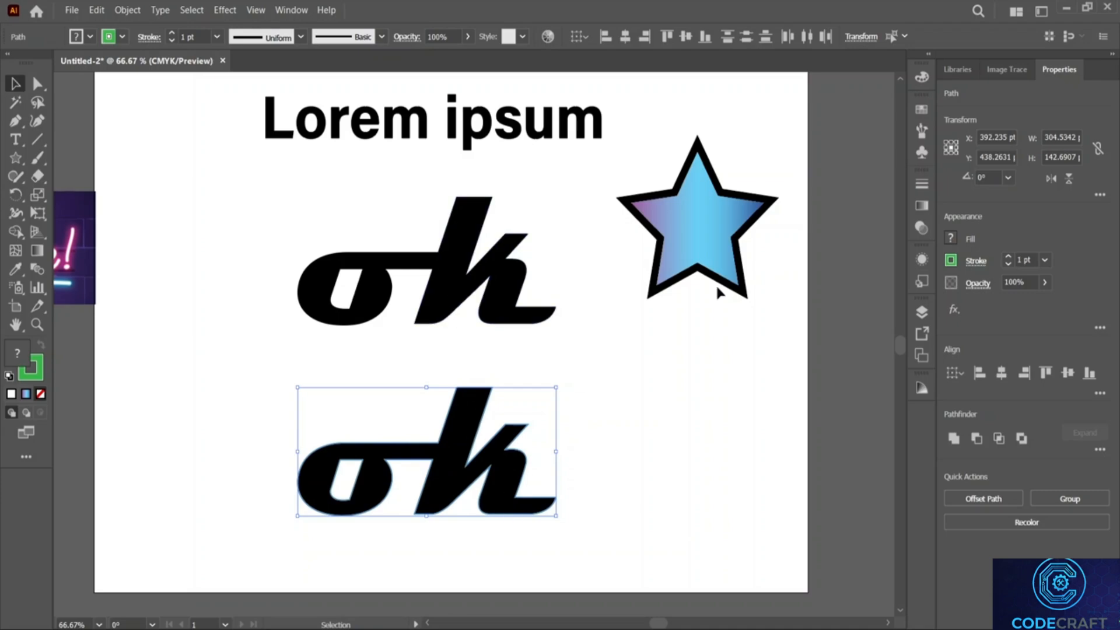
{"action": "left_click", "coordinate": [951, 261]}
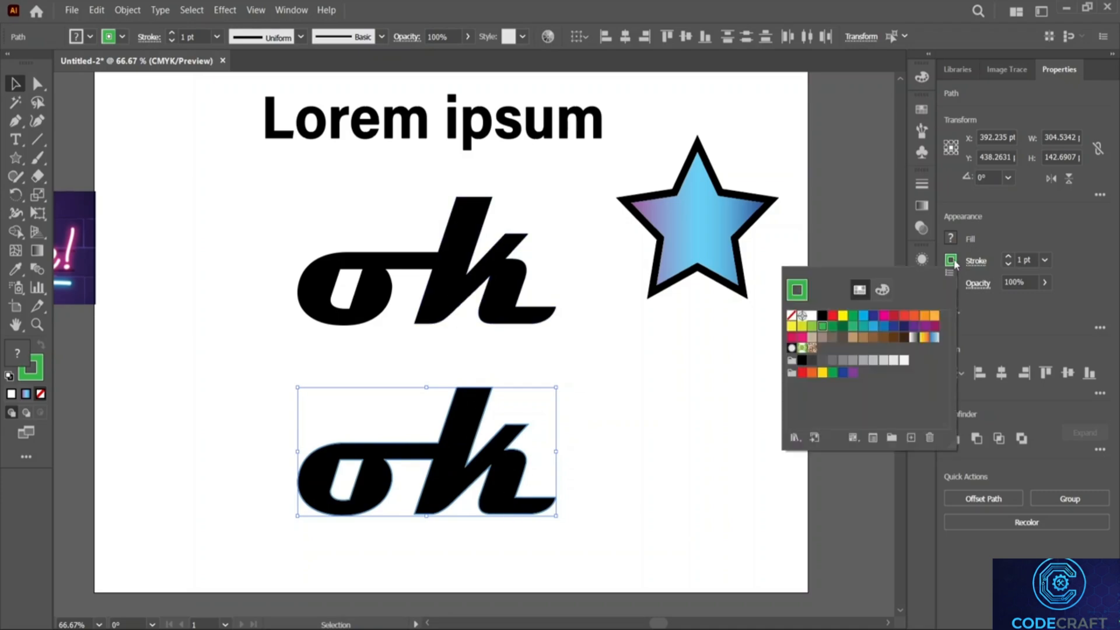
{"action": "left_click", "coordinate": [831, 316]}
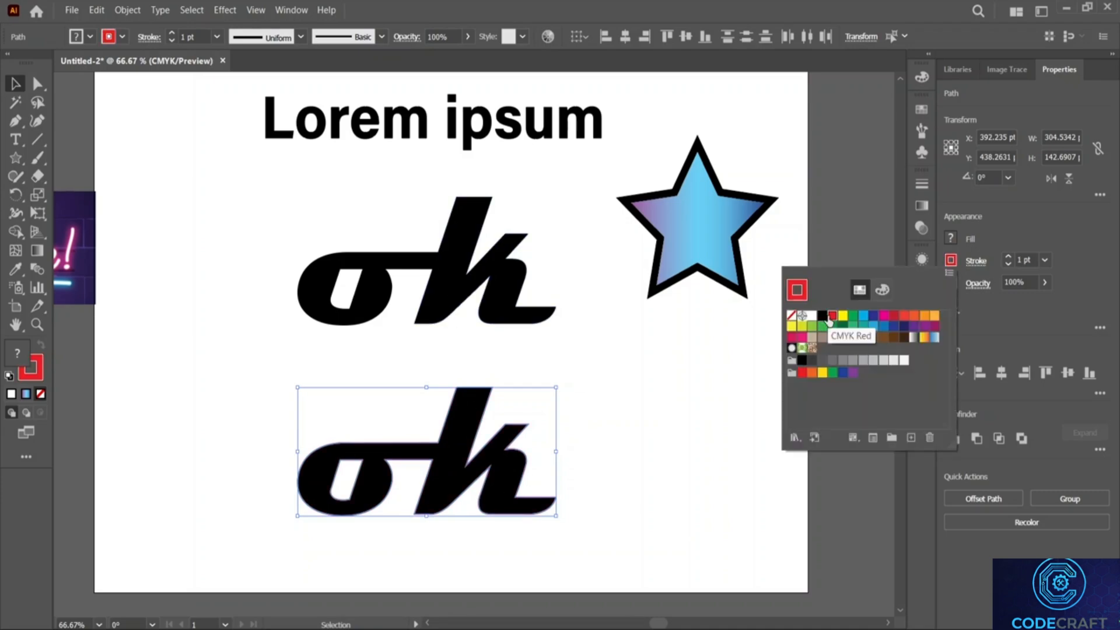
{"action": "left_click", "coordinate": [737, 430]}
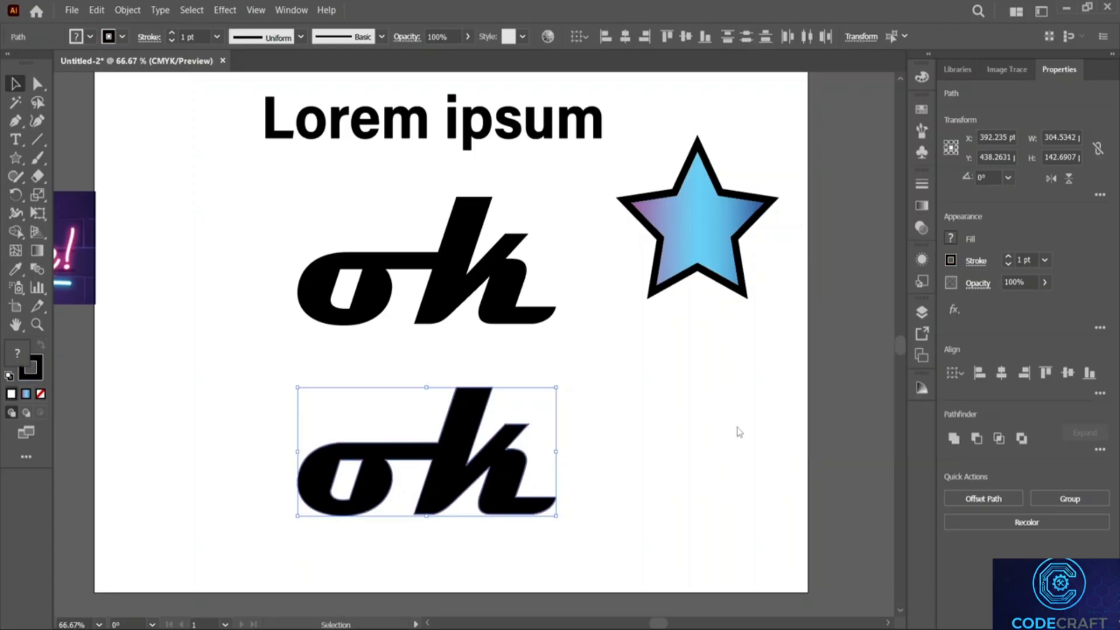
{"action": "left_click", "coordinate": [677, 442]}
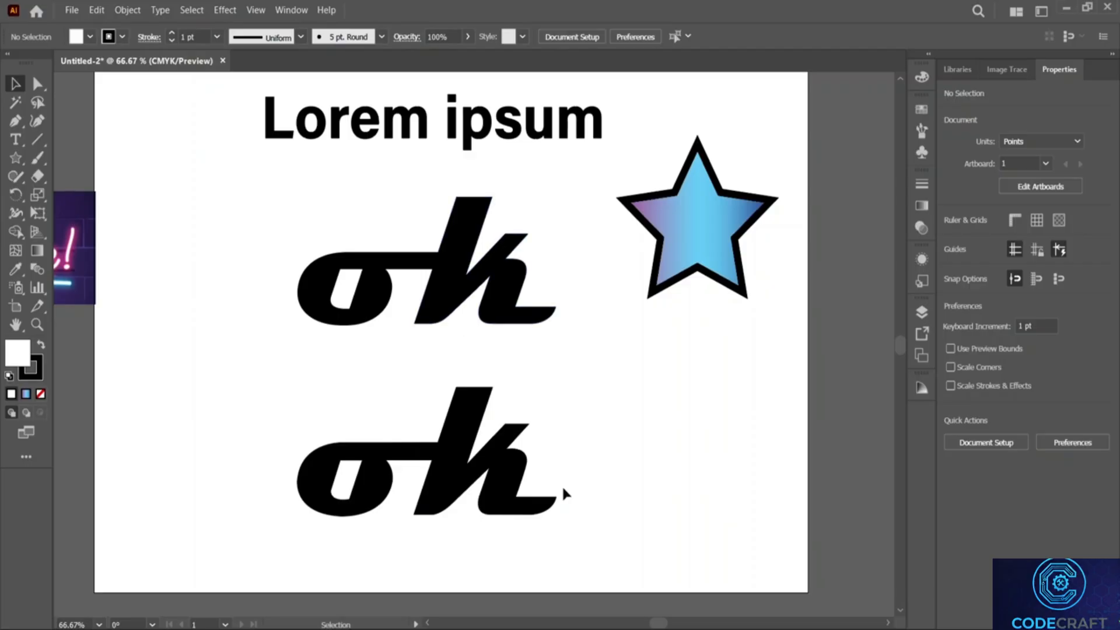
Try to move the lower ok shape separately from its ungrouped counter, and undo the move.
{"action": "mouse_move", "coordinate": [456, 479]}
{"action": "left_mouse_down"}
{"action": "mouse_move", "coordinate": [461, 289]}
{"action": "mouse_move", "coordinate": [461, 466]}
{"action": "left_mouse_up"}
{"action": "key", "text": "a"}
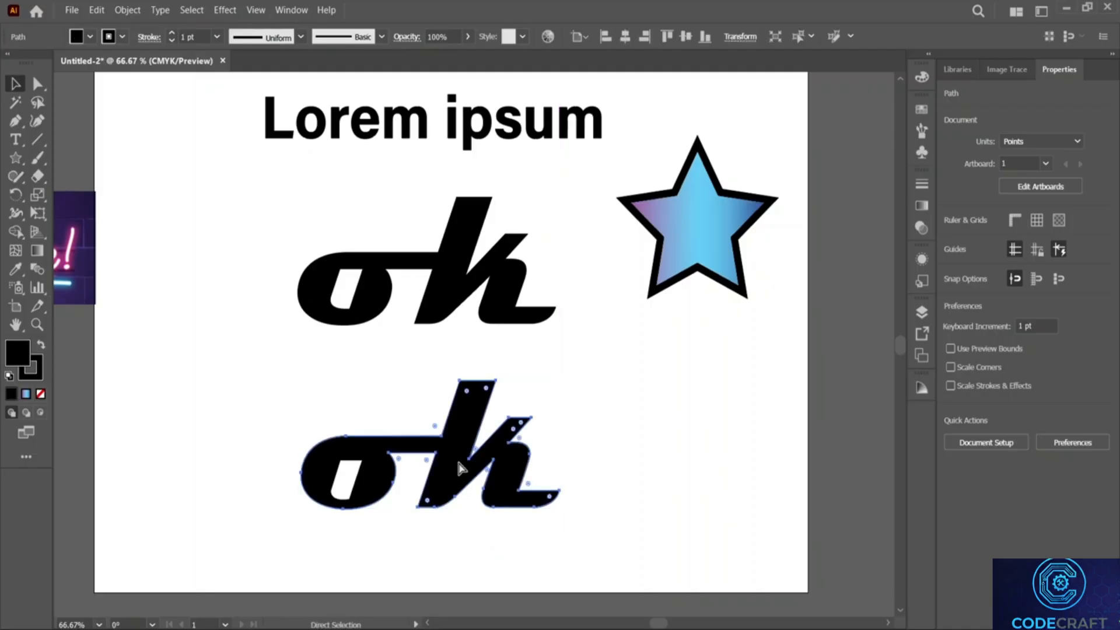
{"action": "key", "text": "ctrl+z"}
{"action": "key", "text": "ctrl+z"}
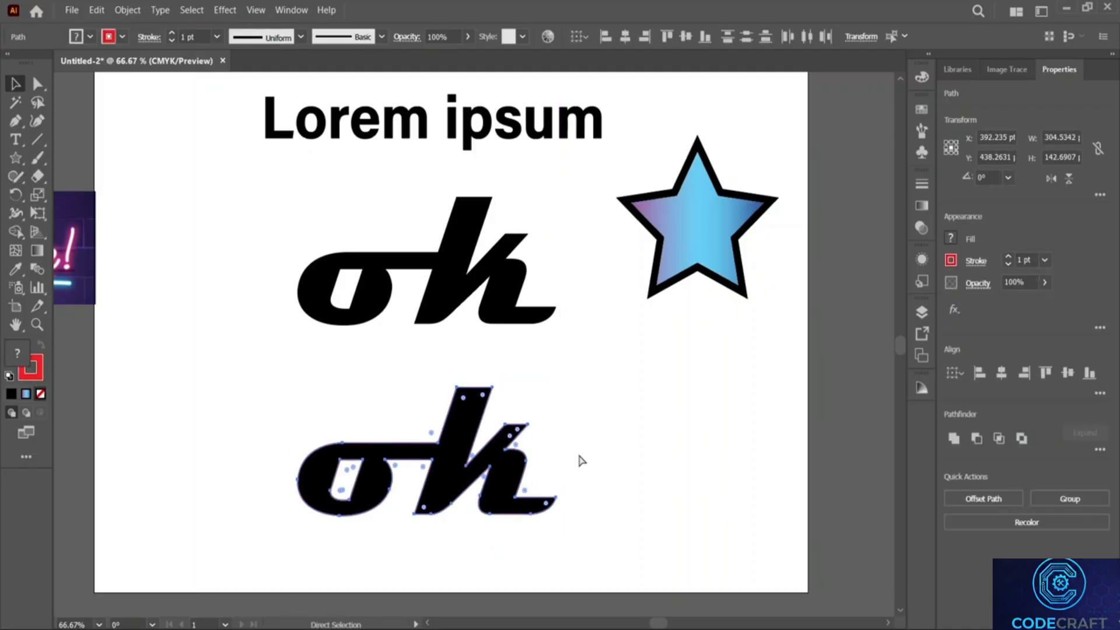
{"action": "key", "text": "ctrl+z"}
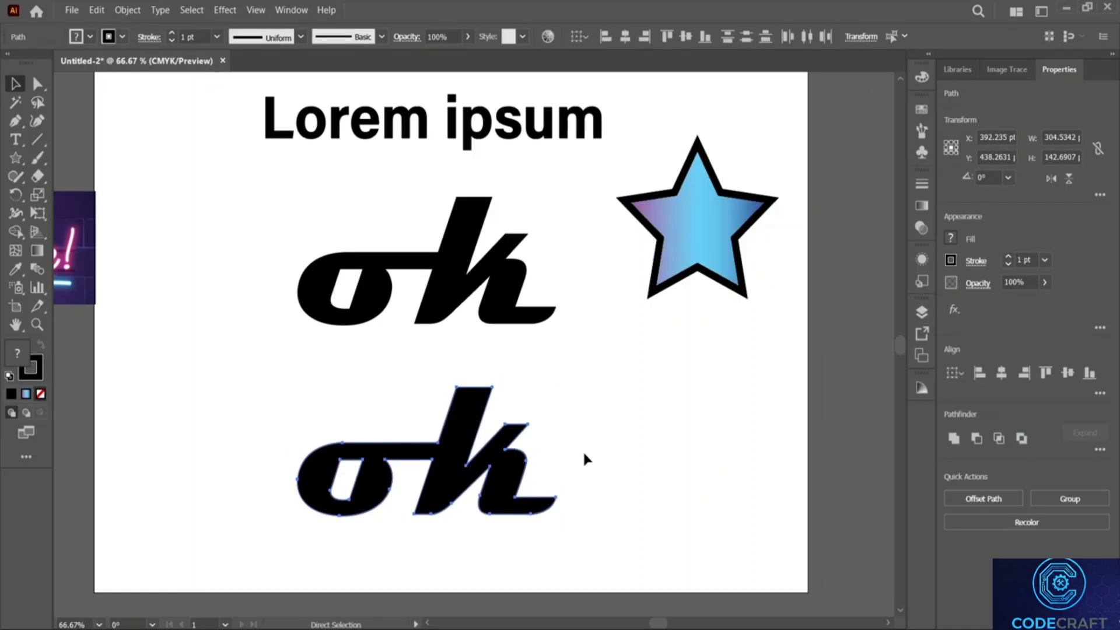
{"action": "left_click", "coordinate": [585, 454], "text": "ctrl"}
Group the lower ok shape with its white counter.
{"action": "left_click_drag", "start_coordinate": [278, 402], "coordinate": [593, 608]}
{"action": "right_click", "coordinate": [510, 505]}
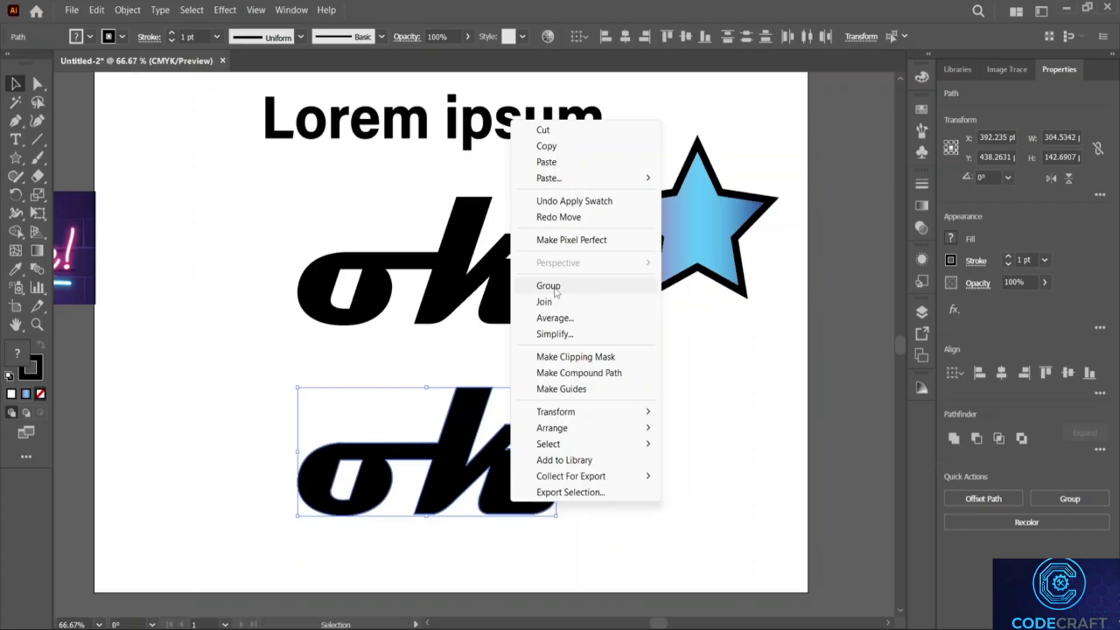
{"action": "left_click", "coordinate": [556, 291]}
Move the original ok lettering and the grouped copy to the artboard's left side, one above the other.
{"action": "left_click_drag", "start_coordinate": [465, 437], "coordinate": [460, 398]}
{"action": "left_click_drag", "start_coordinate": [445, 292], "coordinate": [198, 301]}
{"action": "left_click_drag", "start_coordinate": [349, 416], "coordinate": [193, 420]}
{"action": "left_click", "coordinate": [624, 418]}
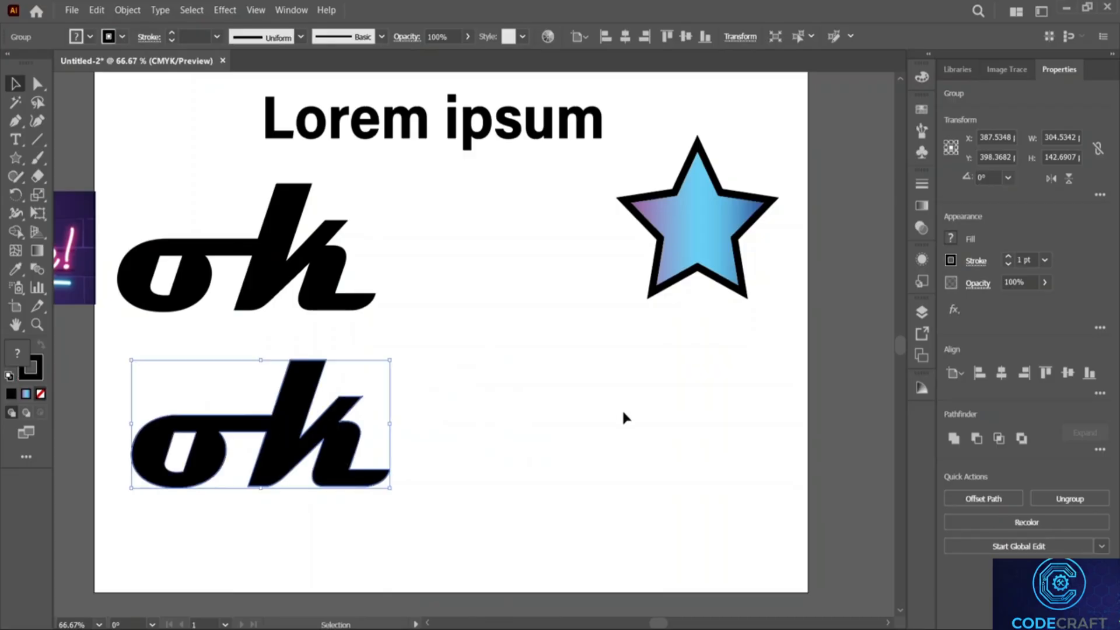
Delete the Lorem ipsum text and move the gradient star left, closer to the ok lettering.
{"action": "left_click", "coordinate": [427, 129]}
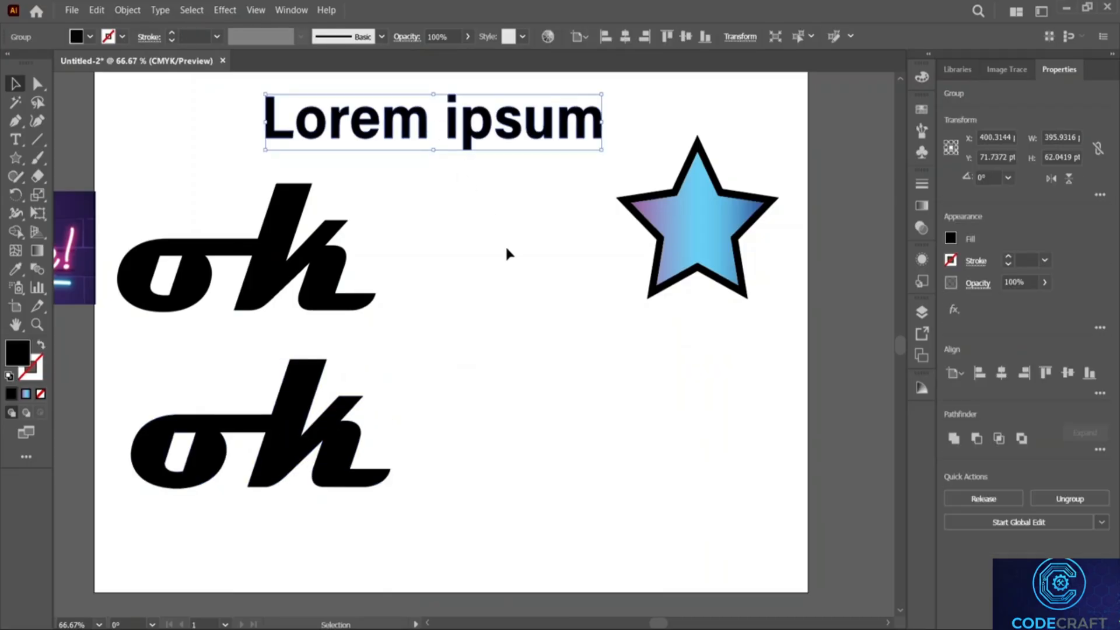
{"action": "key", "text": "Delete"}
{"action": "left_click_drag", "start_coordinate": [691, 220], "coordinate": [591, 244]}
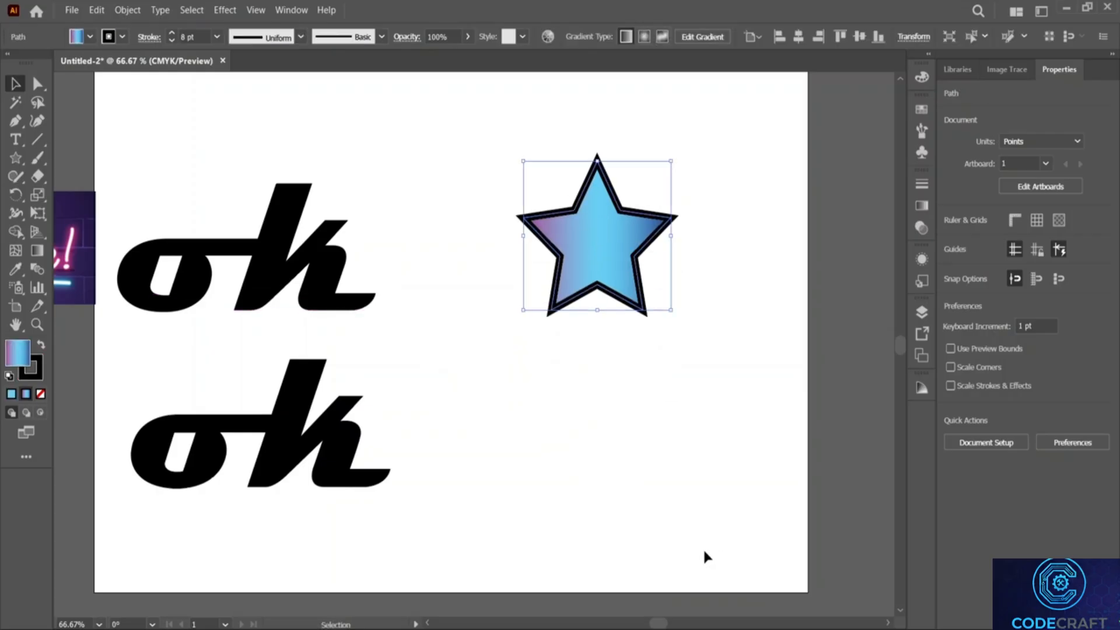
Remove the anchor point at the star's left tip with the Pen tool, and undo the removal.
{"action": "left_click", "coordinate": [12, 123]}
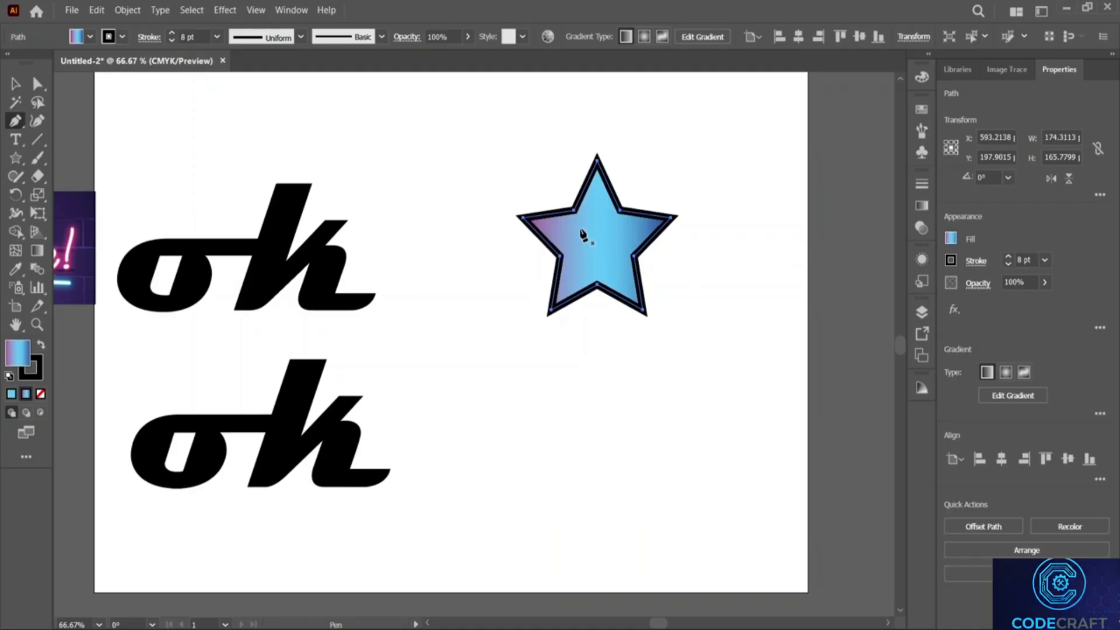
{"action": "left_click", "coordinate": [522, 217]}
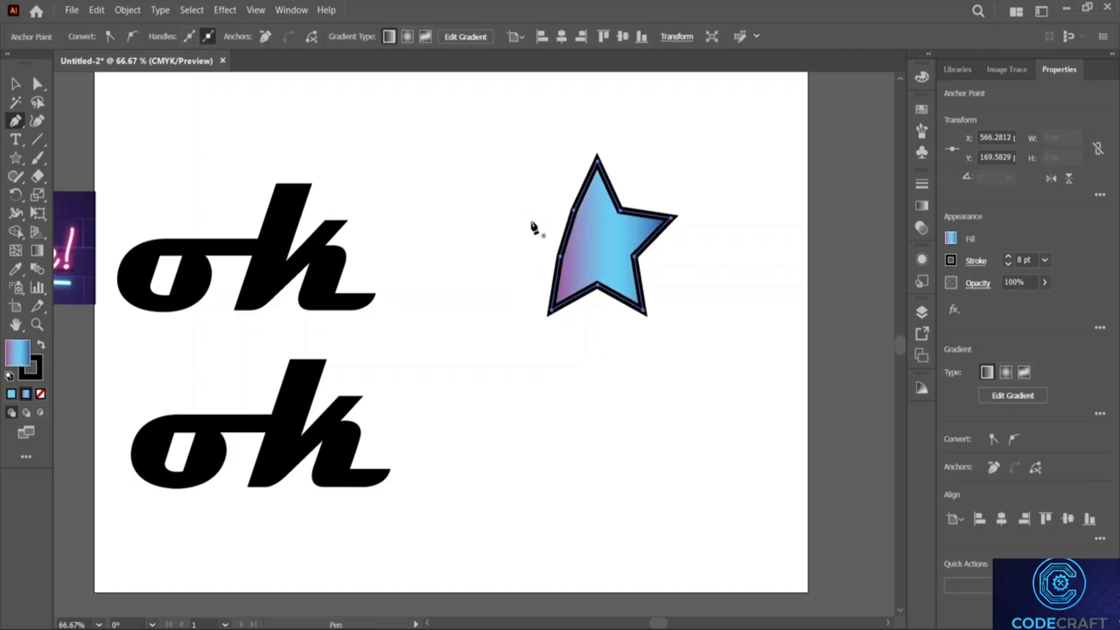
{"action": "key", "text": "ctrl+z"}
Select the gradient star and try the Make Pixel Perfect and Make Clipping Mask commands on it.
{"action": "left_click", "coordinate": [16, 85]}
{"action": "left_click_drag", "start_coordinate": [409, 115], "coordinate": [729, 353]}
{"action": "right_click", "coordinate": [631, 261]}
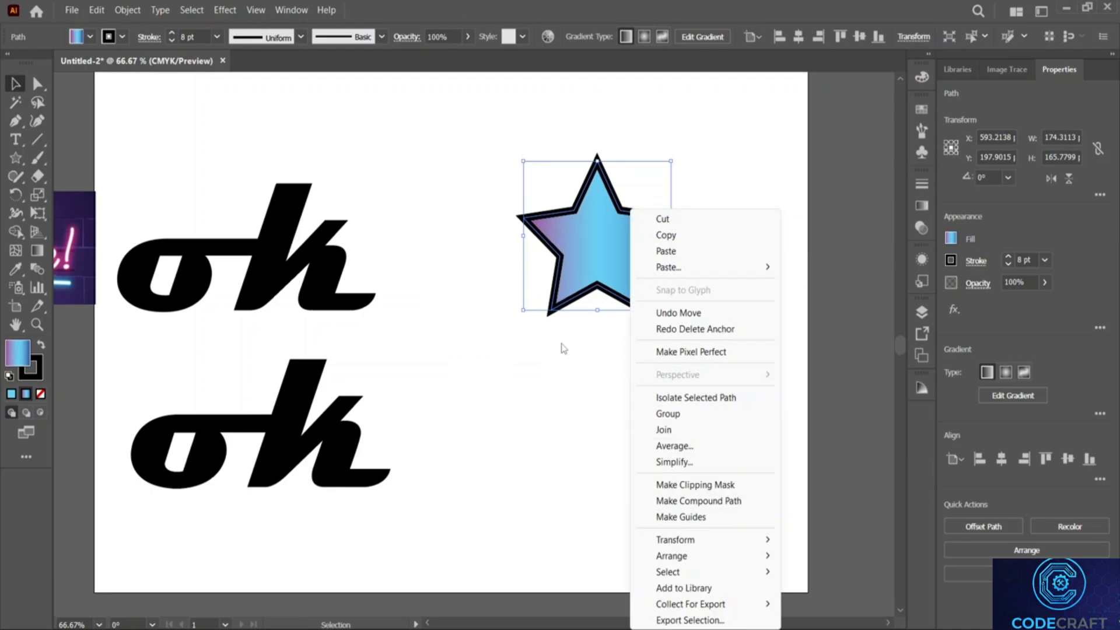
{"action": "left_click", "coordinate": [664, 351]}
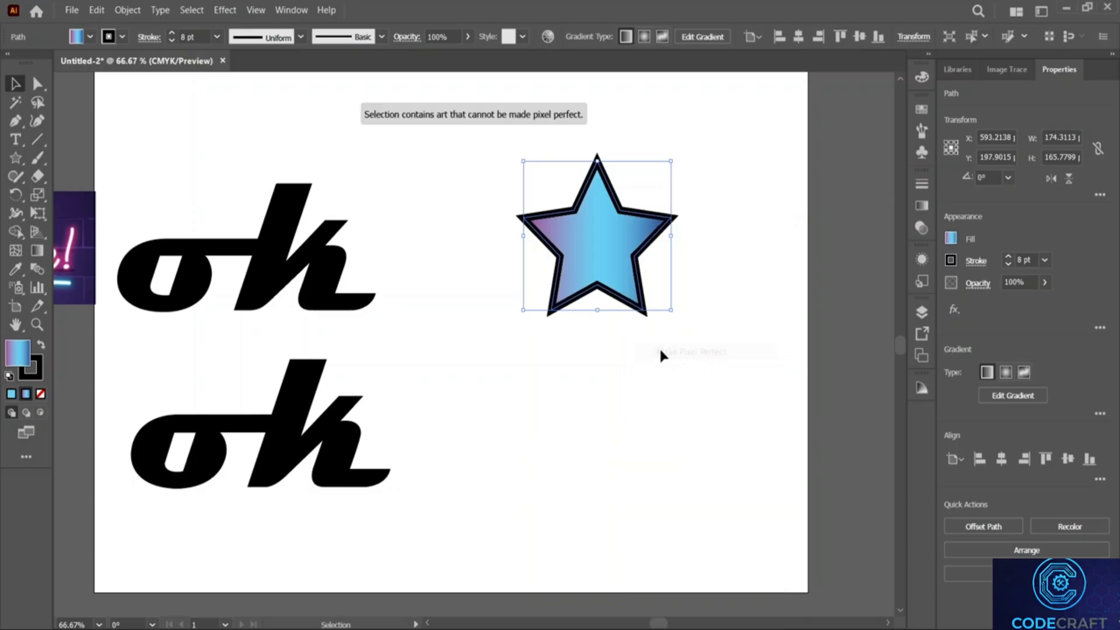
{"action": "right_click", "coordinate": [629, 252]}
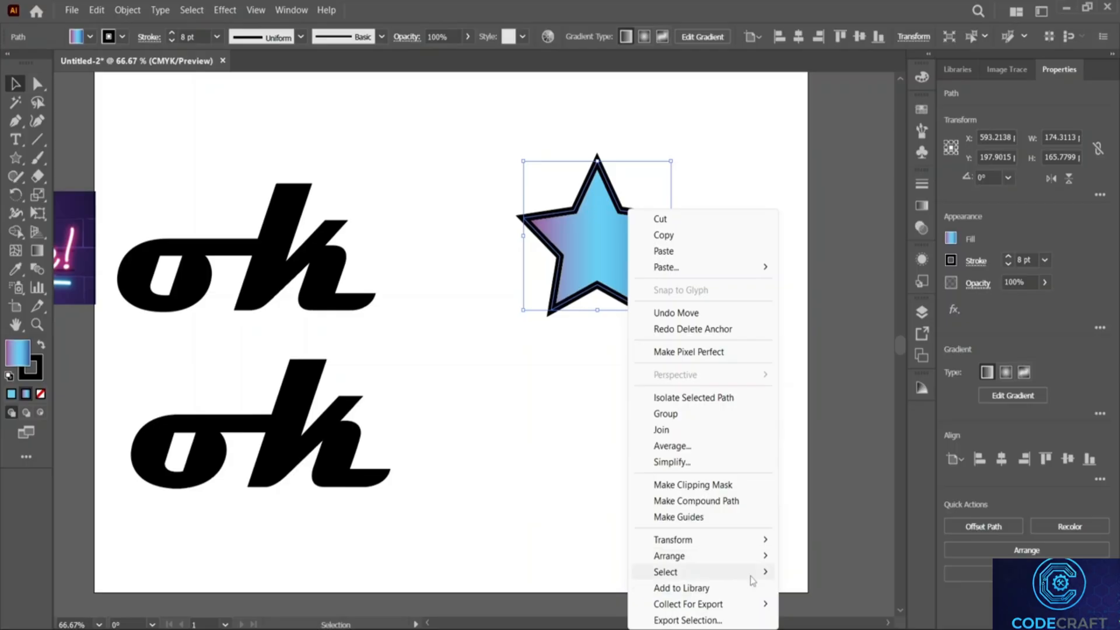
{"action": "mouse_move", "coordinate": [752, 581]}
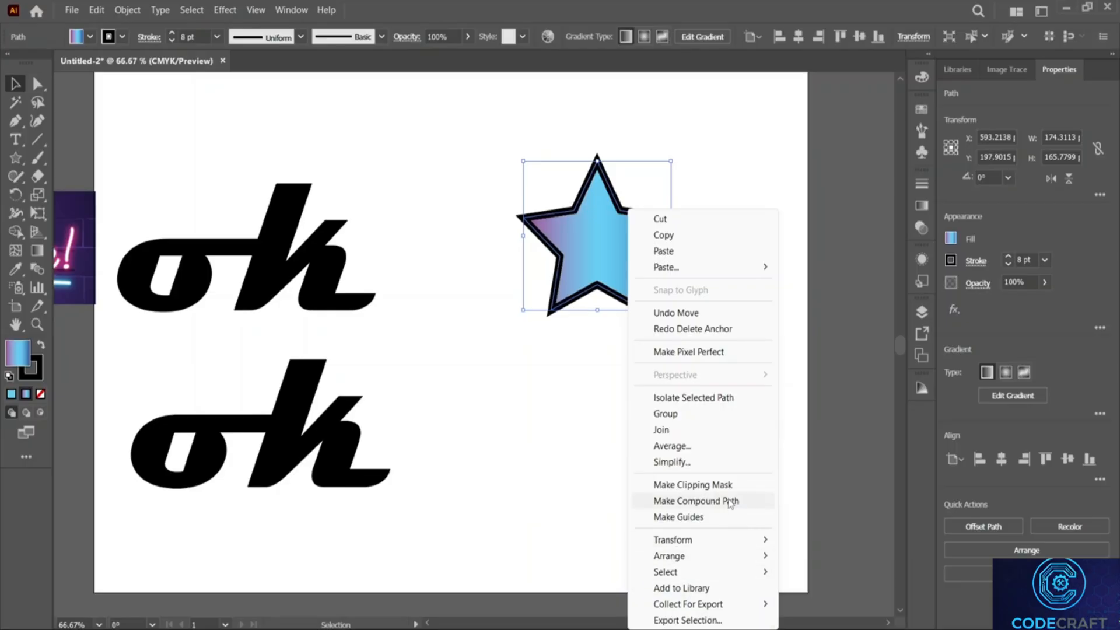
{"action": "left_click", "coordinate": [710, 482]}
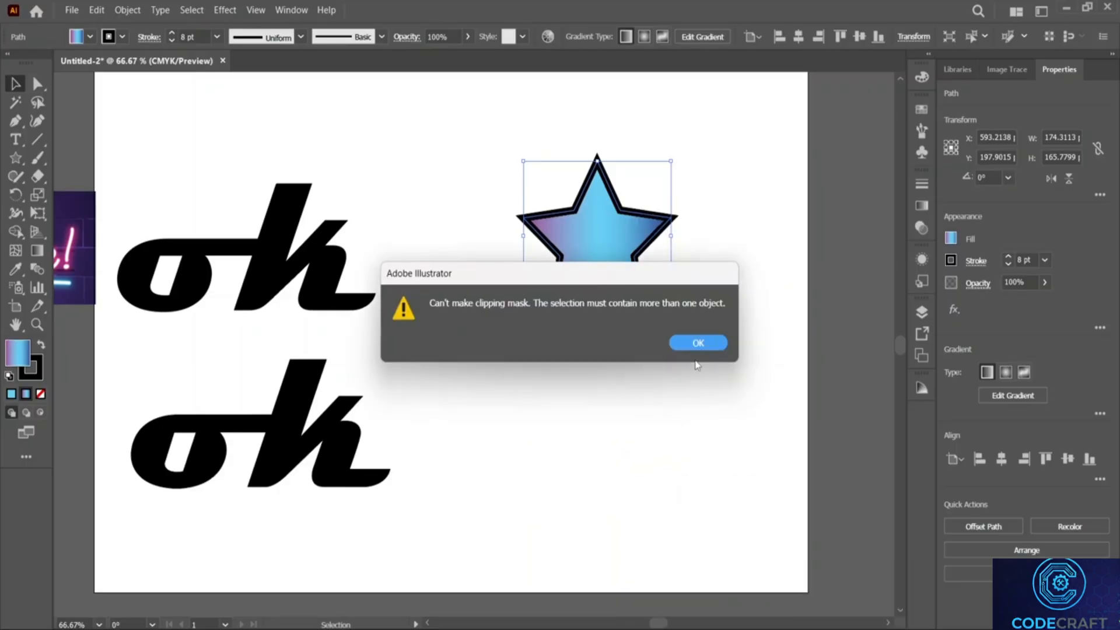
{"action": "left_click", "coordinate": [698, 343]}
Trace the gradient star's outline with the Pen tool from the notch beside its left tip through every corner, closing the path.
{"action": "key", "text": "p"}
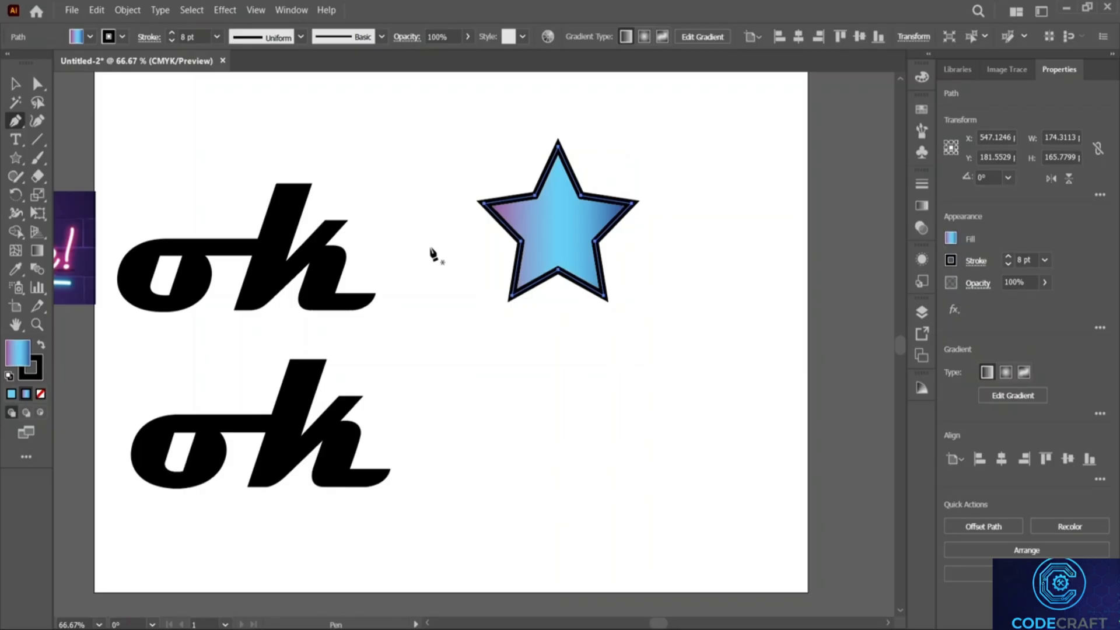
{"action": "left_click", "coordinate": [489, 205]}
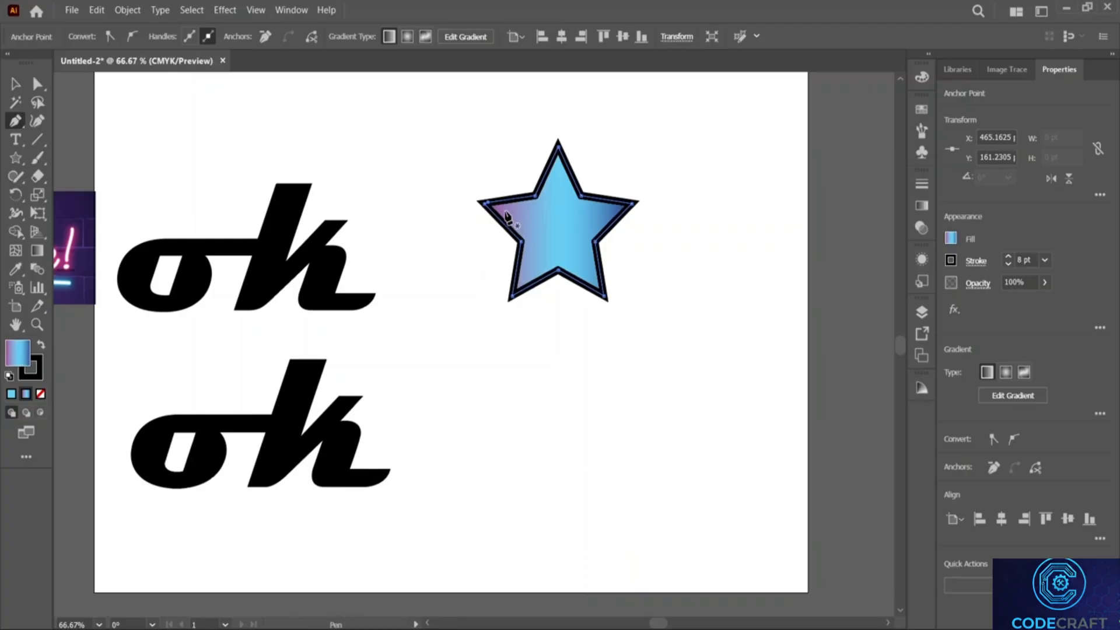
{"action": "left_click", "coordinate": [487, 208]}
{"action": "left_click", "coordinate": [488, 207]}
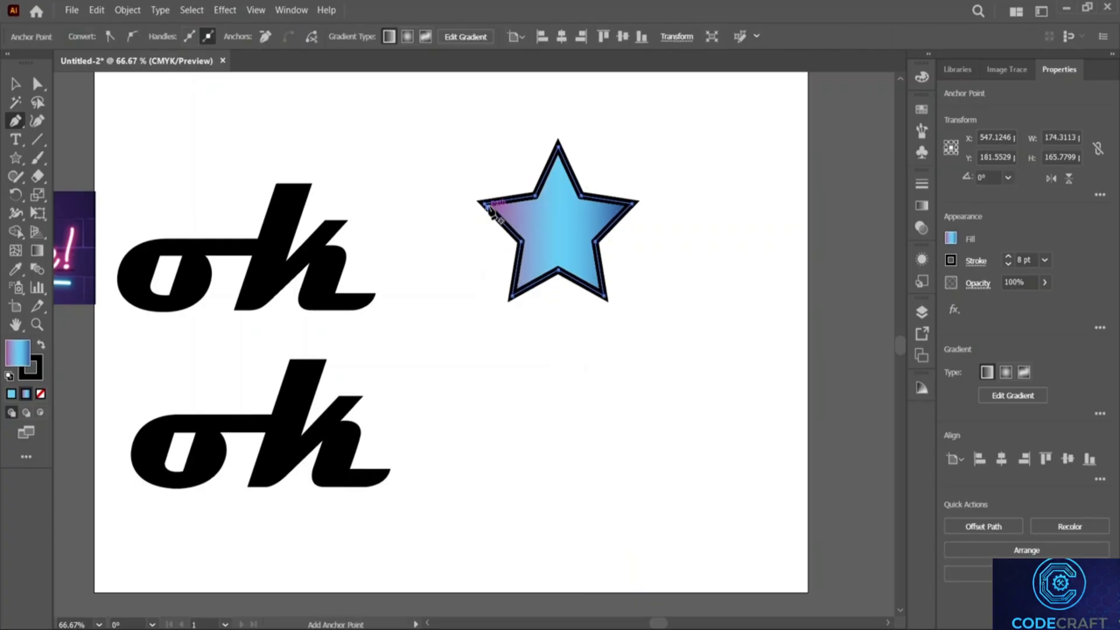
{"action": "left_click", "coordinate": [535, 200]}
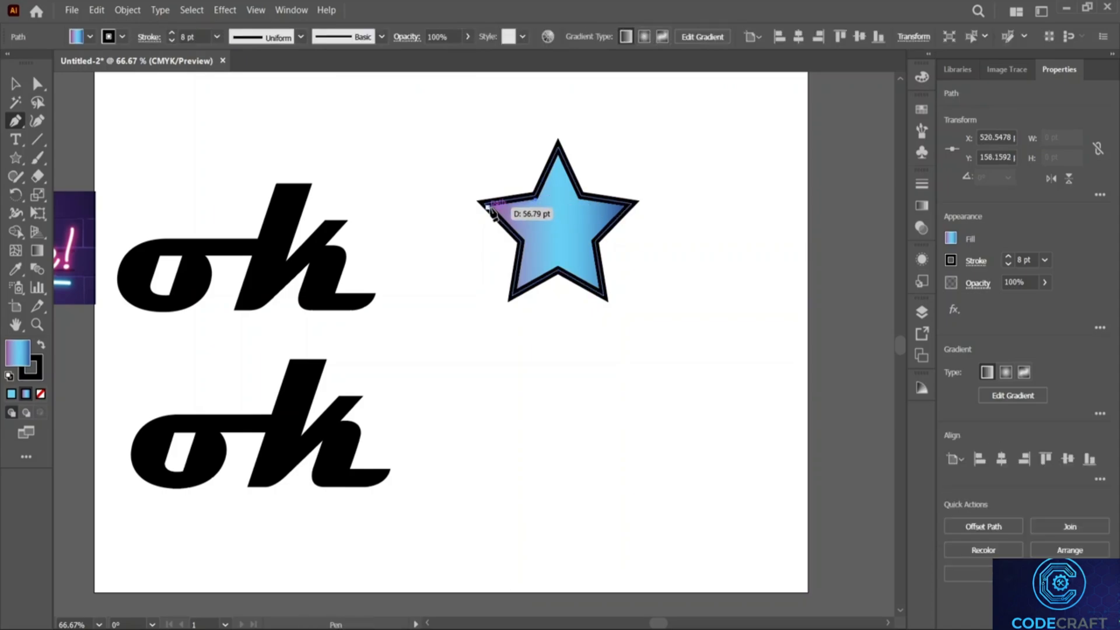
{"action": "left_click", "coordinate": [521, 241]}
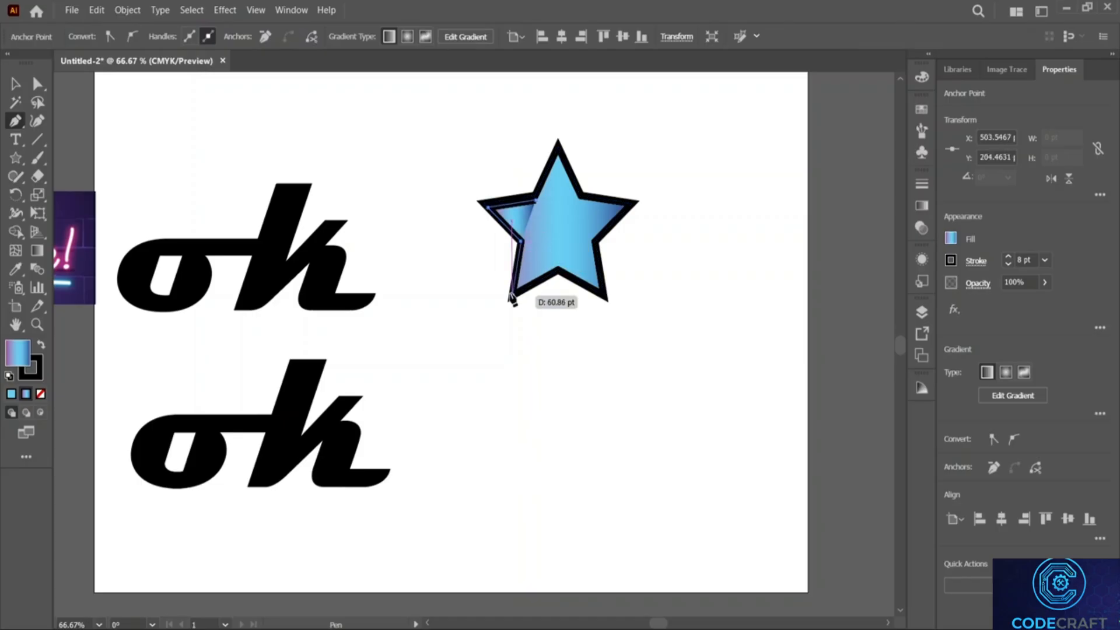
{"action": "left_click", "coordinate": [512, 296]}
{"action": "left_click", "coordinate": [558, 269]}
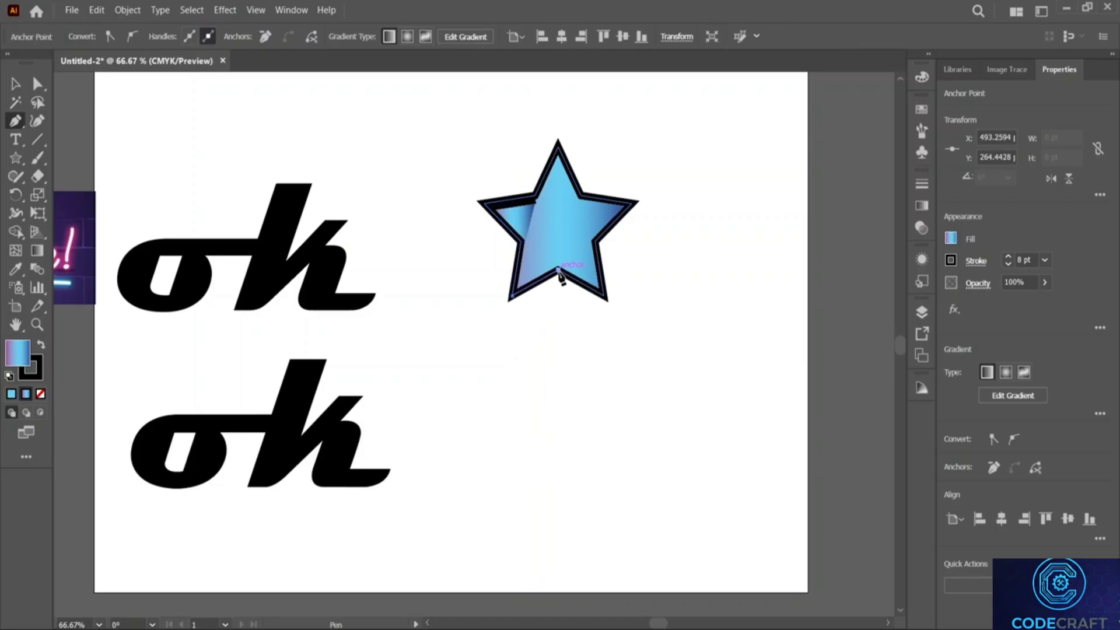
{"action": "left_click", "coordinate": [604, 296]}
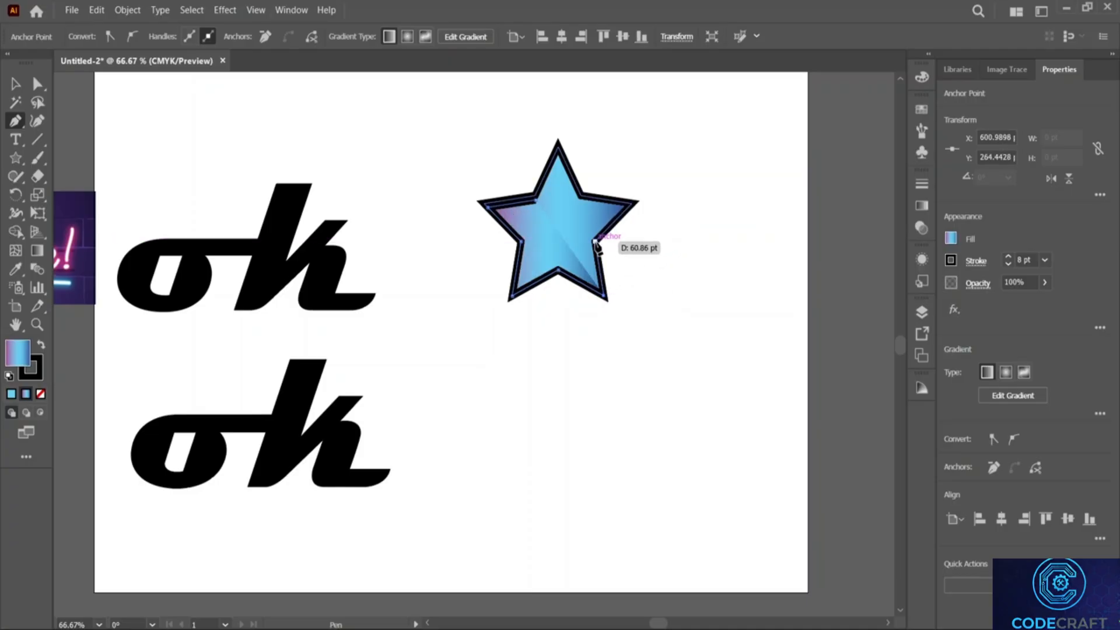
{"action": "left_click", "coordinate": [597, 241]}
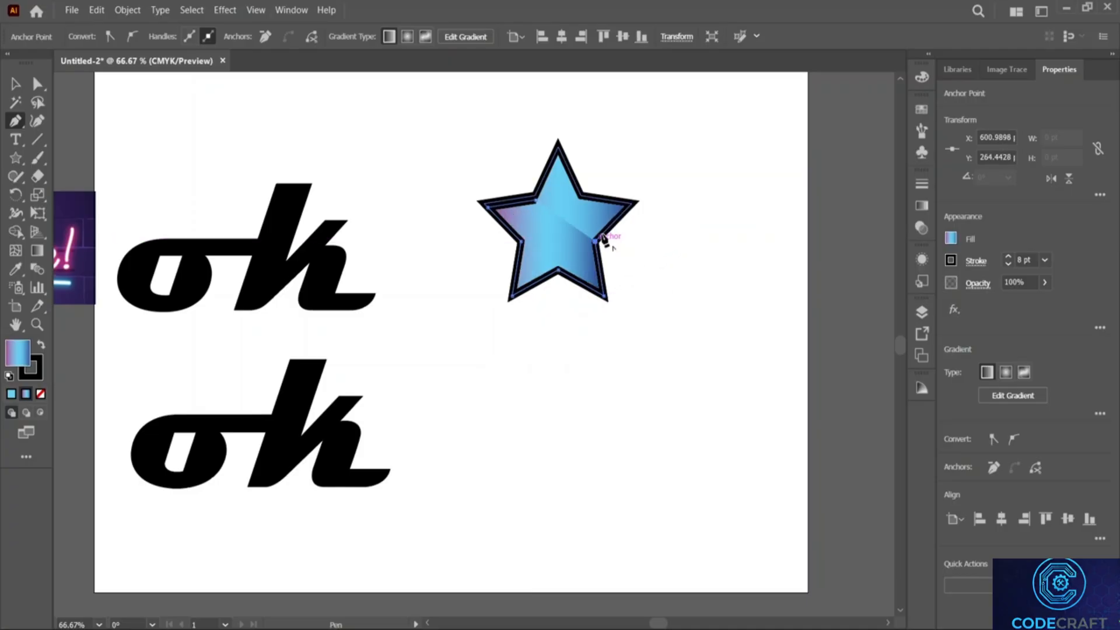
{"action": "left_click", "coordinate": [632, 203]}
{"action": "left_click", "coordinate": [581, 196]}
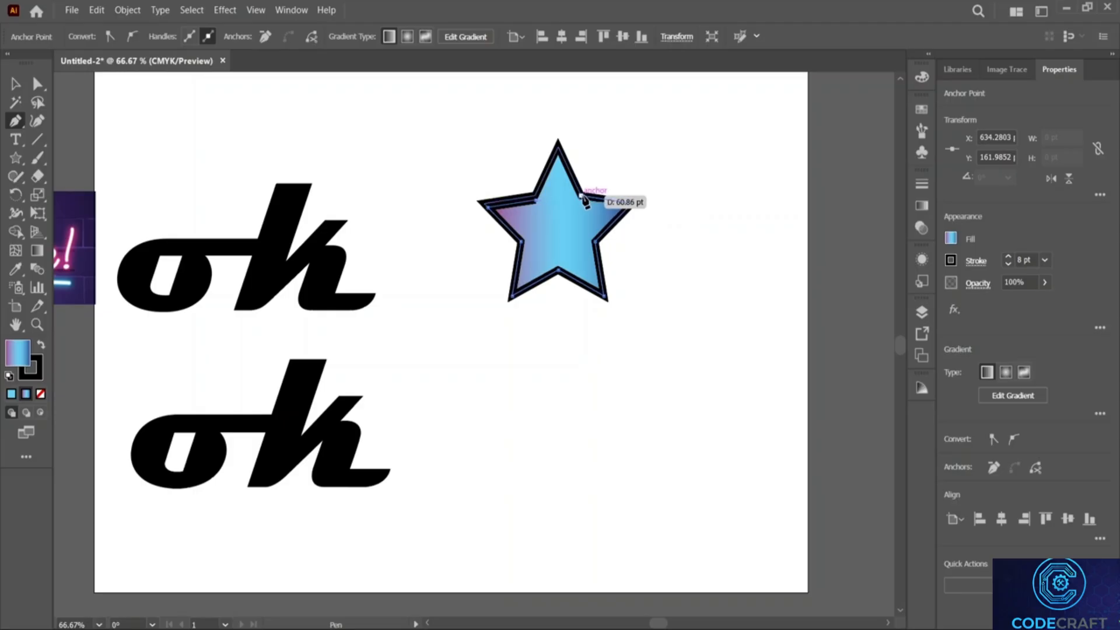
{"action": "left_click", "coordinate": [557, 142]}
{"action": "left_click", "coordinate": [535, 200]}
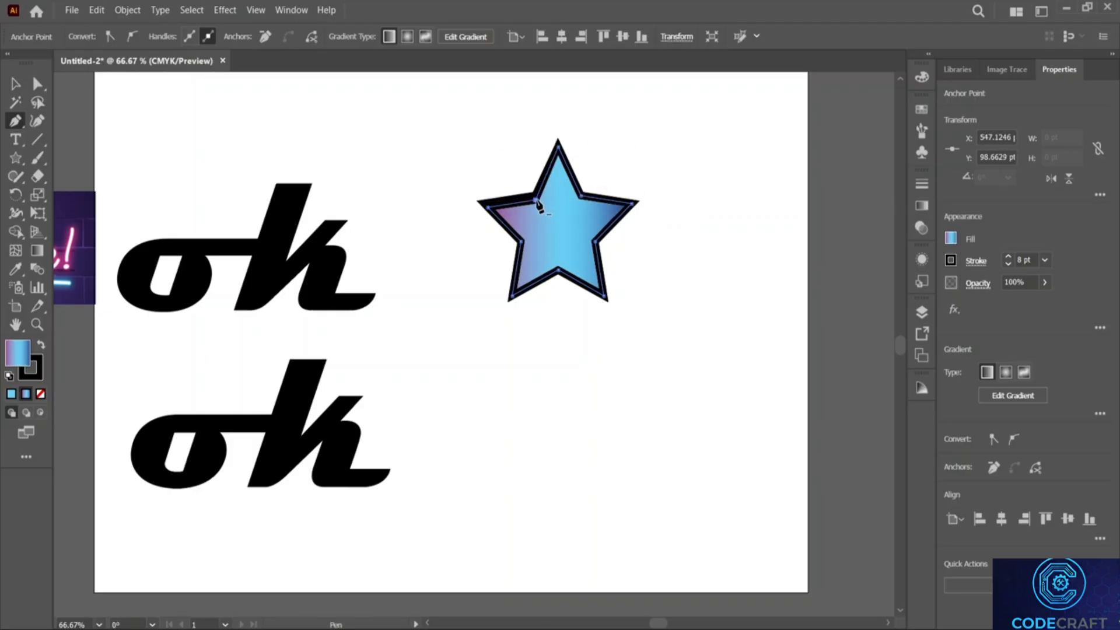
Place the traced star beside the lower ok lettering and the original star beside the upper ok lettering.
{"action": "left_click", "coordinate": [15, 84]}
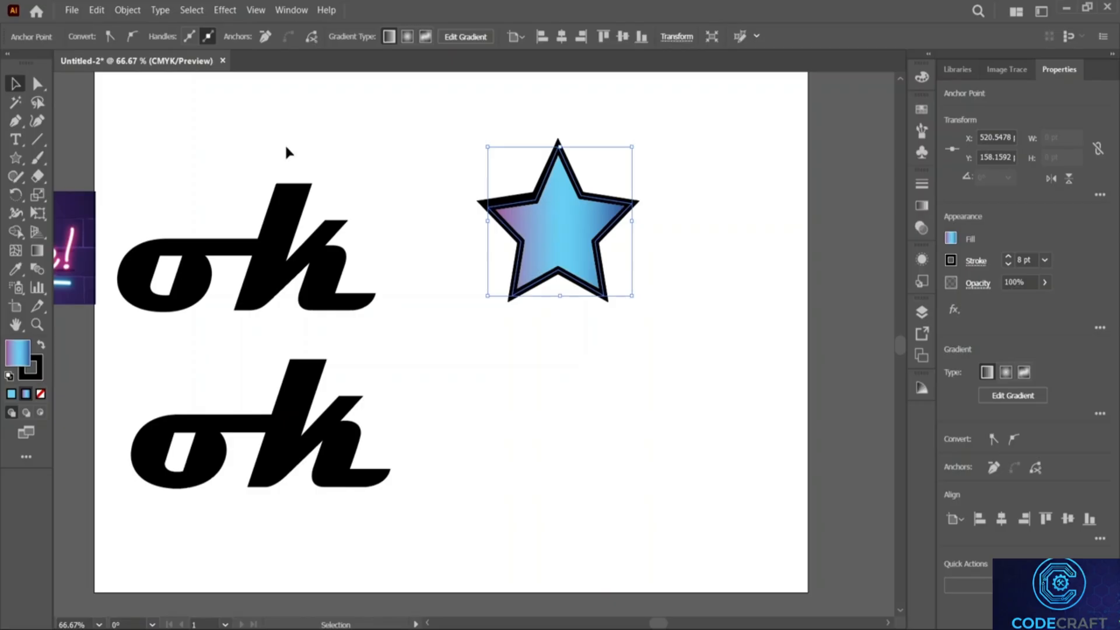
{"action": "left_click_drag", "start_coordinate": [502, 220], "coordinate": [479, 432]}
{"action": "left_click_drag", "start_coordinate": [539, 490], "coordinate": [486, 461]}
{"action": "left_click", "coordinate": [675, 505]}
{"action": "left_click_drag", "start_coordinate": [565, 227], "coordinate": [465, 269]}
{"action": "left_click_drag", "start_coordinate": [499, 427], "coordinate": [483, 410]}
{"action": "left_click_drag", "start_coordinate": [487, 245], "coordinate": [471, 253]}
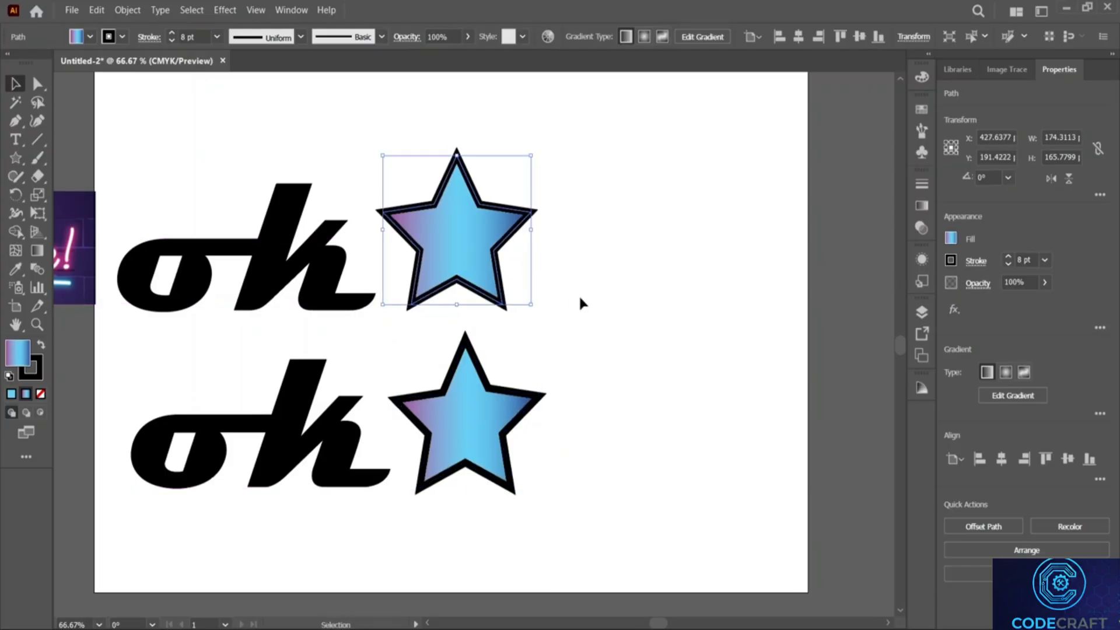
Group the upper ok lettering with its star.
{"action": "left_click", "coordinate": [579, 294]}
{"action": "left_click_drag", "start_coordinate": [531, 462], "coordinate": [459, 241]}
{"action": "right_click", "coordinate": [459, 241]}
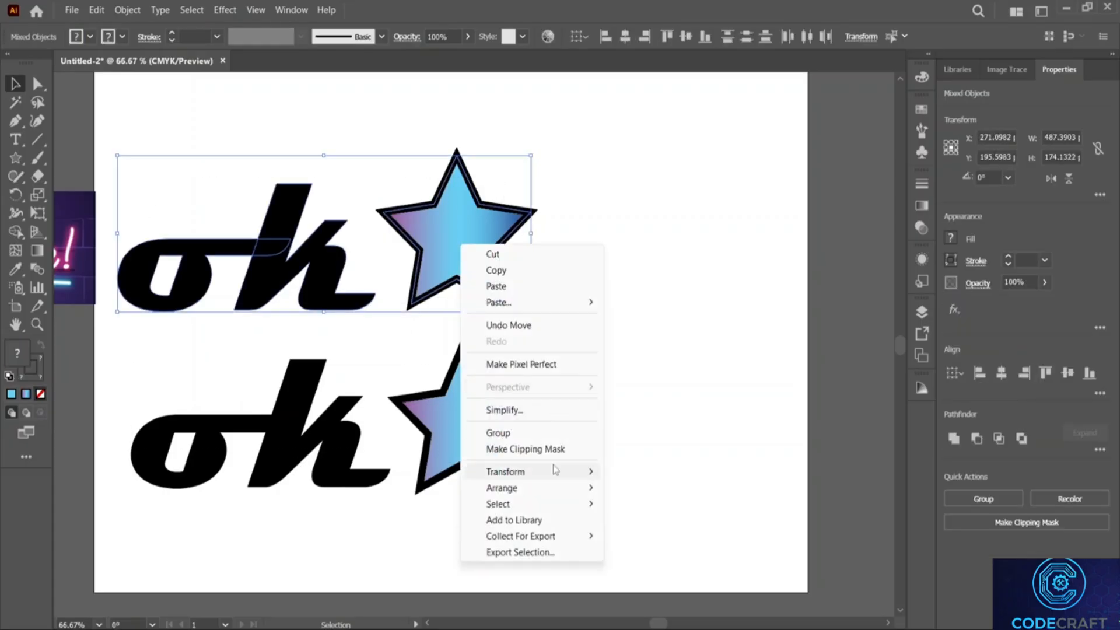
{"action": "left_click", "coordinate": [545, 432]}
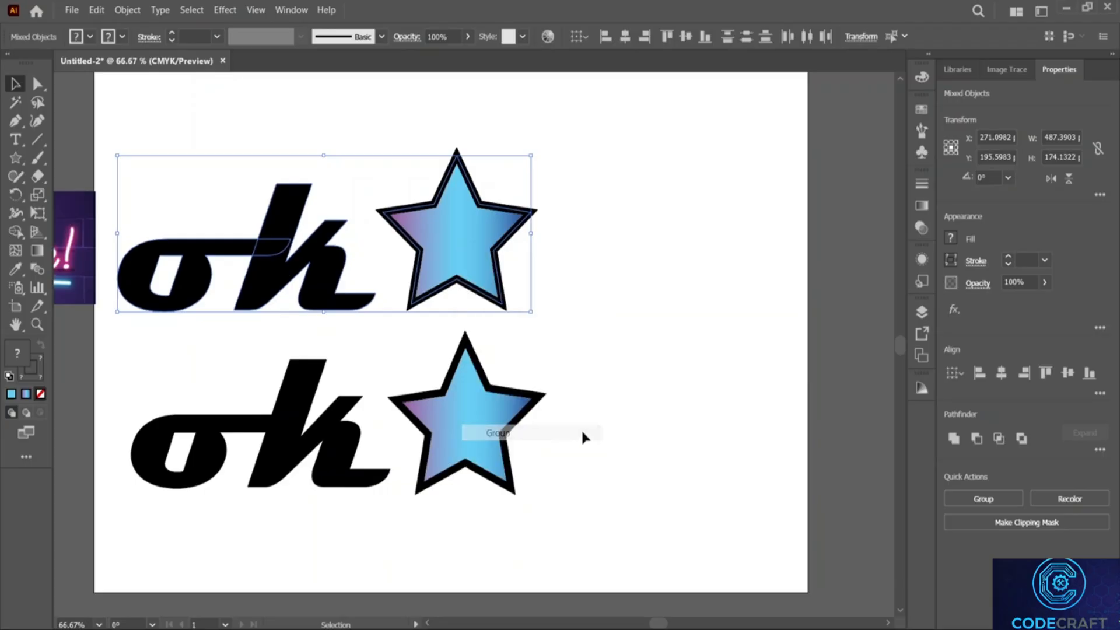
Group the lower ok lettering with its star and move the group up closer to the upper pair.
{"action": "left_click_drag", "start_coordinate": [601, 407], "coordinate": [204, 467]}
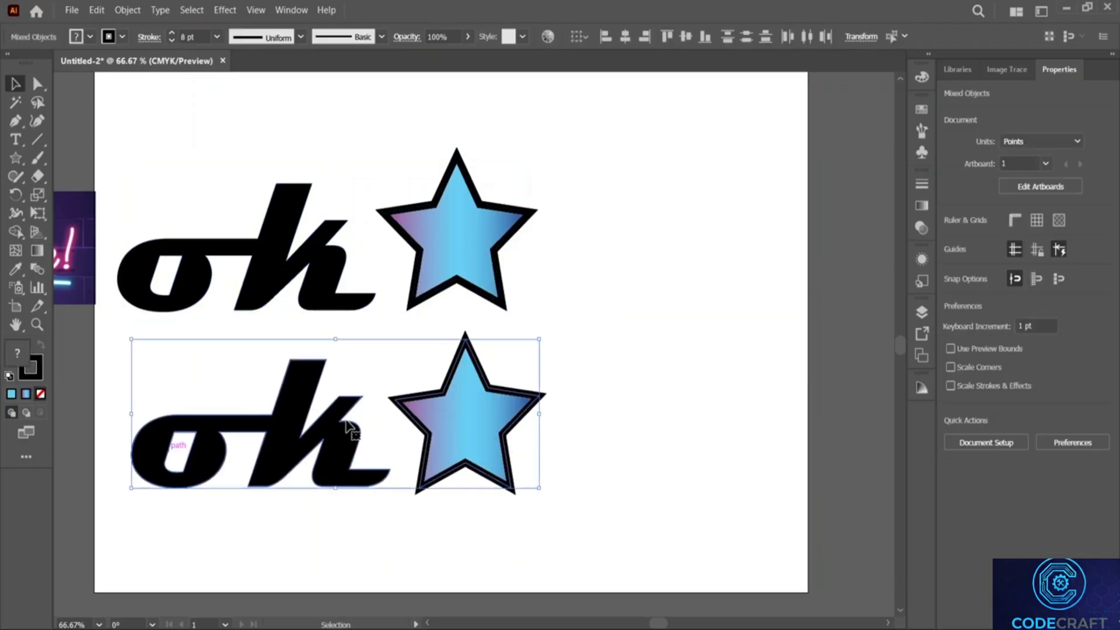
{"action": "right_click", "coordinate": [346, 422]}
{"action": "left_click", "coordinate": [383, 290]}
{"action": "left_click_drag", "start_coordinate": [483, 413], "coordinate": [486, 387]}
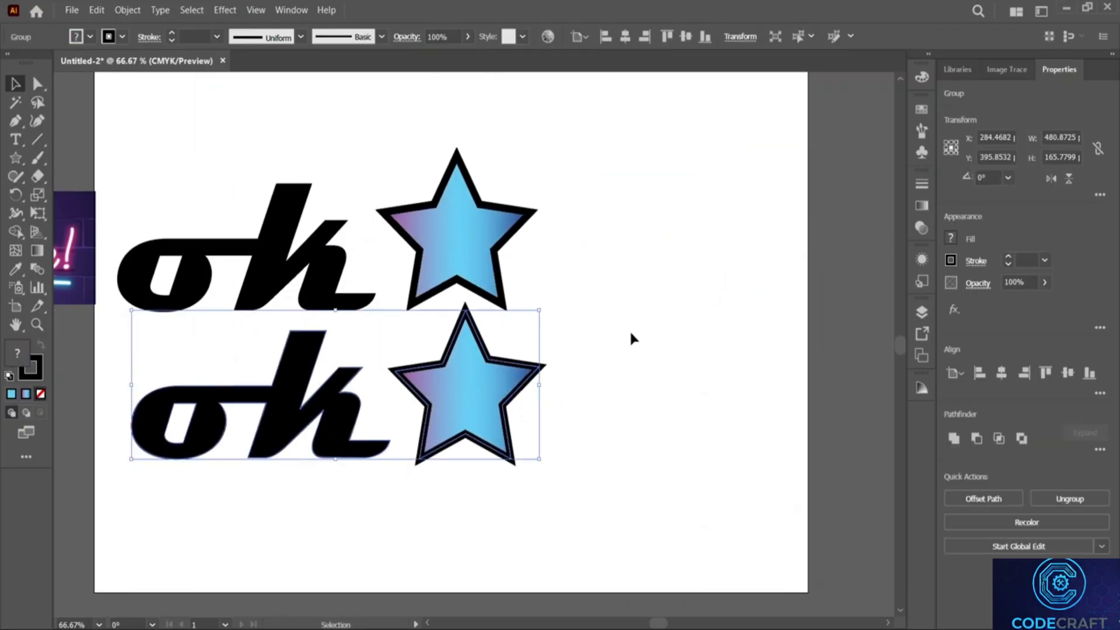
{"action": "left_click", "coordinate": [632, 333]}
Scale both ok-and-star groups down together and place them at the artboard's top-left corner.
{"action": "scroll", "coordinate": [631, 332], "scroll_direction": "down", "scroll_amount": 1}
{"action": "scroll", "coordinate": [632, 333], "scroll_direction": "up", "scroll_amount": 2}
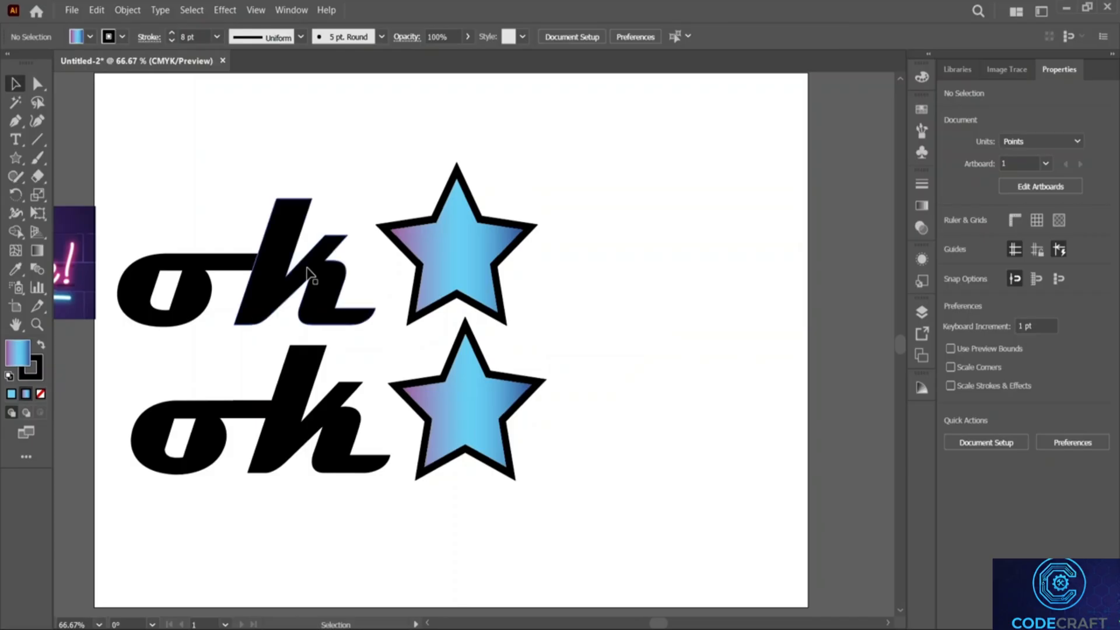
{"action": "left_click_drag", "start_coordinate": [604, 467], "coordinate": [205, 238]}
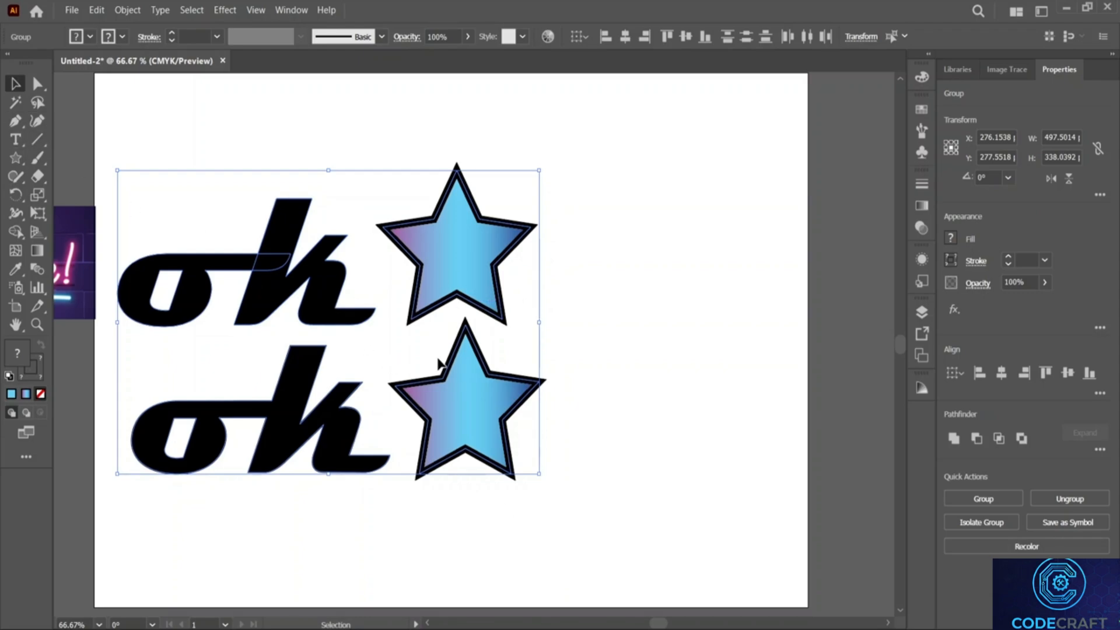
{"action": "key", "text": "z"}
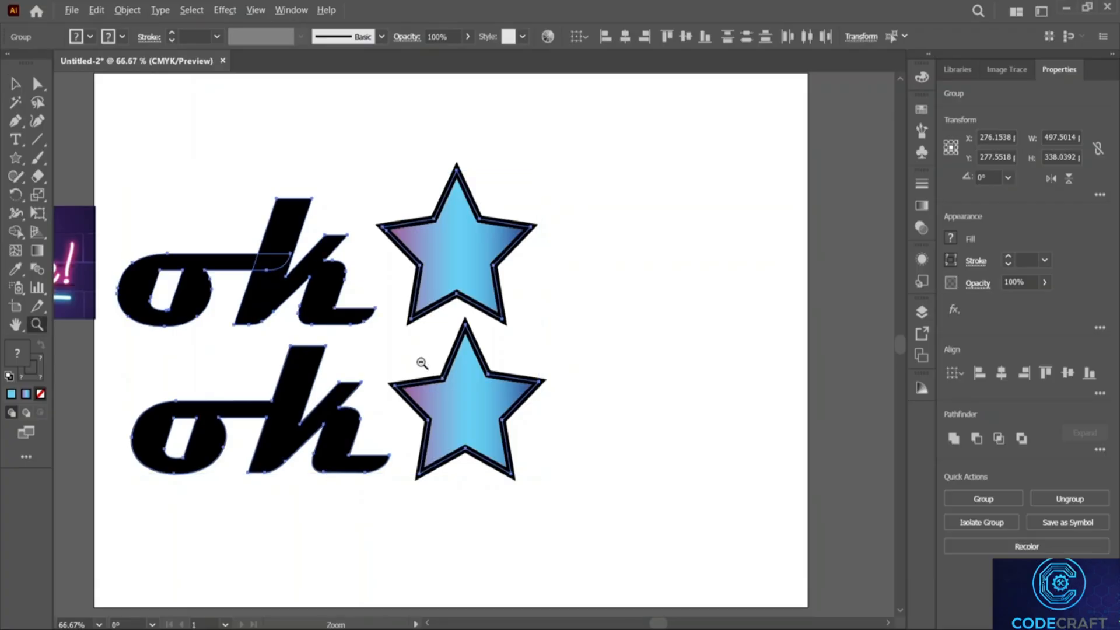
{"action": "left_click", "coordinate": [422, 363], "text": "alt"}
{"action": "left_click", "coordinate": [421, 364], "text": "alt"}
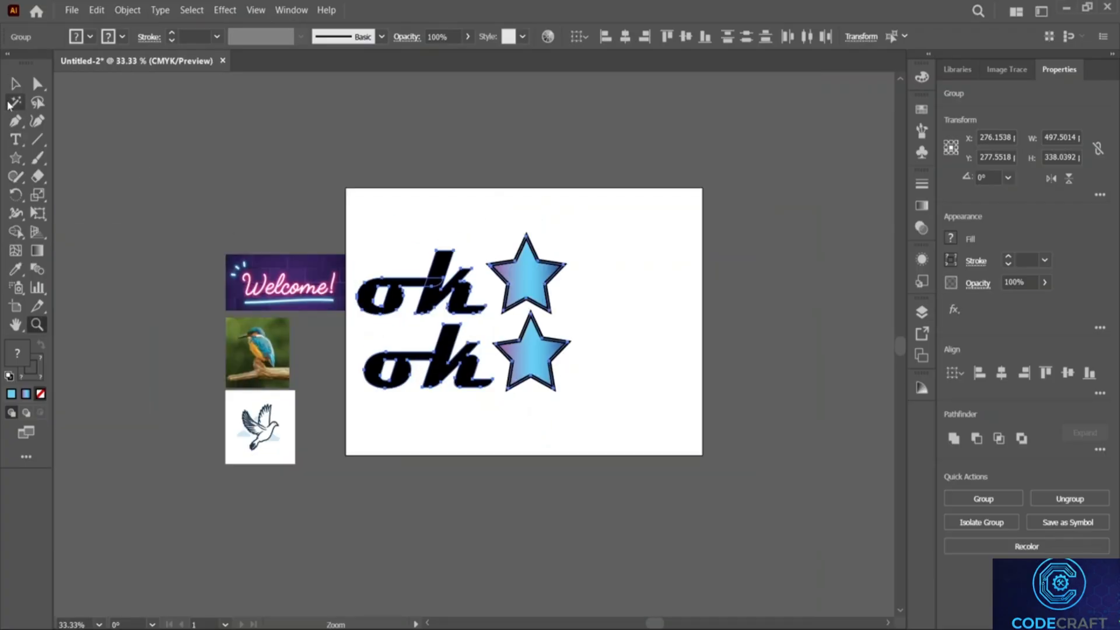
{"action": "left_click", "coordinate": [16, 84]}
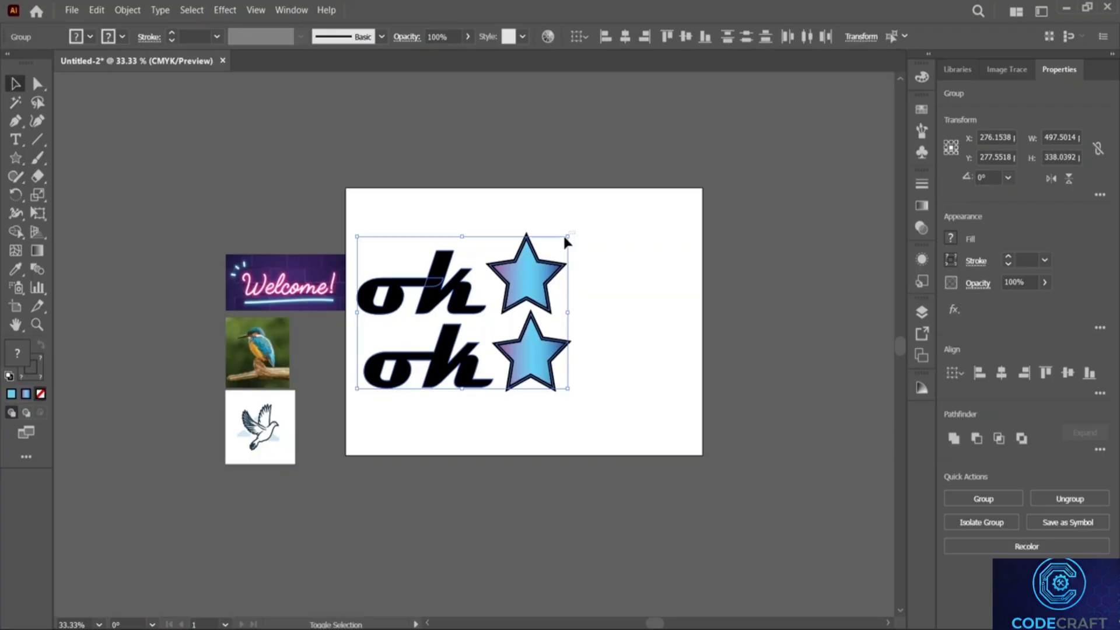
{"action": "left_click_drag", "start_coordinate": [567, 237], "coordinate": [409, 201]}
{"action": "left_click", "coordinate": [458, 277]}
Move the Welcome! neon image onto the artboard, between the small star groups and the right edge, just below the top edge.
{"action": "left_click_drag", "start_coordinate": [272, 293], "coordinate": [498, 228]}
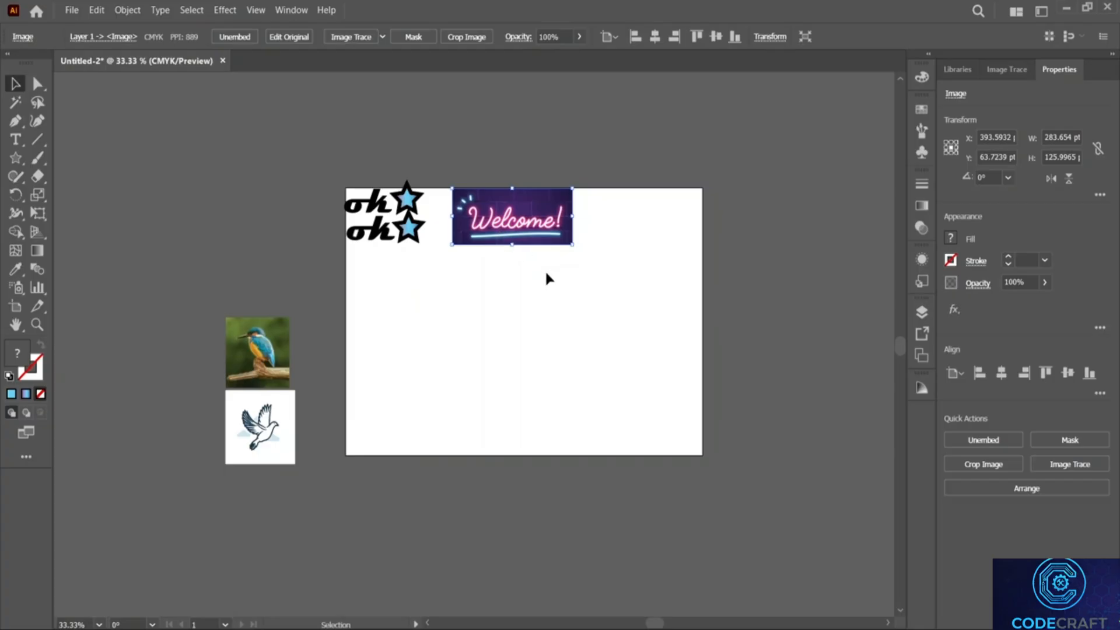
{"action": "key", "text": "z"}
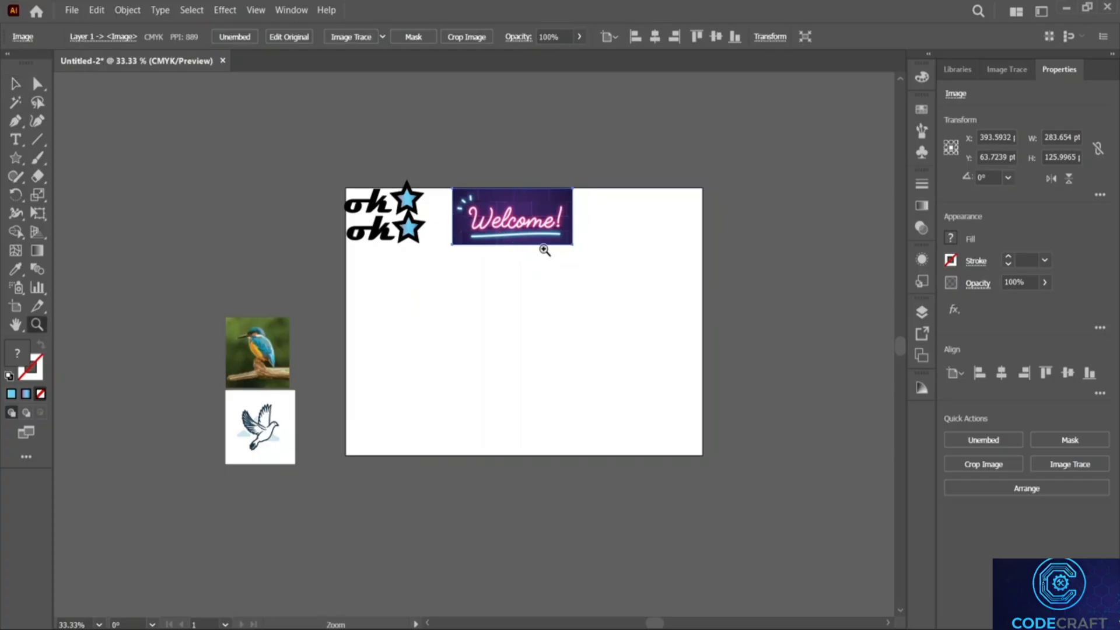
{"action": "left_click", "coordinate": [537, 234]}
{"action": "left_click", "coordinate": [478, 412]}
{"action": "left_click", "coordinate": [460, 367]}
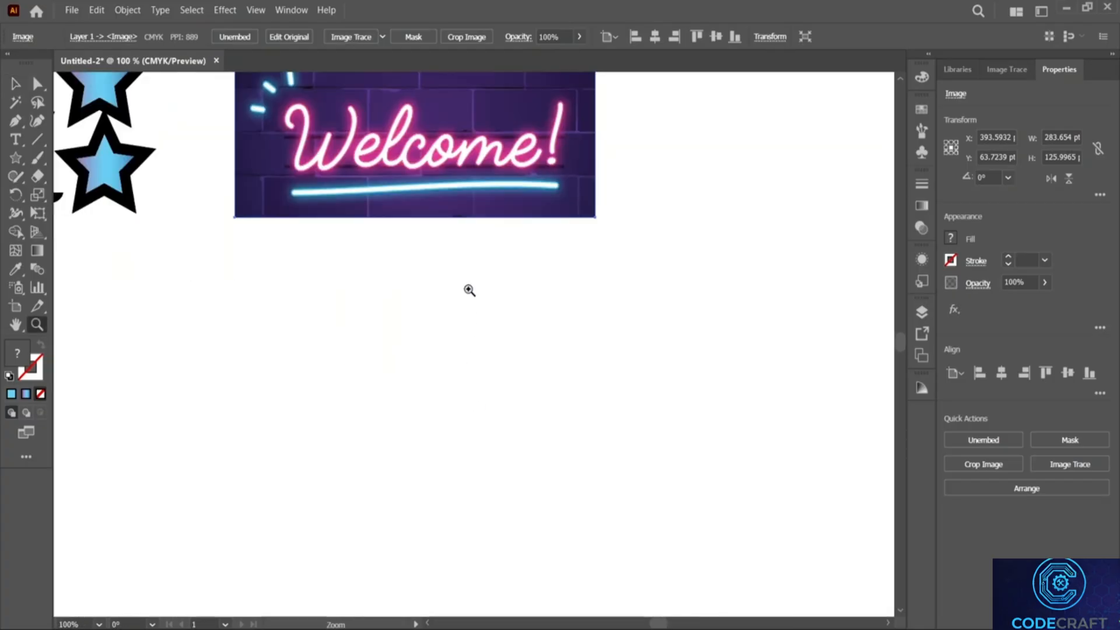
{"action": "scroll", "coordinate": [468, 290], "scroll_direction": "up", "scroll_amount": 2}
{"action": "left_click", "coordinate": [16, 84]}
{"action": "left_click_drag", "start_coordinate": [395, 203], "coordinate": [390, 261]}
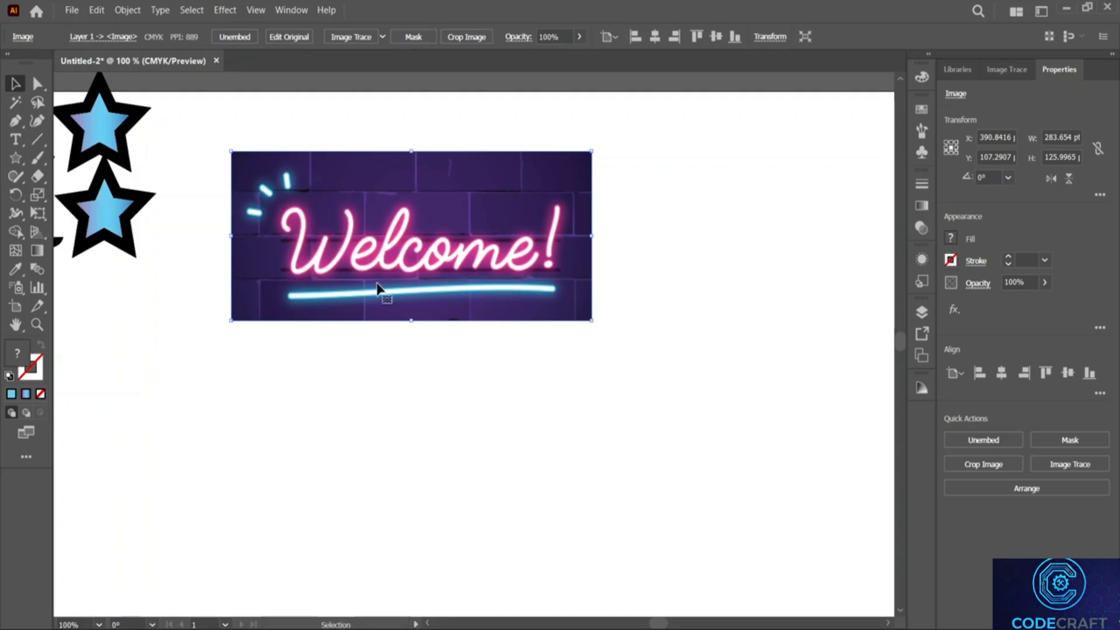
Start a Pen path at the upper-left end of the W in Welcome!, and undo the curve segment drawn from it.
{"action": "left_click", "coordinate": [16, 123]}
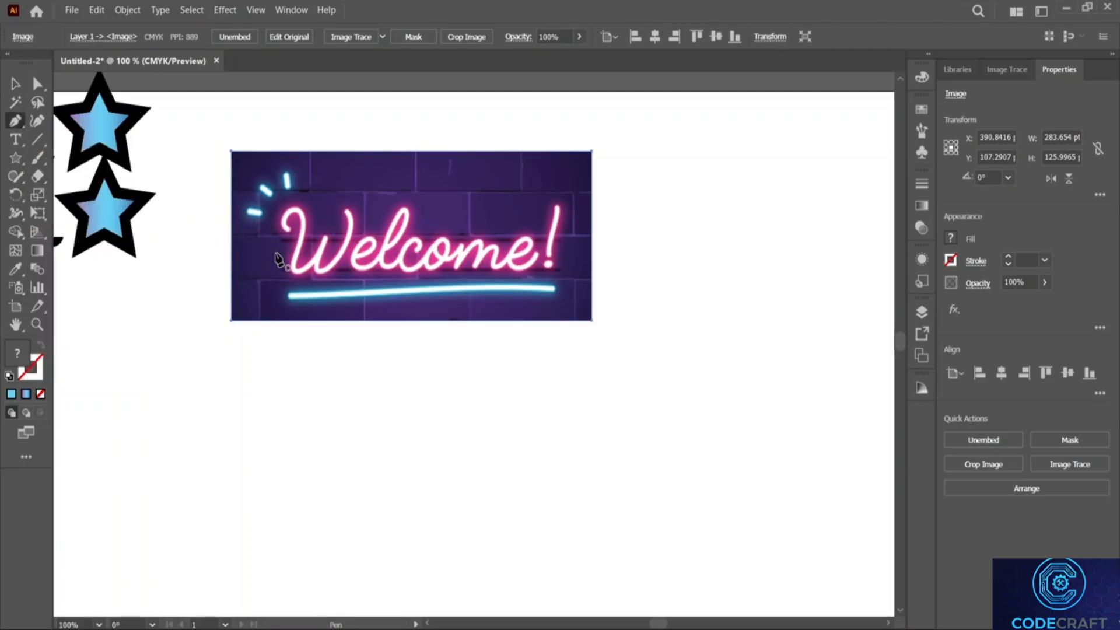
{"action": "left_click", "coordinate": [290, 230]}
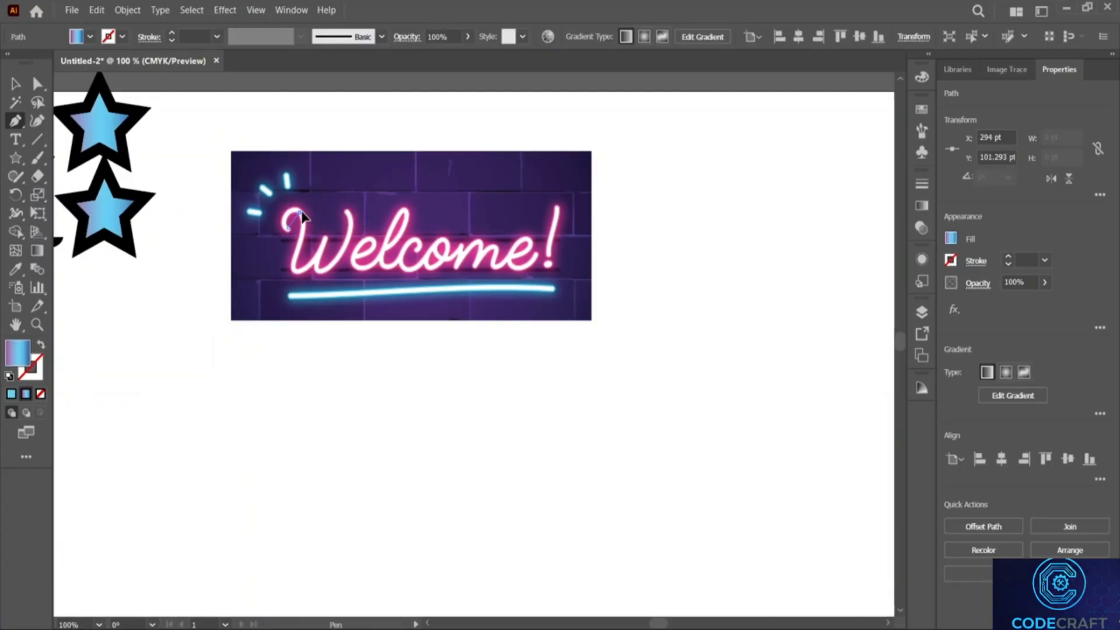
{"action": "left_click_drag", "start_coordinate": [319, 229], "coordinate": [325, 220]}
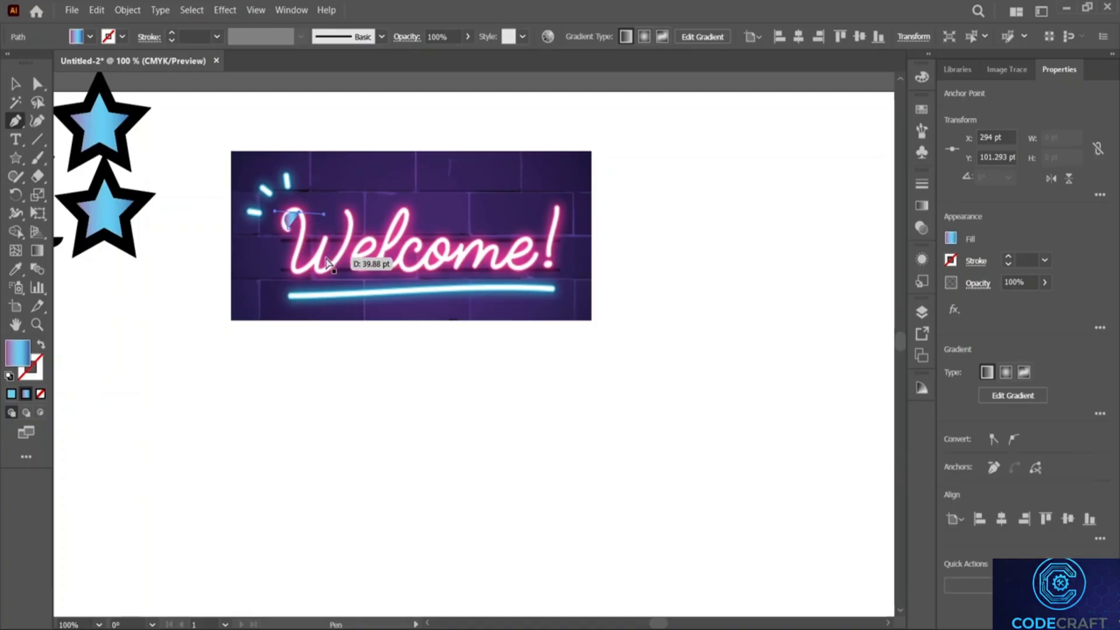
{"action": "key", "text": "ctrl+z"}
Set the new path's fill to None.
{"action": "left_click", "coordinate": [951, 239]}
{"action": "left_click", "coordinate": [951, 238]}
{"action": "left_click", "coordinate": [951, 239]}
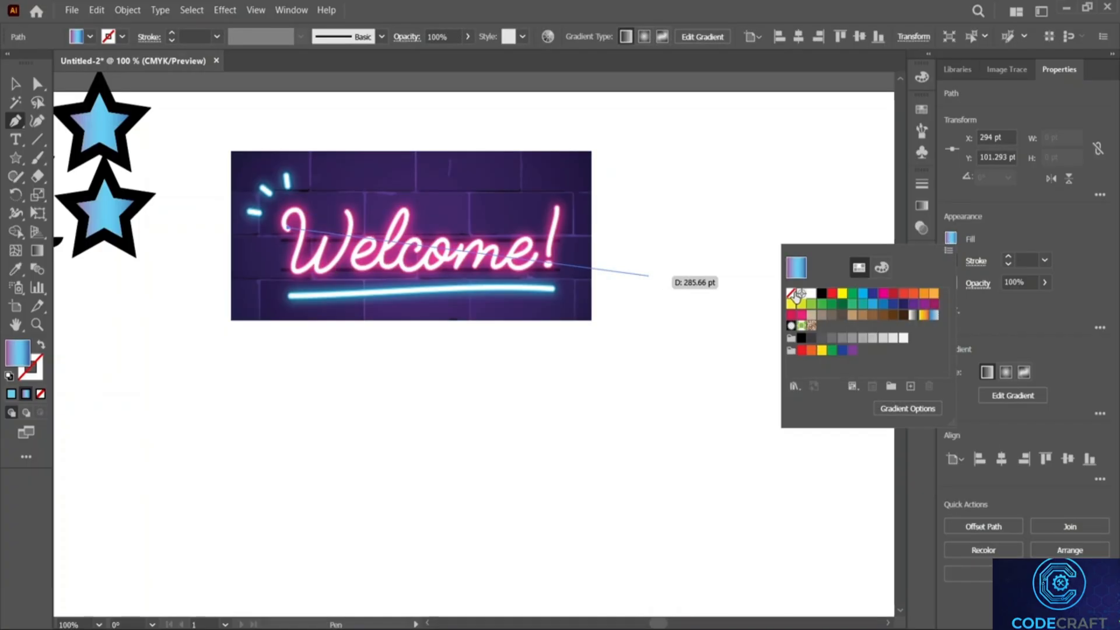
{"action": "left_click", "coordinate": [795, 294]}
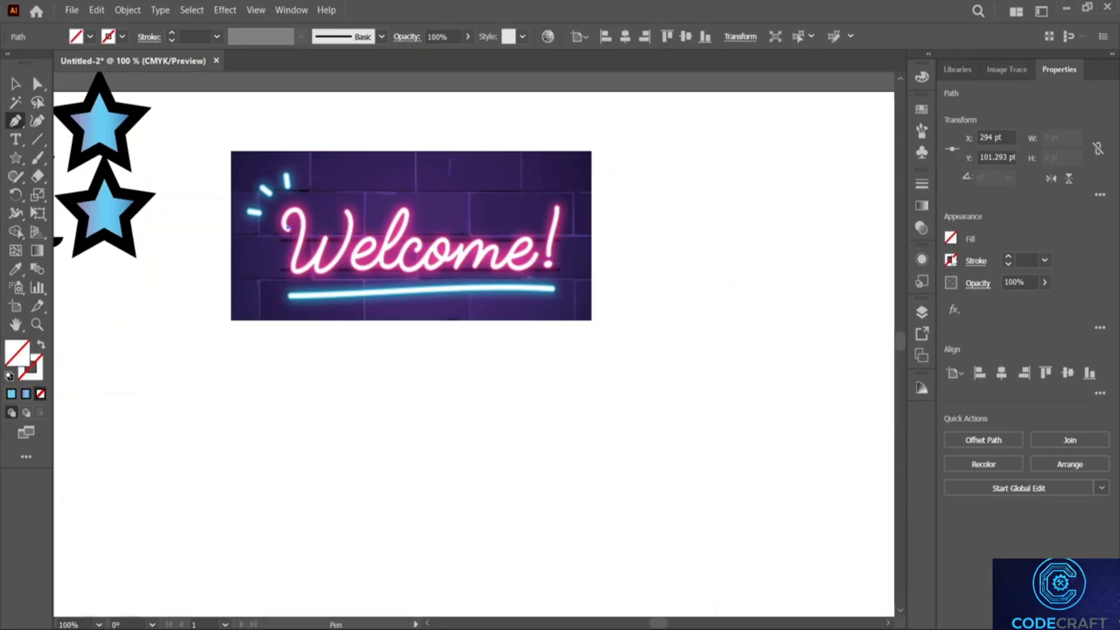
Set the path's stroke to a green swatch and draw its first curve along the curl at the upper-left end of the W.
{"action": "left_click", "coordinate": [952, 261]}
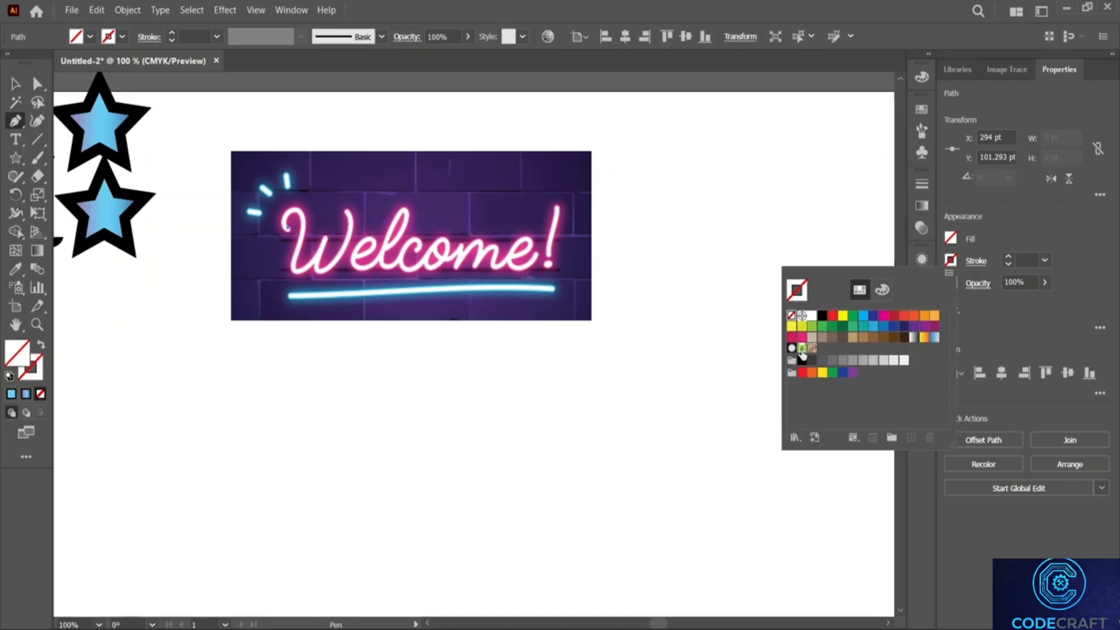
{"action": "left_click", "coordinate": [823, 330]}
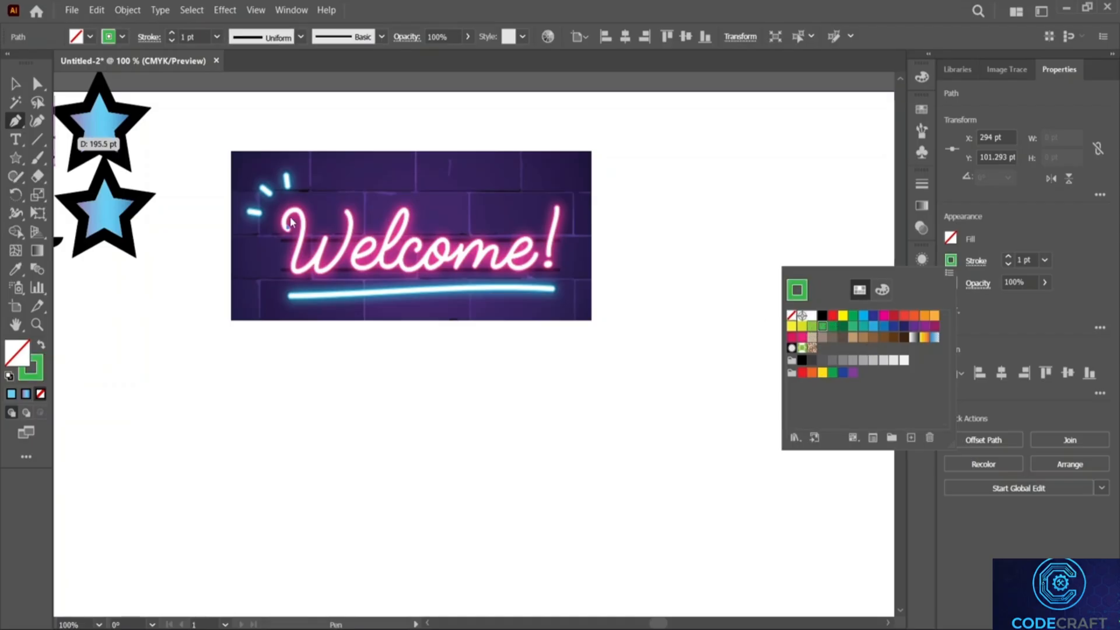
{"action": "left_click", "coordinate": [988, 240]}
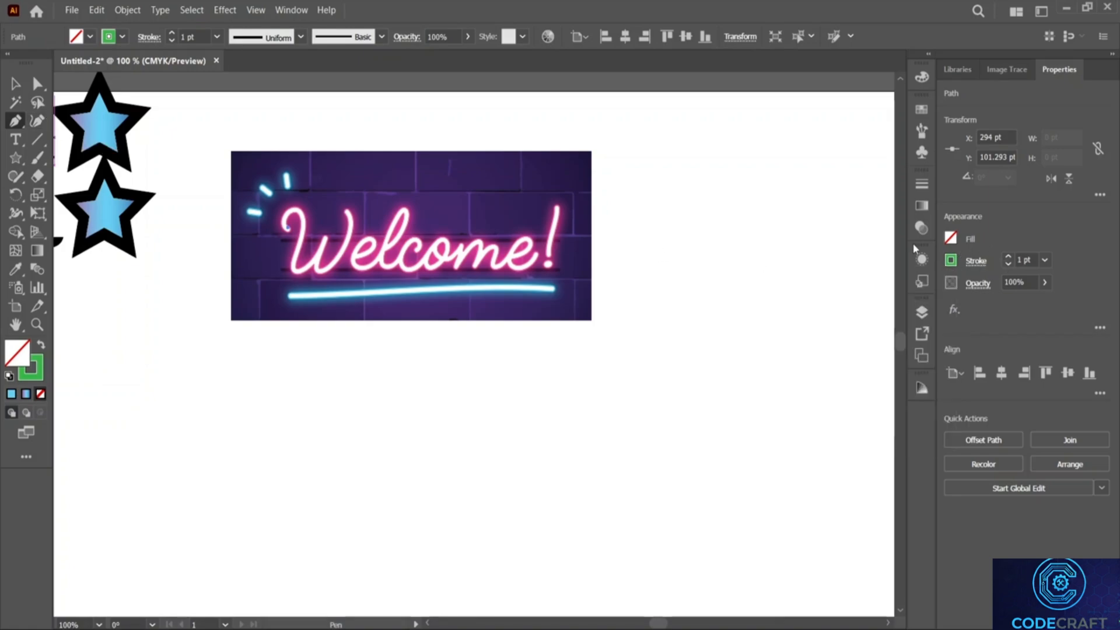
{"action": "left_click_drag", "start_coordinate": [287, 221], "coordinate": [297, 220]}
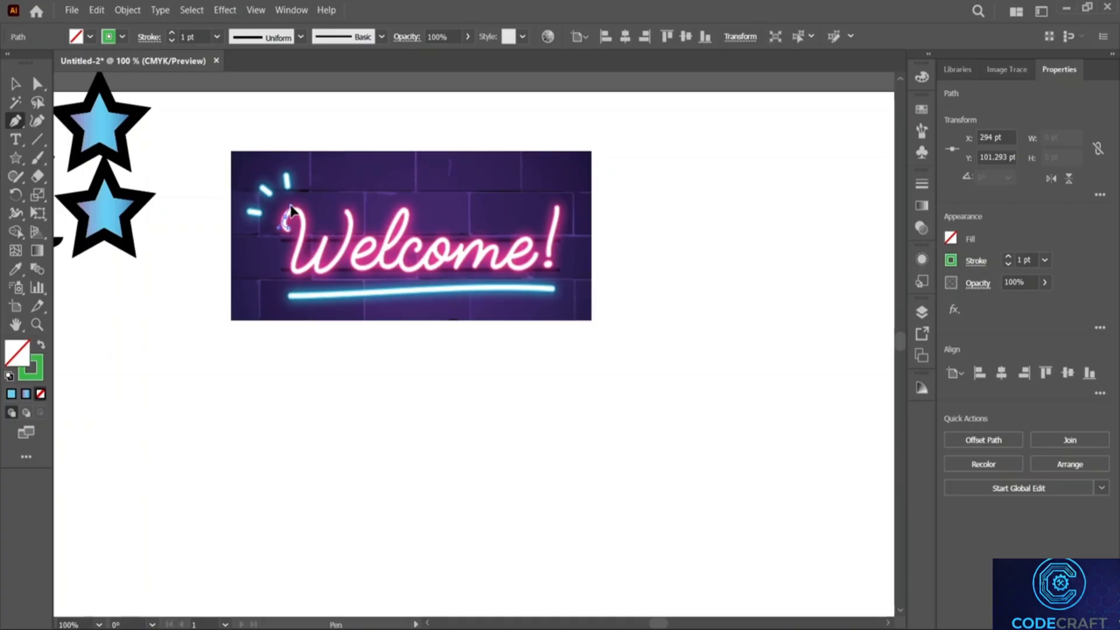
{"action": "left_click_drag", "start_coordinate": [288, 210], "coordinate": [290, 209]}
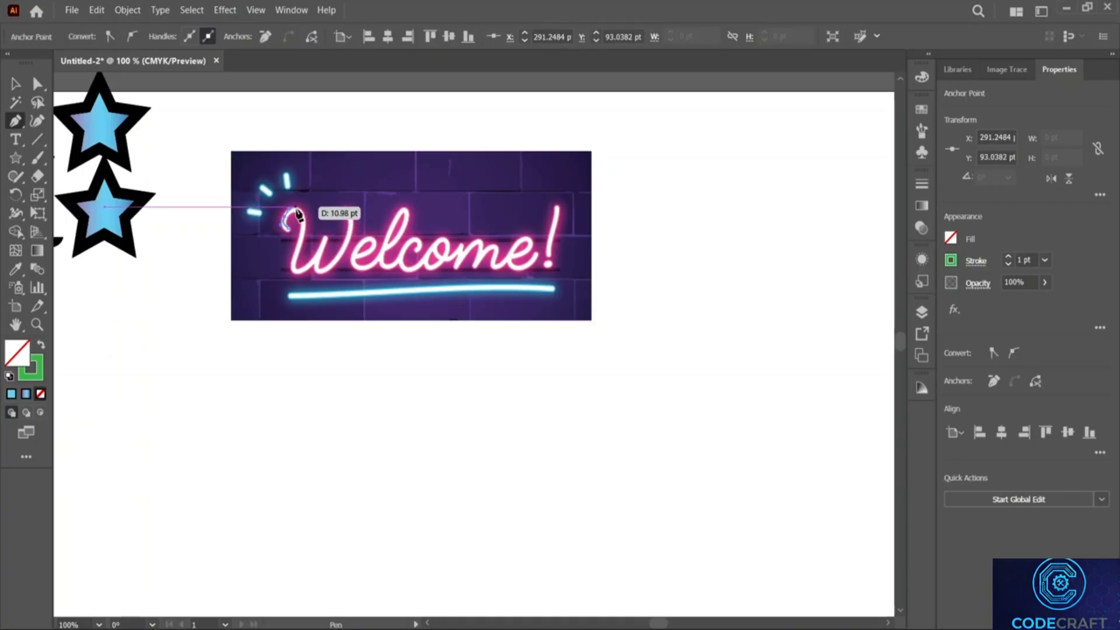
{"action": "left_click", "coordinate": [296, 209]}
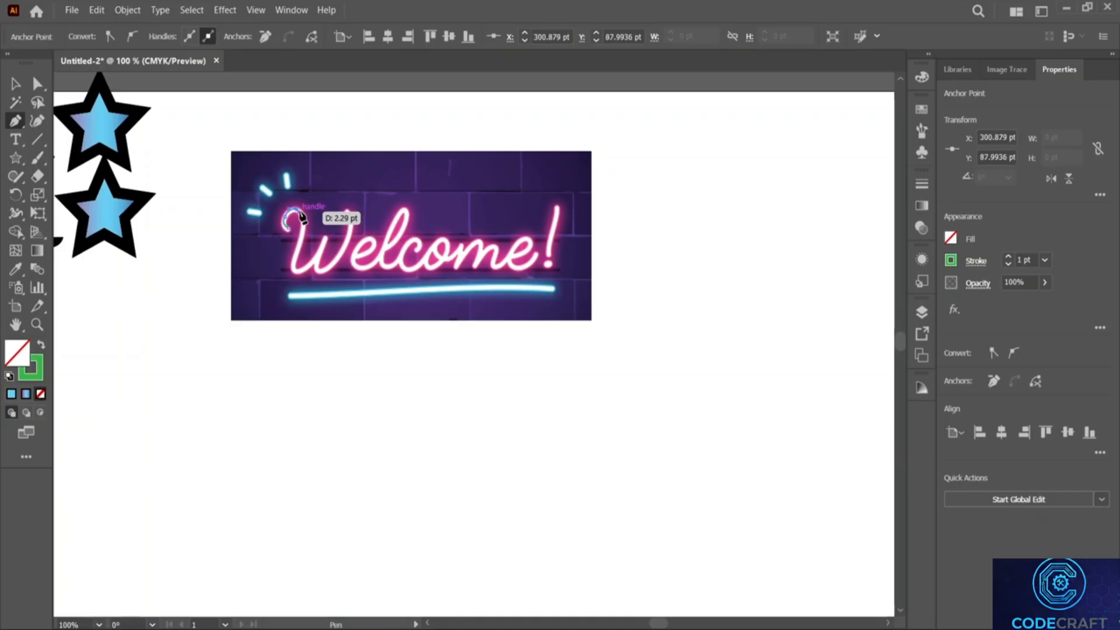
{"action": "key", "text": "ctrl+z"}
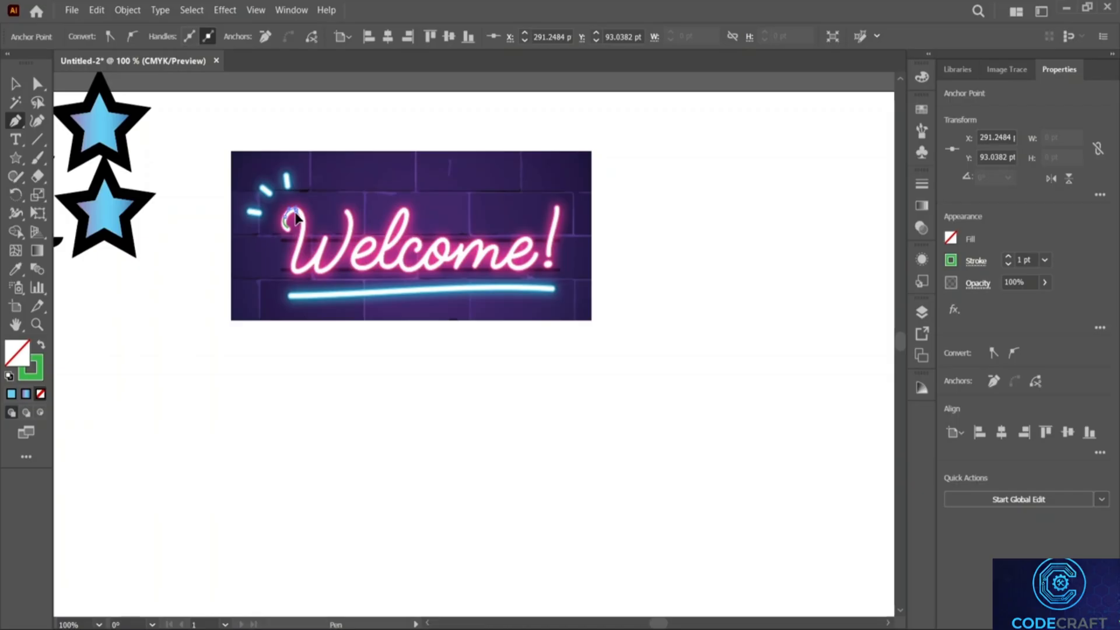
{"action": "left_click", "coordinate": [295, 209]}
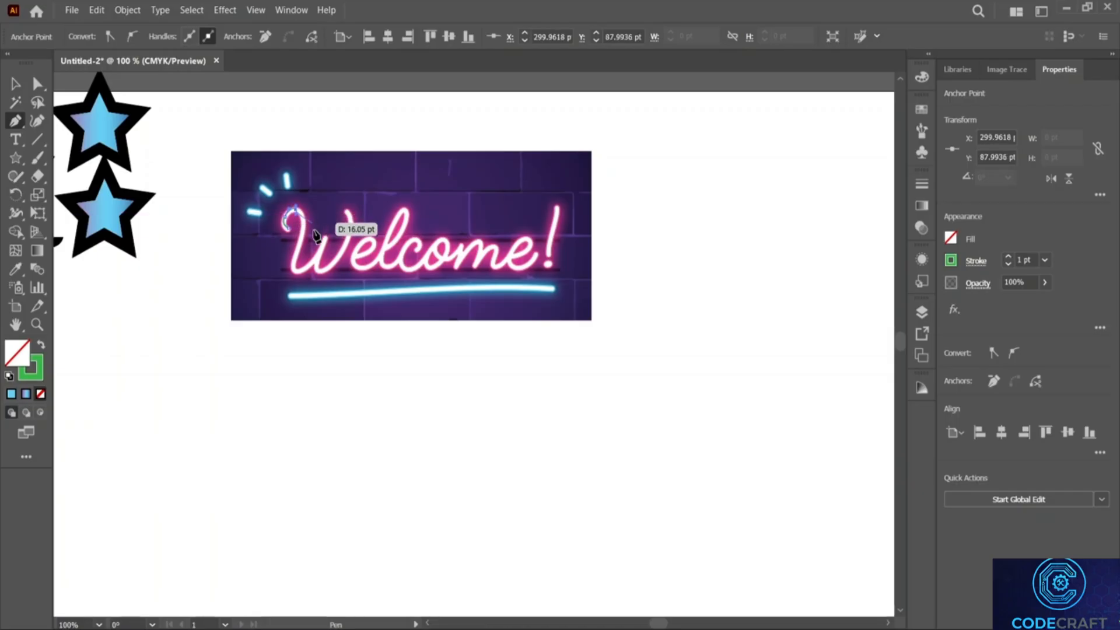
{"action": "key", "text": "ctrl+z"}
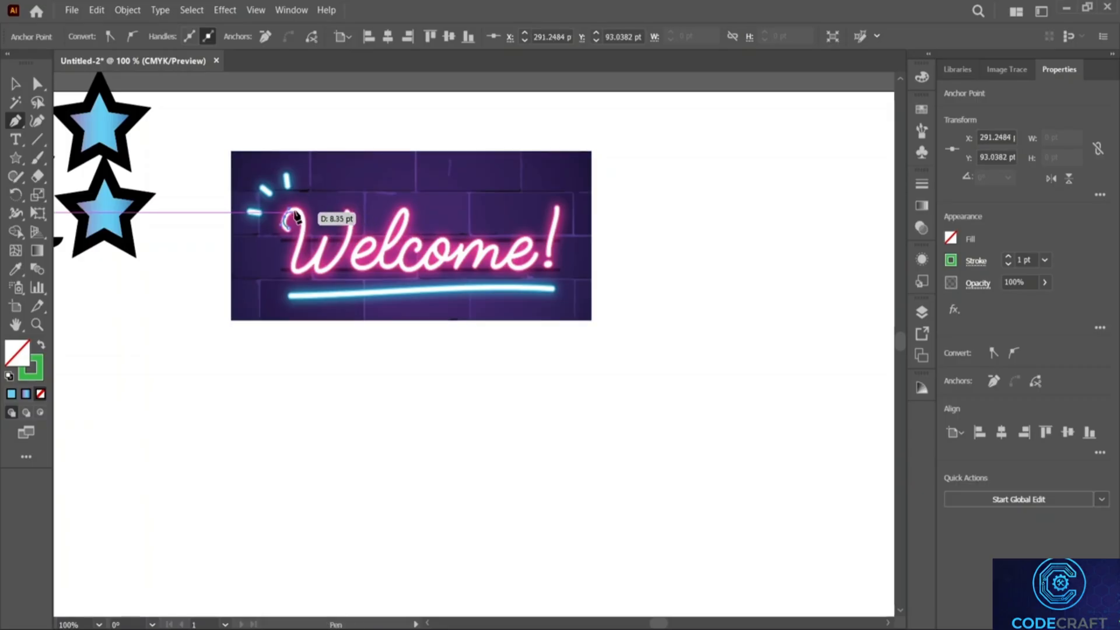
Continue the Pen path around the curl and down the first stroke of the W to its lower-left base.
{"action": "left_click_drag", "start_coordinate": [297, 215], "coordinate": [295, 256]}
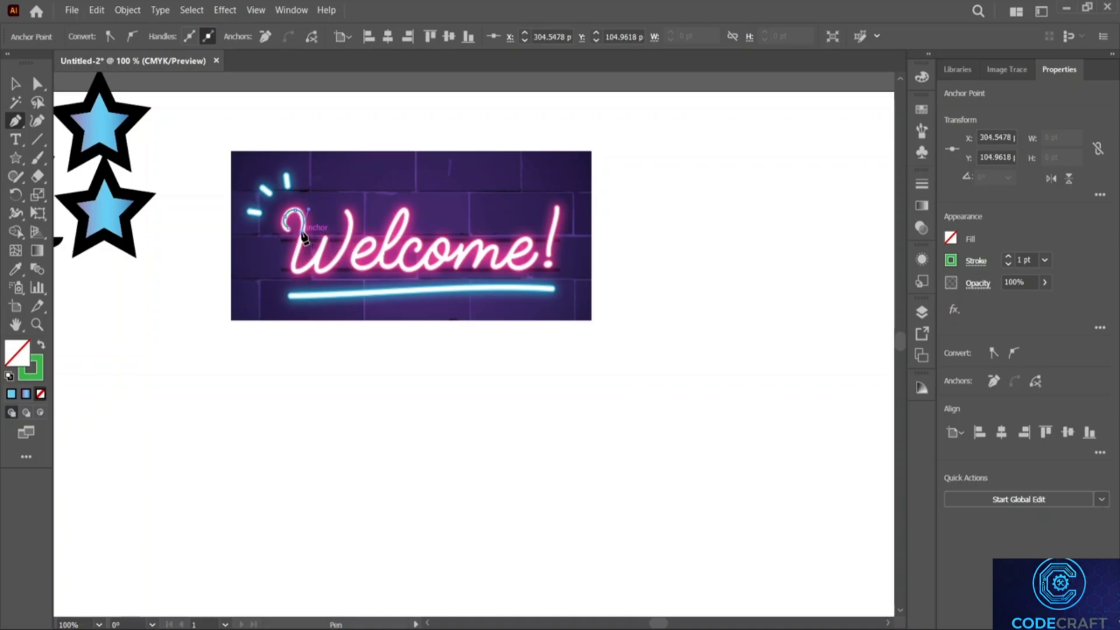
{"action": "left_click", "coordinate": [294, 270]}
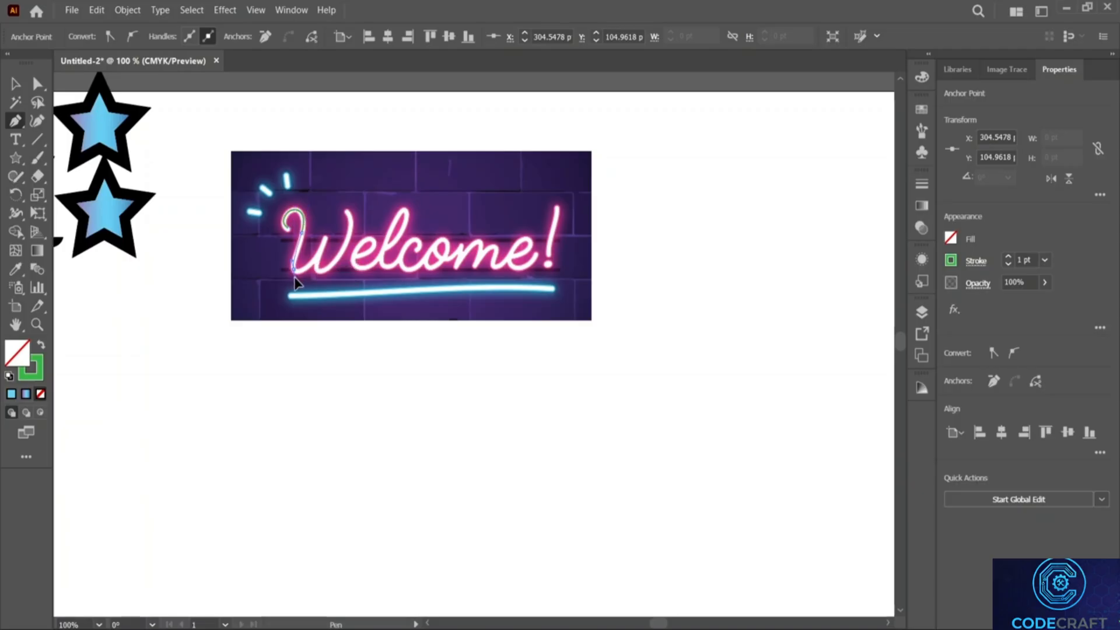
{"action": "mouse_move", "coordinate": [294, 279]}
{"action": "left_mouse_down"}
{"action": "mouse_move", "coordinate": [282, 254]}
{"action": "mouse_move", "coordinate": [296, 287]}
{"action": "left_mouse_up"}
{"action": "left_click_drag", "start_coordinate": [292, 279], "coordinate": [293, 280]}
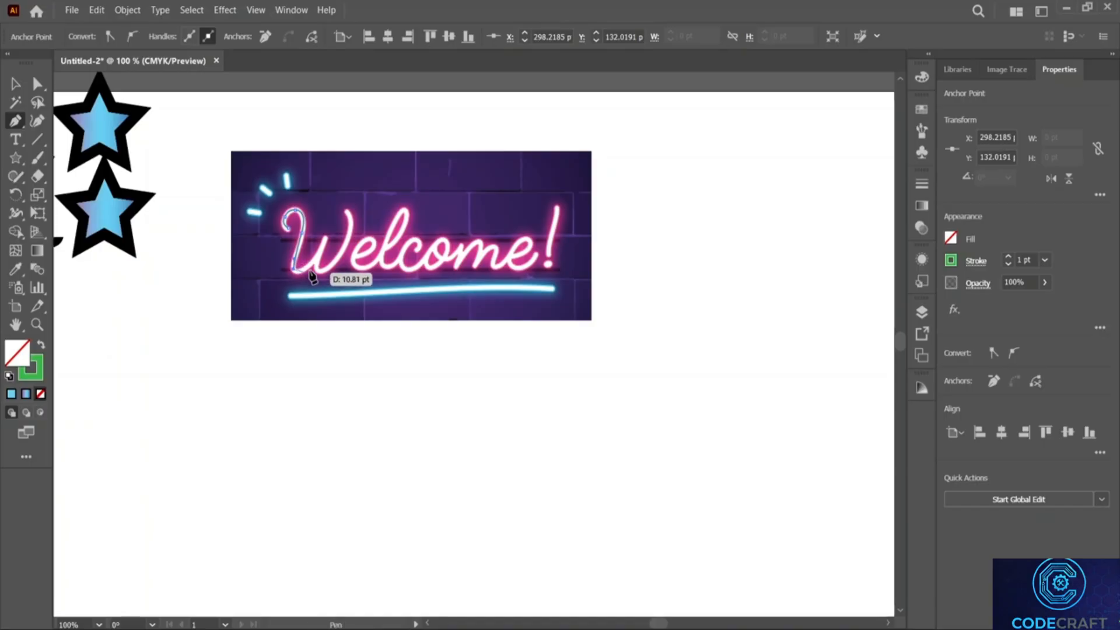
Trace the rest of the W over its middle peak, around the second base and up the right arm to its upper end.
{"action": "left_click_drag", "start_coordinate": [325, 241], "coordinate": [333, 205]}
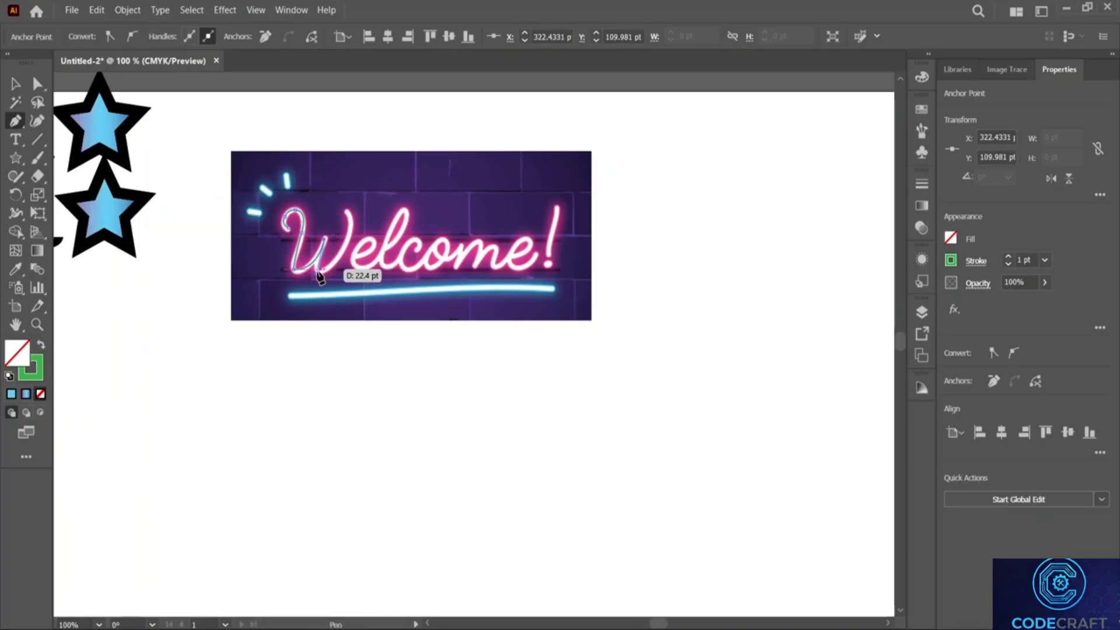
{"action": "left_click_drag", "start_coordinate": [325, 245], "coordinate": [322, 278]}
{"action": "left_click", "coordinate": [322, 278]}
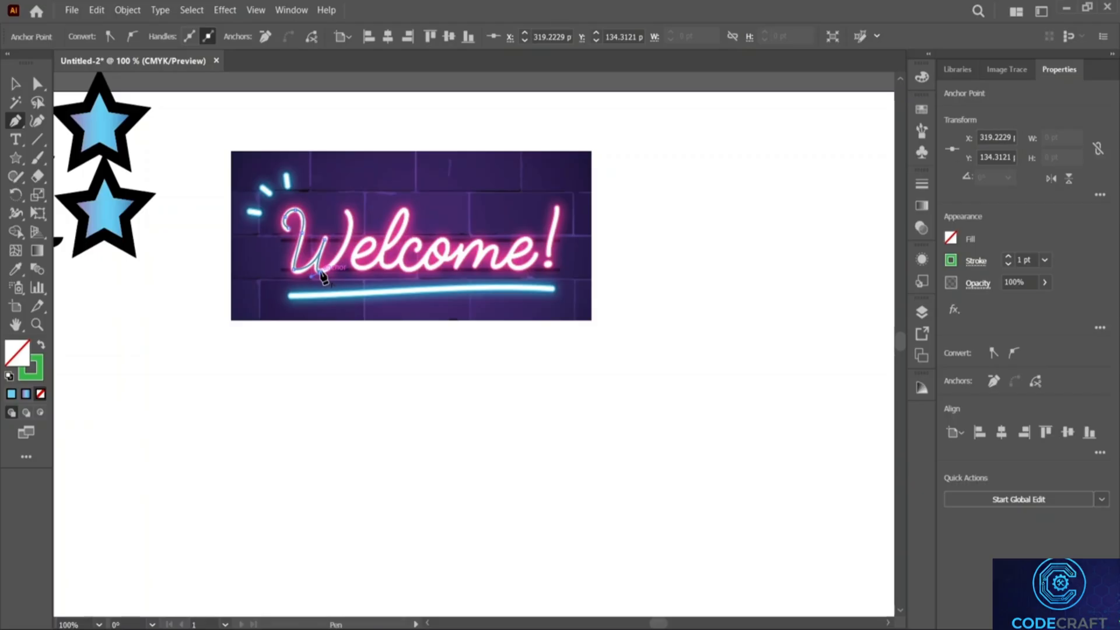
{"action": "left_click_drag", "start_coordinate": [347, 212], "coordinate": [328, 182]}
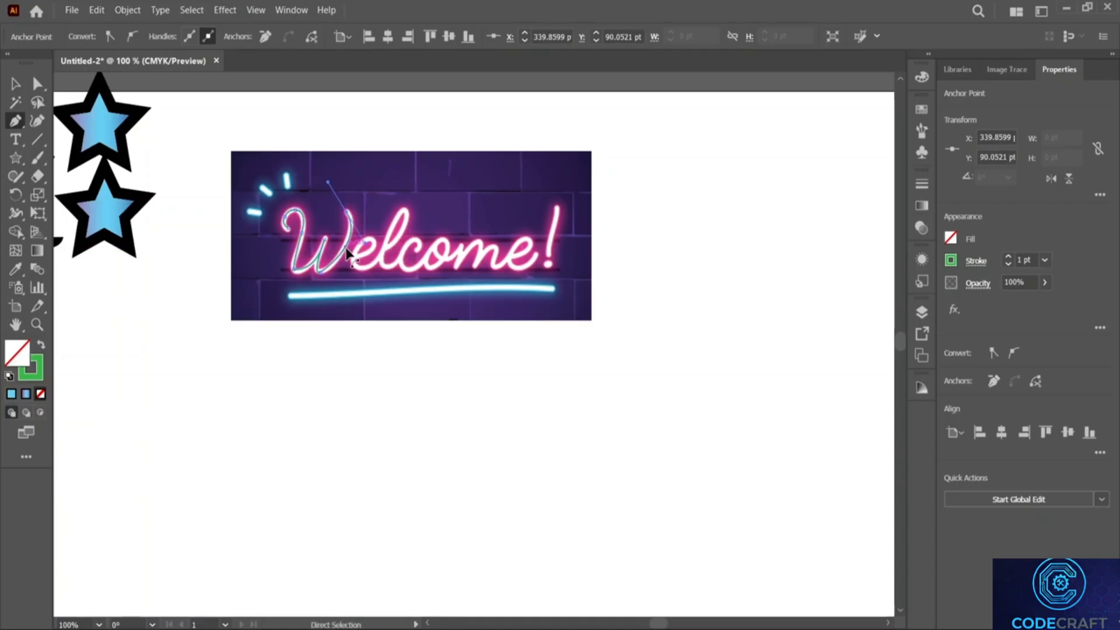
{"action": "key", "text": "ctrl+z"}
{"action": "left_click_drag", "start_coordinate": [343, 254], "coordinate": [350, 236]}
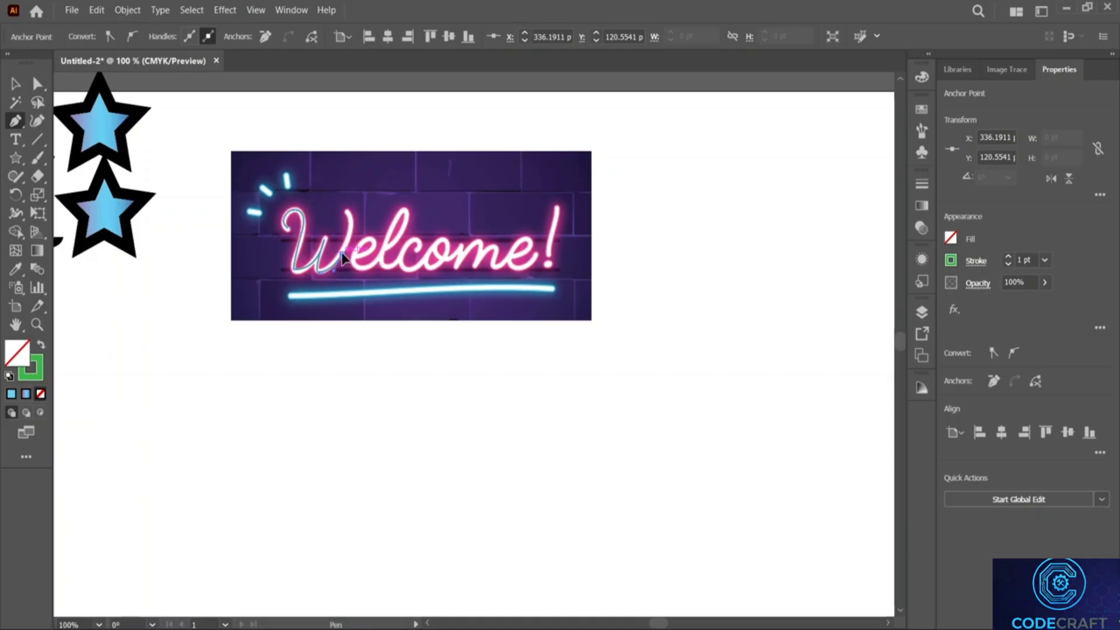
{"action": "left_click", "coordinate": [346, 216], "text": "ctrl"}
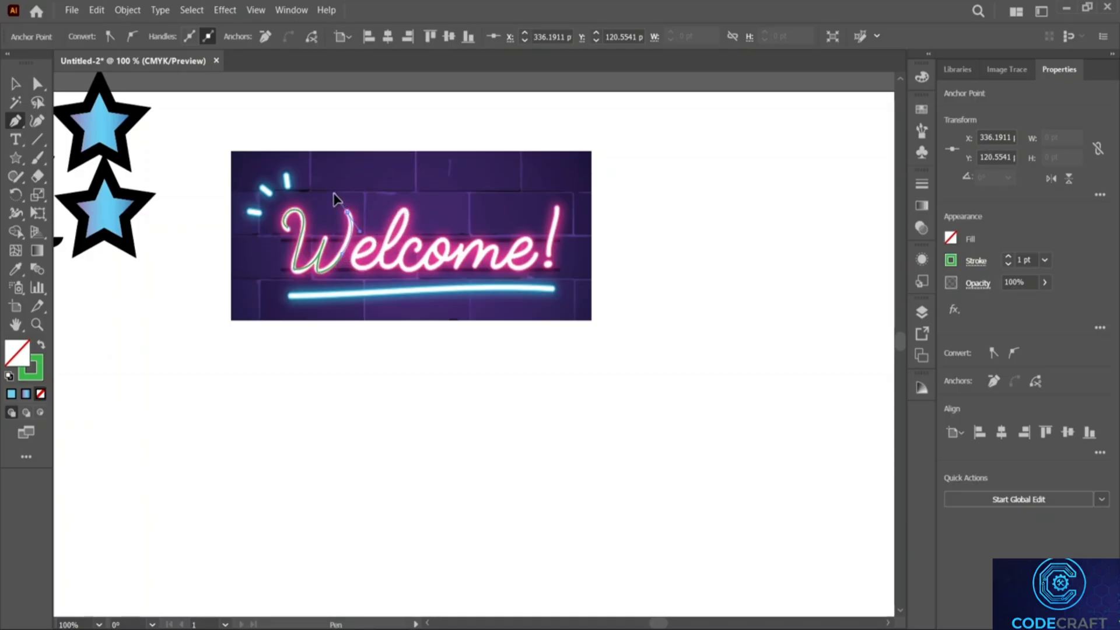
{"action": "left_click_drag", "start_coordinate": [336, 194], "coordinate": [337, 193]}
{"action": "left_click", "coordinate": [347, 213]}
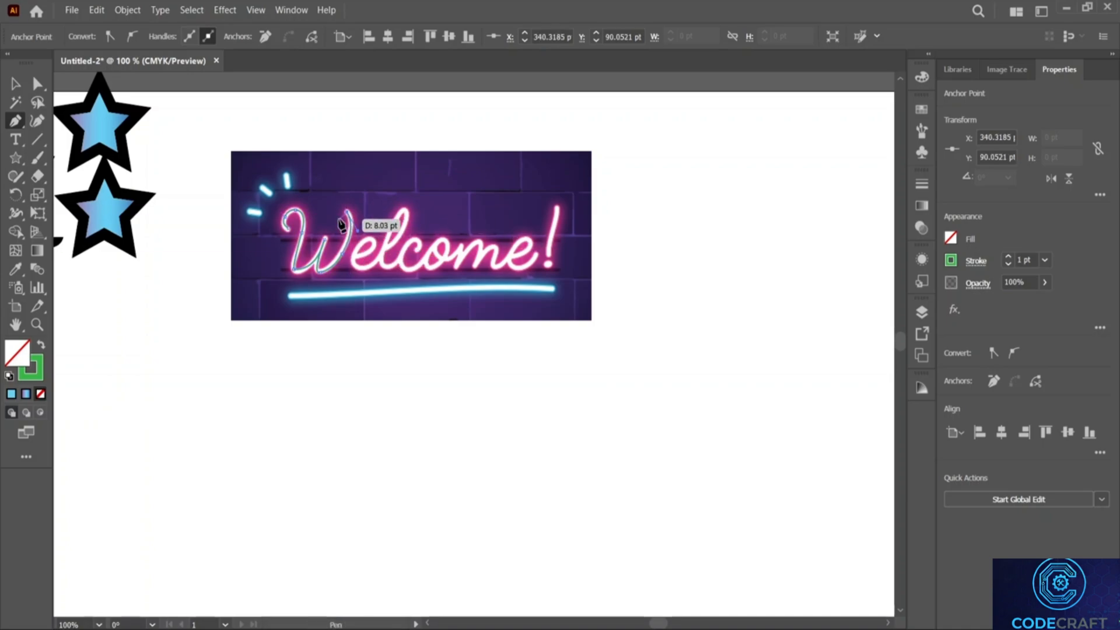
Move the finished W path below the image to check its shape, and place it back over the lettering.
{"action": "key", "text": "v"}
{"action": "left_click_drag", "start_coordinate": [330, 264], "coordinate": [322, 421]}
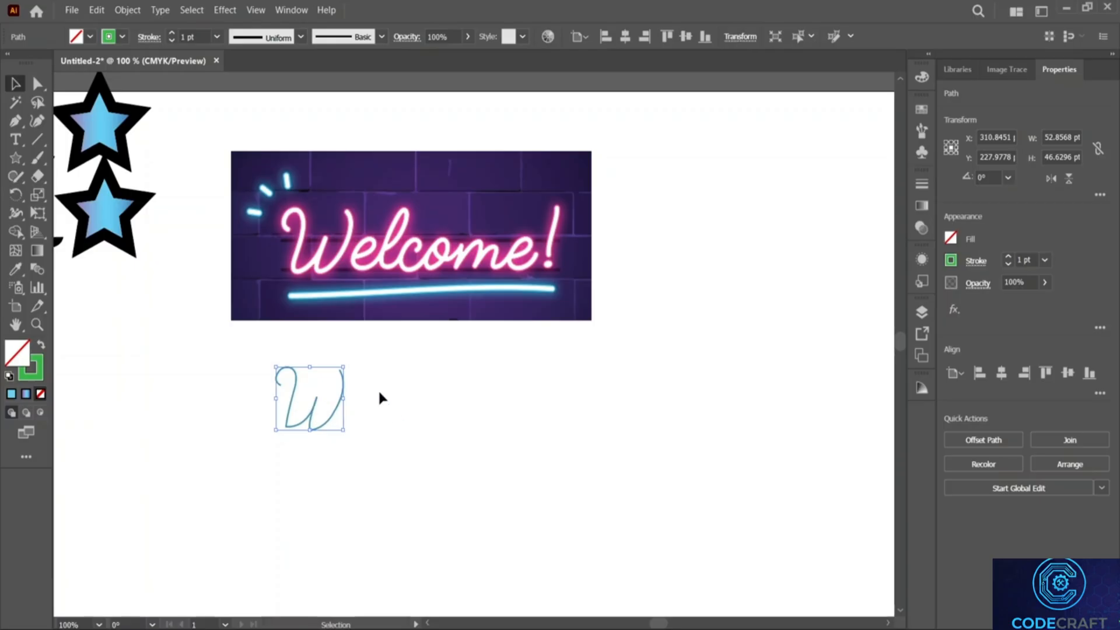
{"action": "left_click_drag", "start_coordinate": [349, 420], "coordinate": [357, 264]}
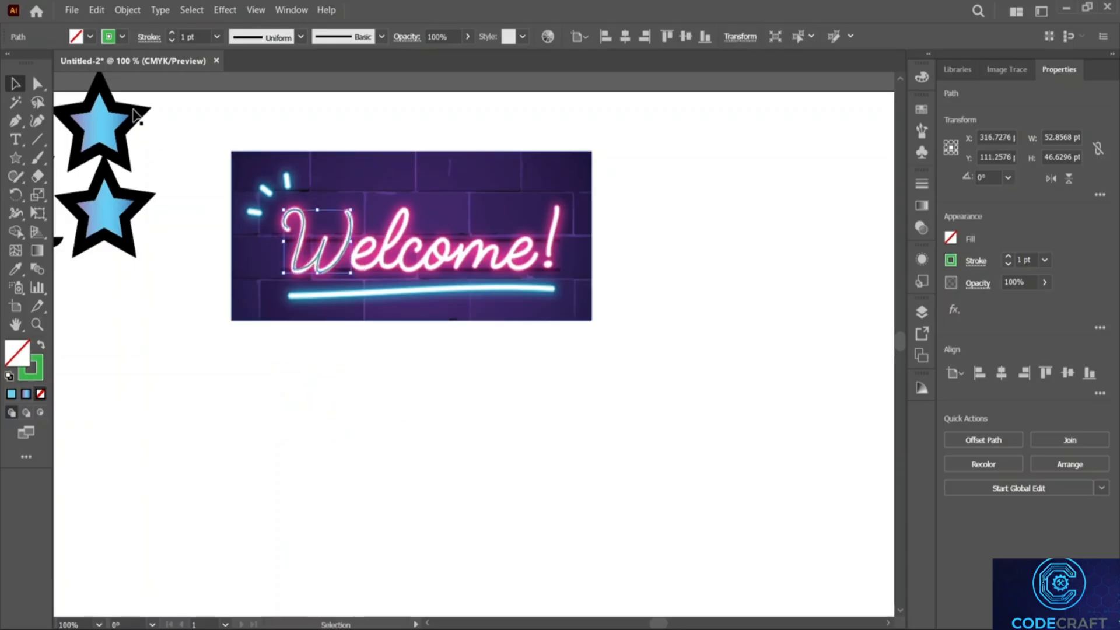
Trace the e of Welcome! with a new Pen path from its crossbar, over the loop, around the left side to the exit stroke.
{"action": "left_click", "coordinate": [16, 121]}
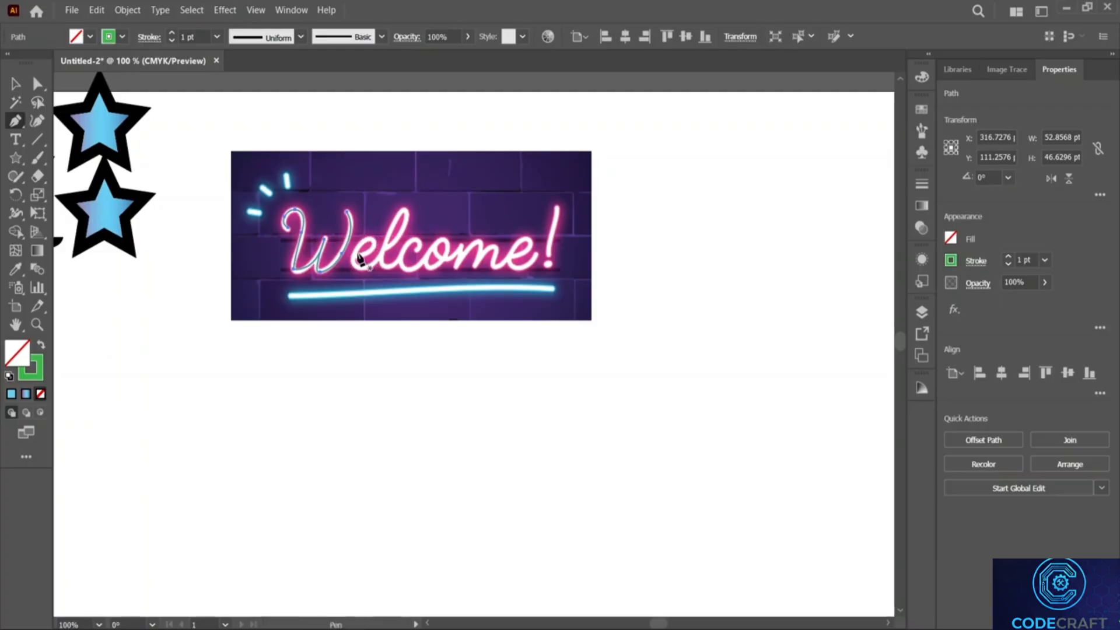
{"action": "mouse_move", "coordinate": [354, 257]}
{"action": "left_mouse_down"}
{"action": "mouse_move", "coordinate": [376, 248]}
{"action": "mouse_move", "coordinate": [374, 226]}
{"action": "mouse_move", "coordinate": [356, 261]}
{"action": "left_mouse_up"}
{"action": "left_click", "coordinate": [375, 243]}
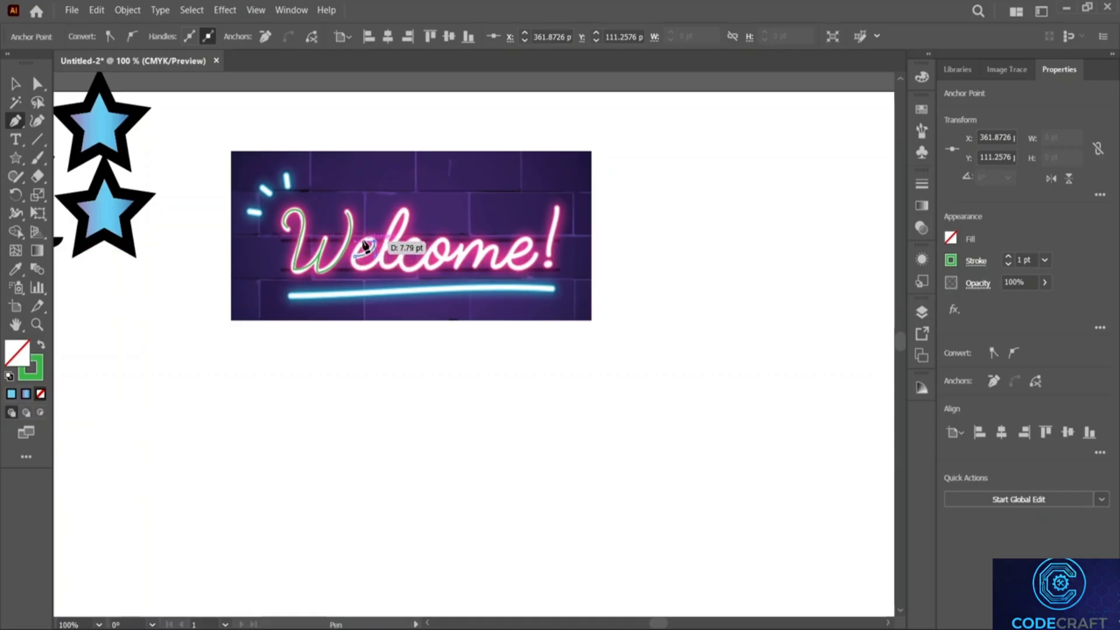
{"action": "left_click_drag", "start_coordinate": [351, 257], "coordinate": [333, 287]}
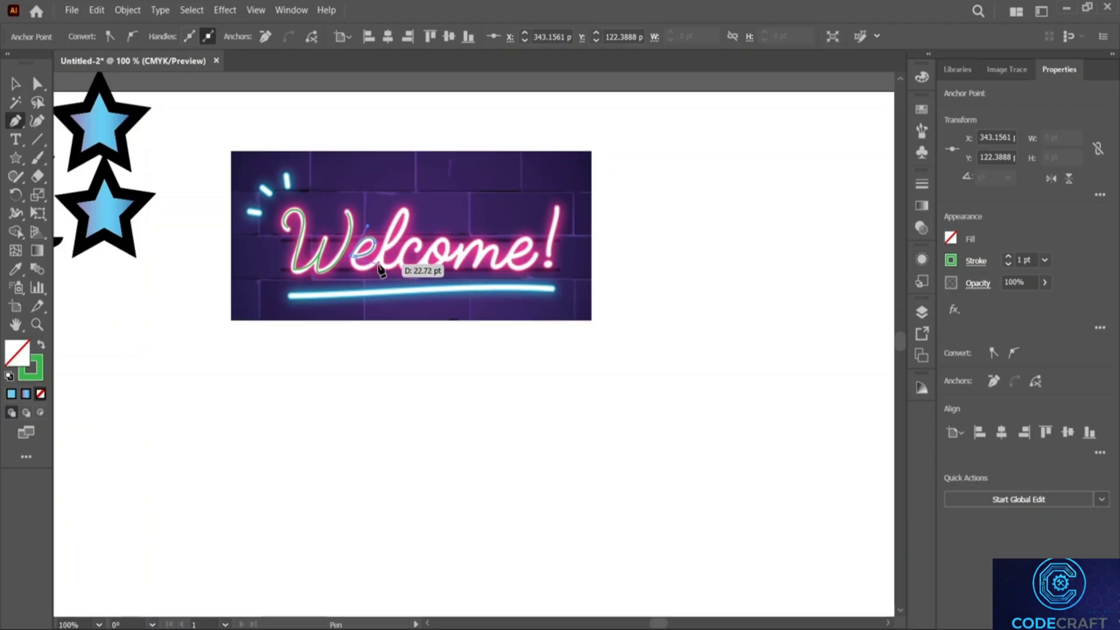
{"action": "left_click_drag", "start_coordinate": [379, 259], "coordinate": [407, 248]}
{"action": "left_click_drag", "start_coordinate": [404, 244], "coordinate": [406, 238]}
{"action": "left_click", "coordinate": [379, 260]}
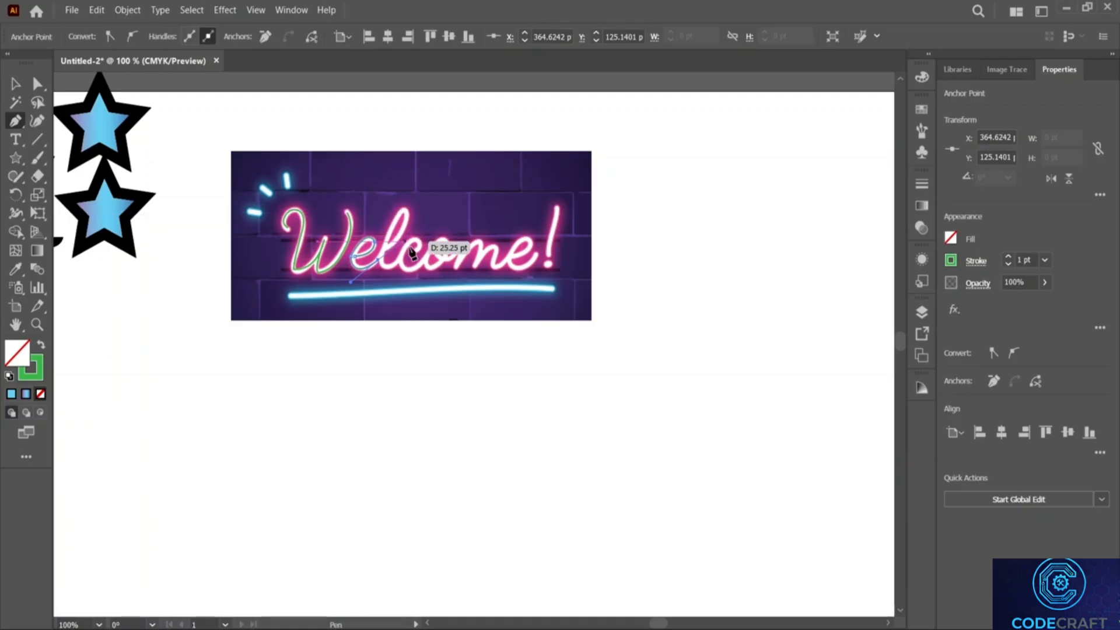
Extend the path from the e along the connecting stroke and up to the top of the l.
{"action": "left_click", "coordinate": [389, 252]}
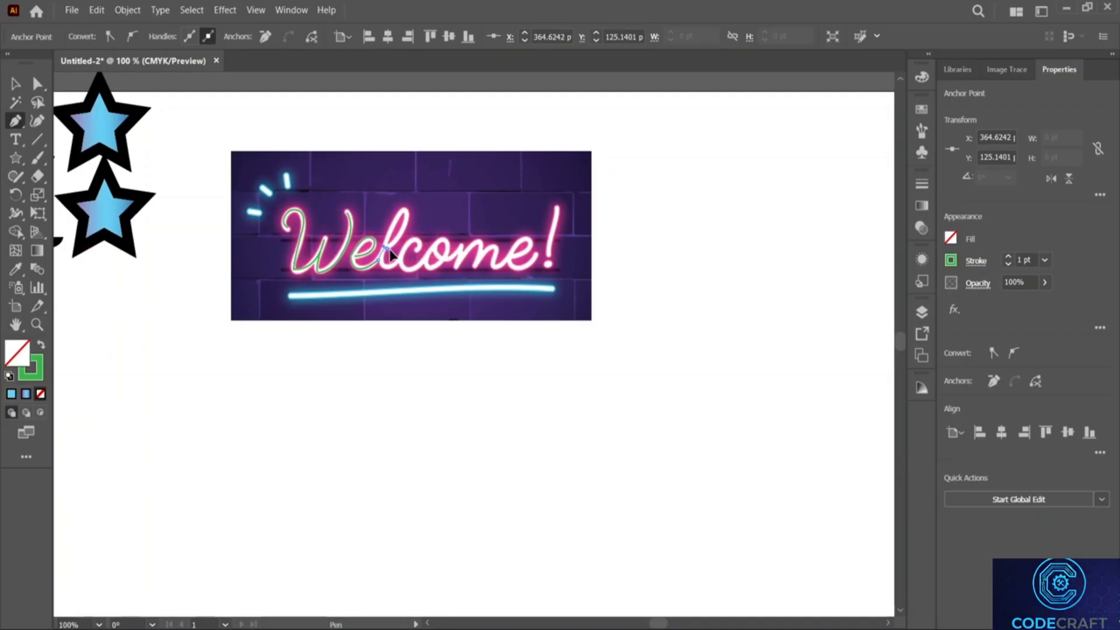
{"action": "left_click_drag", "start_coordinate": [389, 248], "coordinate": [386, 247]}
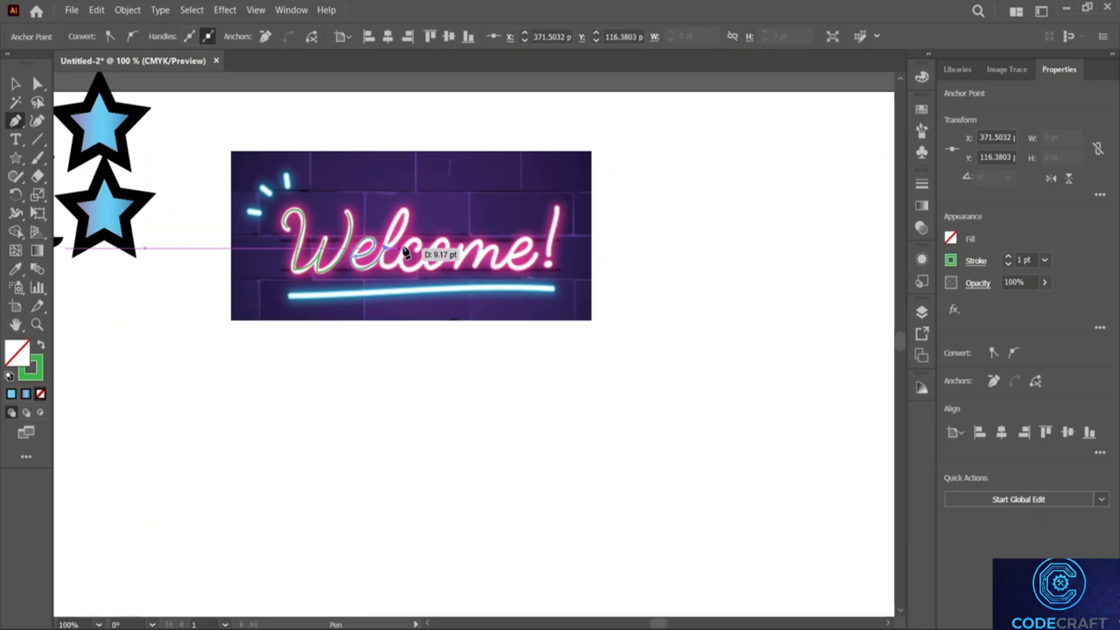
{"action": "left_click_drag", "start_coordinate": [407, 217], "coordinate": [404, 202]}
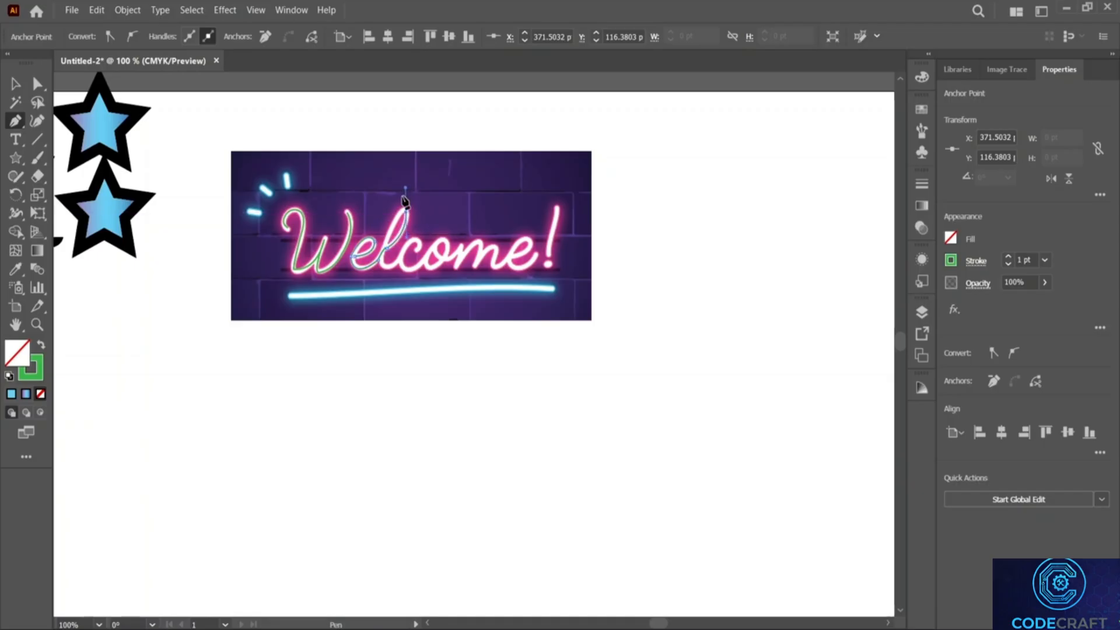
{"action": "left_click", "coordinate": [406, 212]}
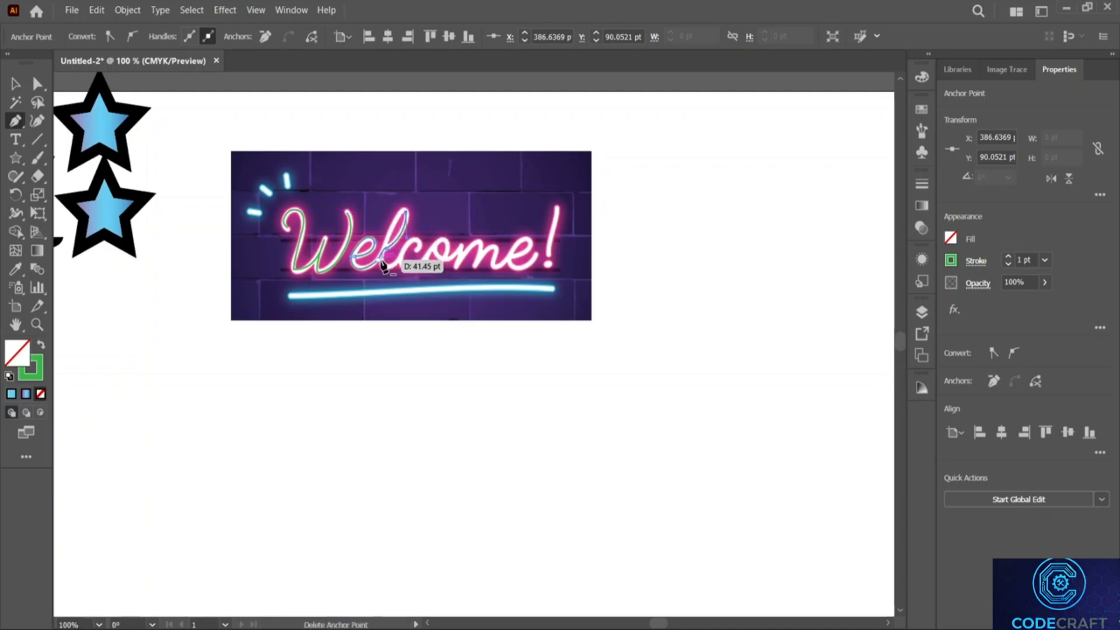
Trace the l back down its stem and around its base towards the c.
{"action": "left_click_drag", "start_coordinate": [381, 260], "coordinate": [380, 286]}
{"action": "left_click_drag", "start_coordinate": [370, 324], "coordinate": [362, 325]}
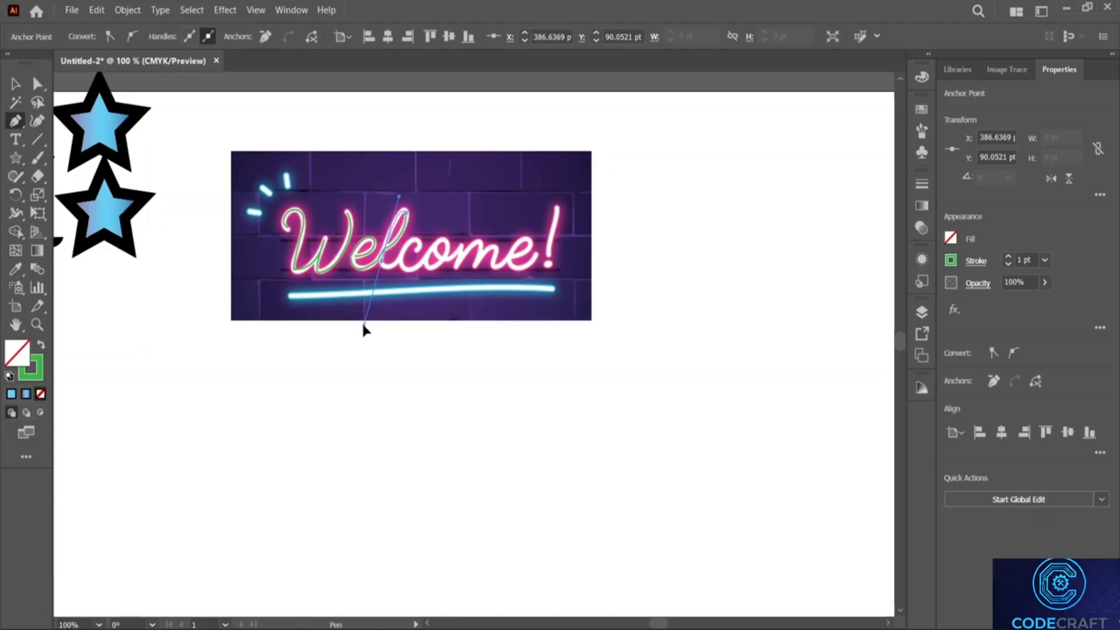
{"action": "left_click", "coordinate": [380, 261]}
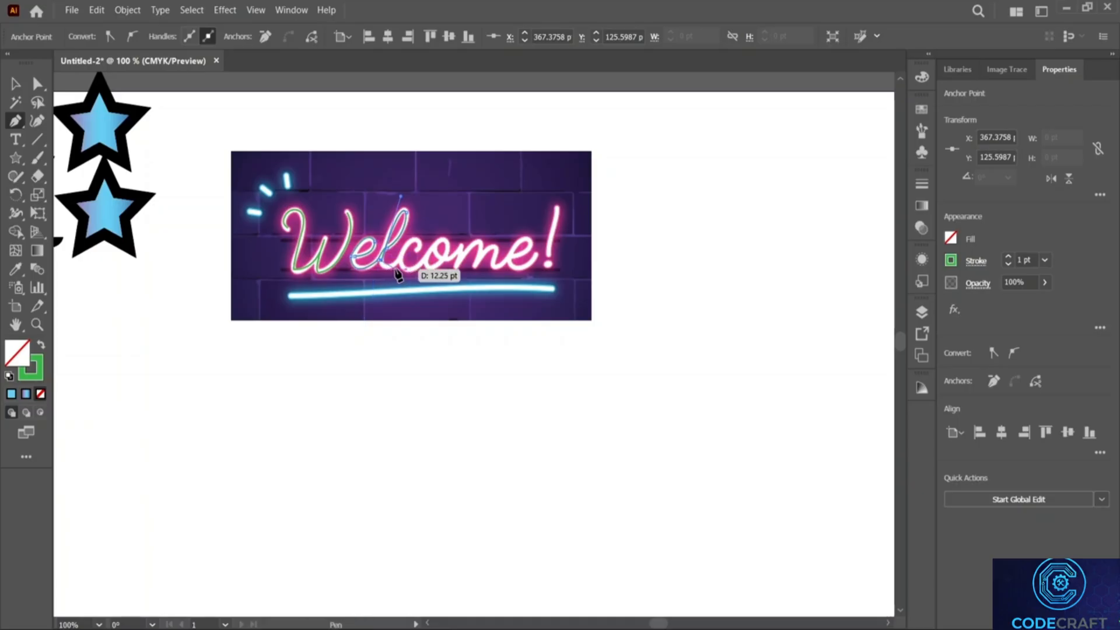
{"action": "left_click", "coordinate": [398, 262]}
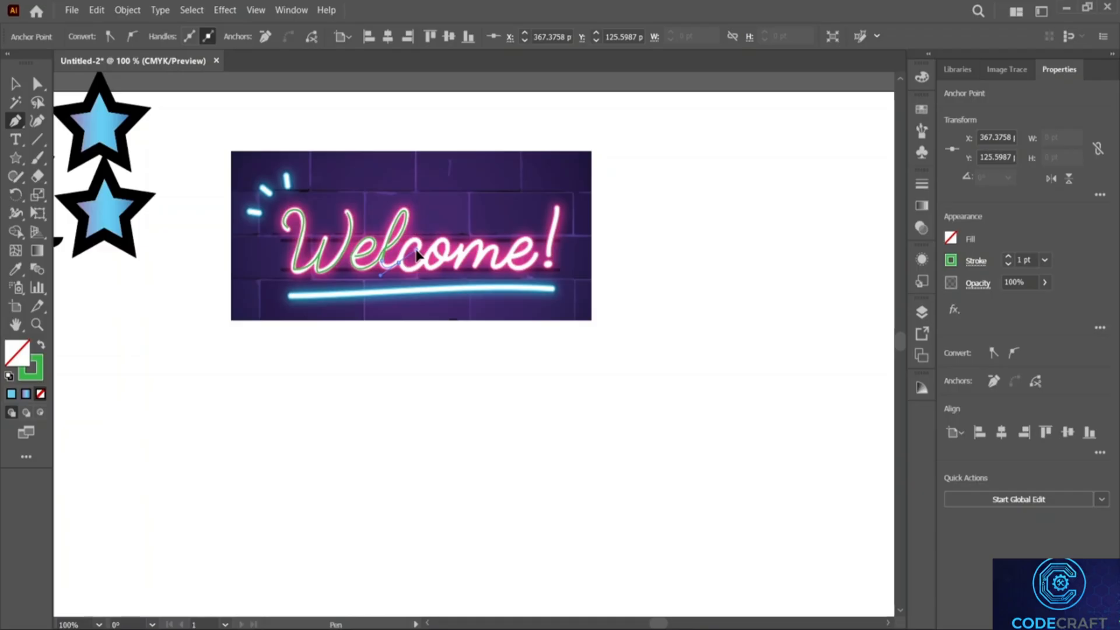
{"action": "left_click", "coordinate": [403, 261]}
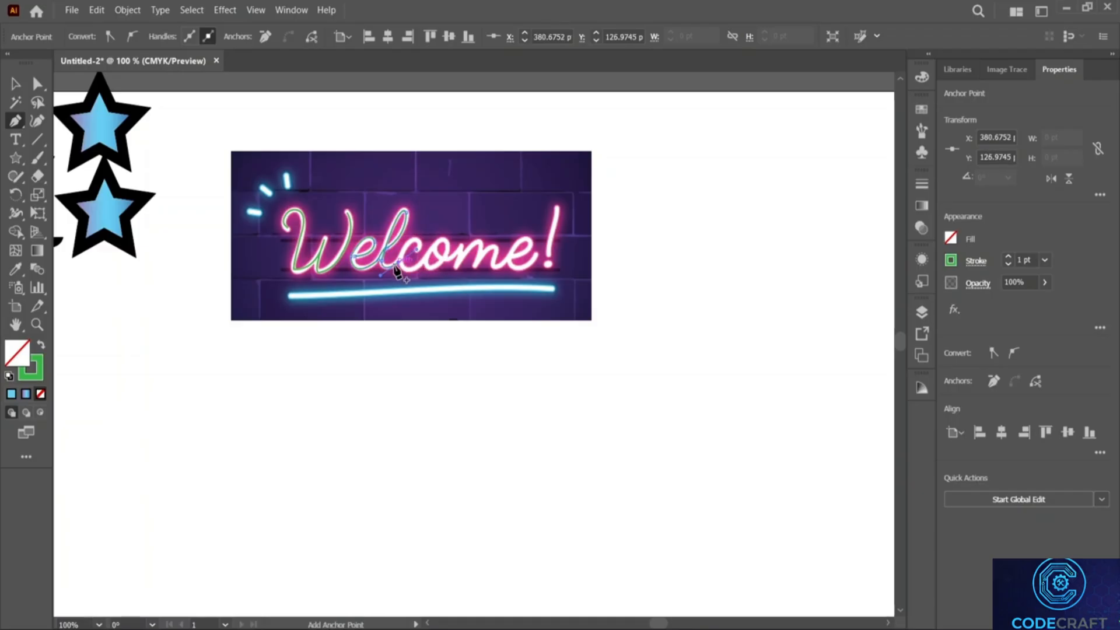
Trace the upper hook of the c in Welcome! with the Pen tool and end the path.
{"action": "key", "text": "z"}
{"action": "left_click", "coordinate": [417, 252]}
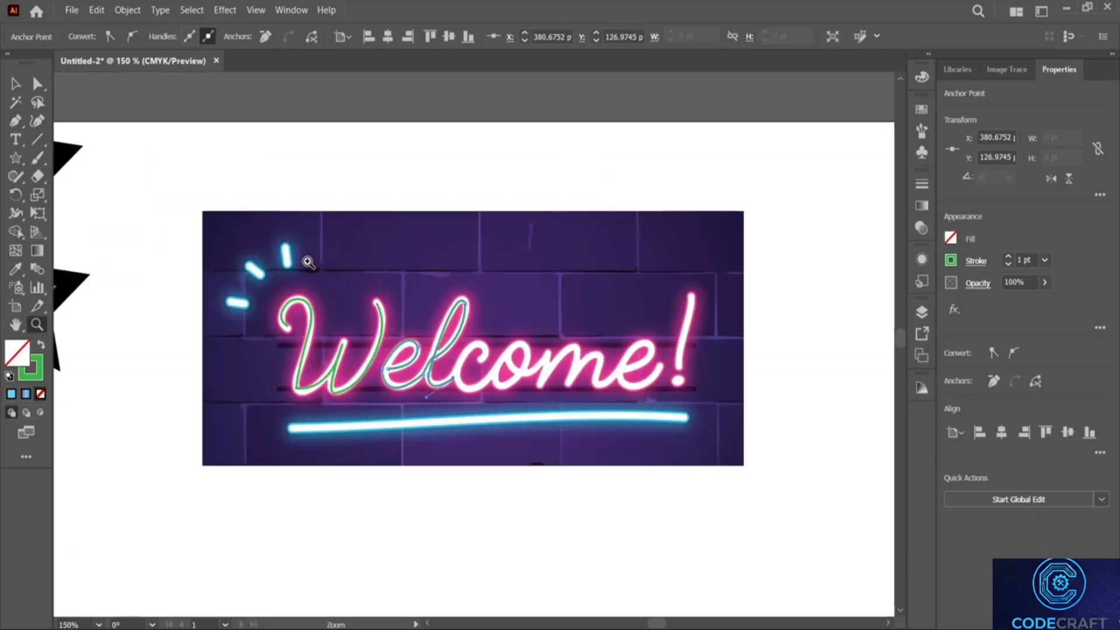
{"action": "left_click", "coordinate": [16, 120]}
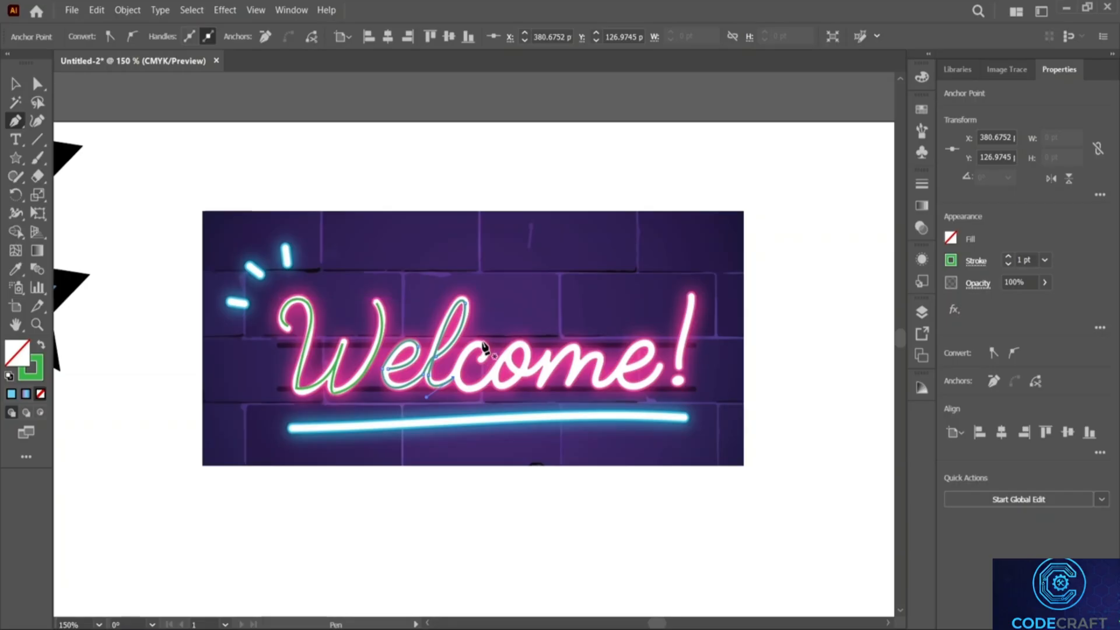
{"action": "left_click_drag", "start_coordinate": [455, 383], "coordinate": [481, 348]}
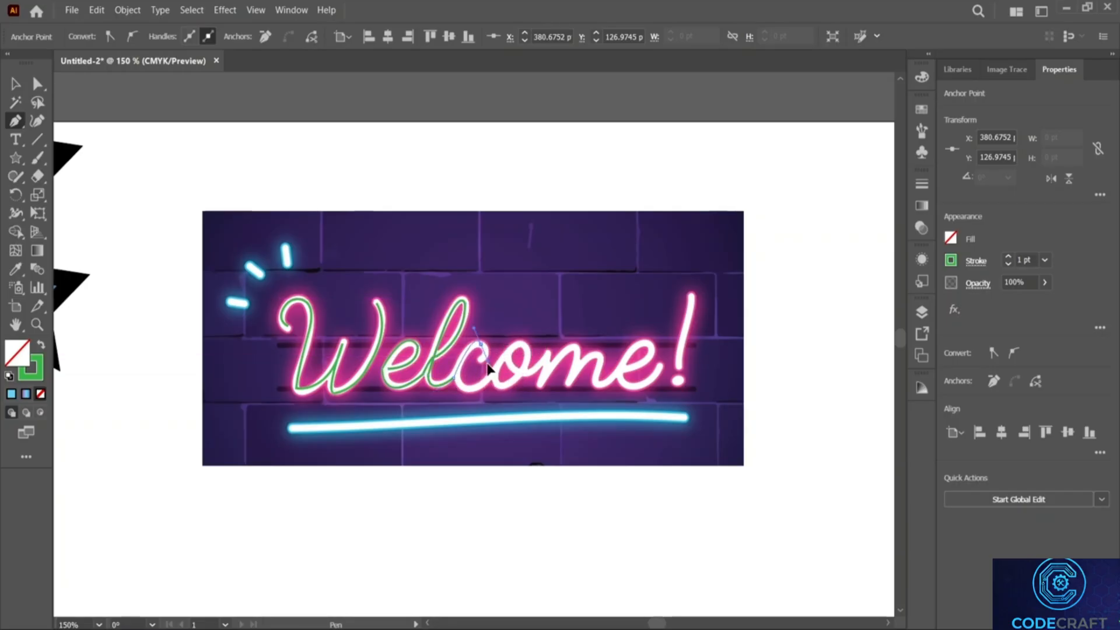
{"action": "left_click_drag", "start_coordinate": [478, 357], "coordinate": [482, 366]}
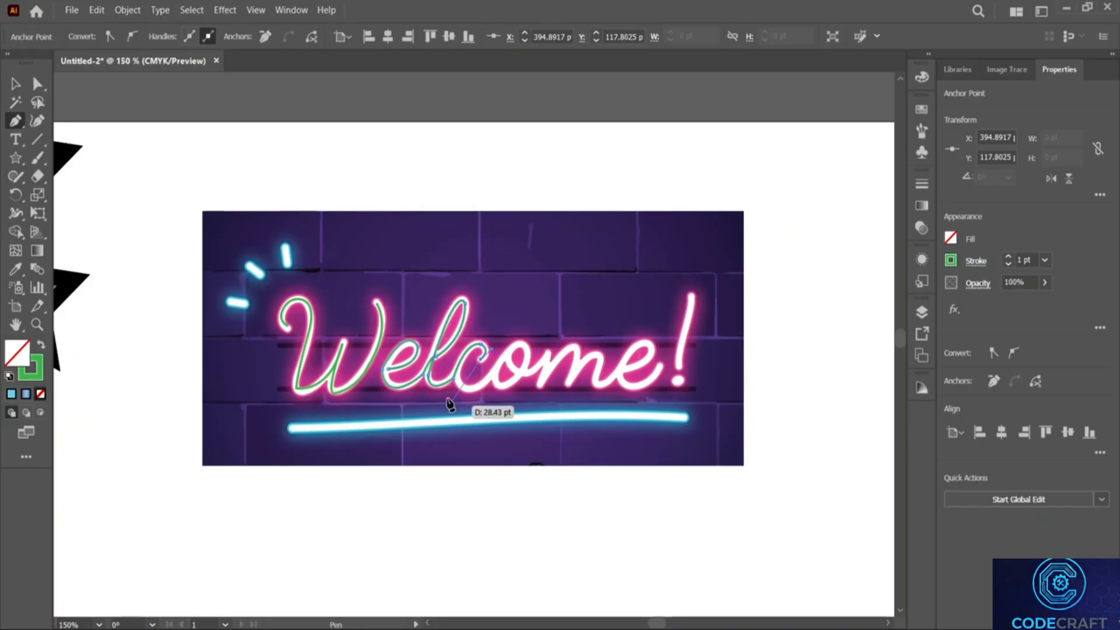
{"action": "key", "text": "v"}
{"action": "key", "text": "p"}
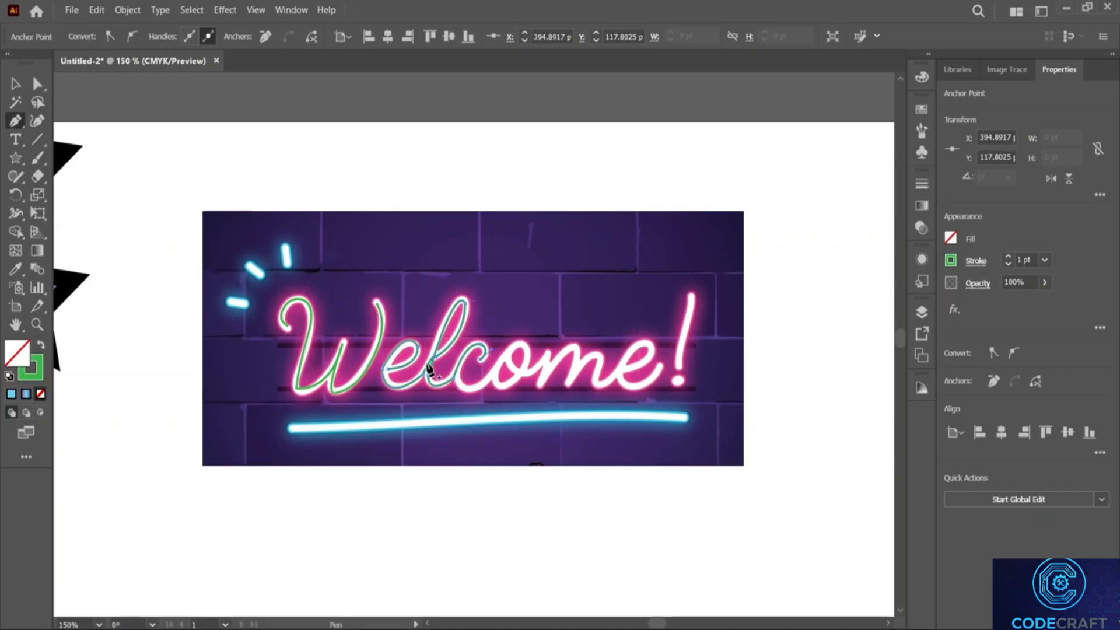
Trace the lower curve of the c with a new Pen path, from its left side to its base.
{"action": "left_click", "coordinate": [457, 378]}
{"action": "left_click_drag", "start_coordinate": [464, 388], "coordinate": [471, 389]}
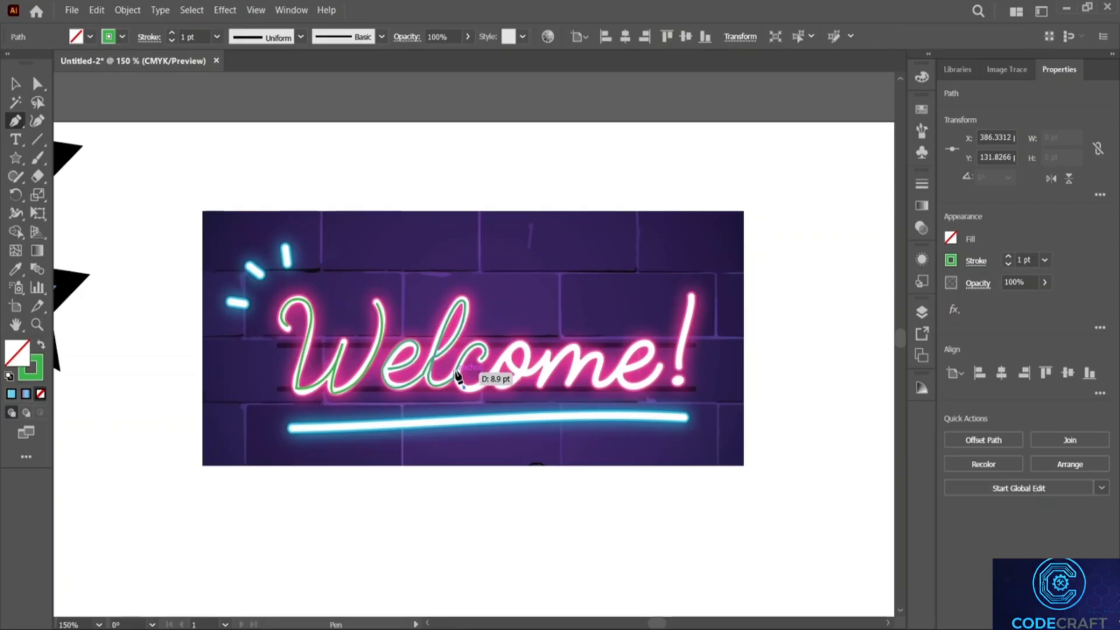
{"action": "left_click", "coordinate": [455, 371]}
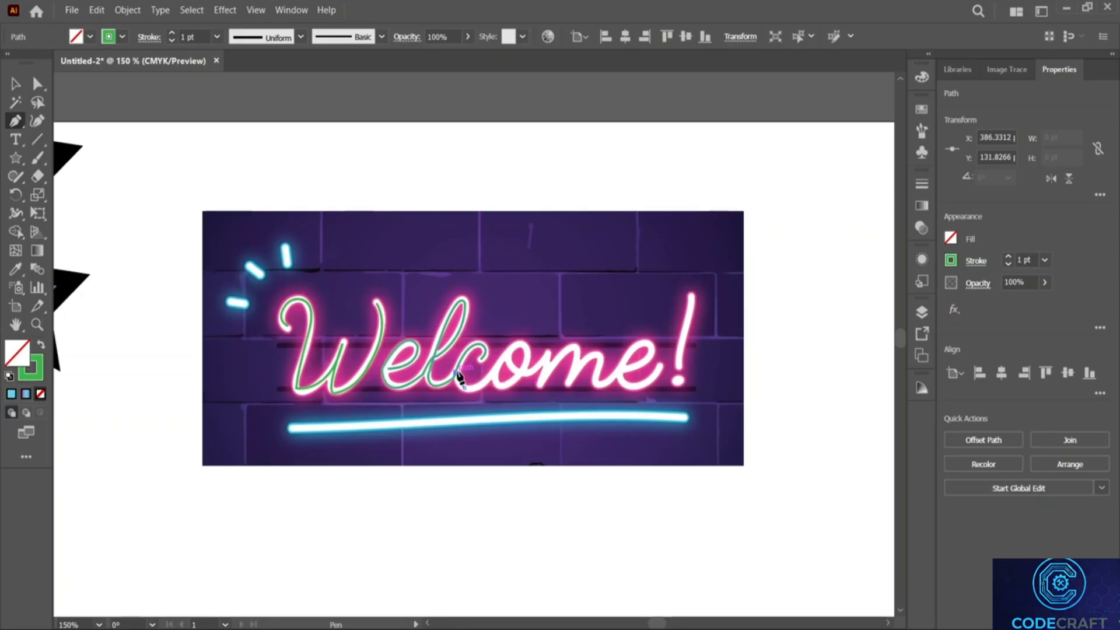
{"action": "left_click", "coordinate": [482, 391]}
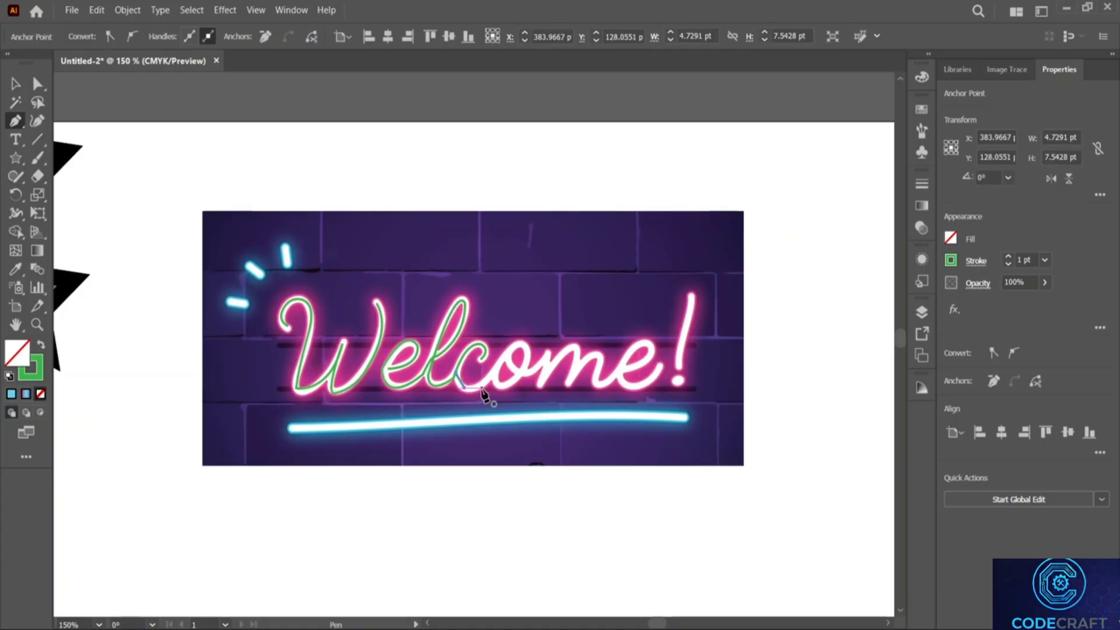
{"action": "left_click", "coordinate": [467, 389]}
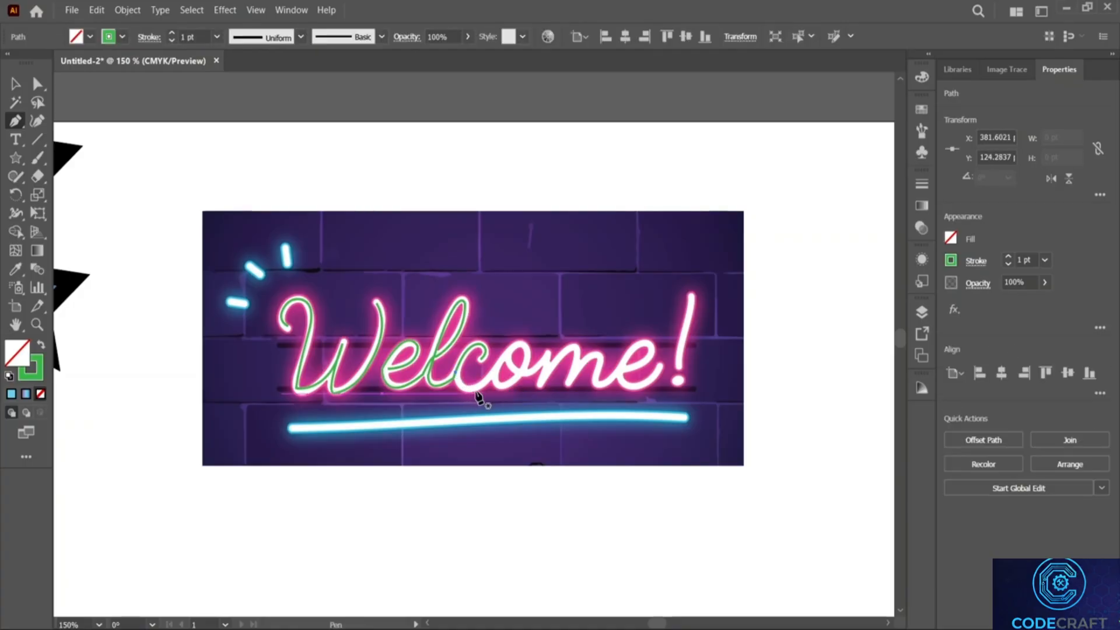
{"action": "left_click", "coordinate": [455, 373]}
{"action": "left_click", "coordinate": [456, 372]}
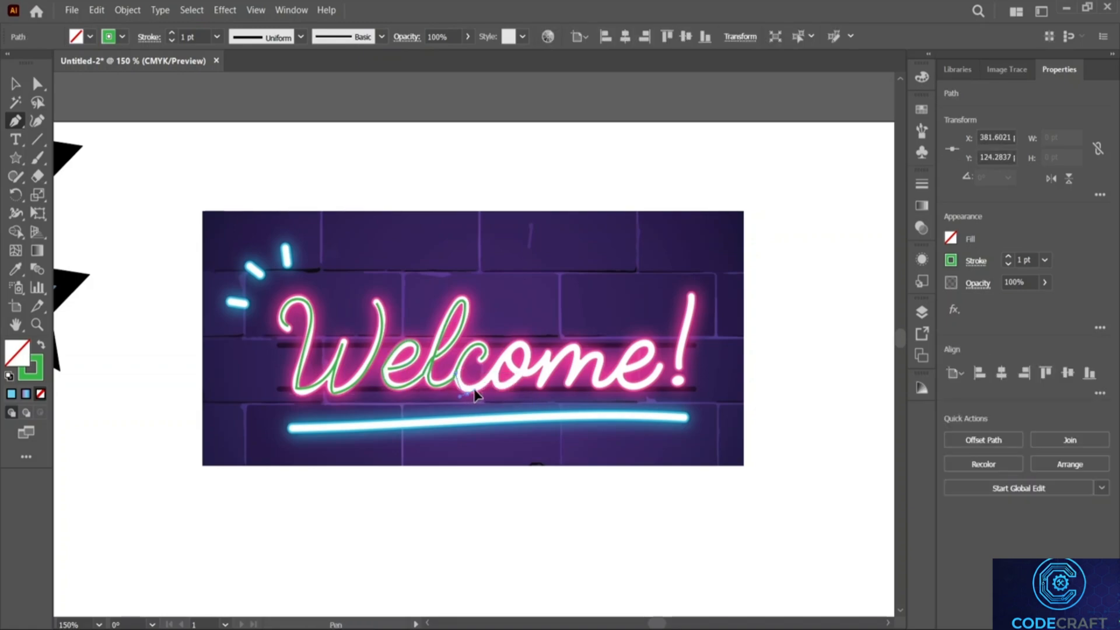
{"action": "left_click_drag", "start_coordinate": [476, 392], "coordinate": [477, 391]}
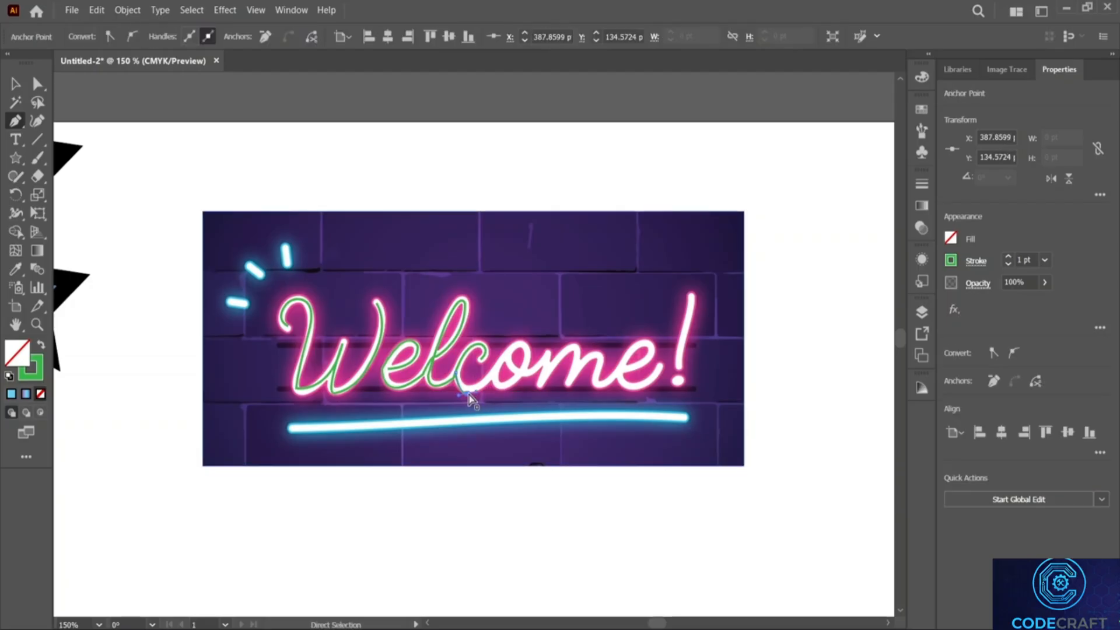
{"action": "key", "text": "ctrl+z"}
{"action": "left_click", "coordinate": [470, 389]}
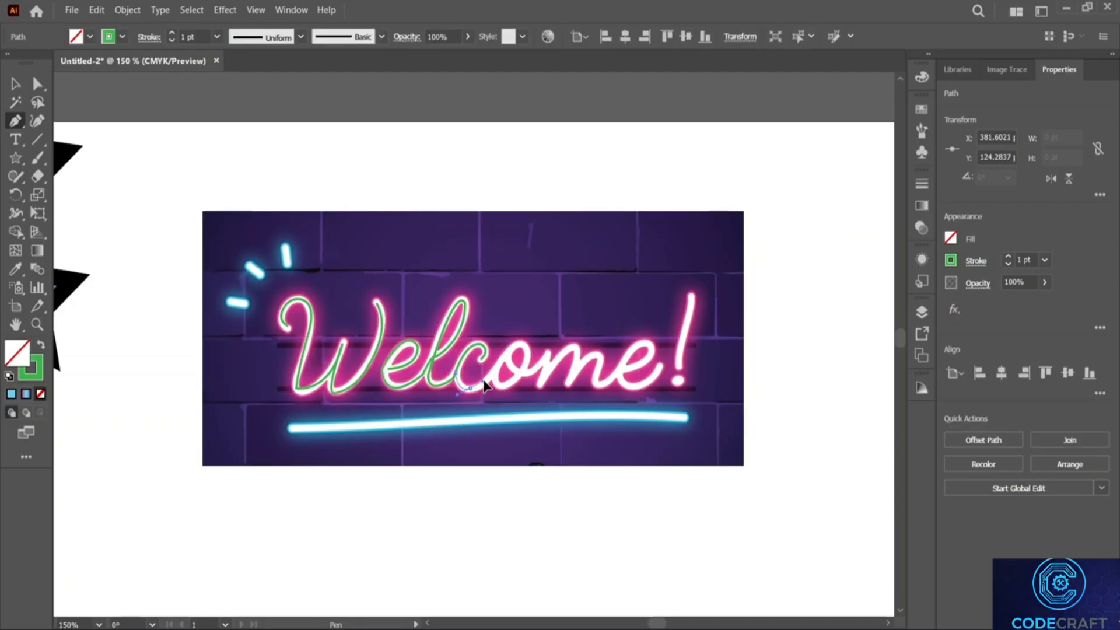
Extend the path from the base of the c along the connecting stroke to the left side of the o.
{"action": "left_click_drag", "start_coordinate": [470, 388], "coordinate": [524, 319]}
{"action": "key", "text": "ctrl+z"}
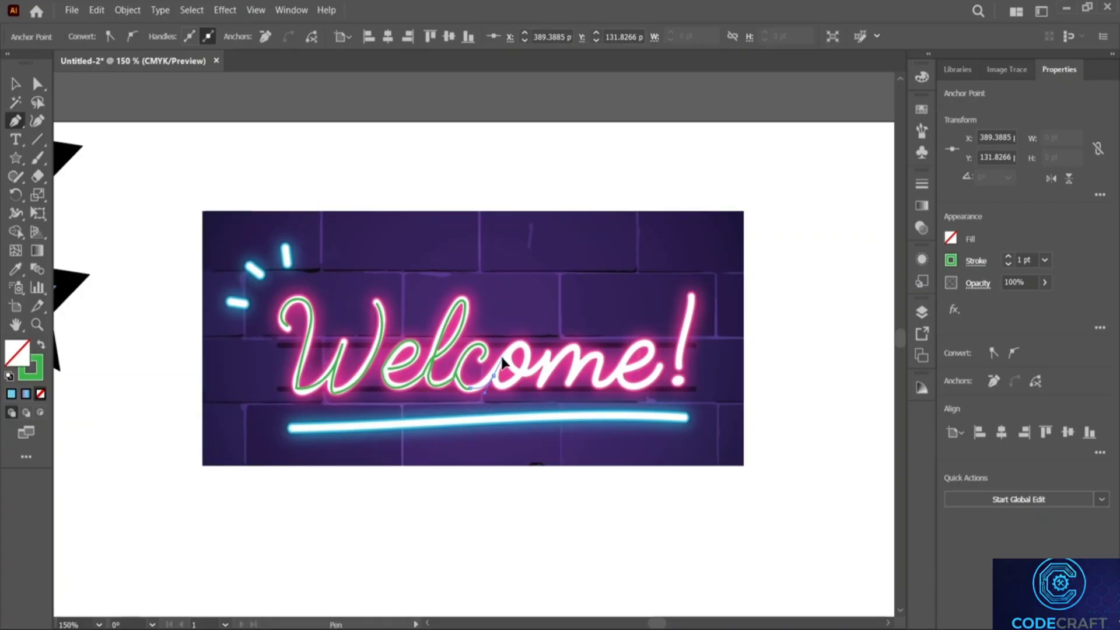
{"action": "left_click_drag", "start_coordinate": [501, 364], "coordinate": [501, 364]}
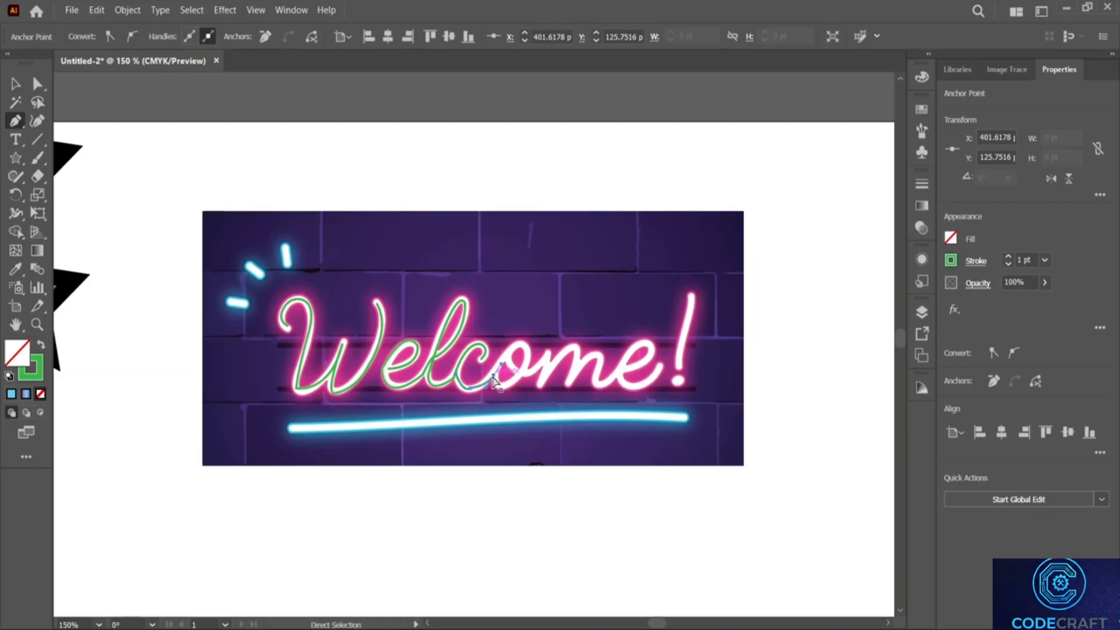
{"action": "key", "text": "ctrl+z"}
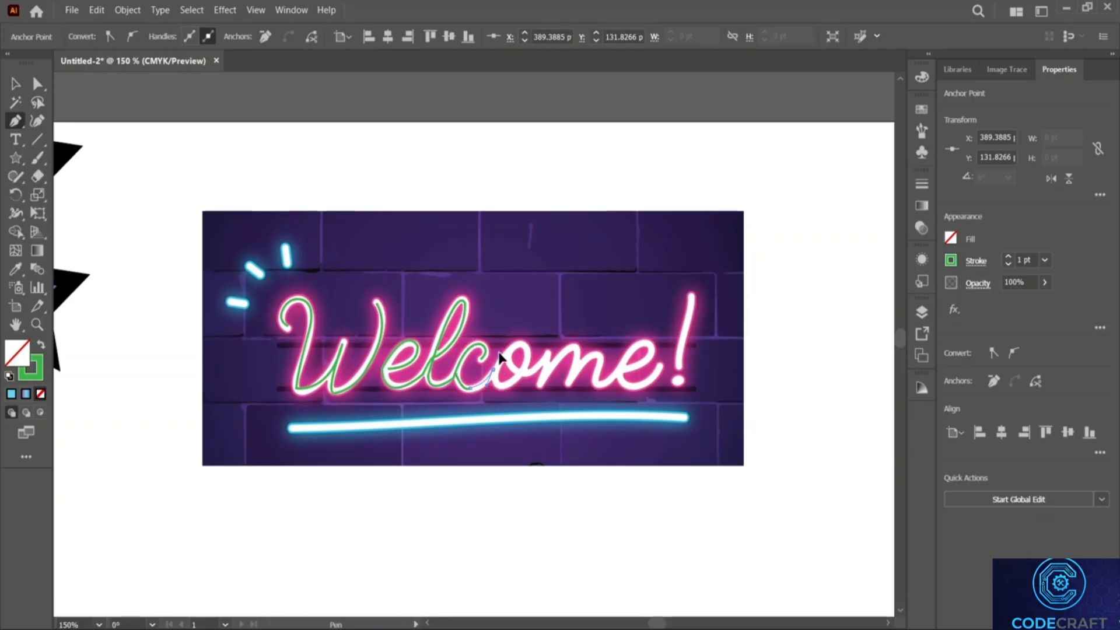
{"action": "left_click_drag", "start_coordinate": [499, 353], "coordinate": [499, 353]}
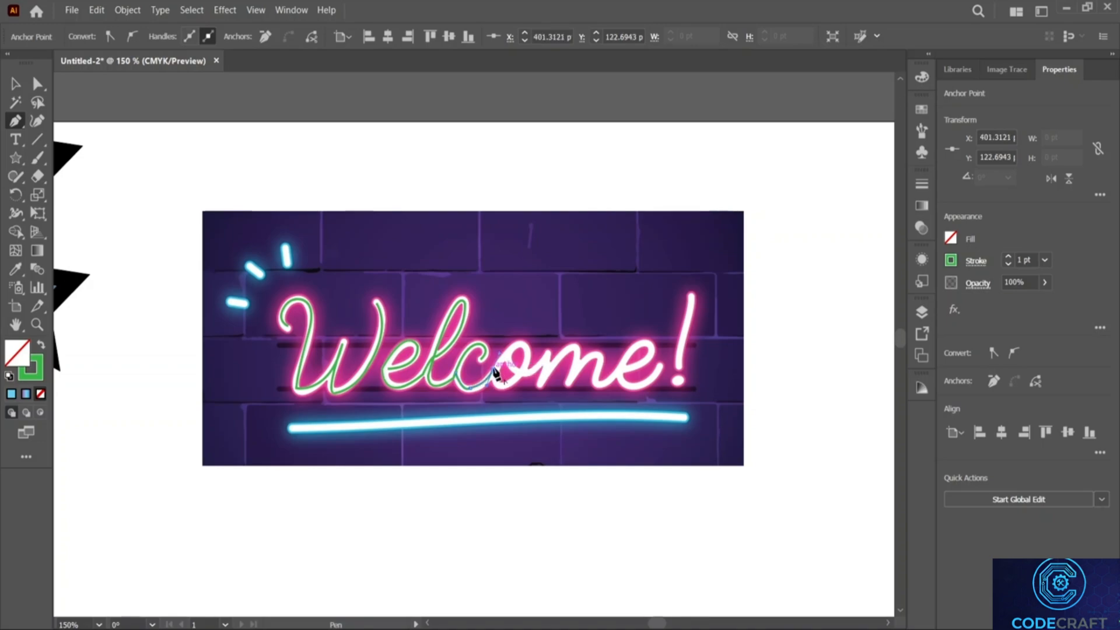
Continue the path over the top of the o, down its right side and around to its base.
{"action": "left_click_drag", "start_coordinate": [528, 349], "coordinate": [528, 350]}
{"action": "left_click", "coordinate": [520, 344]}
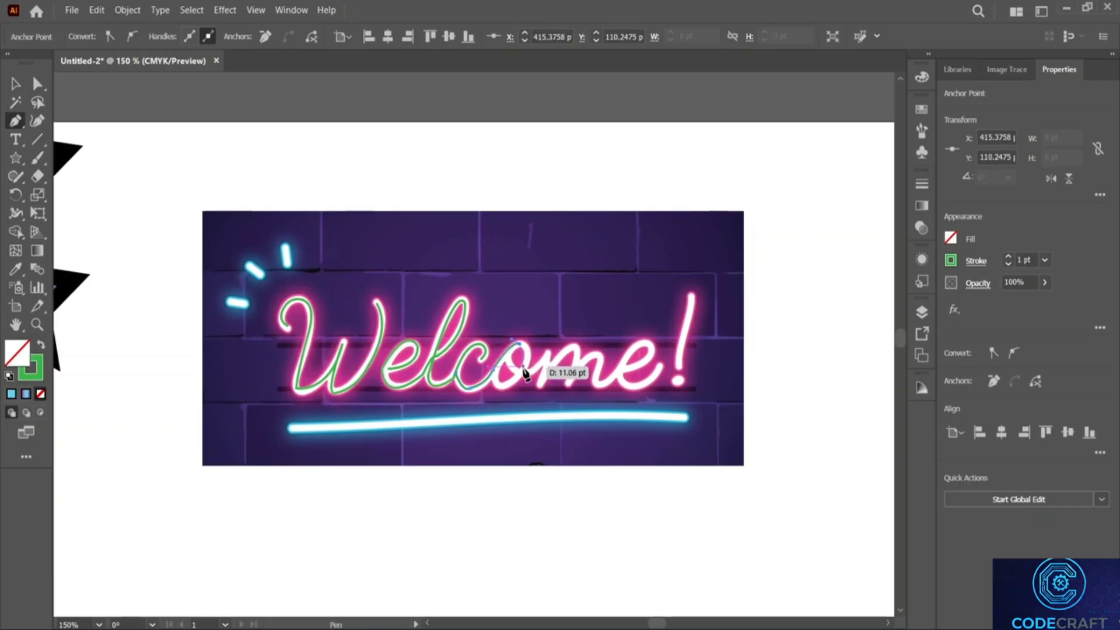
{"action": "left_click_drag", "start_coordinate": [523, 372], "coordinate": [512, 397]}
{"action": "left_click", "coordinate": [524, 373]}
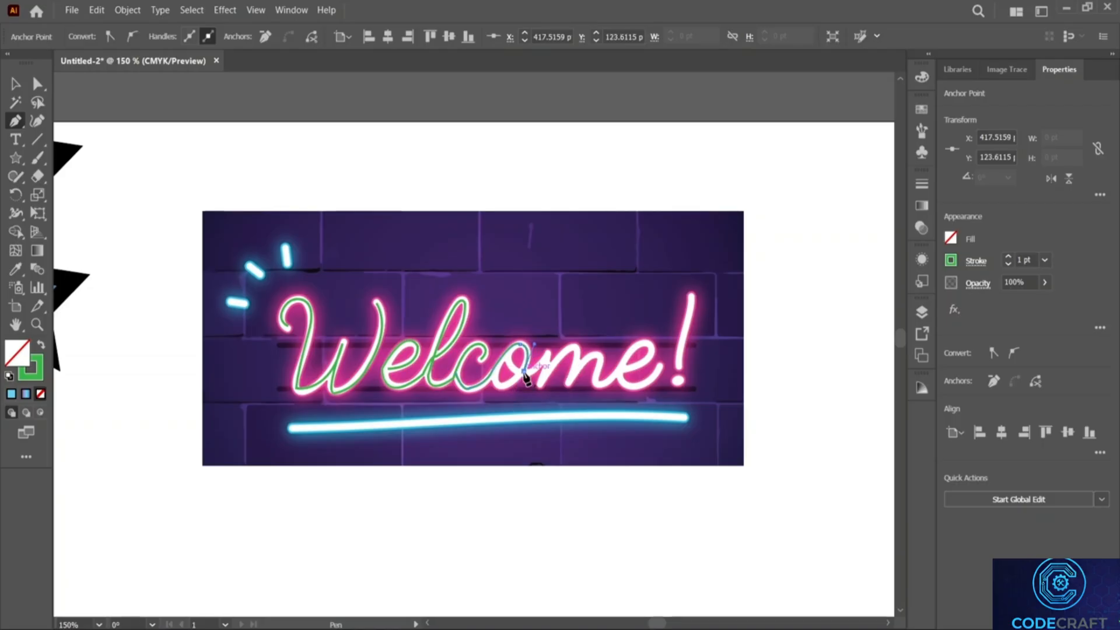
{"action": "left_click_drag", "start_coordinate": [501, 387], "coordinate": [491, 386]}
{"action": "left_click", "coordinate": [501, 388]}
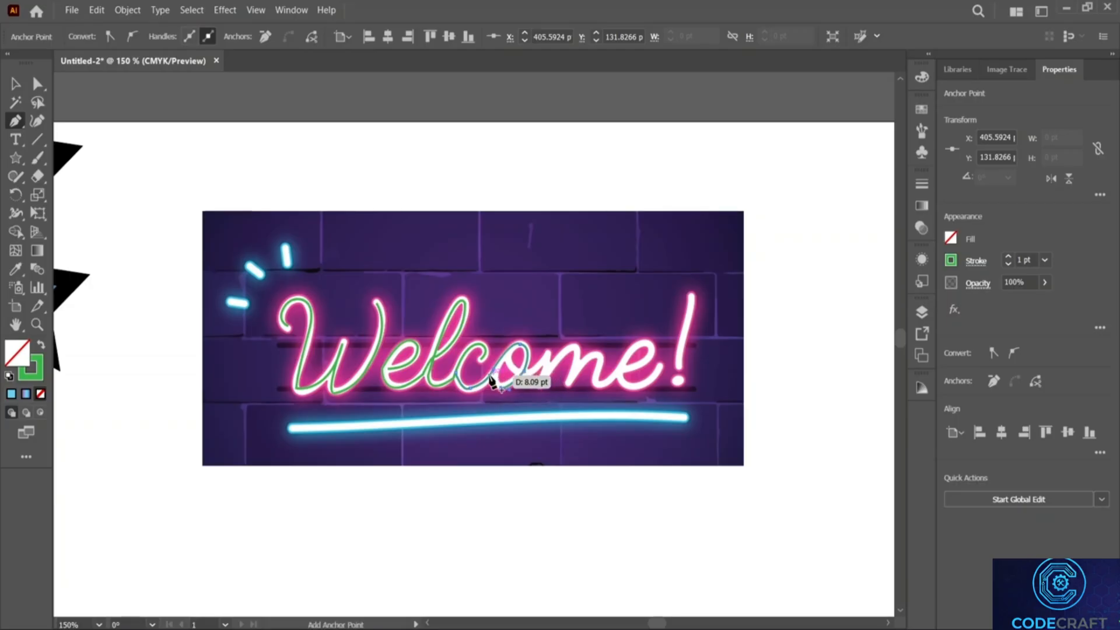
Try to complete the loop of the o by continuing the path from its base up its left side.
{"action": "left_click", "coordinate": [494, 379]}
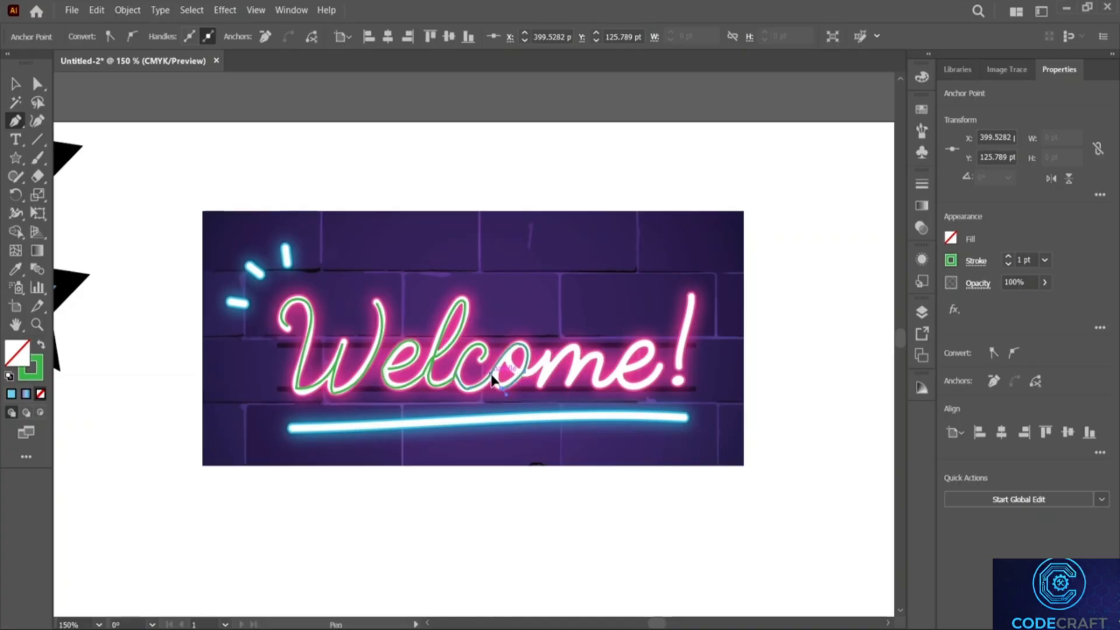
{"action": "left_click", "coordinate": [503, 396]}
{"action": "left_click", "coordinate": [499, 390]}
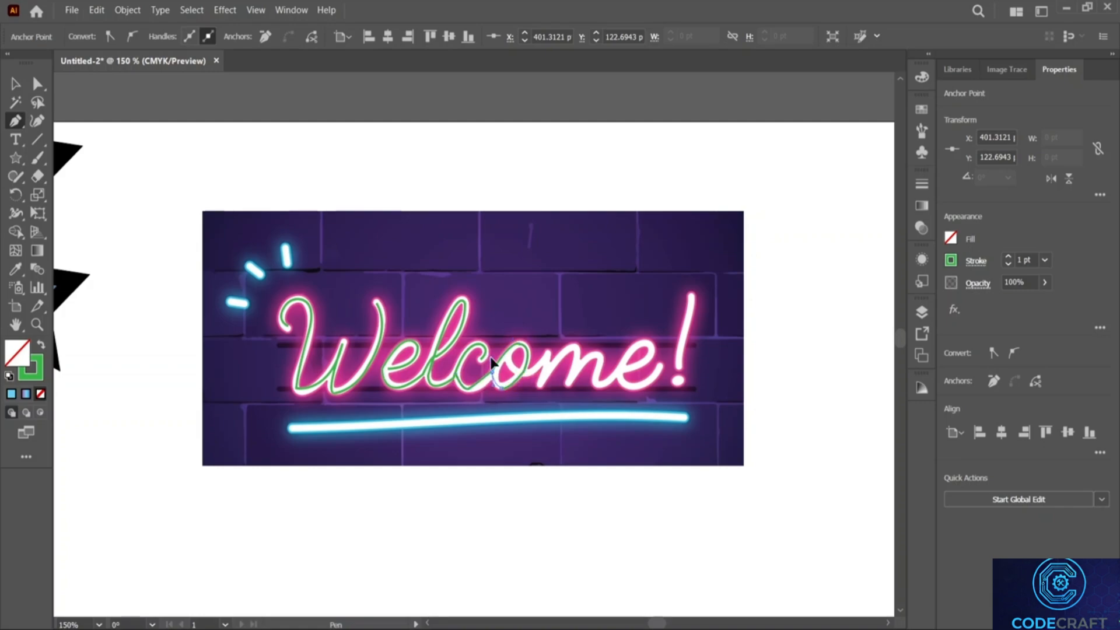
{"action": "left_click", "coordinate": [493, 373]}
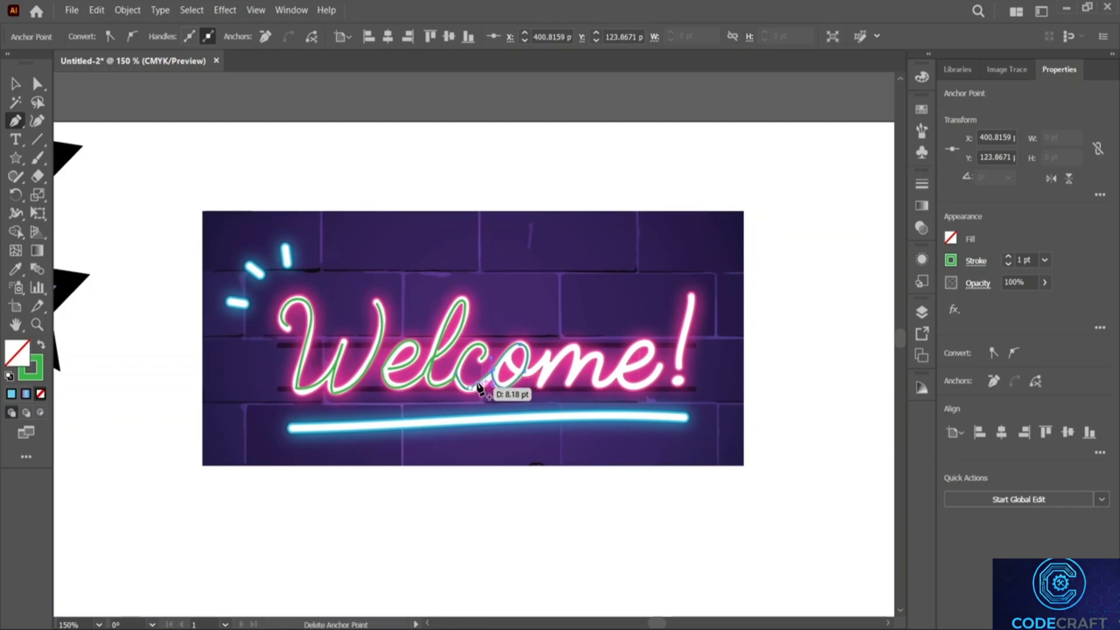
{"action": "left_click", "coordinate": [507, 354]}
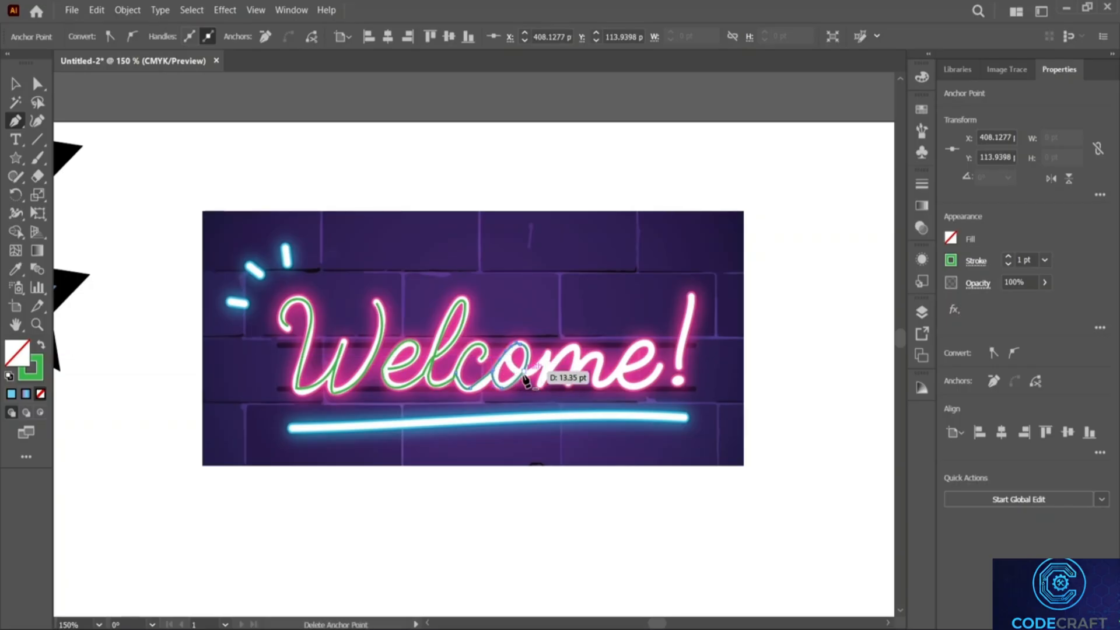
{"action": "left_click", "coordinate": [511, 365]}
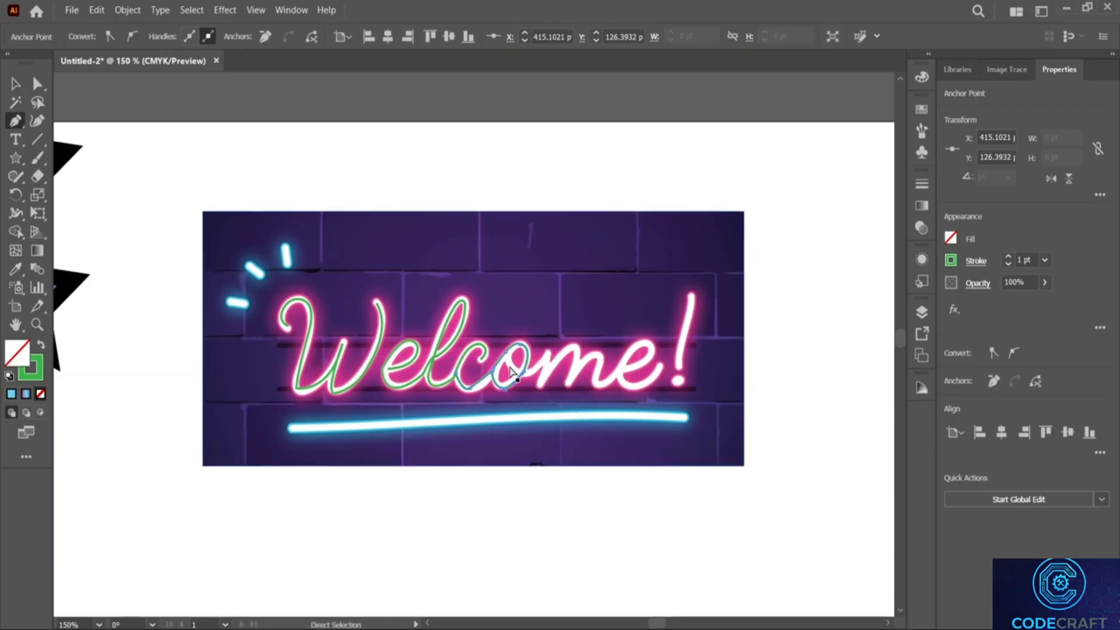
Reselect the path and its anchor at the base of the o, and undo the last path edits.
{"action": "left_click", "coordinate": [509, 372], "text": "ctrl"}
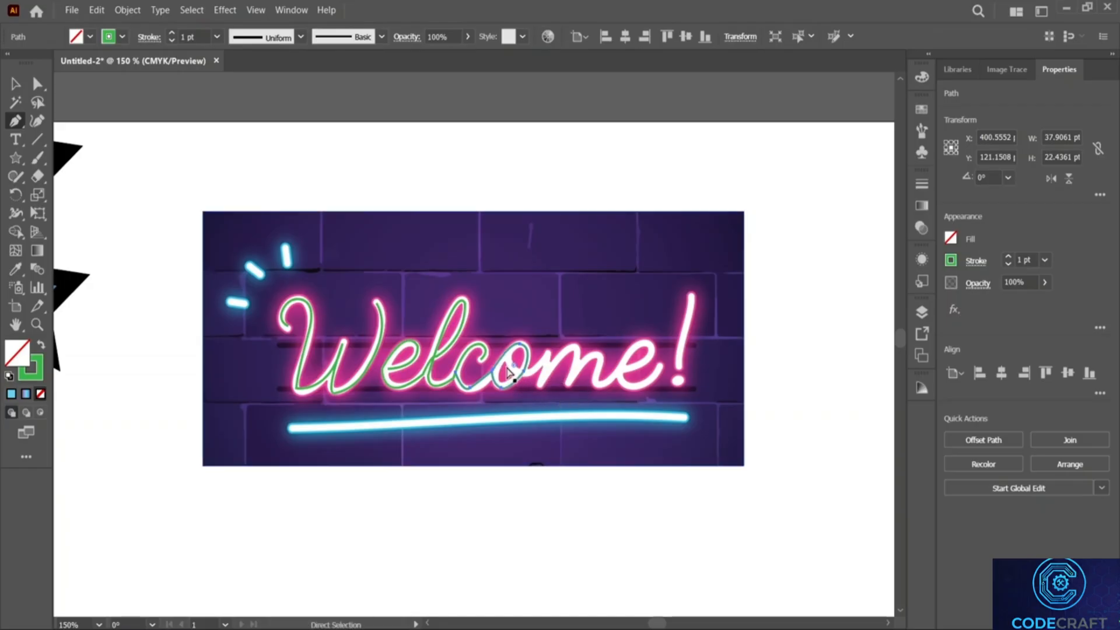
{"action": "left_click", "coordinate": [503, 377], "text": "ctrl"}
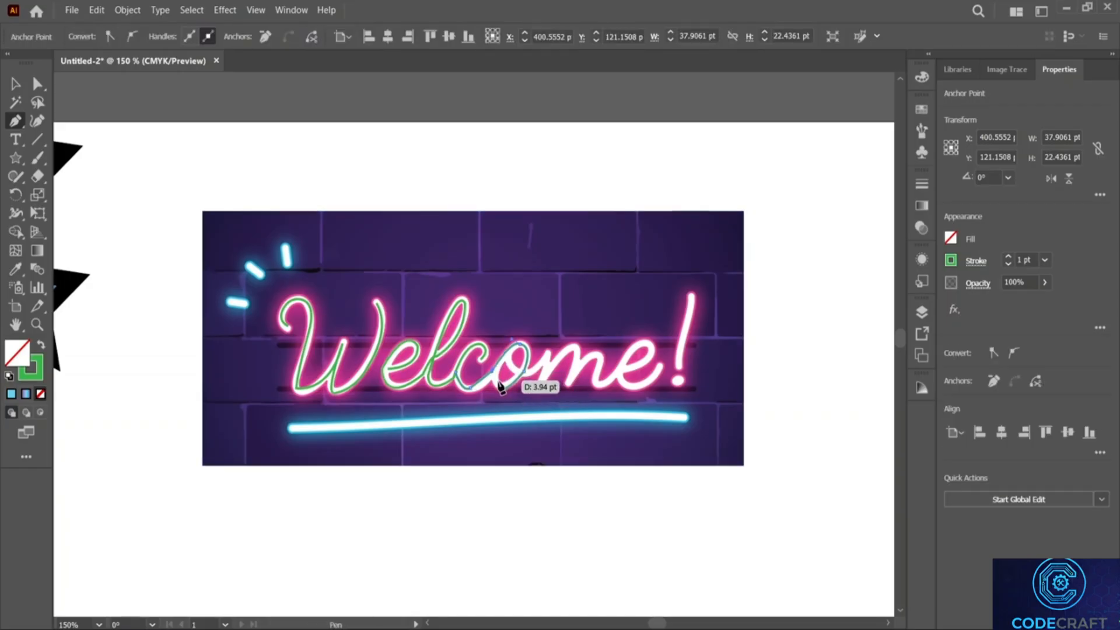
{"action": "left_click", "coordinate": [503, 389], "text": "ctrl"}
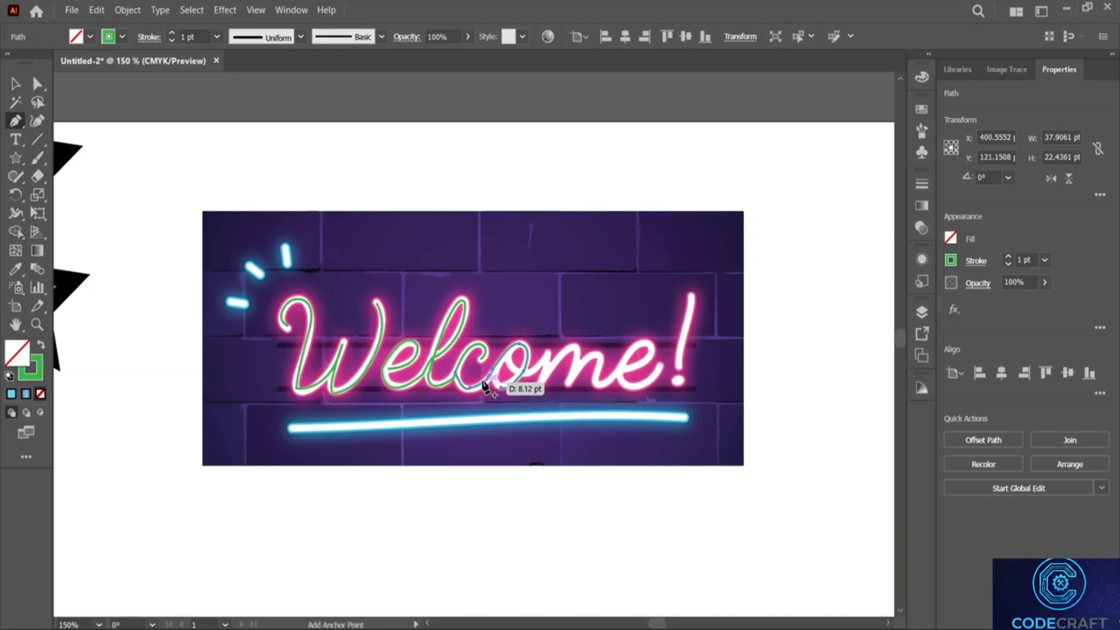
{"action": "left_click", "coordinate": [493, 383], "text": "ctrl"}
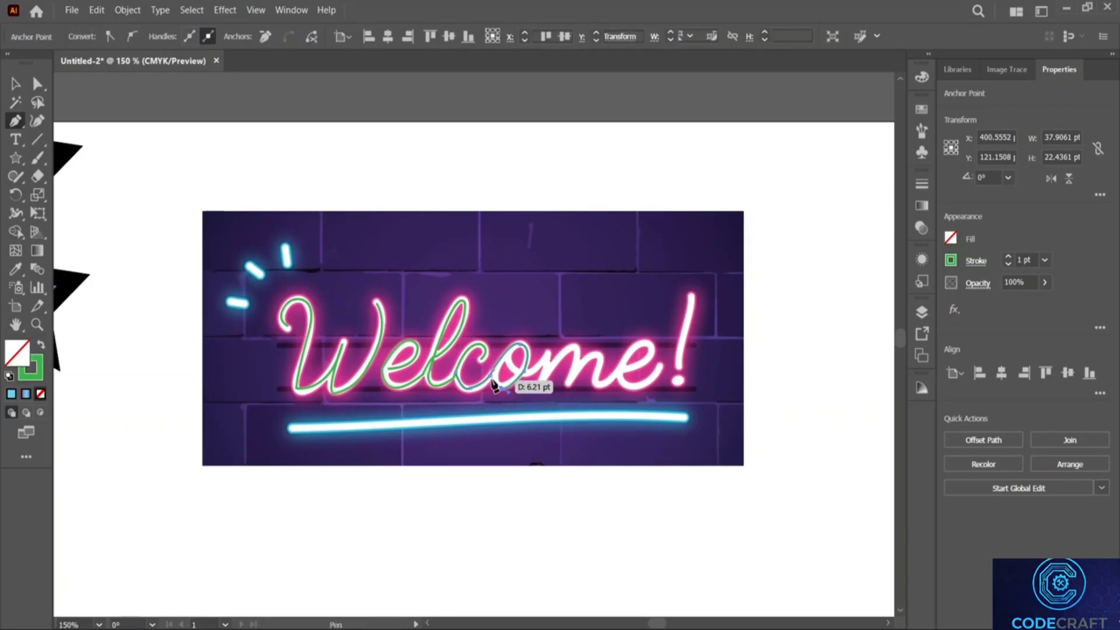
{"action": "left_click", "coordinate": [501, 387], "text": "ctrl"}
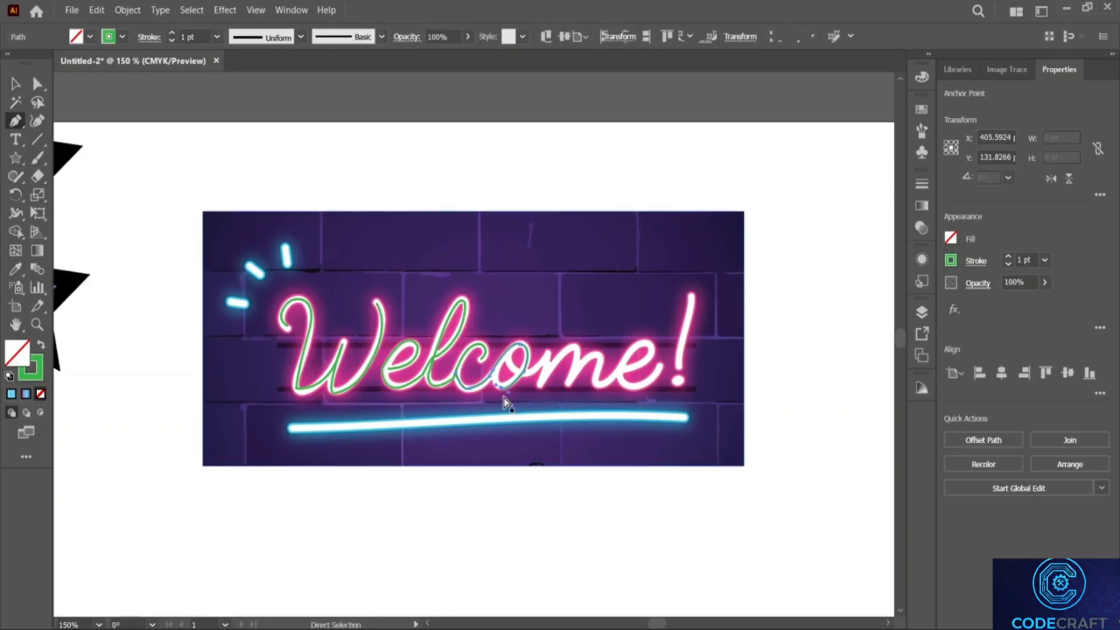
{"action": "key", "text": "ctrl+z"}
{"action": "key", "text": "ctrl+z"}
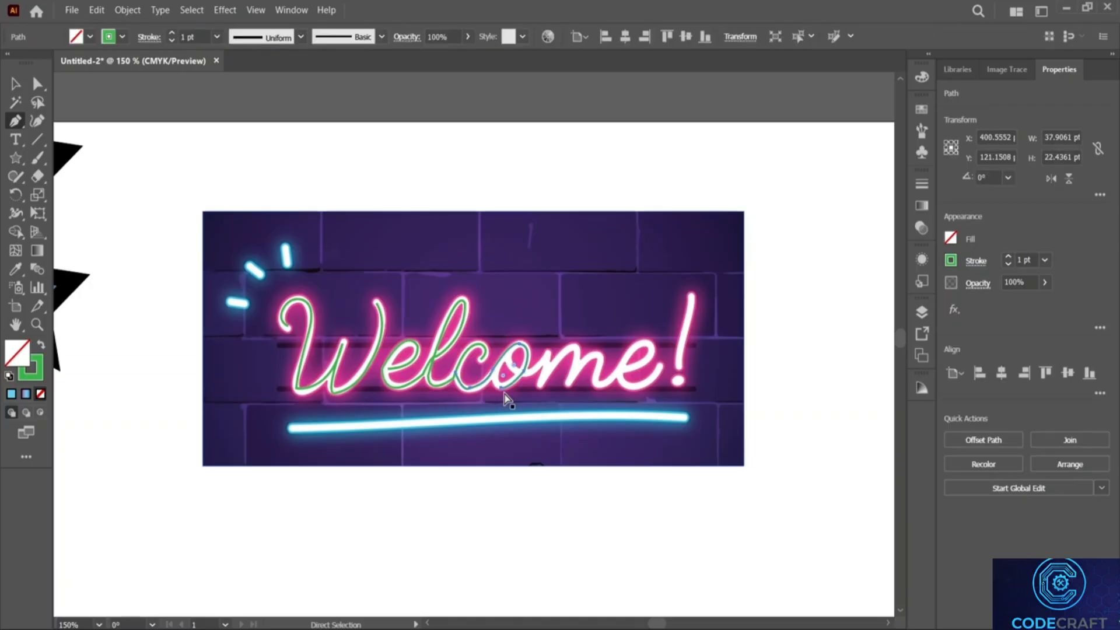
{"action": "key", "text": "ctrl+z"}
Join the base of the o to its left side at the connecting stroke, undoing the first attempt, and leave the Pen tool.
{"action": "mouse_move", "coordinate": [505, 399]}
{"action": "left_mouse_down"}
{"action": "mouse_move", "coordinate": [515, 387]}
{"action": "mouse_move", "coordinate": [500, 393]}
{"action": "mouse_move", "coordinate": [506, 380]}
{"action": "mouse_move", "coordinate": [496, 380]}
{"action": "left_mouse_up"}
{"action": "left_click", "coordinate": [489, 374]}
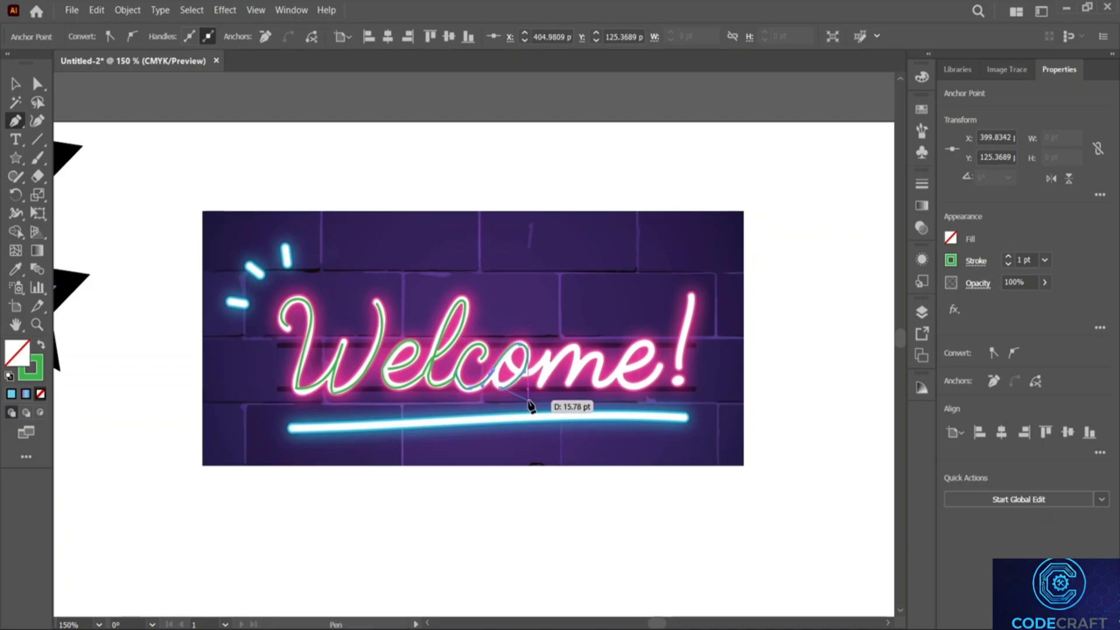
{"action": "key", "text": "ctrl"}
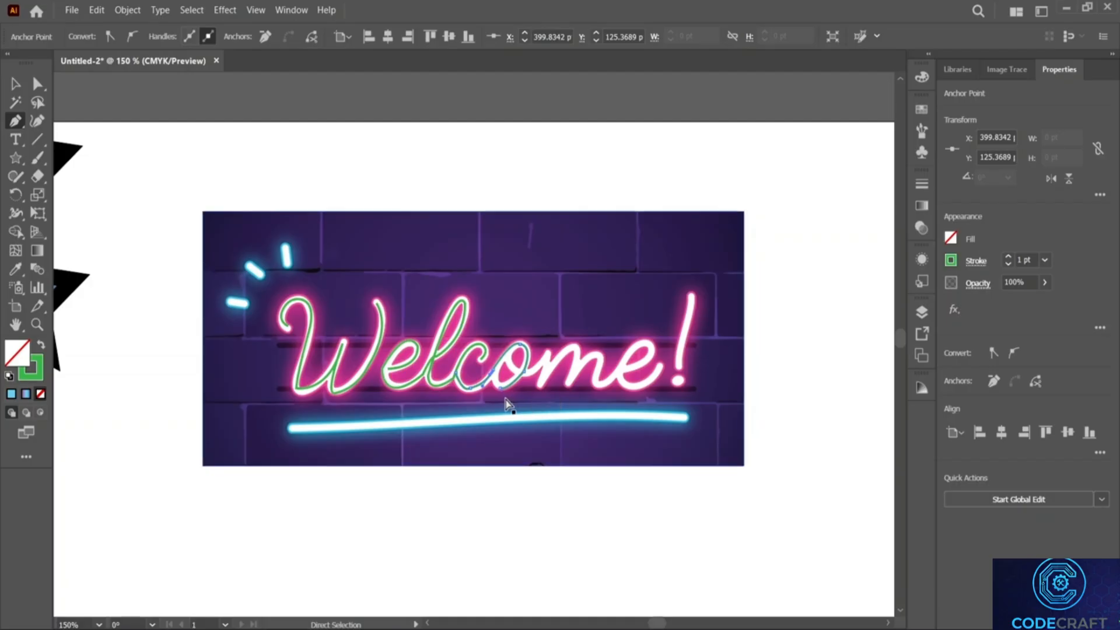
{"action": "key", "text": "ctrl+z"}
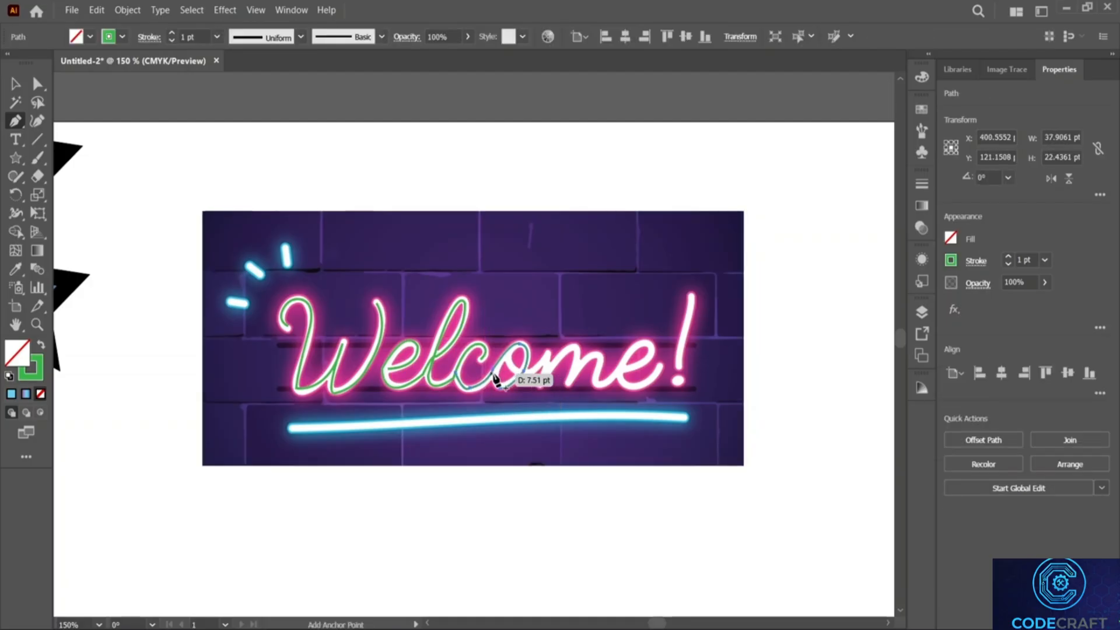
{"action": "left_click", "coordinate": [486, 375]}
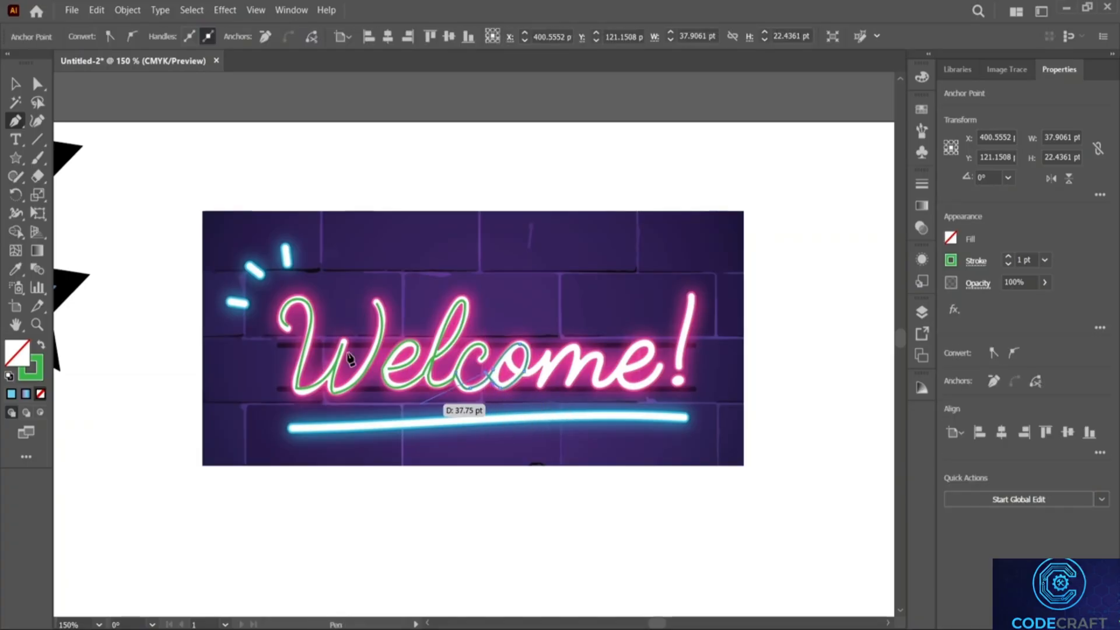
{"action": "left_click", "coordinate": [20, 85]}
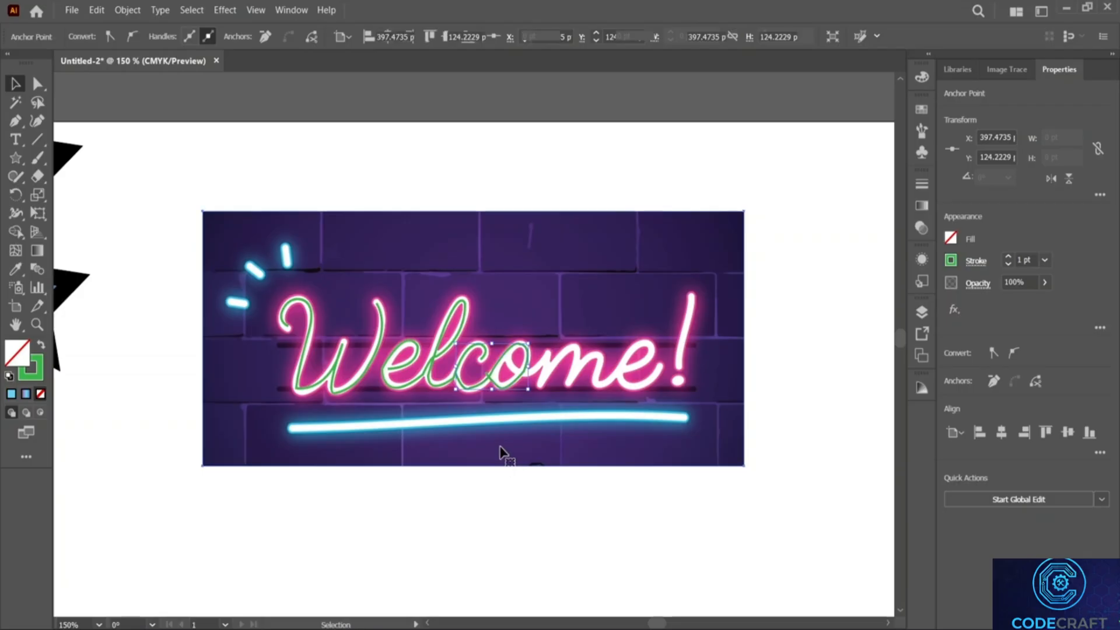
Draw a short curved segment from the base of the o up to its lower left side with the Pen tool.
{"action": "left_click", "coordinate": [497, 410]}
{"action": "left_click", "coordinate": [496, 402], "text": "shift"}
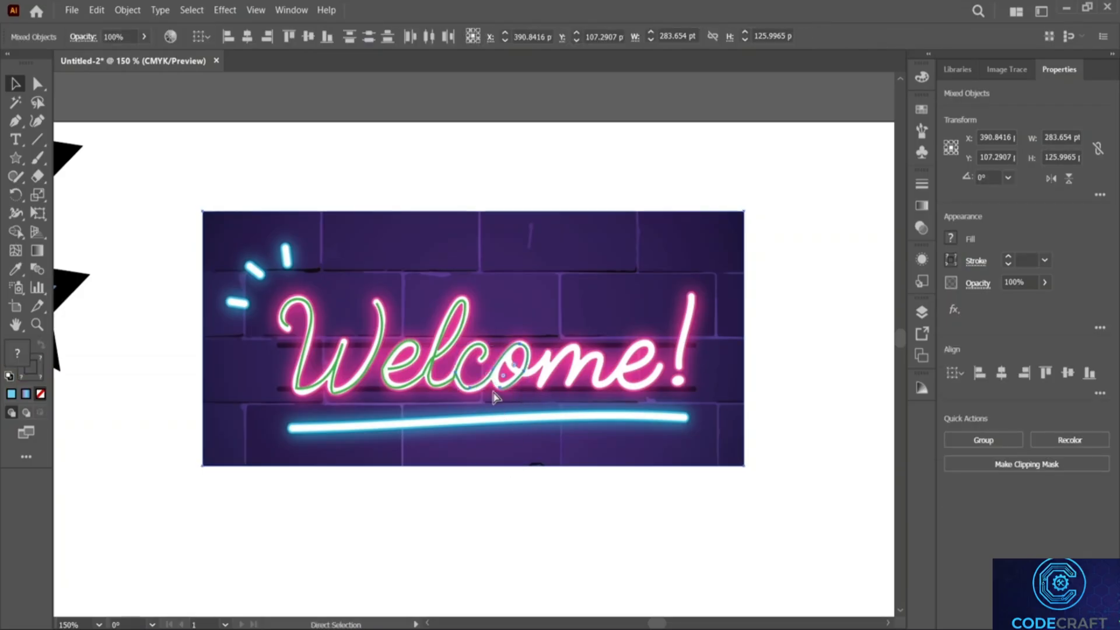
{"action": "left_click", "coordinate": [15, 120]}
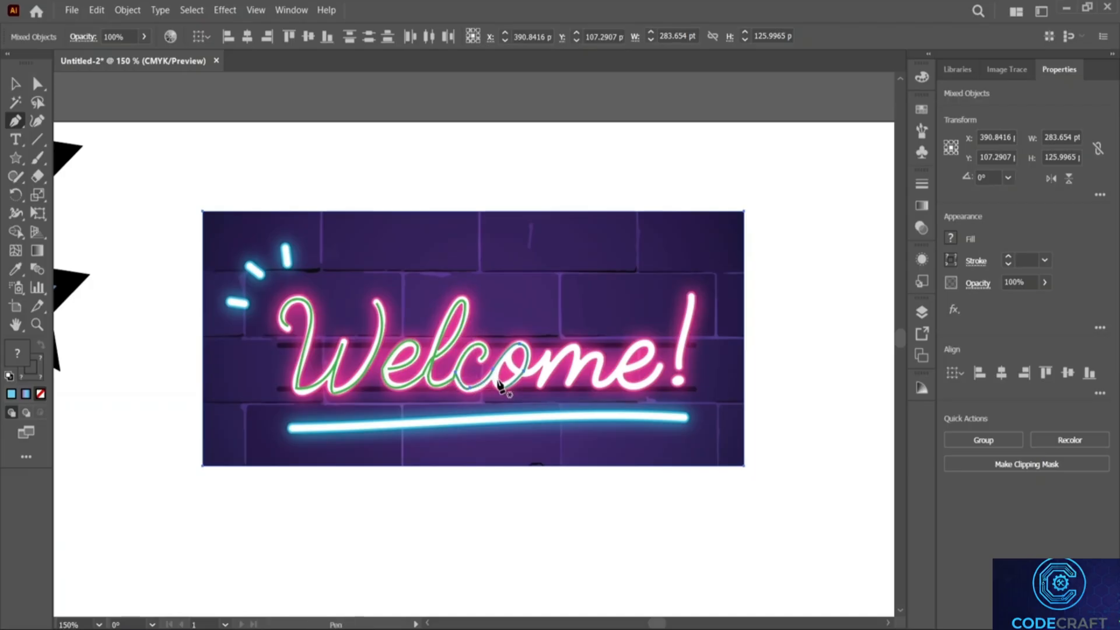
{"action": "left_click", "coordinate": [497, 384]}
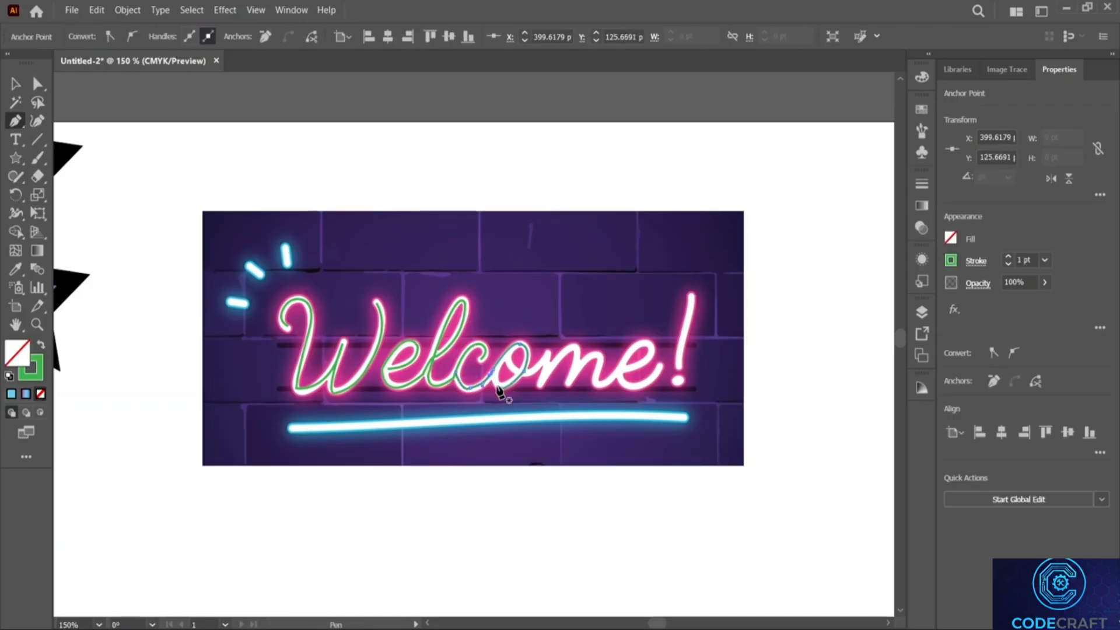
{"action": "left_click", "coordinate": [499, 386]}
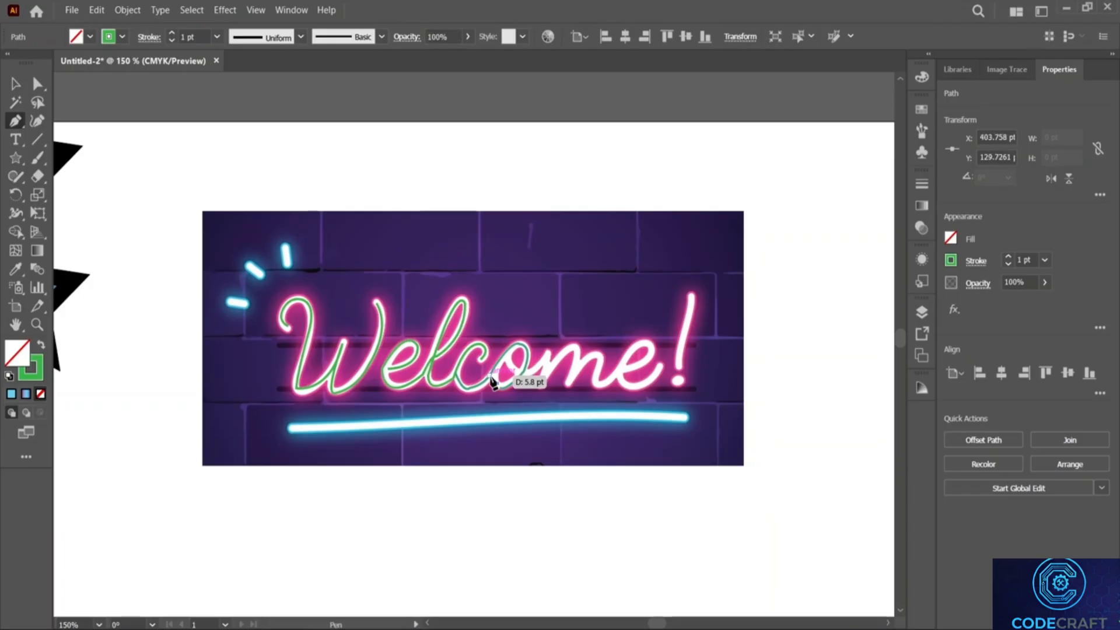
{"action": "left_click_drag", "start_coordinate": [493, 379], "coordinate": [495, 375]}
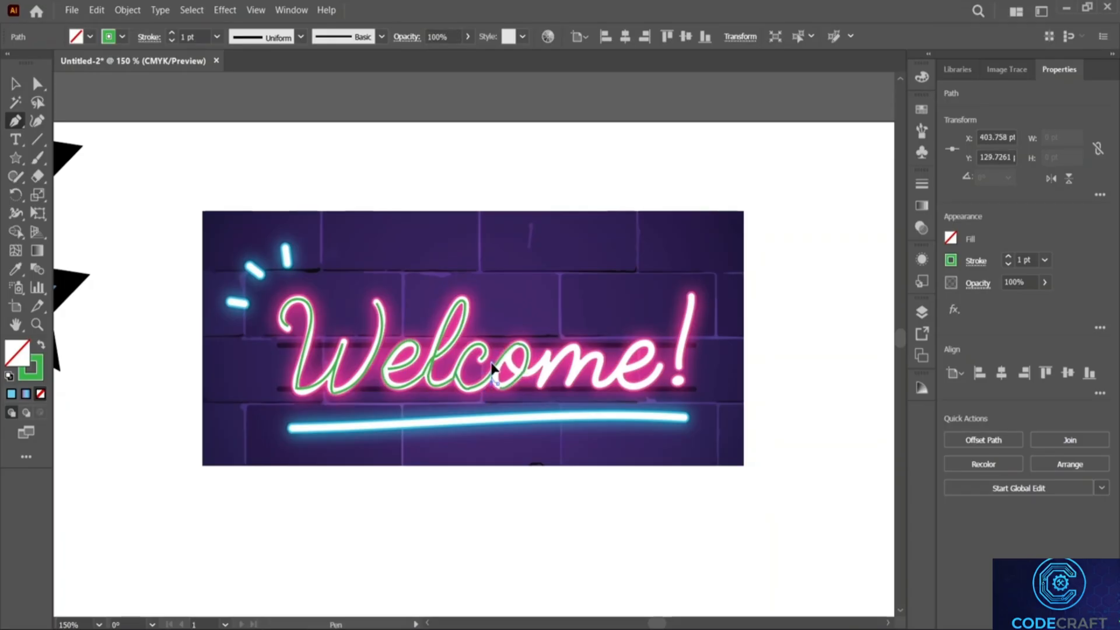
{"action": "left_click", "coordinate": [499, 388]}
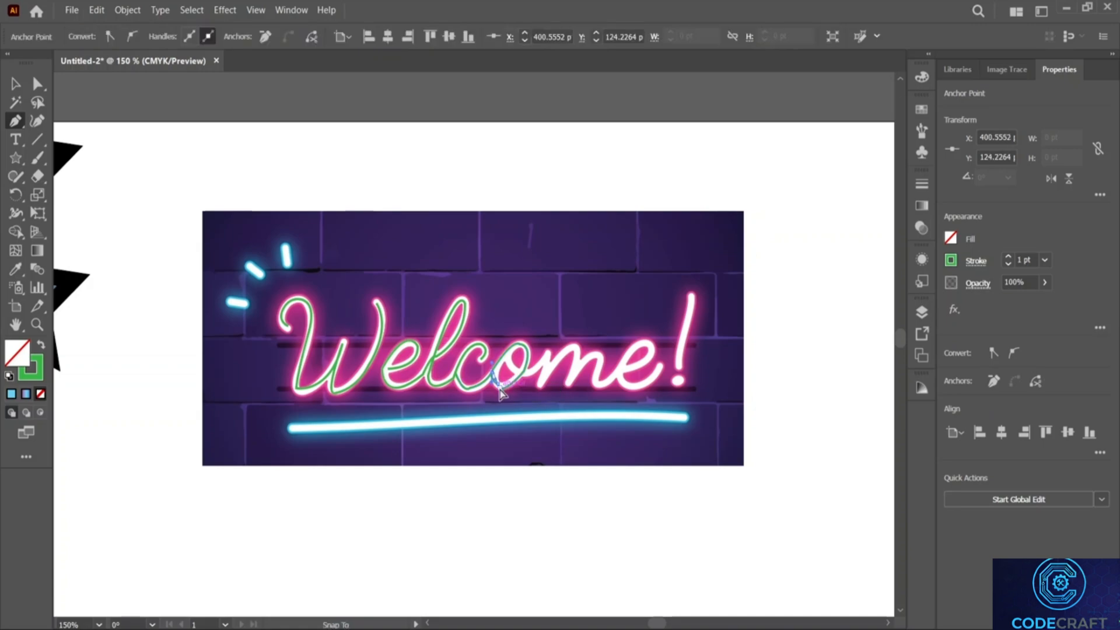
Undo the extra anchor placed across the base of the o, and end the path by selecting the background image.
{"action": "left_click", "coordinate": [518, 378]}
{"action": "key", "text": "ctrl+z"}
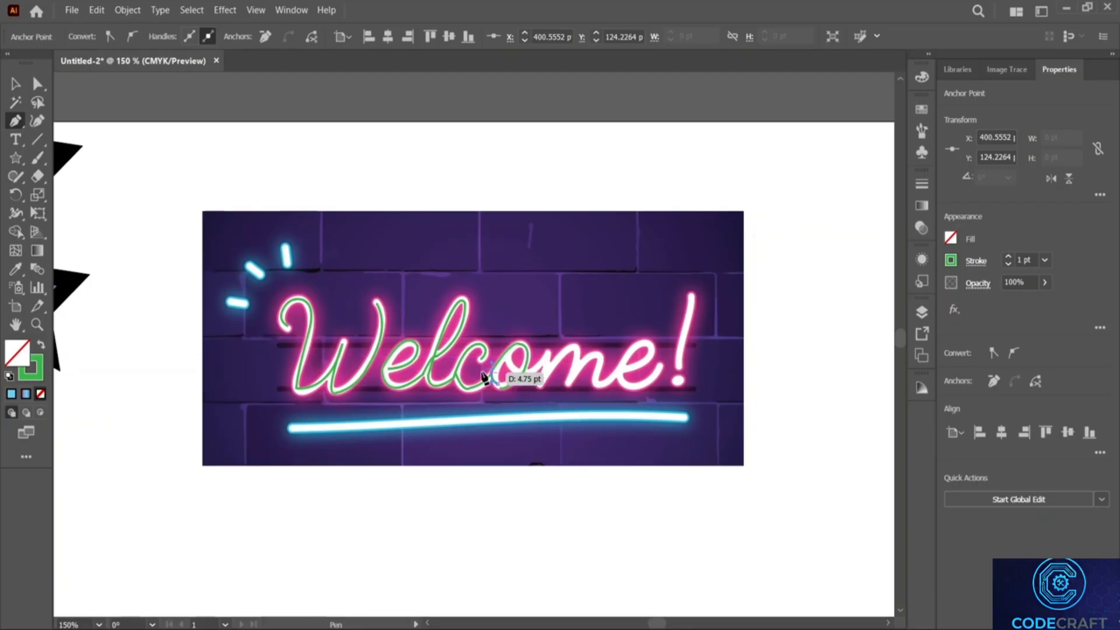
{"action": "left_click", "coordinate": [15, 83]}
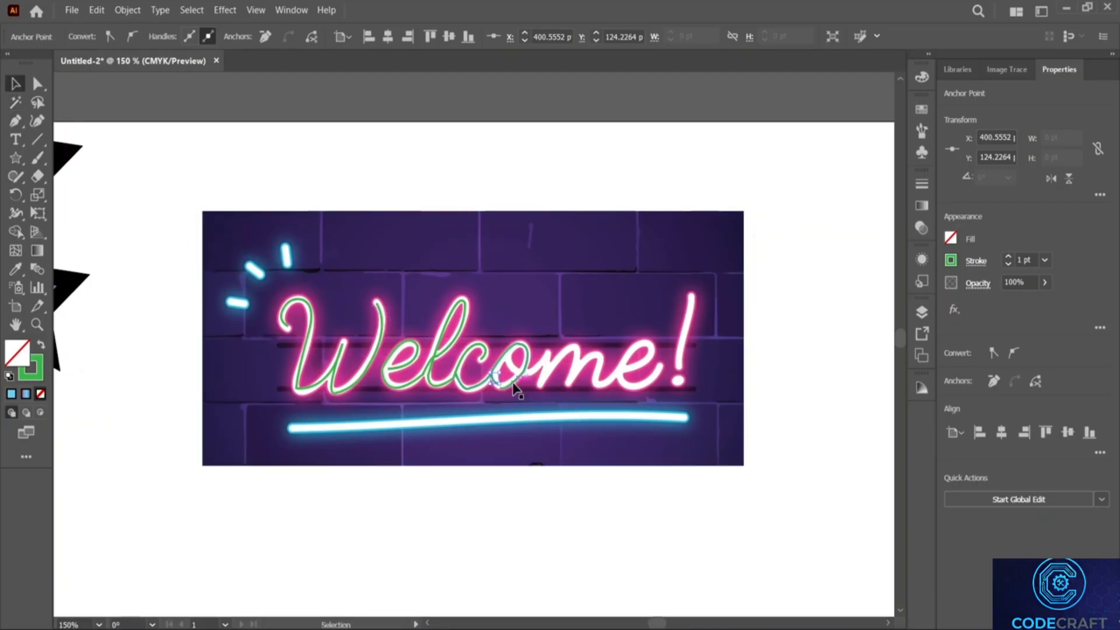
{"action": "left_click_drag", "start_coordinate": [496, 382], "coordinate": [501, 389]}
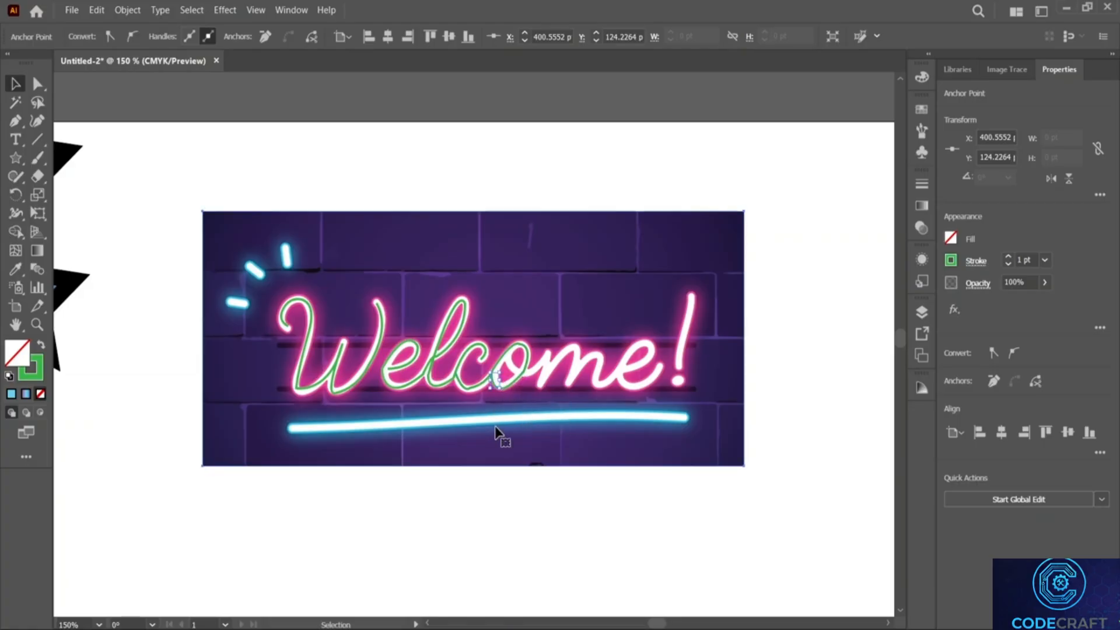
{"action": "left_click", "coordinate": [495, 429]}
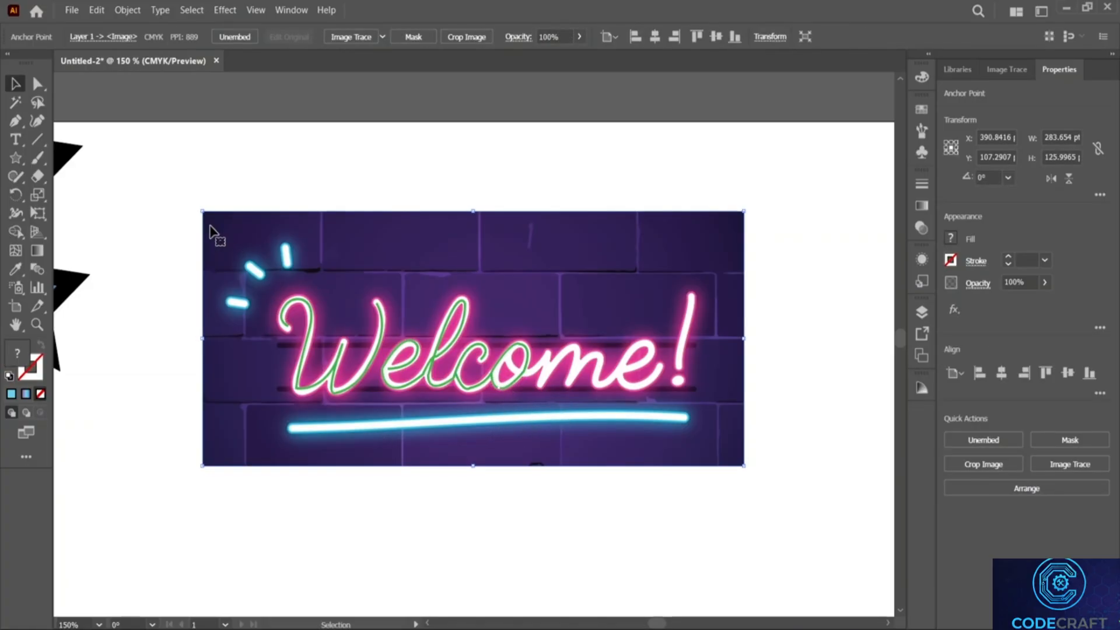
Start a new path at the inner top of the o and curve it across to the m's first peak, undoing the first attempt.
{"action": "left_click", "coordinate": [15, 121]}
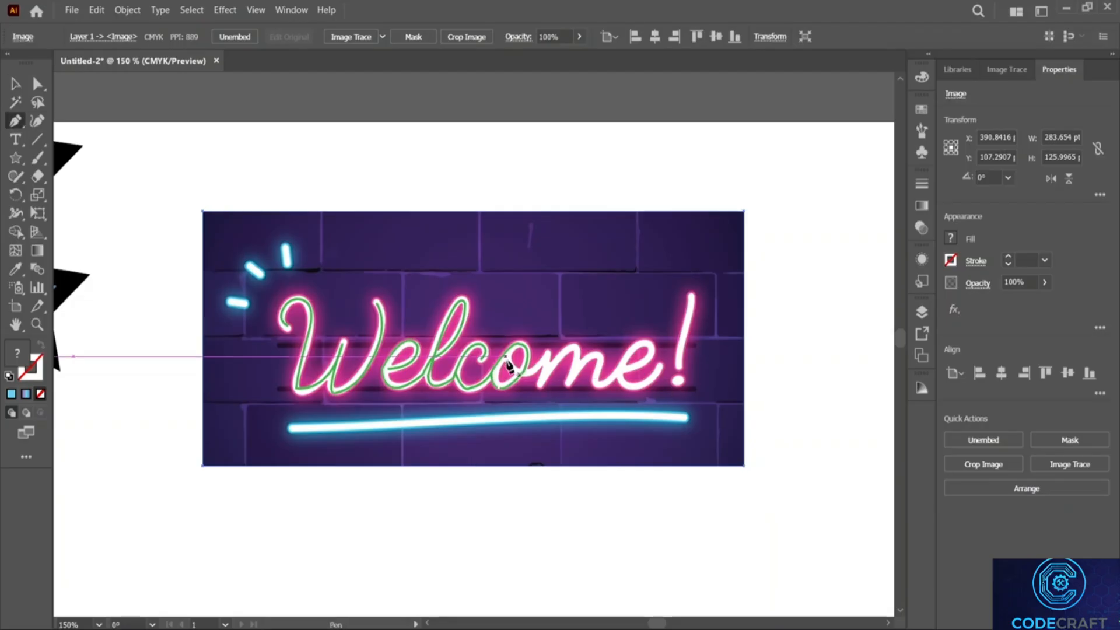
{"action": "left_click_drag", "start_coordinate": [506, 356], "coordinate": [511, 369]}
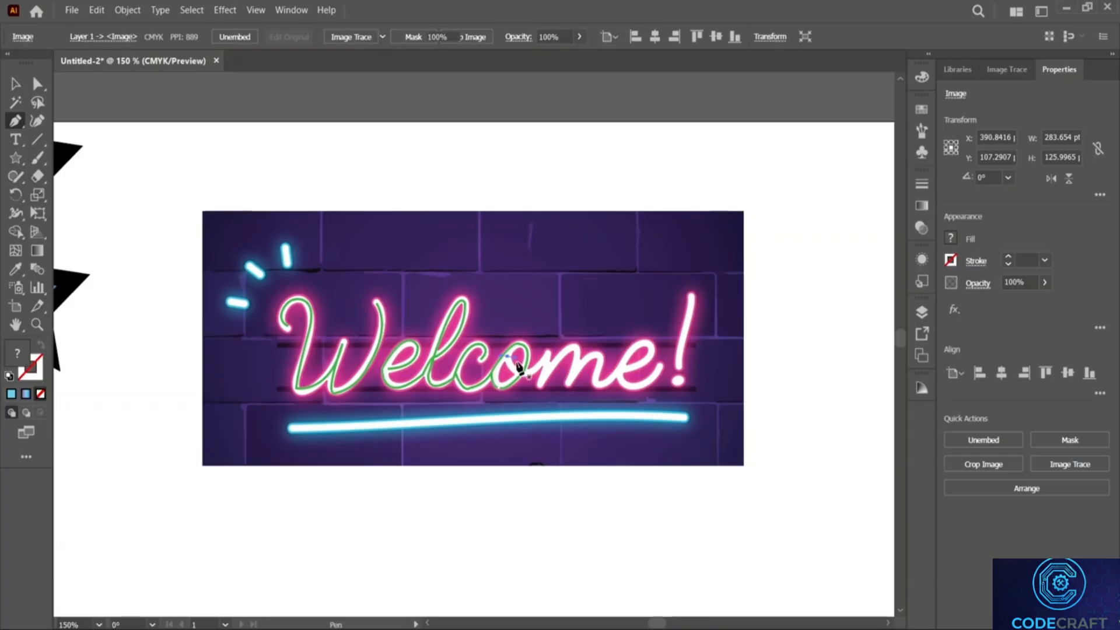
{"action": "key", "text": "ctrl"}
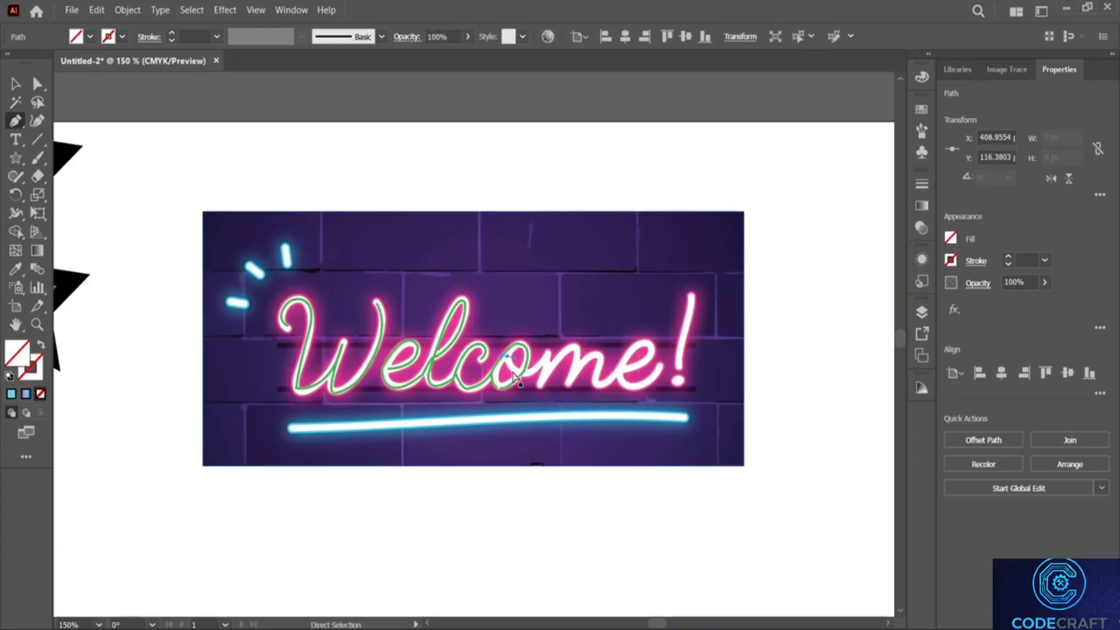
{"action": "key", "text": "ctrl+z"}
{"action": "left_click", "coordinate": [508, 356]}
{"action": "left_click_drag", "start_coordinate": [517, 377], "coordinate": [519, 378]}
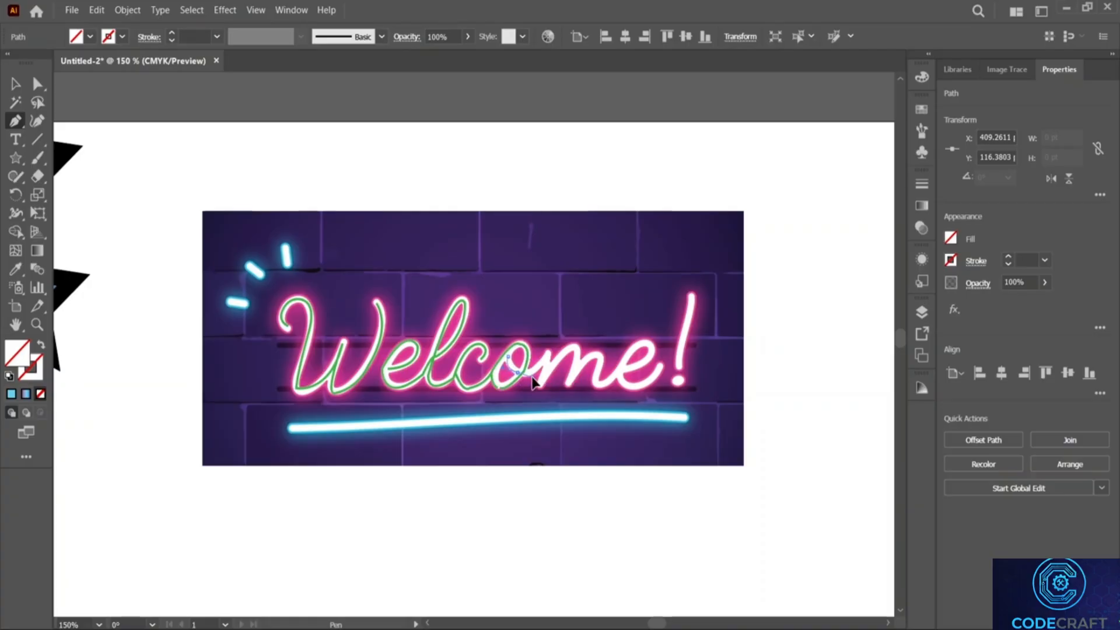
{"action": "mouse_move", "coordinate": [534, 382]}
{"action": "left_mouse_down"}
{"action": "mouse_move", "coordinate": [543, 403]}
{"action": "mouse_move", "coordinate": [550, 353]}
{"action": "mouse_move", "coordinate": [549, 382]}
{"action": "left_mouse_up"}
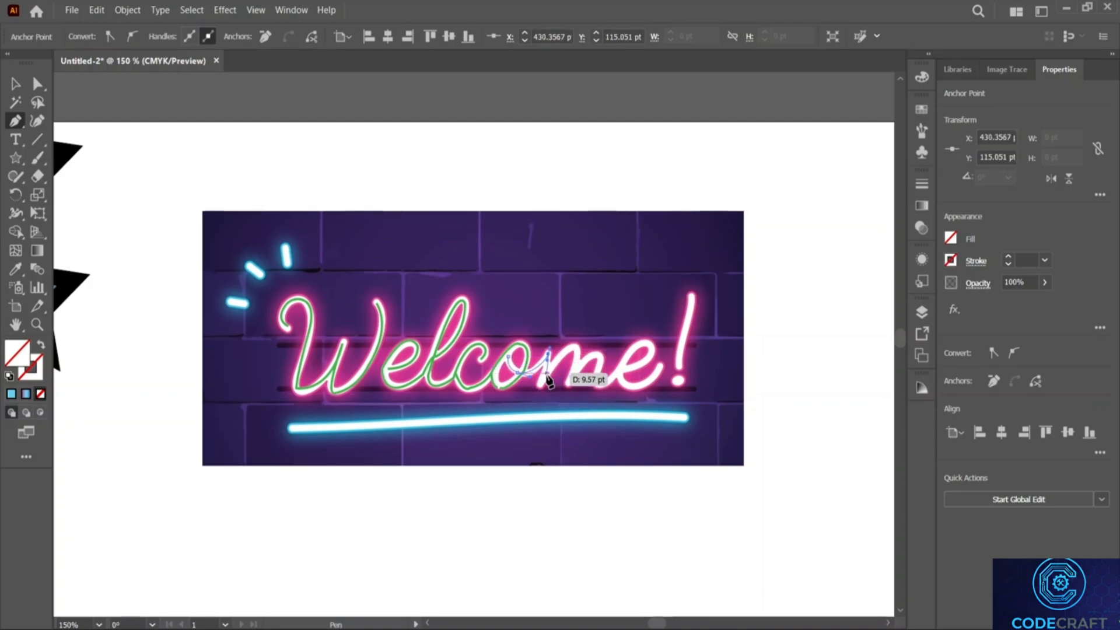
{"action": "left_click", "coordinate": [547, 353]}
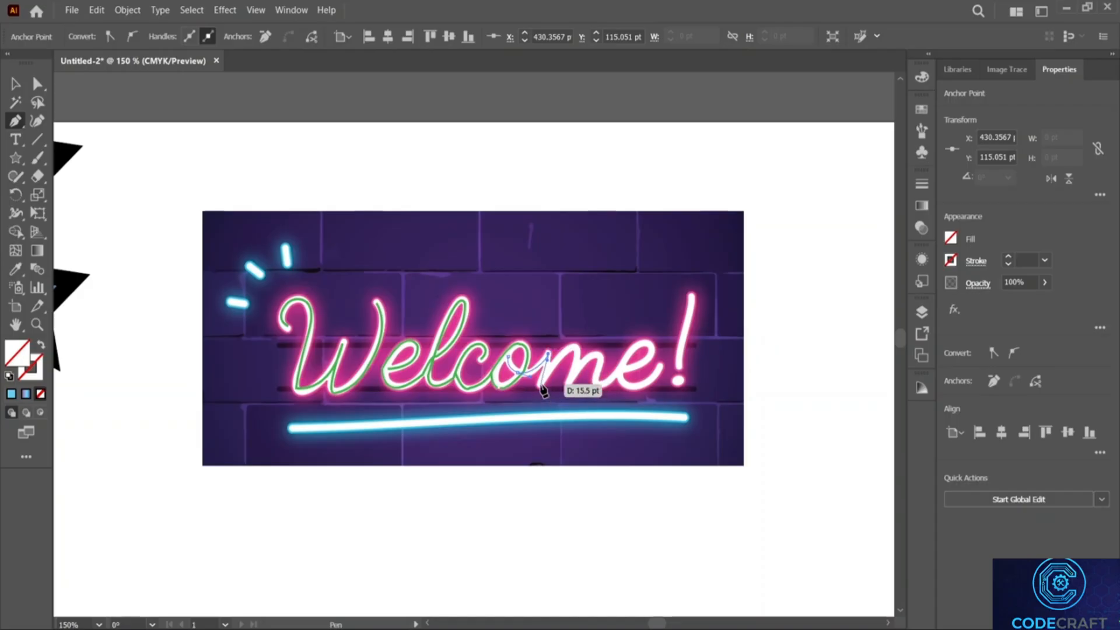
Continue the path through the m, down its first stem, over both arches and down to its final foot.
{"action": "left_click", "coordinate": [541, 386]}
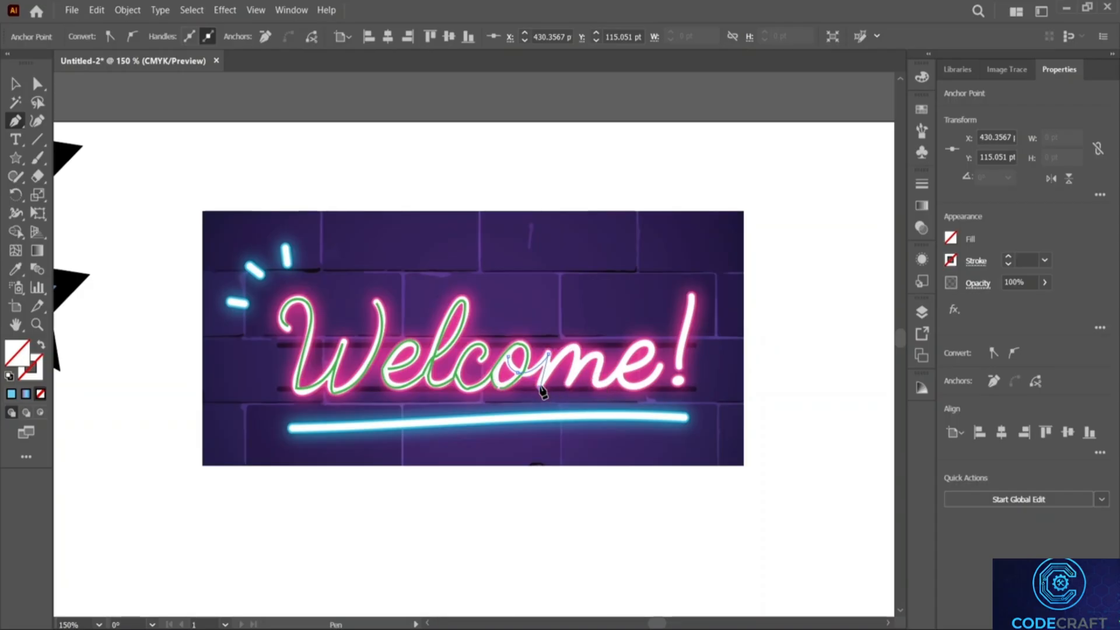
{"action": "mouse_move", "coordinate": [578, 350]}
{"action": "left_mouse_down"}
{"action": "mouse_move", "coordinate": [583, 362]}
{"action": "mouse_move", "coordinate": [594, 350]}
{"action": "left_mouse_up"}
{"action": "left_click", "coordinate": [577, 347]}
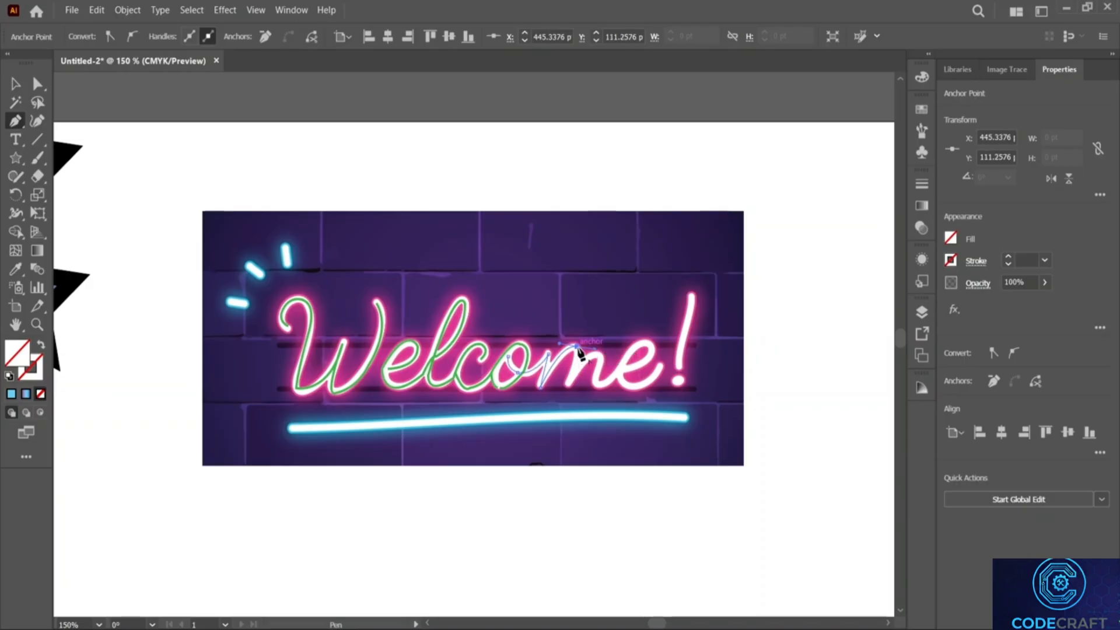
{"action": "left_click_drag", "start_coordinate": [575, 387], "coordinate": [561, 397]}
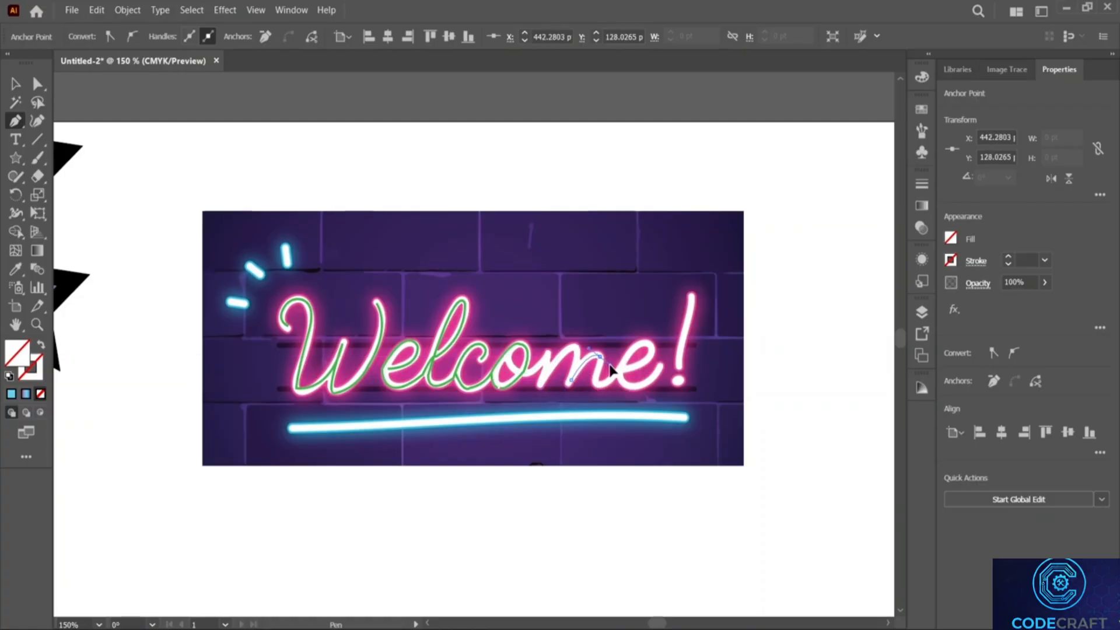
{"action": "left_click_drag", "start_coordinate": [609, 369], "coordinate": [593, 401]}
{"action": "left_click", "coordinate": [596, 383]}
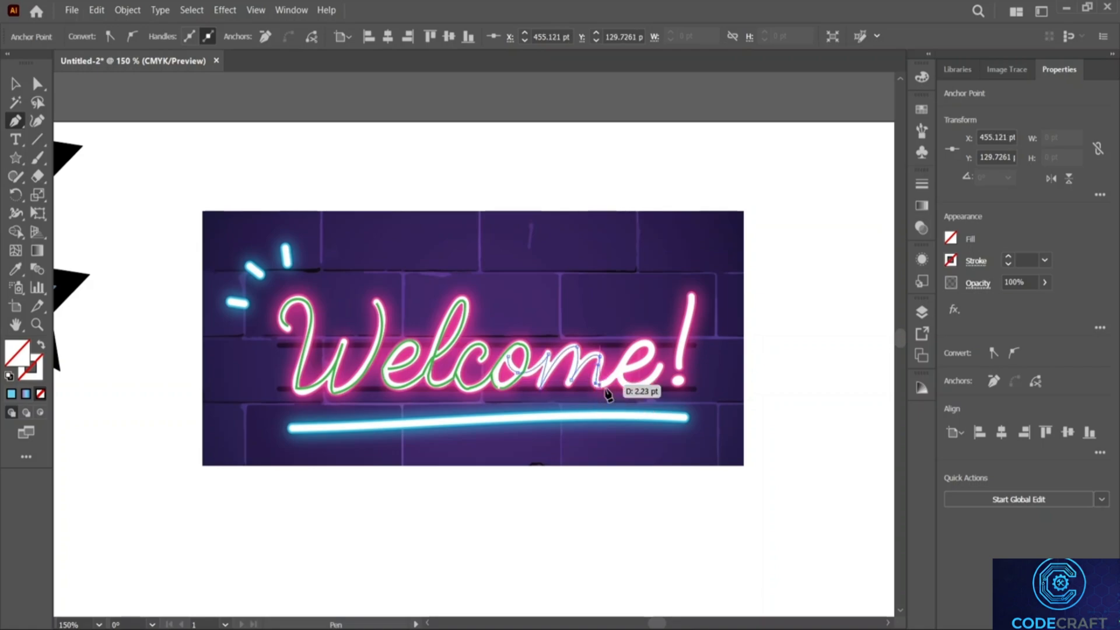
Continue the path from the m around the loop of the last e, along its base and up to its tail end.
{"action": "mouse_move", "coordinate": [624, 358]}
{"action": "left_mouse_down"}
{"action": "mouse_move", "coordinate": [646, 320]}
{"action": "mouse_move", "coordinate": [653, 354]}
{"action": "mouse_move", "coordinate": [633, 370]}
{"action": "left_mouse_up"}
{"action": "left_click", "coordinate": [629, 356]}
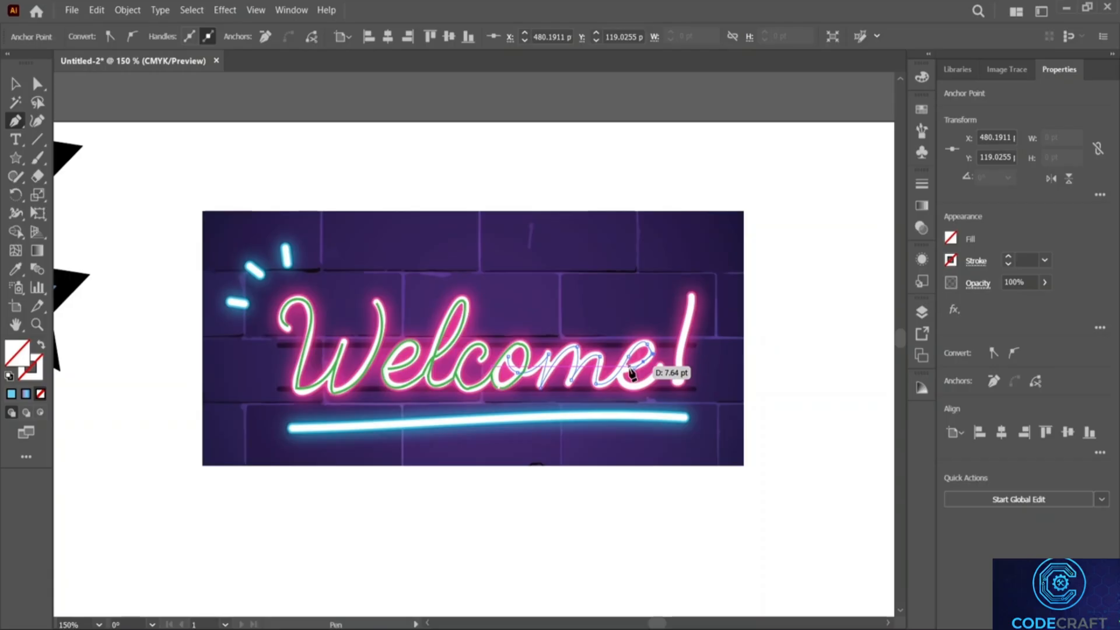
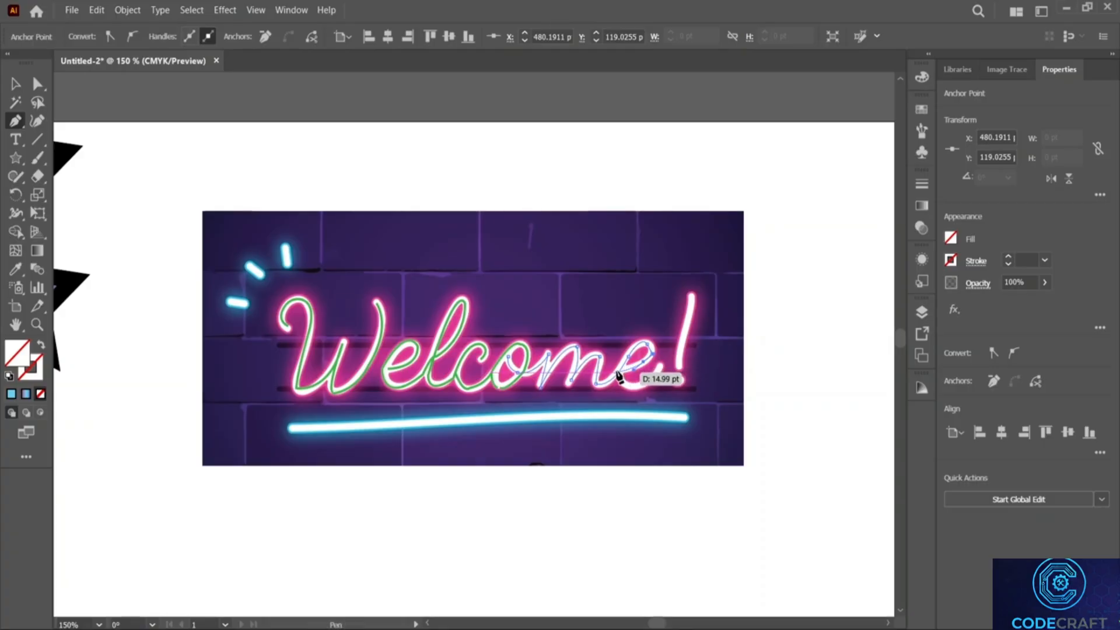
{"action": "left_click", "coordinate": [617, 374]}
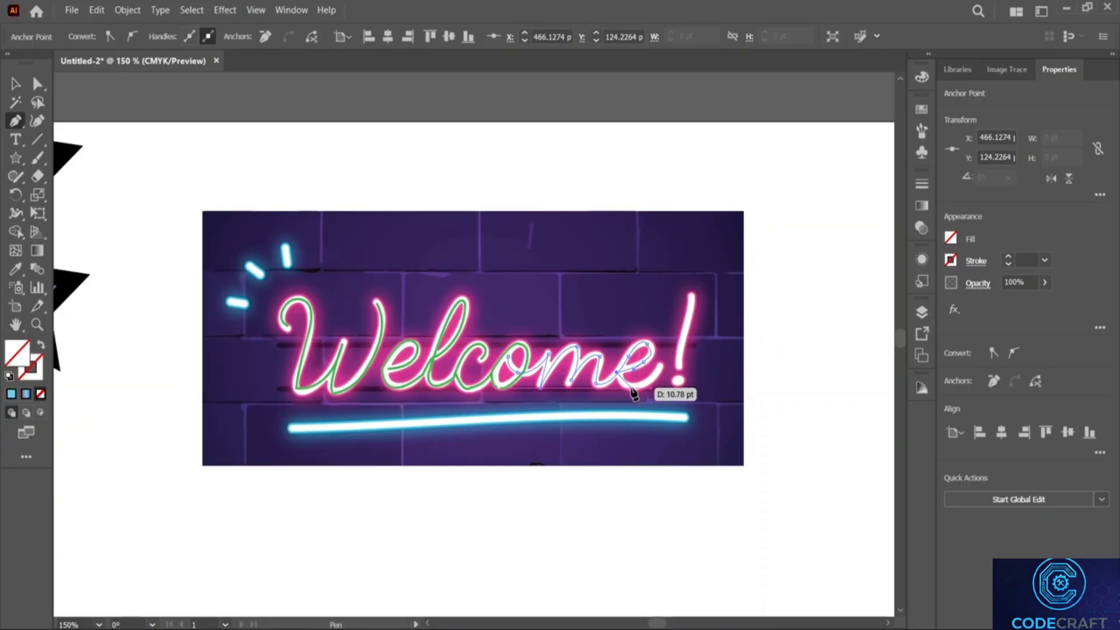
{"action": "left_click_drag", "start_coordinate": [635, 394], "coordinate": [654, 385]}
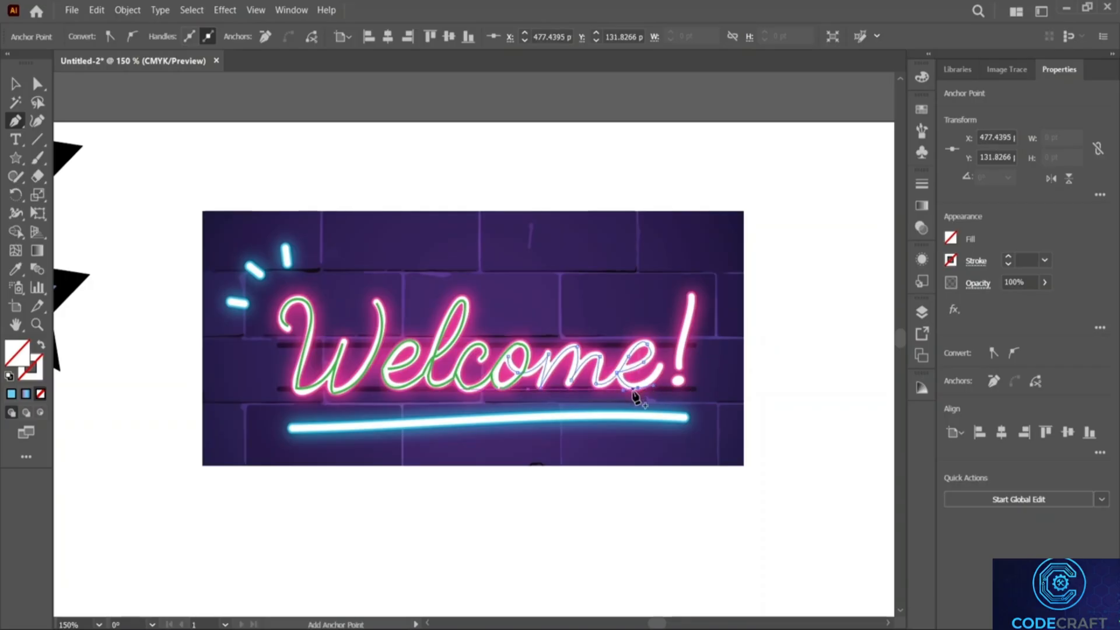
{"action": "left_click", "coordinate": [661, 366]}
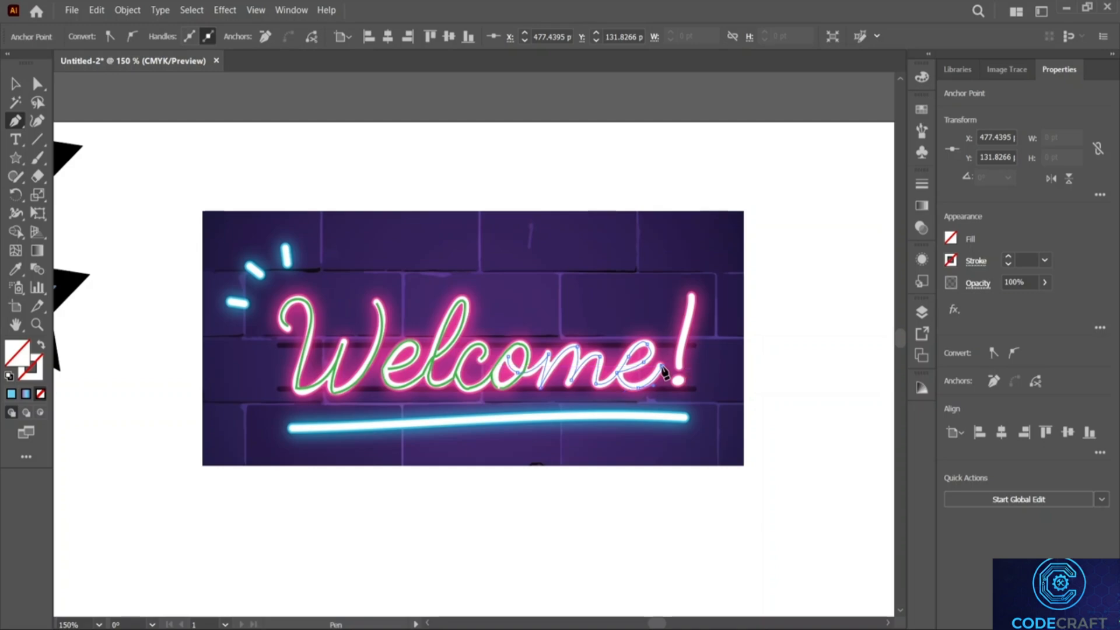
Give the path over the m and e a light green stroke, after trying the C=85 M=10 Y=100 K=0 green.
{"action": "left_click", "coordinate": [951, 262]}
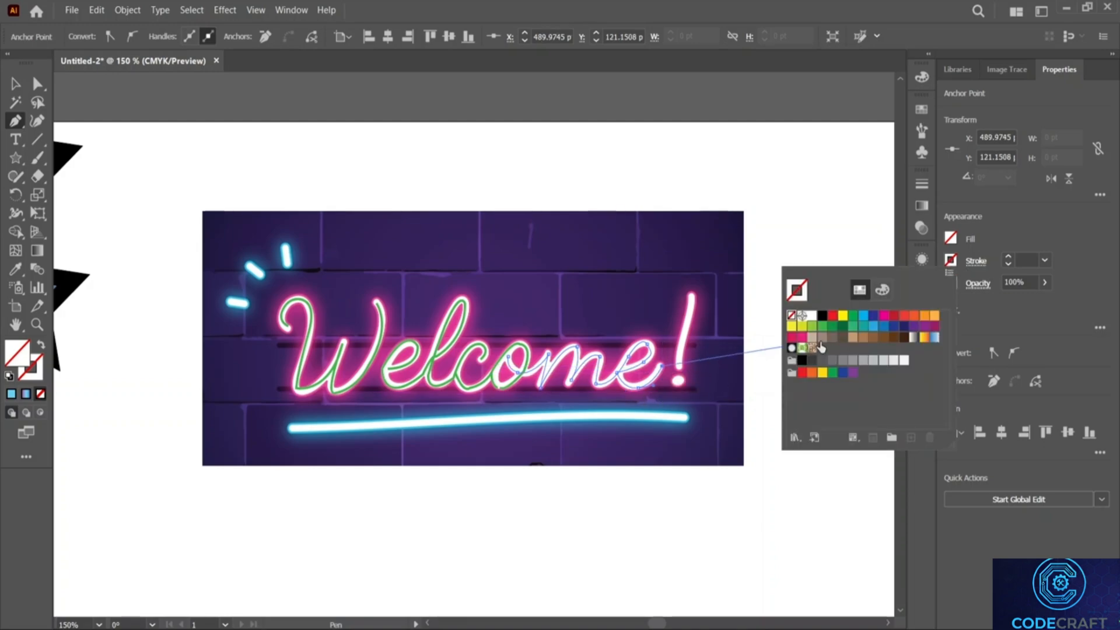
{"action": "left_click", "coordinate": [833, 373]}
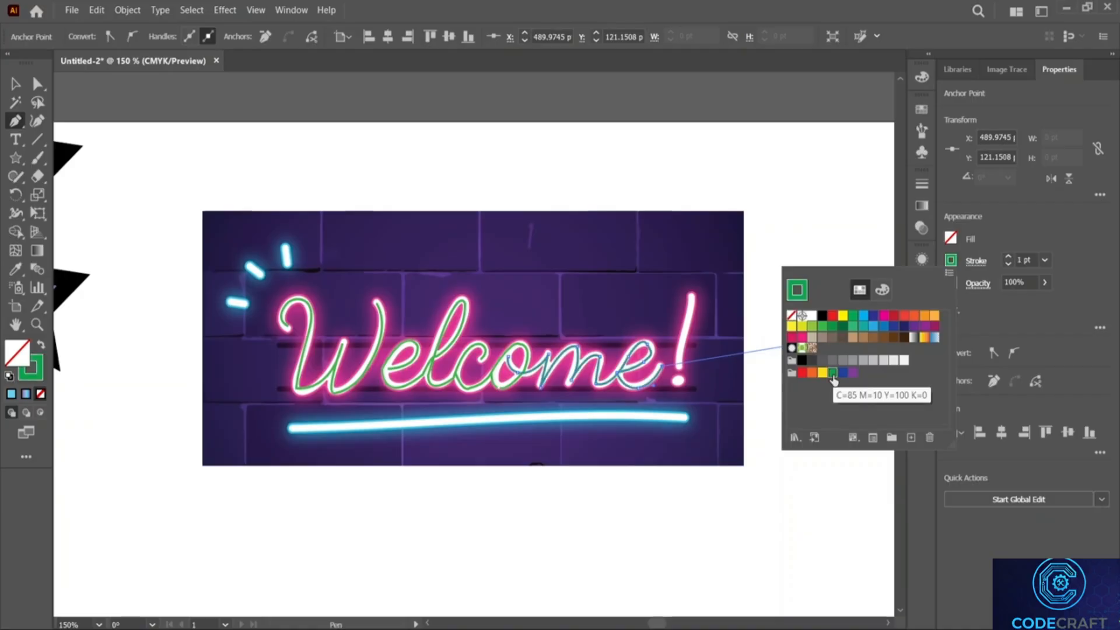
{"action": "left_click", "coordinate": [821, 327]}
{"action": "left_click", "coordinate": [813, 327]}
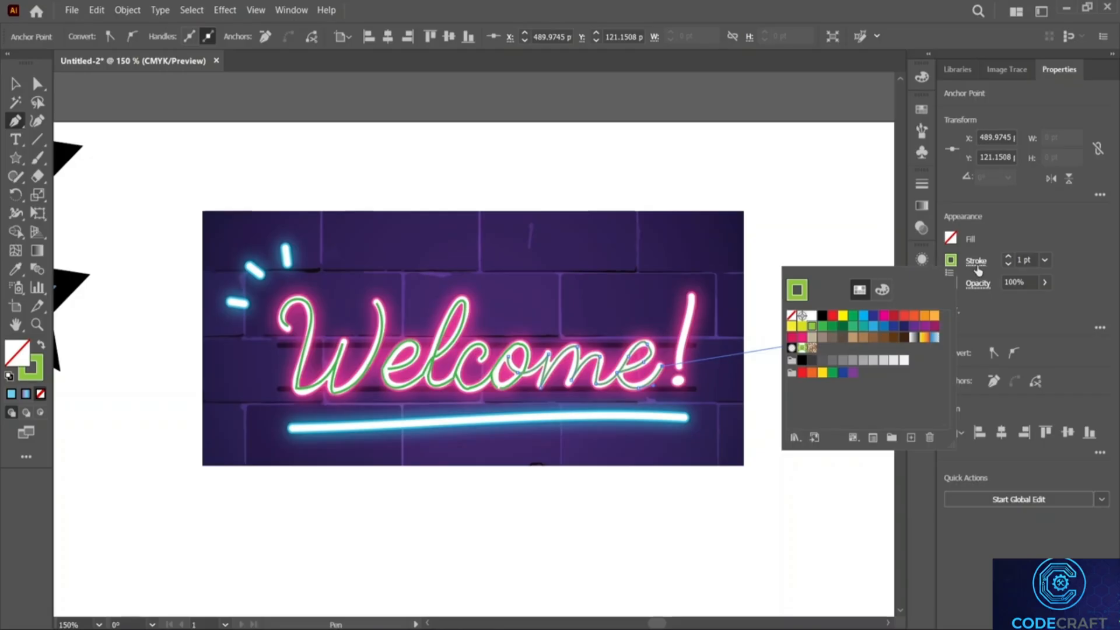
{"action": "left_click", "coordinate": [984, 233]}
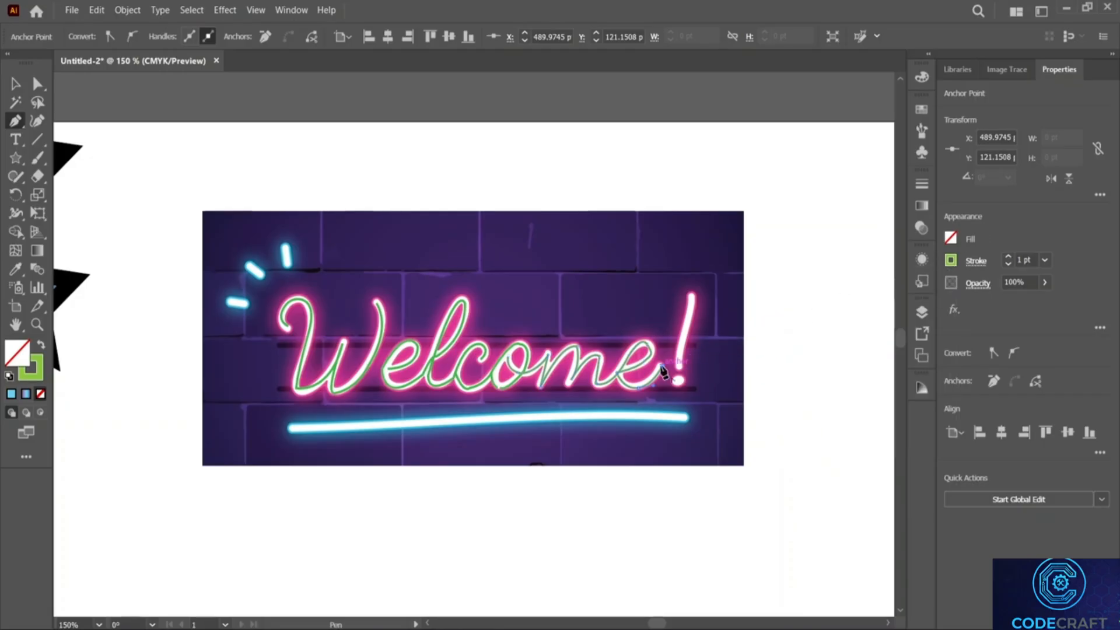
Reselect the m and e path, add an anchor point on the right side of the e's loop, and clear the selection.
{"action": "left_click", "coordinate": [15, 83]}
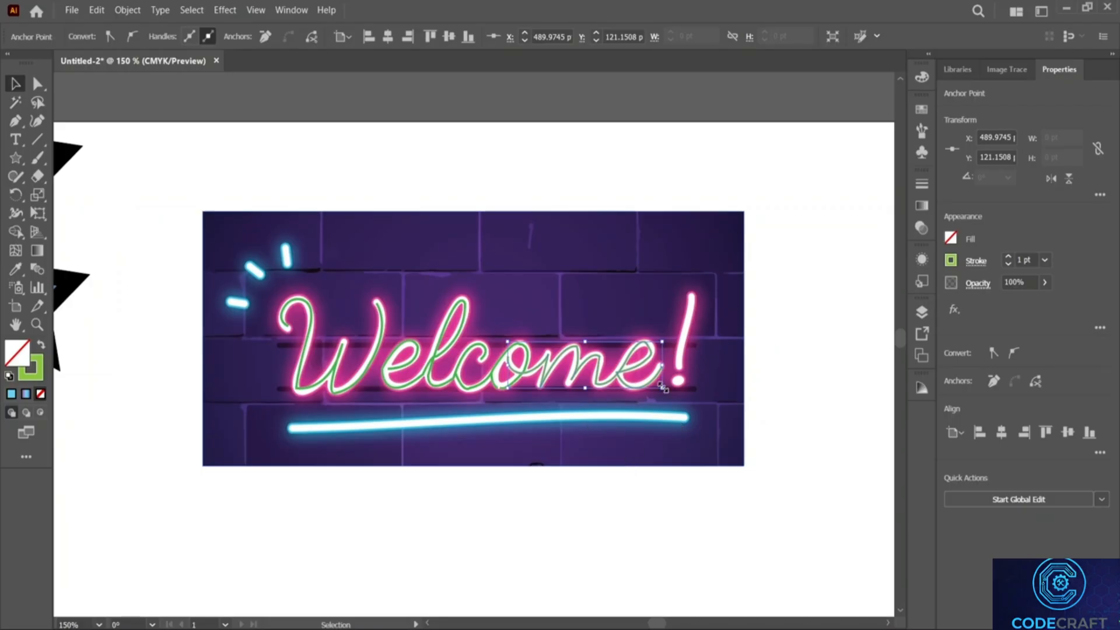
{"action": "left_click", "coordinate": [651, 354]}
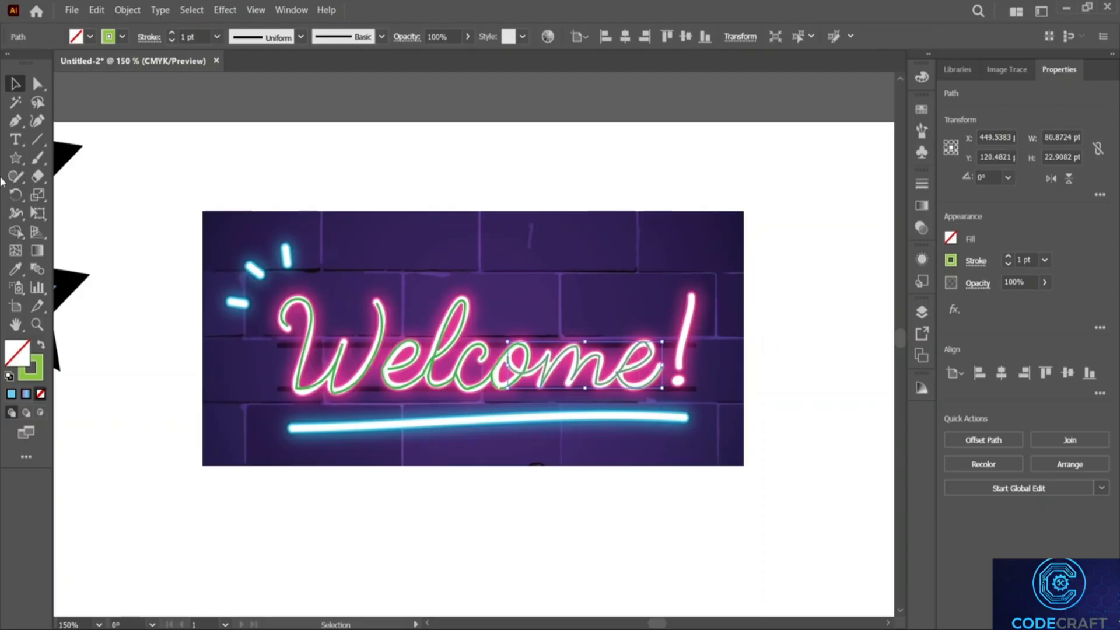
{"action": "left_click", "coordinate": [15, 121]}
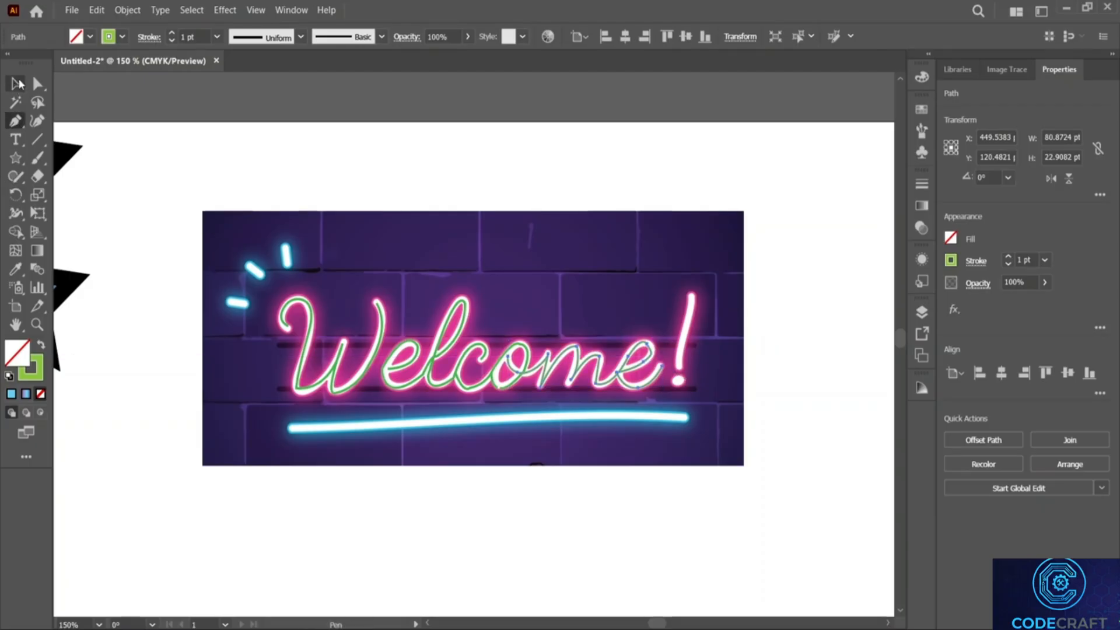
{"action": "left_click", "coordinate": [649, 352]}
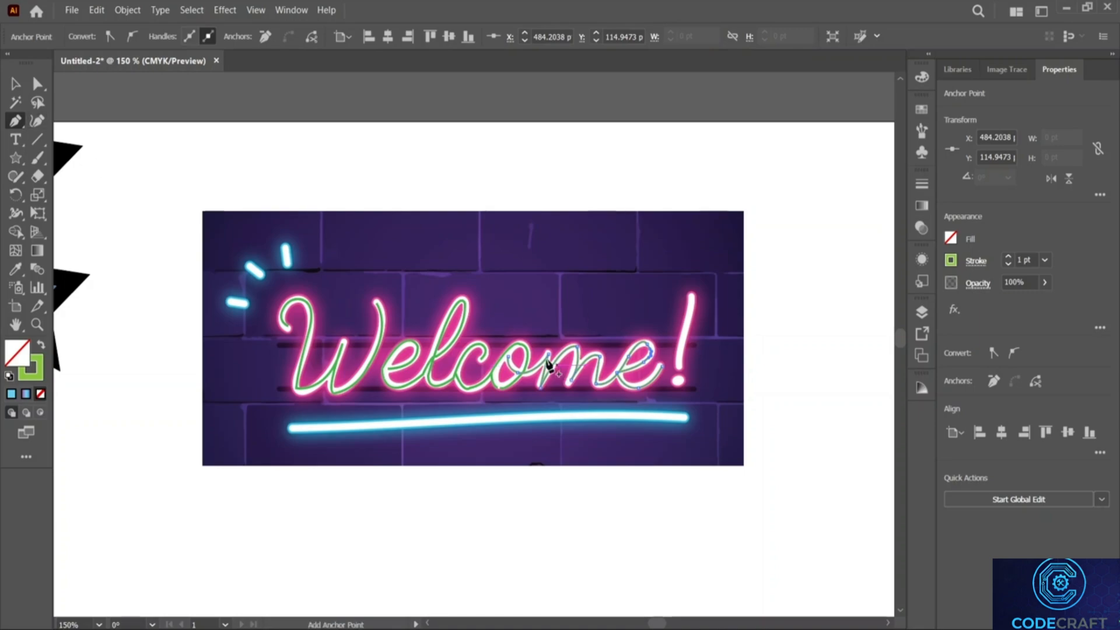
{"action": "left_click", "coordinate": [20, 125]}
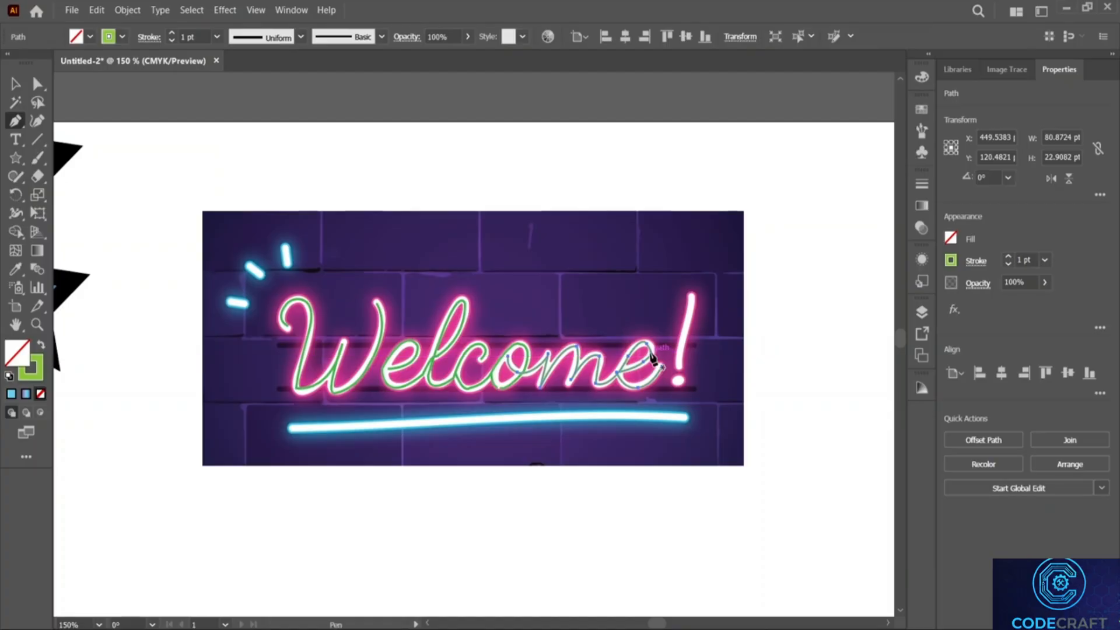
{"action": "key", "text": "ctrl+shift+a"}
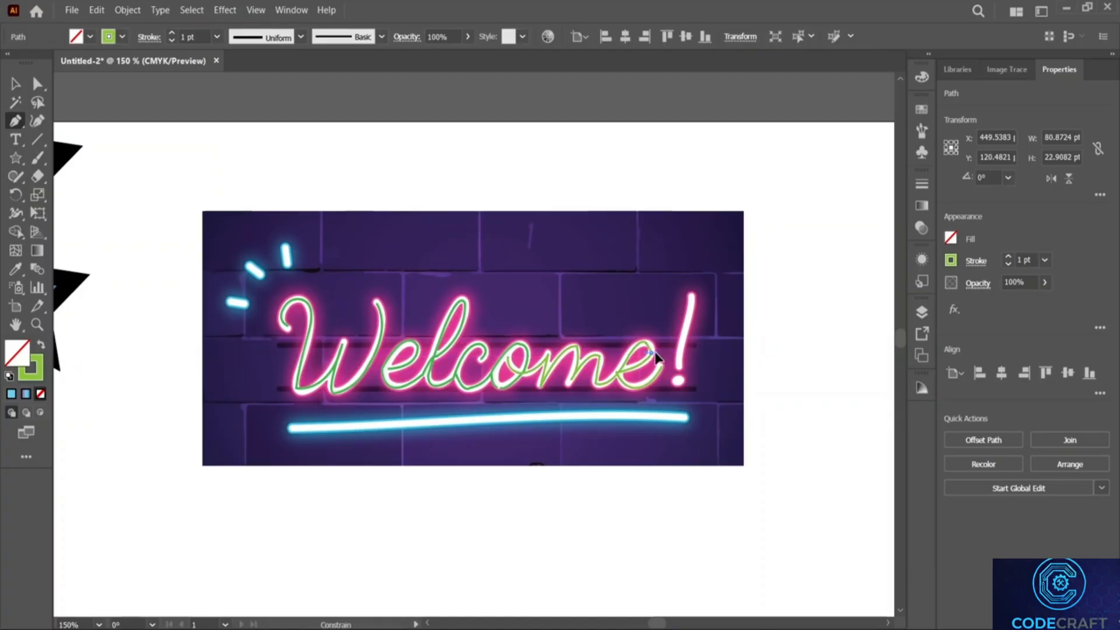
{"action": "mouse_move", "coordinate": [661, 369]}
{"action": "left_mouse_down"}
{"action": "mouse_move", "coordinate": [629, 366]}
{"action": "mouse_move", "coordinate": [680, 368]}
{"action": "mouse_move", "coordinate": [661, 361]}
{"action": "left_mouse_up"}
{"action": "left_click", "coordinate": [648, 346]}
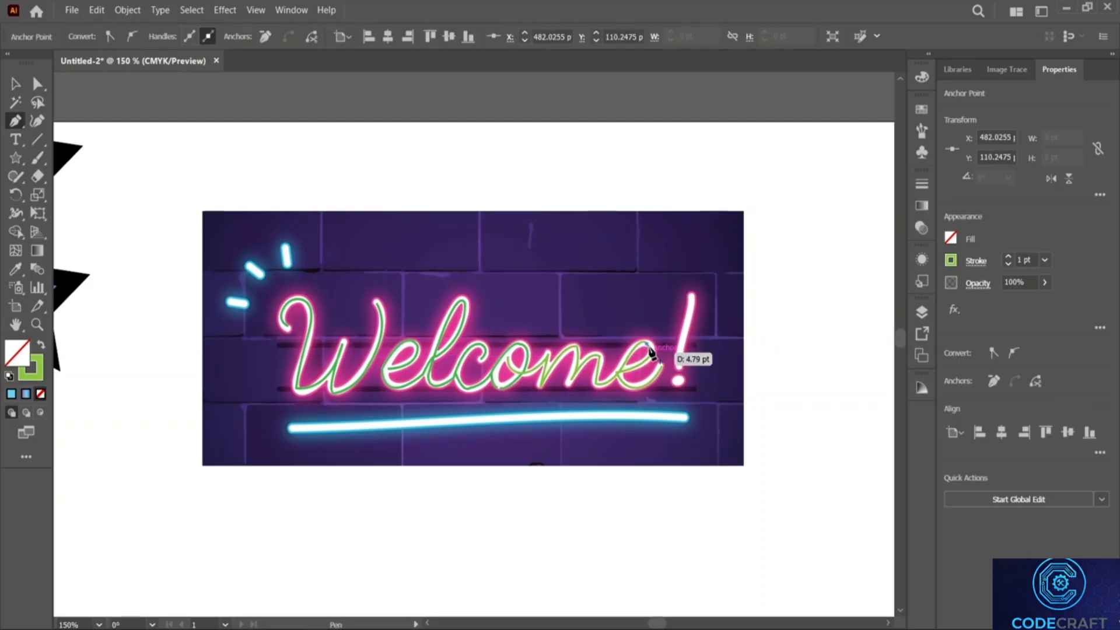
{"action": "key", "text": "ctrl"}
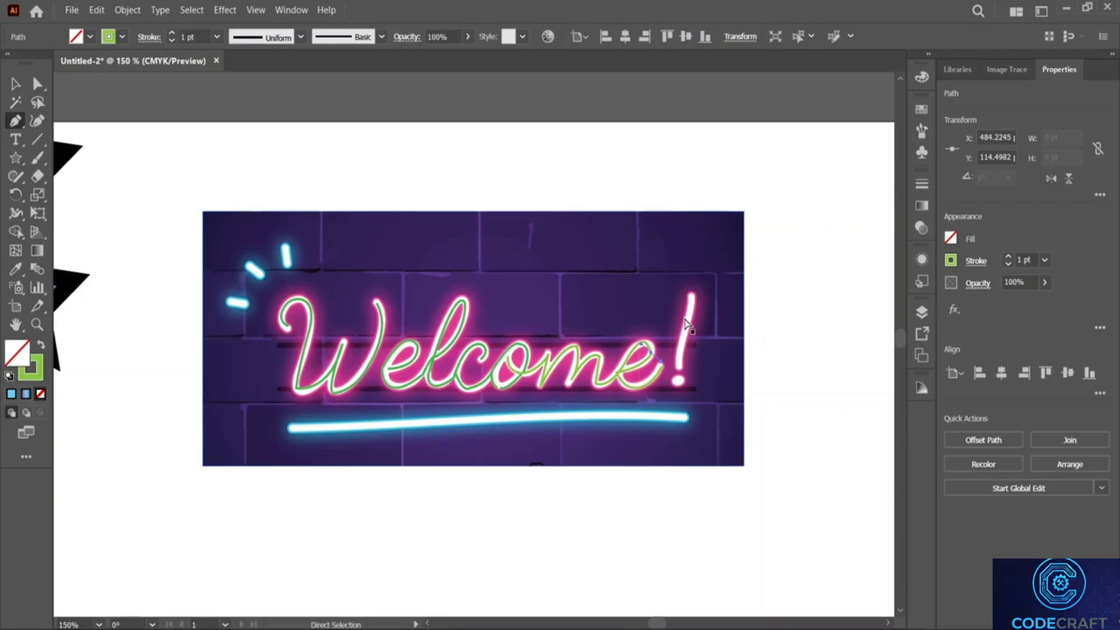
{"action": "key", "text": "ctrl+z"}
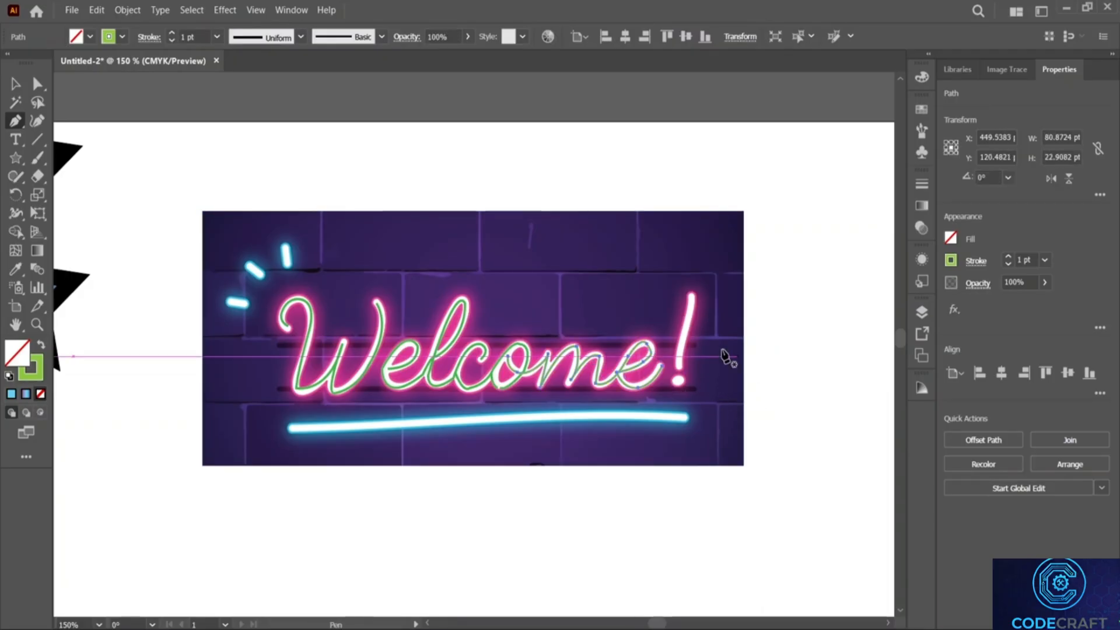
Trace the exclamation mark's stem from its upper tip to its lower end, and place a separate anchor point on its dot.
{"action": "left_click", "coordinate": [692, 295]}
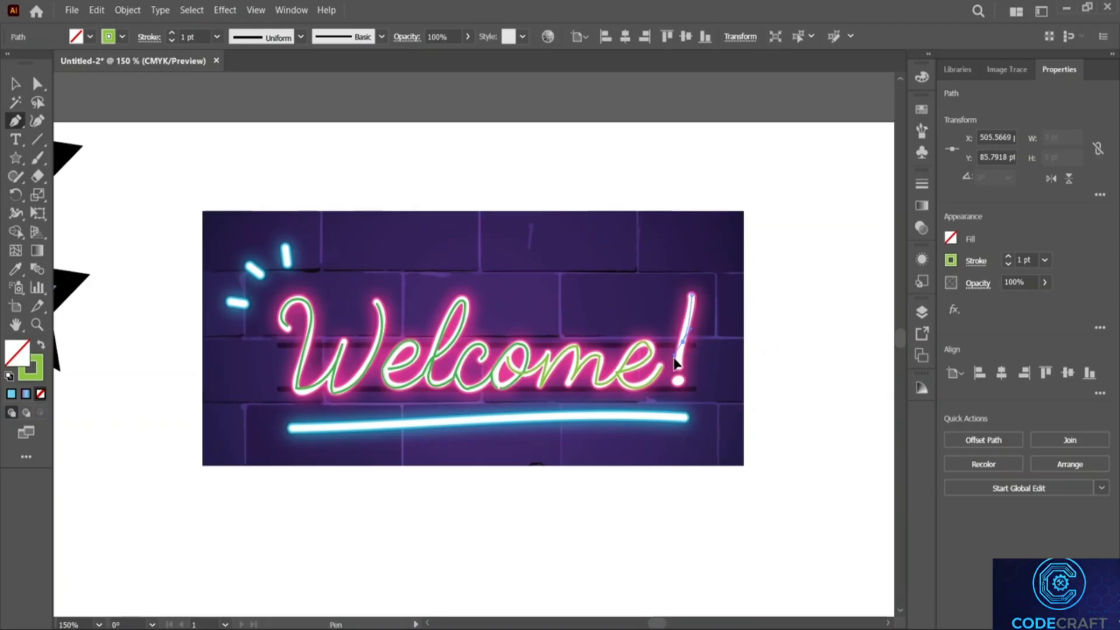
{"action": "left_click_drag", "start_coordinate": [676, 374], "coordinate": [682, 379]}
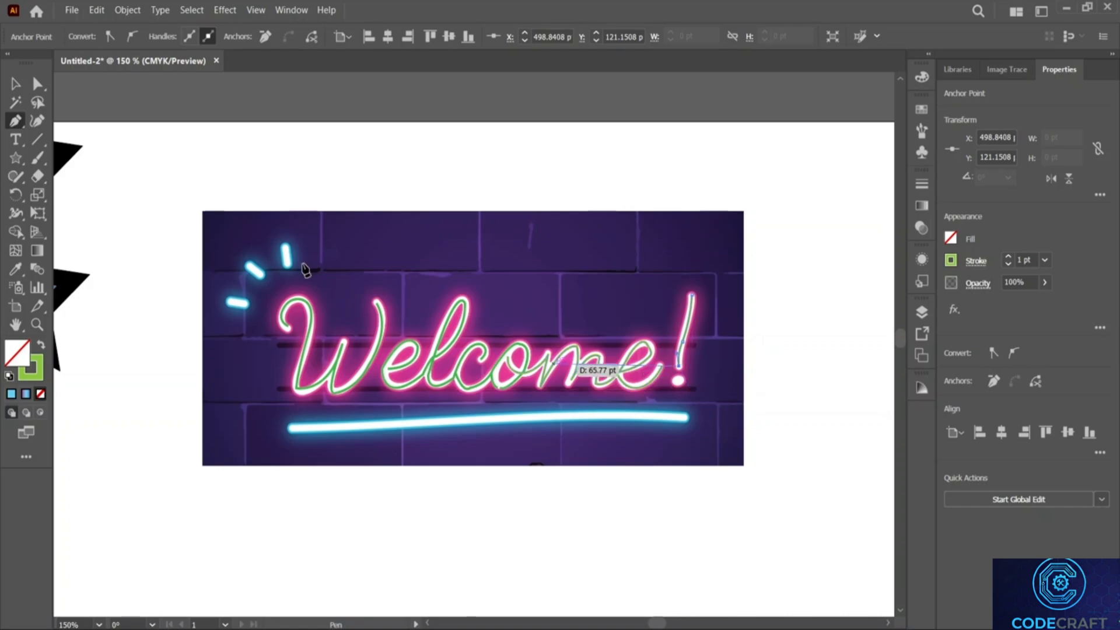
{"action": "key", "text": "v"}
{"action": "left_click", "coordinate": [16, 121]}
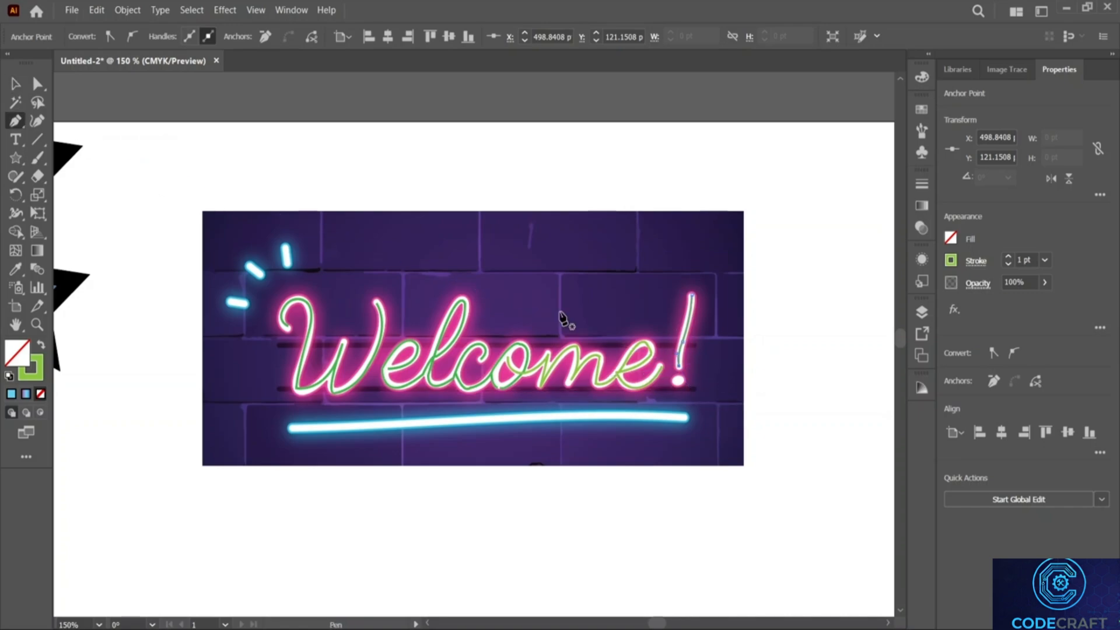
{"action": "left_click", "coordinate": [678, 382]}
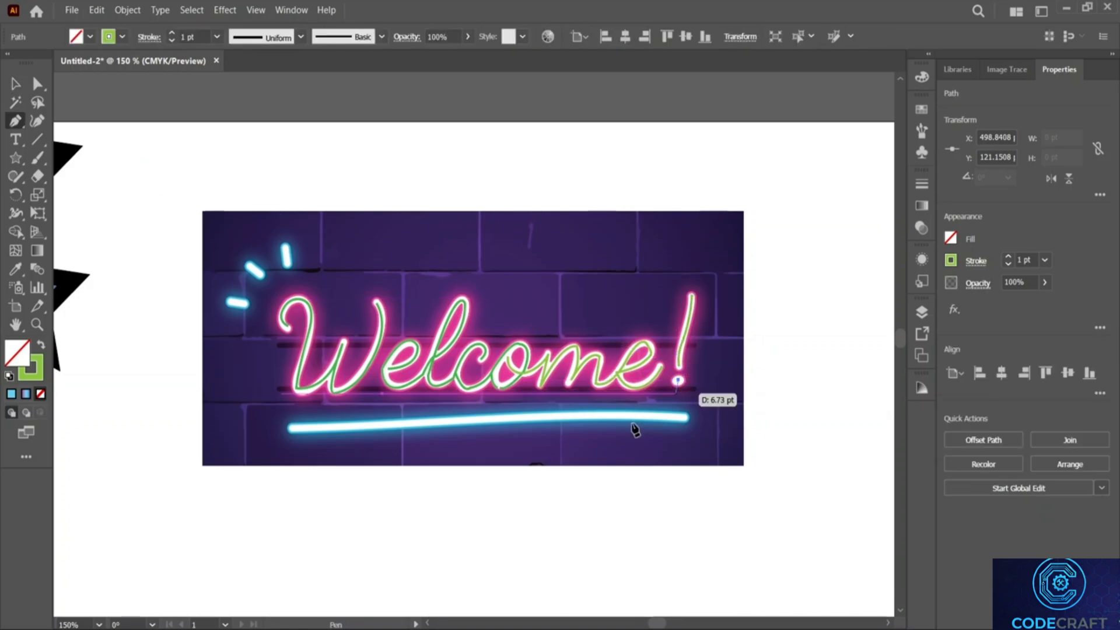
End the path and move the neon sign image up, clear of the traced Welcome! lettering.
{"action": "left_click", "coordinate": [16, 85]}
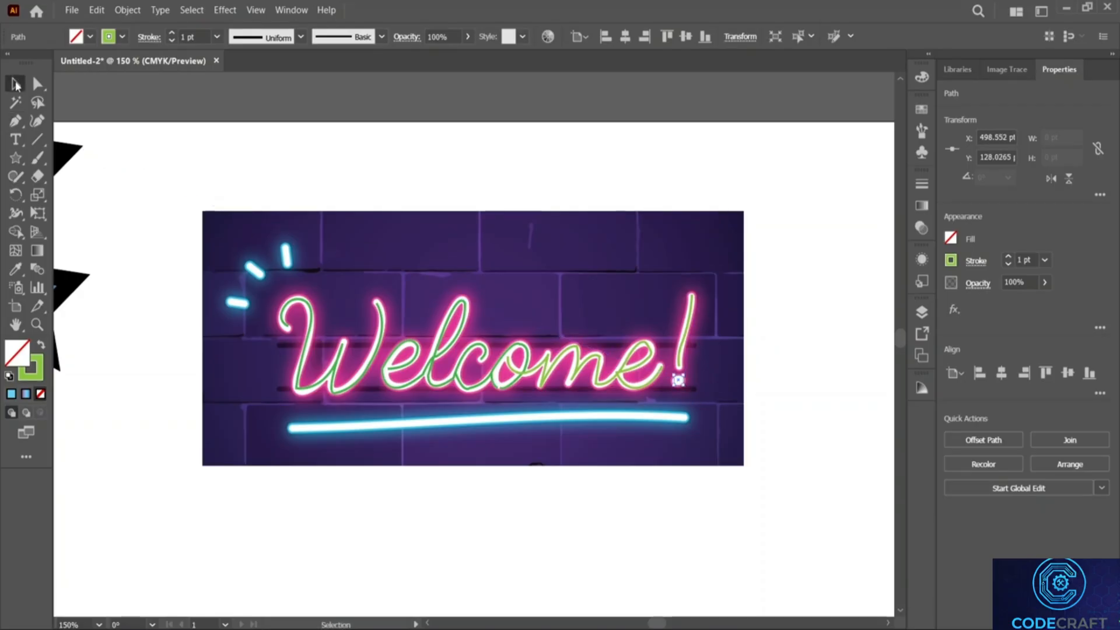
{"action": "double_click", "coordinate": [16, 85]}
{"action": "left_click", "coordinate": [632, 436]}
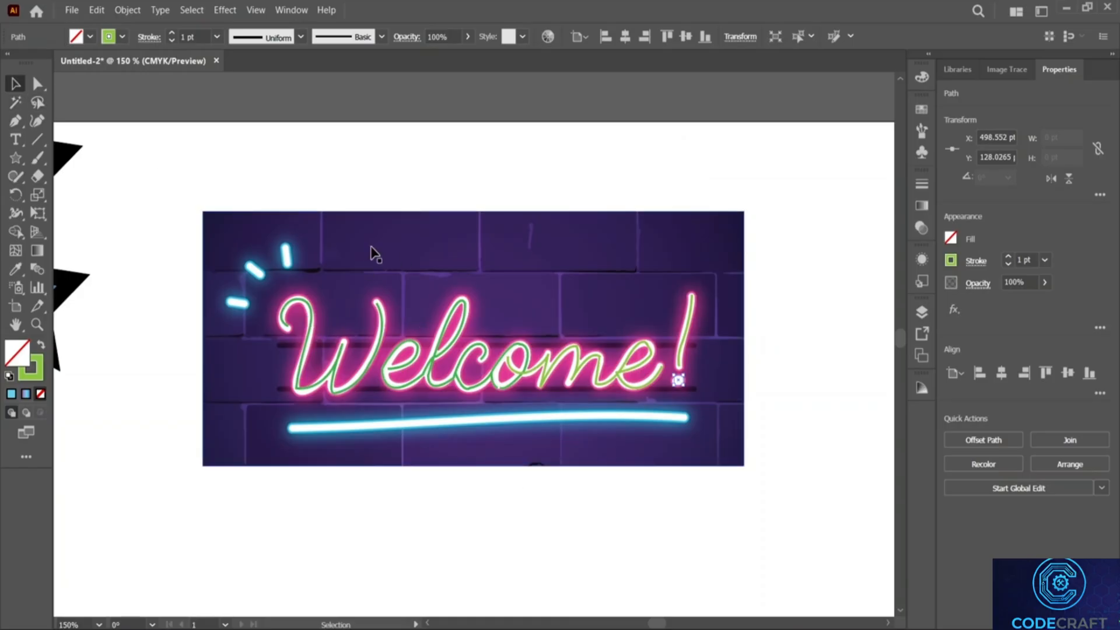
{"action": "left_click", "coordinate": [575, 272]}
{"action": "left_click_drag", "start_coordinate": [583, 244], "coordinate": [607, 93]}
Set the stroke weight of the exclamation mark's dot to 42 pt and clear the selection.
{"action": "left_click", "coordinate": [687, 386]}
{"action": "left_click", "coordinate": [678, 385]}
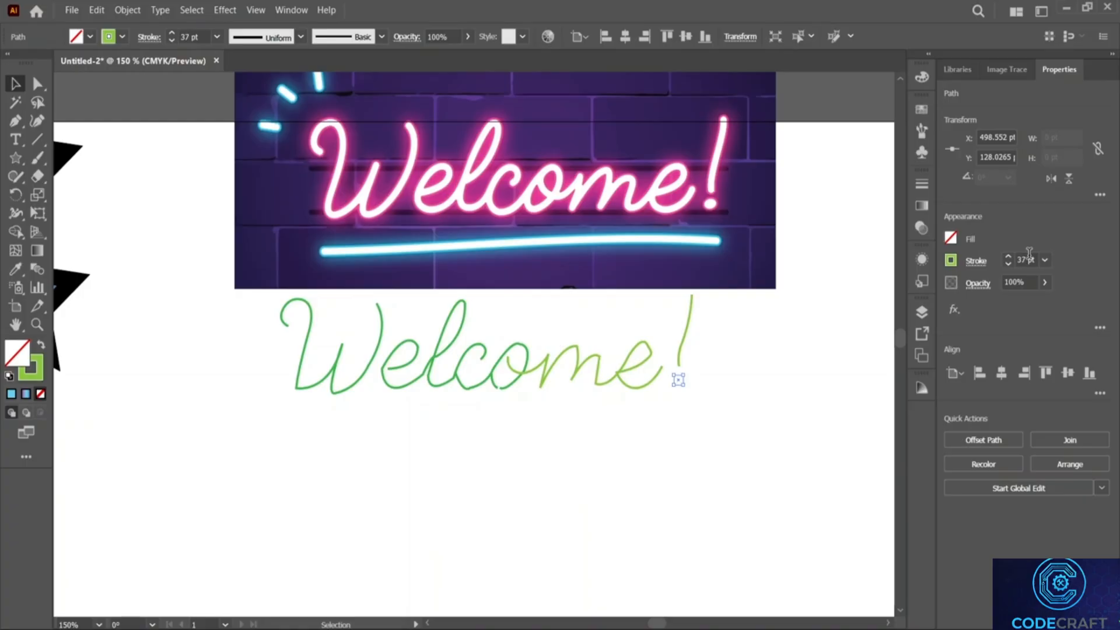
{"action": "left_click", "coordinate": [846, 378]}
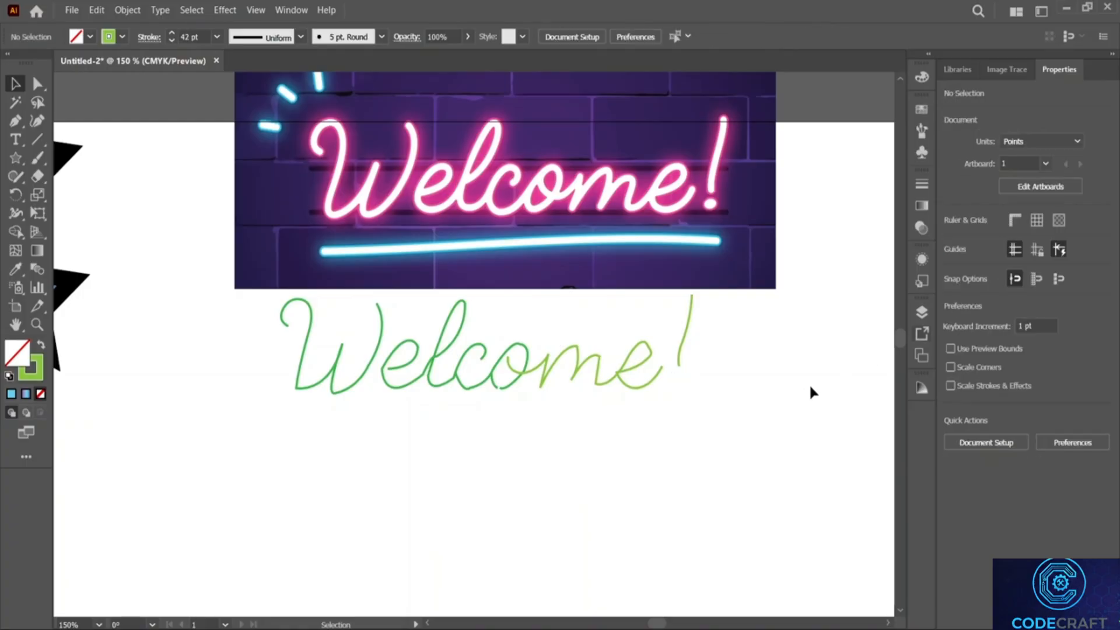
Move the neon image slightly farther up, and set the stroke weight of all the Welcome! paths to 5 pt.
{"action": "left_click_drag", "start_coordinate": [670, 96], "coordinate": [693, 75]}
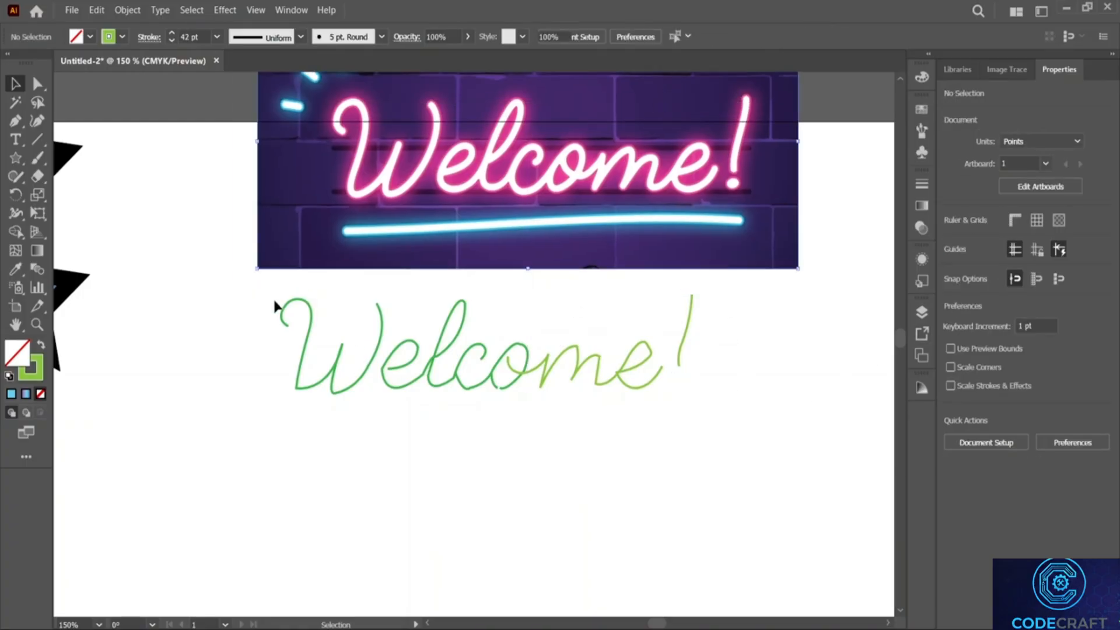
{"action": "left_click_drag", "start_coordinate": [743, 414], "coordinate": [789, 430]}
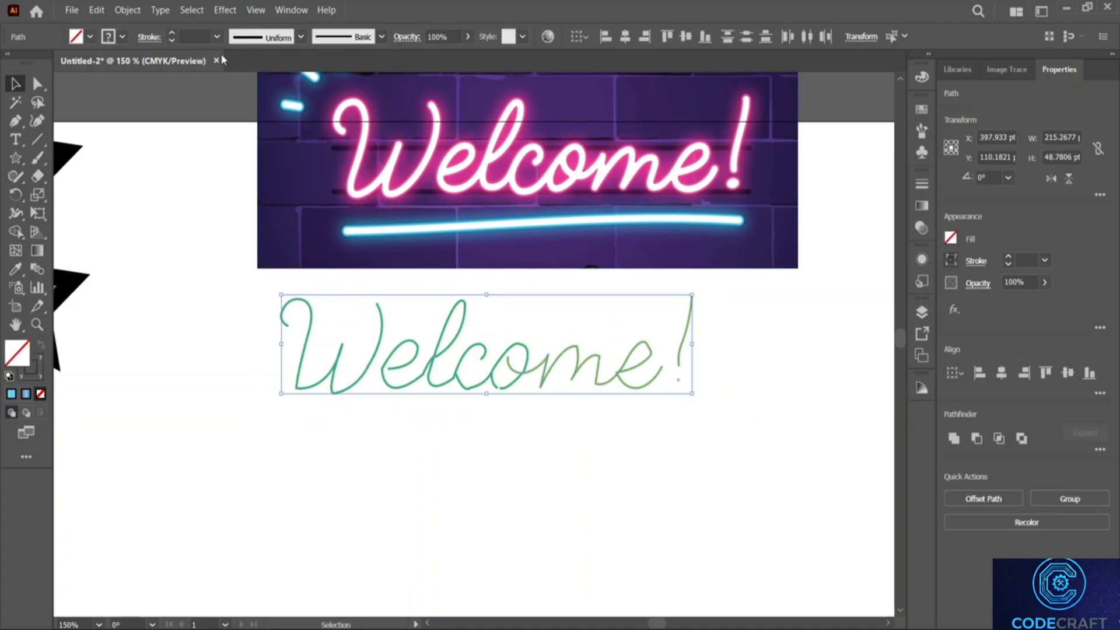
{"action": "left_click", "coordinate": [187, 36]}
{"action": "type", "text": "1"}
{"action": "key", "text": "Return"}
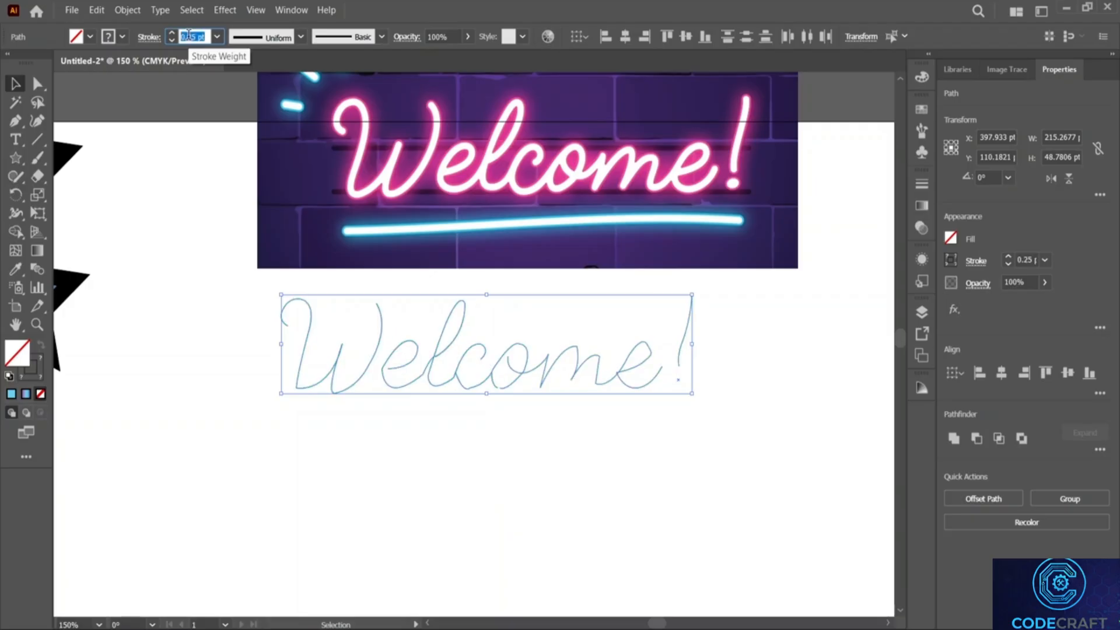
{"action": "key", "text": "Up"}
{"action": "key", "text": "Up"}
{"action": "key", "text": "Up"}
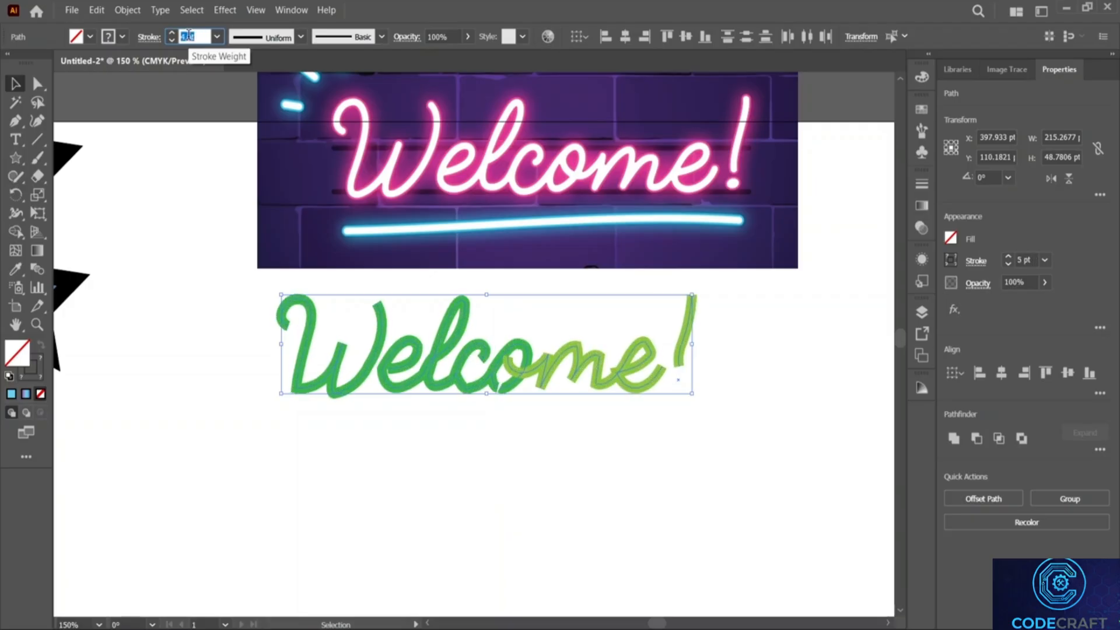
{"action": "key", "text": "Up"}
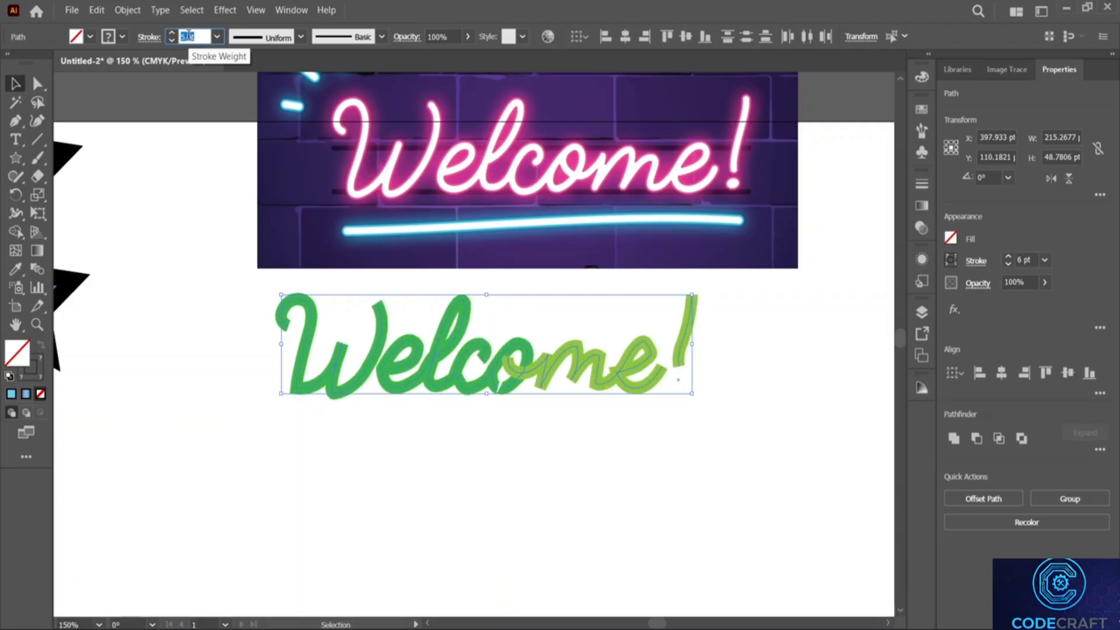
Try the Charcoal - Feather brush, the orange ornamental brush and the denim pattern brush on the Welcome! lettering.
{"action": "left_click", "coordinate": [301, 38]}
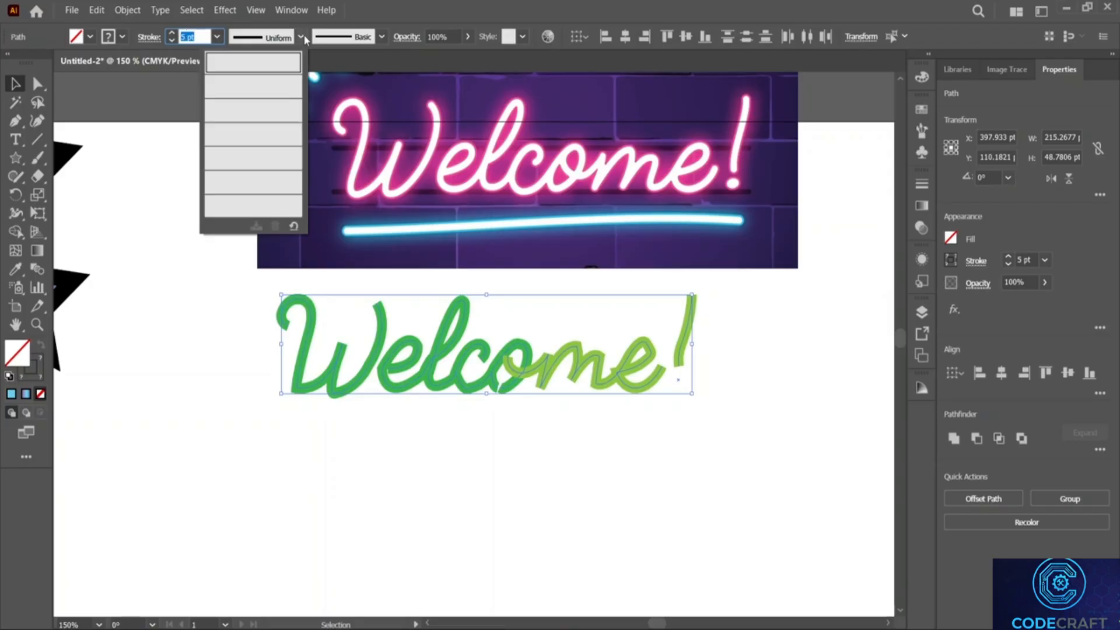
{"action": "left_click", "coordinate": [302, 37]}
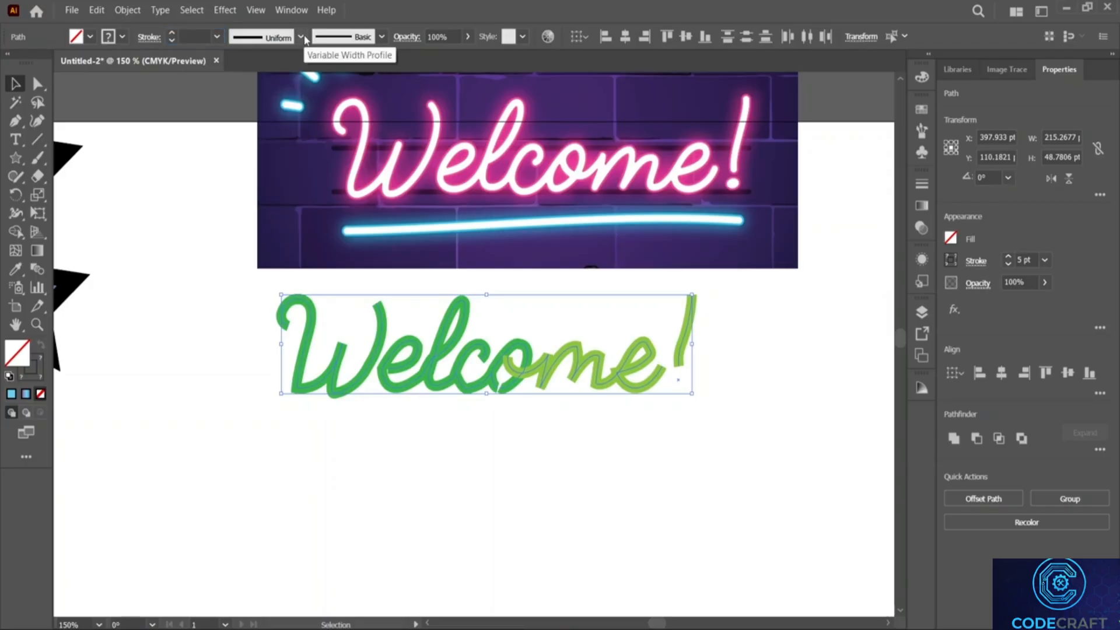
{"action": "left_click", "coordinate": [382, 37]}
{"action": "scroll", "coordinate": [343, 98], "scroll_direction": "down", "scroll_amount": 3}
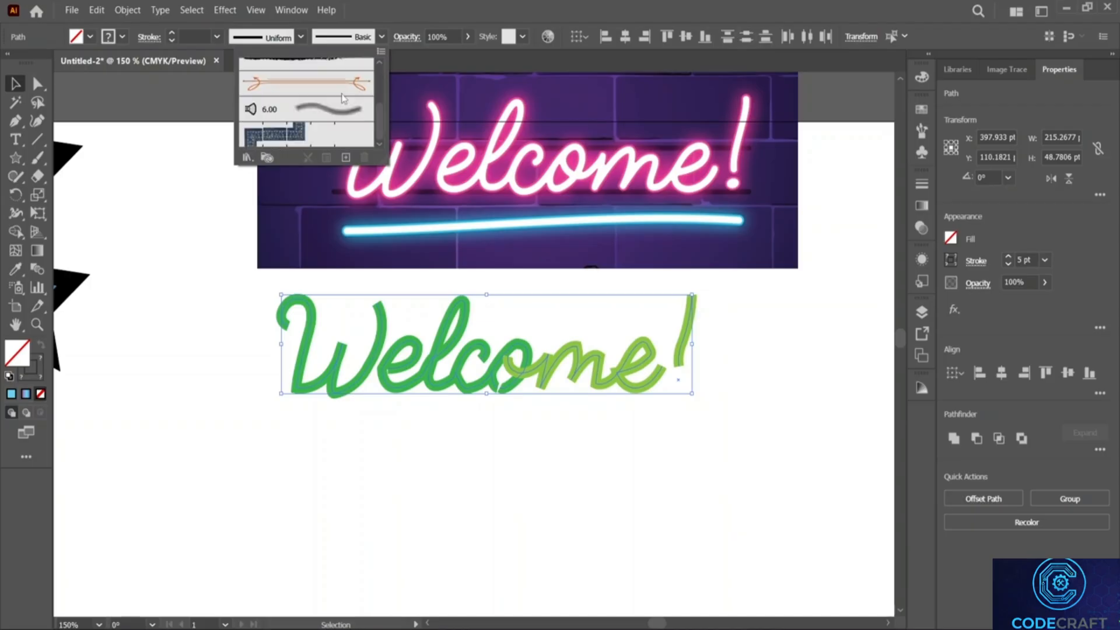
{"action": "scroll", "coordinate": [343, 98], "scroll_direction": "up", "scroll_amount": 2}
{"action": "left_click", "coordinate": [334, 109]}
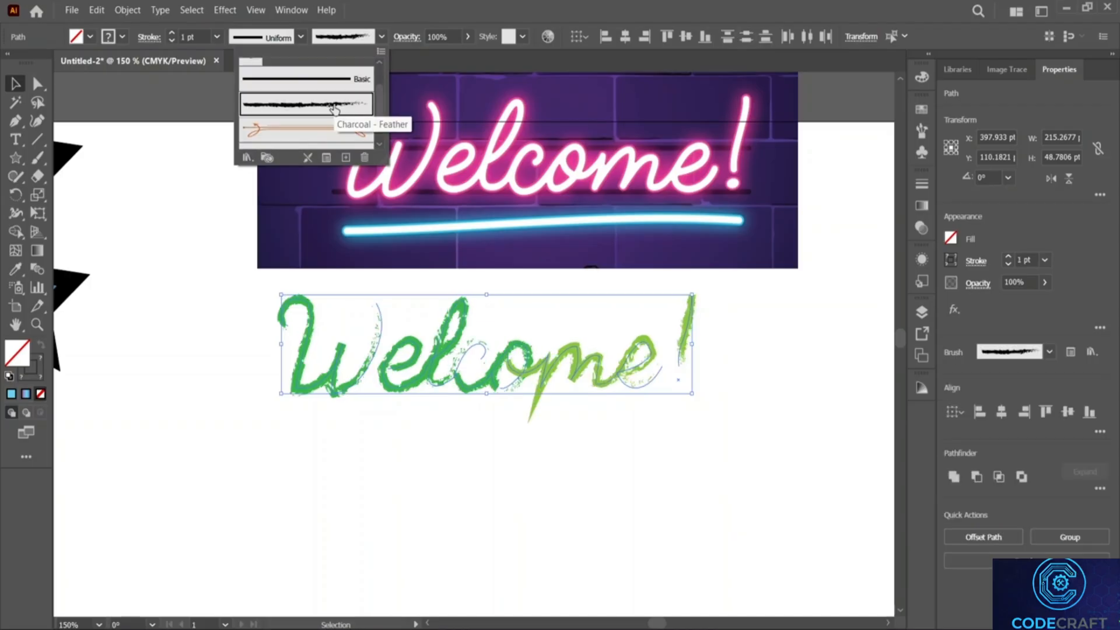
{"action": "left_click", "coordinate": [337, 129]}
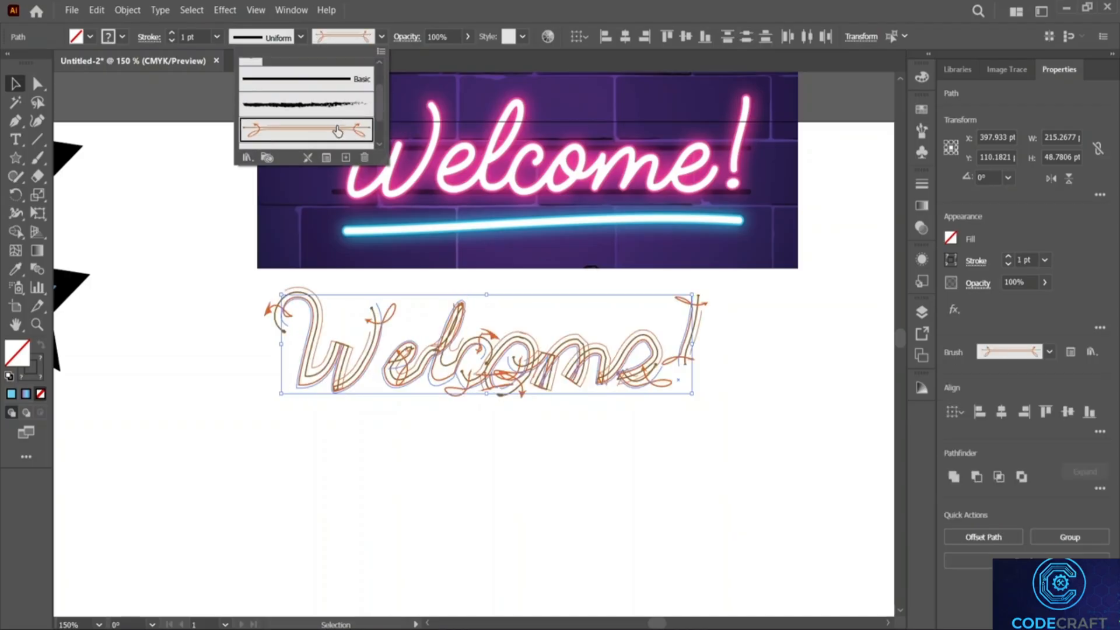
{"action": "scroll", "coordinate": [337, 130], "scroll_direction": "down", "scroll_amount": 2}
{"action": "left_click", "coordinate": [333, 137]}
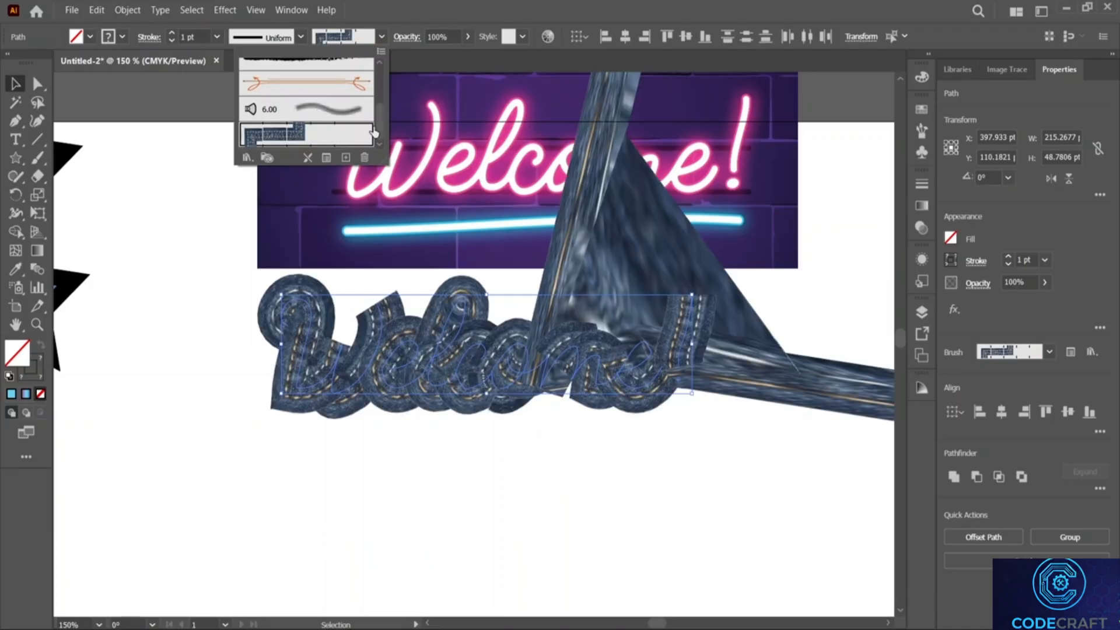
Apply the 3 pt. Oval calligraphic brush to the Welcome! lettering, after trying the 15 pt. Round brush.
{"action": "left_click_drag", "start_coordinate": [383, 128], "coordinate": [389, 79]}
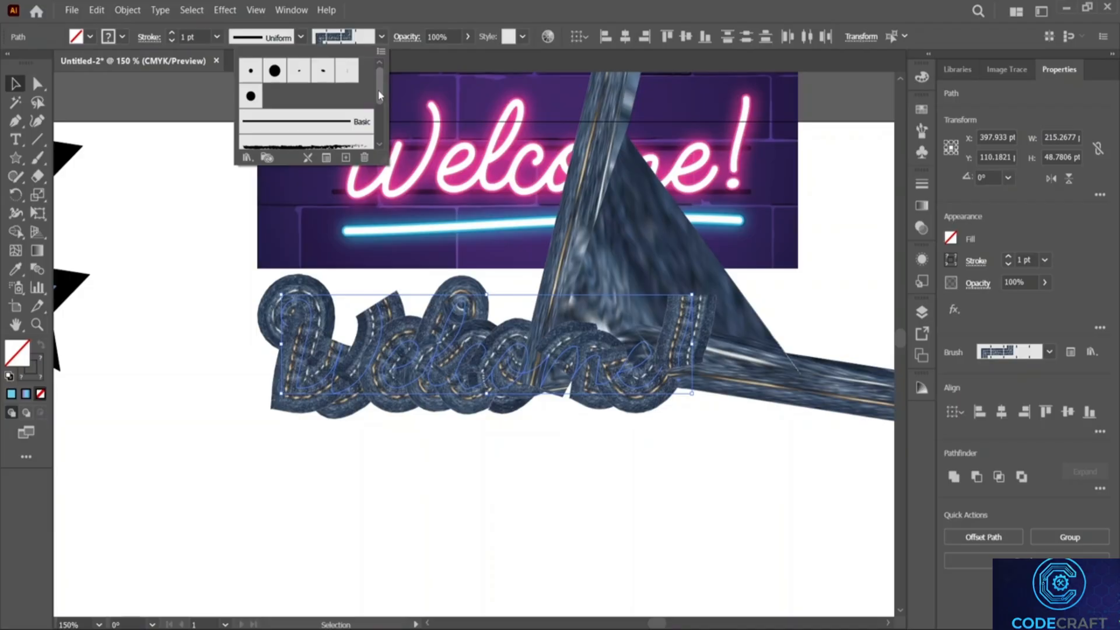
{"action": "left_click", "coordinate": [273, 72]}
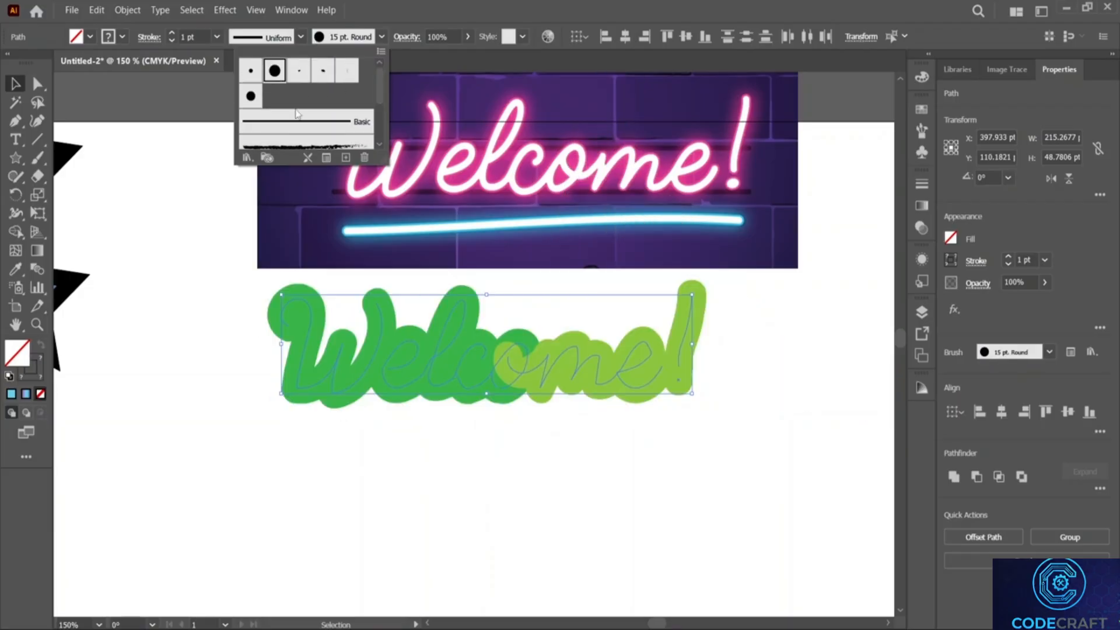
{"action": "left_click", "coordinate": [299, 79]}
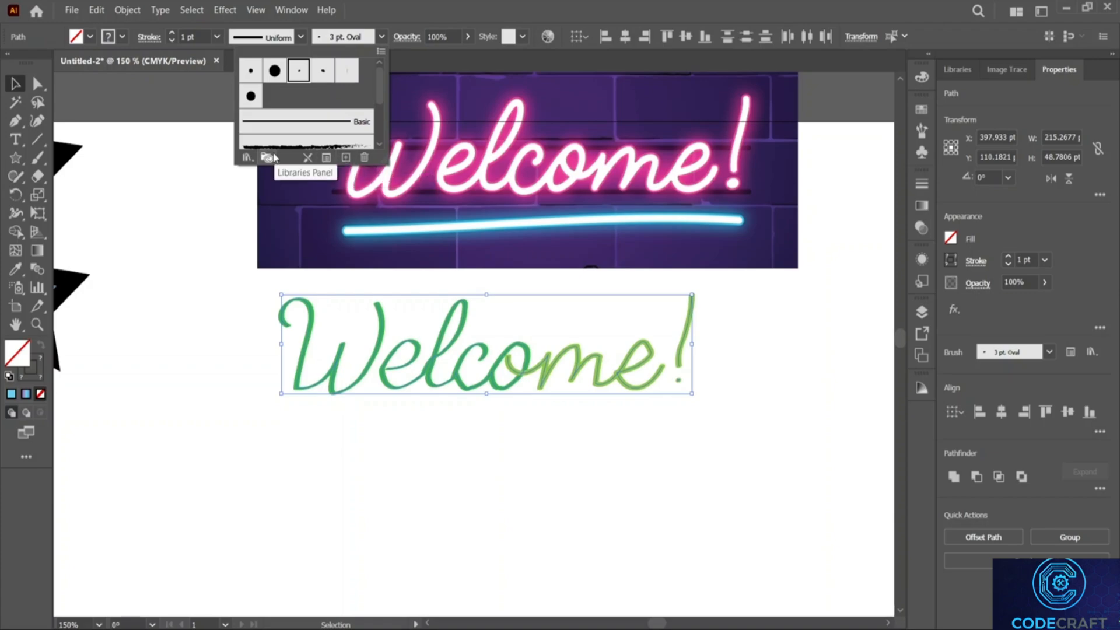
Browse the available brush library categories, including Arrows and Borders.
{"action": "left_click", "coordinate": [247, 158]}
{"action": "mouse_move", "coordinate": [293, 201]}
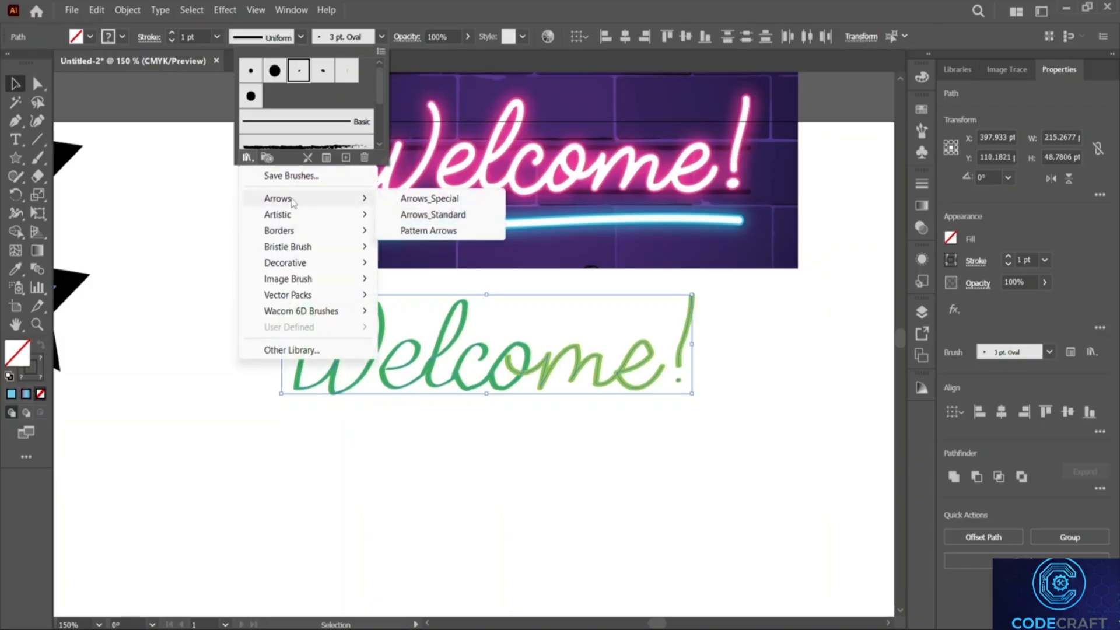
{"action": "left_click", "coordinate": [381, 52]}
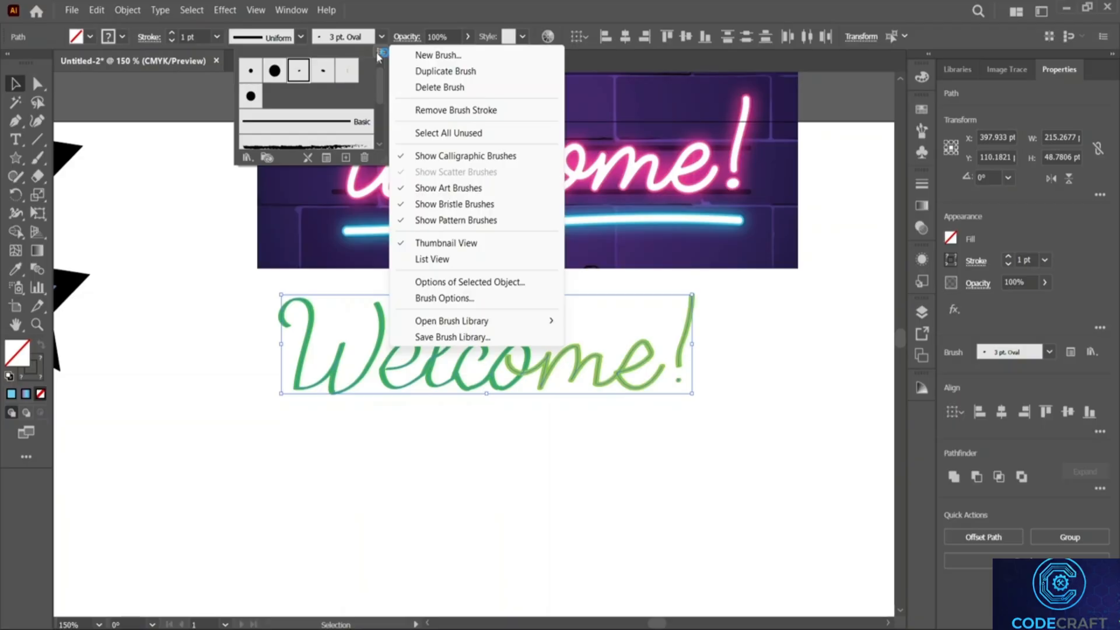
{"action": "mouse_move", "coordinate": [484, 322]}
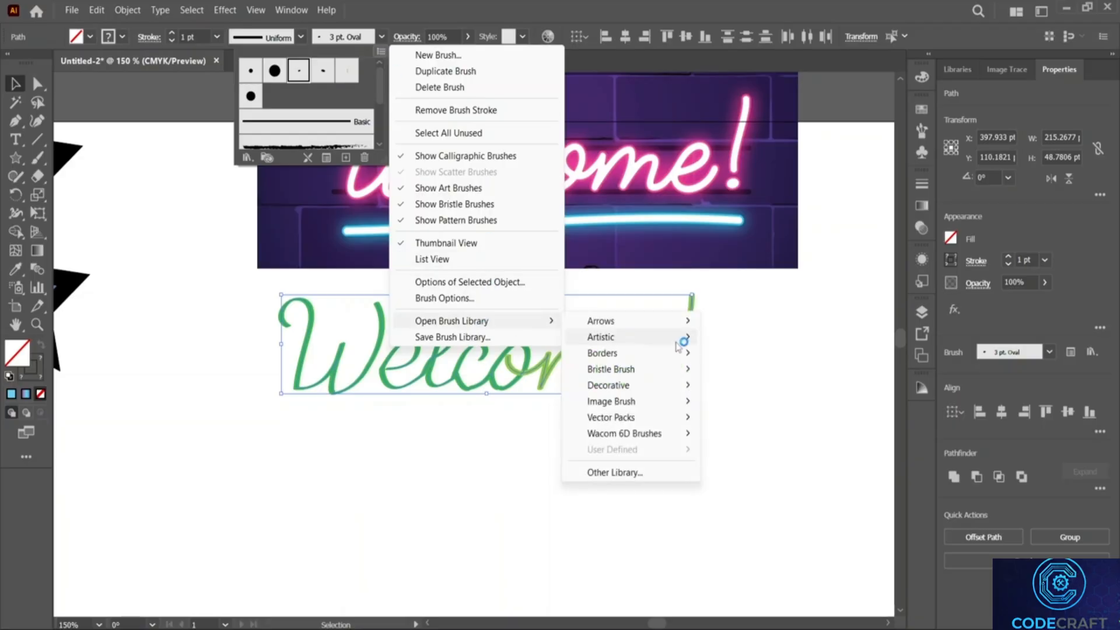
{"action": "mouse_move", "coordinate": [654, 349]}
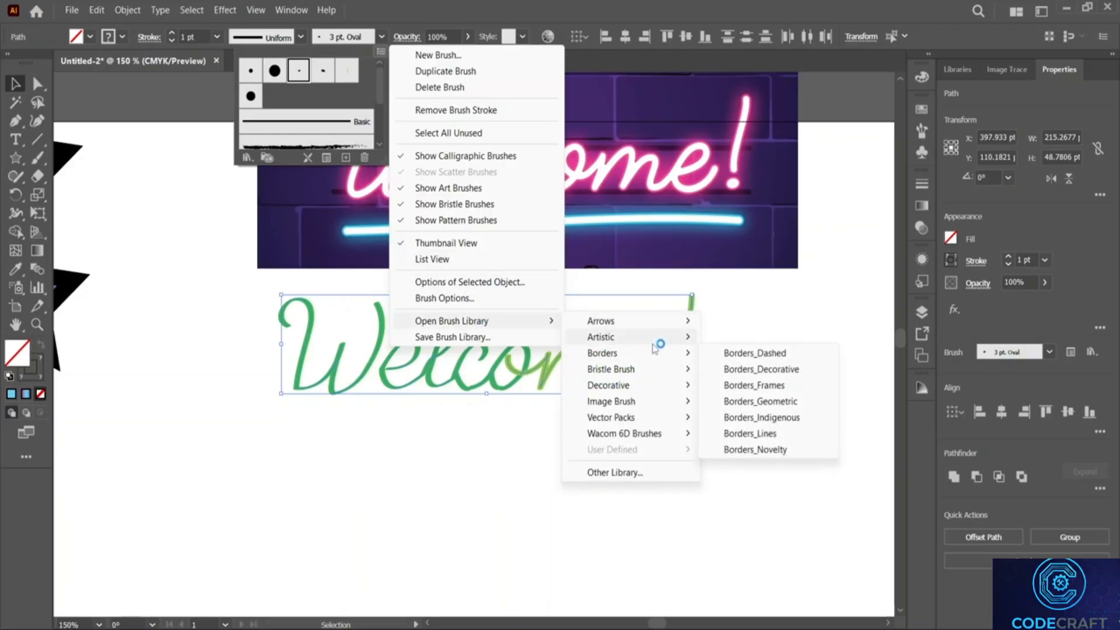
Open the Artistic_Calligraphic brush library and move it clear of the Welcome! lettering.
{"action": "left_click", "coordinate": [749, 337]}
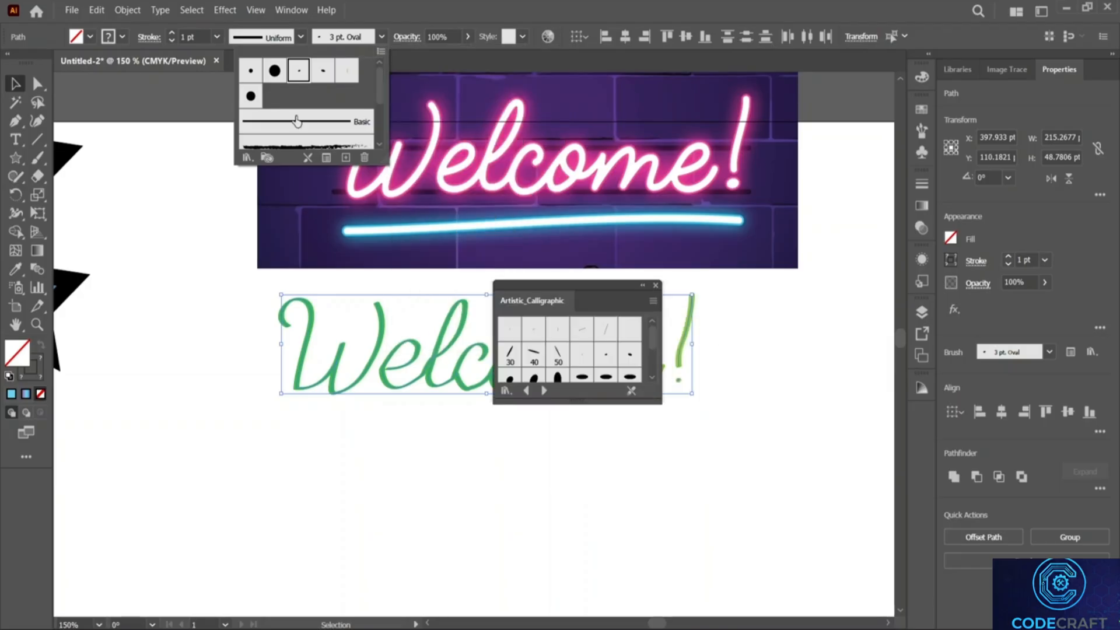
{"action": "left_click", "coordinate": [594, 286]}
{"action": "left_click_drag", "start_coordinate": [603, 293], "coordinate": [807, 239]}
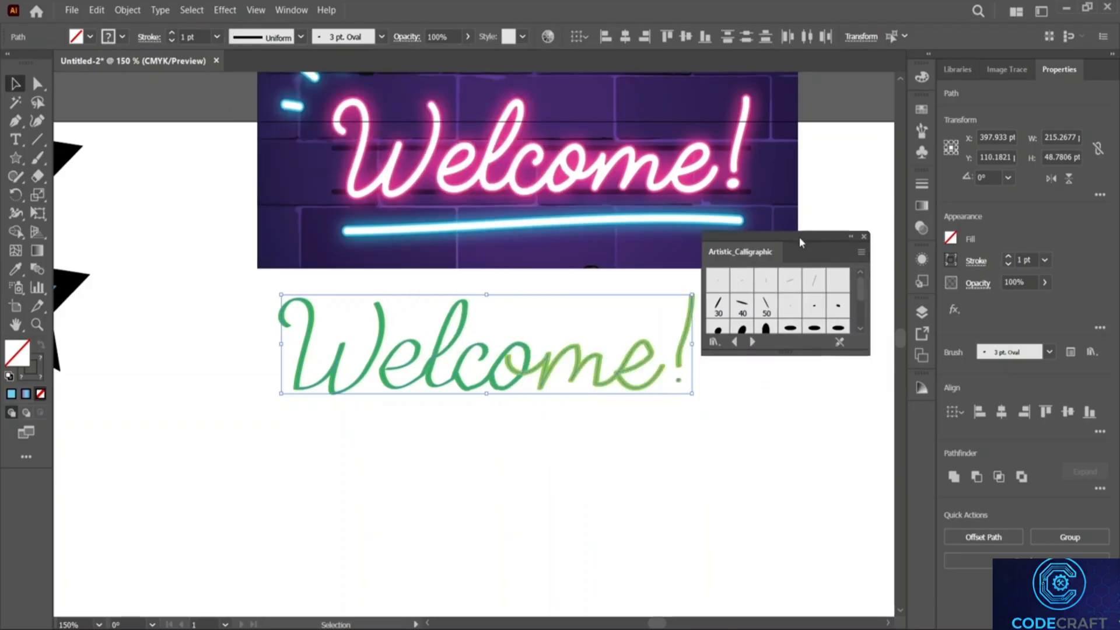
Try the larger oval calligraphic brushes on the Welcome! lettering, starting with 20 pt. Oval.
{"action": "scroll", "coordinate": [780, 296], "scroll_direction": "down", "scroll_amount": 2}
{"action": "scroll", "coordinate": [752, 298], "scroll_direction": "up", "scroll_amount": 2}
{"action": "scroll", "coordinate": [759, 292], "scroll_direction": "down", "scroll_amount": 2}
{"action": "scroll", "coordinate": [761, 298], "scroll_direction": "up", "scroll_amount": 2}
{"action": "left_click", "coordinate": [762, 308]}
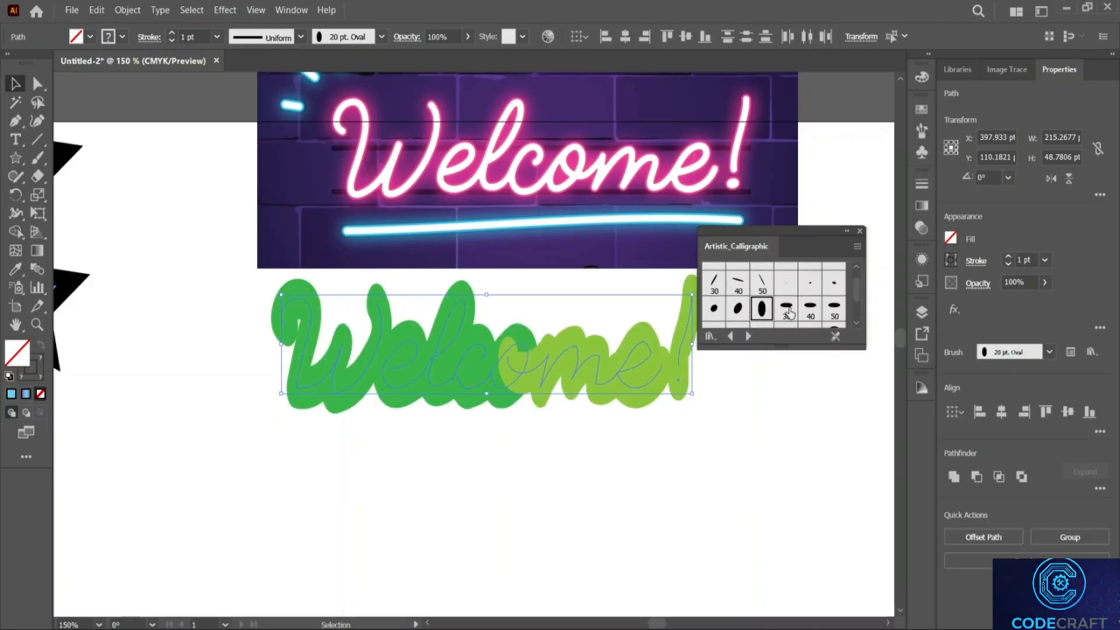
{"action": "left_click", "coordinate": [808, 309]}
{"action": "left_click", "coordinate": [834, 308]}
{"action": "scroll", "coordinate": [817, 300], "scroll_direction": "down", "scroll_amount": 1}
Try the flat calligraphic brushes, including 30, 10, 15 and 20 pt. Flat, plus 5 pt. and 3 pt. Oval on the lettering.
{"action": "left_click", "coordinate": [717, 302]}
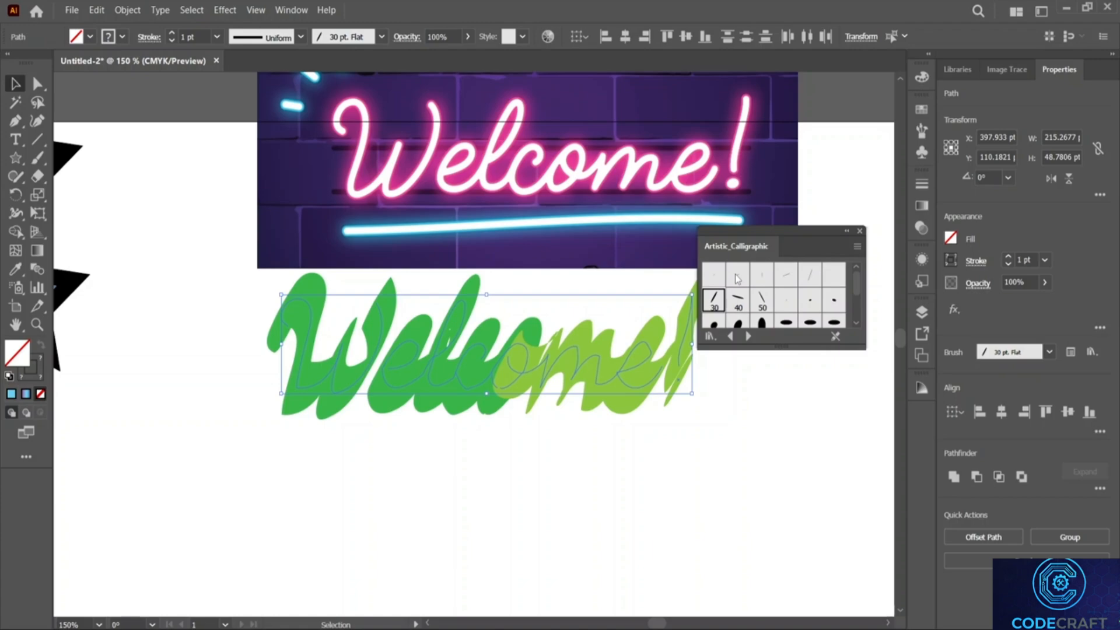
{"action": "left_click", "coordinate": [742, 283]}
{"action": "left_click", "coordinate": [760, 280]}
{"action": "left_click", "coordinate": [786, 278]}
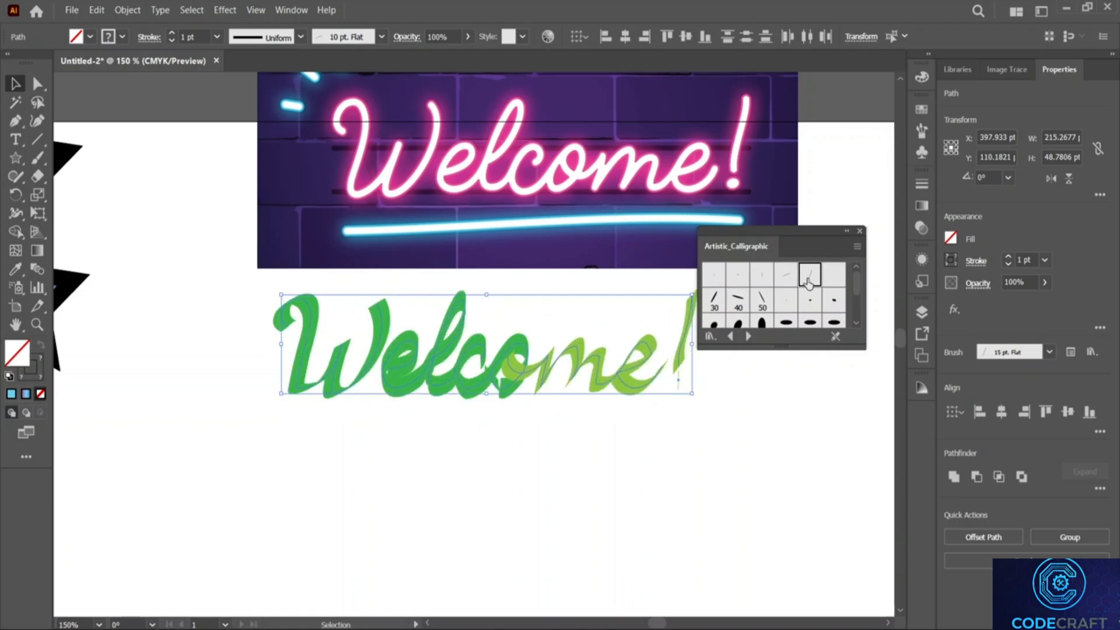
{"action": "left_click", "coordinate": [810, 280]}
{"action": "left_click", "coordinate": [827, 281]}
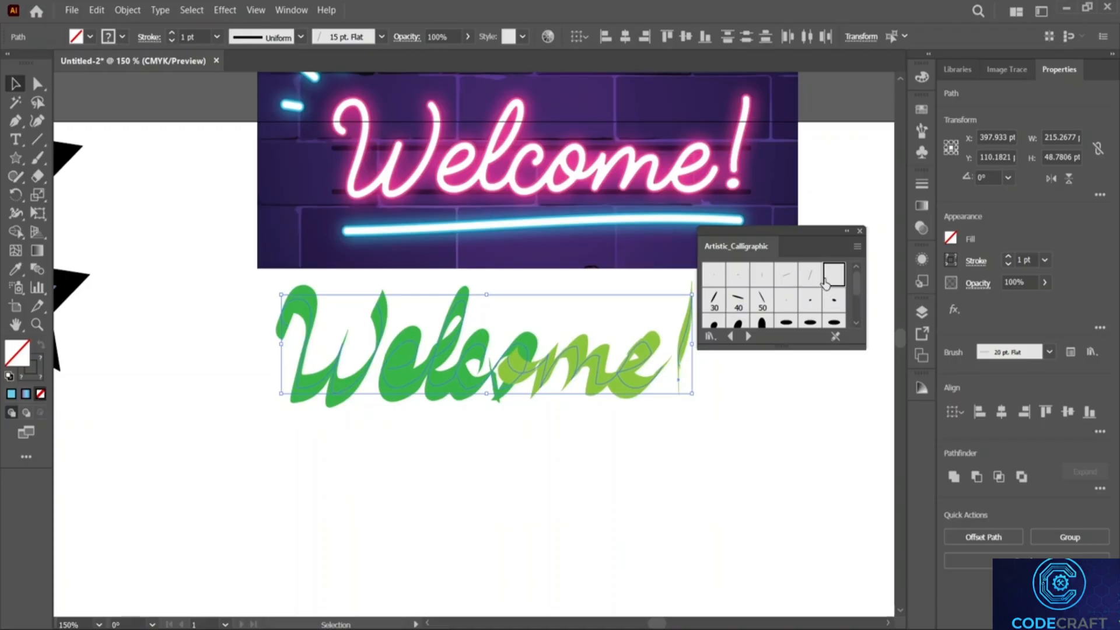
{"action": "left_click", "coordinate": [831, 300]}
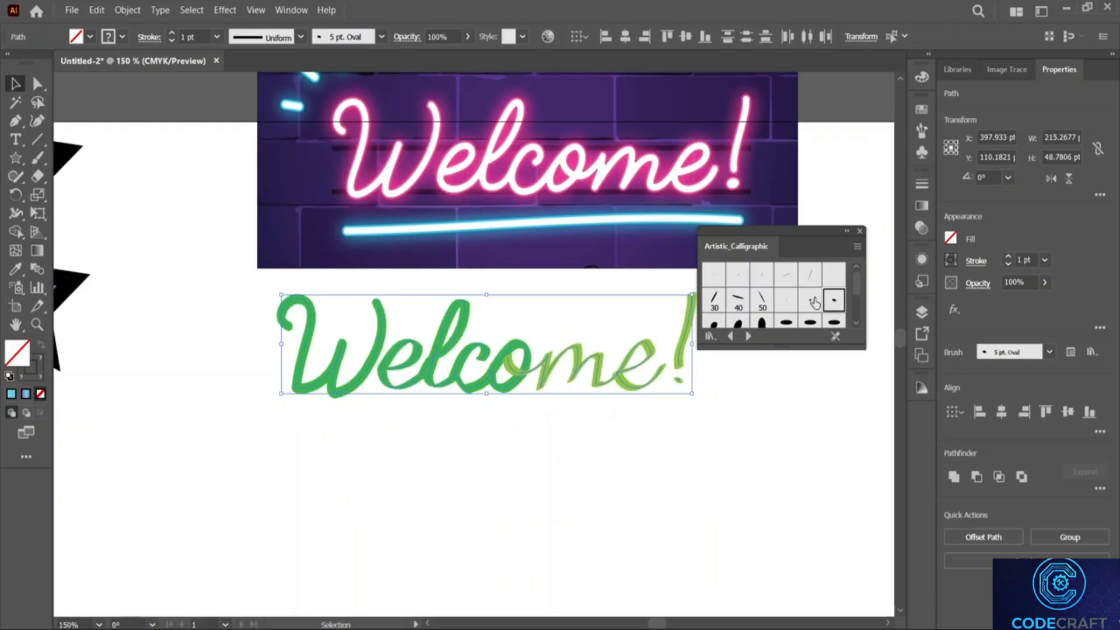
{"action": "left_click", "coordinate": [807, 302]}
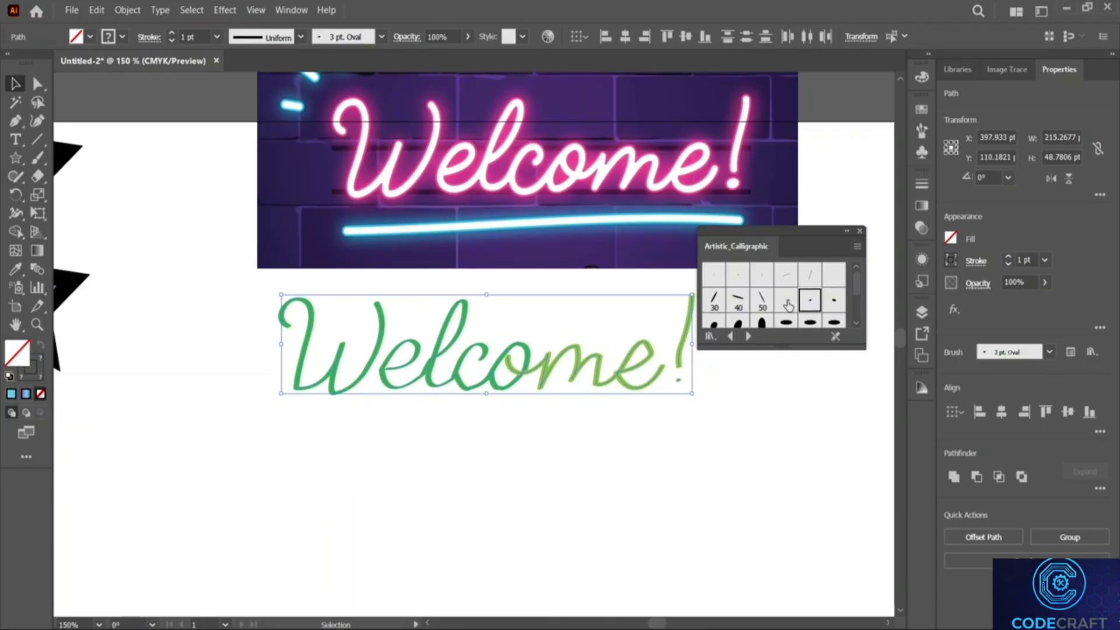
Apply the 5 pt. Round calligraphic brush to the Welcome! lettering and close the brush library.
{"action": "scroll", "coordinate": [741, 306], "scroll_direction": "down", "scroll_amount": 3}
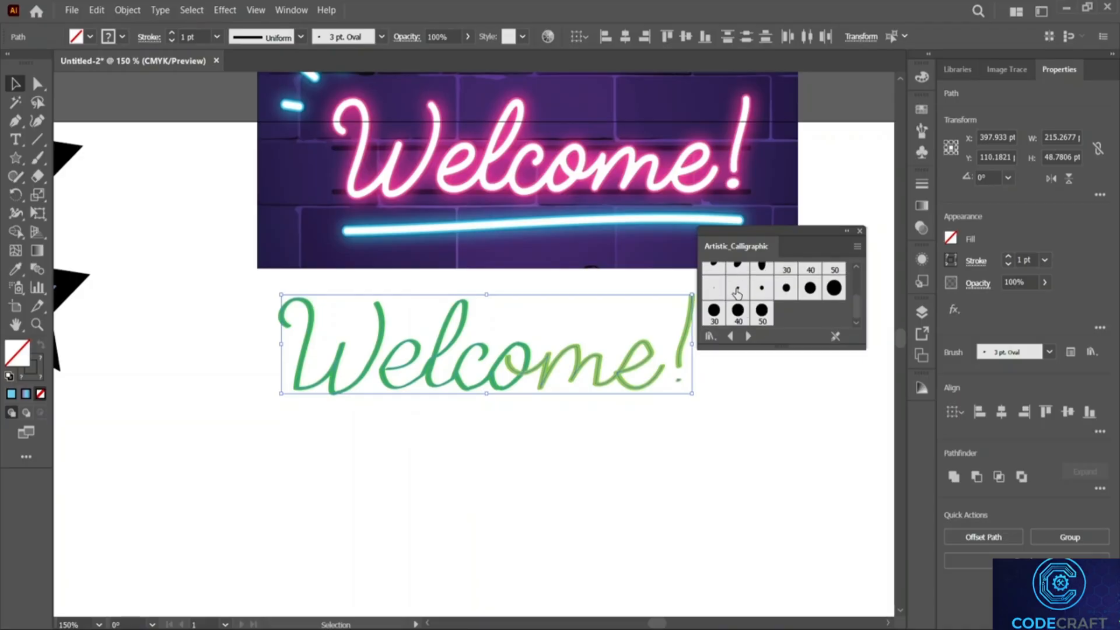
{"action": "left_click", "coordinate": [739, 289]}
{"action": "left_click", "coordinate": [762, 287]}
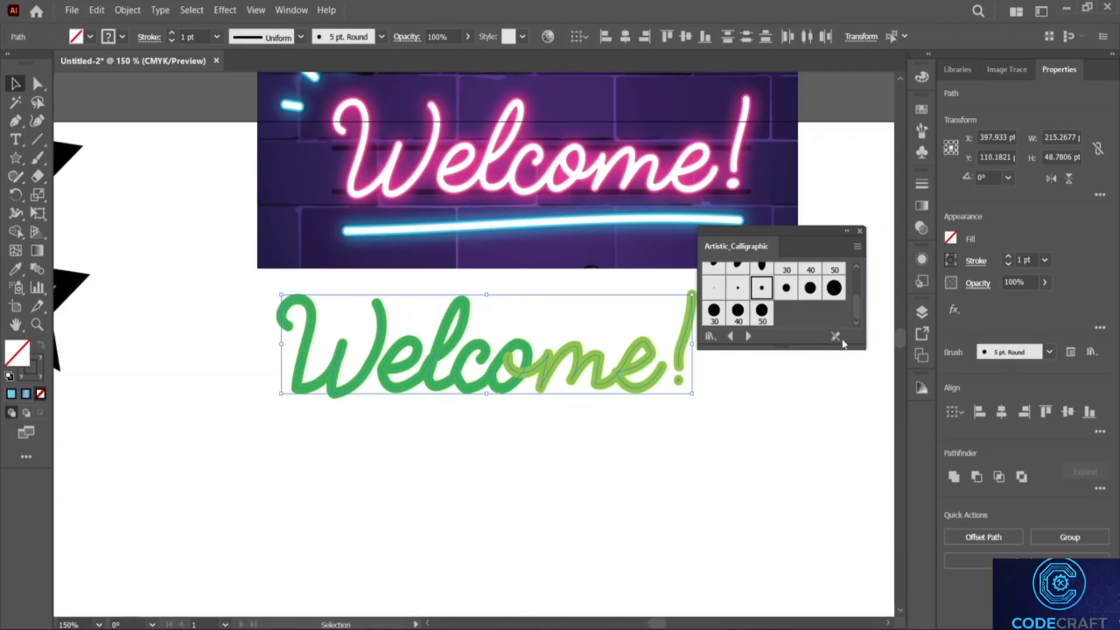
{"action": "left_click", "coordinate": [860, 232]}
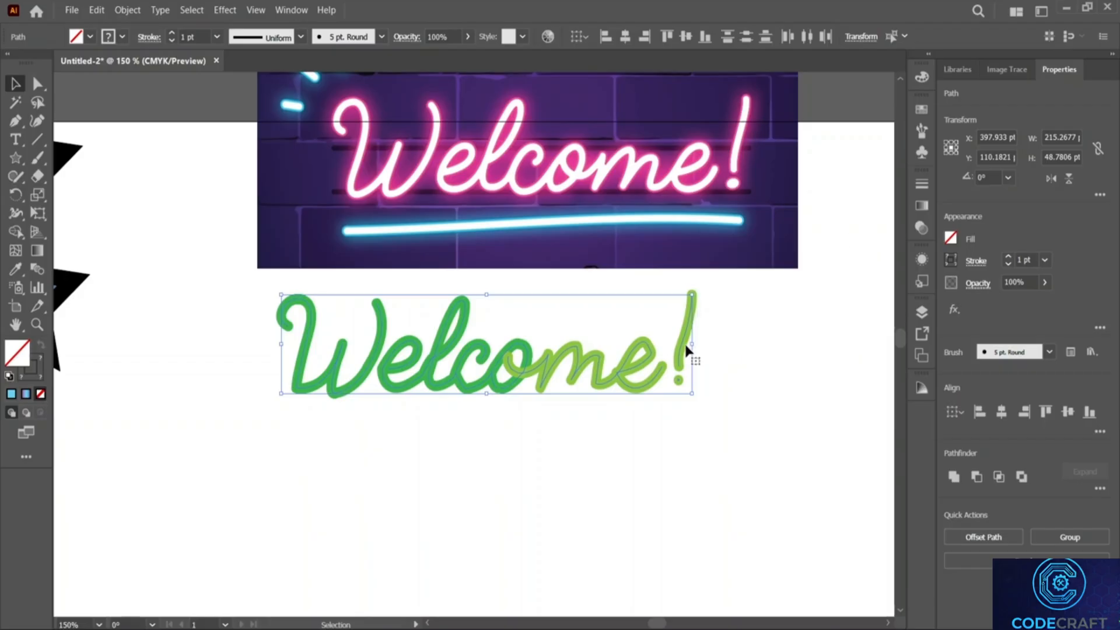
Group the Welcome! letter paths and shift the lettering slightly downward on the artboard.
{"action": "left_click_drag", "start_coordinate": [251, 294], "coordinate": [664, 401]}
{"action": "right_click", "coordinate": [638, 362]}
{"action": "left_click", "coordinate": [688, 414]}
{"action": "left_click", "coordinate": [751, 415]}
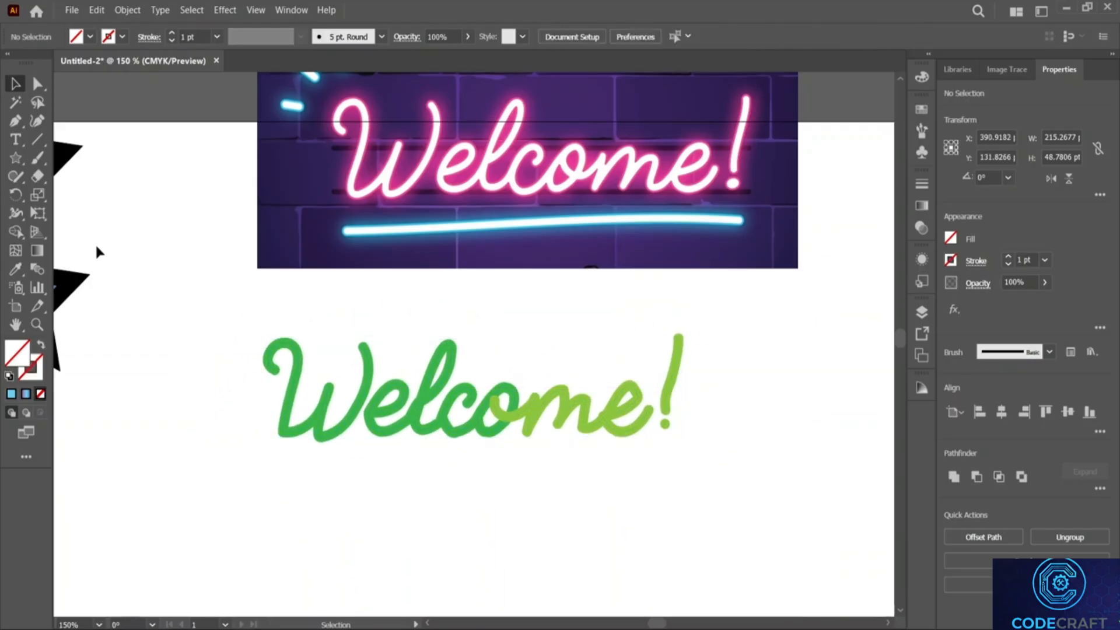
Try CMYK Magenta as the Welcome! group's stroke colour and sampling the neon sign's colour onto it with the Eyedropper.
{"action": "left_click", "coordinate": [538, 405]}
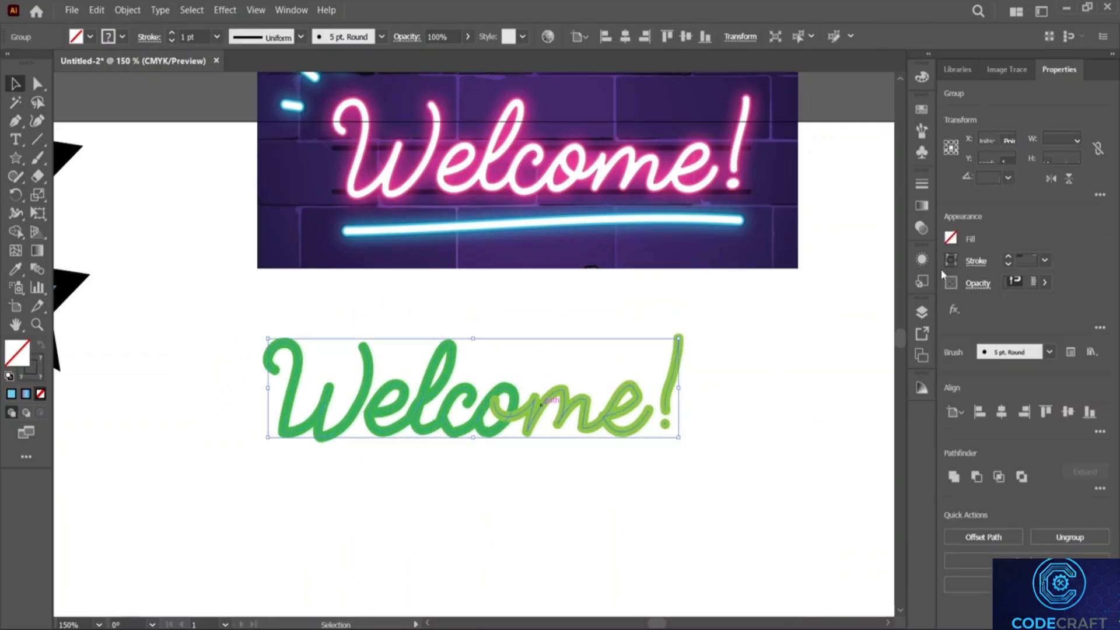
{"action": "left_click", "coordinate": [952, 239]}
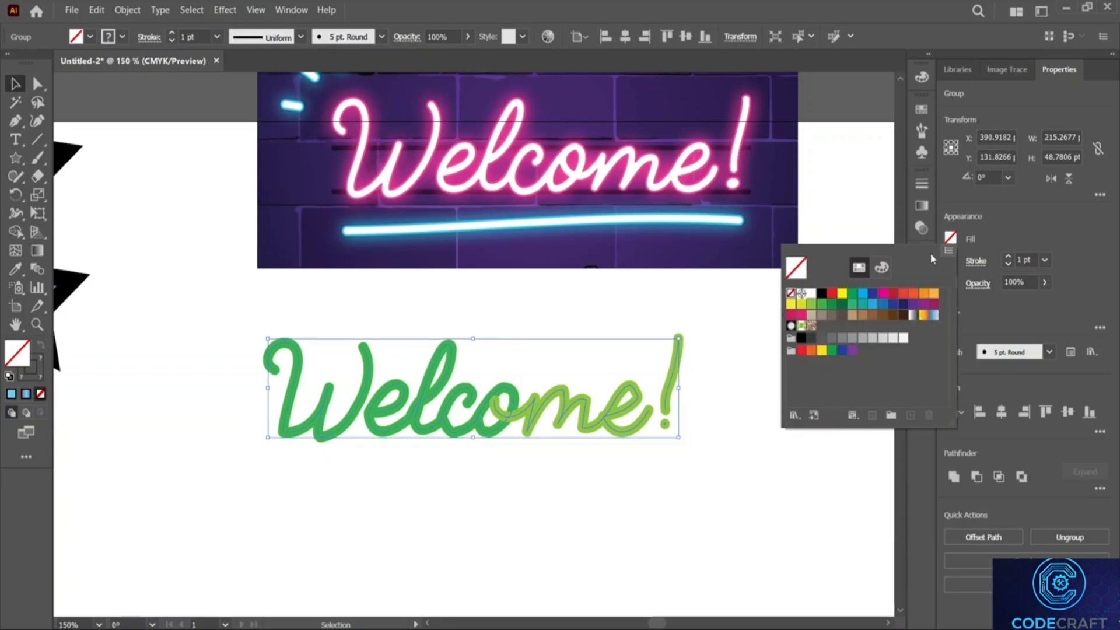
{"action": "left_click", "coordinate": [951, 261]}
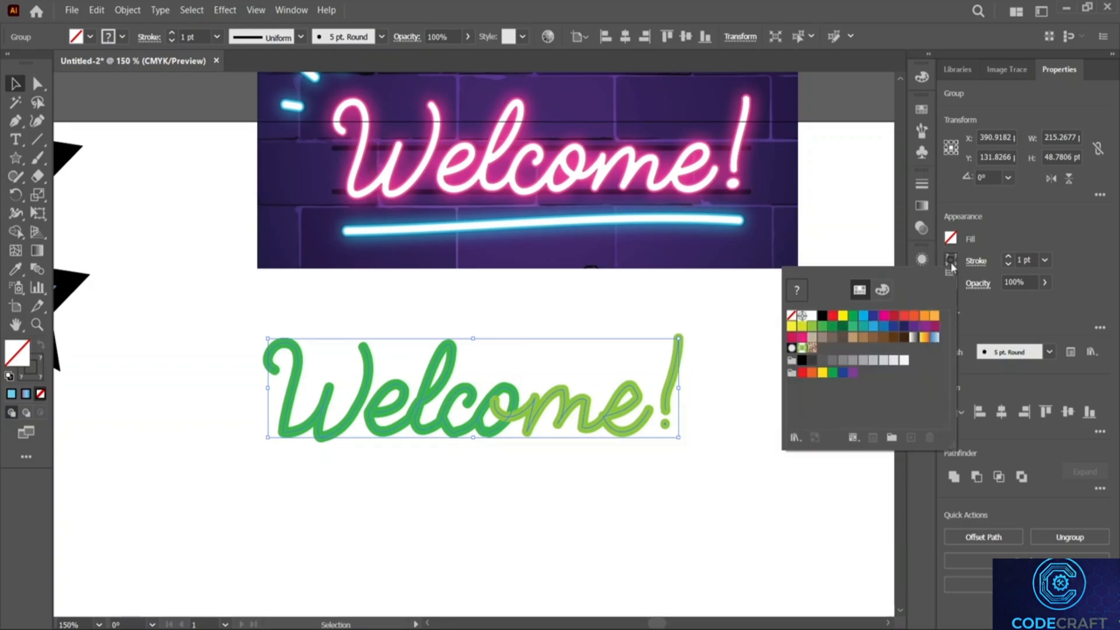
{"action": "left_click", "coordinate": [833, 317]}
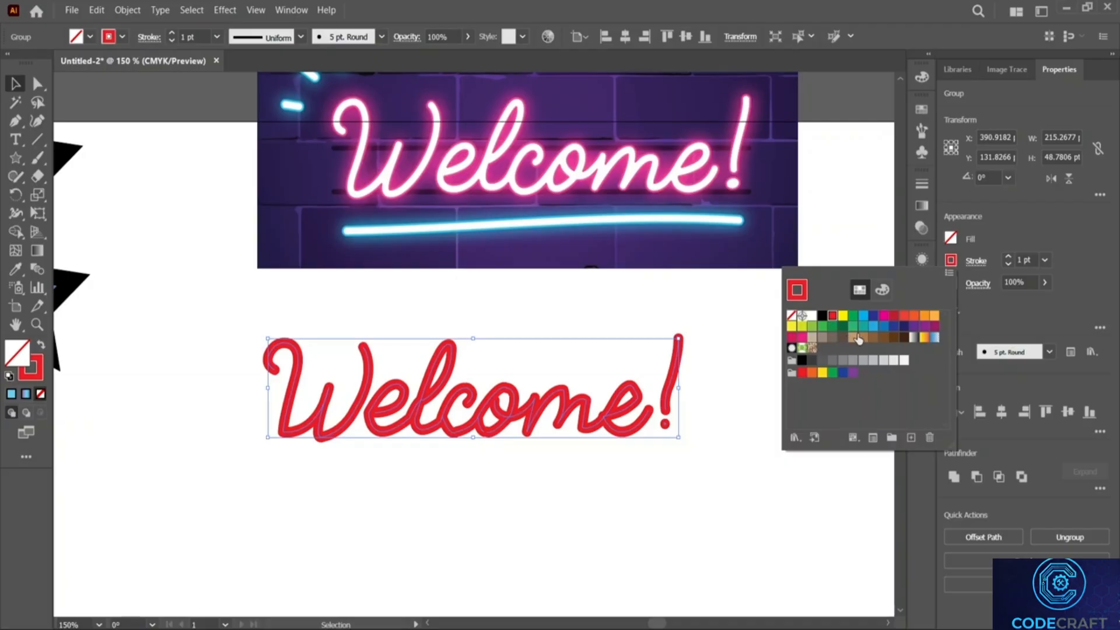
{"action": "left_click", "coordinate": [883, 326]}
{"action": "left_click", "coordinate": [864, 337]}
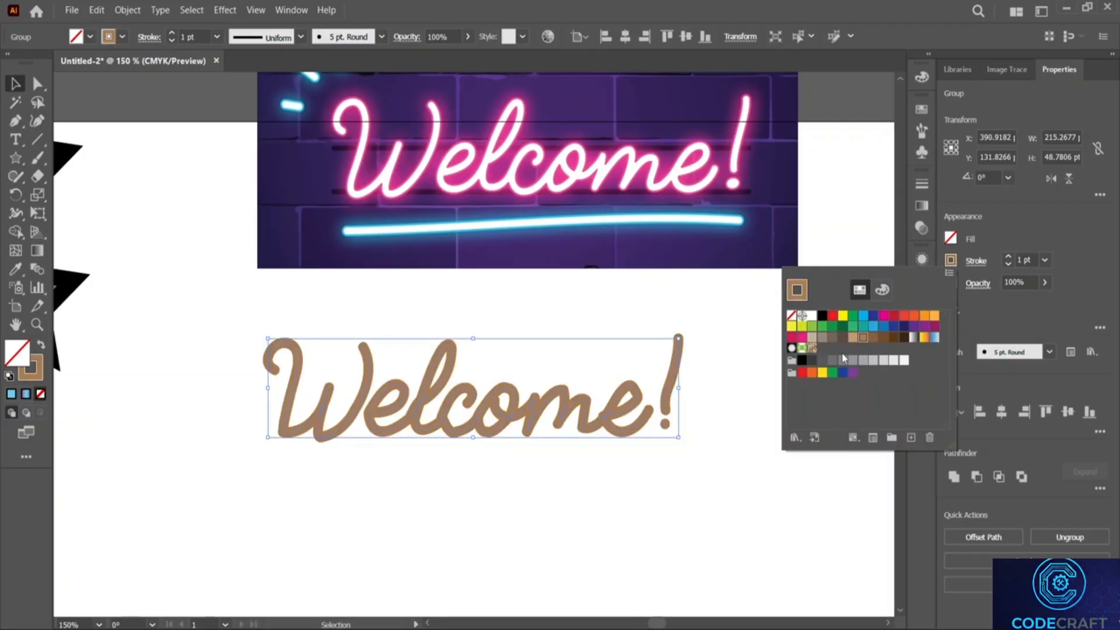
{"action": "left_click", "coordinate": [841, 338]}
{"action": "left_click", "coordinate": [843, 361]}
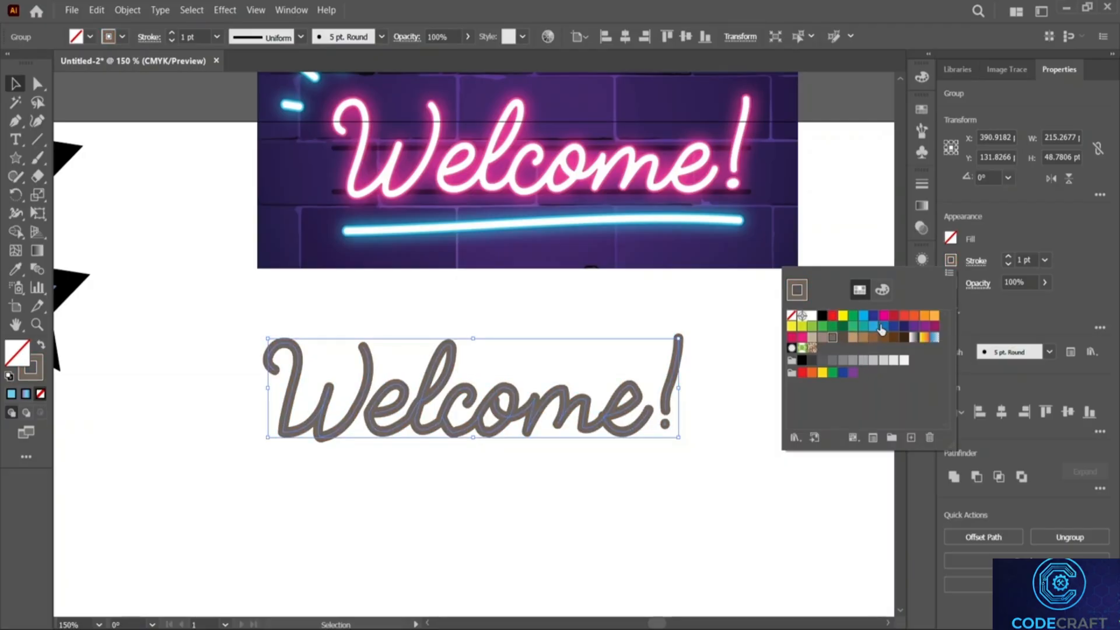
{"action": "left_click", "coordinate": [883, 317]}
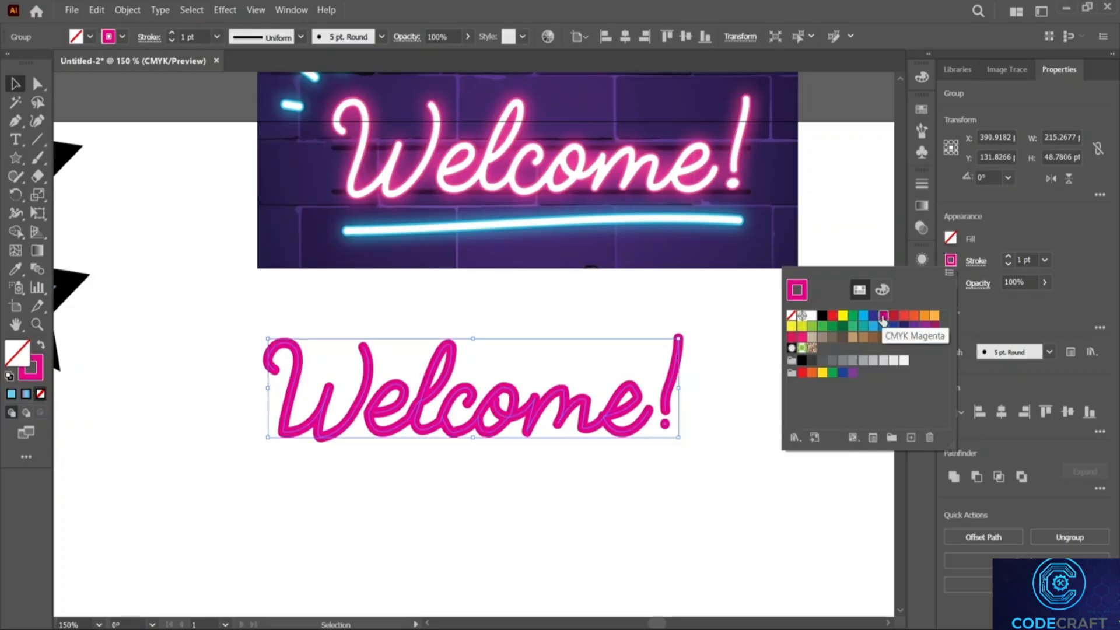
{"action": "left_click", "coordinate": [930, 79]}
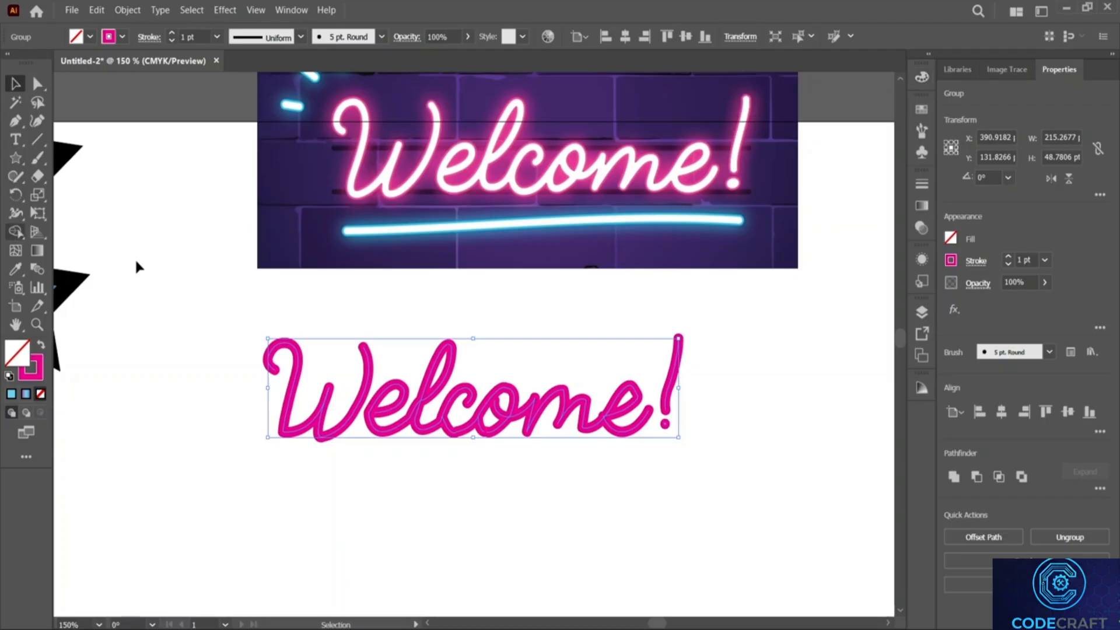
{"action": "left_click", "coordinate": [15, 270]}
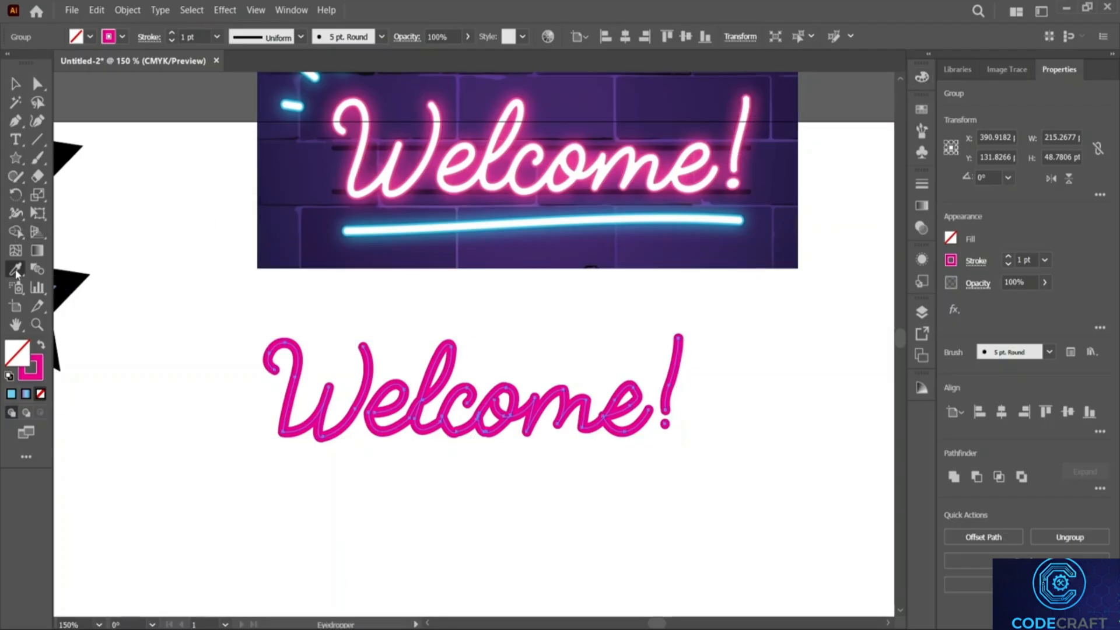
{"action": "left_click", "coordinate": [429, 157]}
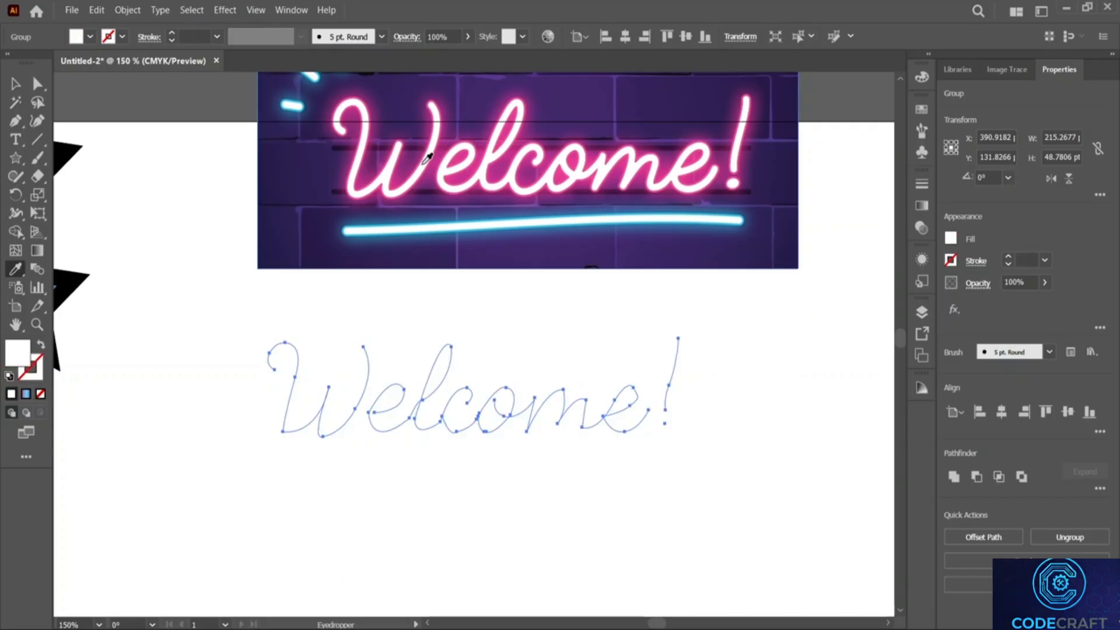
Set the Welcome! group's stroke to a light pink of C 7.84, M 47.45, Y 0, K 0 and deselect it.
{"action": "left_click", "coordinate": [949, 263]}
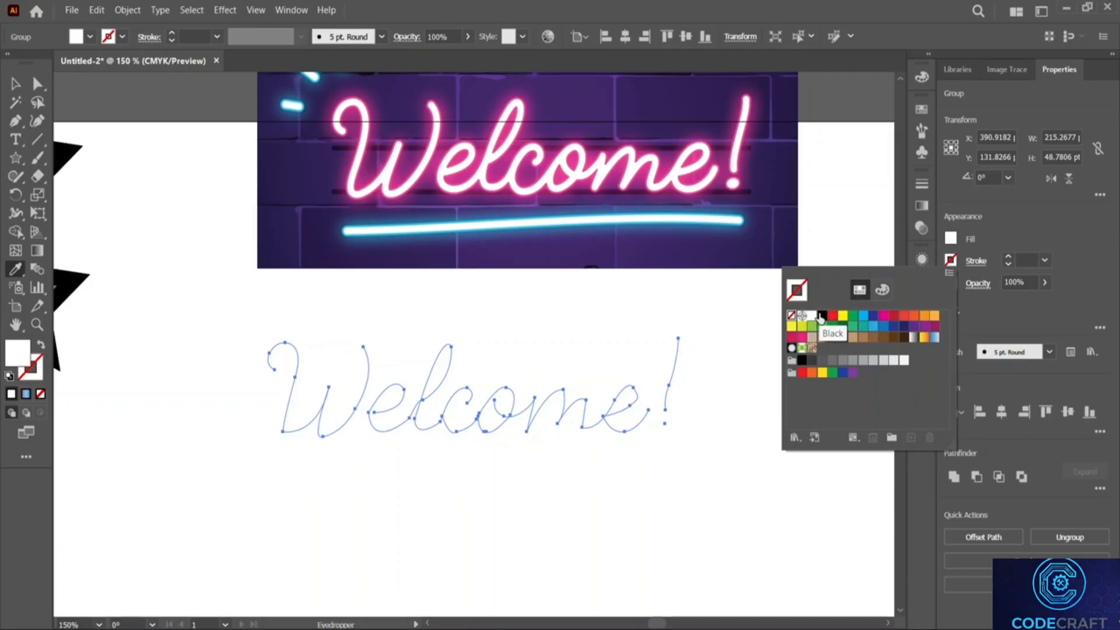
{"action": "left_click", "coordinate": [883, 290]}
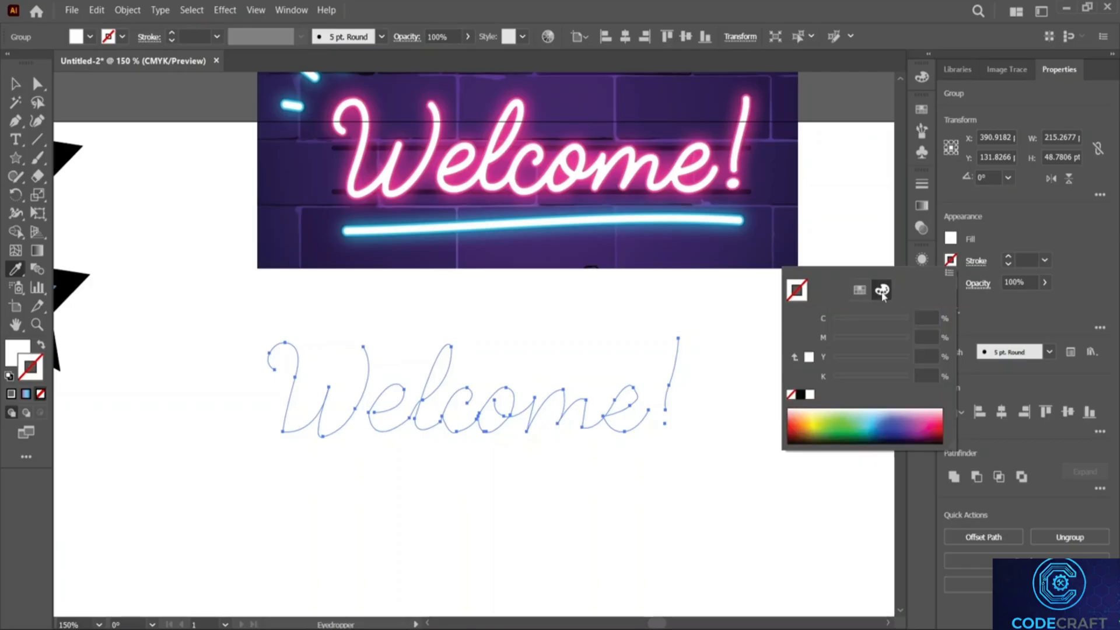
{"action": "left_click", "coordinate": [927, 418]}
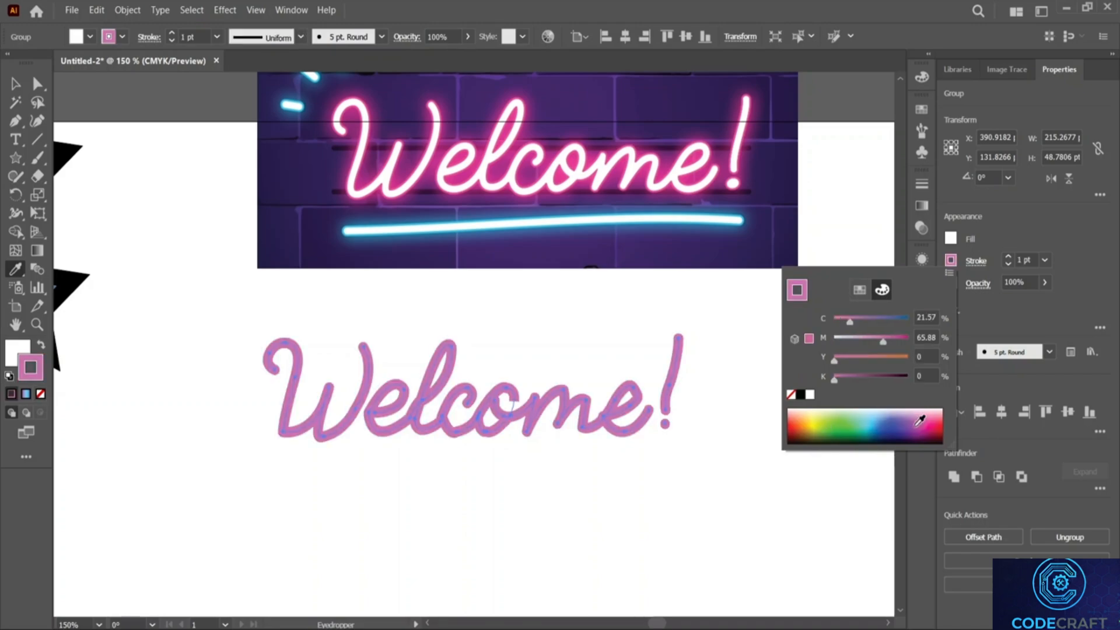
{"action": "left_click_drag", "start_coordinate": [923, 421], "coordinate": [931, 403]}
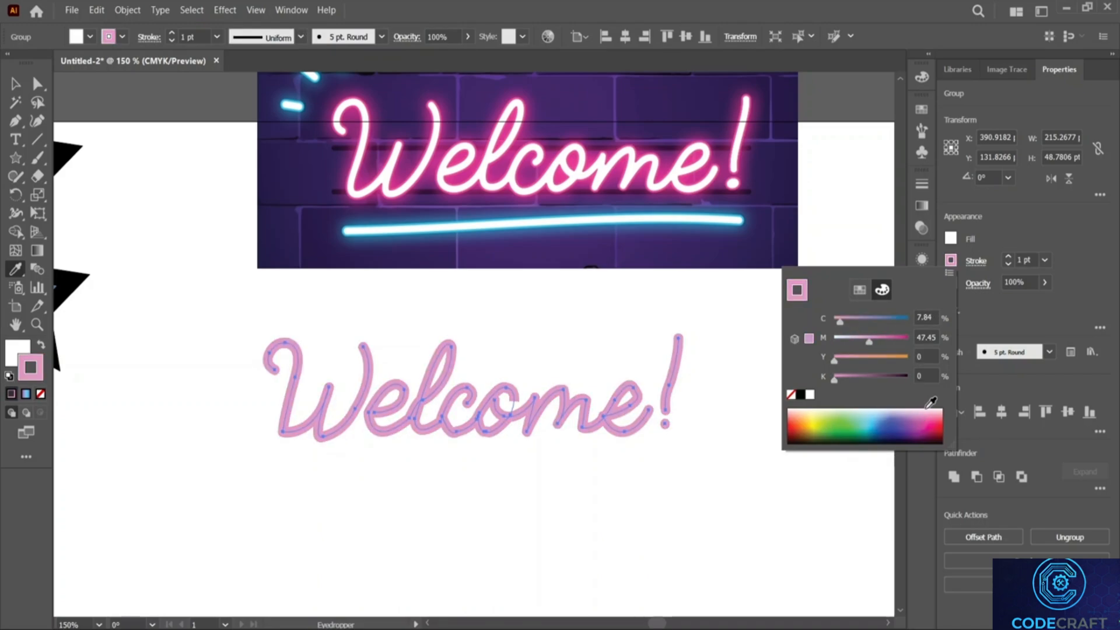
{"action": "left_click", "coordinate": [975, 238]}
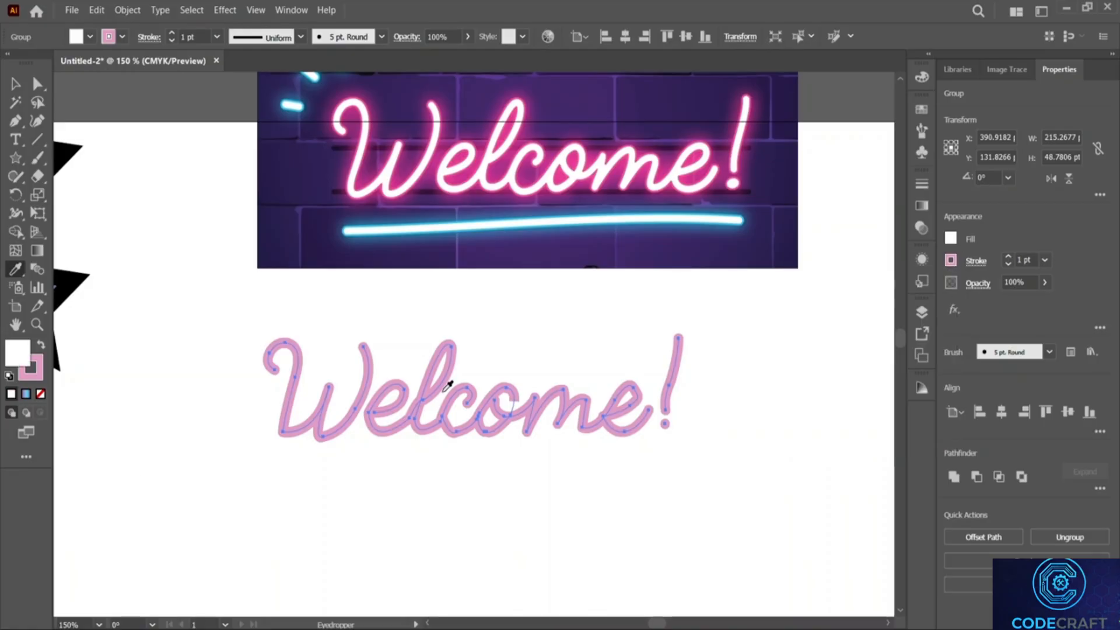
{"action": "left_click", "coordinate": [16, 84]}
{"action": "left_click", "coordinate": [245, 354]}
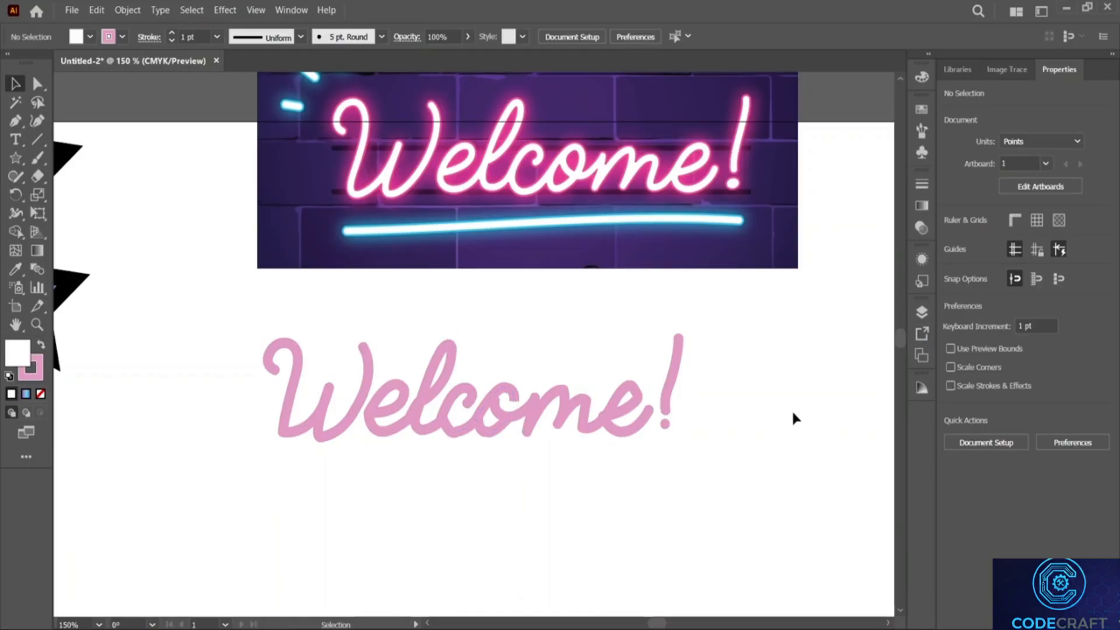
Move the pink Welcome! group so that it sits roughly centred beneath the neon sign image.
{"action": "left_click_drag", "start_coordinate": [618, 415], "coordinate": [693, 403]}
{"action": "scroll", "coordinate": [581, 417], "scroll_direction": "up", "scroll_amount": 4}
{"action": "scroll", "coordinate": [581, 416], "scroll_direction": "down", "scroll_amount": 3}
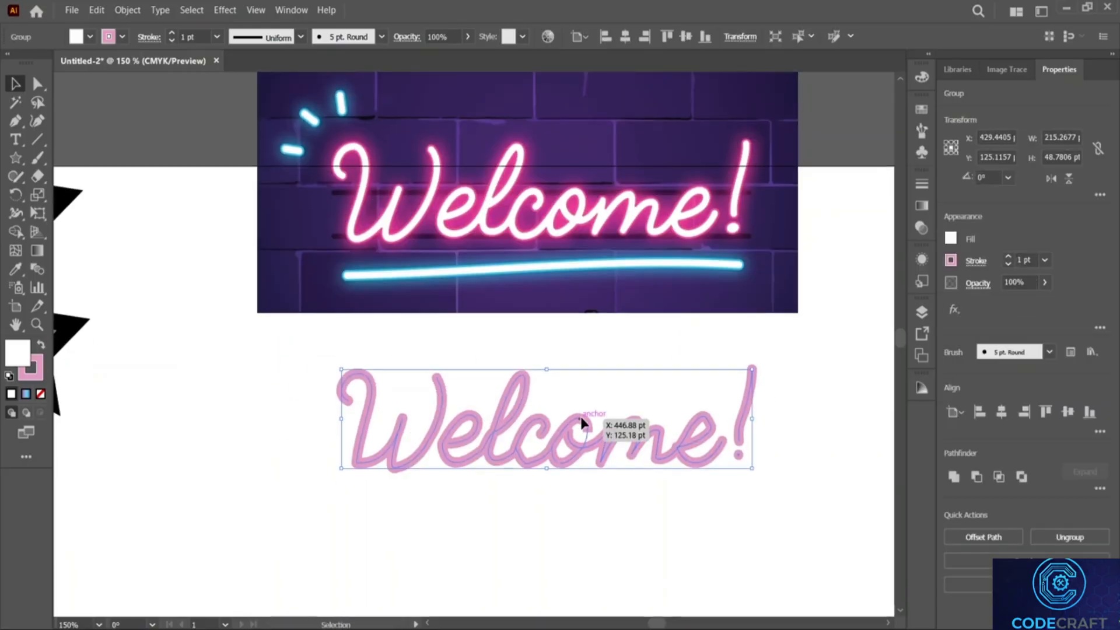
{"action": "mouse_move", "coordinate": [586, 412]}
{"action": "left_mouse_down"}
{"action": "mouse_move", "coordinate": [570, 195]}
{"action": "mouse_move", "coordinate": [569, 411]}
{"action": "left_mouse_up"}
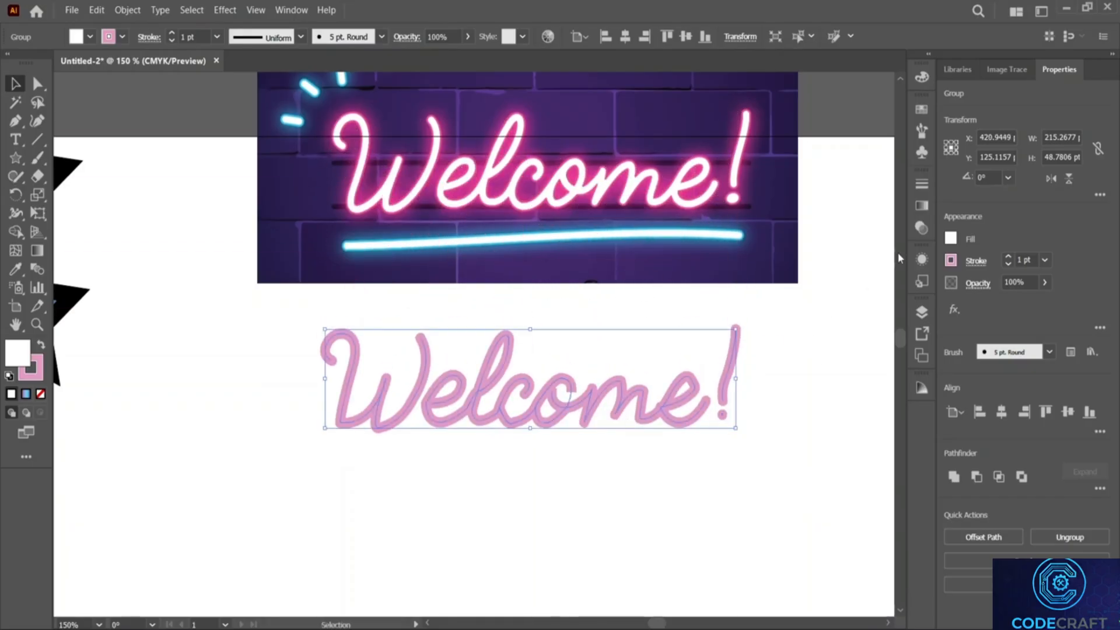
Set the pink Welcome! group's fill to None.
{"action": "left_click", "coordinate": [951, 238]}
{"action": "left_click", "coordinate": [791, 294]}
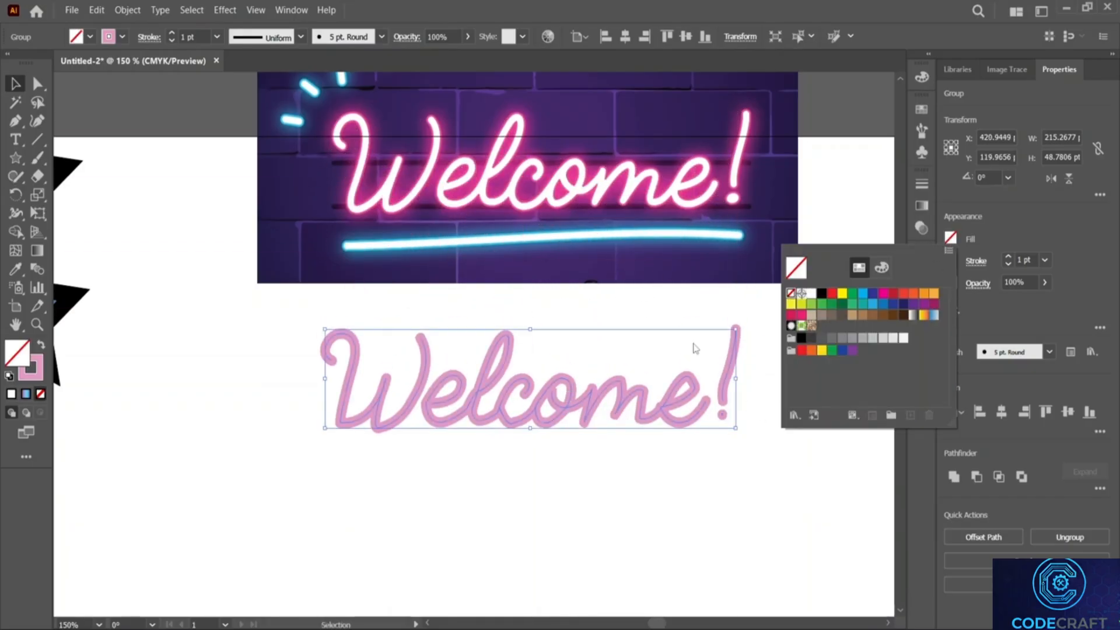
{"action": "left_click", "coordinate": [695, 312]}
Lay the pink lettering over the neon sign's text to compare them, and move it back below the image.
{"action": "left_click_drag", "start_coordinate": [622, 394], "coordinate": [635, 186]}
{"action": "scroll", "coordinate": [698, 330], "scroll_direction": "up", "scroll_amount": 3}
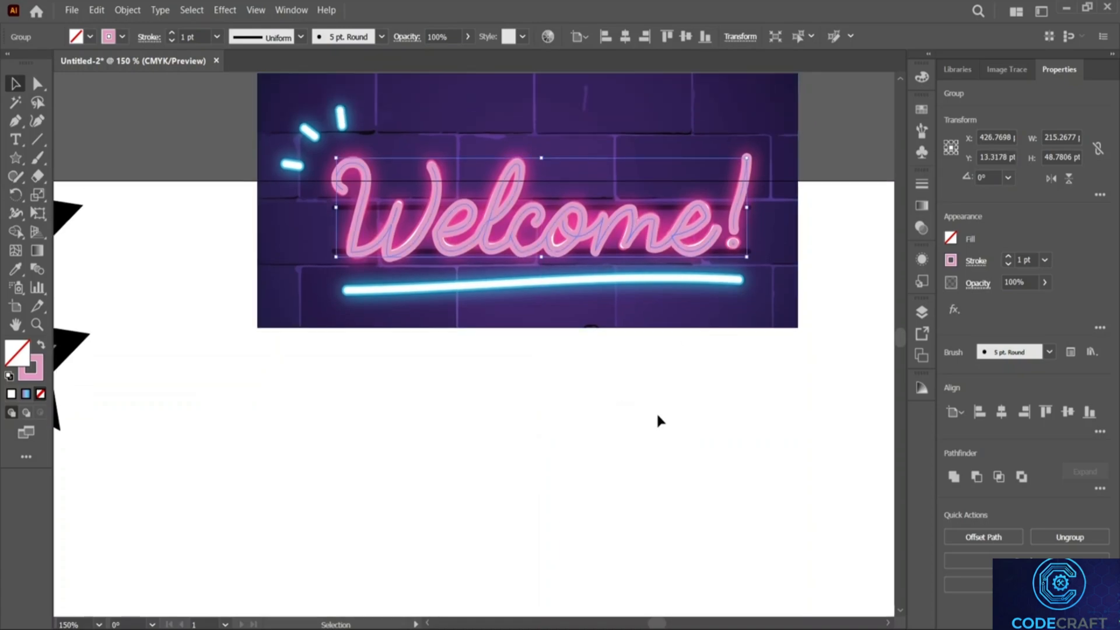
{"action": "left_click", "coordinate": [659, 420]}
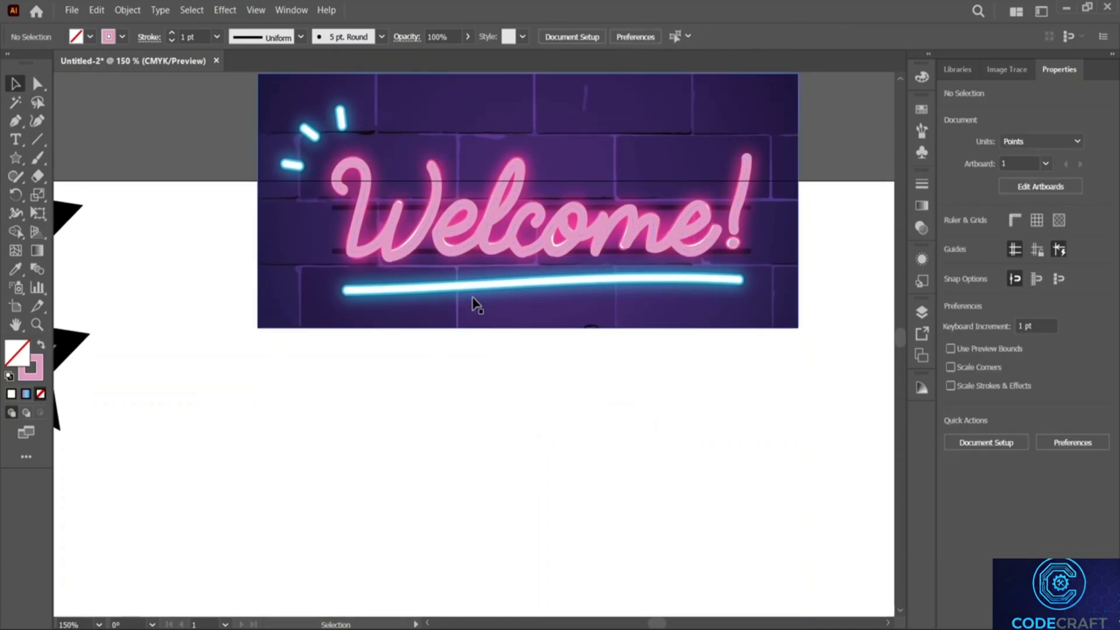
{"action": "left_click_drag", "start_coordinate": [493, 230], "coordinate": [473, 424]}
Select the neon sign image and the pink lettering, scale them down to about 154 by 100 pt and move them beside the stars.
{"action": "left_click_drag", "start_coordinate": [189, 211], "coordinate": [710, 433]}
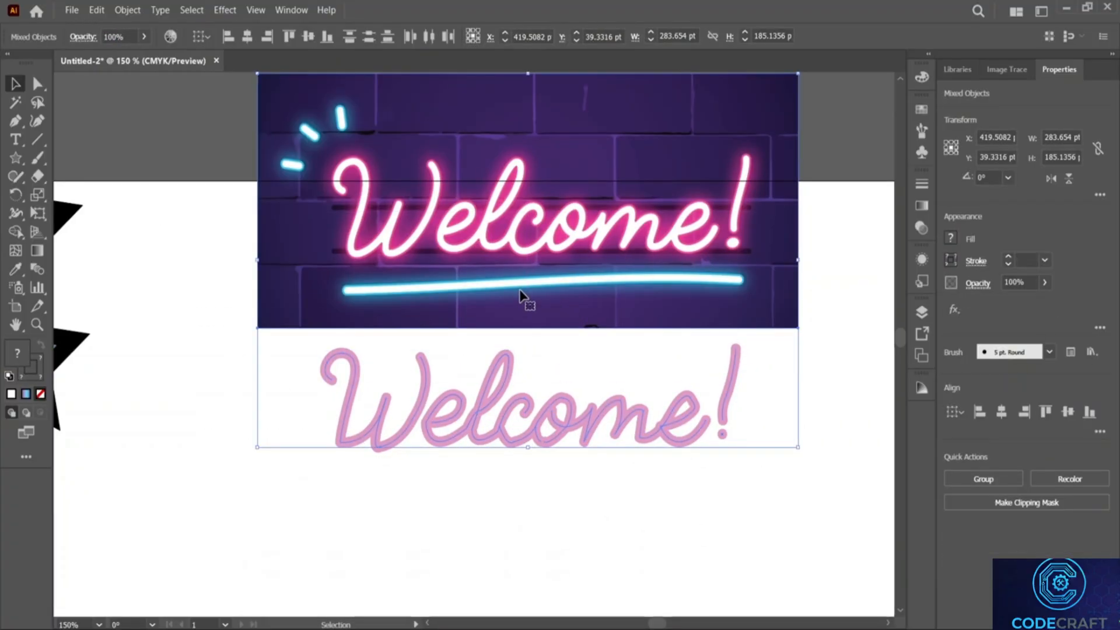
{"action": "left_click_drag", "start_coordinate": [809, 453], "coordinate": [551, 276]}
{"action": "left_click_drag", "start_coordinate": [411, 154], "coordinate": [320, 280]}
{"action": "scroll", "coordinate": [658, 397], "scroll_direction": "left", "scroll_amount": 5}
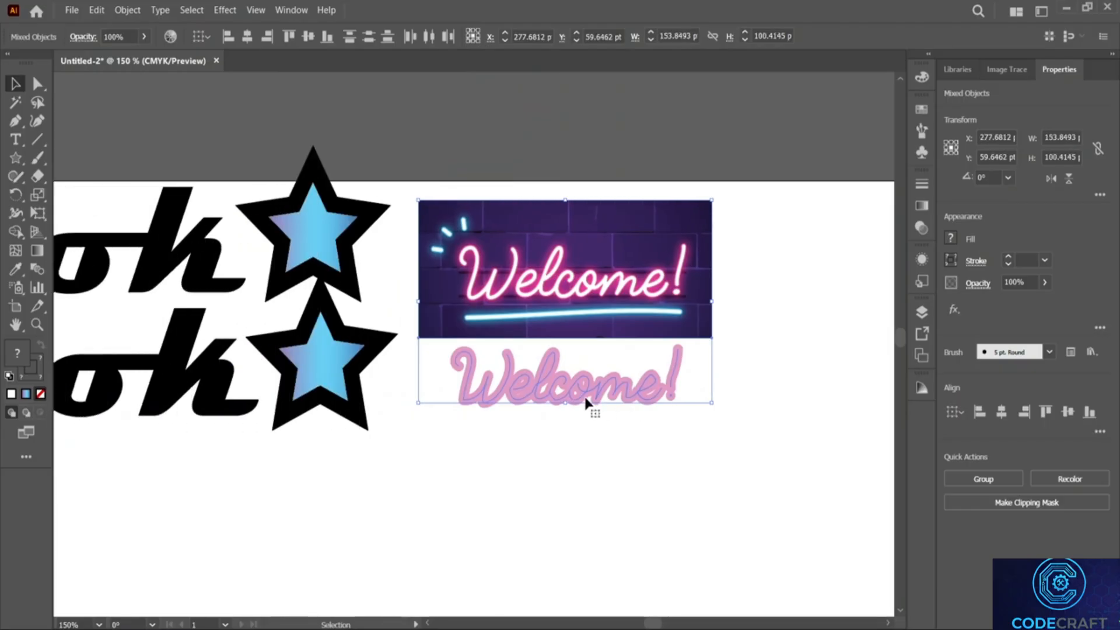
Move the kingfisher photo from the pasteboard onto the artboard, below the ok and star artwork.
{"action": "key", "text": "z"}
{"action": "left_click", "coordinate": [535, 450], "text": "alt"}
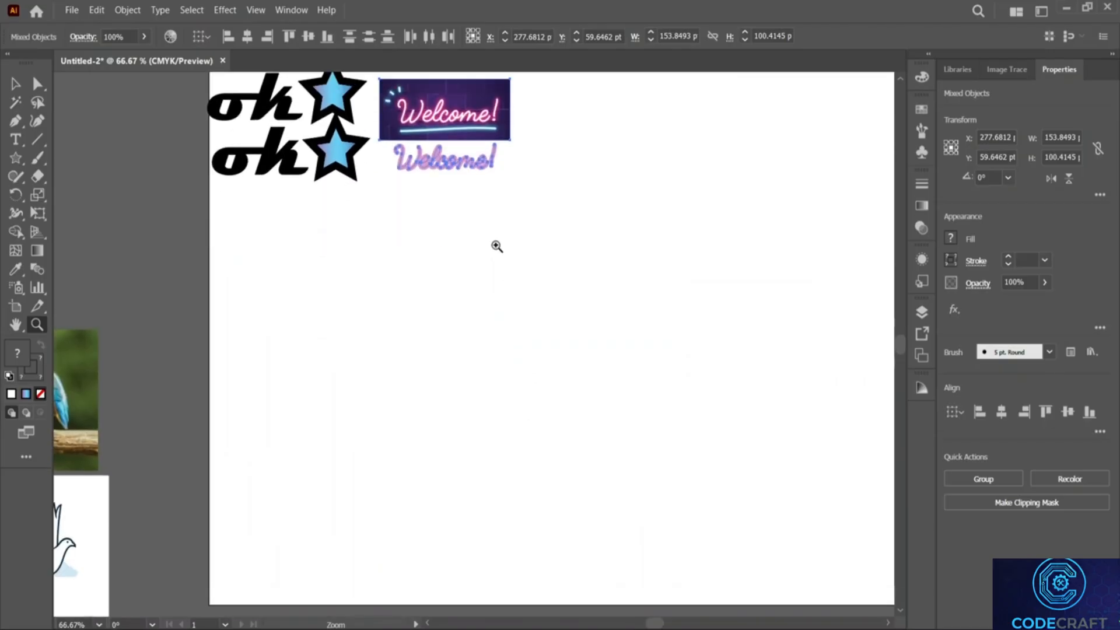
{"action": "left_click", "coordinate": [495, 247]}
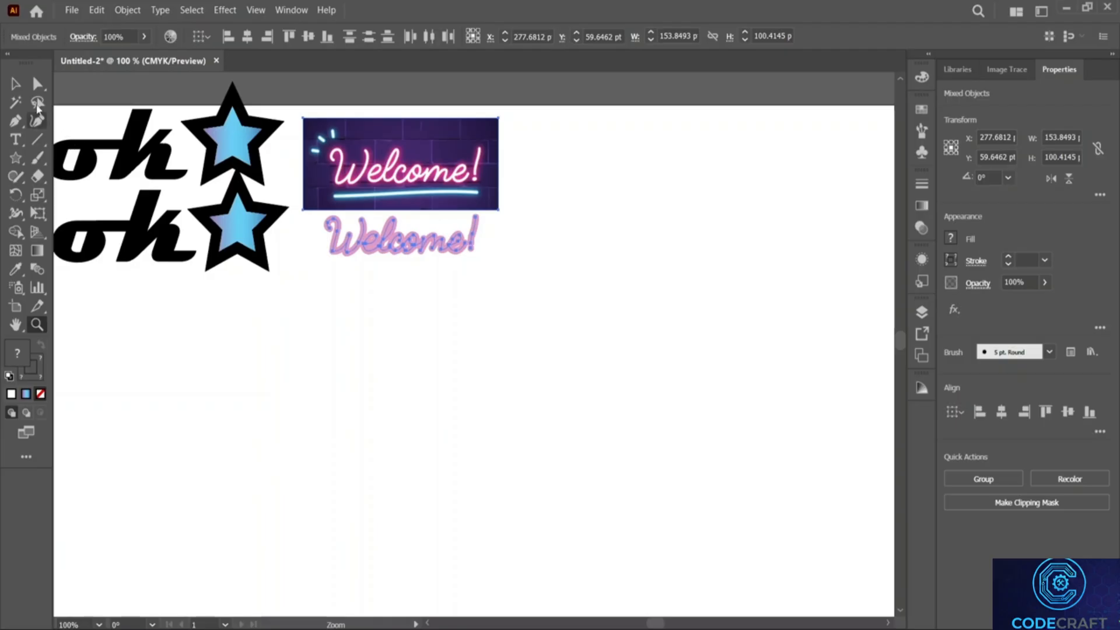
{"action": "key", "text": "v"}
{"action": "scroll", "coordinate": [332, 480], "scroll_direction": "left", "scroll_amount": 5}
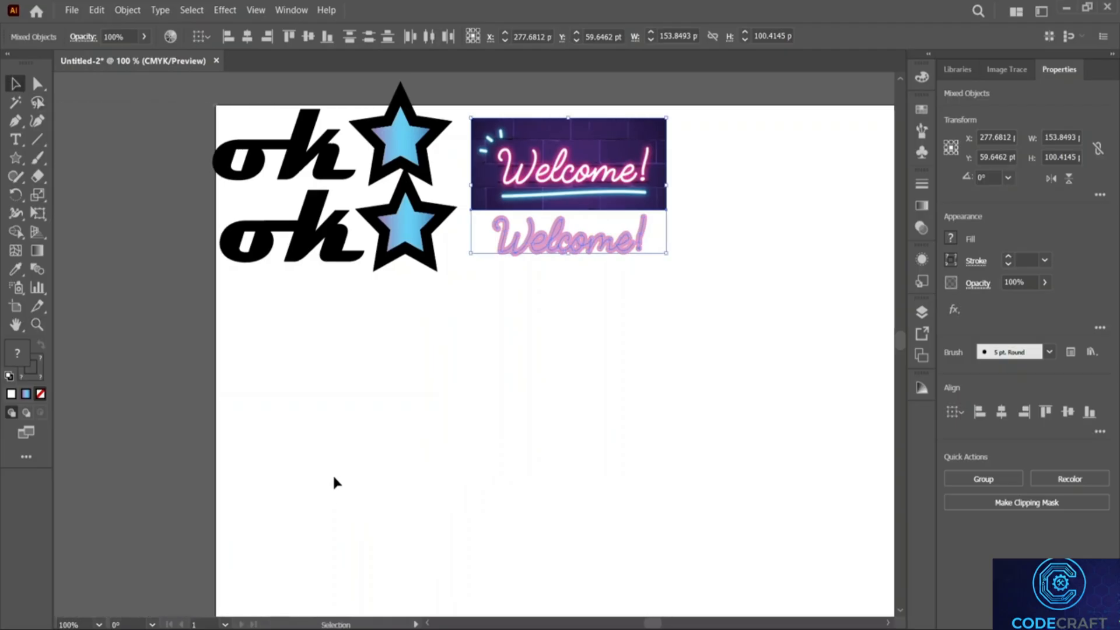
{"action": "scroll", "coordinate": [333, 481], "scroll_direction": "left", "scroll_amount": 4}
{"action": "scroll", "coordinate": [333, 482], "scroll_direction": "down", "scroll_amount": 3}
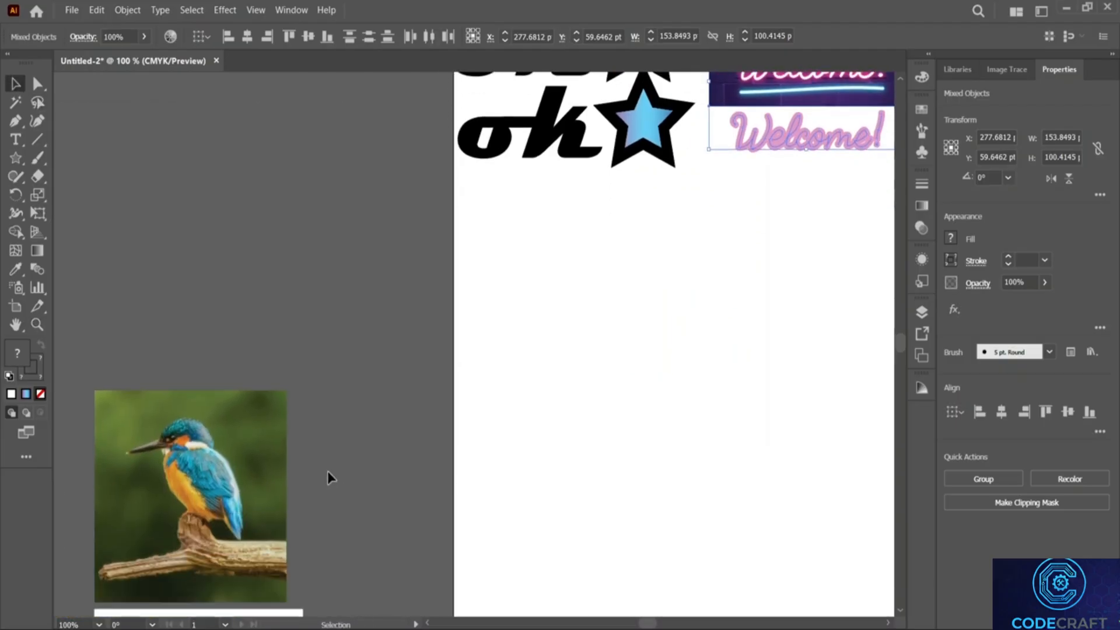
{"action": "left_click_drag", "start_coordinate": [245, 479], "coordinate": [650, 303]}
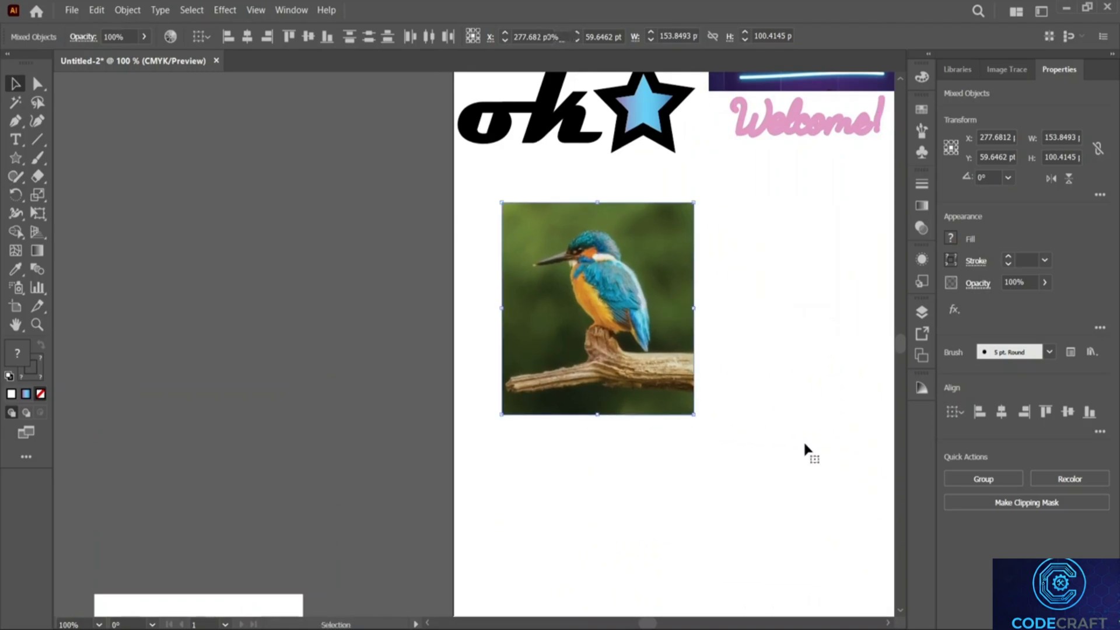
Enlarge the kingfisher photo to about 352 by 340 pt beneath the lettering on the artboard.
{"action": "scroll", "coordinate": [805, 450], "scroll_direction": "right", "scroll_amount": 2}
{"action": "scroll", "coordinate": [806, 459], "scroll_direction": "right", "scroll_amount": 5}
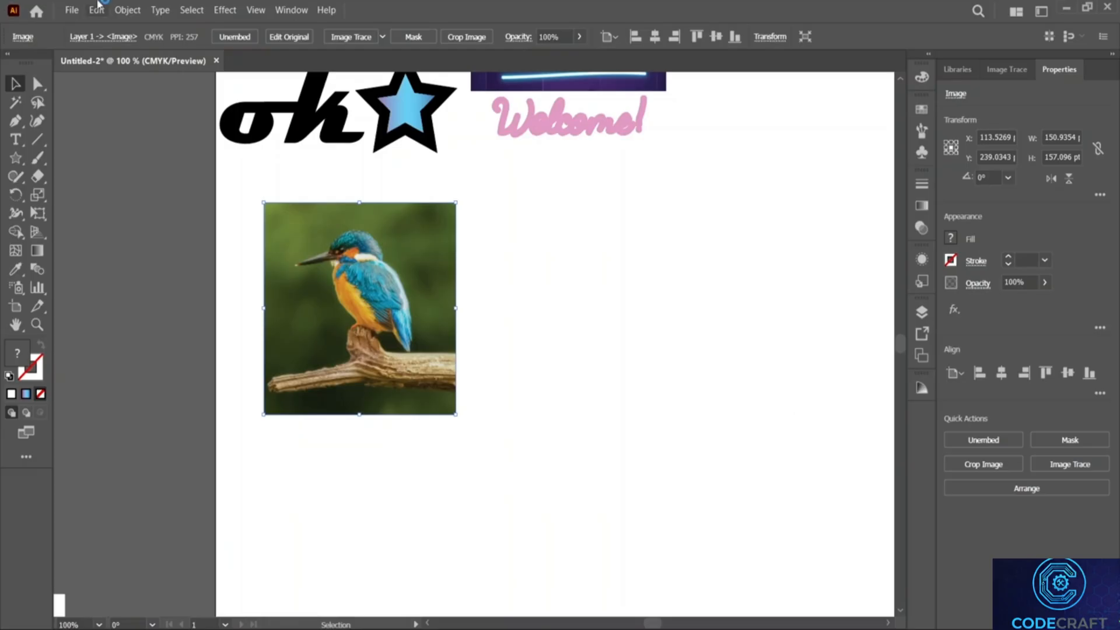
{"action": "left_click_drag", "start_coordinate": [378, 264], "coordinate": [513, 283]}
{"action": "left_click_drag", "start_coordinate": [588, 411], "coordinate": [474, 424]}
{"action": "left_click", "coordinate": [12, 125]}
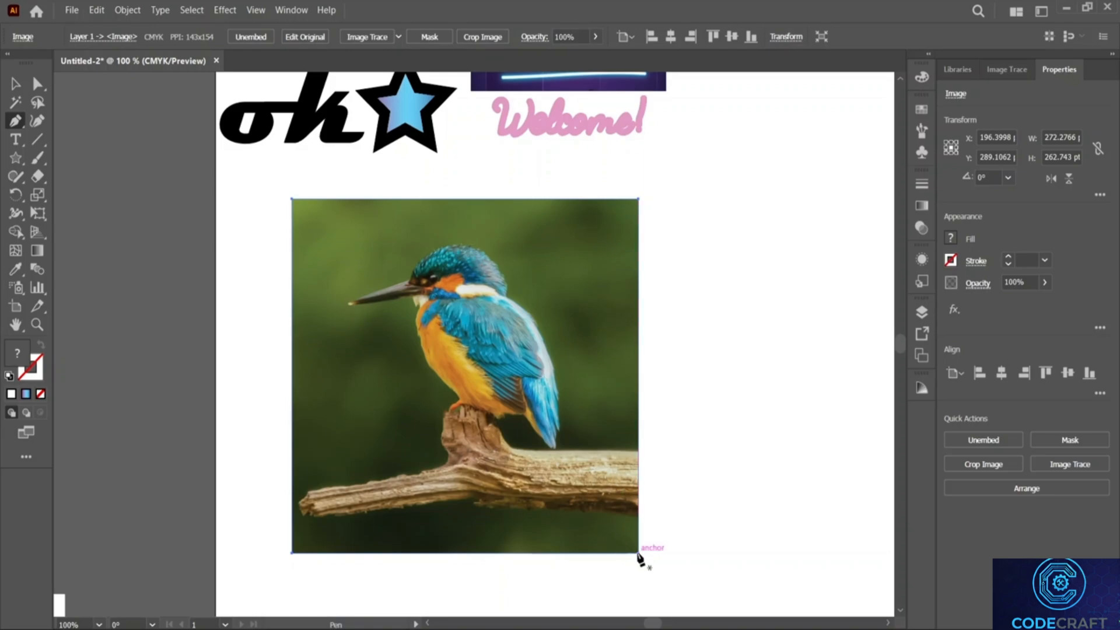
{"action": "key", "text": "v"}
{"action": "left_click_drag", "start_coordinate": [639, 553], "coordinate": [741, 600]}
{"action": "scroll", "coordinate": [607, 409], "scroll_direction": "up", "scroll_amount": 1}
{"action": "scroll", "coordinate": [604, 409], "scroll_direction": "up", "scroll_amount": 1}
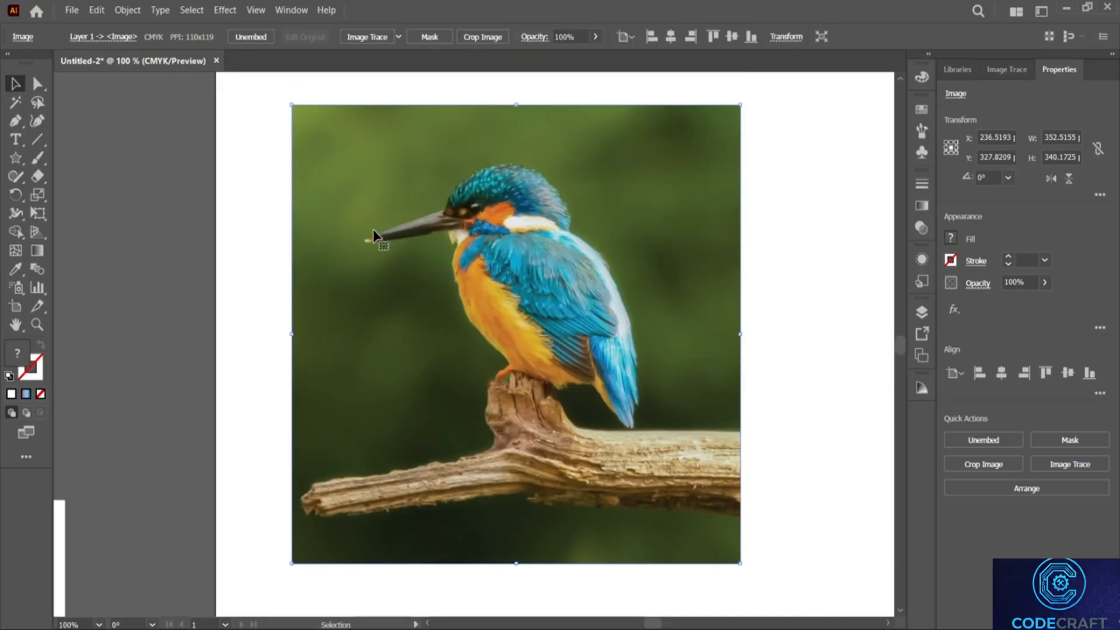
Start a Pen tool outline at the kingfisher's beak tip, following the upper beak and curving to the crown of its head.
{"action": "left_click", "coordinate": [18, 121]}
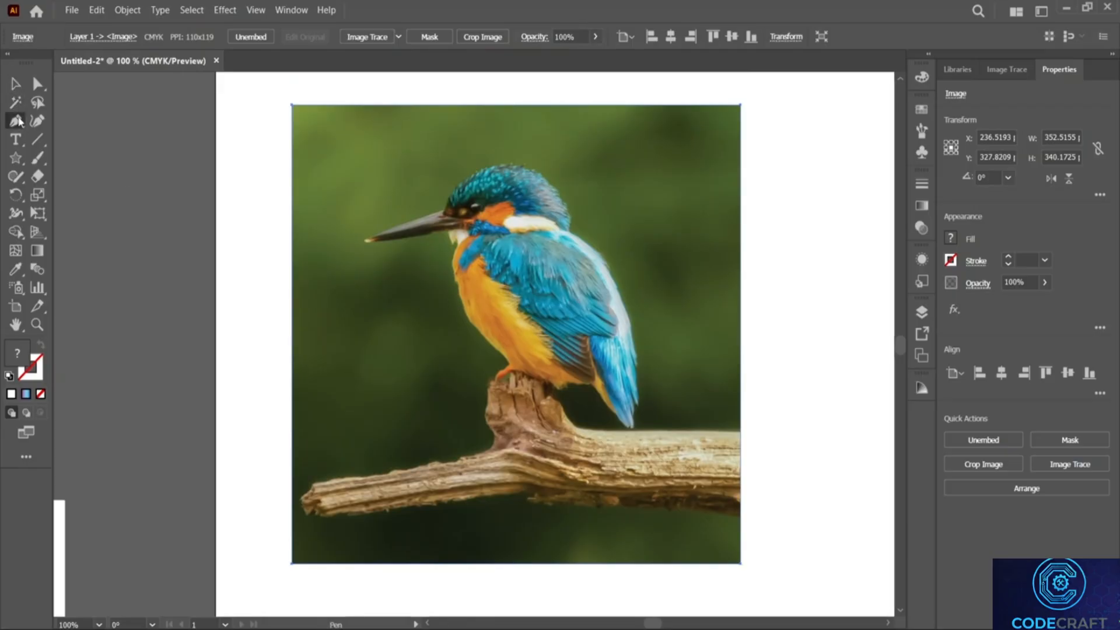
{"action": "left_click", "coordinate": [365, 240]}
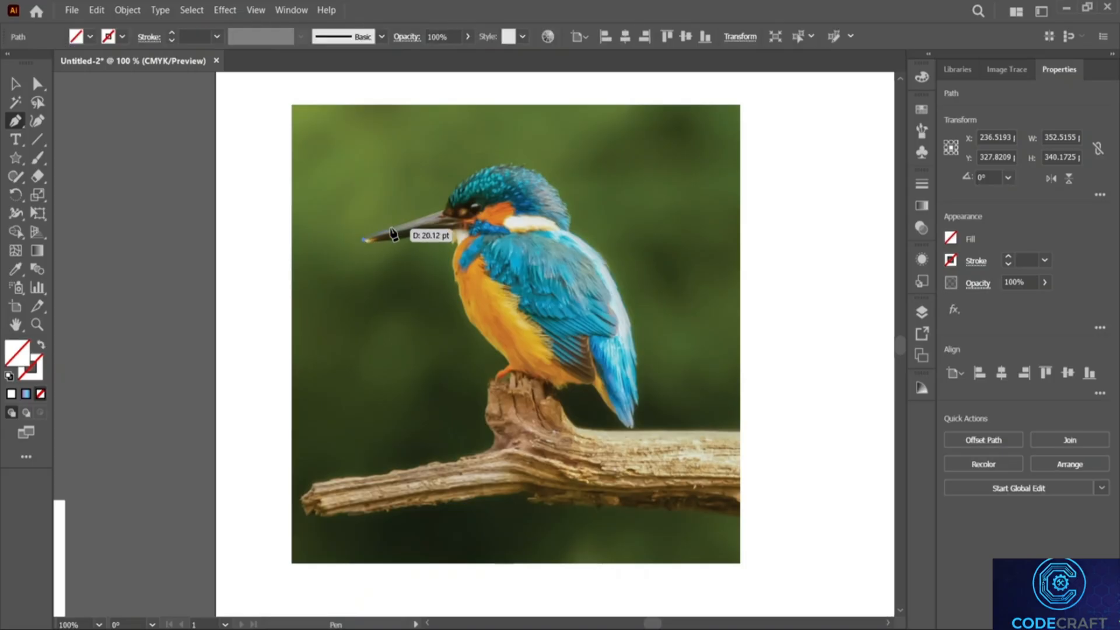
{"action": "left_click", "coordinate": [447, 209]}
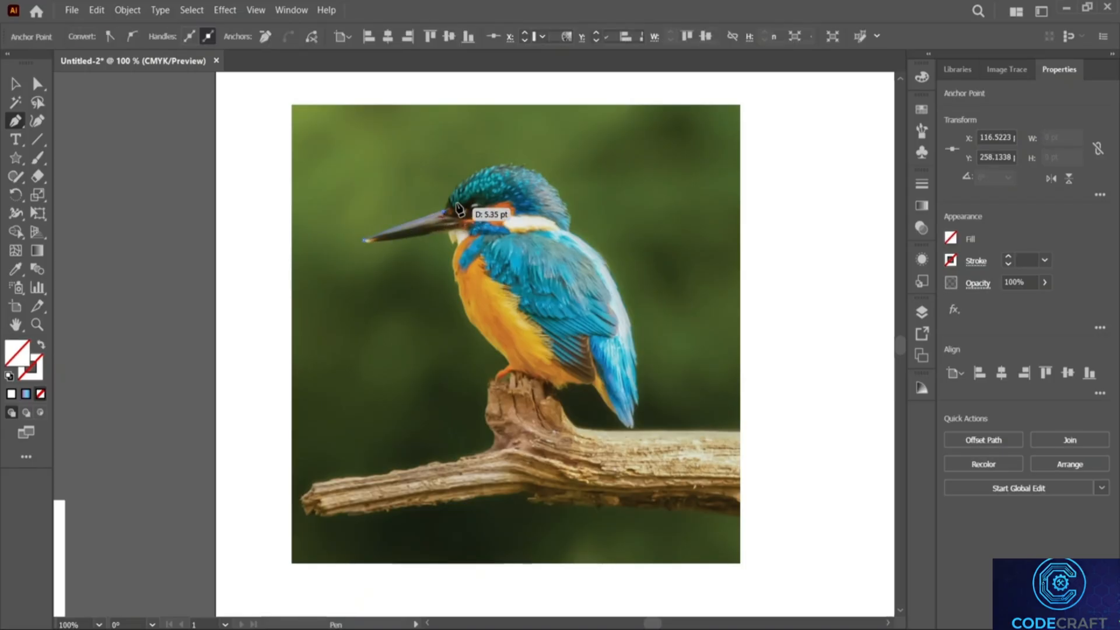
{"action": "left_click", "coordinate": [504, 168]}
{"action": "left_click_drag", "start_coordinate": [518, 175], "coordinate": [552, 163]}
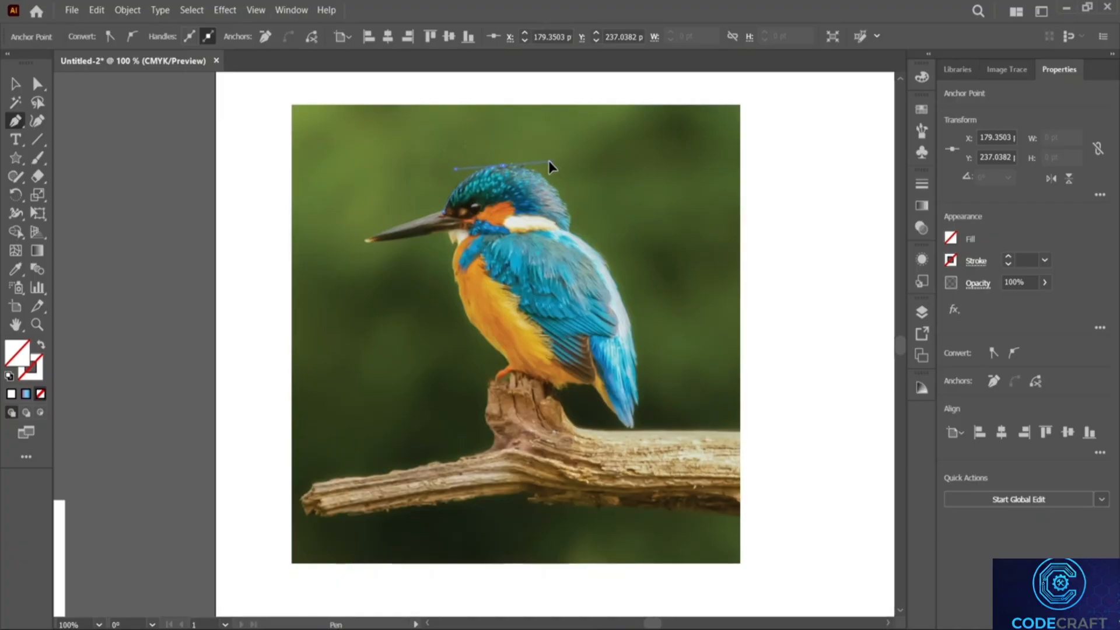
{"action": "left_click", "coordinate": [504, 167]}
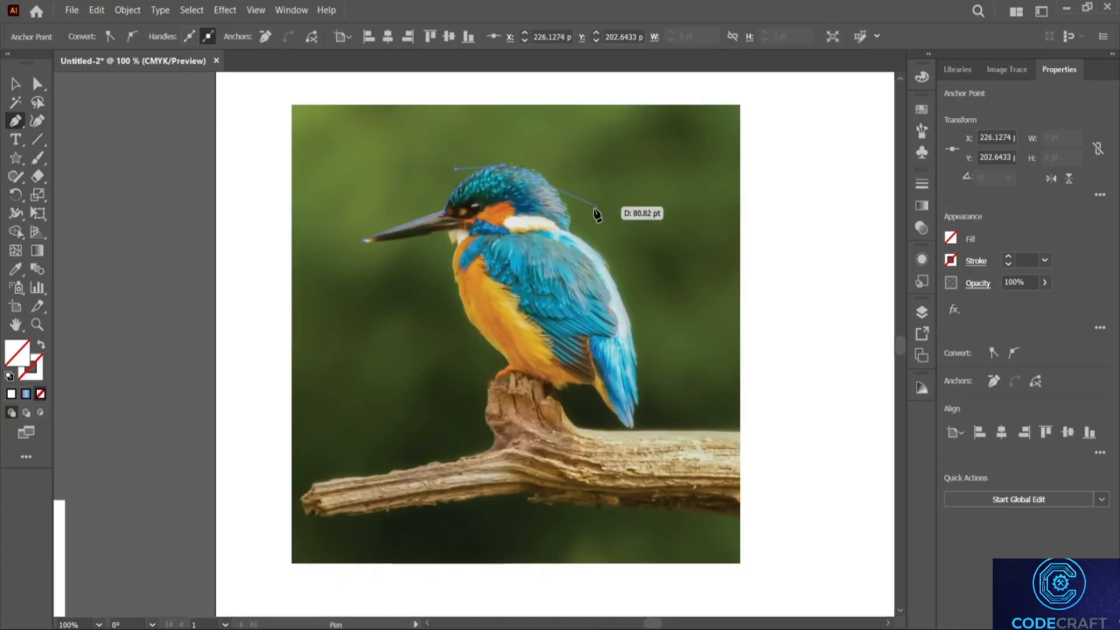
Continue the outline in curves from the crown to the nape and down the back, ending in a corner at the tail tip.
{"action": "left_click_drag", "start_coordinate": [567, 229], "coordinate": [552, 238]}
{"action": "left_click_drag", "start_coordinate": [581, 296], "coordinate": [574, 296]}
{"action": "left_click", "coordinate": [567, 229]}
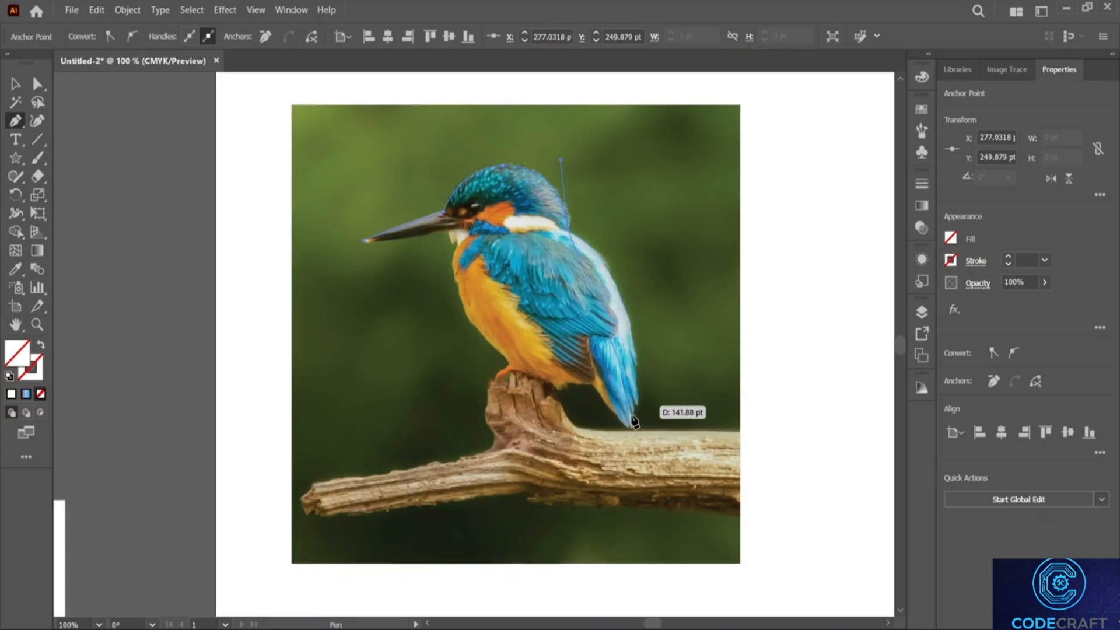
{"action": "left_click_drag", "start_coordinate": [632, 430], "coordinate": [601, 574]}
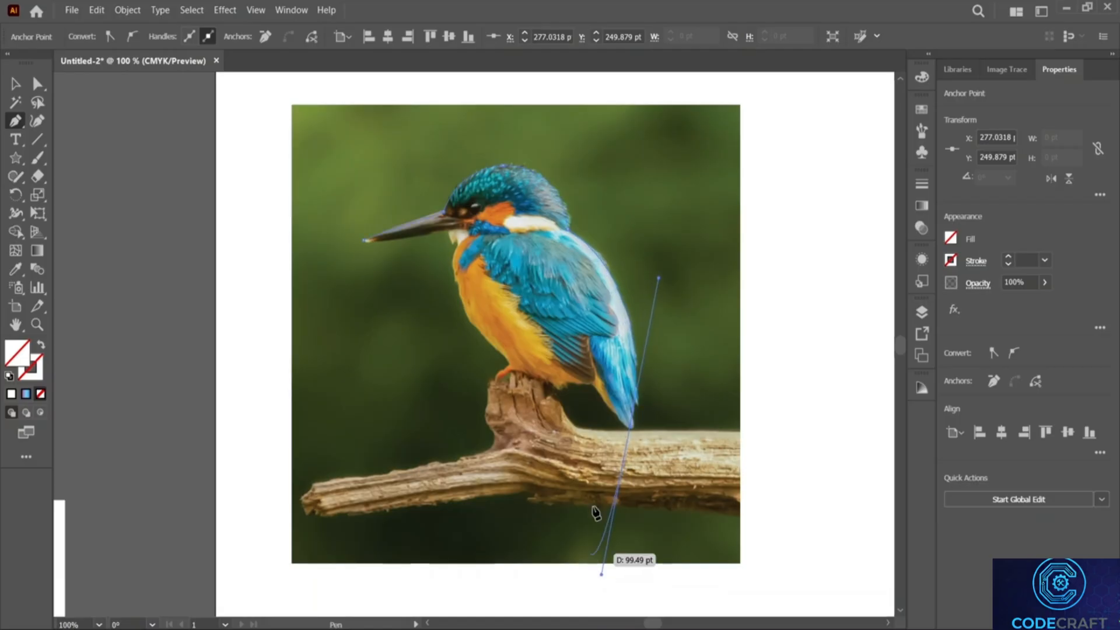
{"action": "left_click", "coordinate": [632, 431]}
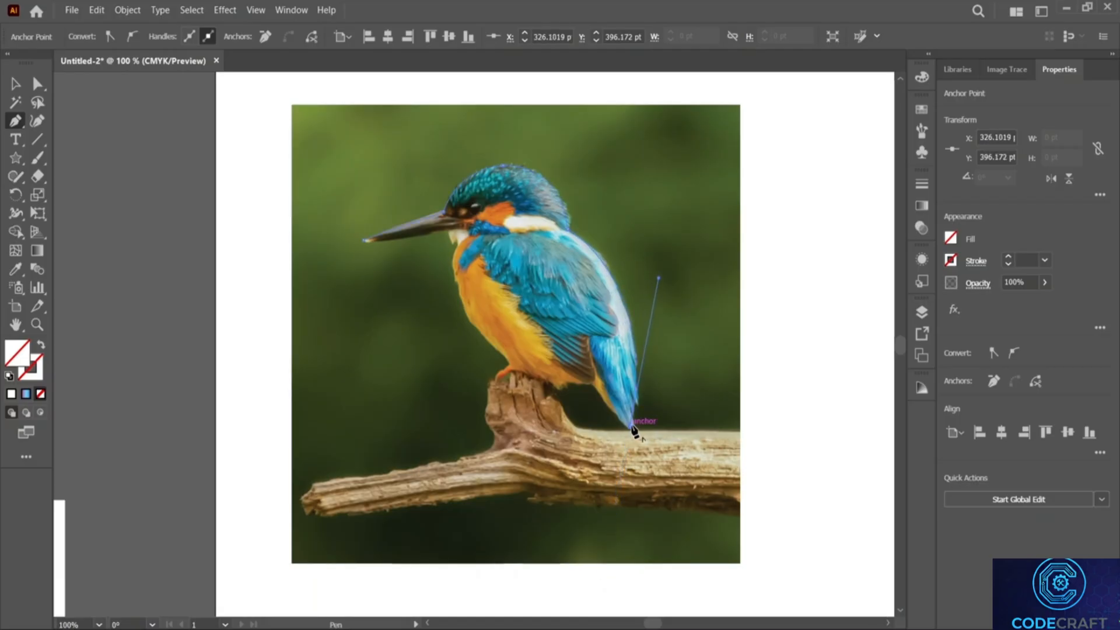
Trace the outline from the tail tip along the tail's underside and lower belly to the bird's feet.
{"action": "left_click", "coordinate": [595, 390]}
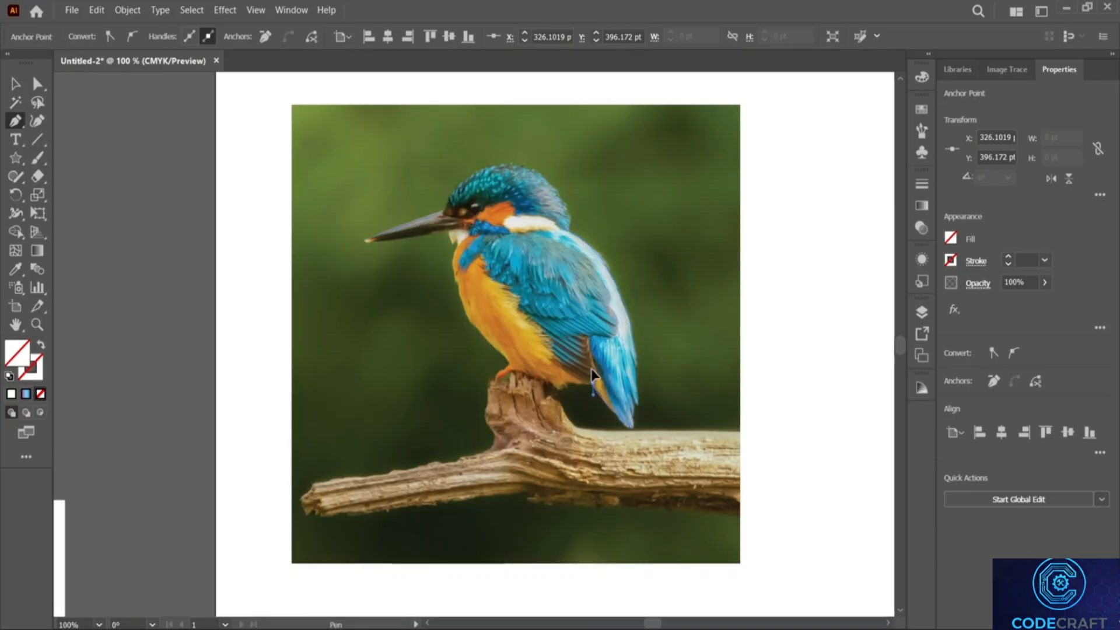
{"action": "left_click_drag", "start_coordinate": [582, 360], "coordinate": [583, 358]}
{"action": "left_click", "coordinate": [594, 383]}
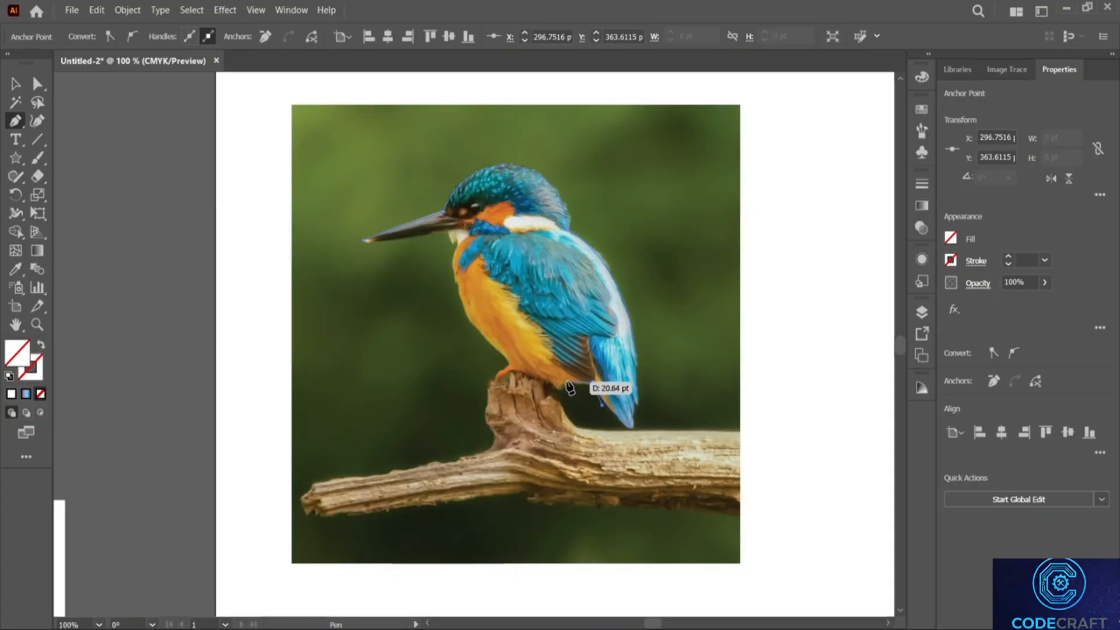
{"action": "left_click", "coordinate": [566, 383]}
{"action": "left_click_drag", "start_coordinate": [566, 385], "coordinate": [560, 377]}
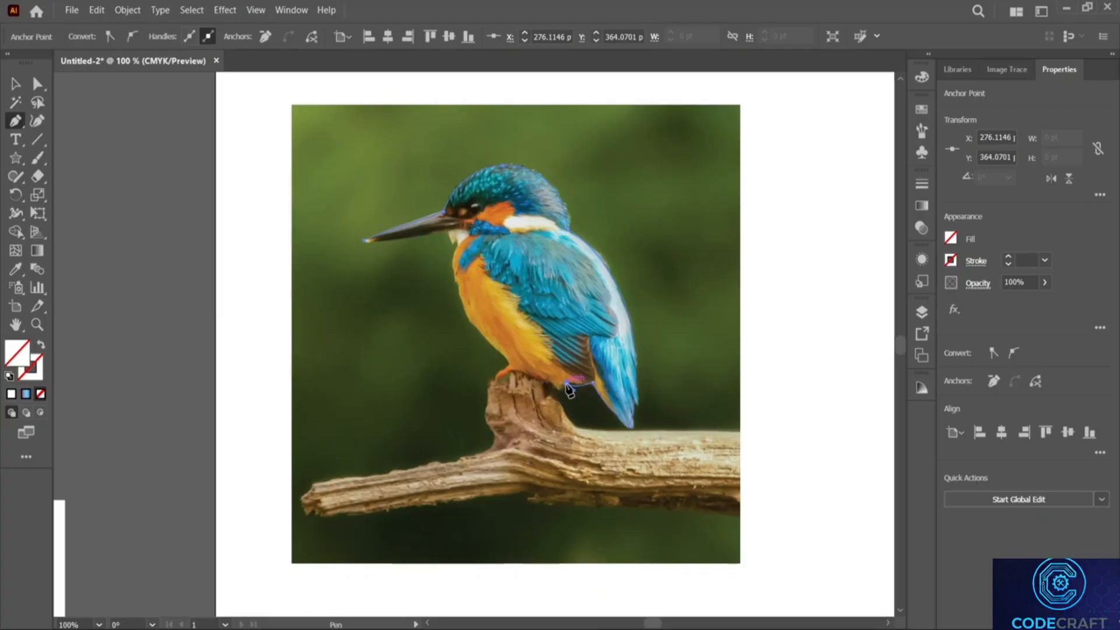
{"action": "left_click", "coordinate": [528, 376]}
{"action": "left_click_drag", "start_coordinate": [485, 358], "coordinate": [484, 354]}
{"action": "left_click", "coordinate": [528, 376]}
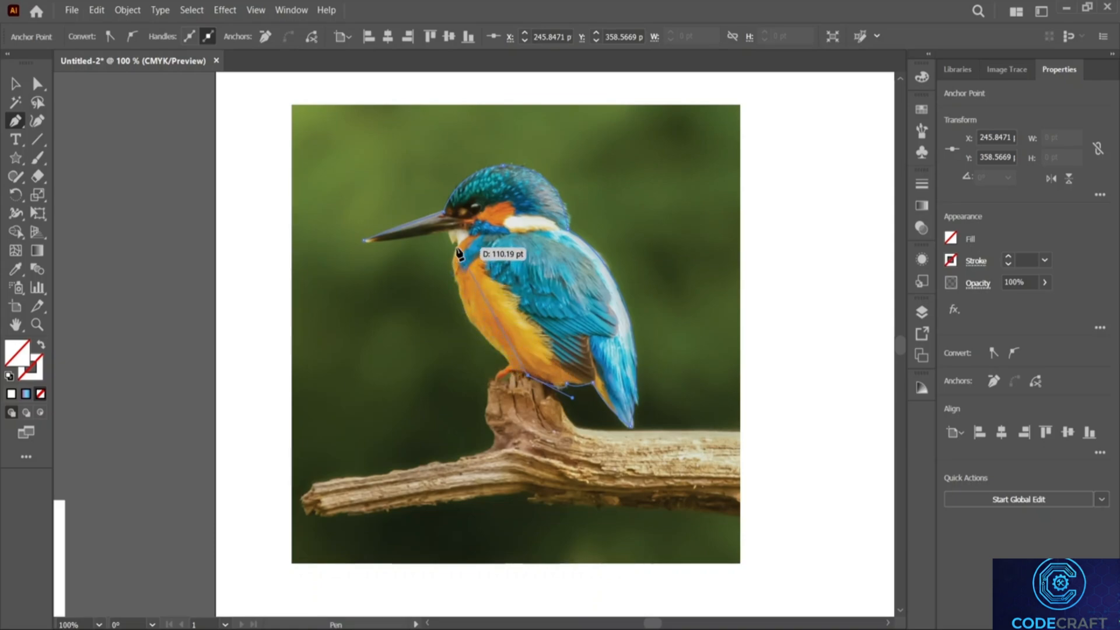
Curve the outline up the orange breast to the throat, follow the lower beak and close the path at the beak tip.
{"action": "left_click_drag", "start_coordinate": [458, 251], "coordinate": [475, 172]}
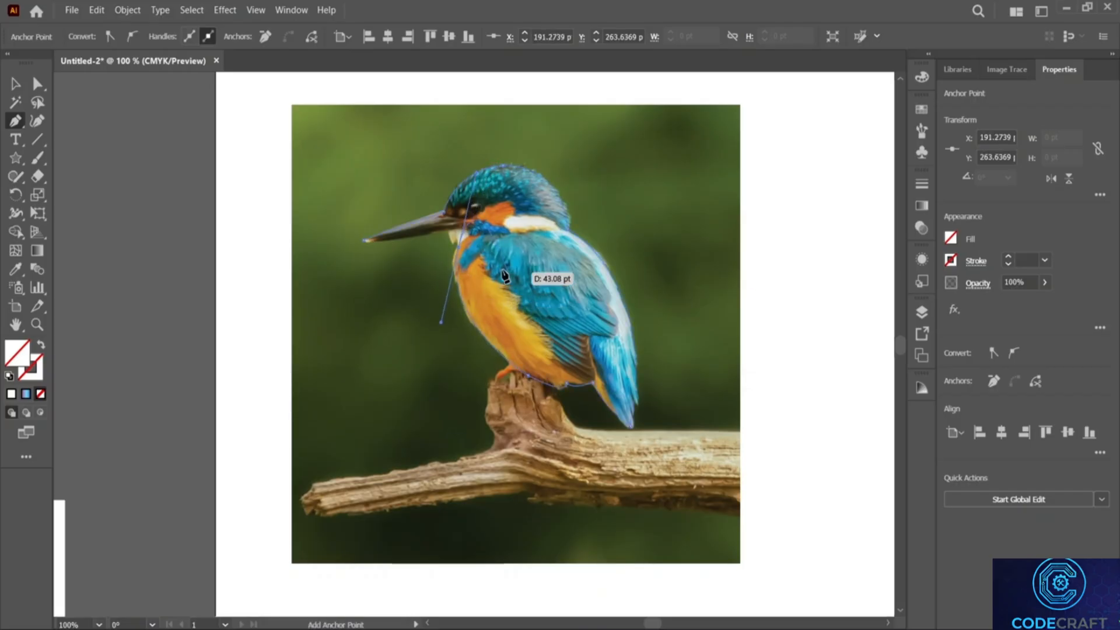
{"action": "left_click", "coordinate": [457, 251]}
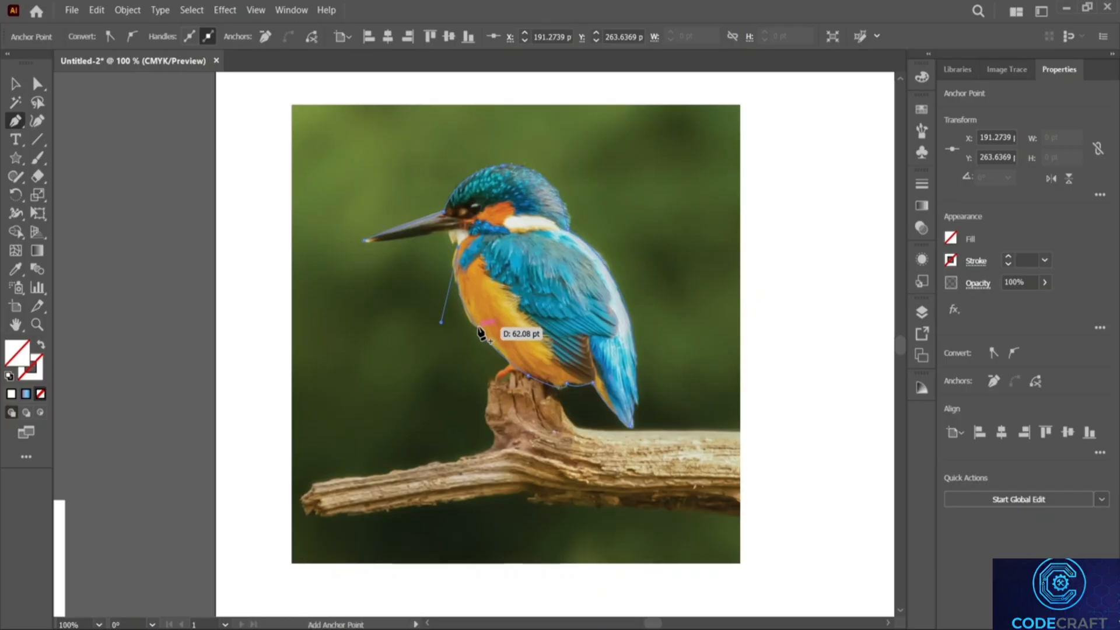
{"action": "left_click_drag", "start_coordinate": [449, 233], "coordinate": [439, 217]}
{"action": "left_click", "coordinate": [450, 233]}
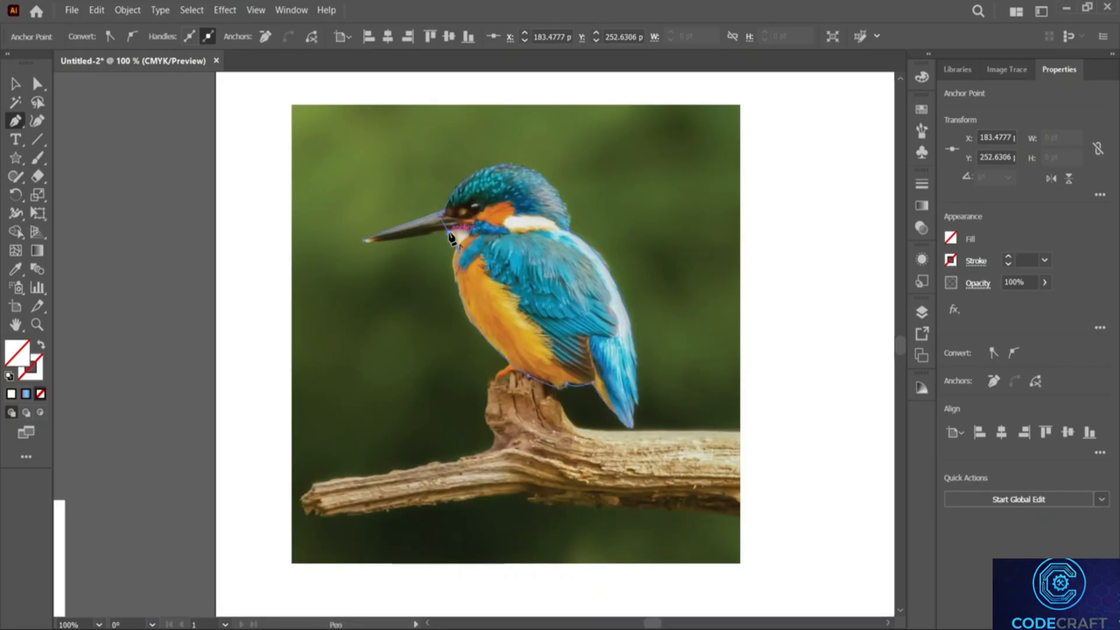
{"action": "left_click", "coordinate": [364, 243]}
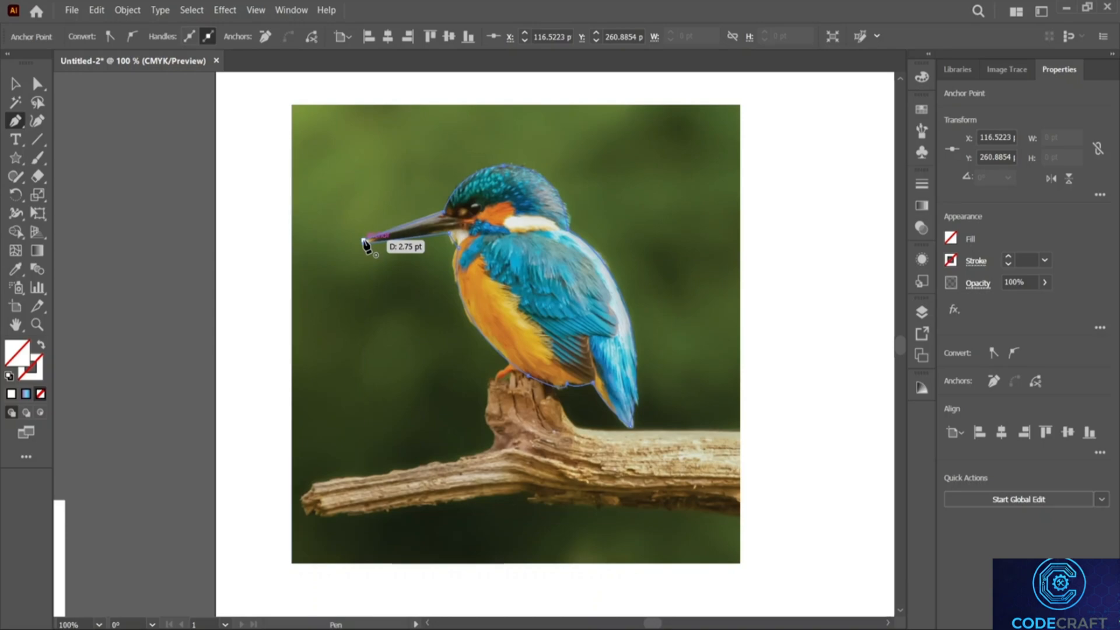
{"action": "left_click_drag", "start_coordinate": [364, 241], "coordinate": [364, 239]}
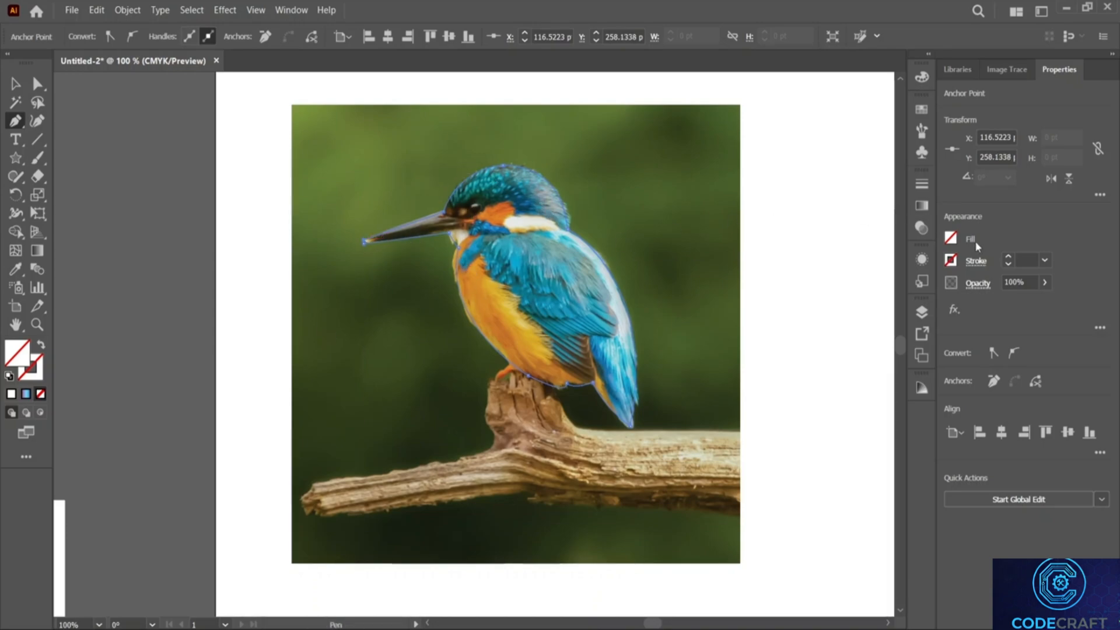
Give the kingfisher outline a visible stroke and set its weight to 3 pt.
{"action": "left_click", "coordinate": [957, 259]}
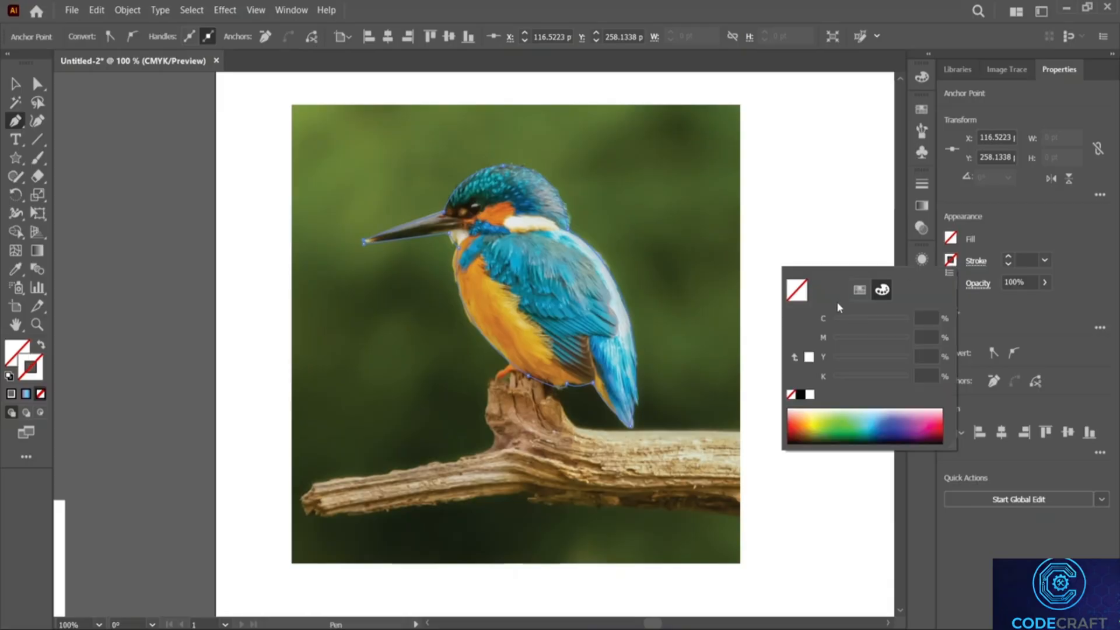
{"action": "left_click", "coordinate": [977, 263]}
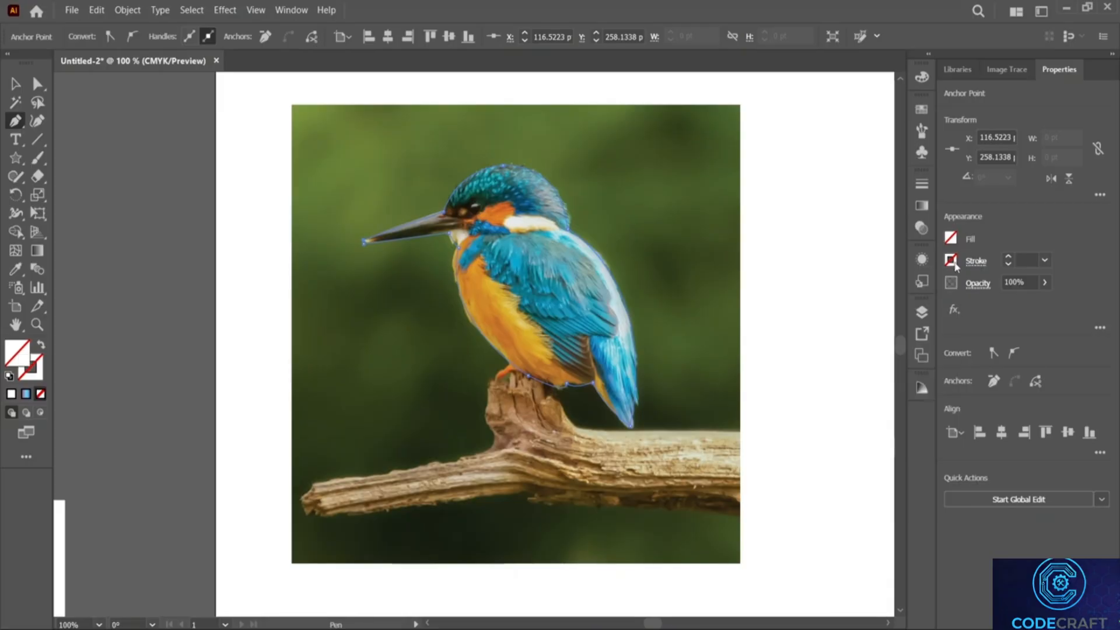
{"action": "left_click", "coordinate": [1022, 260]}
{"action": "type", "text": "7"}
{"action": "key", "text": "Return"}
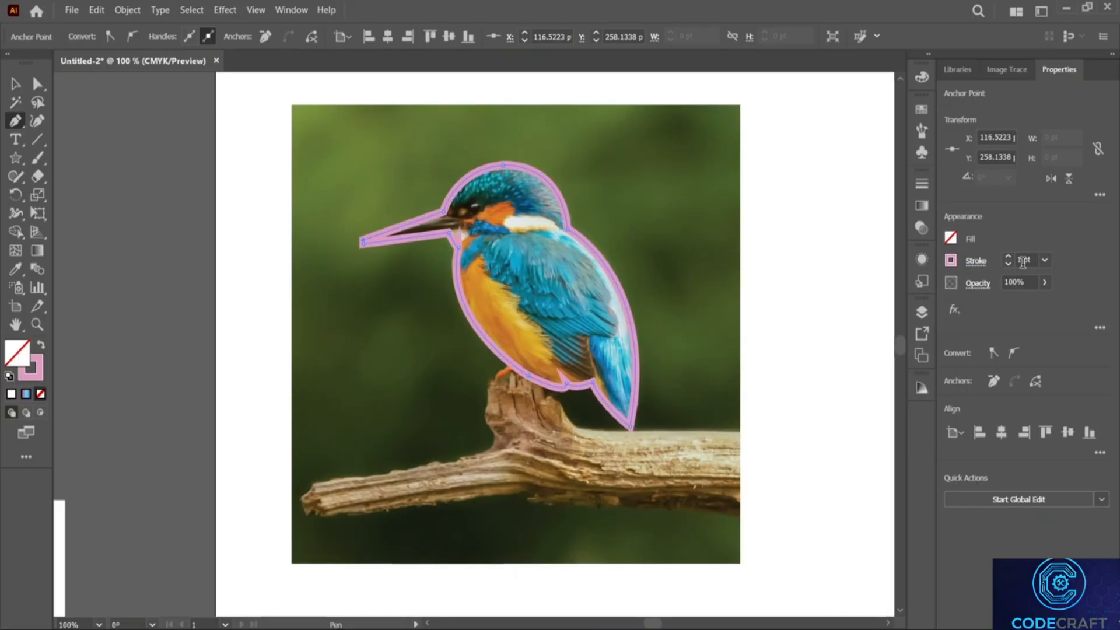
{"action": "scroll", "coordinate": [1023, 263], "scroll_direction": "down", "scroll_amount": 3}
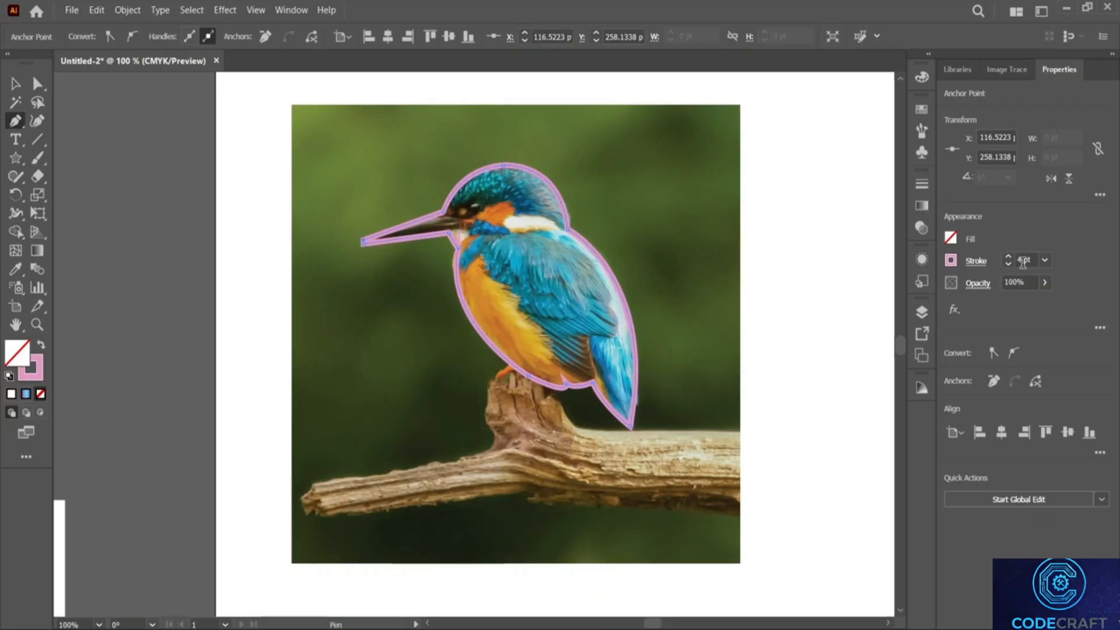
{"action": "scroll", "coordinate": [1023, 263], "scroll_direction": "down", "scroll_amount": 1}
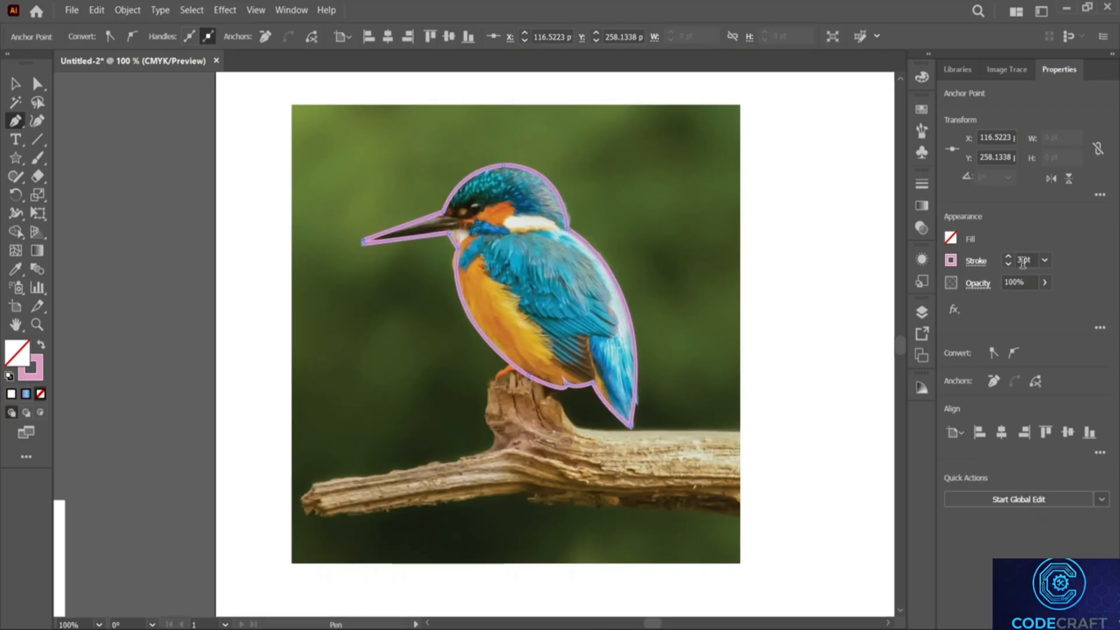
Change the outline's stroke colour to near-black (C 80.39, M 73.33, Y 59.61, K 81.18).
{"action": "left_click", "coordinate": [952, 261]}
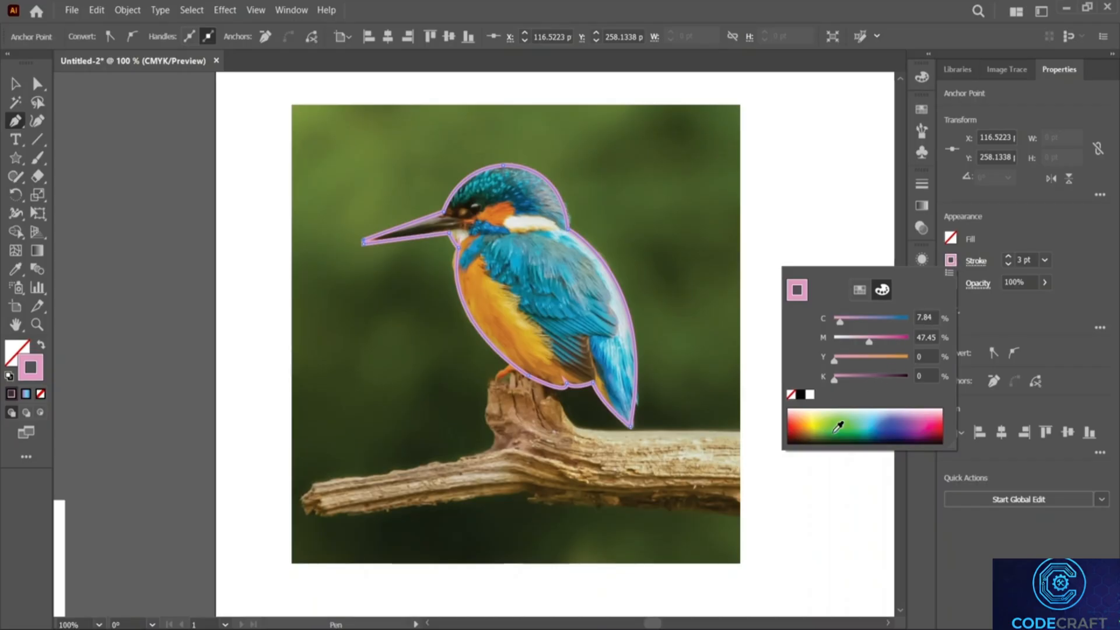
{"action": "left_click", "coordinate": [887, 437]}
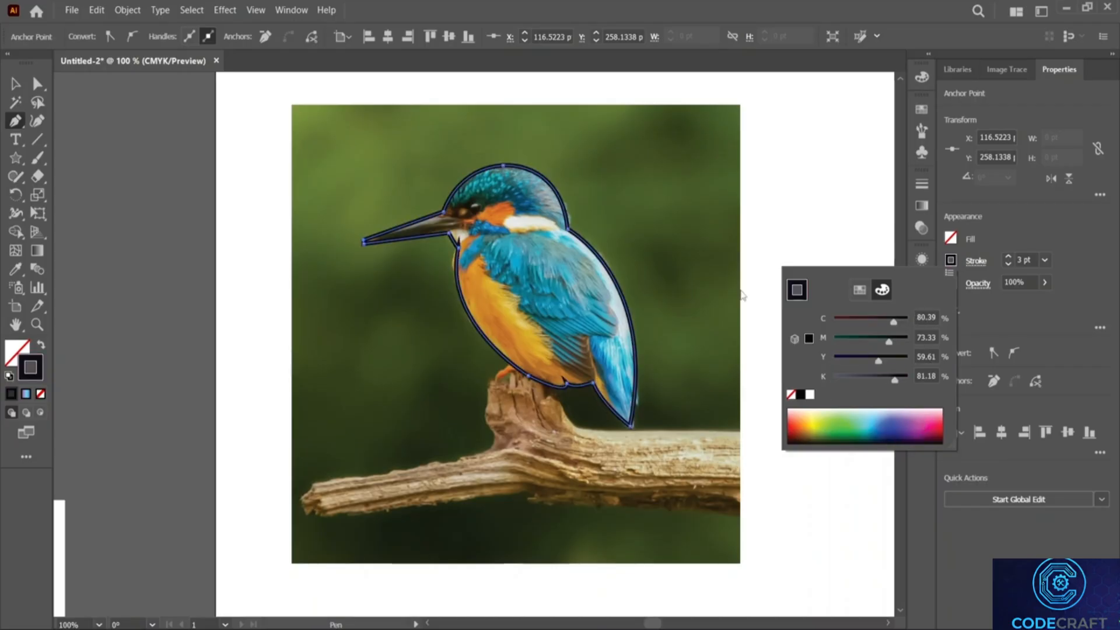
{"action": "left_click", "coordinate": [990, 324]}
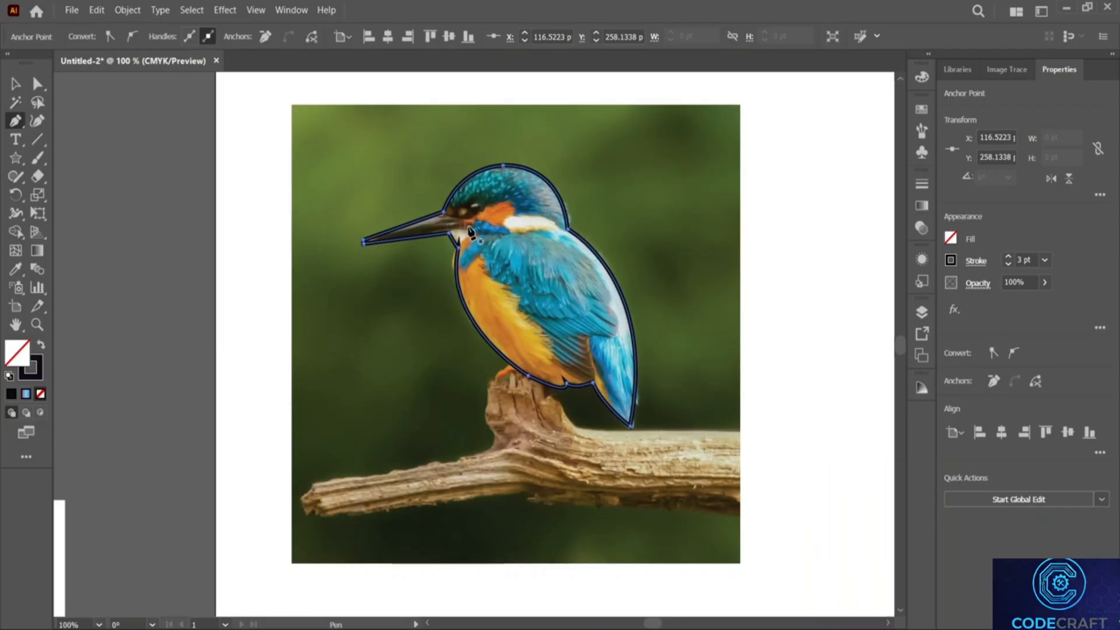
Trace the base of the beak with short lines from its upper edge to the mouth corner and back to the lower edge.
{"action": "left_click", "coordinate": [467, 228]}
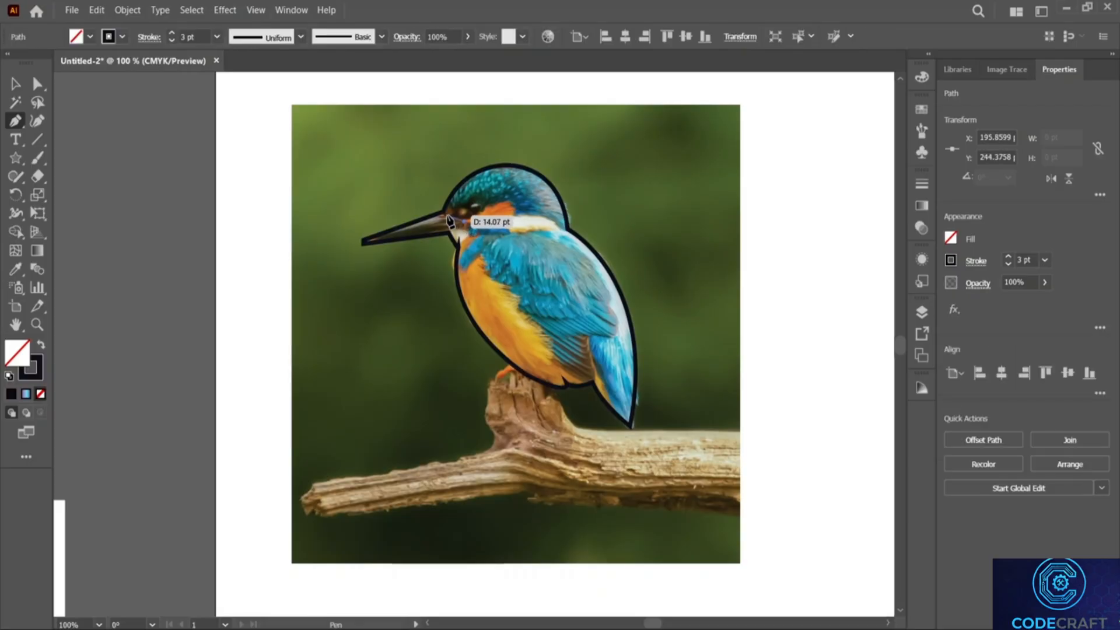
{"action": "left_click", "coordinate": [443, 213]}
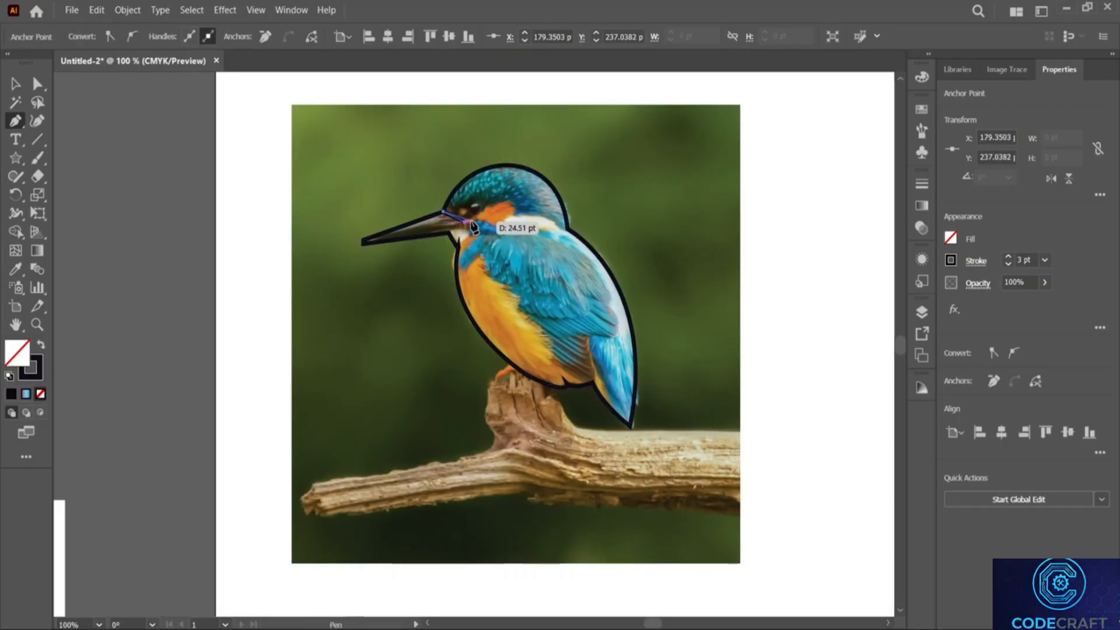
{"action": "left_click", "coordinate": [467, 225]}
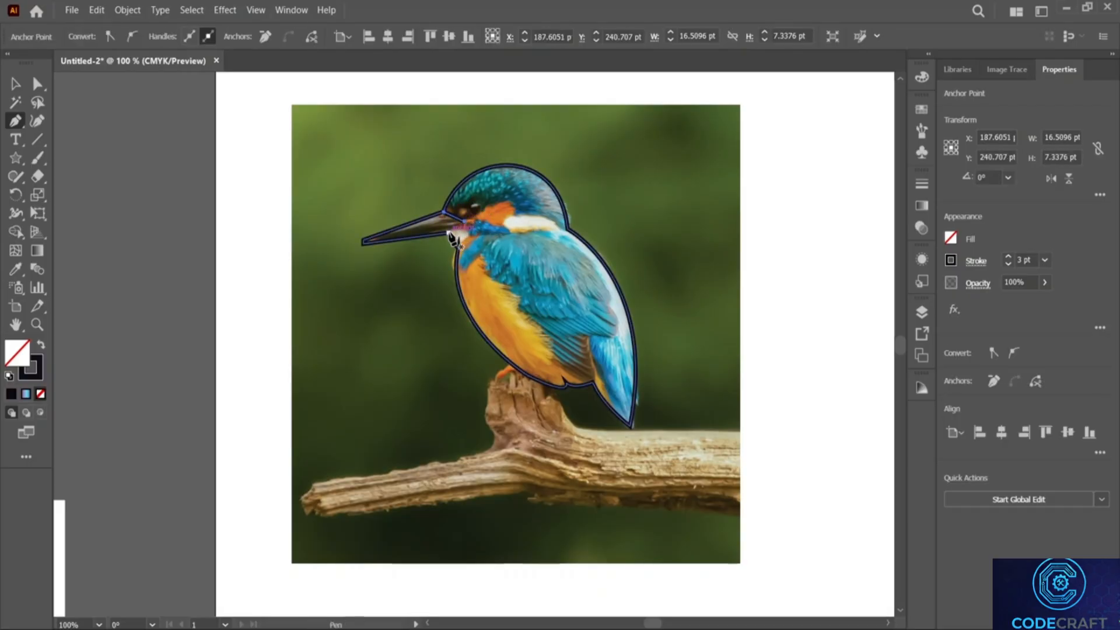
{"action": "left_click", "coordinate": [460, 230]}
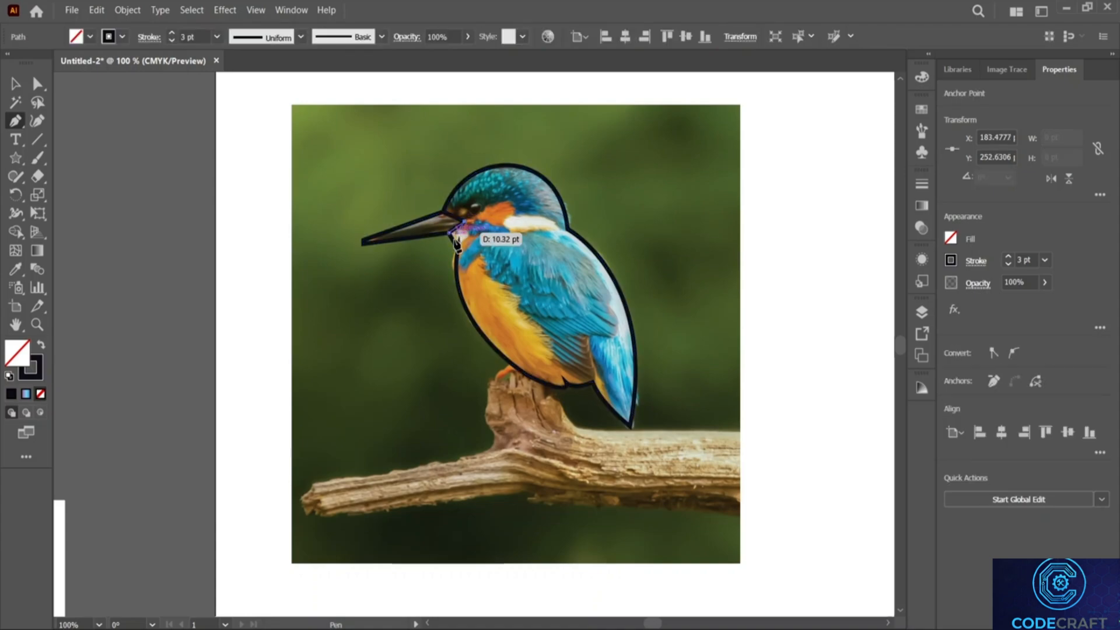
{"action": "left_click", "coordinate": [449, 232]}
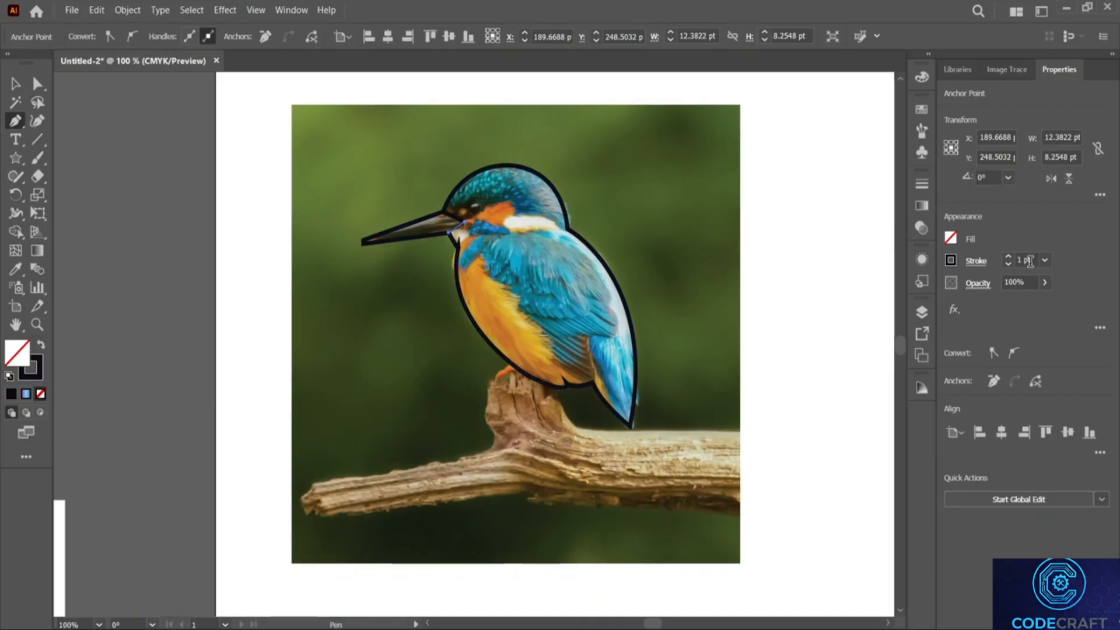
Set the stroke weight of the short line at the base of the lower beak to 4 pt.
{"action": "scroll", "coordinate": [1031, 261], "scroll_direction": "up", "scroll_amount": 1}
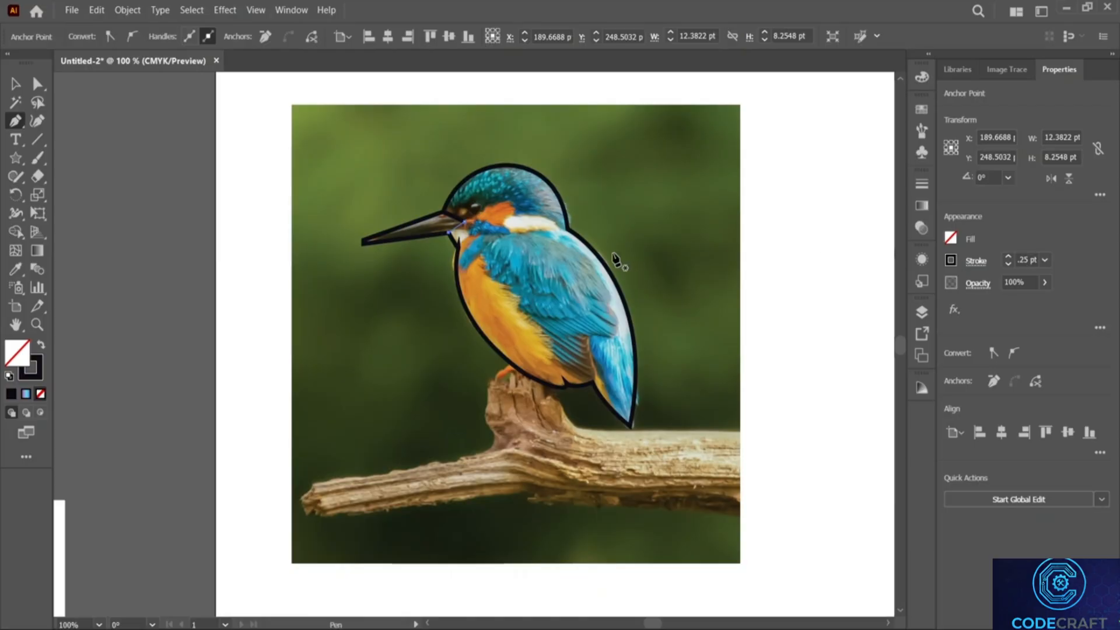
{"action": "left_click", "coordinate": [15, 84]}
{"action": "mouse_move", "coordinate": [326, 156]}
{"action": "left_mouse_down"}
{"action": "mouse_move", "coordinate": [506, 307]}
{"action": "mouse_move", "coordinate": [338, 153]}
{"action": "left_mouse_up"}
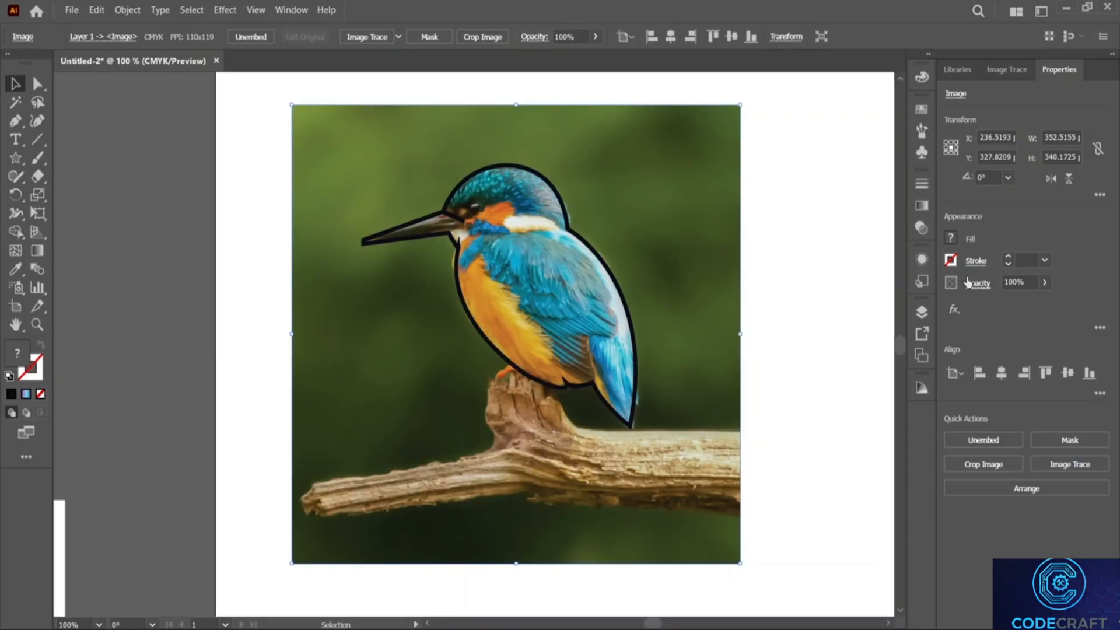
{"action": "left_click", "coordinate": [453, 234]}
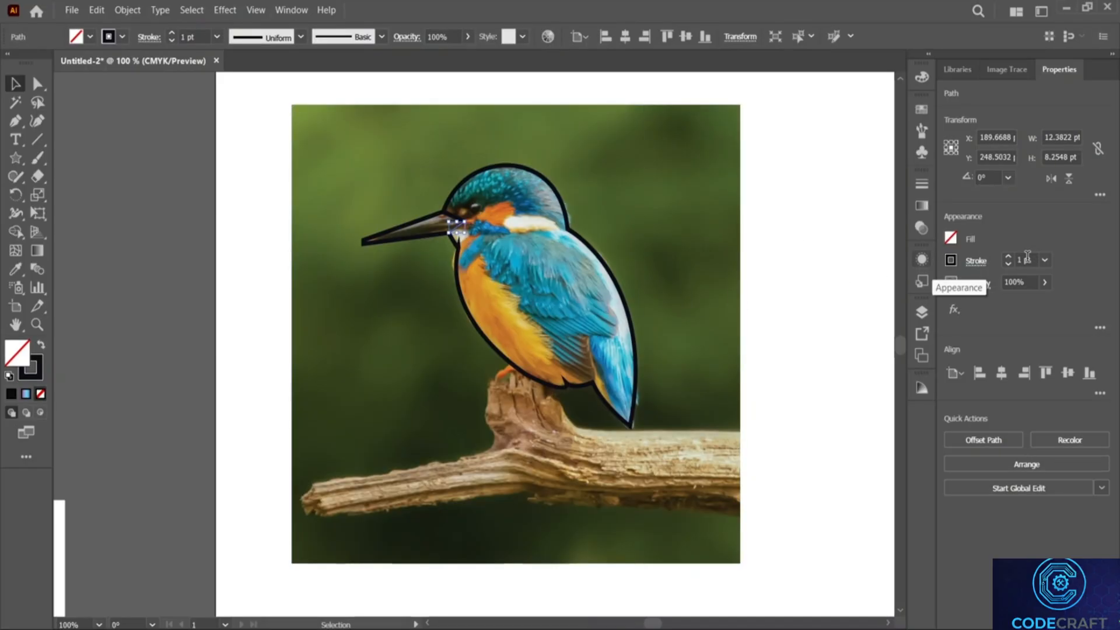
{"action": "left_click", "coordinate": [855, 243]}
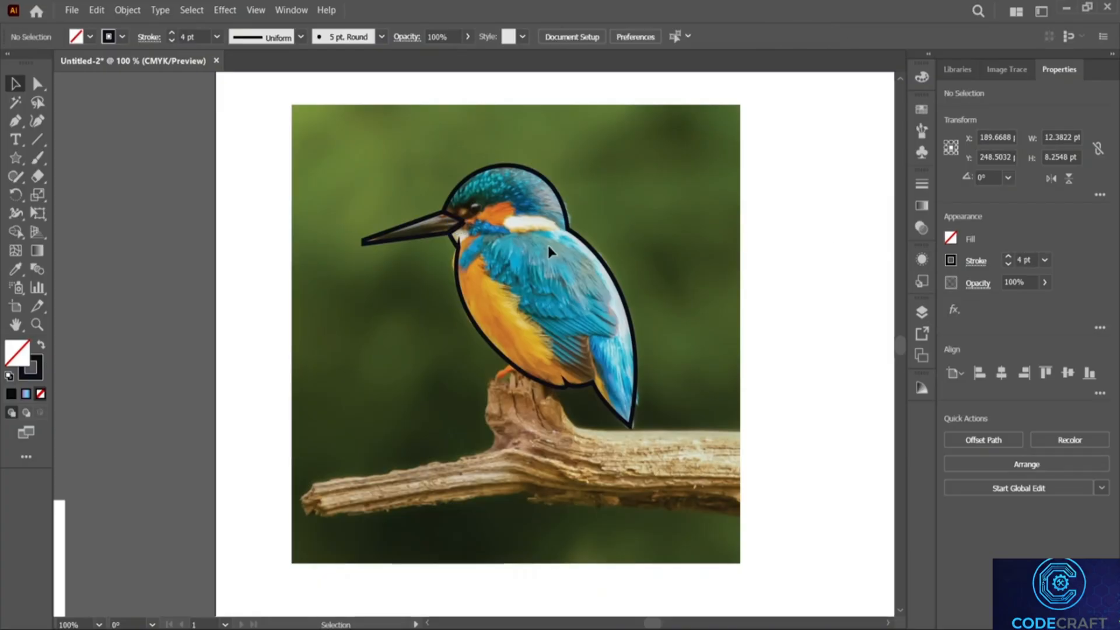
Draw a small closed shape around the kingfisher's eye and give it a 2 pt stroke.
{"action": "left_click", "coordinate": [471, 218]}
{"action": "left_click", "coordinate": [14, 122]}
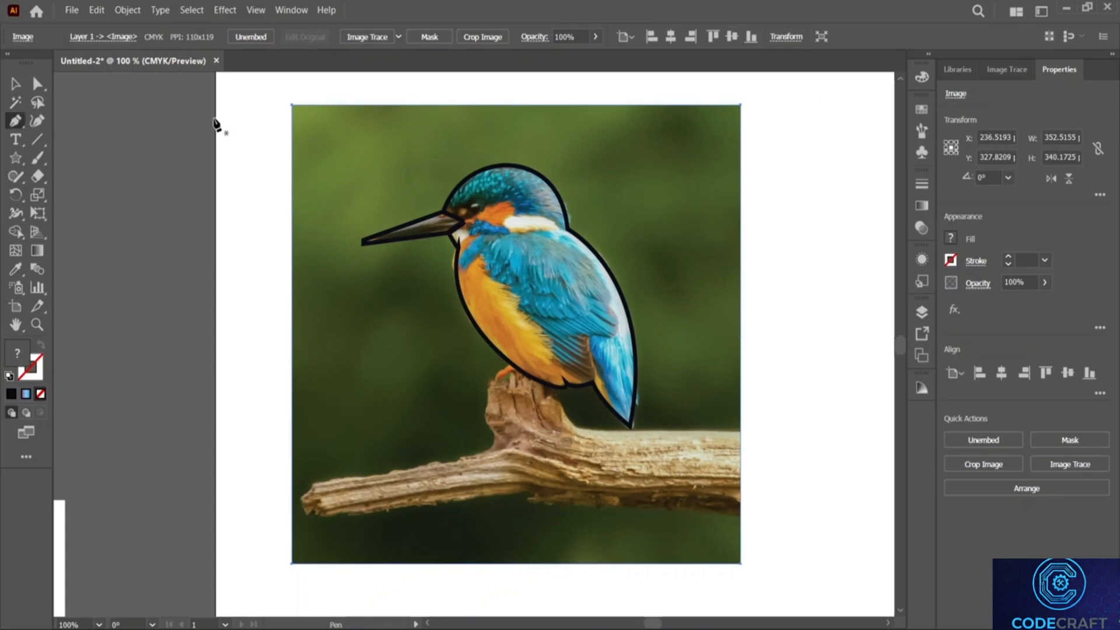
{"action": "left_click", "coordinate": [472, 215]}
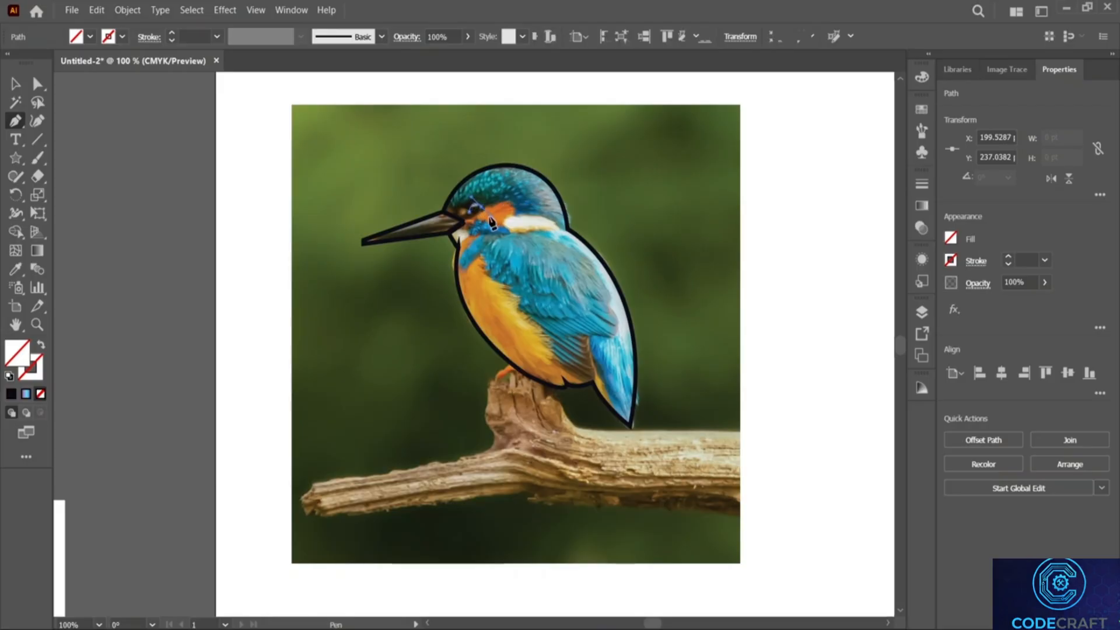
{"action": "left_click", "coordinate": [481, 210]}
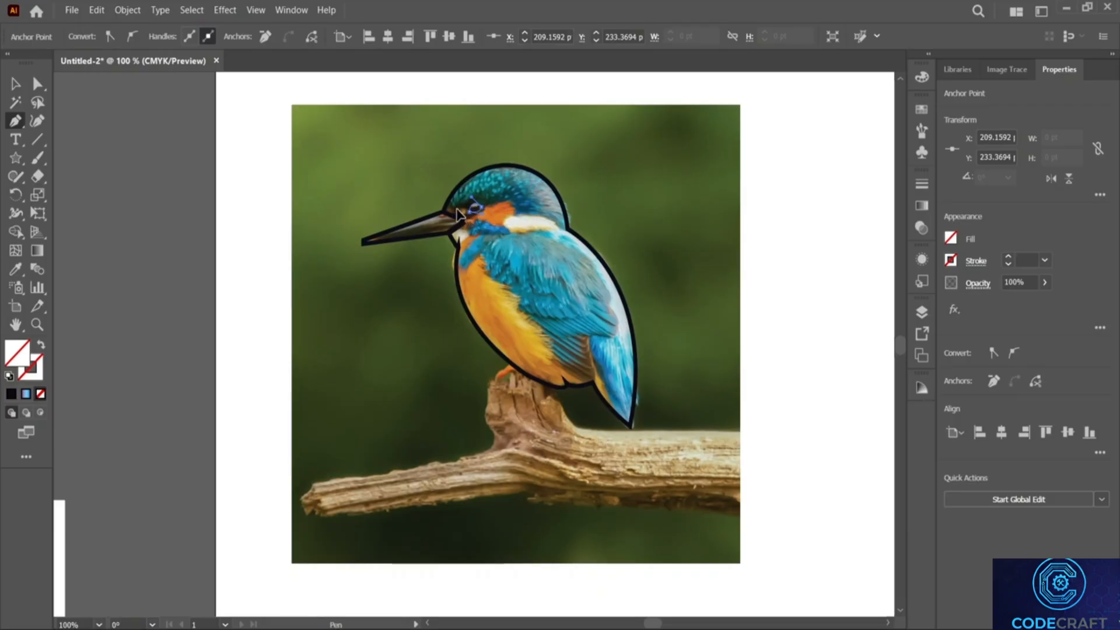
{"action": "left_click_drag", "start_coordinate": [459, 210], "coordinate": [474, 212]}
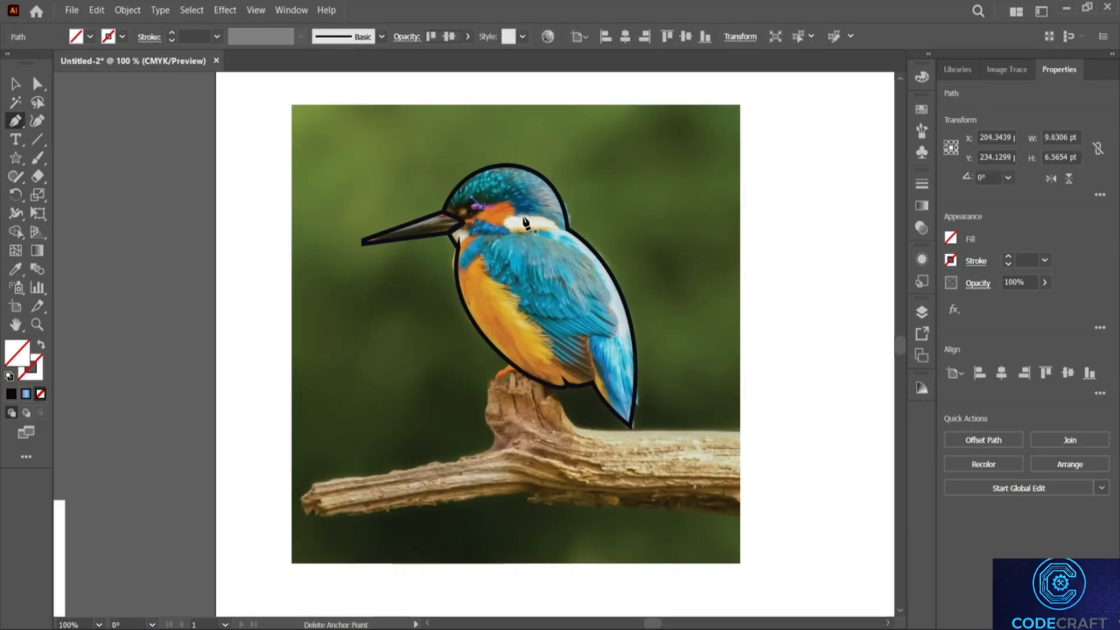
{"action": "key", "text": "ctrl+z"}
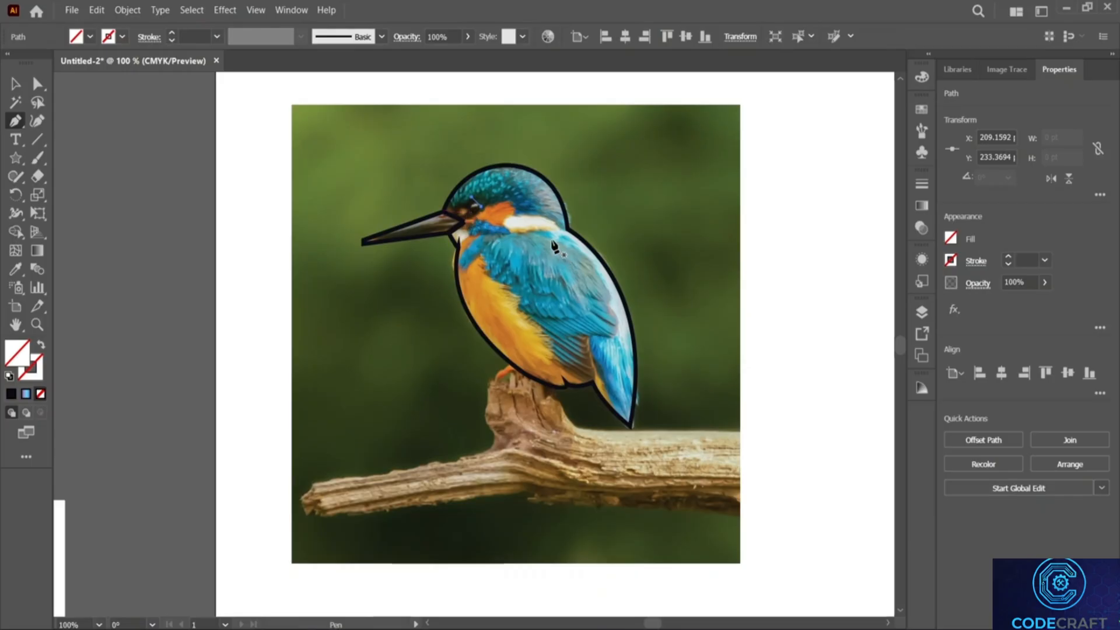
{"action": "key", "text": "ctrl+shift+z"}
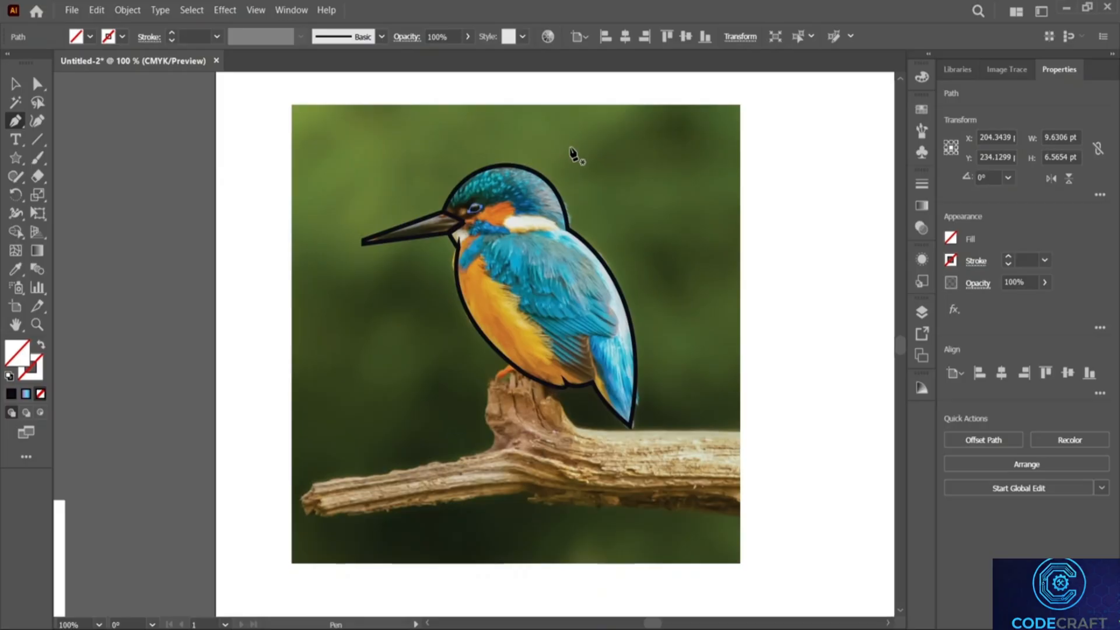
{"action": "left_click", "coordinate": [1022, 259]}
{"action": "scroll", "coordinate": [1025, 259], "scroll_direction": "up", "scroll_amount": 3}
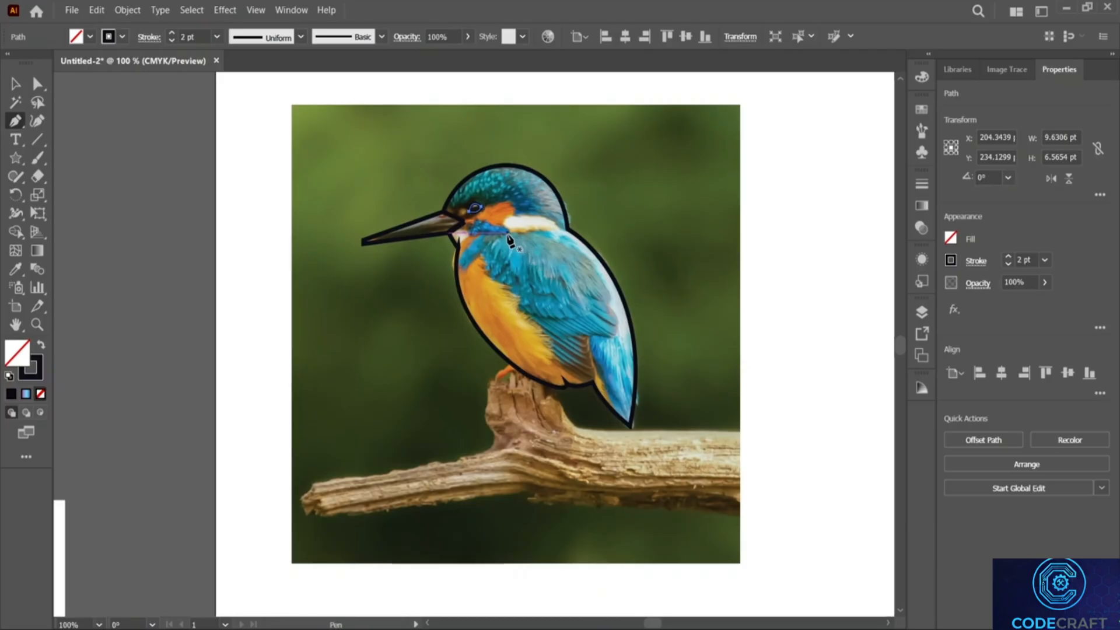
Trace the wing's upper edge as an open curve between the nape and the shoulder.
{"action": "left_click", "coordinate": [568, 231]}
{"action": "left_click", "coordinate": [552, 224]}
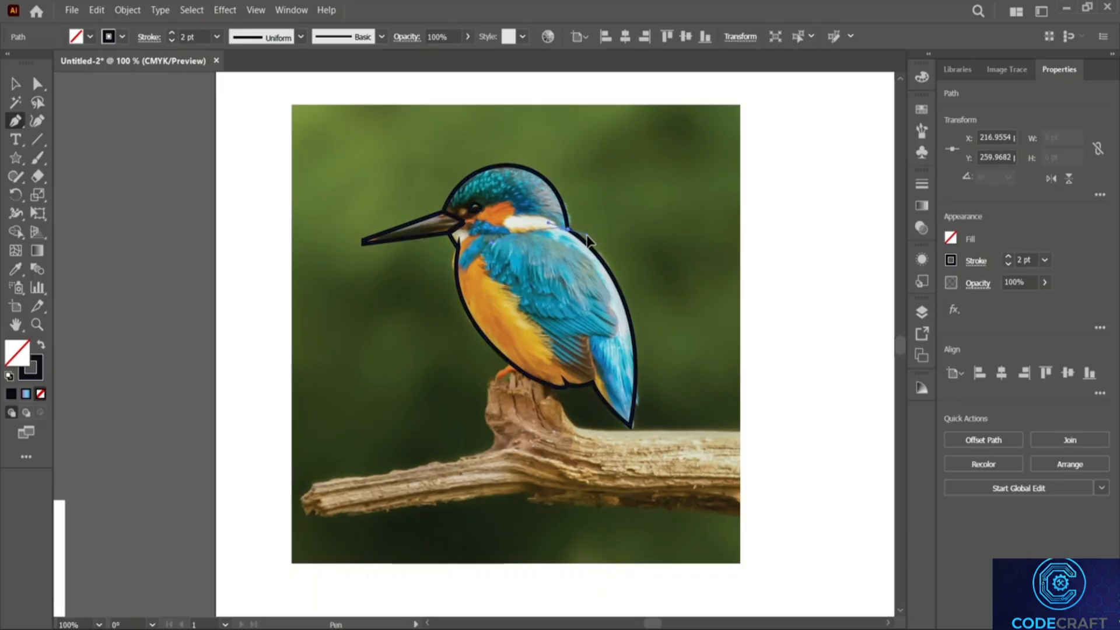
{"action": "left_click_drag", "start_coordinate": [630, 241], "coordinate": [632, 230]}
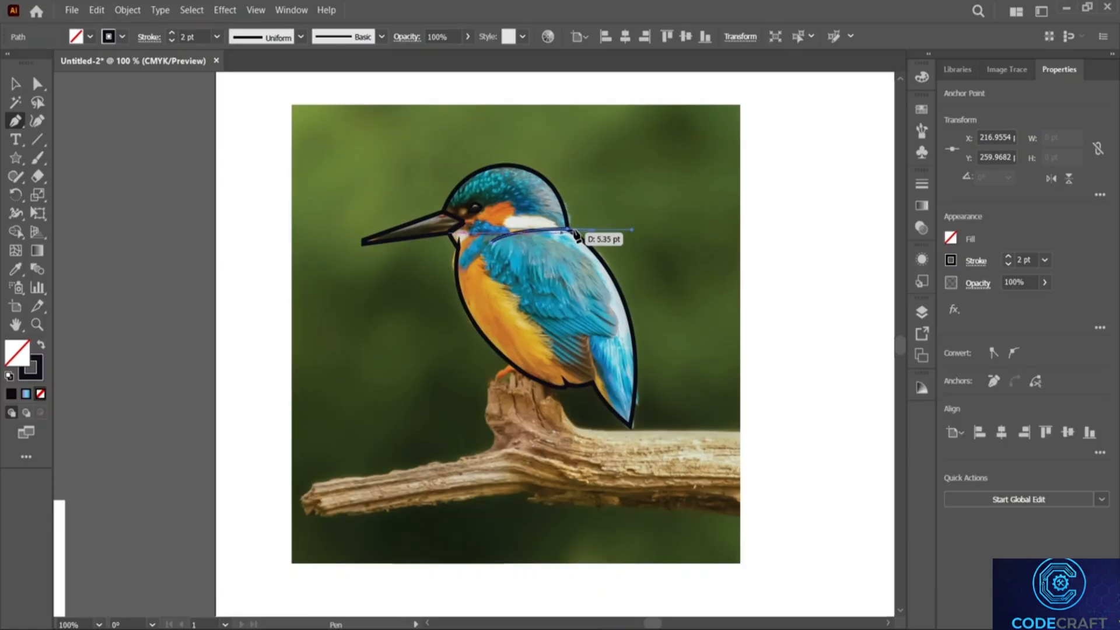
{"action": "left_click", "coordinate": [570, 234]}
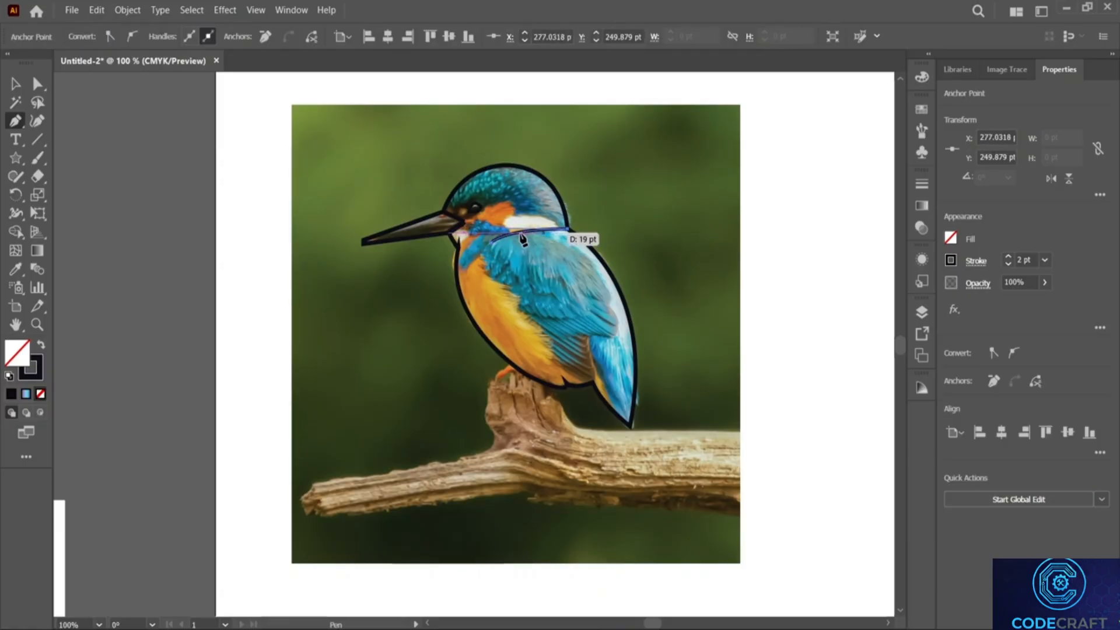
{"action": "left_click", "coordinate": [491, 242]}
{"action": "key", "text": "Escape"}
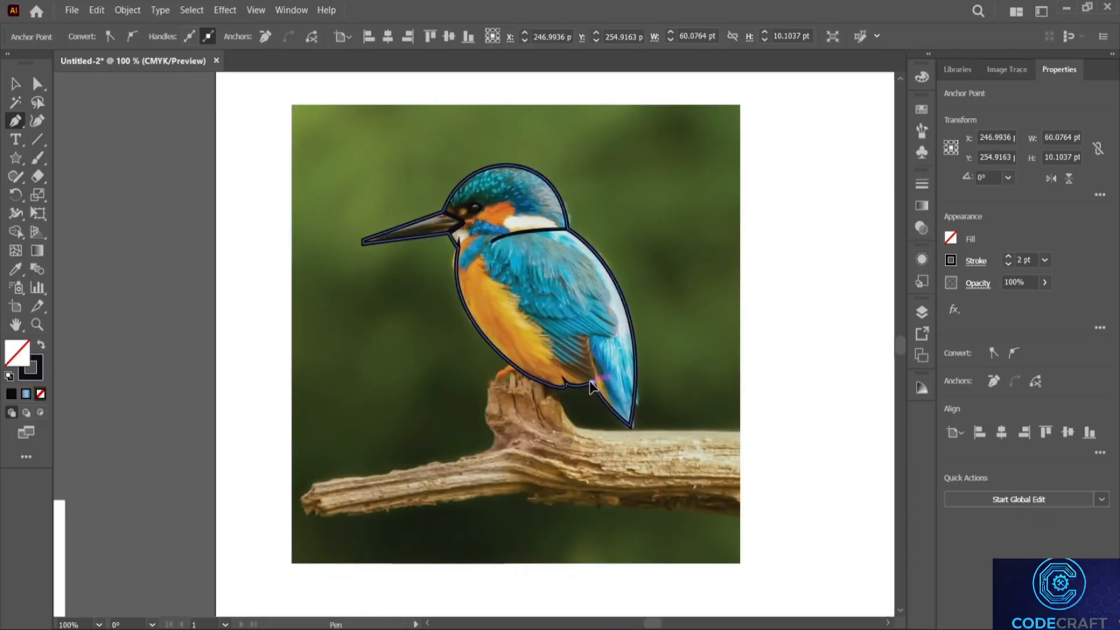
Trace the wing's lower edge as a curve from the tail base up to the shoulder.
{"action": "left_click", "coordinate": [591, 382]}
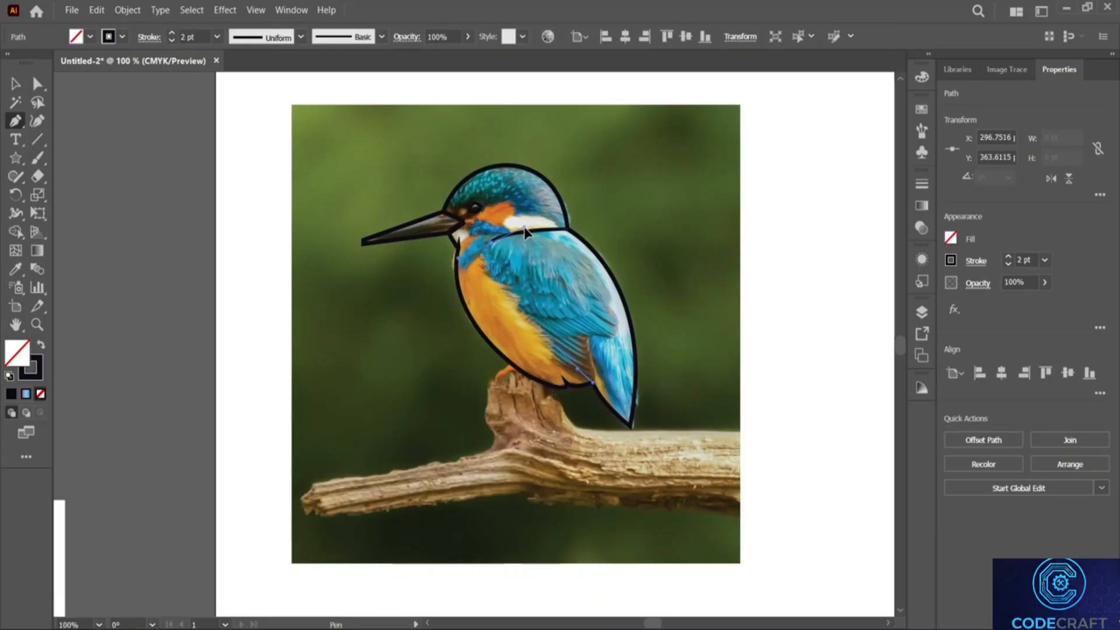
{"action": "left_click_drag", "start_coordinate": [492, 243], "coordinate": [526, 208]}
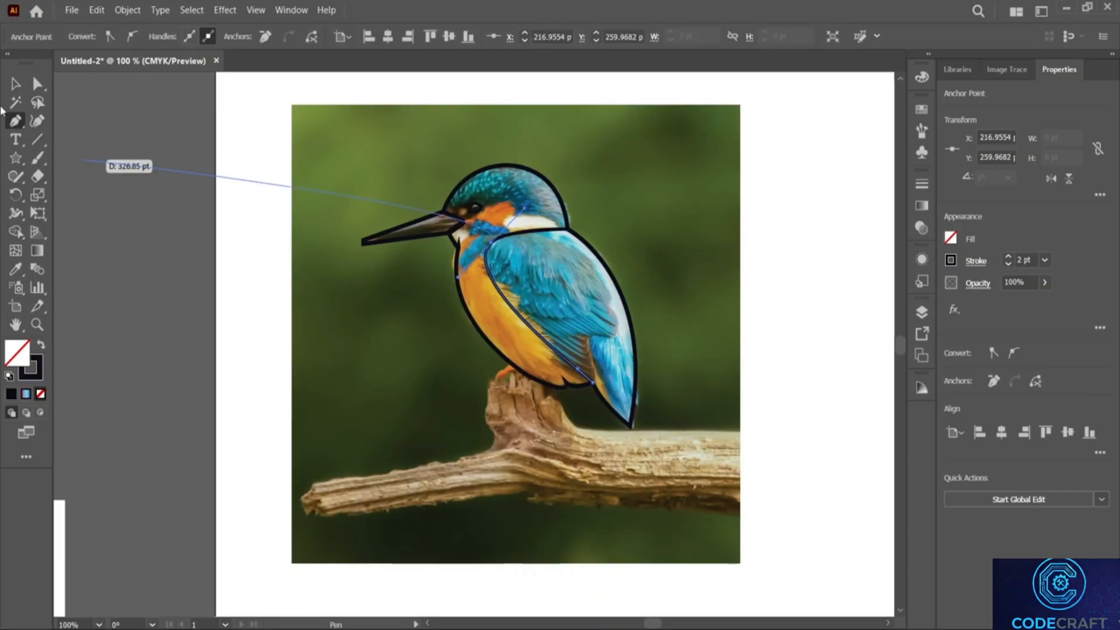
{"action": "left_click", "coordinate": [15, 83]}
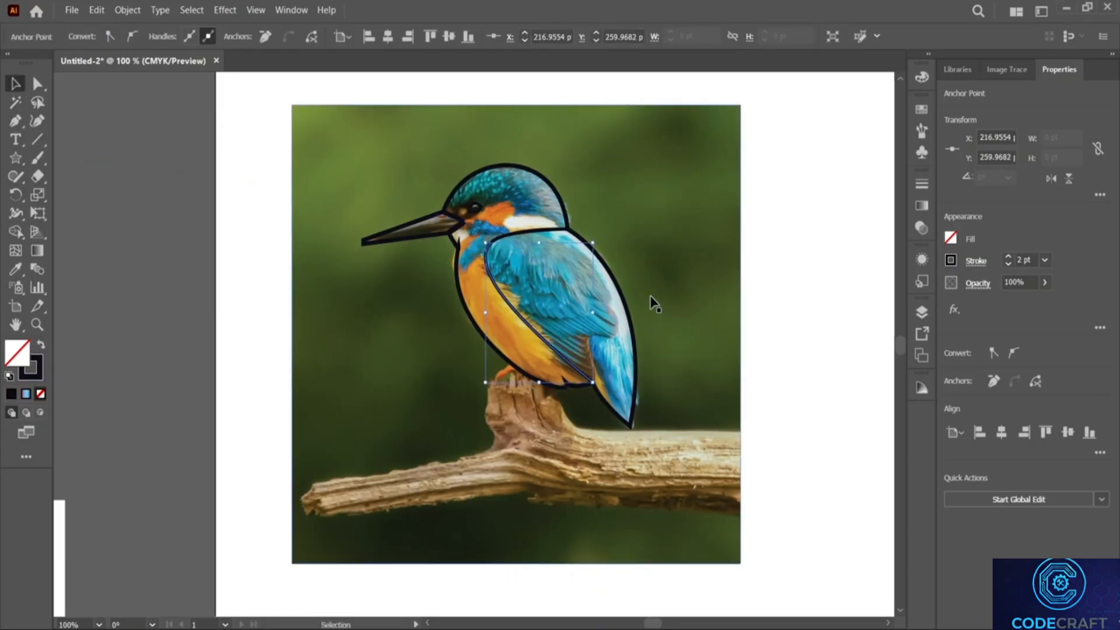
Move the kingfisher photo aside from the line drawing and set the stroke of all bird paths to 2 pt.
{"action": "left_click_drag", "start_coordinate": [645, 225], "coordinate": [257, 423]}
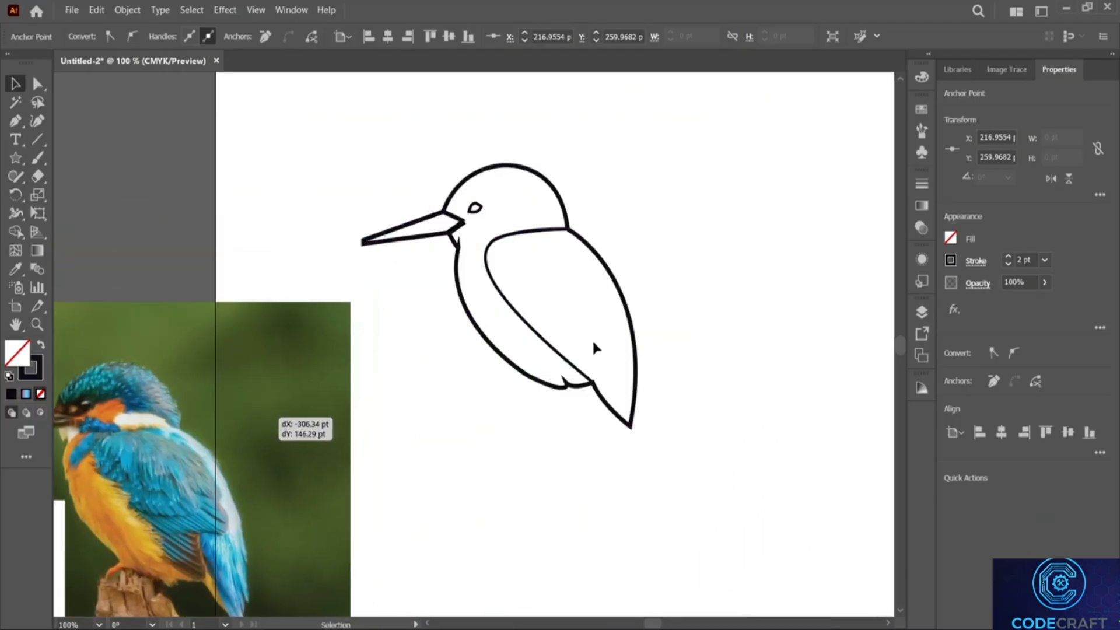
{"action": "left_click_drag", "start_coordinate": [353, 157], "coordinate": [828, 450]}
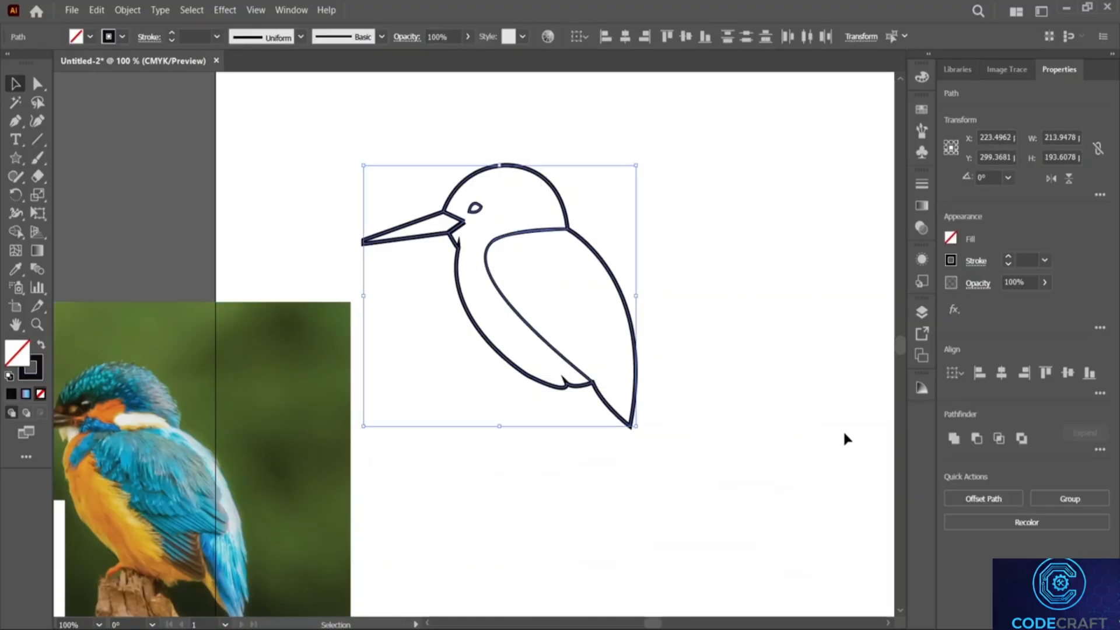
{"action": "key", "text": "slash"}
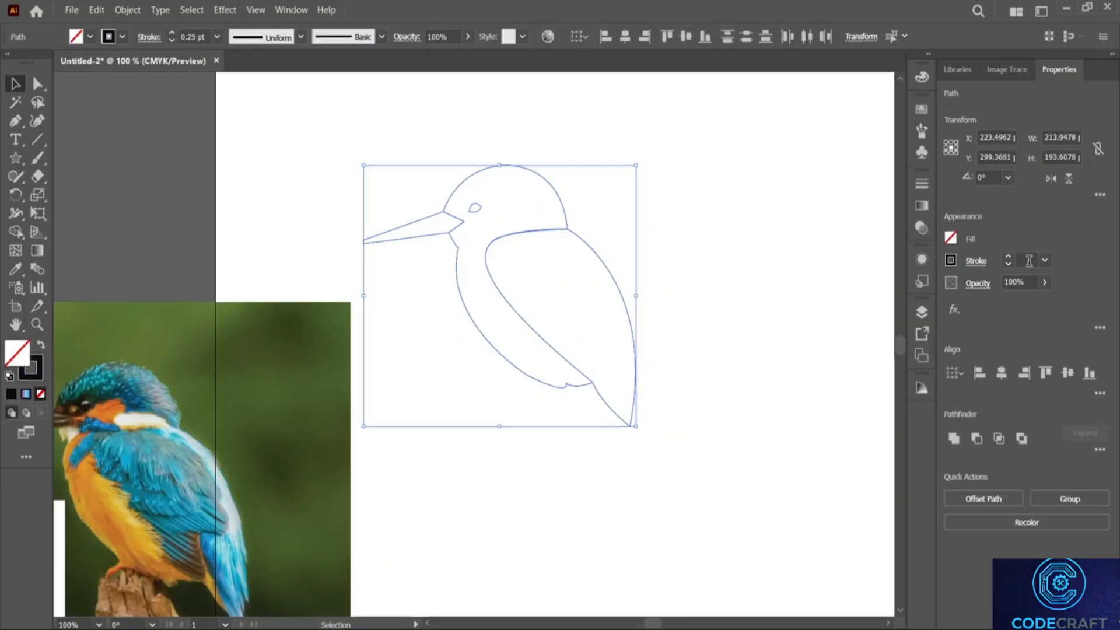
{"action": "scroll", "coordinate": [1029, 260], "scroll_direction": "up", "scroll_amount": 4}
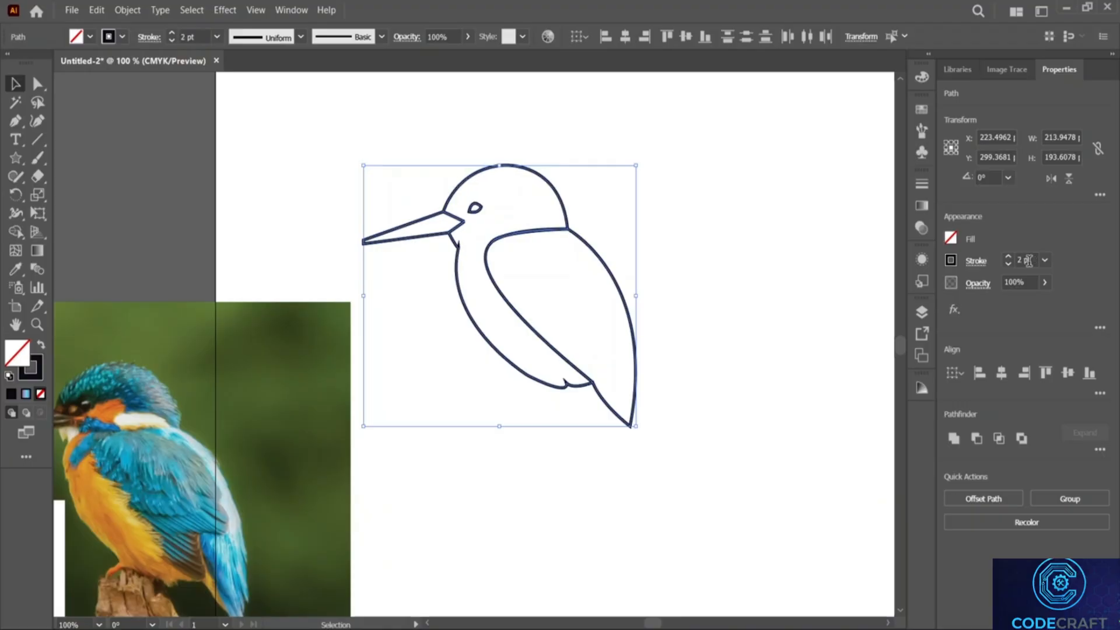
{"action": "scroll", "coordinate": [1029, 260], "scroll_direction": "down", "scroll_amount": 1}
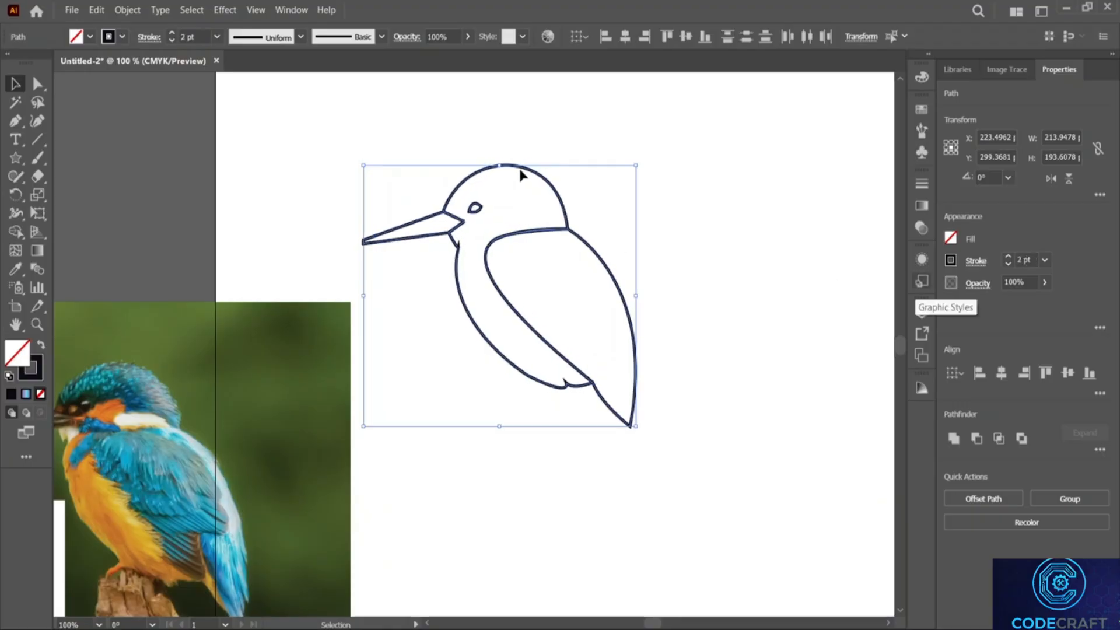
{"action": "left_click", "coordinate": [652, 211]}
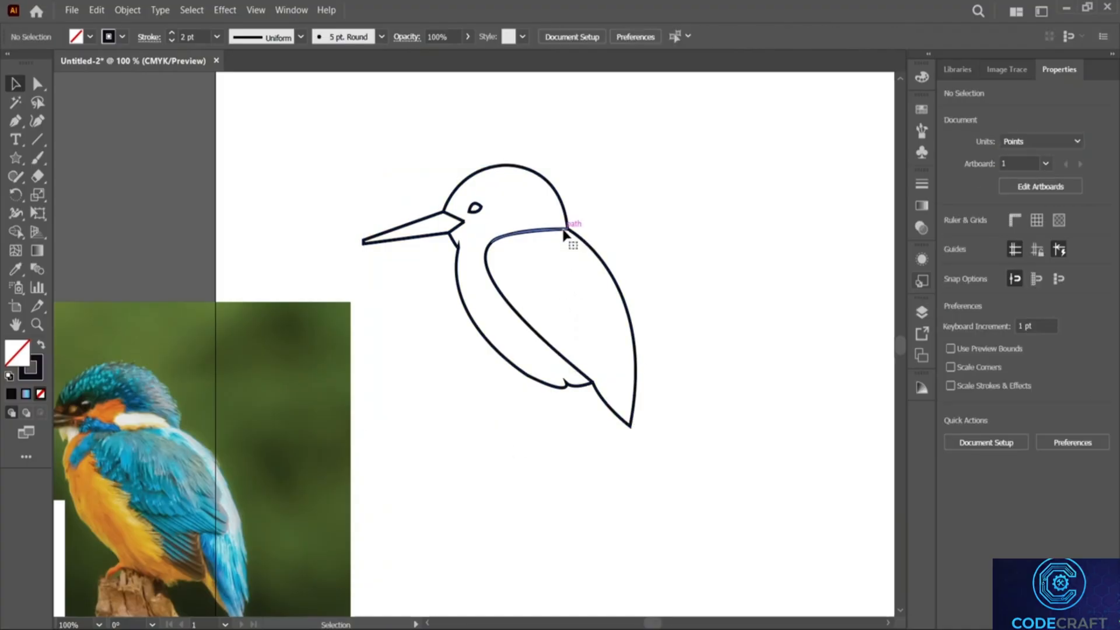
{"action": "left_click", "coordinate": [563, 230]}
{"action": "left_click", "coordinate": [571, 302]}
{"action": "left_click_drag", "start_coordinate": [489, 234], "coordinate": [649, 320]}
{"action": "left_click", "coordinate": [639, 297]}
Group all the paths of the bird drawing.
{"action": "left_click_drag", "start_coordinate": [364, 160], "coordinate": [740, 487]}
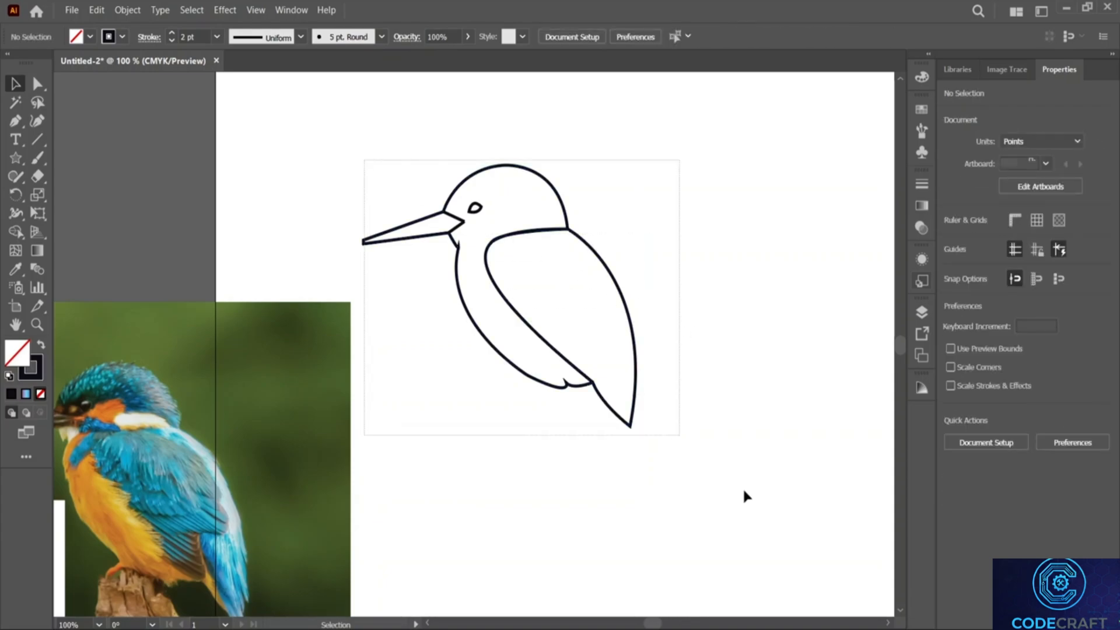
{"action": "right_click", "coordinate": [591, 320]}
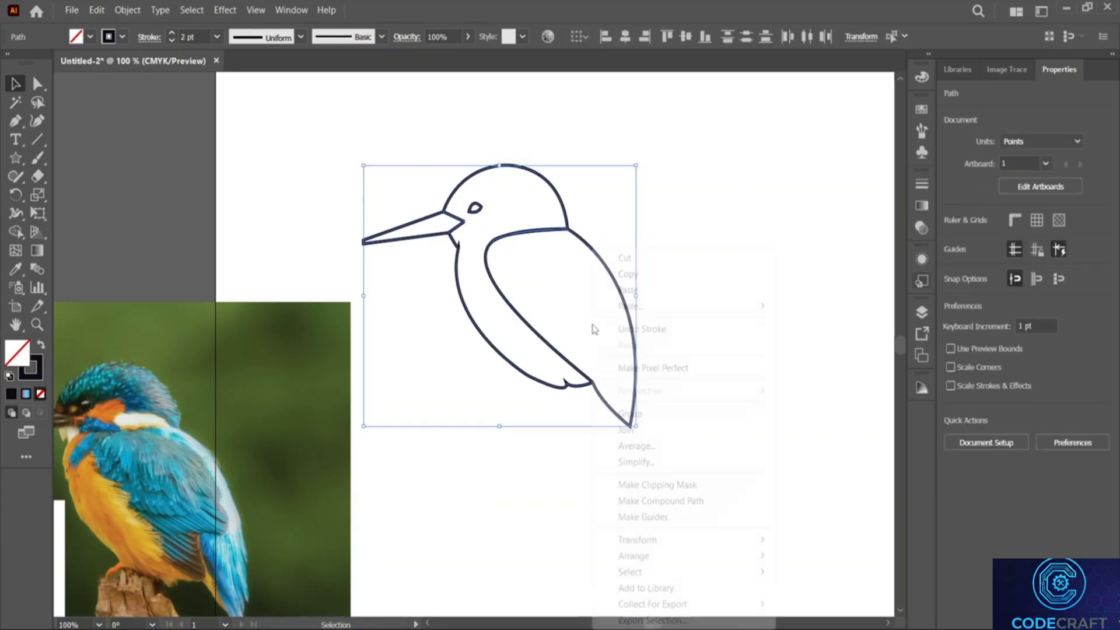
{"action": "left_click", "coordinate": [682, 415]}
{"action": "left_click", "coordinate": [721, 365]}
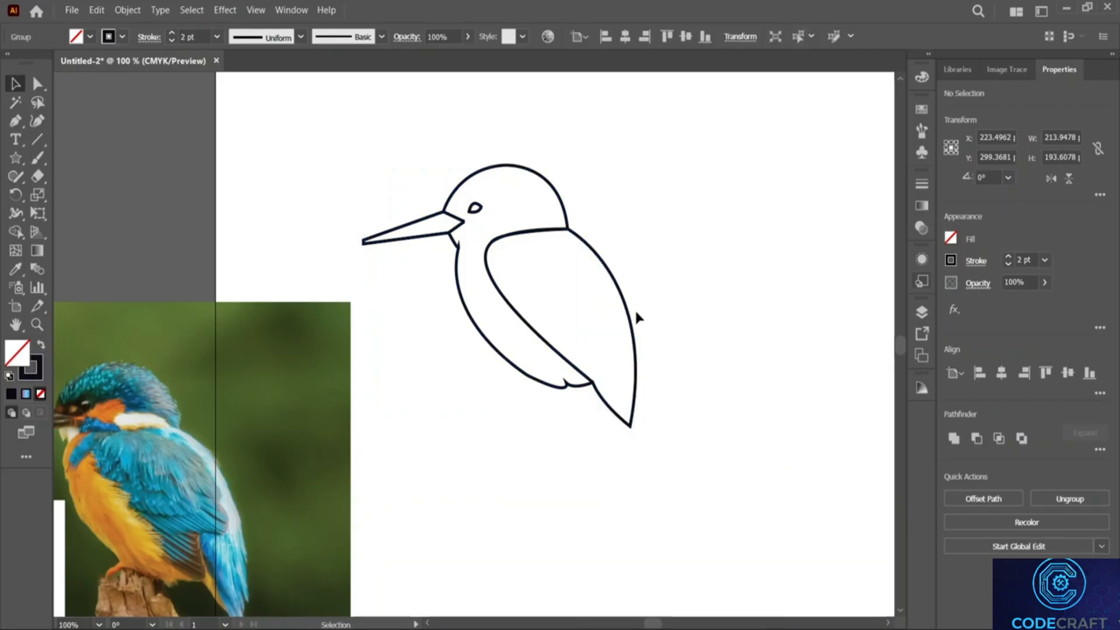
Undo the grouping of the bird's paths and clear the selection.
{"action": "left_click", "coordinate": [572, 231]}
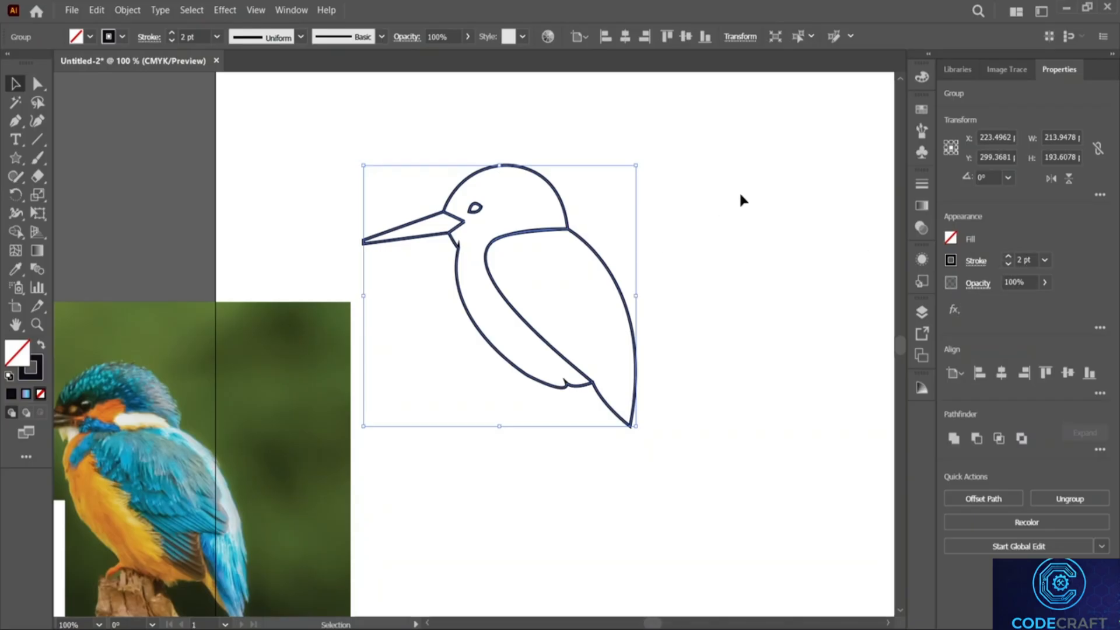
{"action": "key", "text": "ctrl+z"}
{"action": "right_click", "coordinate": [591, 258]}
{"action": "left_click", "coordinate": [706, 222]}
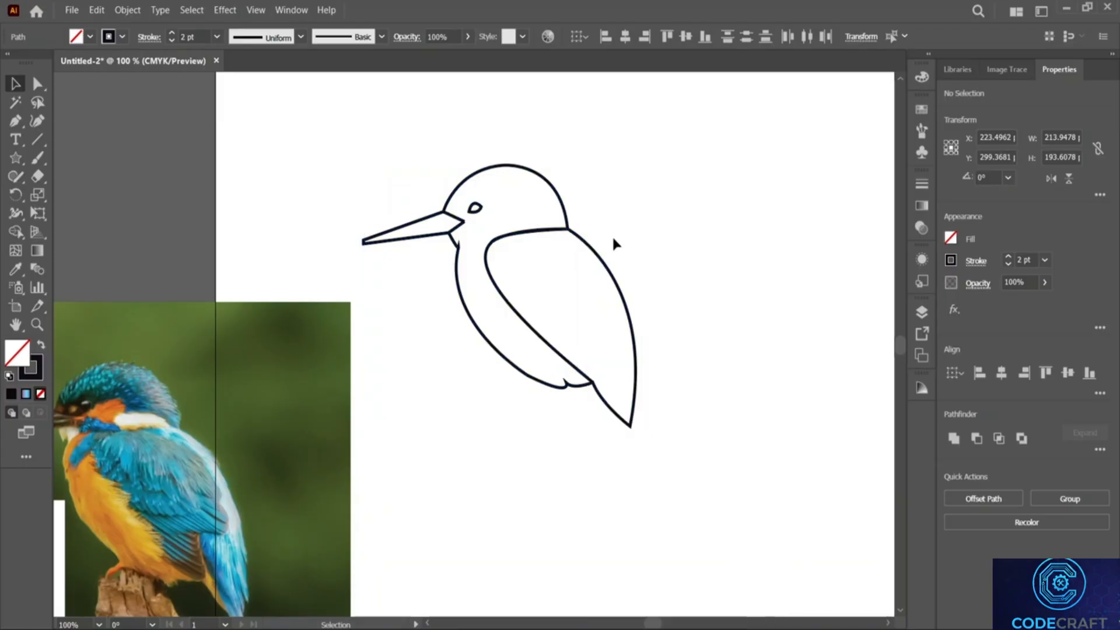
Fill the kingfisher's eye with dark violet-blue, moving it off the head for colouring and then back into its place.
{"action": "left_click_drag", "start_coordinate": [478, 213], "coordinate": [632, 195]}
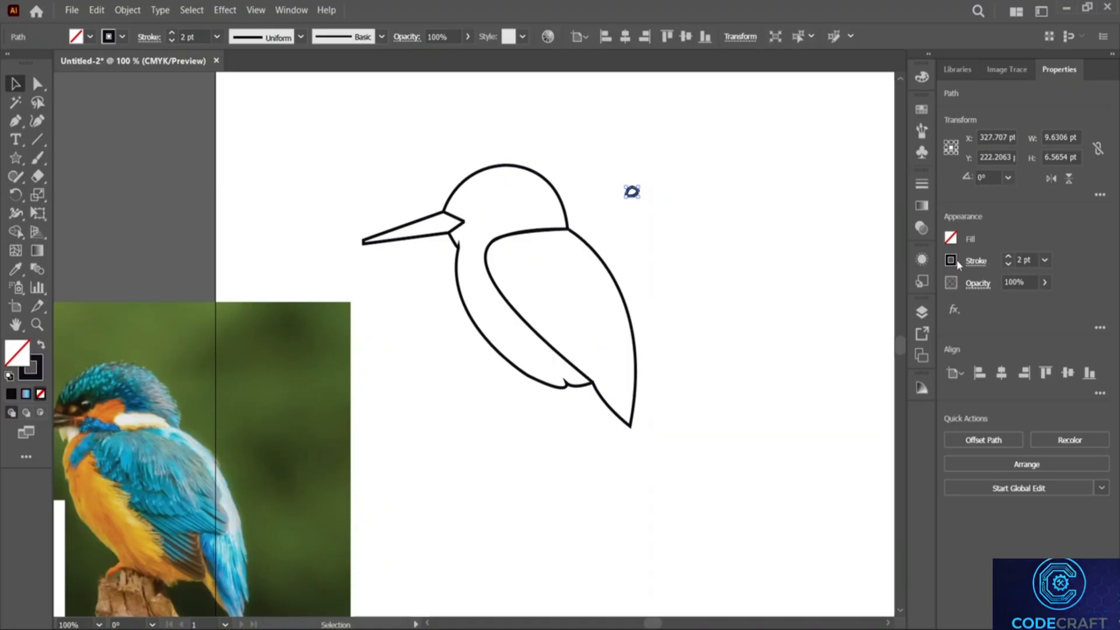
{"action": "left_click", "coordinate": [951, 240]}
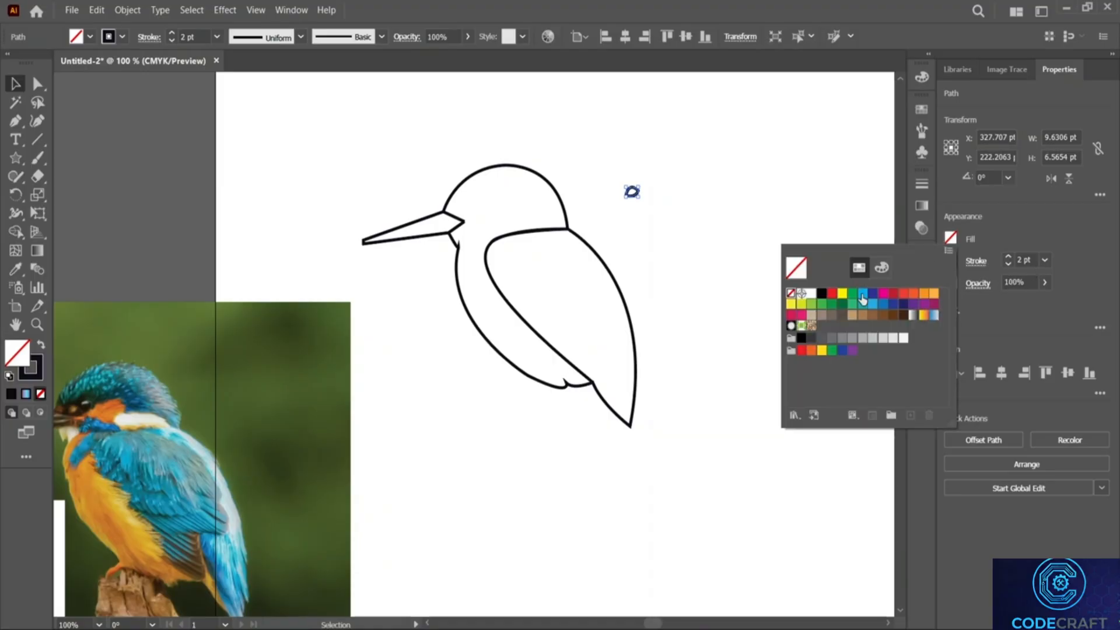
{"action": "left_click", "coordinate": [881, 268]}
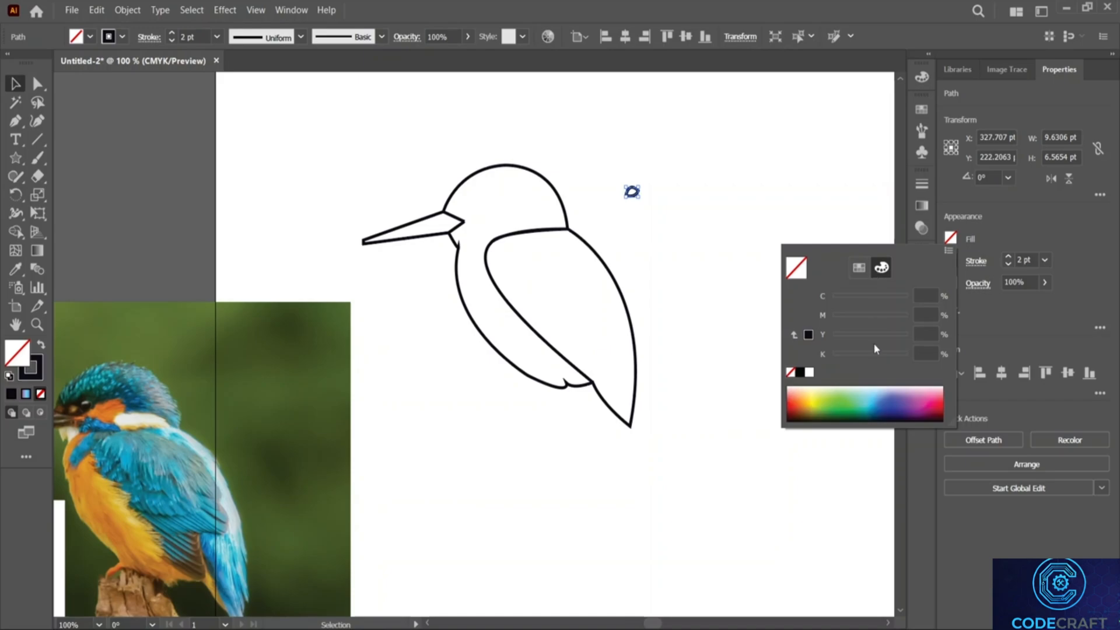
{"action": "left_click", "coordinate": [907, 407]}
{"action": "left_click", "coordinate": [606, 188]}
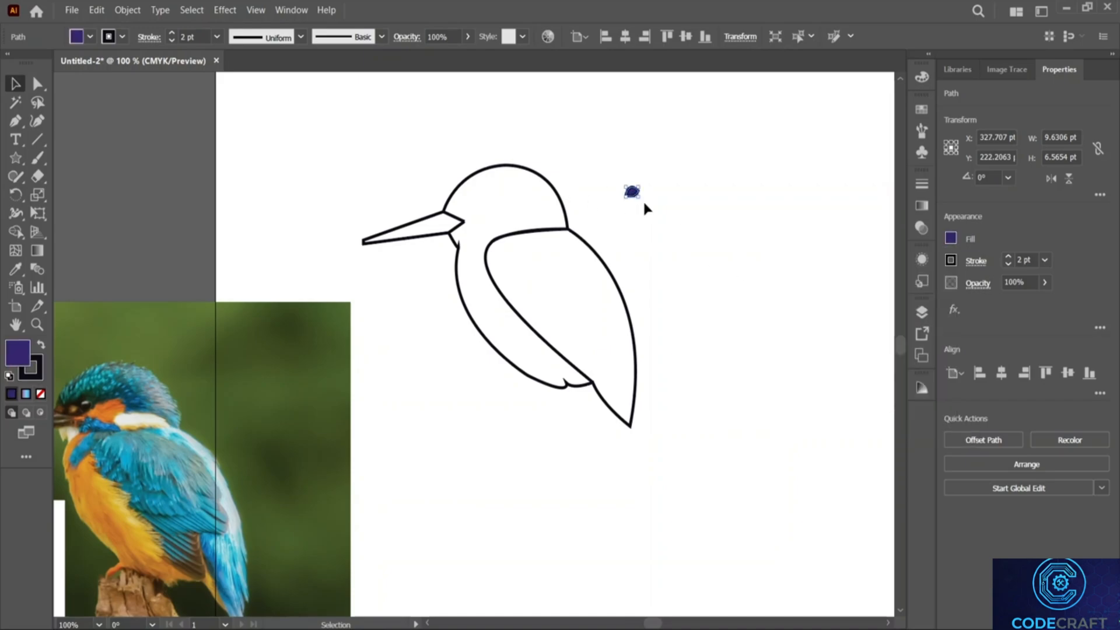
{"action": "left_click_drag", "start_coordinate": [632, 190], "coordinate": [478, 207]}
{"action": "left_click", "coordinate": [538, 264]}
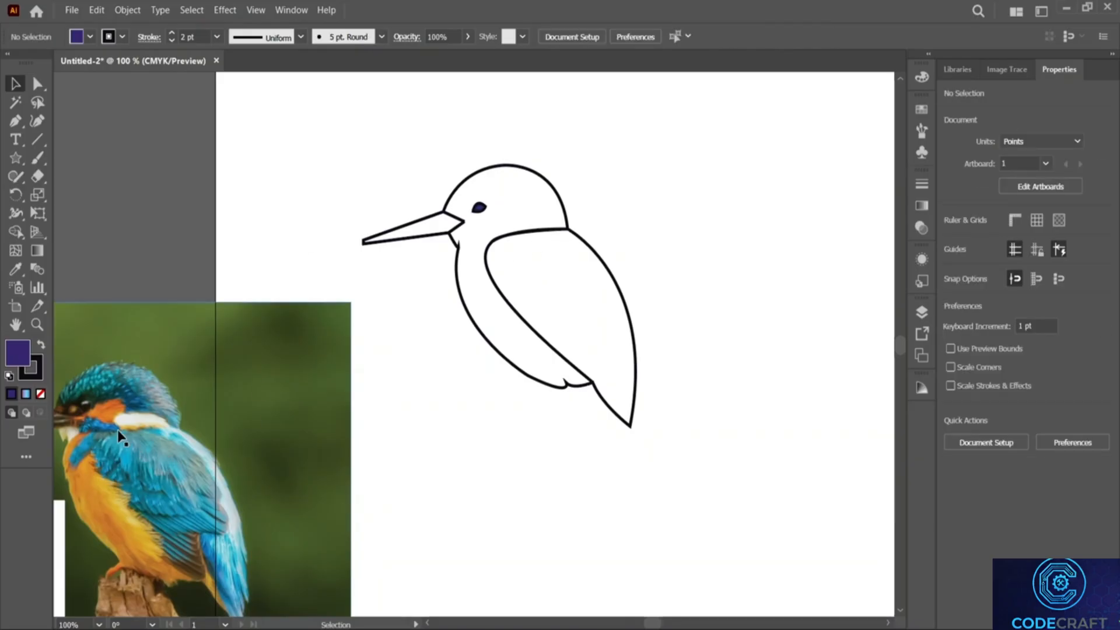
Move the kingfisher photo closer to the line drawing so the bird's head and beak stay in view as a colour reference.
{"action": "left_click_drag", "start_coordinate": [126, 433], "coordinate": [246, 418]}
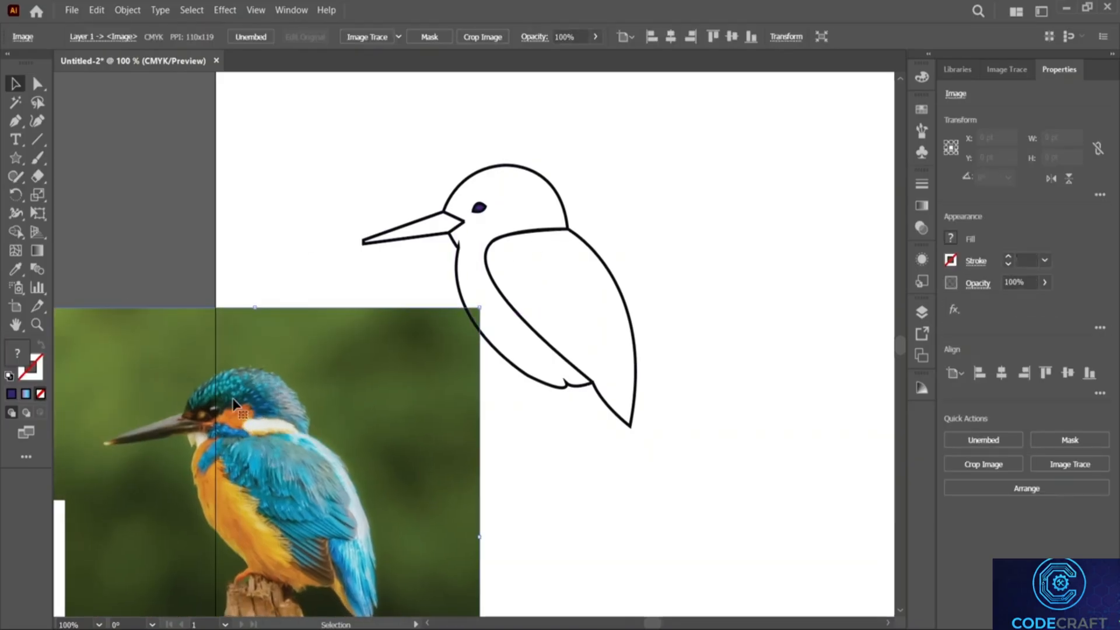
{"action": "left_click", "coordinate": [587, 236]}
{"action": "left_click", "coordinate": [687, 269]}
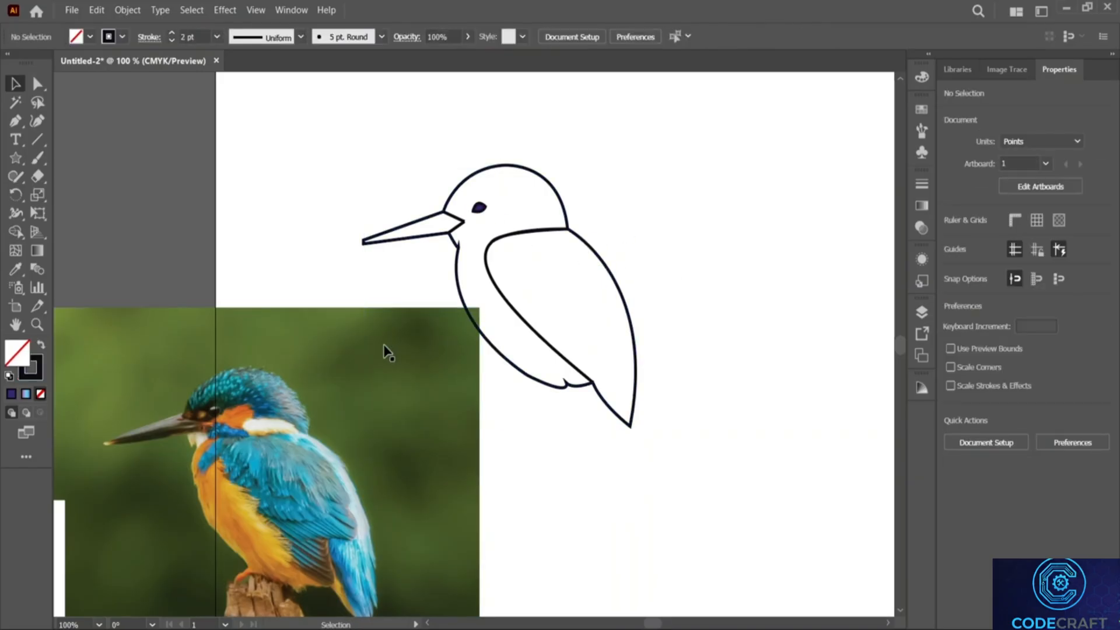
{"action": "left_click_drag", "start_coordinate": [388, 347], "coordinate": [335, 369]}
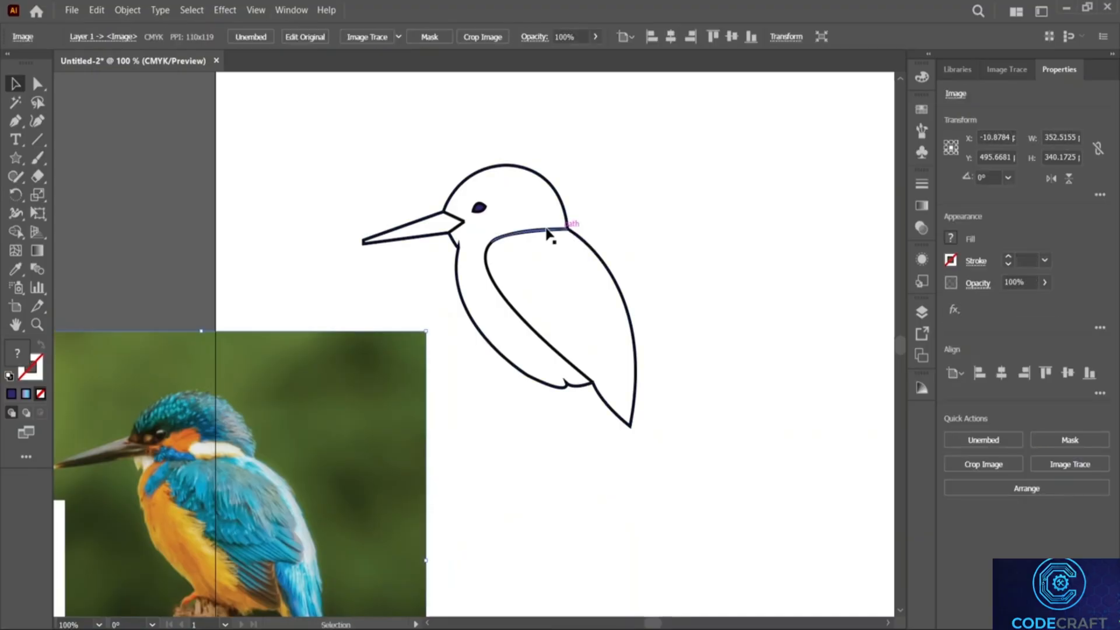
{"action": "left_click", "coordinate": [560, 205]}
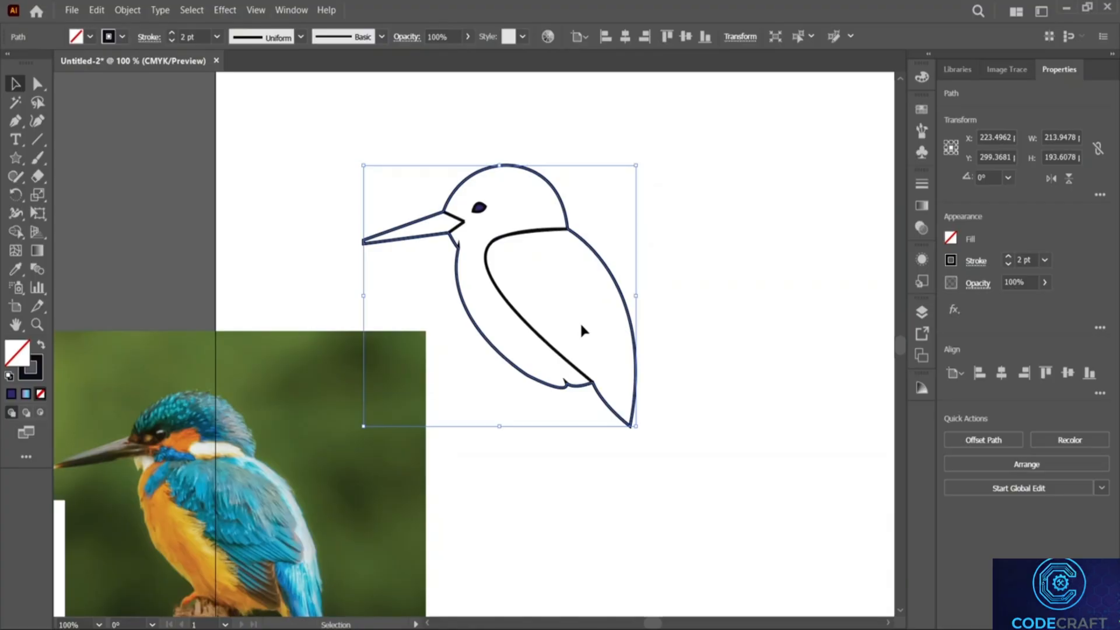
{"action": "left_click", "coordinate": [400, 133]}
Trace the wing's outer edge with the Pen tool from the nape down to the tail tip and back to the wing's lower end.
{"action": "key", "text": "p"}
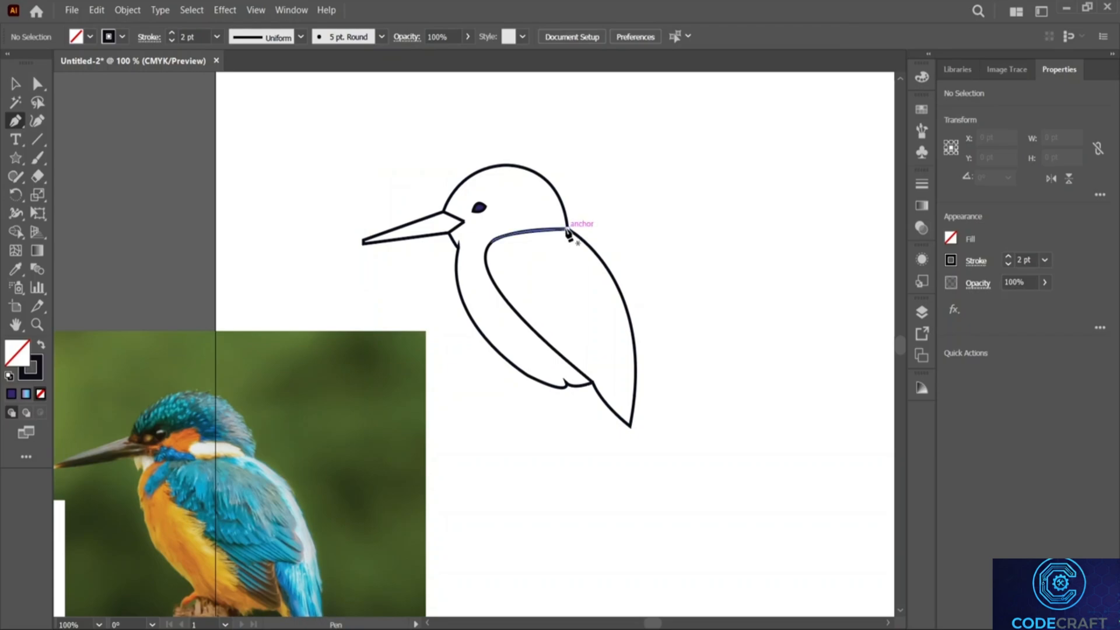
{"action": "left_click", "coordinate": [568, 230]}
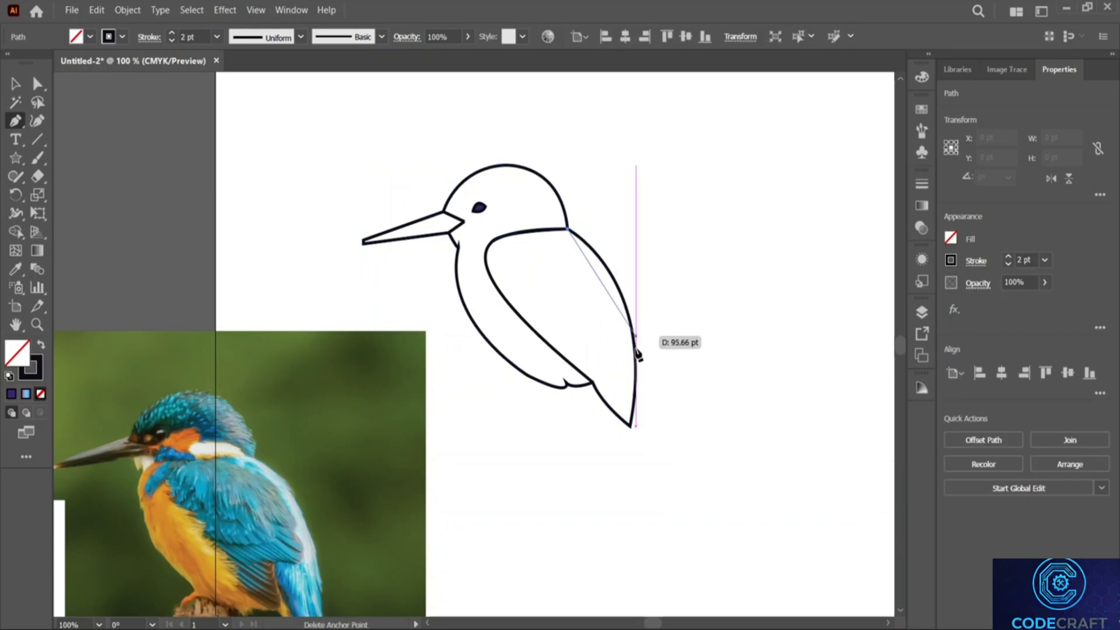
{"action": "left_click_drag", "start_coordinate": [631, 427], "coordinate": [601, 566]}
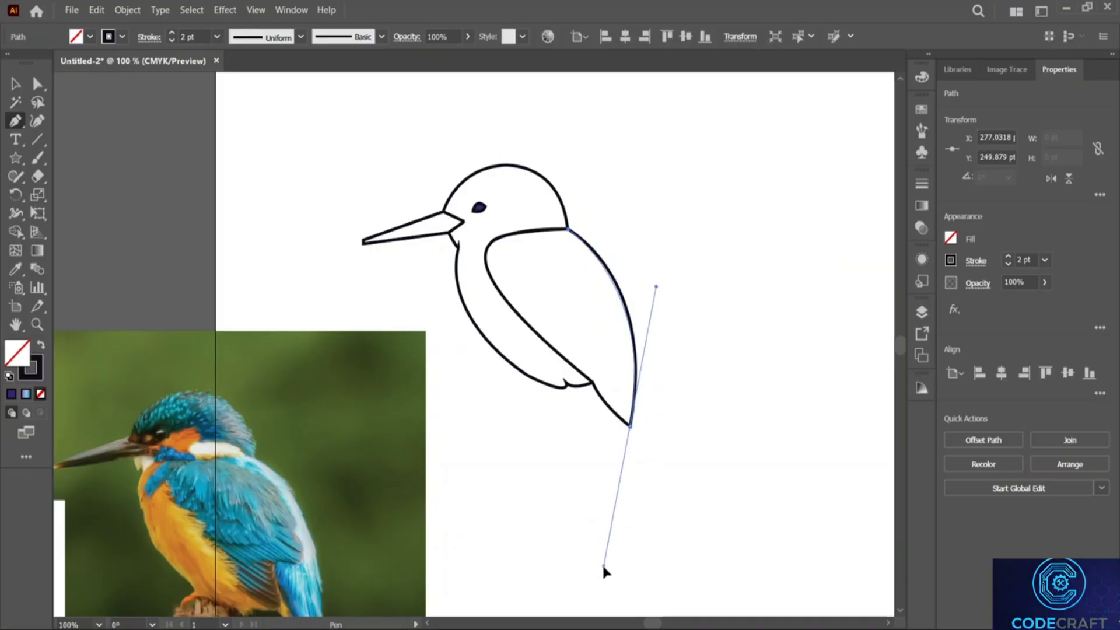
{"action": "left_click_drag", "start_coordinate": [631, 425], "coordinate": [635, 429]}
{"action": "left_click", "coordinate": [632, 426]}
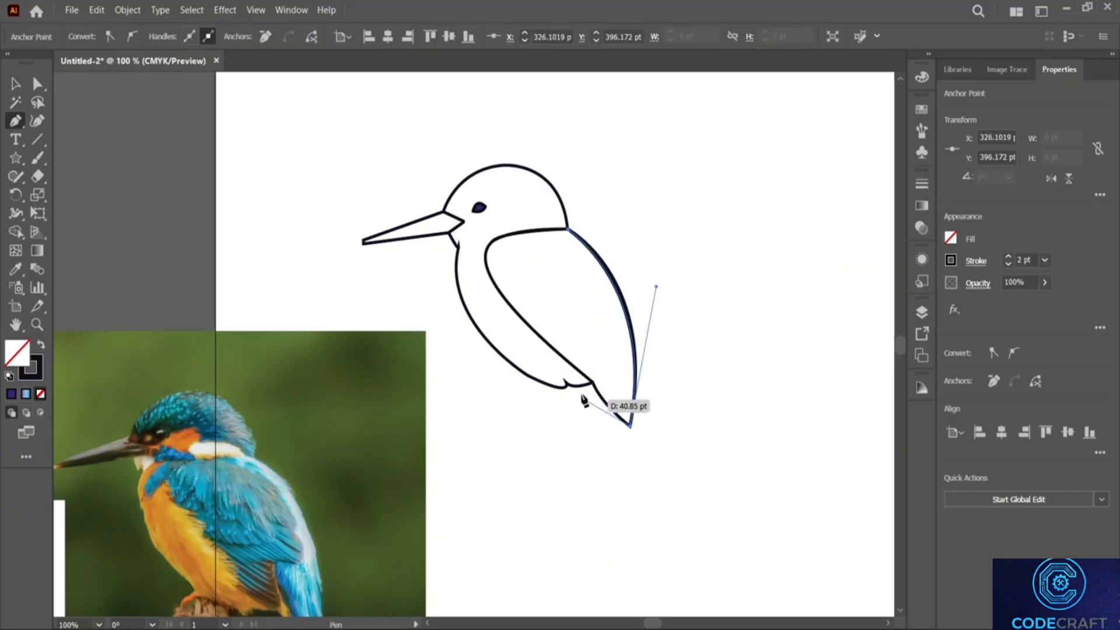
{"action": "left_click", "coordinate": [592, 382]}
{"action": "left_click_drag", "start_coordinate": [592, 384], "coordinate": [577, 358]}
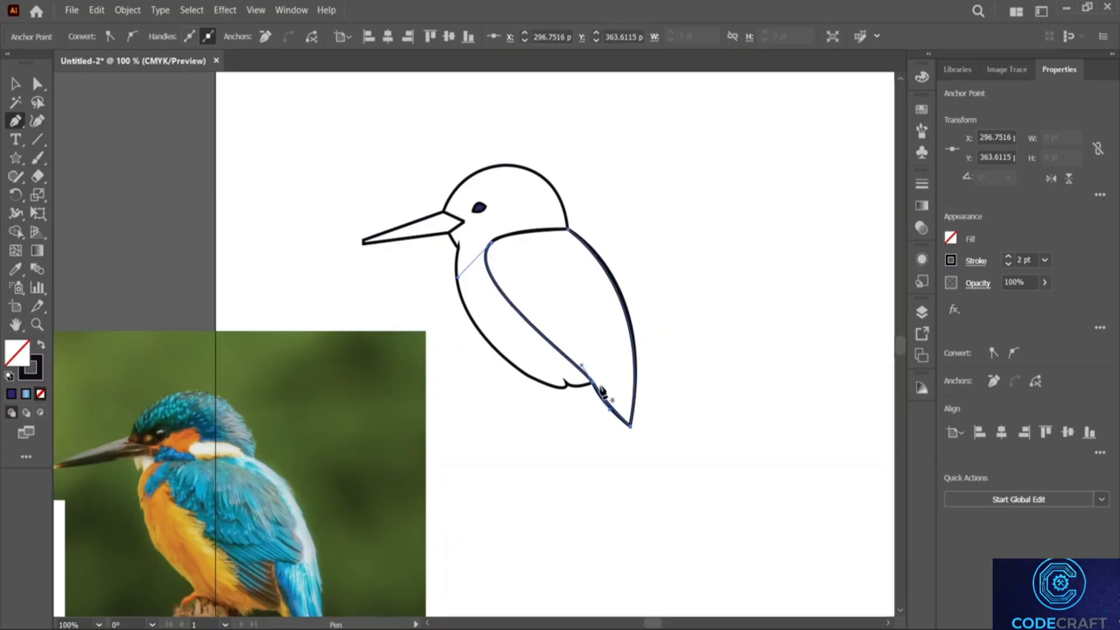
Fill the wing shape with sky blue, about C 55, M 0, Y 0, K 0, and clear the selection.
{"action": "left_click", "coordinate": [15, 84]}
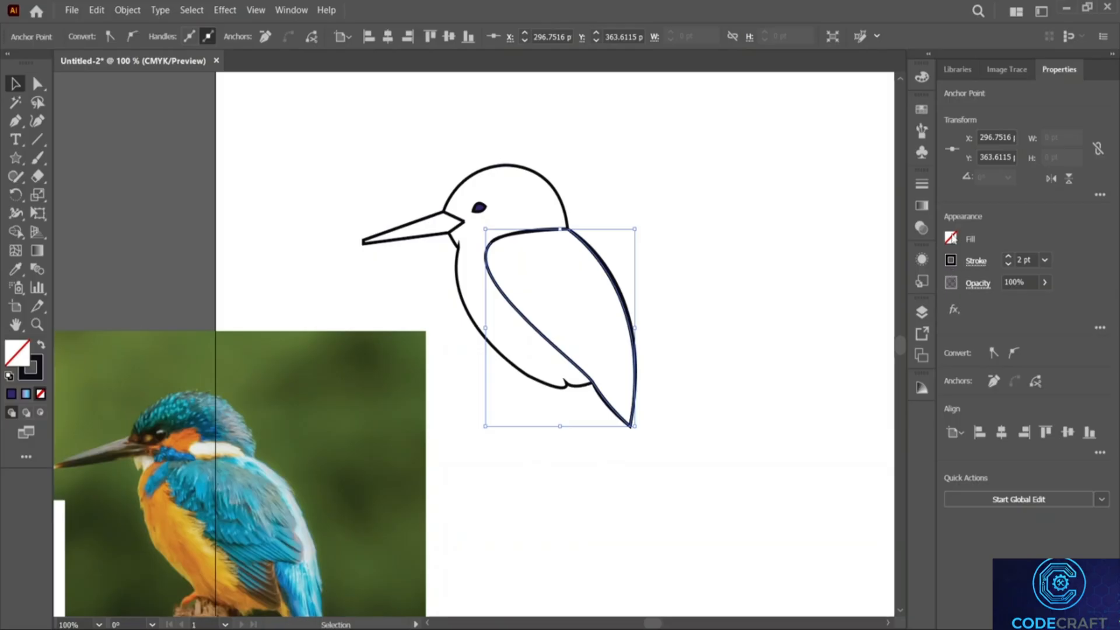
{"action": "left_click", "coordinate": [950, 237]}
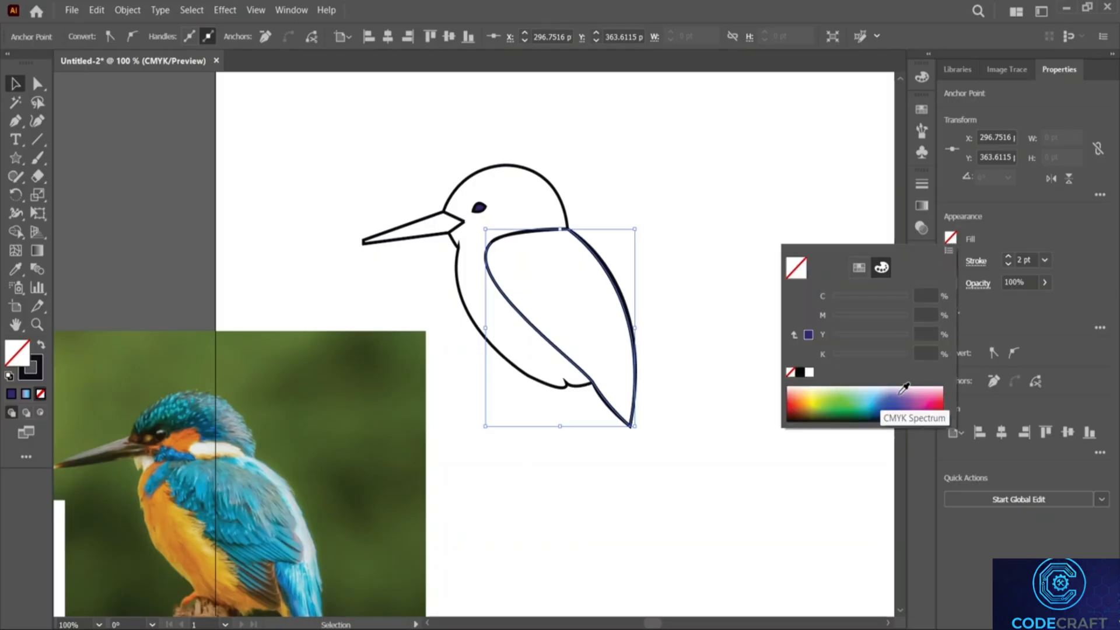
{"action": "left_click", "coordinate": [879, 394]}
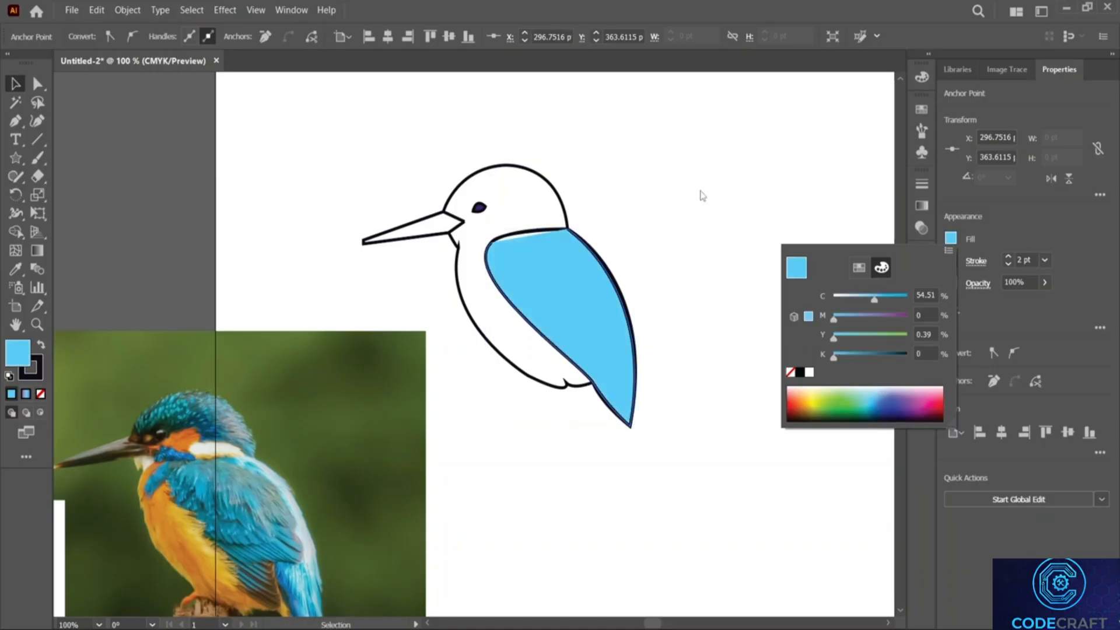
{"action": "key", "text": "Escape"}
{"action": "mouse_move", "coordinate": [516, 237]}
{"action": "left_mouse_down"}
{"action": "mouse_move", "coordinate": [504, 237]}
{"action": "mouse_move", "coordinate": [512, 234]}
{"action": "left_mouse_up"}
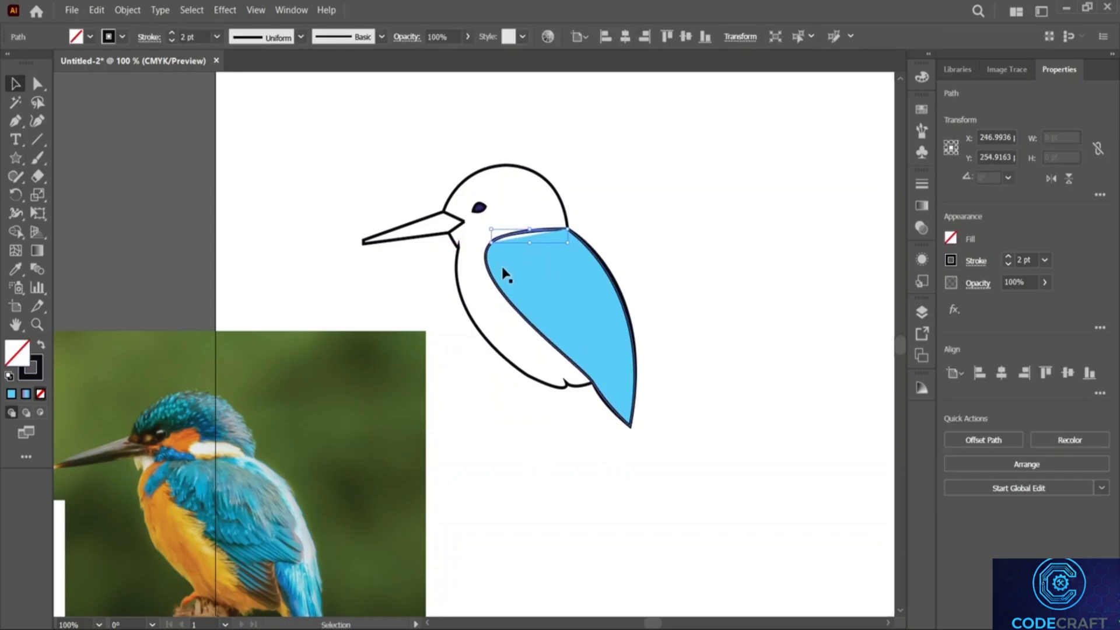
{"action": "left_click", "coordinate": [542, 273]}
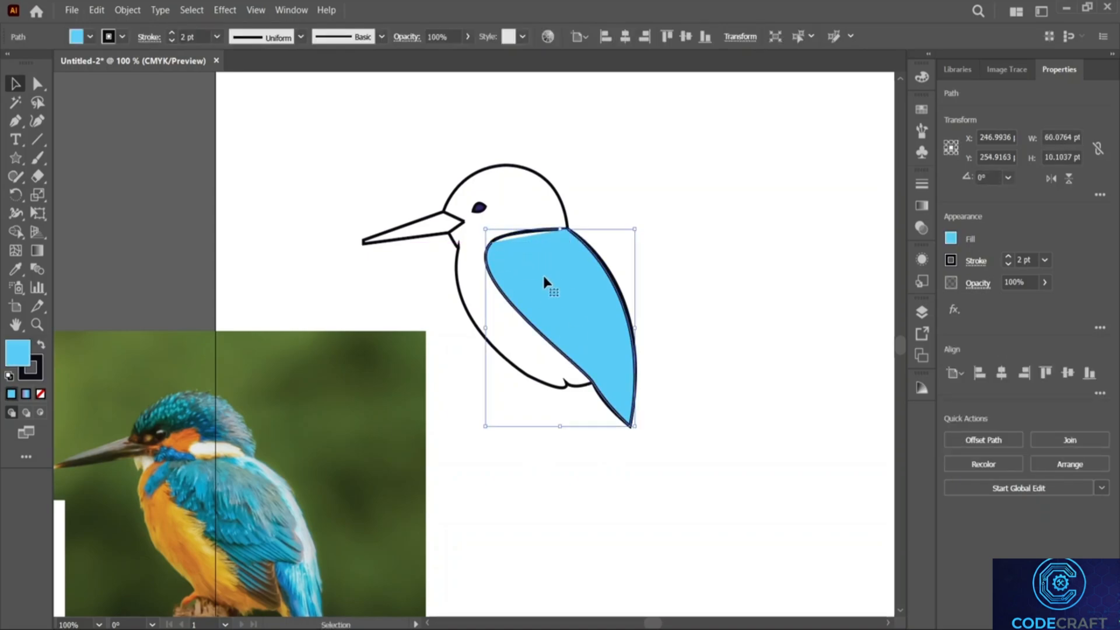
{"action": "left_click", "coordinate": [679, 160]}
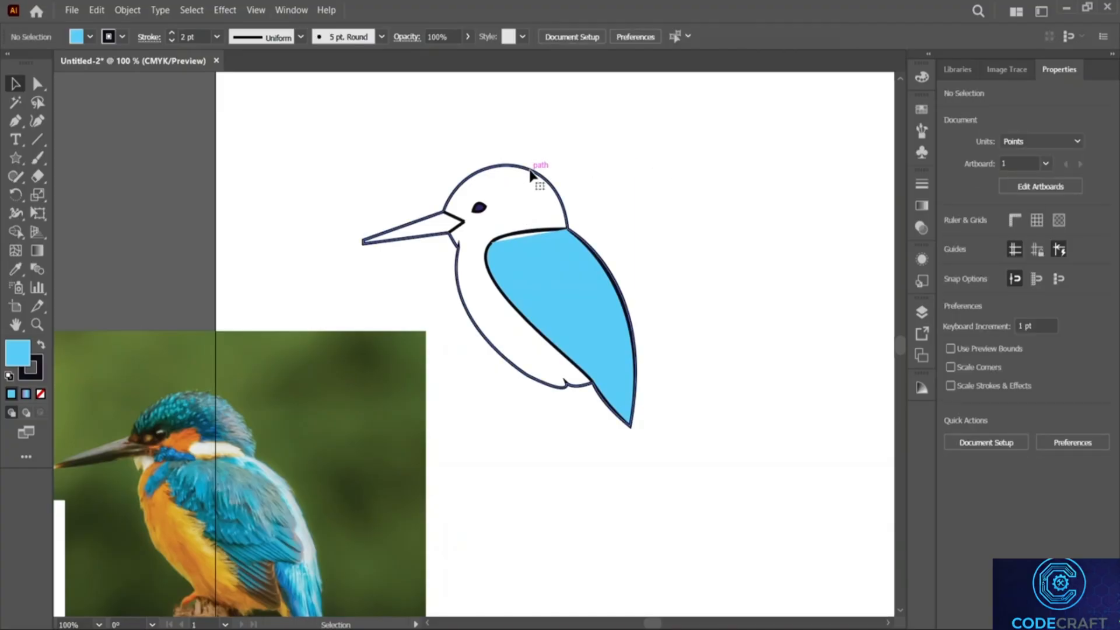
Trace the beak as a closed straight-sided Pen path from its upper base to the tip, lower base and mouth corner.
{"action": "left_click", "coordinate": [533, 168]}
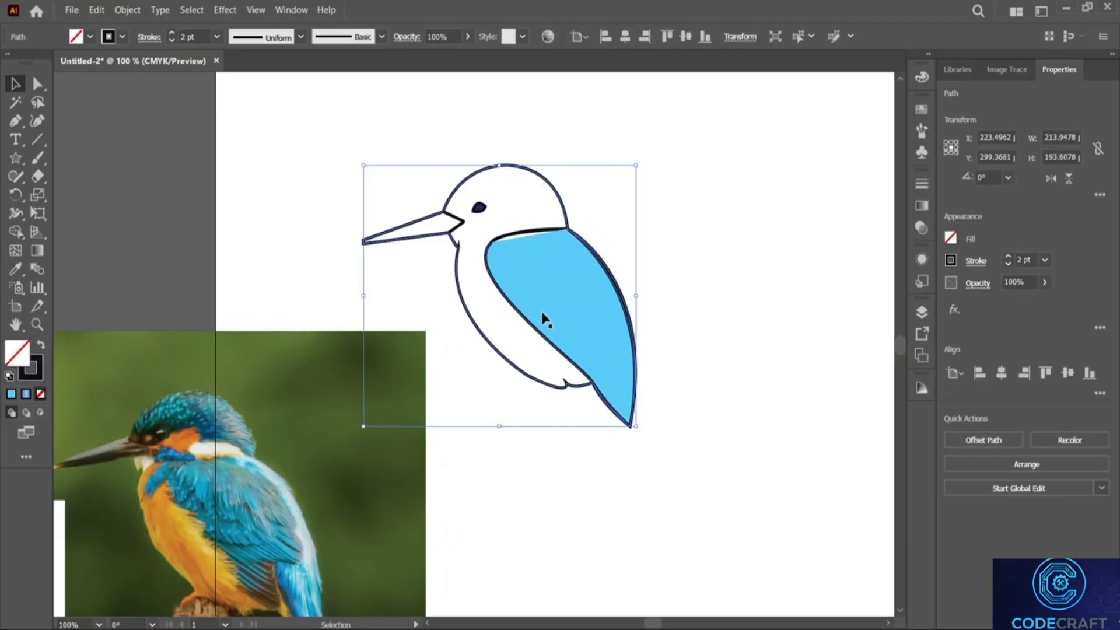
{"action": "left_click", "coordinate": [442, 232]}
{"action": "left_click", "coordinate": [16, 121]}
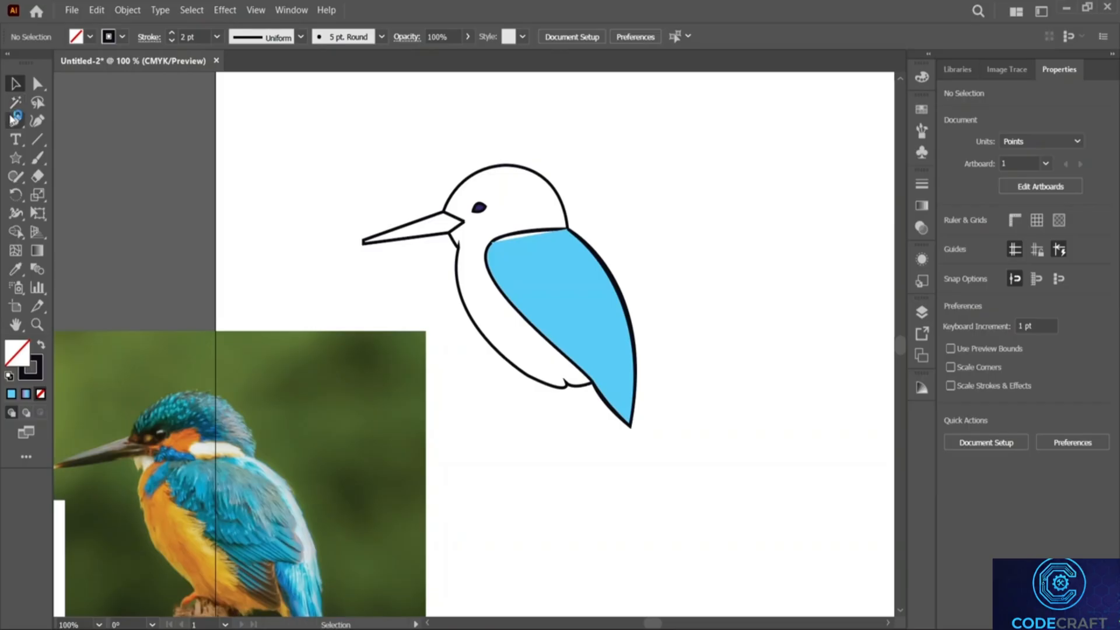
{"action": "left_click", "coordinate": [445, 213]}
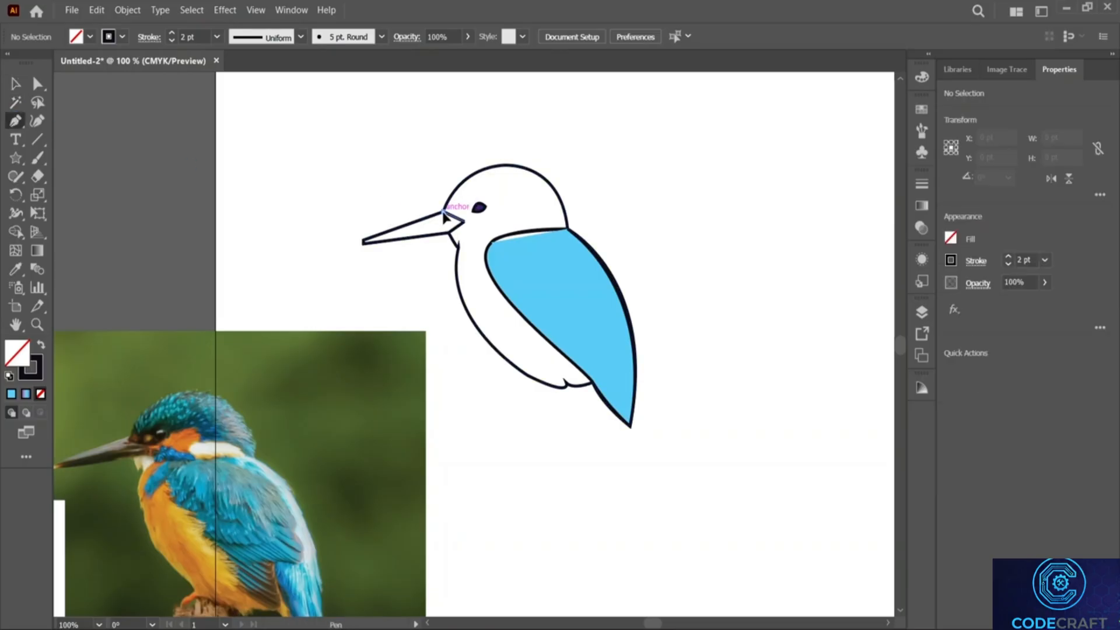
{"action": "left_click", "coordinate": [360, 242]}
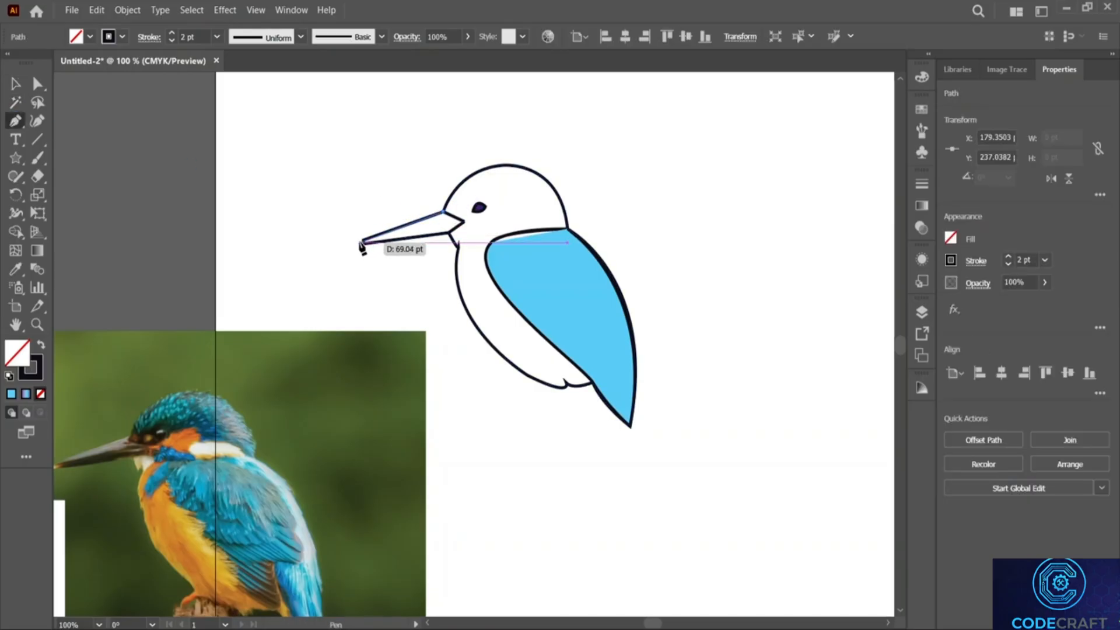
{"action": "left_click", "coordinate": [449, 232]}
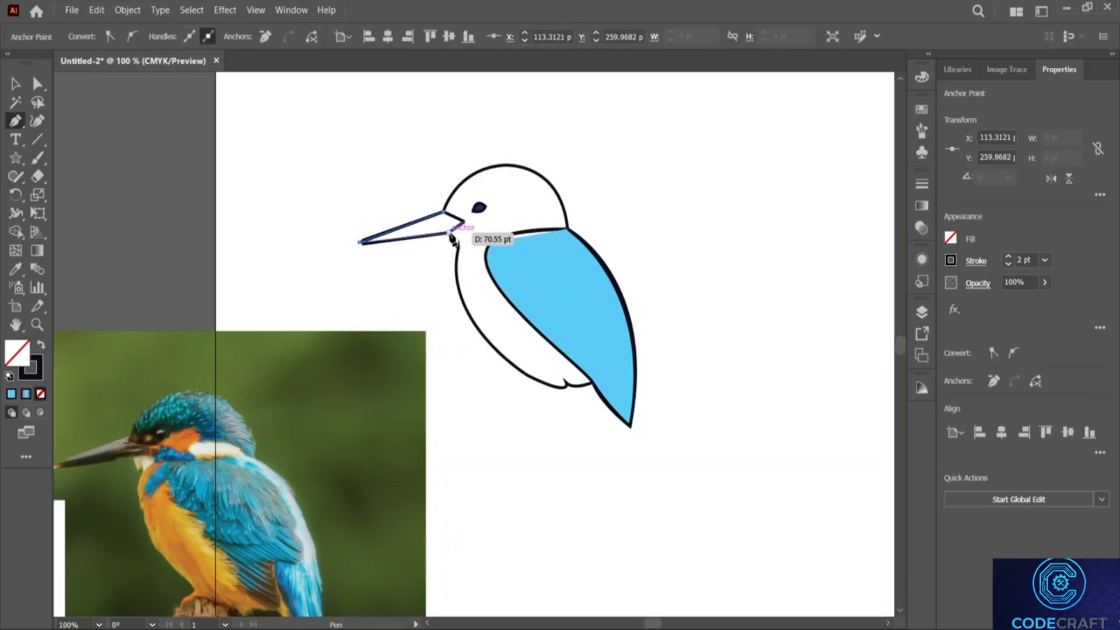
{"action": "left_click", "coordinate": [464, 223]}
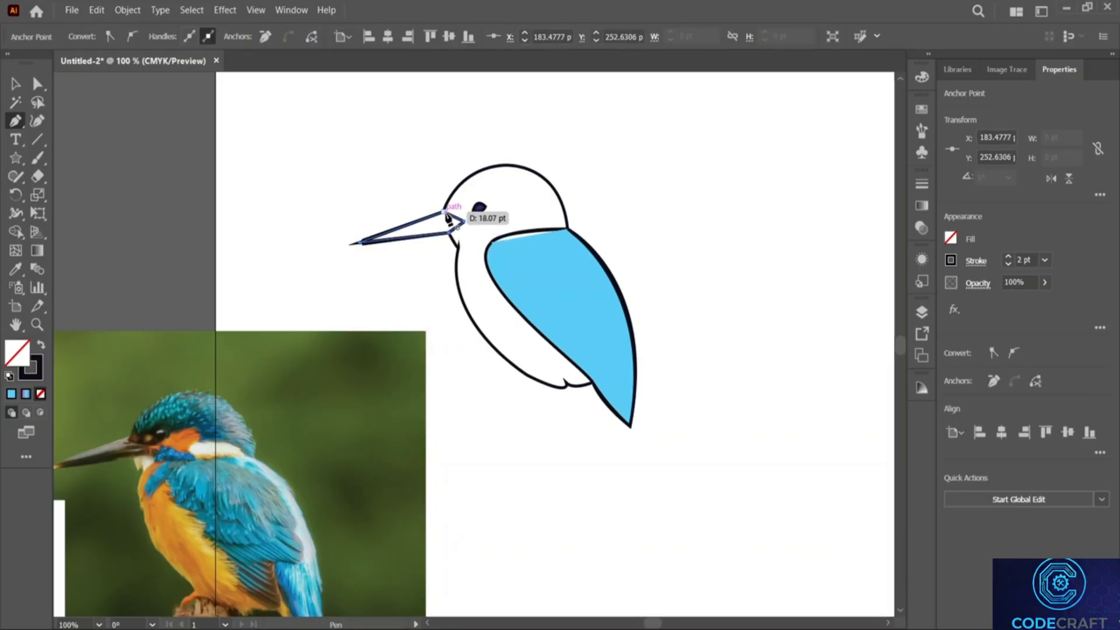
Fill the closed beak shape with solid black, K 100.
{"action": "left_click", "coordinate": [953, 240]}
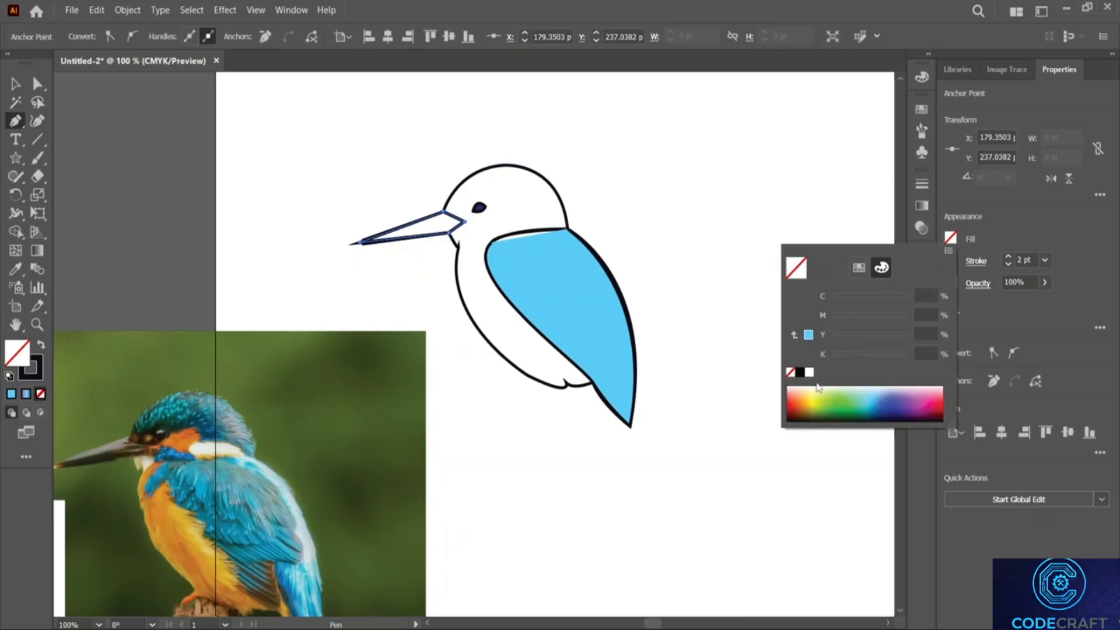
{"action": "left_click", "coordinate": [800, 372]}
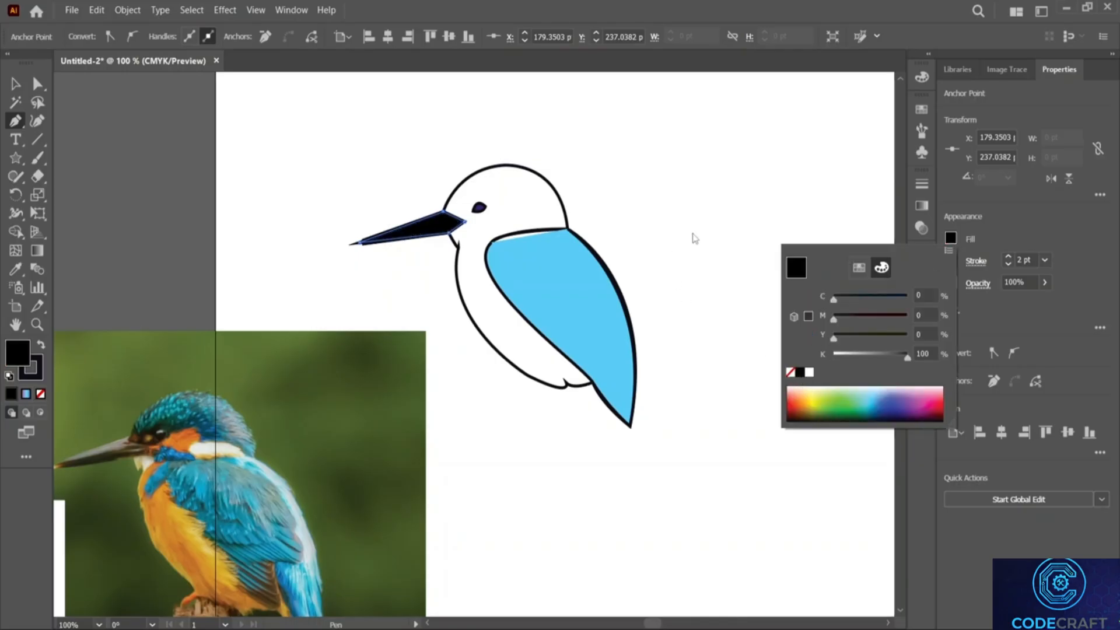
{"action": "key", "text": "Escape"}
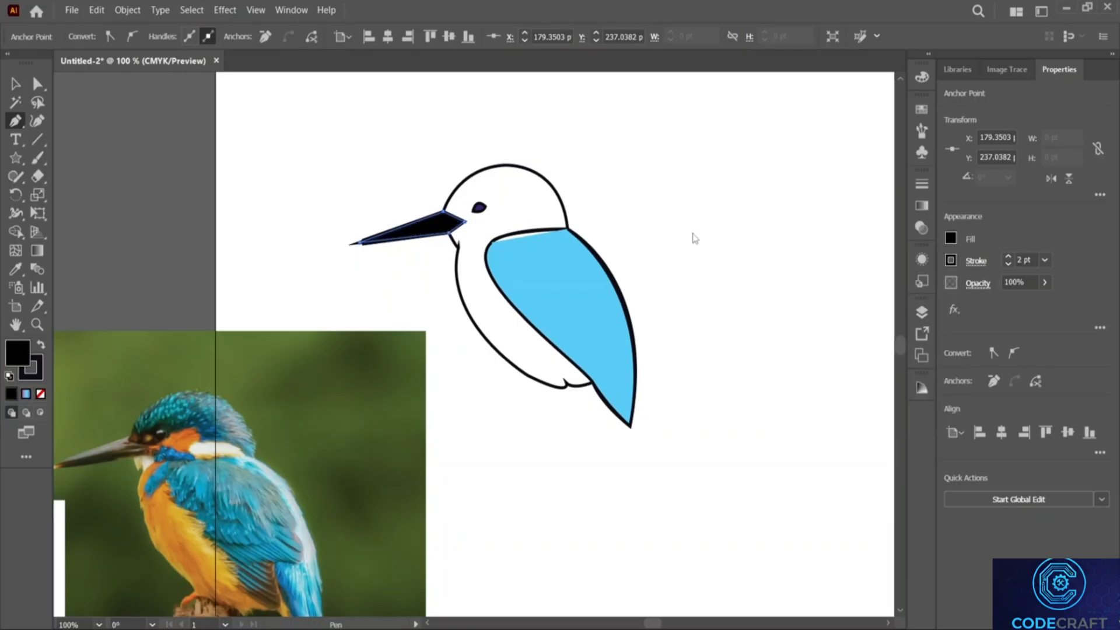
{"action": "left_click", "coordinate": [444, 212]}
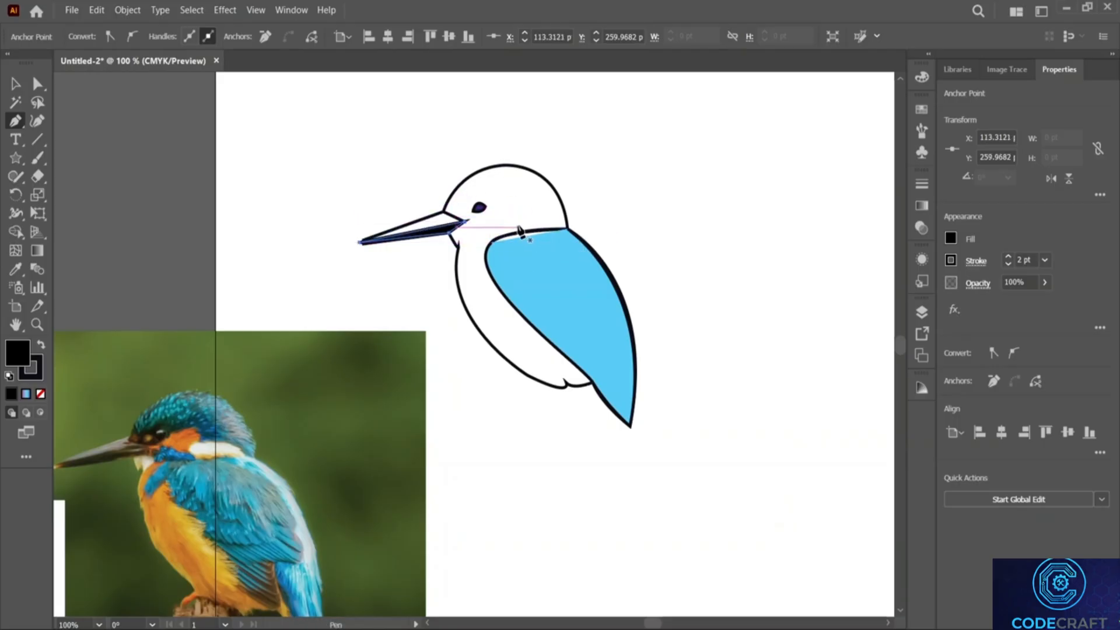
{"action": "key", "text": "ctrl+z"}
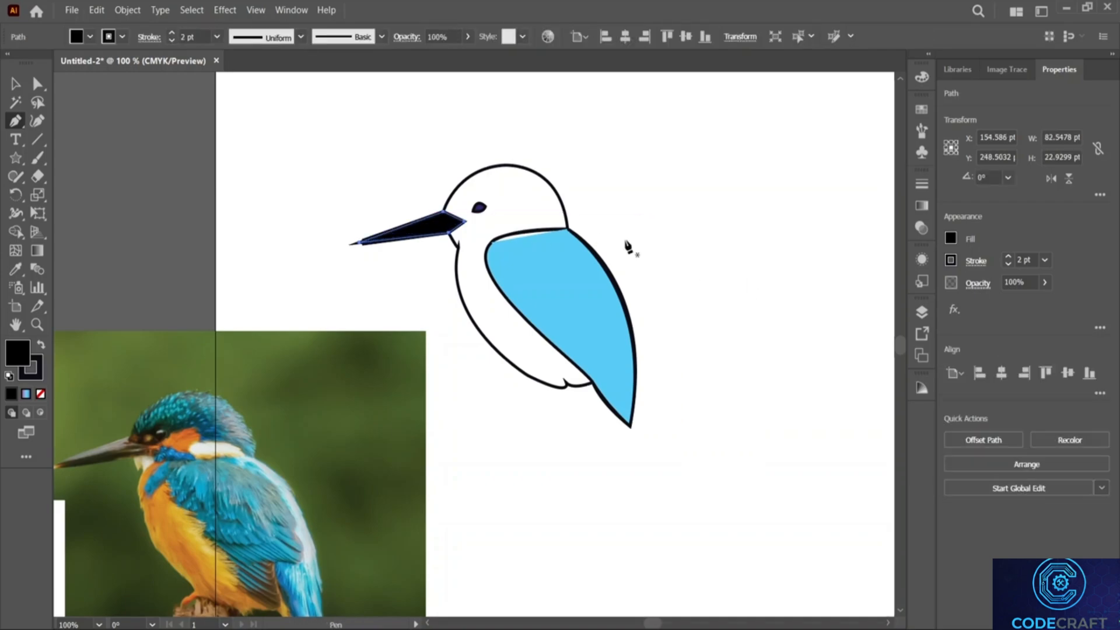
Fill the bird's main body outline with pale blue, about C 31, M 0, Y 2, K 0.
{"action": "left_click", "coordinate": [16, 86]}
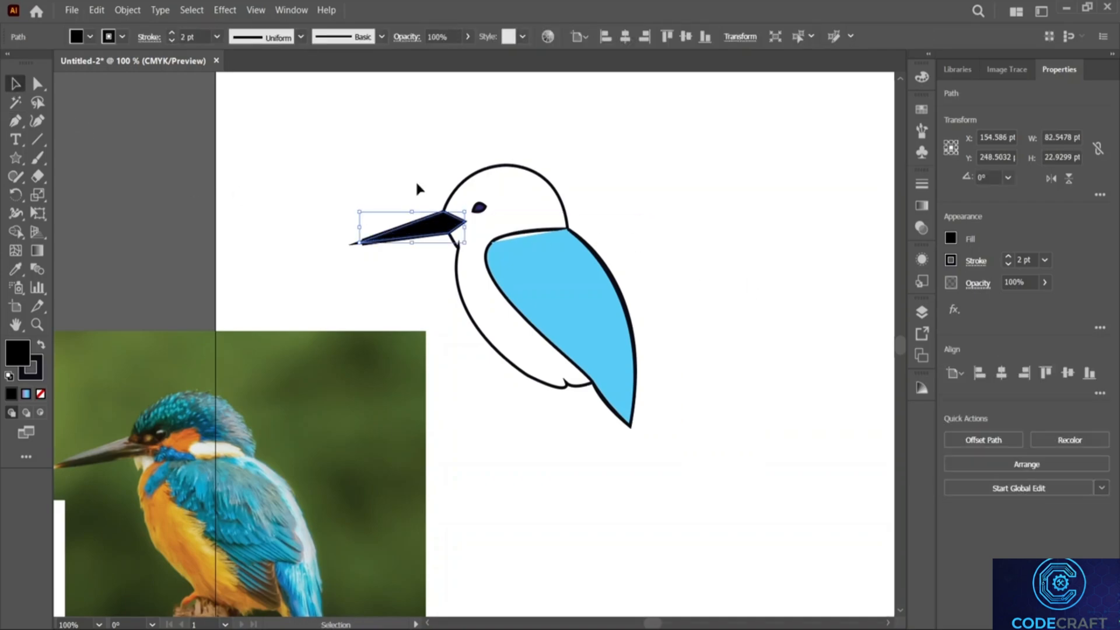
{"action": "left_click", "coordinate": [565, 213]}
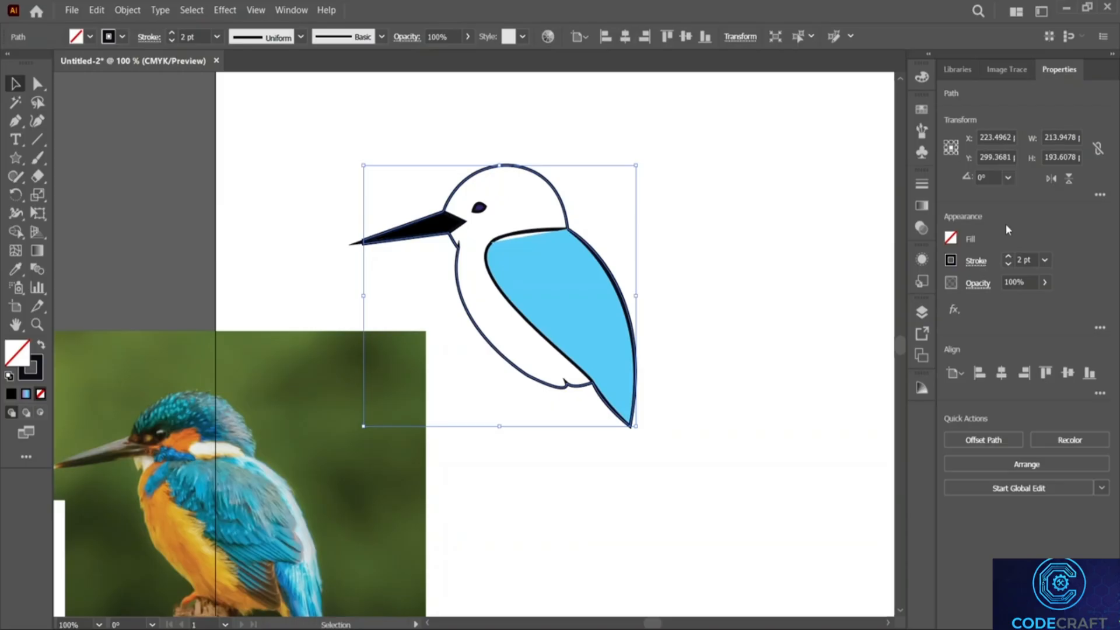
{"action": "left_click", "coordinate": [950, 237]}
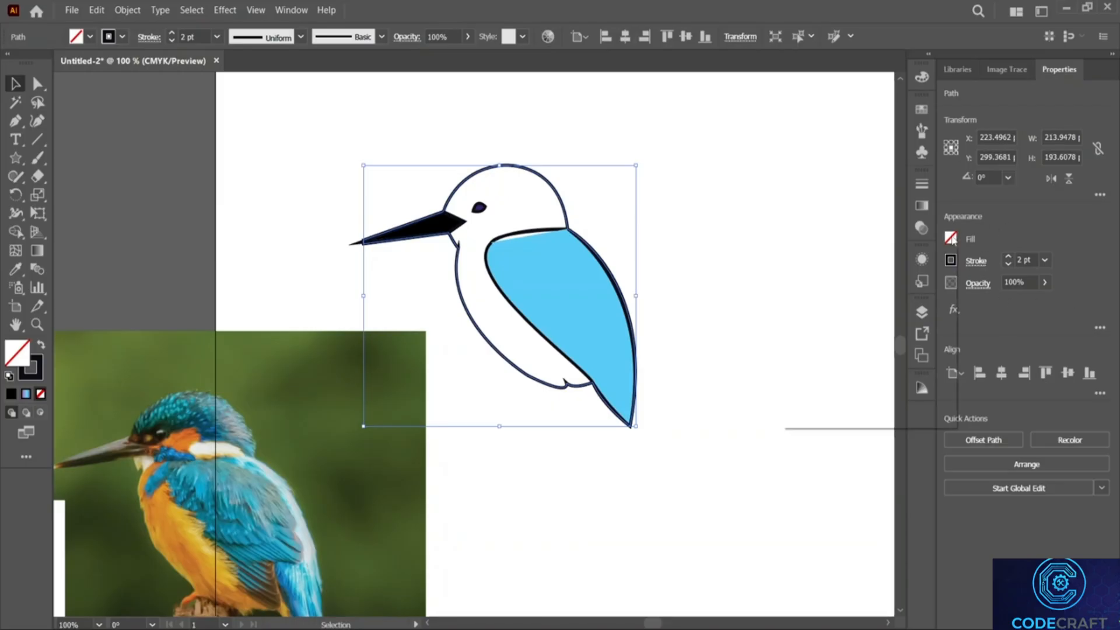
{"action": "left_click", "coordinate": [872, 389]}
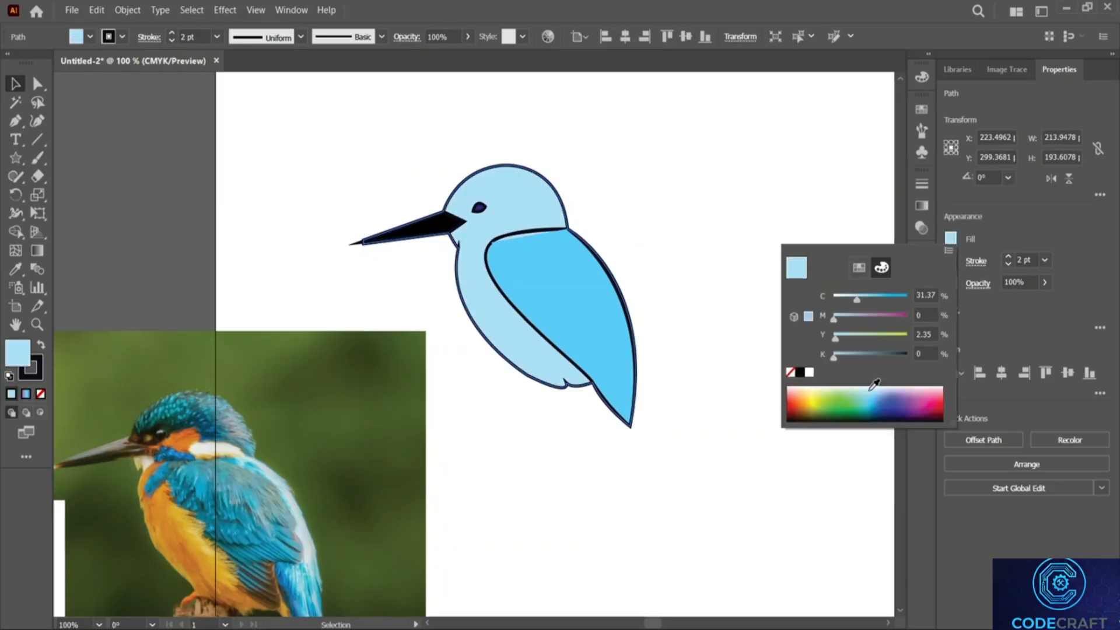
Recolour the bird's main body with bright yellow, about C 4, M 0, Y 83, K 0.
{"action": "left_click", "coordinate": [816, 392]}
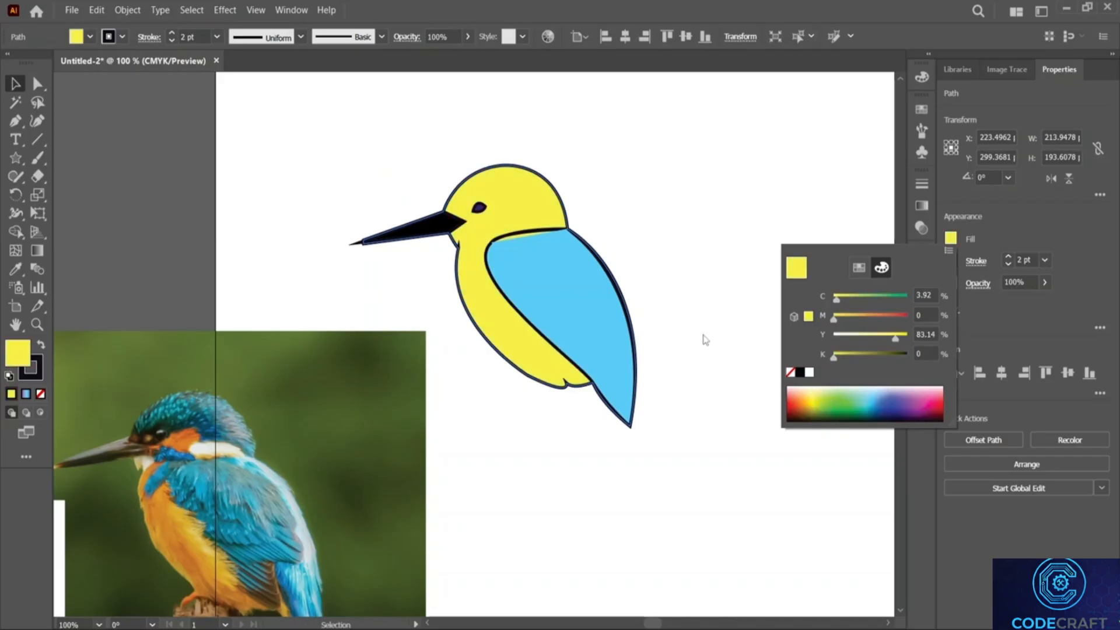
{"action": "left_click", "coordinate": [709, 331]}
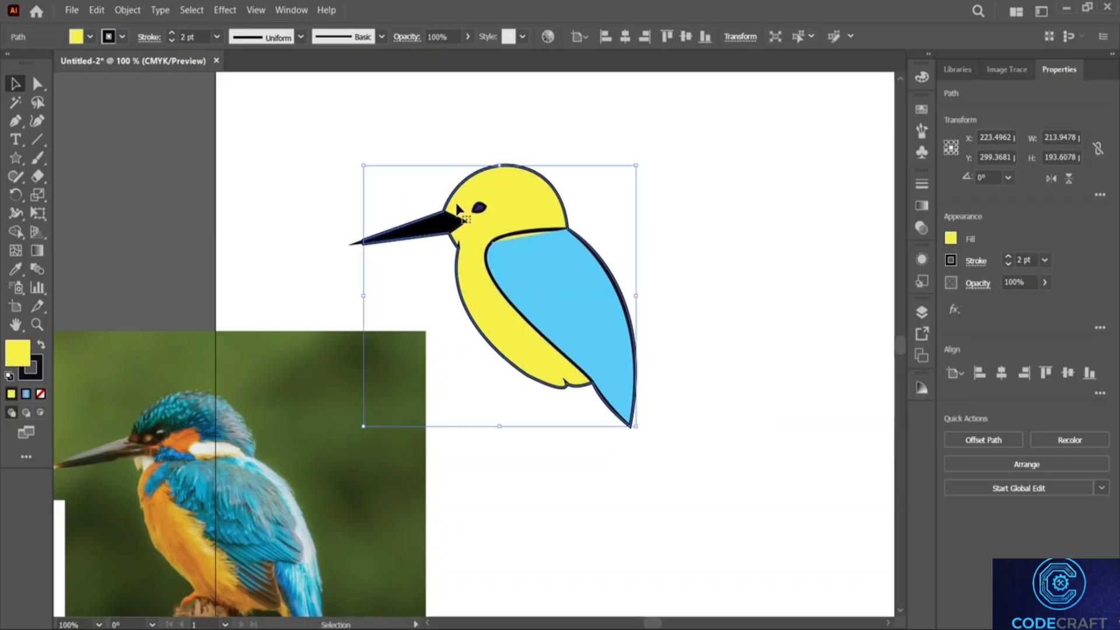
Trace the head cap's upper edge with the Pen tool from beside the eye to the beak base, over the crown and down to the nape.
{"action": "left_click", "coordinate": [19, 127]}
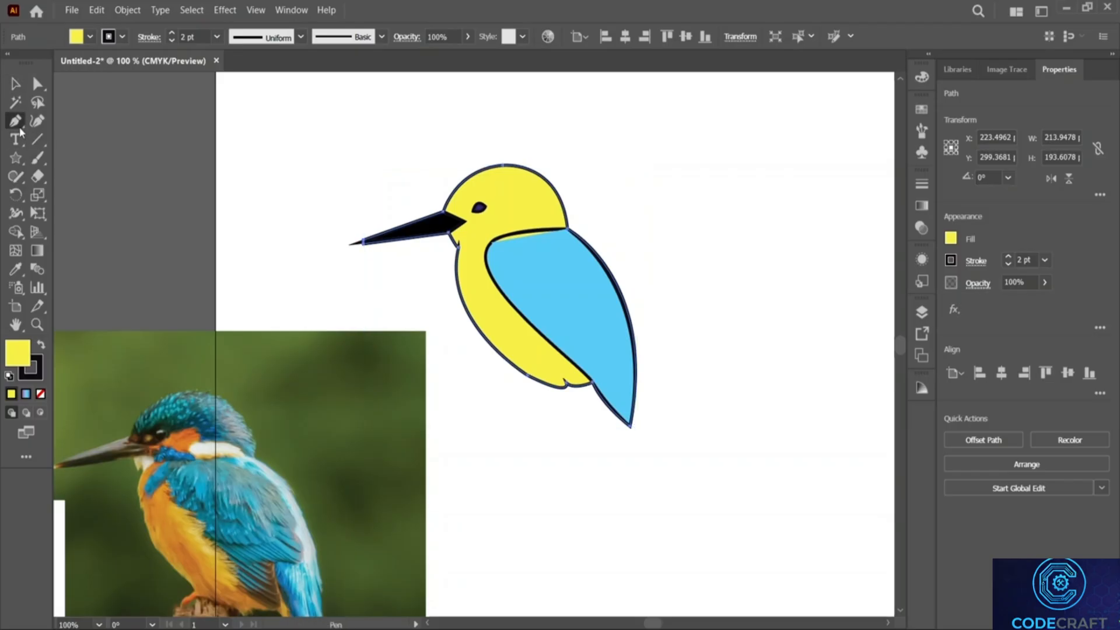
{"action": "left_click", "coordinate": [467, 211]}
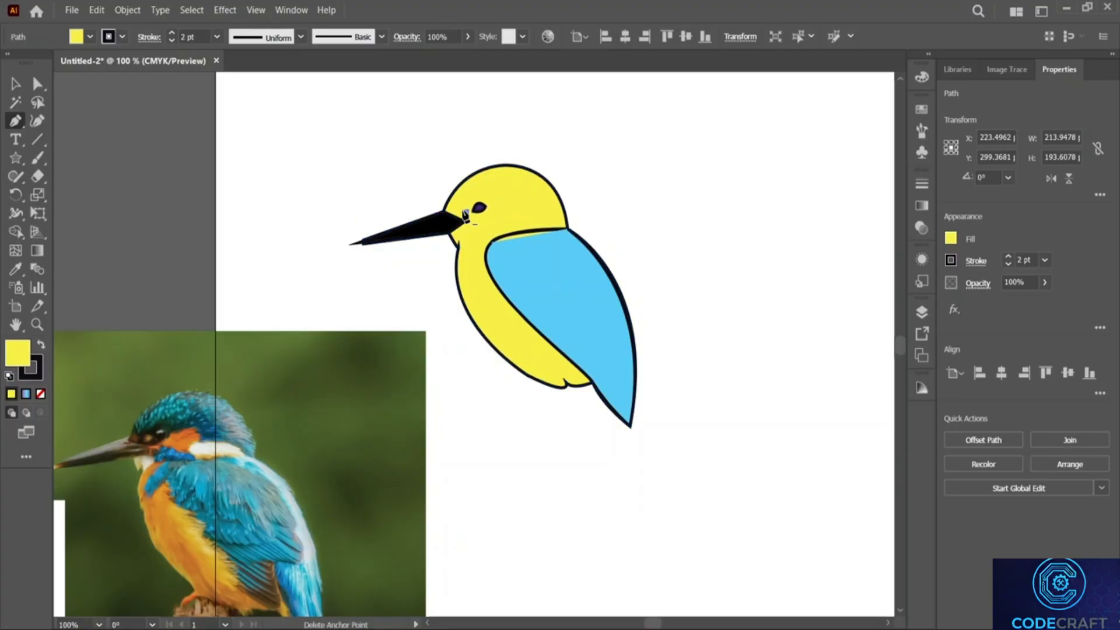
{"action": "left_click", "coordinate": [445, 212]}
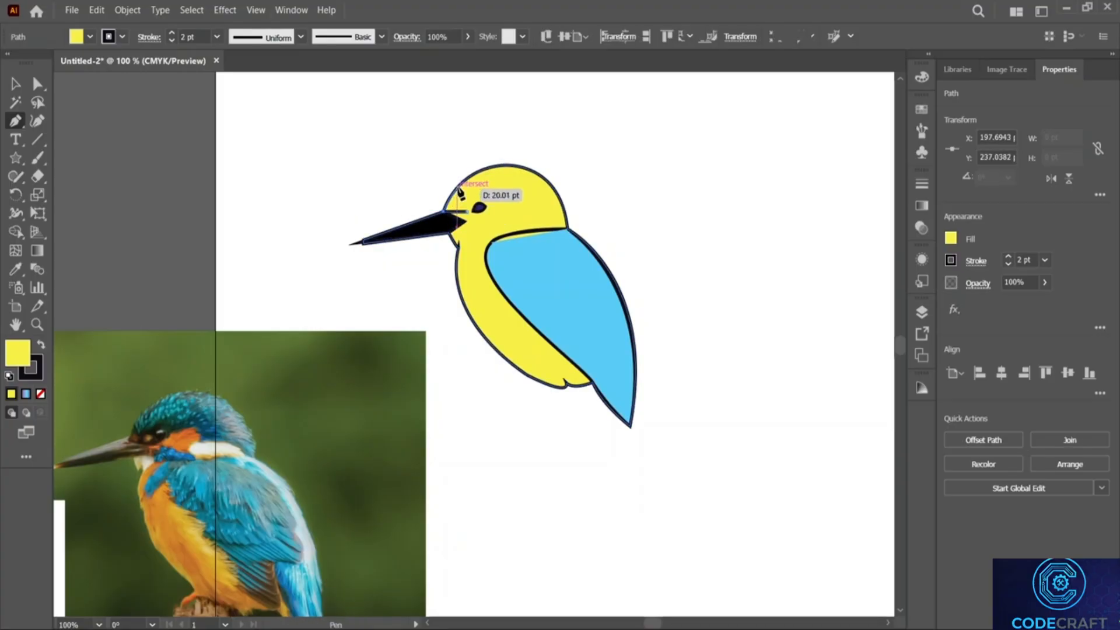
{"action": "left_click_drag", "start_coordinate": [567, 230], "coordinate": [617, 359]}
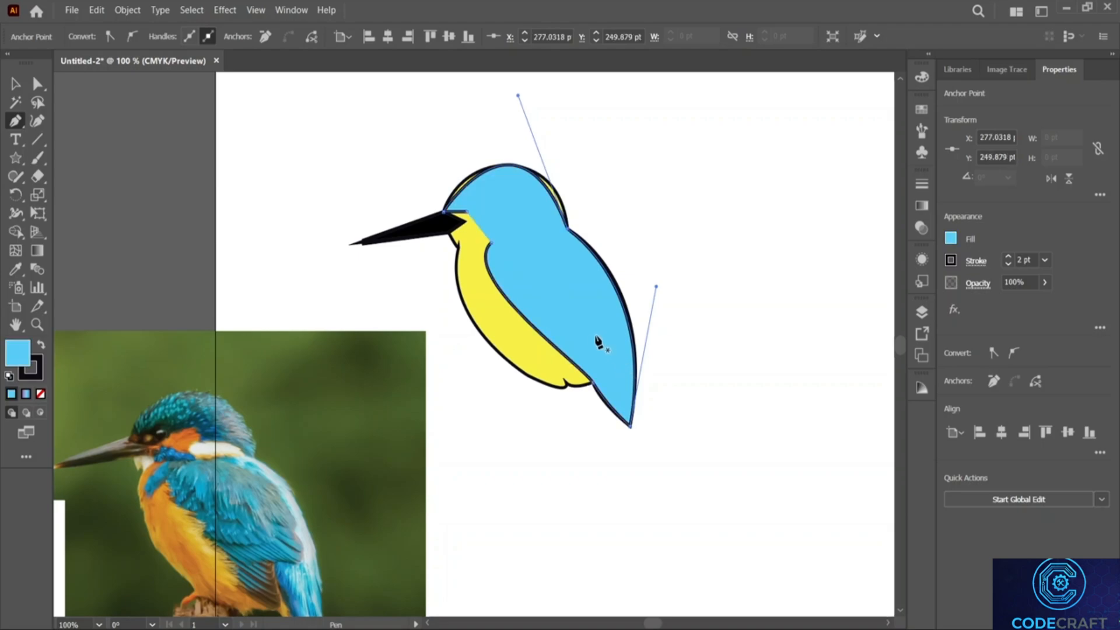
{"action": "key", "text": "ctrl+z"}
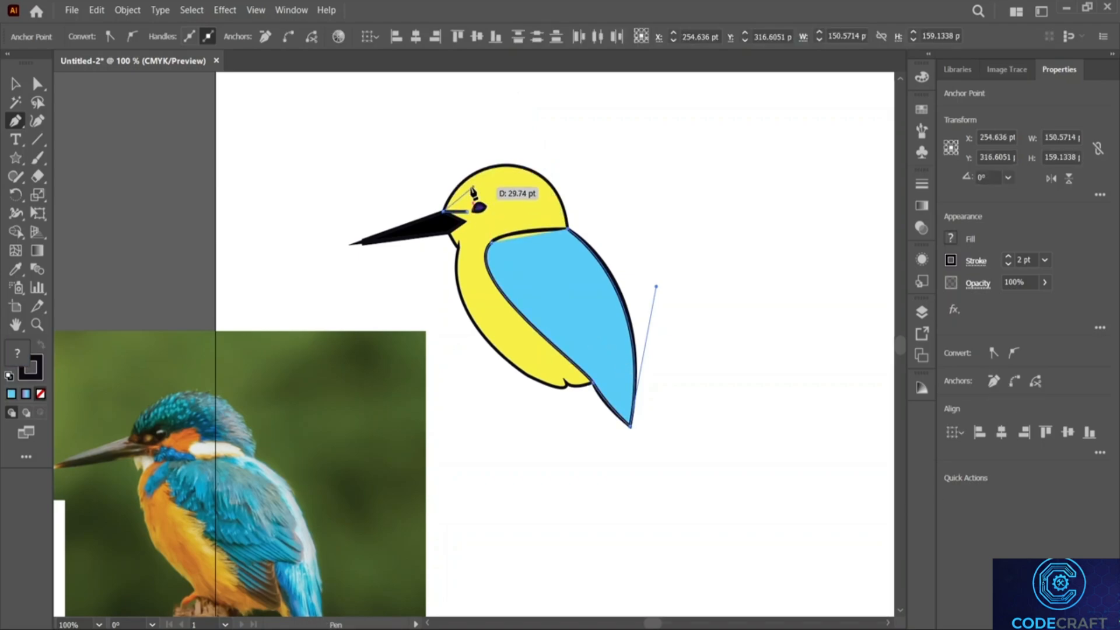
{"action": "left_click_drag", "start_coordinate": [506, 167], "coordinate": [543, 167]}
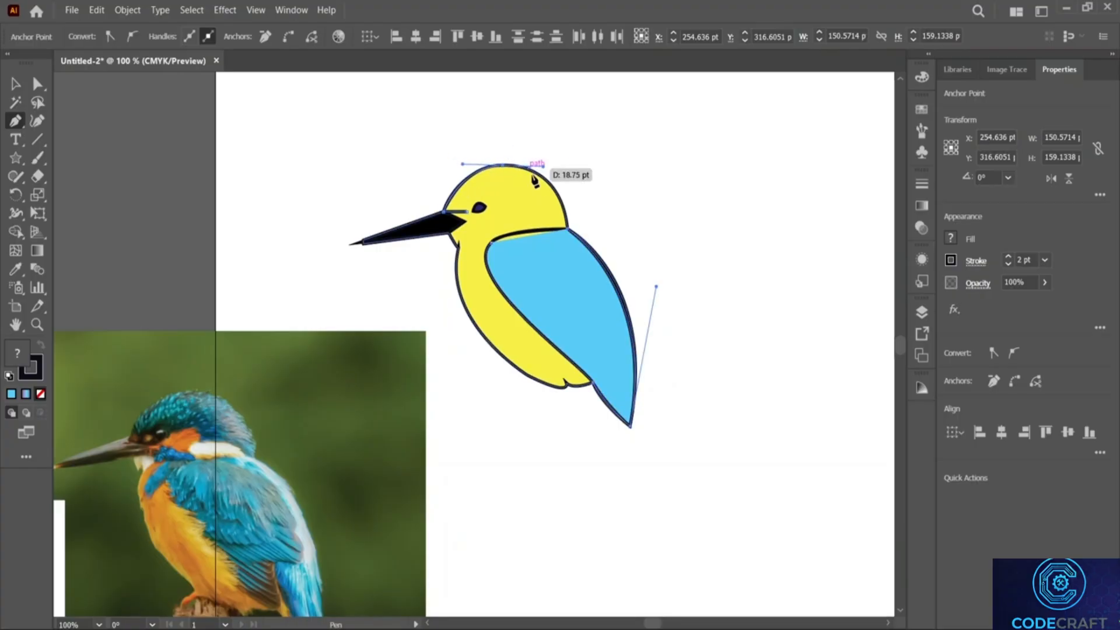
{"action": "left_click_drag", "start_coordinate": [566, 222], "coordinate": [570, 247]}
{"action": "left_click", "coordinate": [567, 223]}
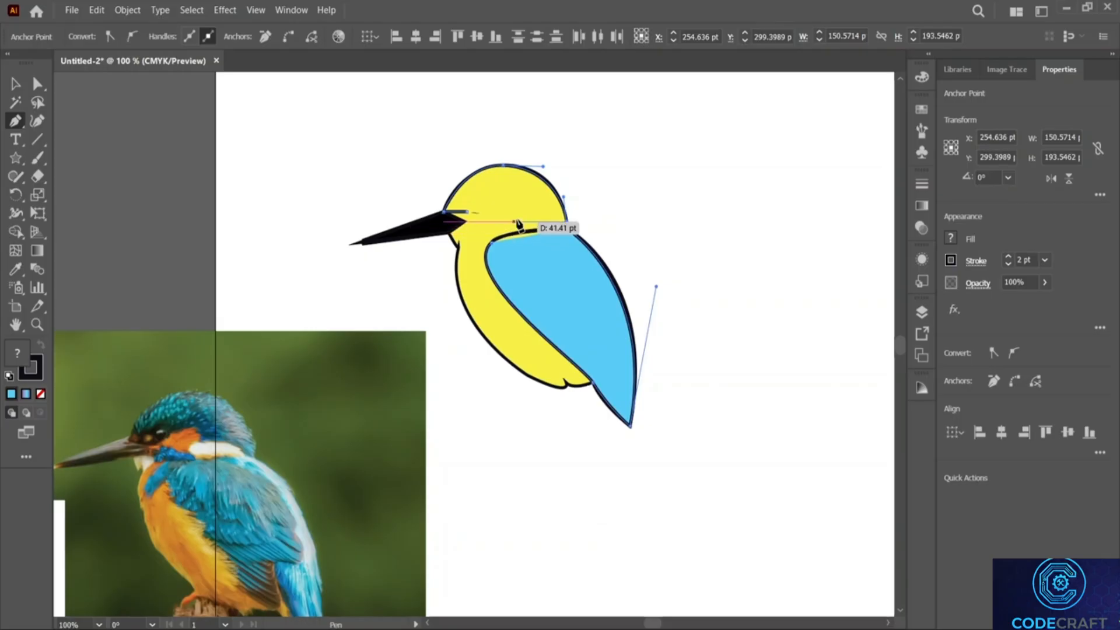
Close the head cap path with a wavy lower edge from the nape over the eye to its starting point.
{"action": "left_click", "coordinate": [523, 225]}
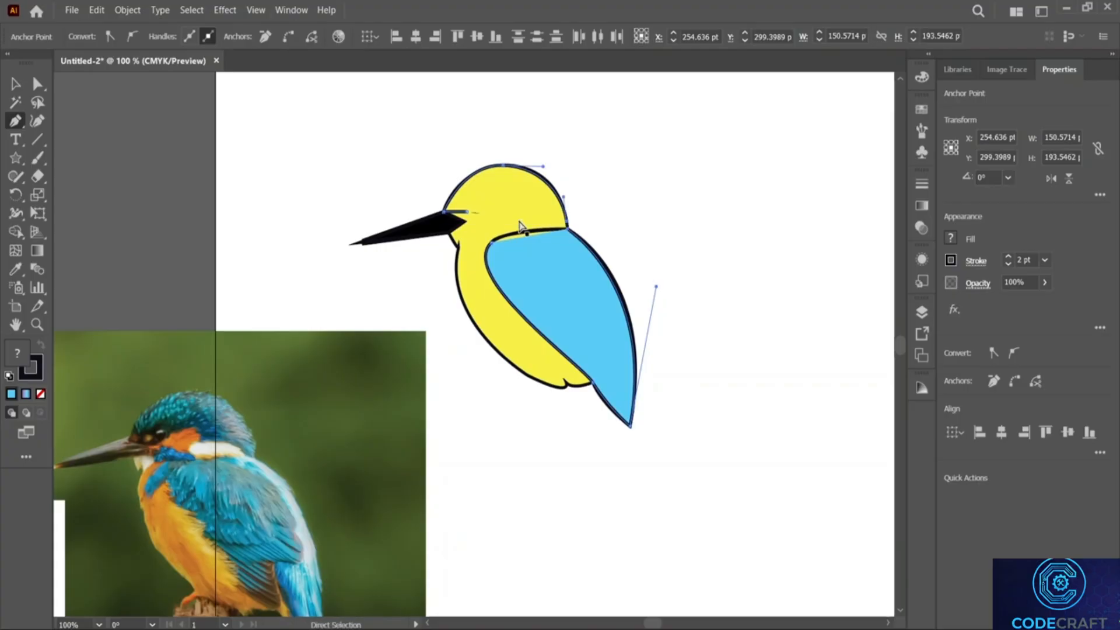
{"action": "left_click", "coordinate": [521, 222]}
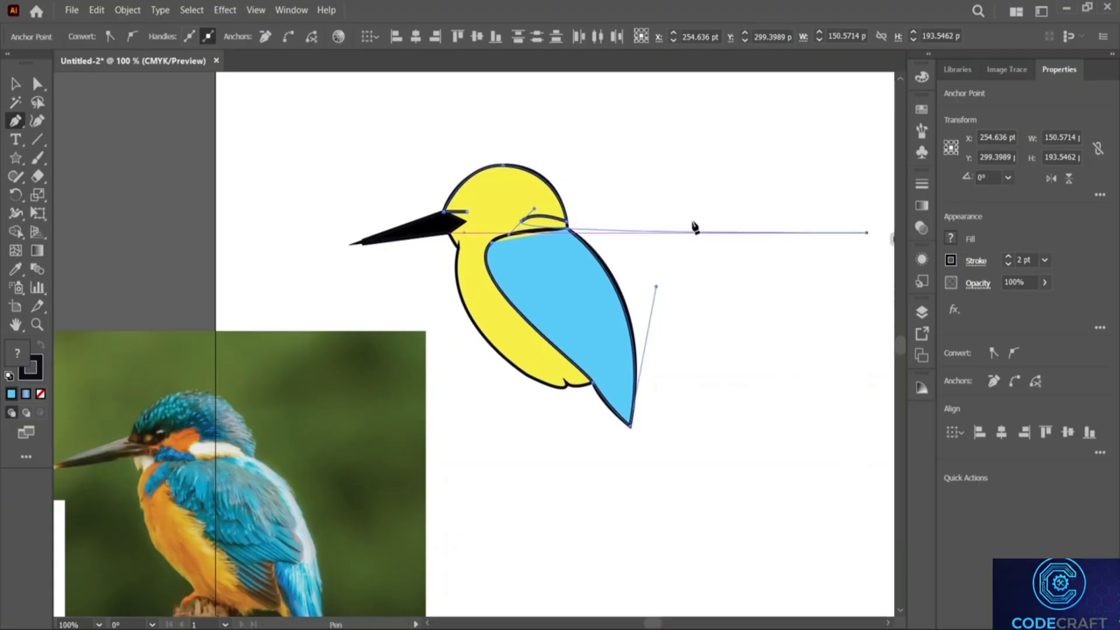
{"action": "left_click", "coordinate": [521, 222]}
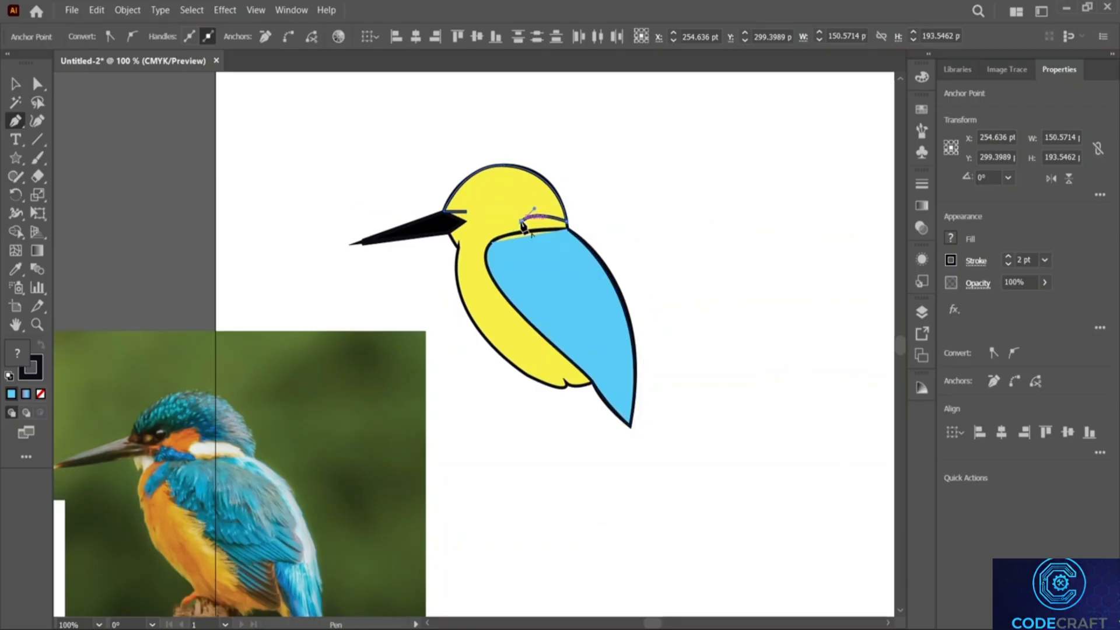
{"action": "left_click_drag", "start_coordinate": [509, 208], "coordinate": [494, 210]}
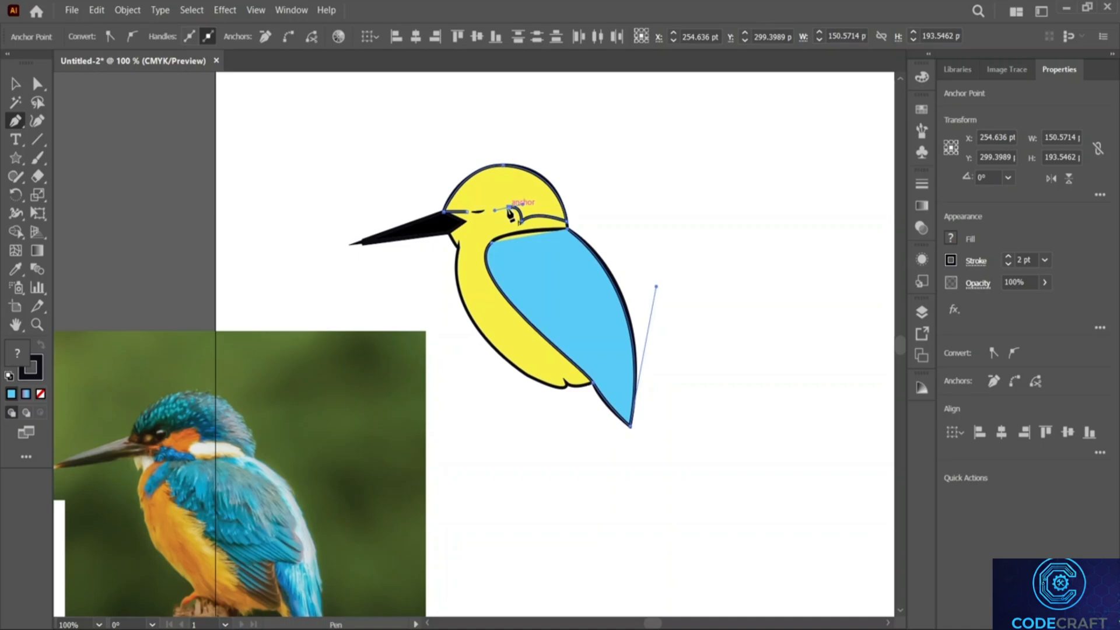
{"action": "left_click", "coordinate": [509, 208]}
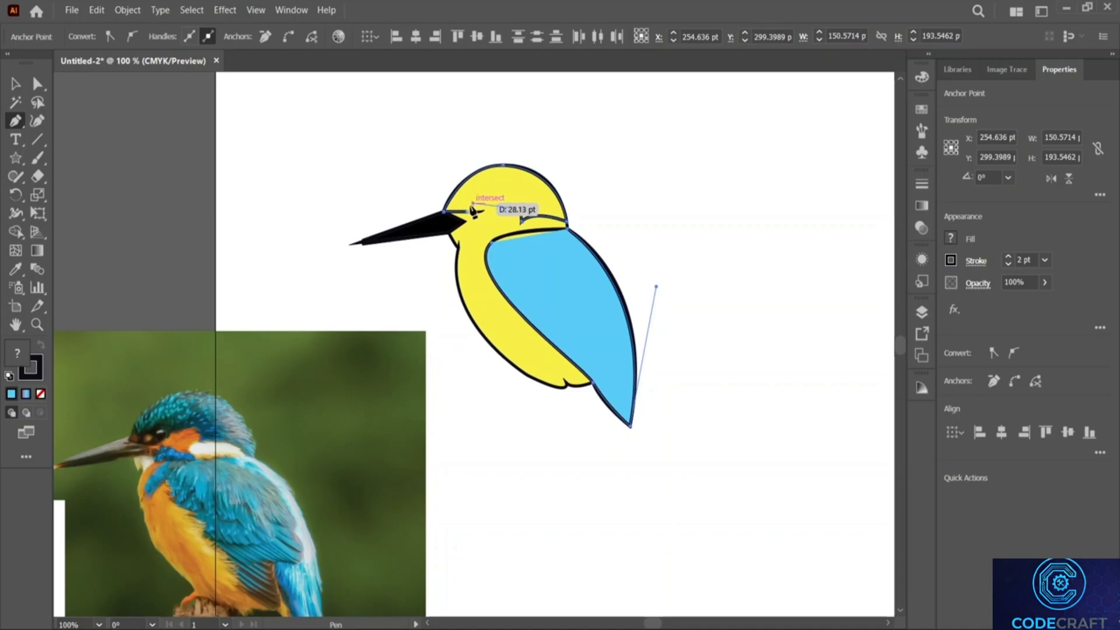
{"action": "left_click_drag", "start_coordinate": [466, 213], "coordinate": [466, 235]}
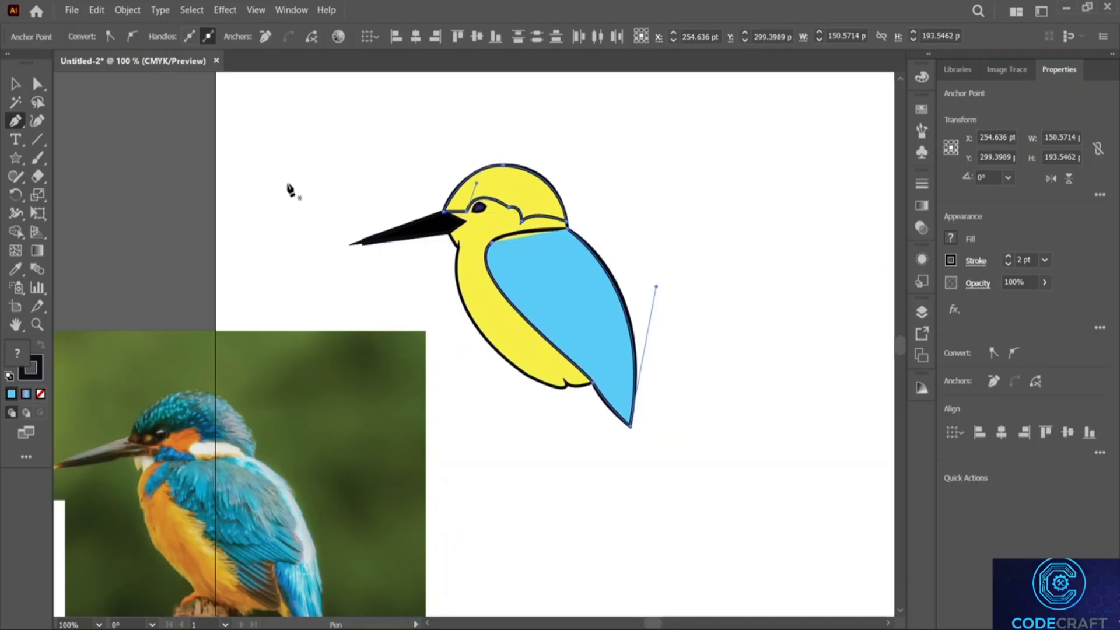
Fill the closed head cap shape with light sky blue and leave isolation mode.
{"action": "left_click", "coordinate": [12, 88]}
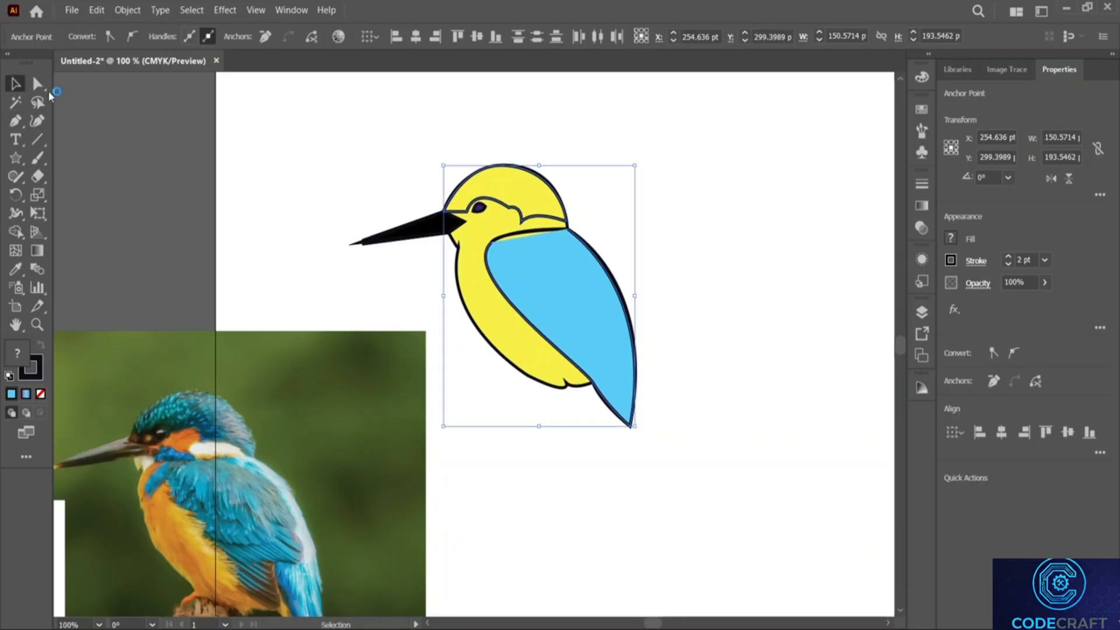
{"action": "double_click", "coordinate": [509, 214]}
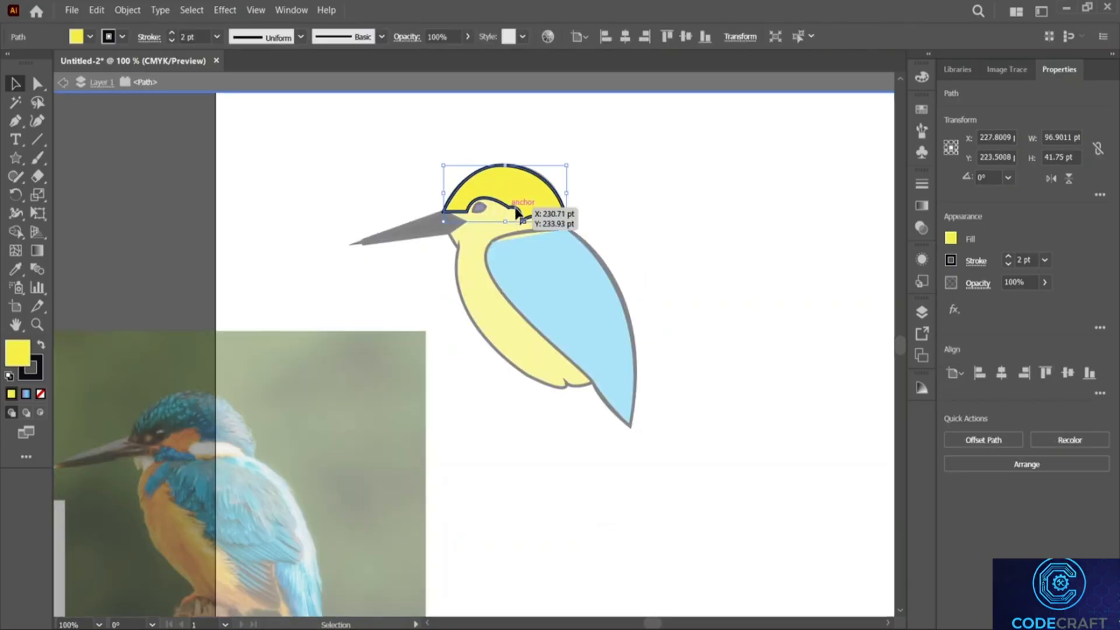
{"action": "left_click", "coordinate": [957, 238]}
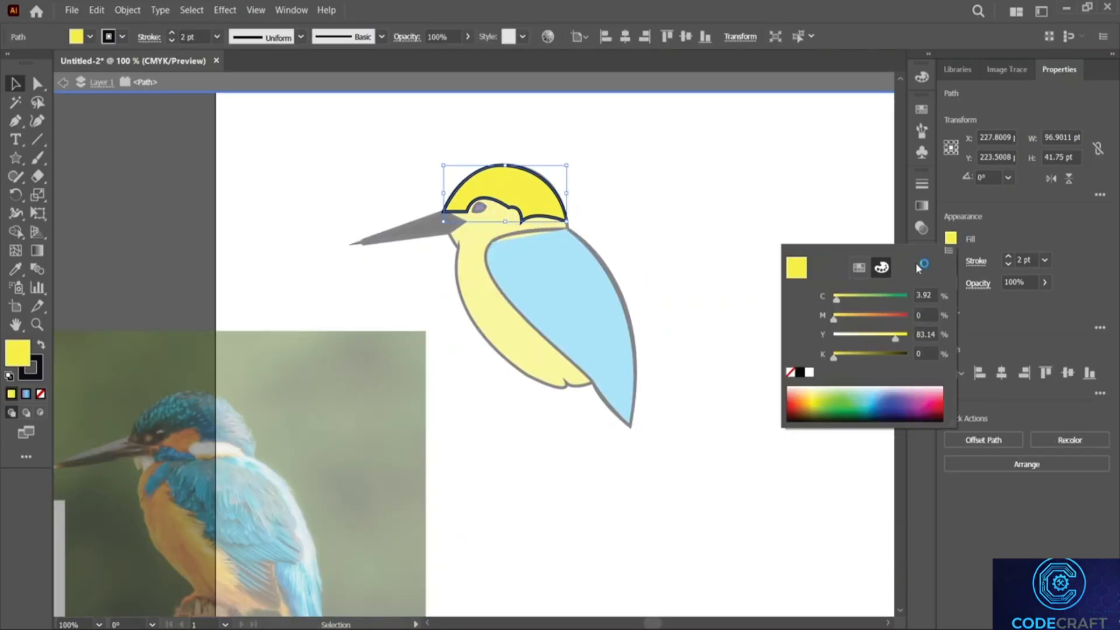
{"action": "left_click", "coordinate": [891, 391]}
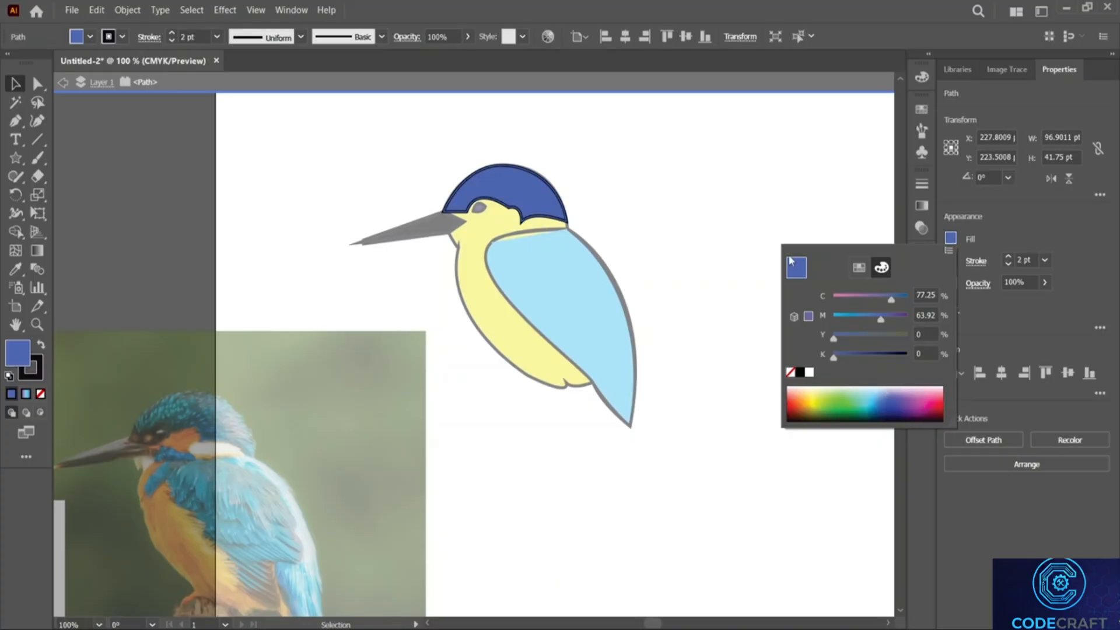
{"action": "left_click", "coordinate": [868, 395]}
{"action": "left_click", "coordinate": [688, 174]}
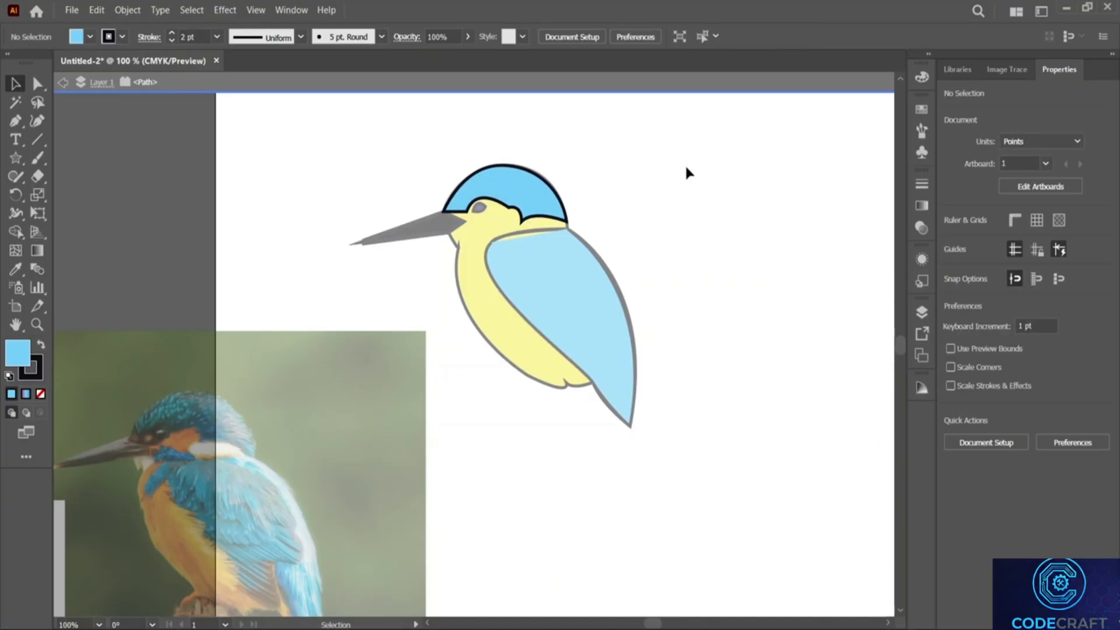
{"action": "key", "text": "Escape"}
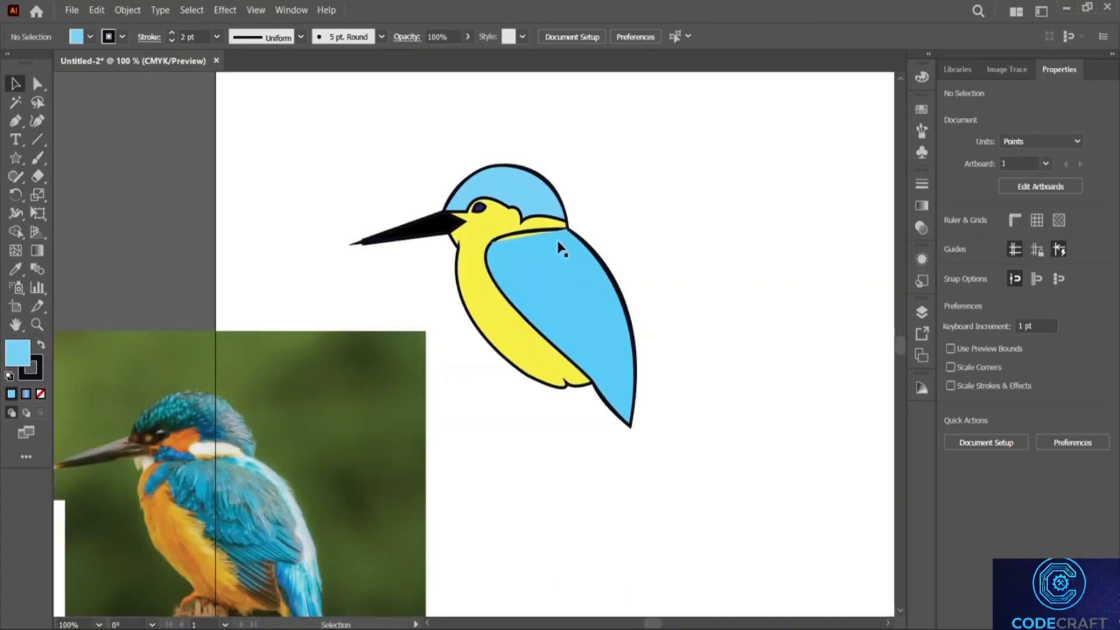
Move the kingfisher reference photo beside the drawing and shrink it to about 167 × 161 pt.
{"action": "left_click_drag", "start_coordinate": [244, 470], "coordinate": [155, 280]}
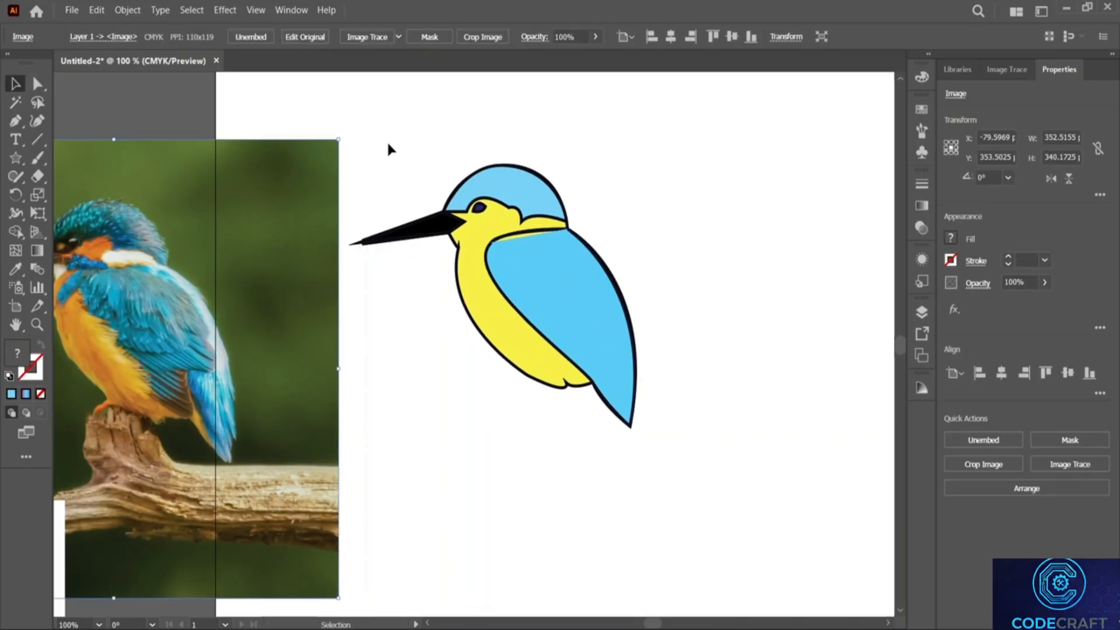
{"action": "mouse_move", "coordinate": [408, 128]}
{"action": "left_mouse_down"}
{"action": "mouse_move", "coordinate": [707, 450]}
{"action": "mouse_move", "coordinate": [724, 432]}
{"action": "left_mouse_up"}
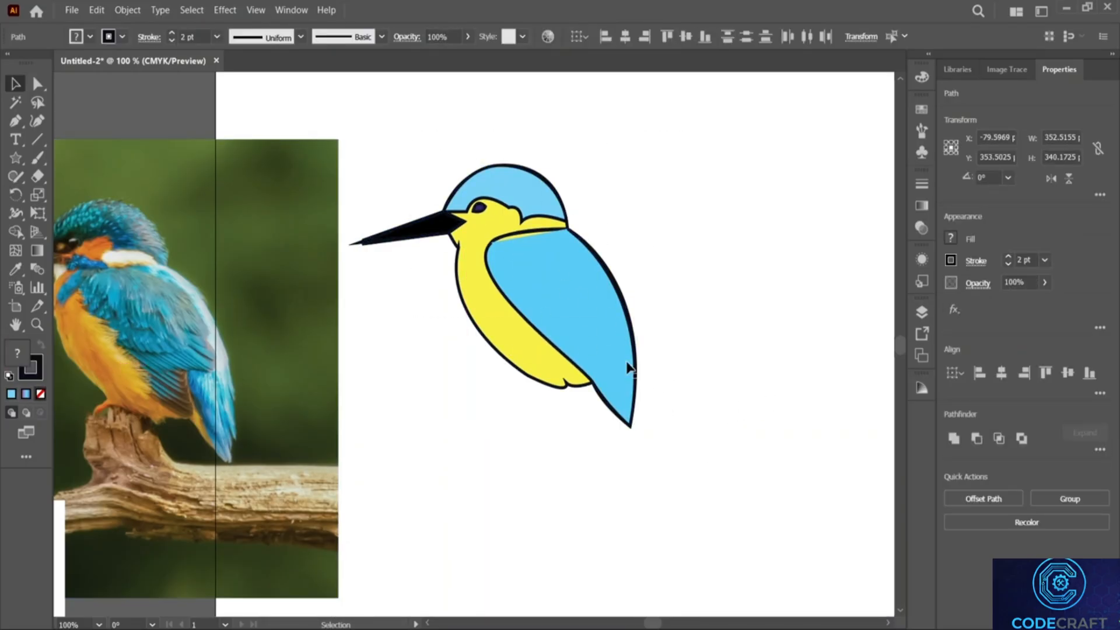
{"action": "left_click", "coordinate": [342, 276]}
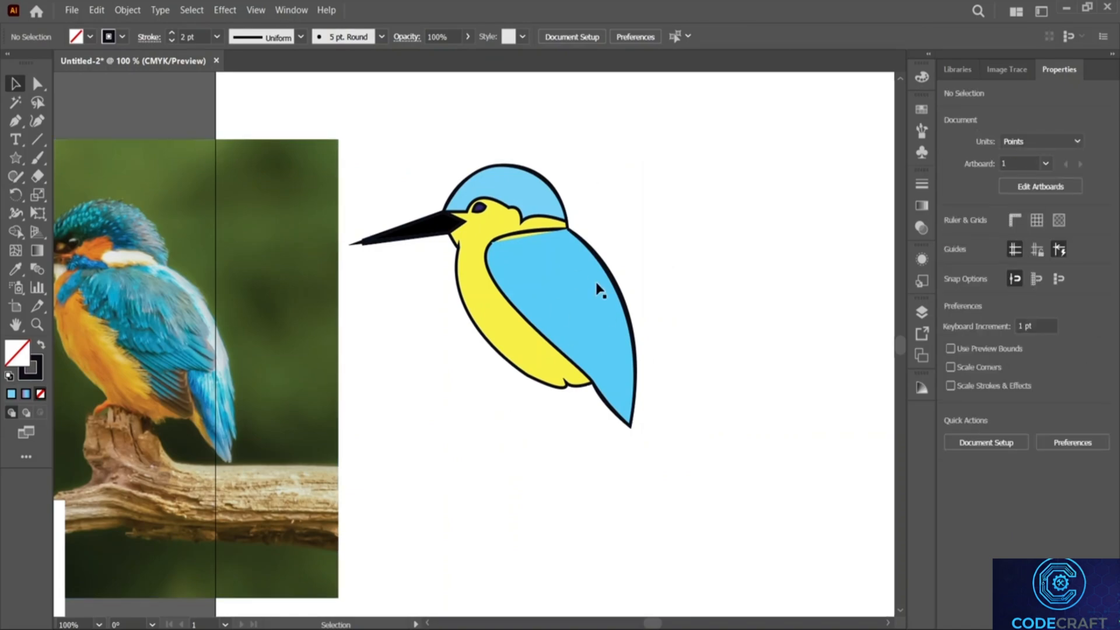
{"action": "mouse_move", "coordinate": [337, 495]}
{"action": "left_mouse_down"}
{"action": "mouse_move", "coordinate": [706, 525]}
{"action": "mouse_move", "coordinate": [543, 466]}
{"action": "left_mouse_up"}
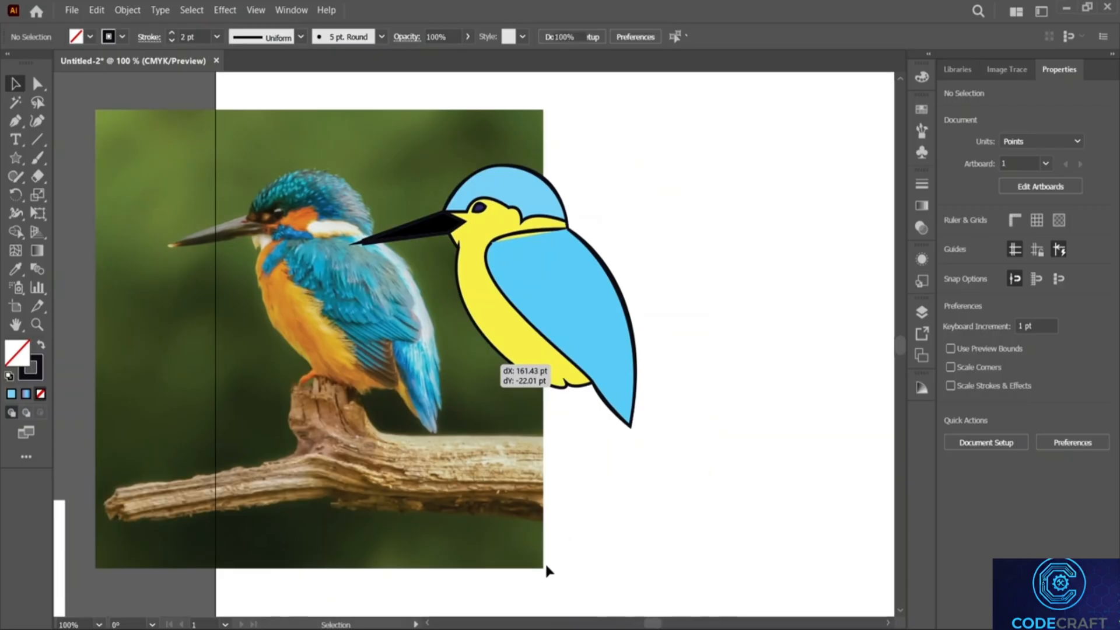
{"action": "left_click_drag", "start_coordinate": [546, 568], "coordinate": [547, 569]}
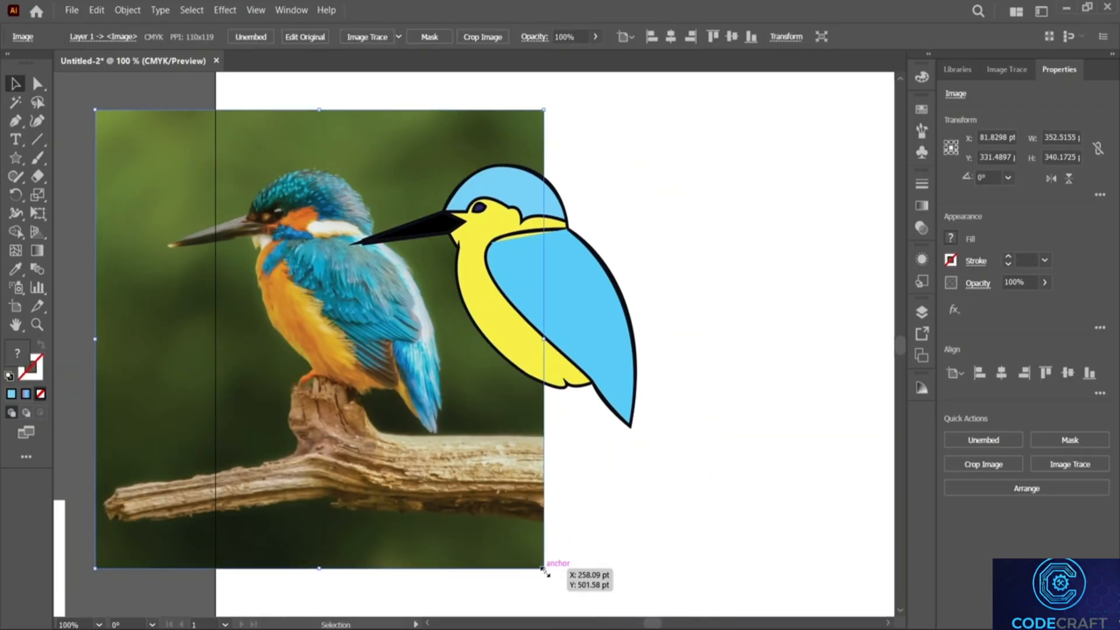
{"action": "left_click_drag", "start_coordinate": [545, 572], "coordinate": [306, 370]}
Group all parts of the bird drawing and scale the group down to roughly the photo bird's size.
{"action": "left_click_drag", "start_coordinate": [742, 439], "coordinate": [746, 440]}
{"action": "right_click", "coordinate": [551, 247]}
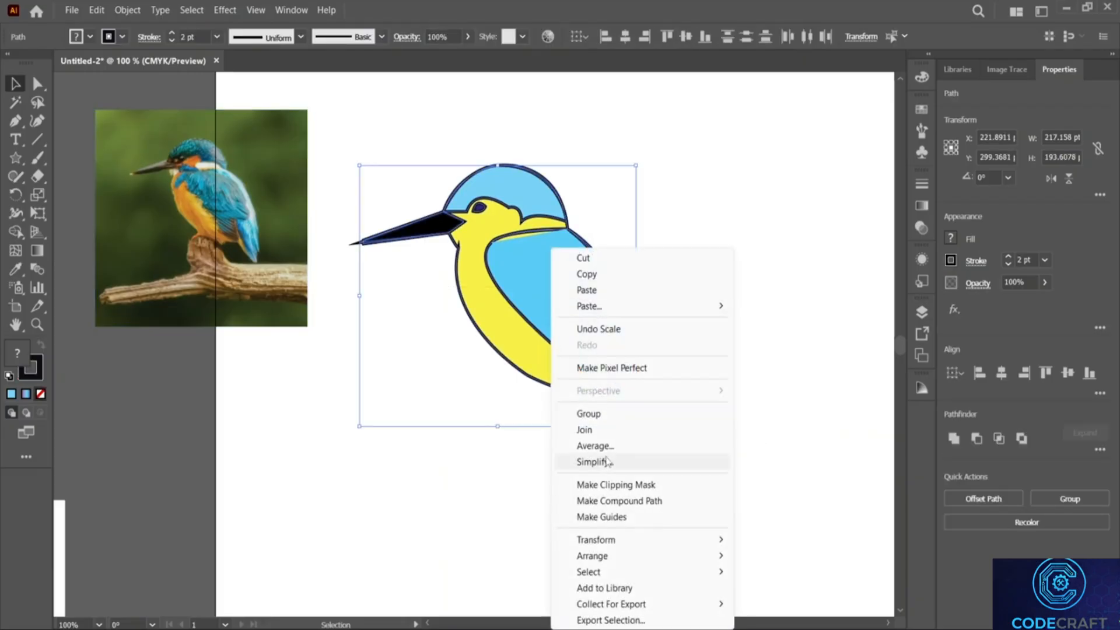
{"action": "left_click", "coordinate": [584, 413]}
{"action": "left_click_drag", "start_coordinate": [637, 427], "coordinate": [537, 313]}
Arrange the grouped bird drawing and the reference photo close together side by side.
{"action": "mouse_move", "coordinate": [478, 255]}
{"action": "left_mouse_down"}
{"action": "mouse_move", "coordinate": [445, 226]}
{"action": "mouse_move", "coordinate": [215, 218]}
{"action": "mouse_move", "coordinate": [424, 209]}
{"action": "left_mouse_up"}
{"action": "left_click_drag", "start_coordinate": [184, 240], "coordinate": [174, 252]}
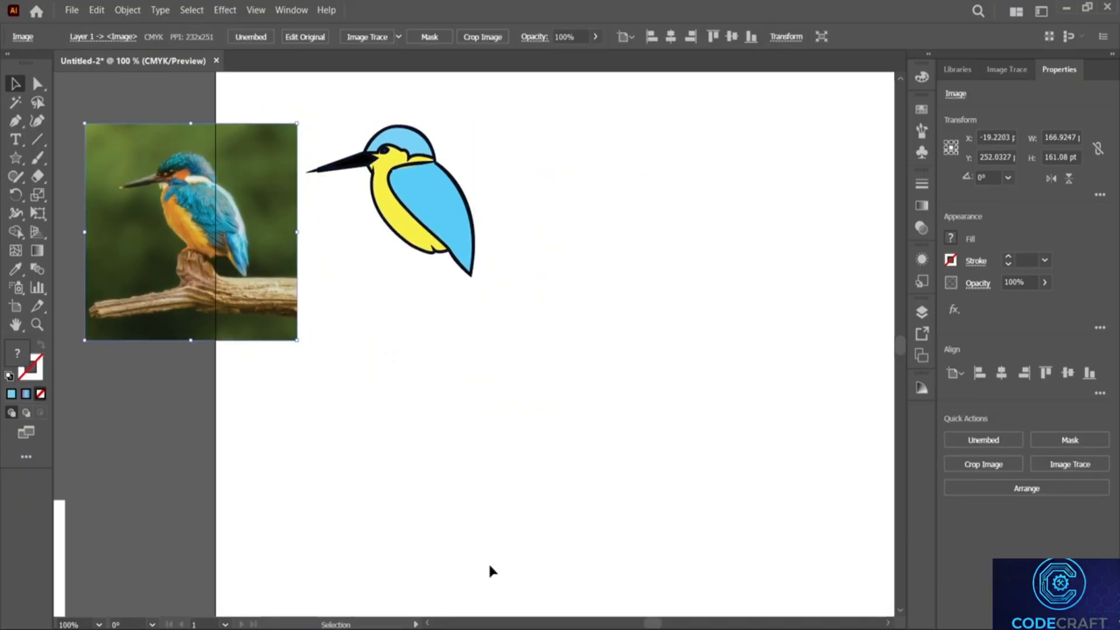
{"action": "scroll", "coordinate": [336, 217], "scroll_direction": "up", "scroll_amount": 2}
{"action": "left_click_drag", "start_coordinate": [432, 255], "coordinate": [439, 270]}
Scale the photo and bird drawing together to about 199 × 106 pt and place them beside the Welcome artwork.
{"action": "scroll", "coordinate": [517, 256], "scroll_direction": "up", "scroll_amount": 6}
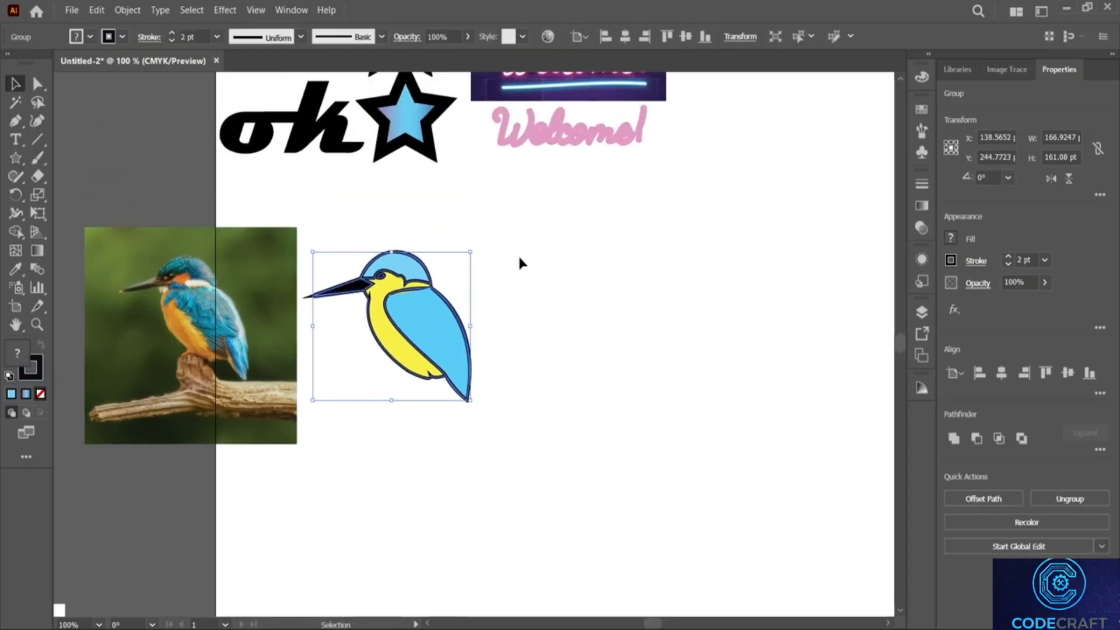
{"action": "left_click_drag", "start_coordinate": [301, 313], "coordinate": [337, 461]}
{"action": "left_click_drag", "start_coordinate": [194, 378], "coordinate": [775, 168]}
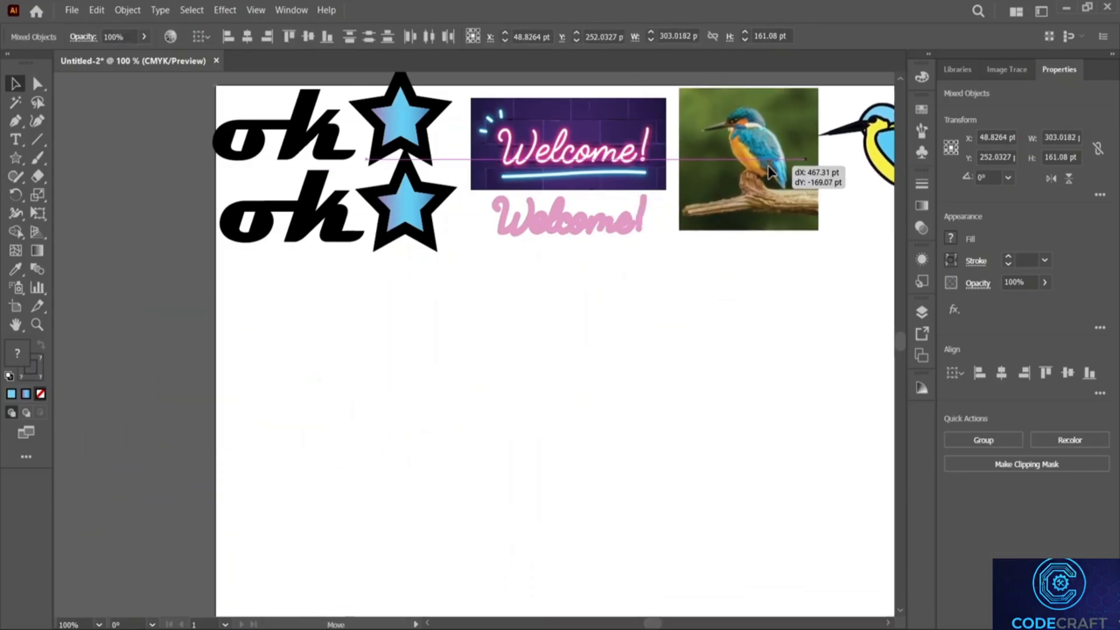
Bring the linked dove image onto the artboard below the finished artworks and enlarge it to about 278 × 278 pt.
{"action": "scroll", "coordinate": [693, 337], "scroll_direction": "left", "scroll_amount": 2}
{"action": "scroll", "coordinate": [694, 346], "scroll_direction": "left", "scroll_amount": 2}
{"action": "scroll", "coordinate": [694, 346], "scroll_direction": "down", "scroll_amount": 10}
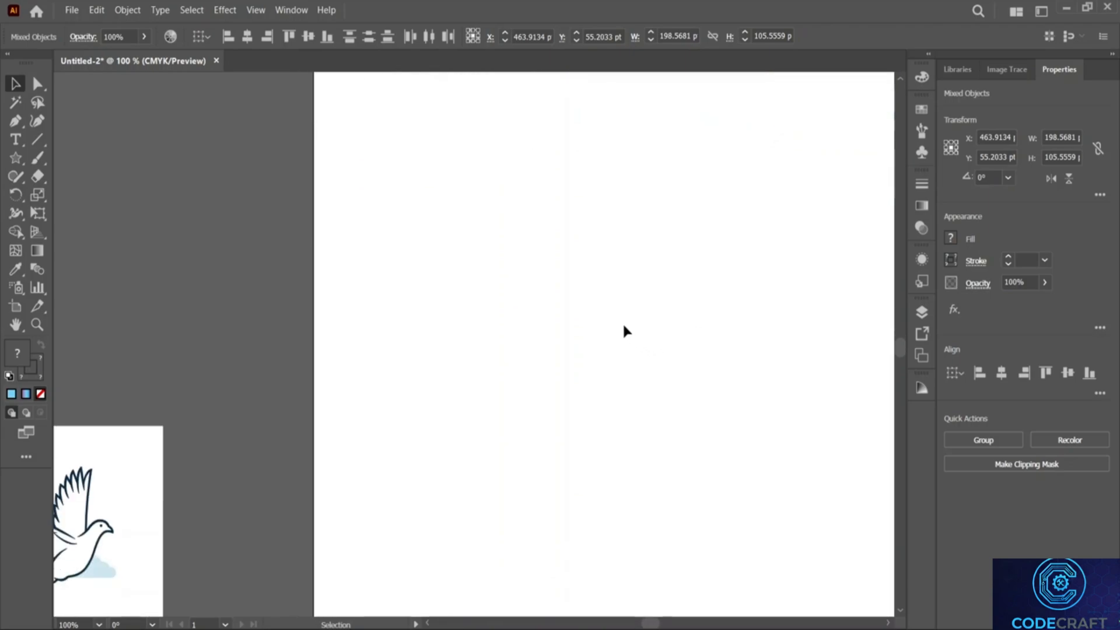
{"action": "left_click_drag", "start_coordinate": [99, 476], "coordinate": [558, 271]}
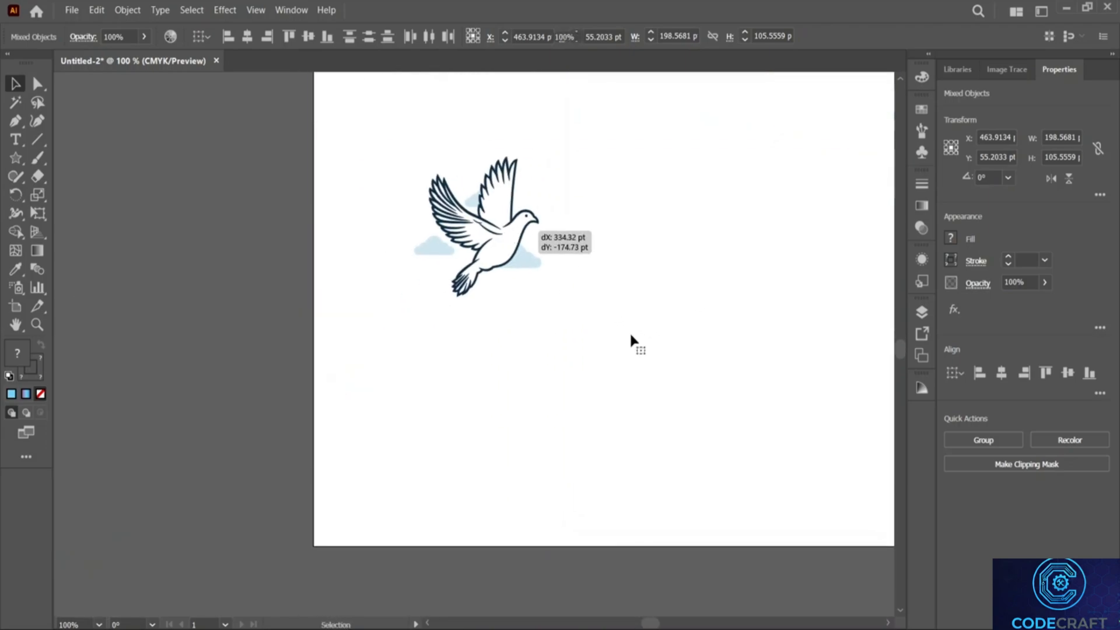
{"action": "scroll", "coordinate": [660, 355], "scroll_direction": "up", "scroll_amount": 5}
{"action": "scroll", "coordinate": [656, 363], "scroll_direction": "up", "scroll_amount": 1}
{"action": "left_click_drag", "start_coordinate": [588, 541], "coordinate": [749, 594]}
{"action": "left_click_drag", "start_coordinate": [525, 404], "coordinate": [516, 346]}
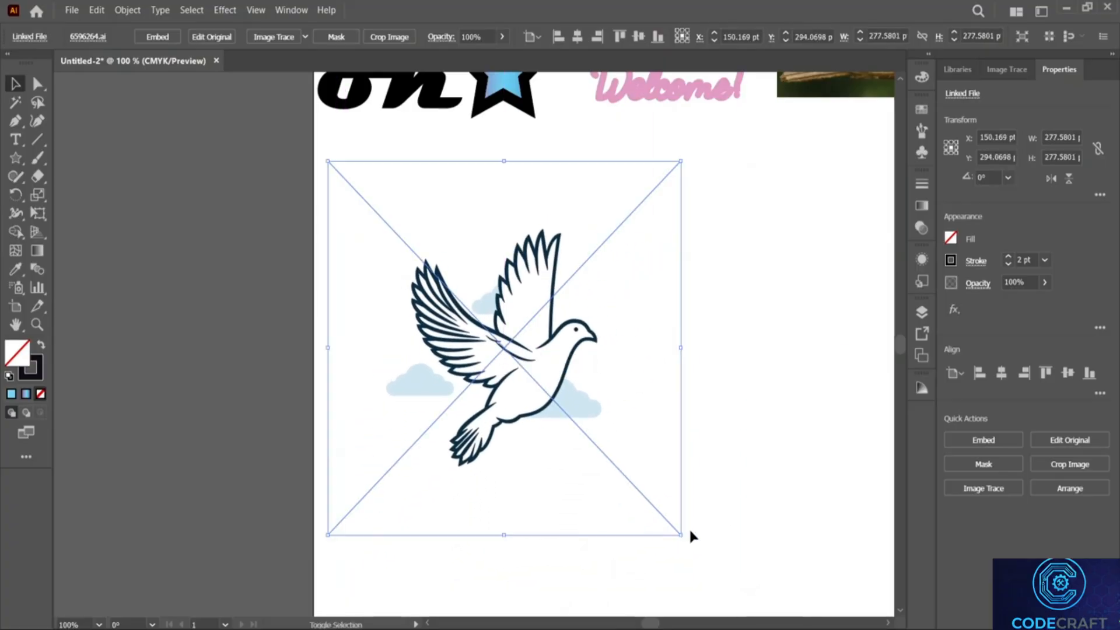
Enlarge the linked dove image further to about 353 × 353 pt and clear the selection.
{"action": "left_click_drag", "start_coordinate": [680, 535], "coordinate": [760, 601]}
{"action": "scroll", "coordinate": [692, 484], "scroll_direction": "up", "scroll_amount": 2}
{"action": "scroll", "coordinate": [691, 484], "scroll_direction": "down", "scroll_amount": 1}
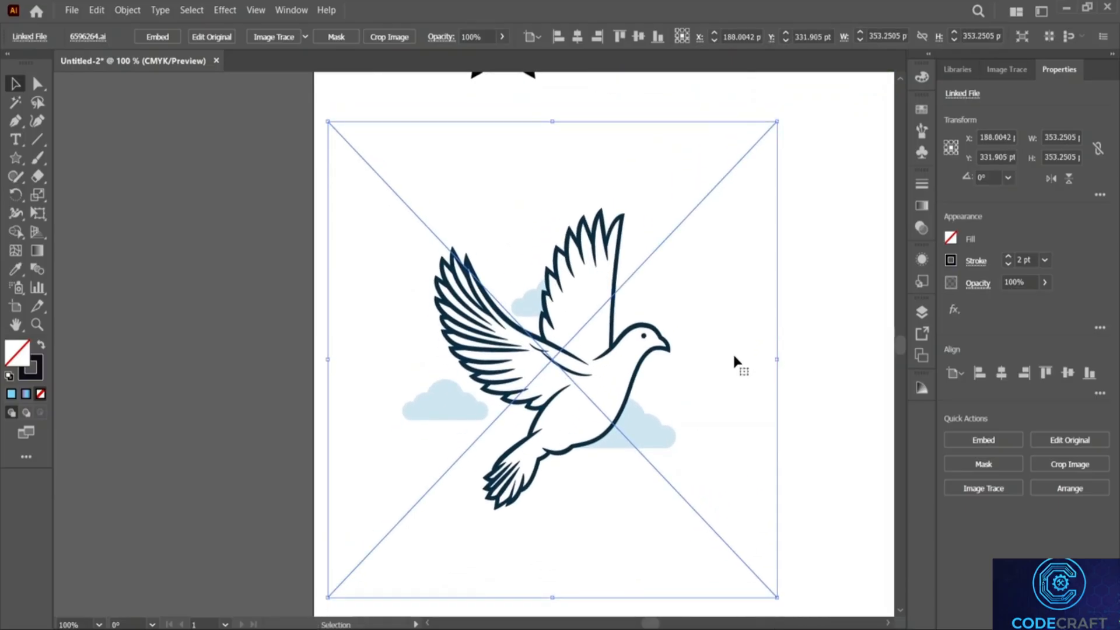
{"action": "left_click", "coordinate": [828, 314]}
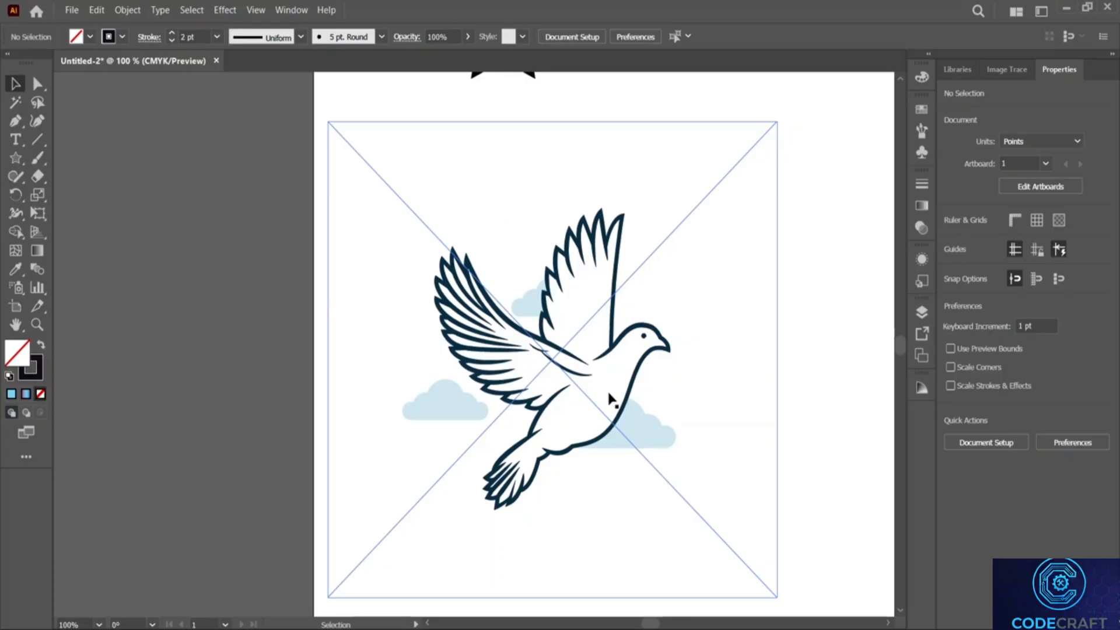
Enlarge the linked dove image to about 401 × 401 pt.
{"action": "left_click", "coordinate": [16, 123]}
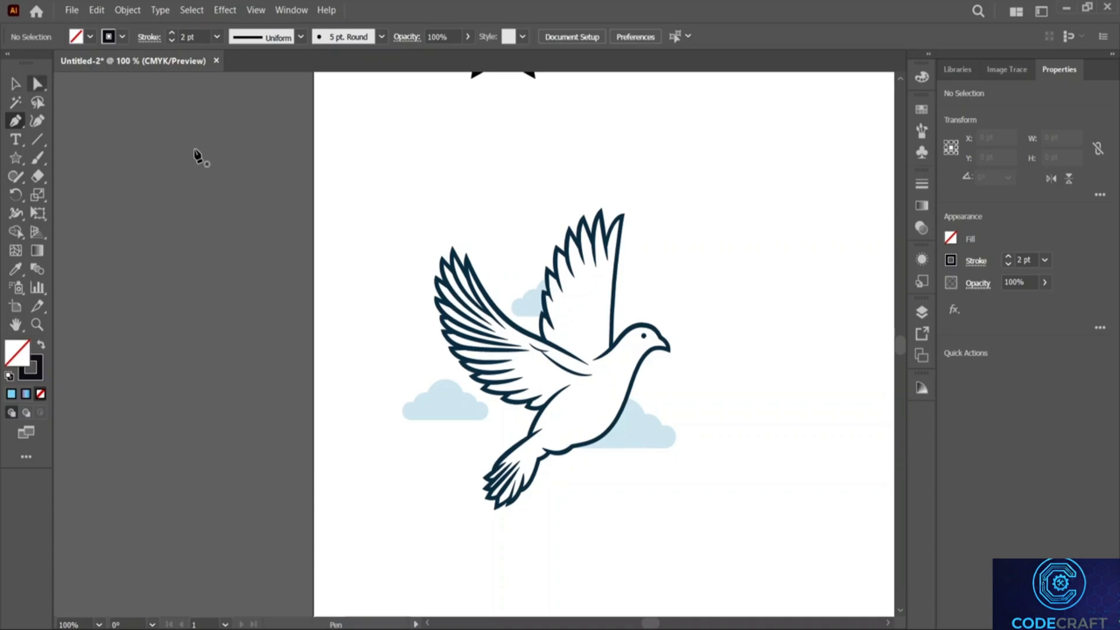
{"action": "key", "text": "v"}
{"action": "left_click", "coordinate": [563, 278]}
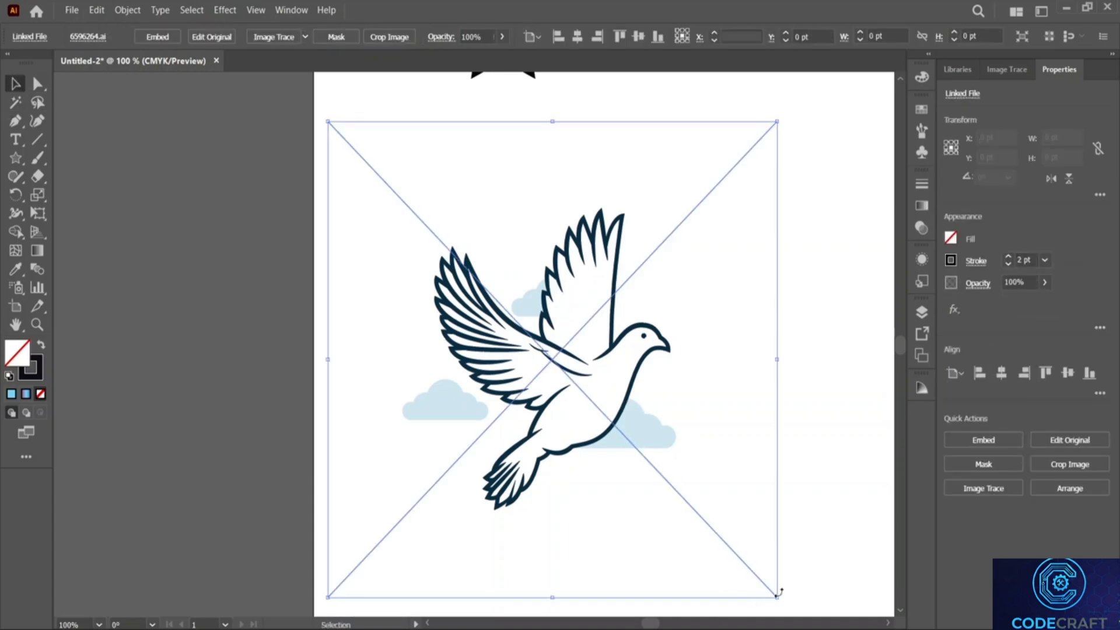
{"action": "left_click_drag", "start_coordinate": [777, 596], "coordinate": [837, 620]}
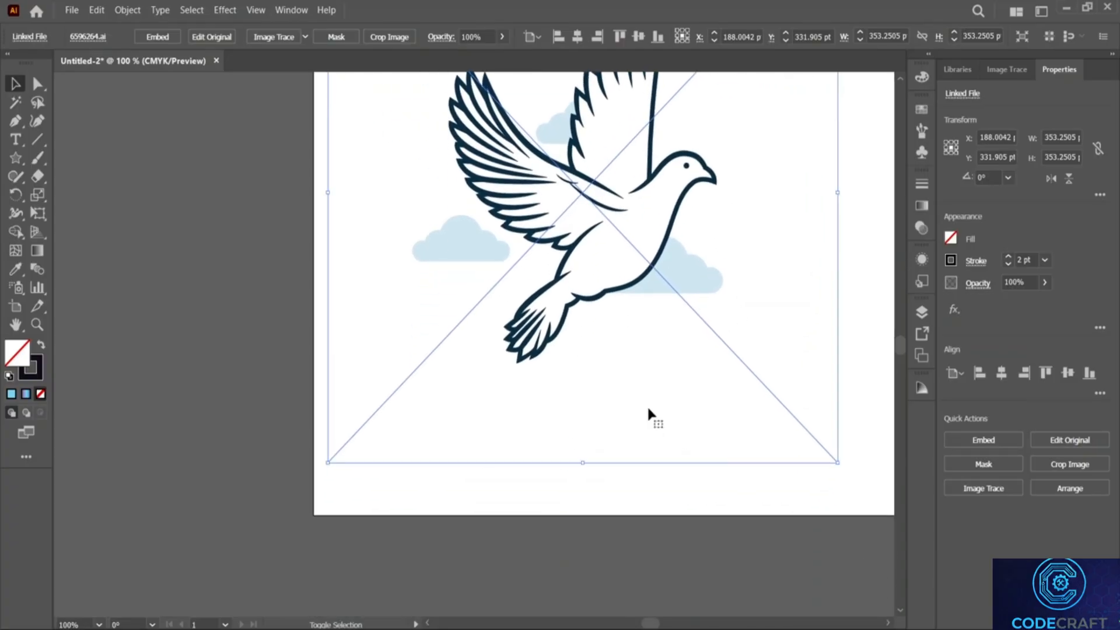
Trace the dove's left wing with the Pen tool, curving from the wing's inner base up to its first feather tip.
{"action": "scroll", "coordinate": [647, 409], "scroll_direction": "up", "scroll_amount": 3}
{"action": "key", "text": "z"}
{"action": "left_click", "coordinate": [505, 276]}
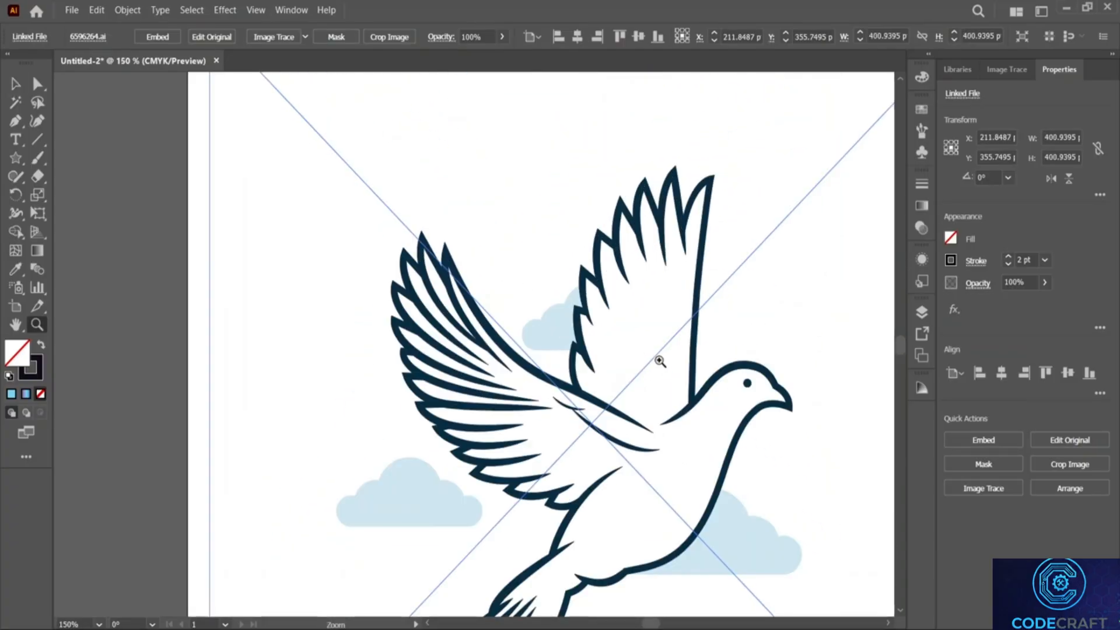
{"action": "scroll", "coordinate": [659, 361], "scroll_direction": "down", "scroll_amount": 3}
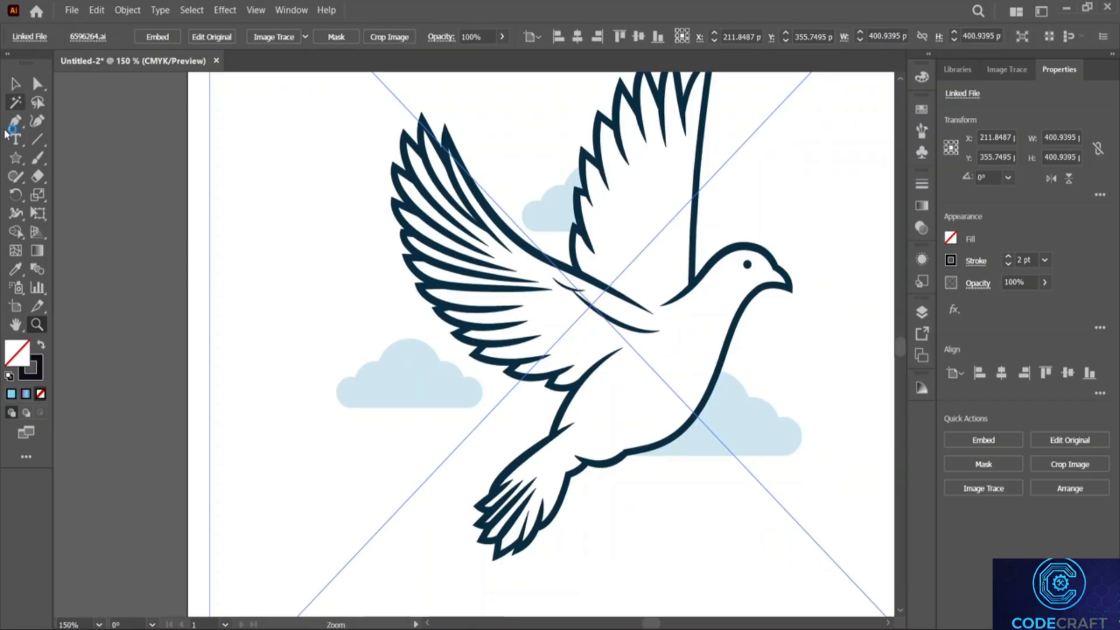
{"action": "left_click", "coordinate": [16, 120]}
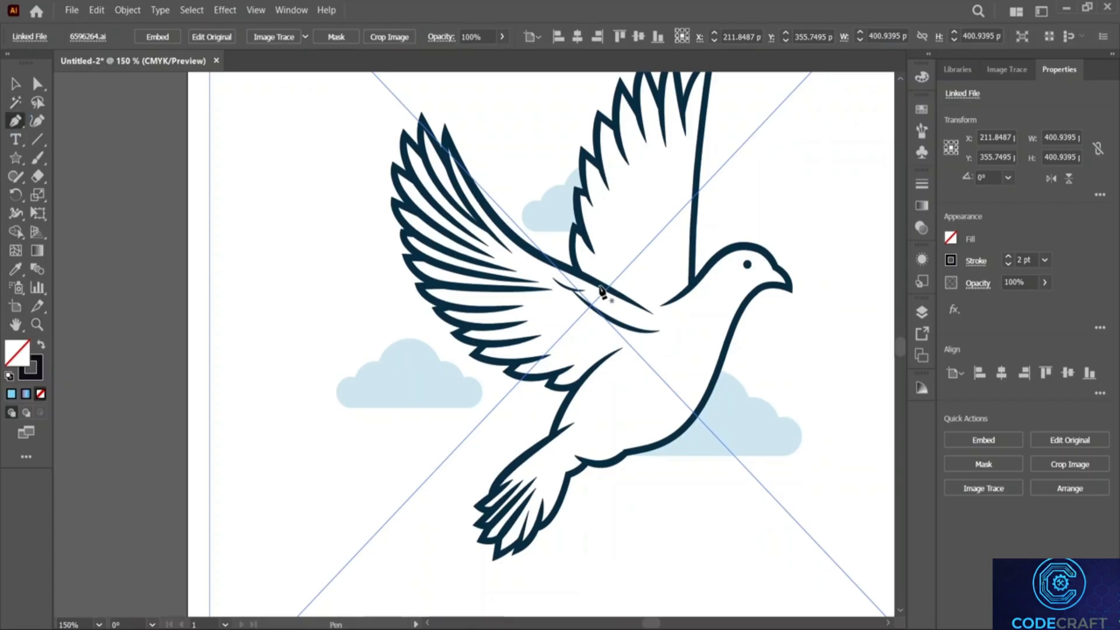
{"action": "left_click", "coordinate": [572, 266]}
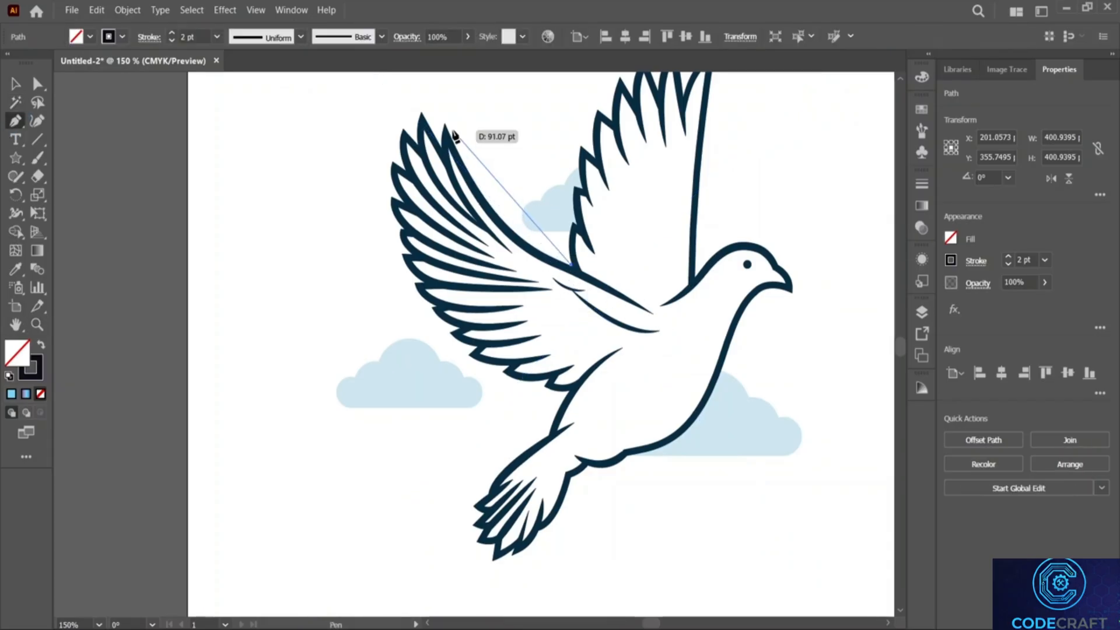
{"action": "left_click", "coordinate": [445, 126]}
{"action": "scroll", "coordinate": [429, 82], "scroll_direction": "up", "scroll_amount": 8}
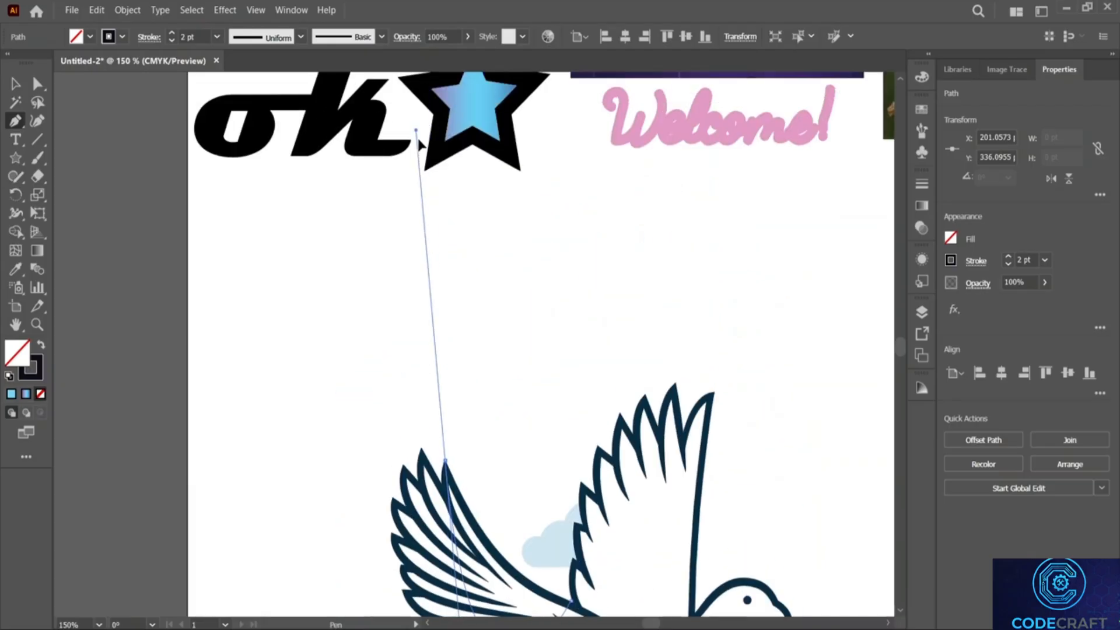
{"action": "left_click_drag", "start_coordinate": [425, 238], "coordinate": [390, 329]}
{"action": "left_click", "coordinate": [445, 461]}
{"action": "key", "text": "Escape"}
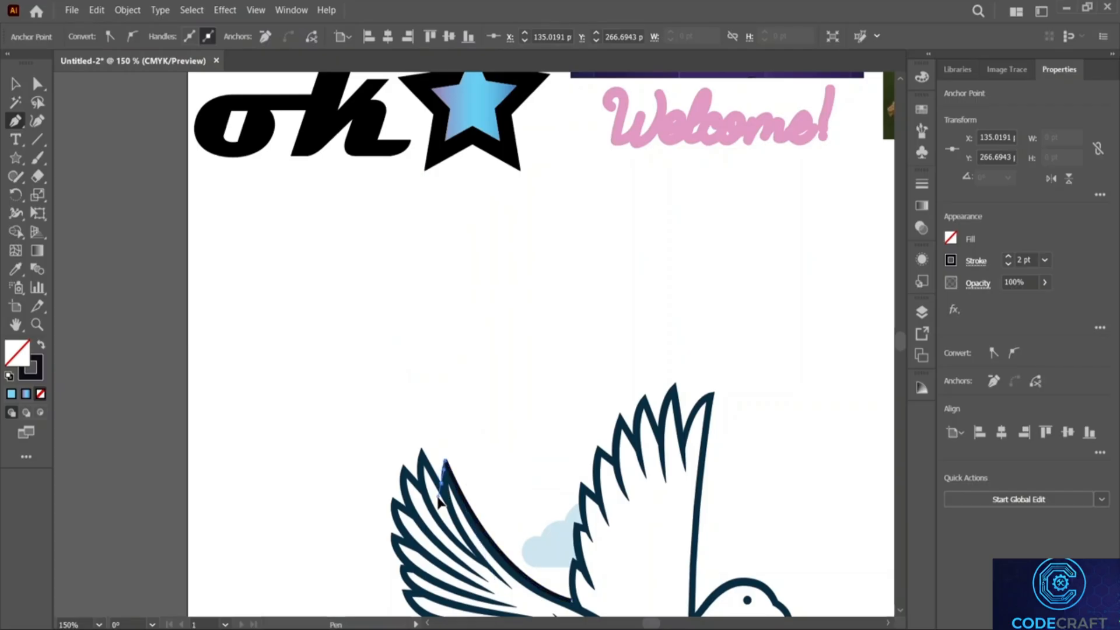
Continue the outline across the left wing's top, through the notches between the first three feathers to the third feather's tip.
{"action": "left_click", "coordinate": [445, 488]}
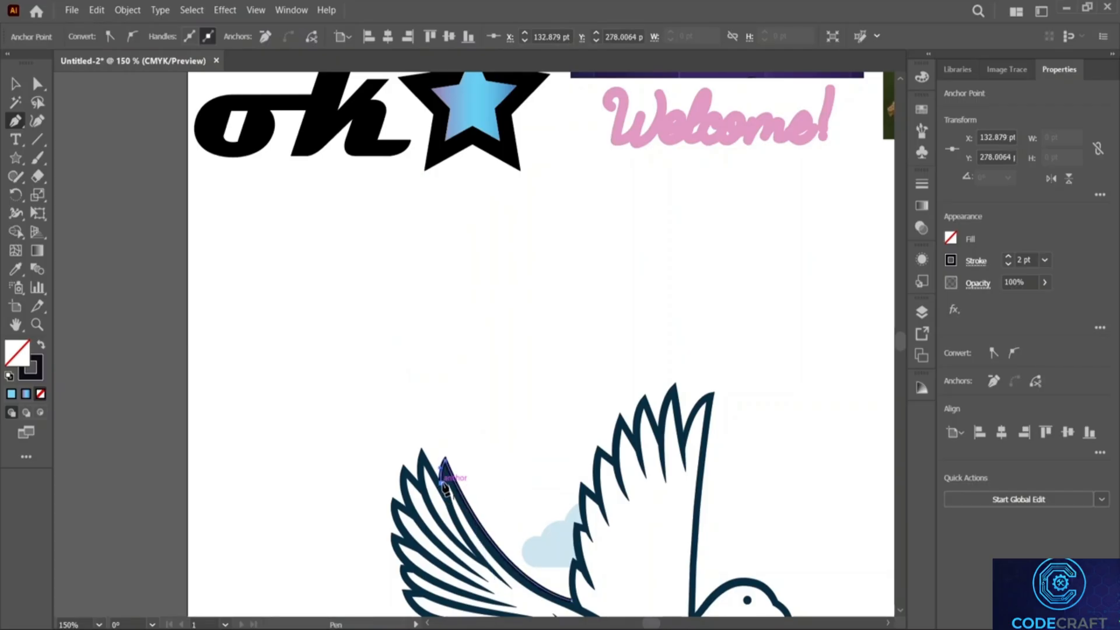
{"action": "left_click", "coordinate": [421, 450]}
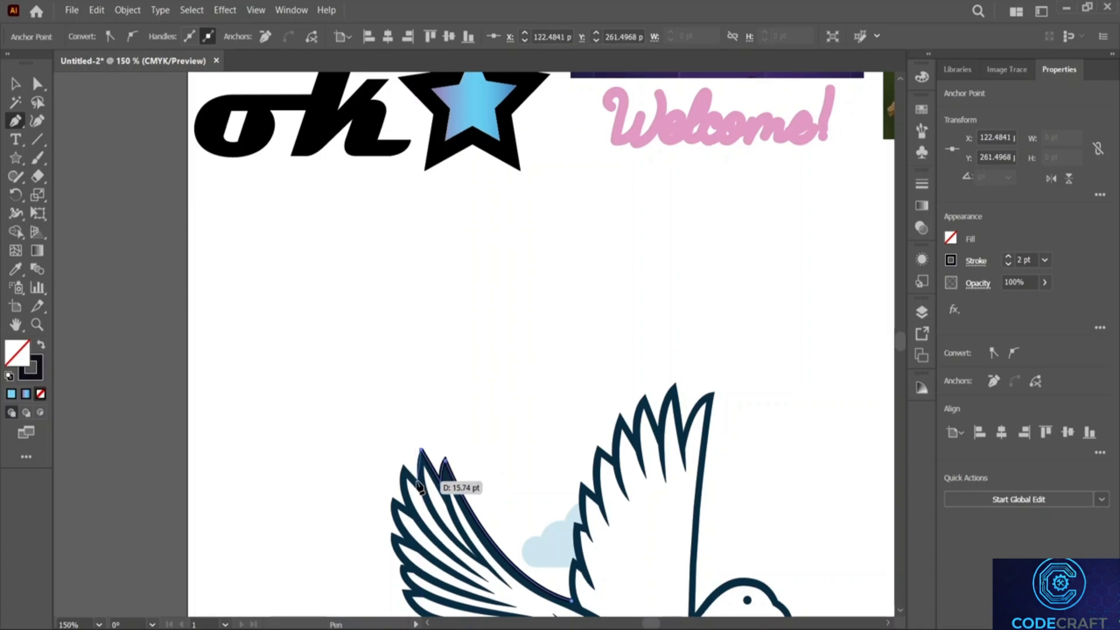
{"action": "left_click_drag", "start_coordinate": [417, 482], "coordinate": [420, 492]}
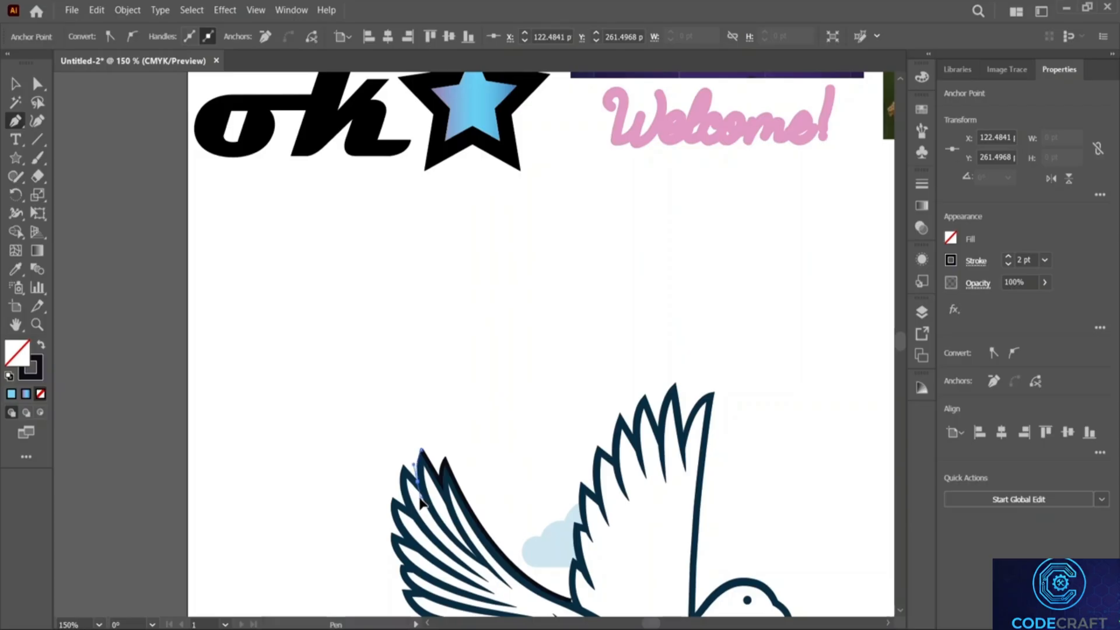
{"action": "left_click_drag", "start_coordinate": [417, 499], "coordinate": [418, 499]}
{"action": "left_click", "coordinate": [417, 482]}
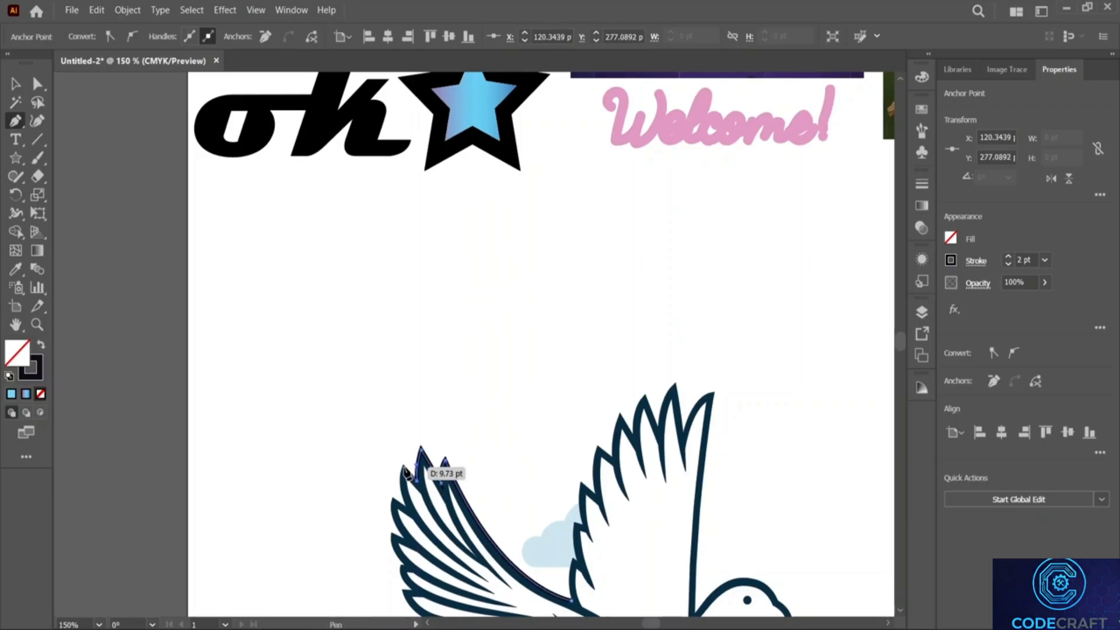
{"action": "left_click", "coordinate": [403, 465]}
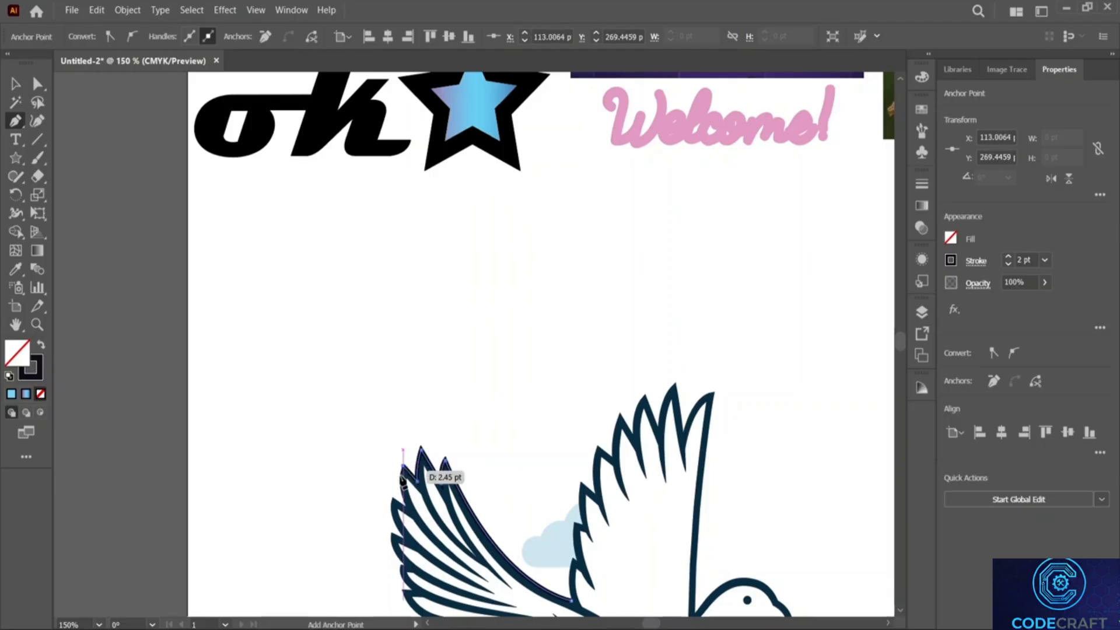
Curve the outline from the third feather's tip down to the notch above the fourth feather, ending in a corner.
{"action": "scroll", "coordinate": [407, 475], "scroll_direction": "down", "scroll_amount": 5}
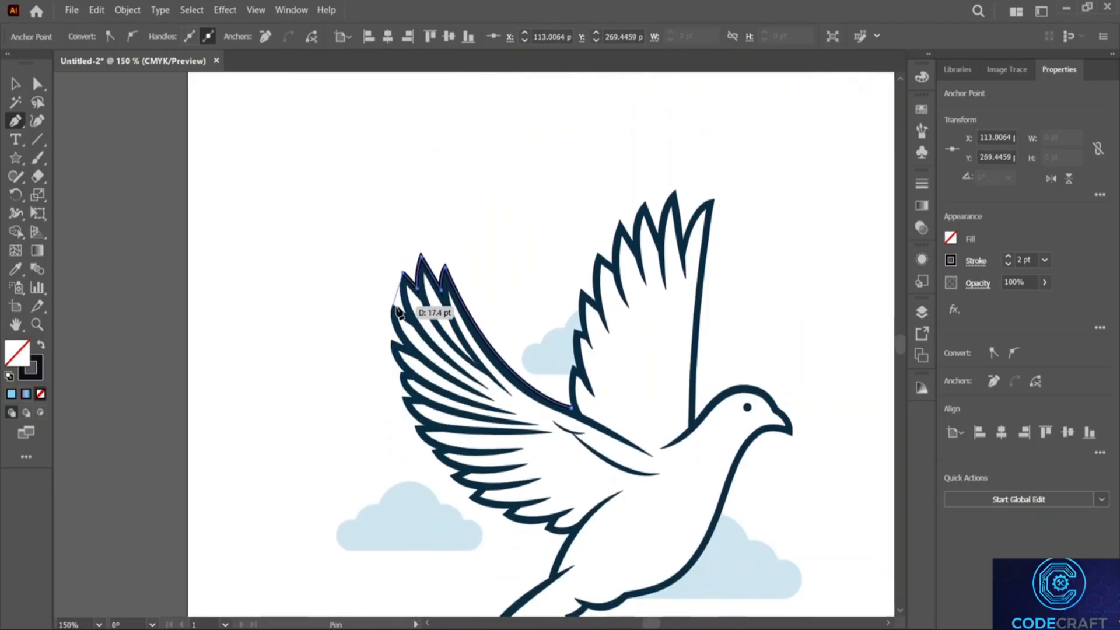
{"action": "left_click", "coordinate": [406, 317]}
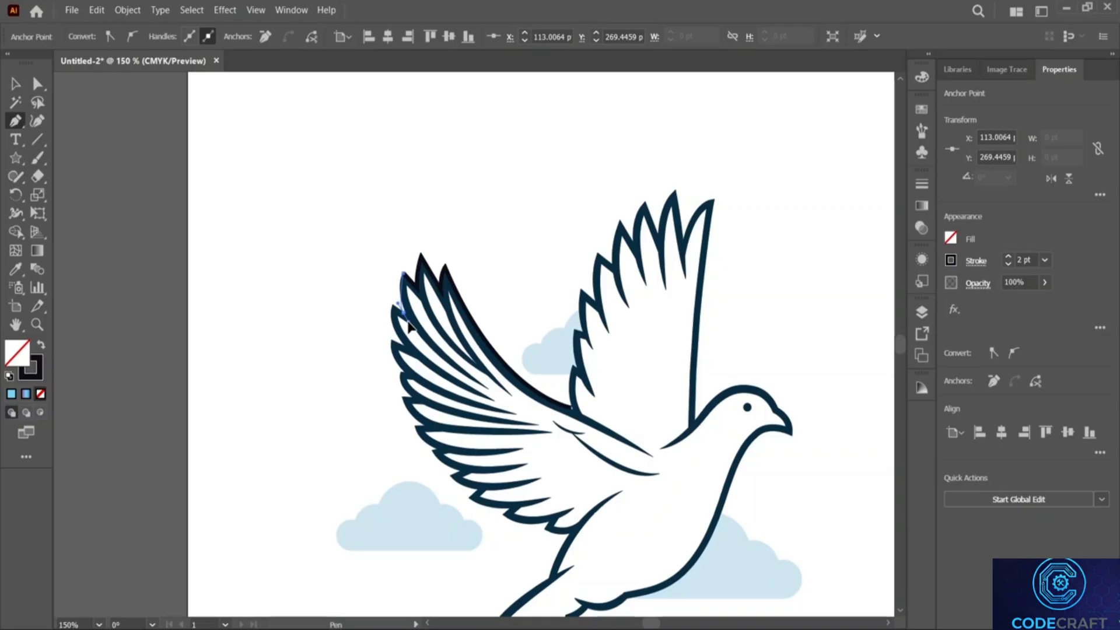
{"action": "key", "text": "ctrl"}
{"action": "left_click_drag", "start_coordinate": [407, 330], "coordinate": [406, 316]}
{"action": "key", "text": "ctrl"}
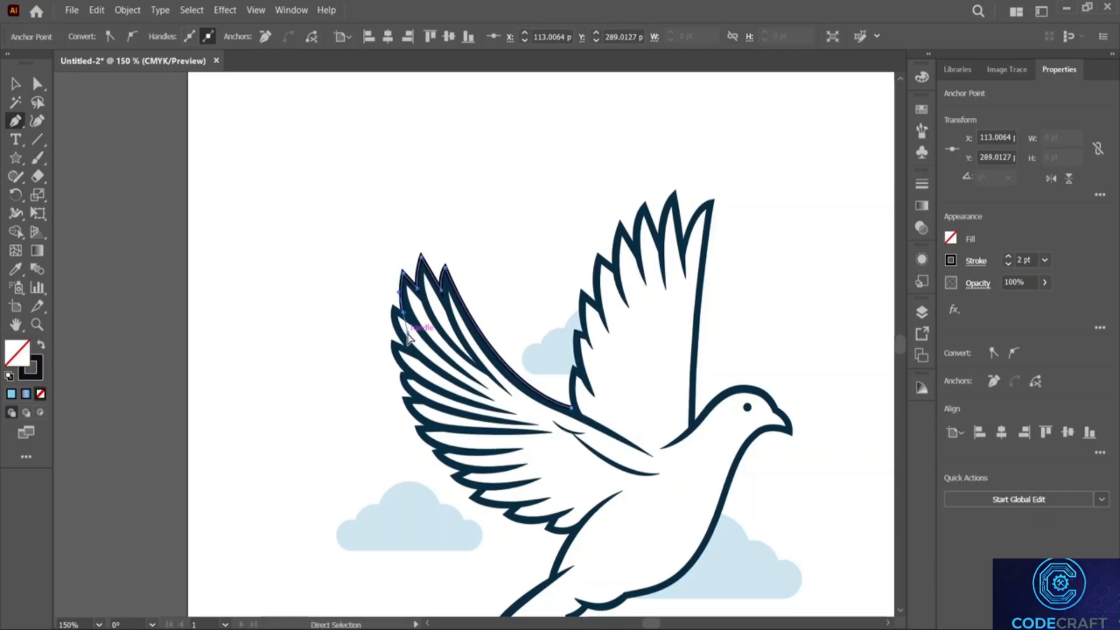
{"action": "left_click_drag", "start_coordinate": [407, 337], "coordinate": [407, 318]}
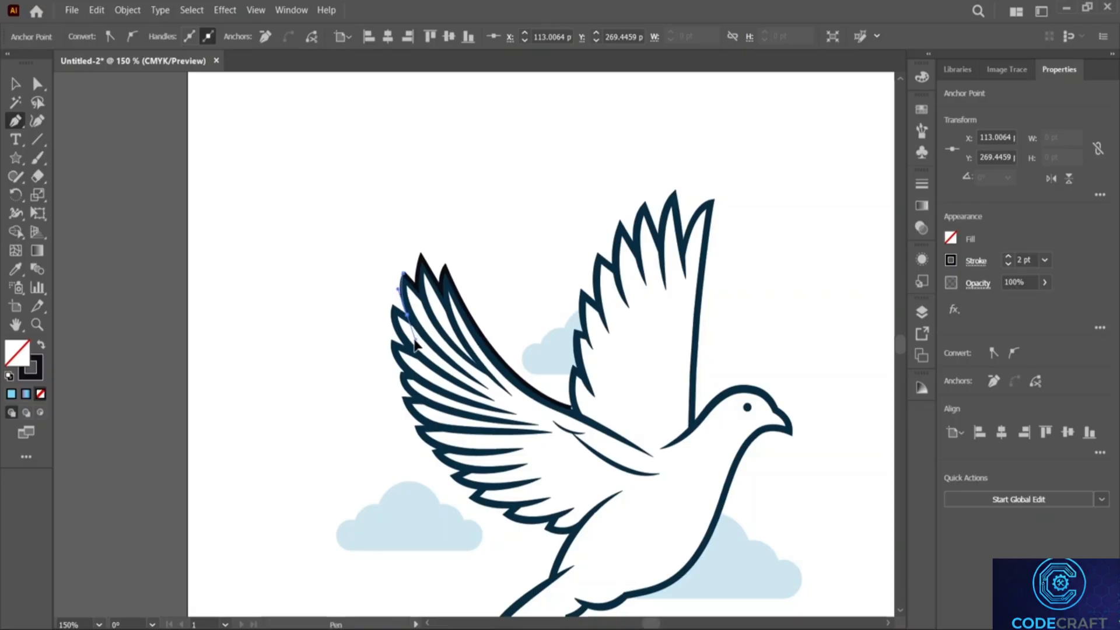
{"action": "left_click", "coordinate": [408, 319]}
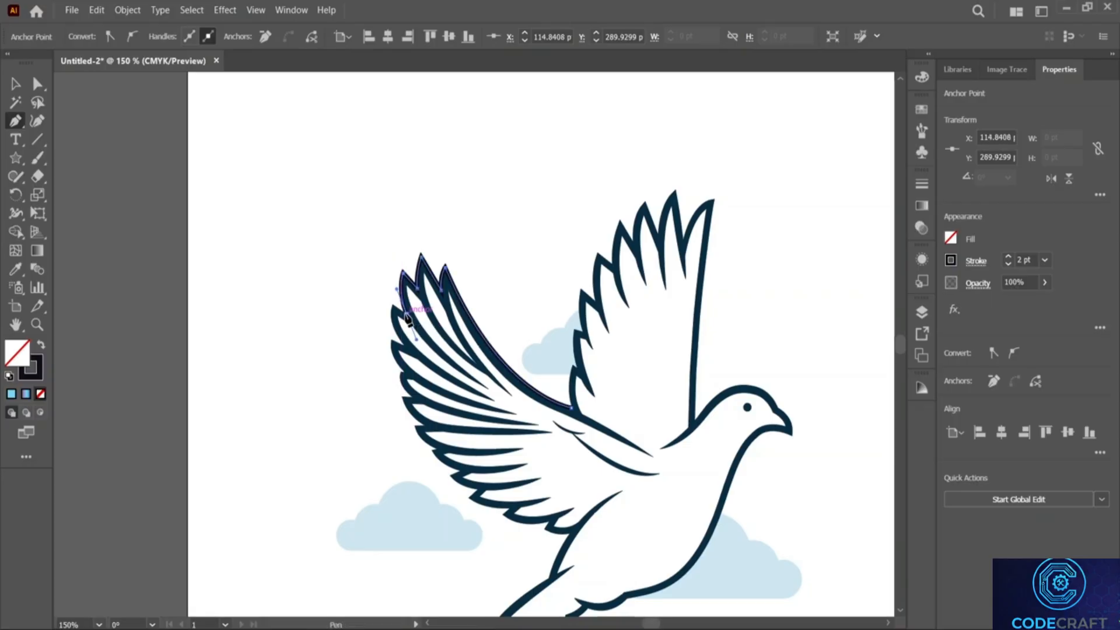
Trace the fourth and fifth feathers on the left wing's outer edge with curved sides and sharp corners at the notches.
{"action": "left_click", "coordinate": [392, 304]}
{"action": "left_click", "coordinate": [407, 350]}
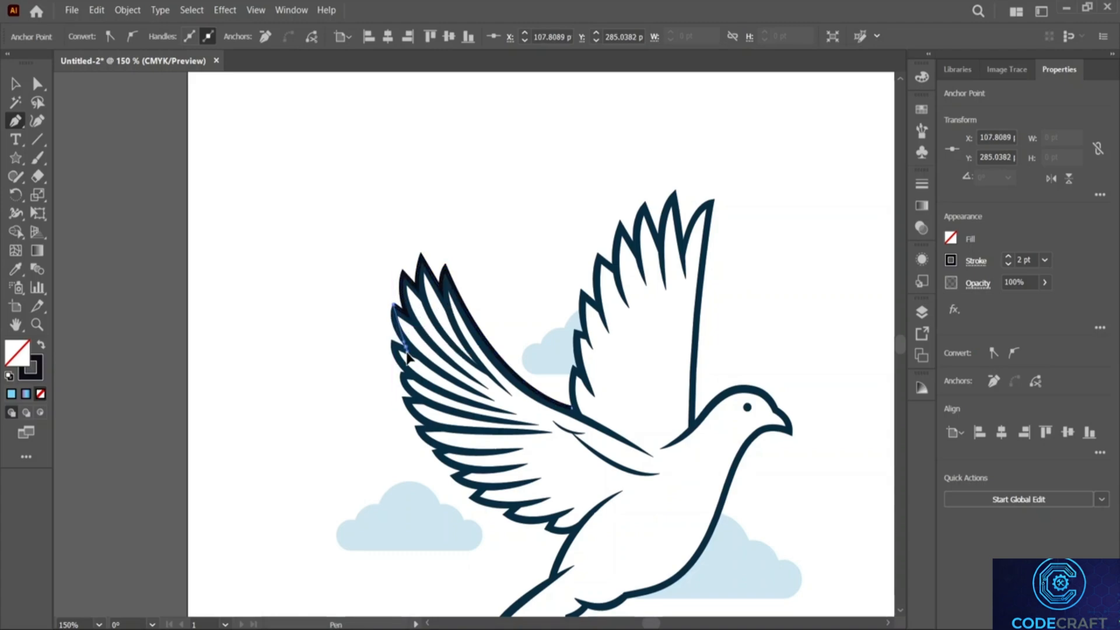
{"action": "left_click_drag", "start_coordinate": [424, 373], "coordinate": [426, 372]}
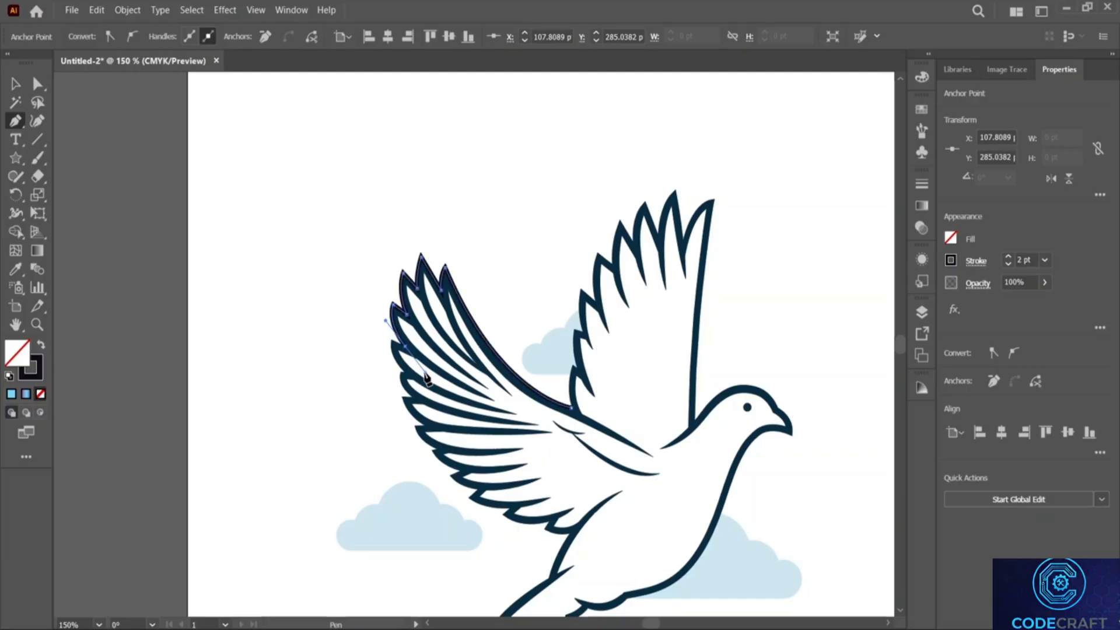
{"action": "left_click", "coordinate": [392, 340]}
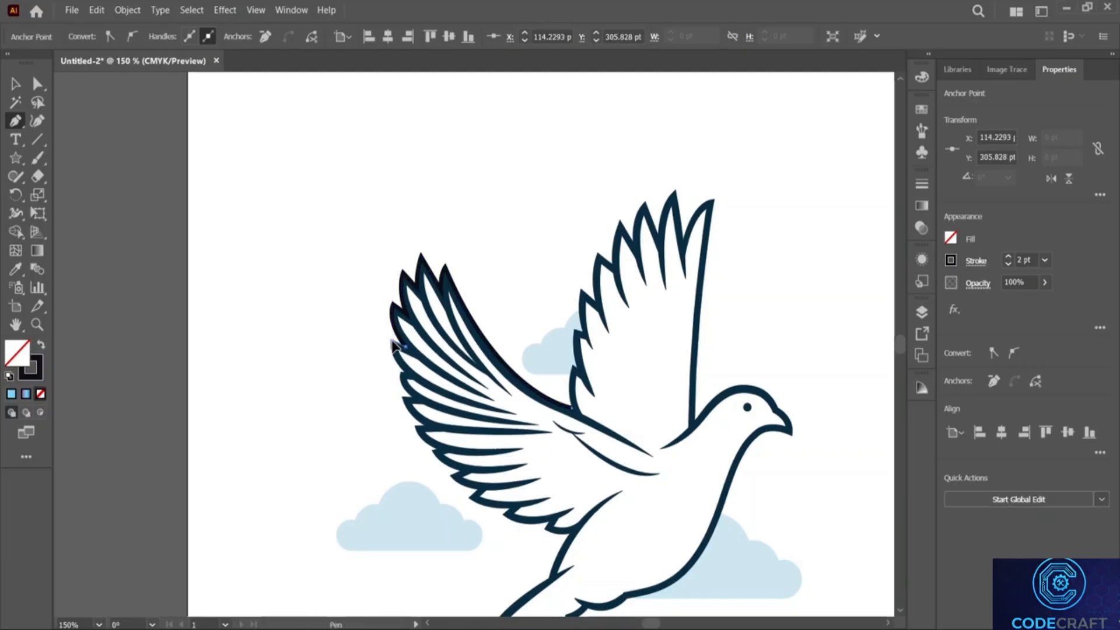
{"action": "left_click_drag", "start_coordinate": [402, 377], "coordinate": [416, 394]}
{"action": "left_click", "coordinate": [405, 373]}
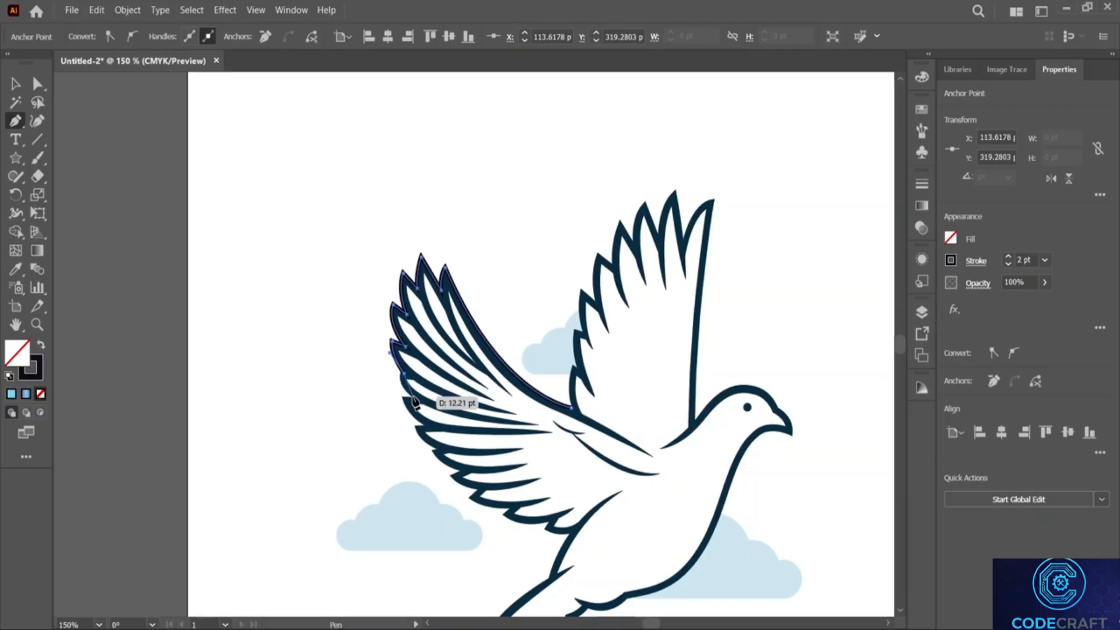
Extend the outline around the next three feathers along the left wing's outer edge.
{"action": "left_click", "coordinate": [414, 401]}
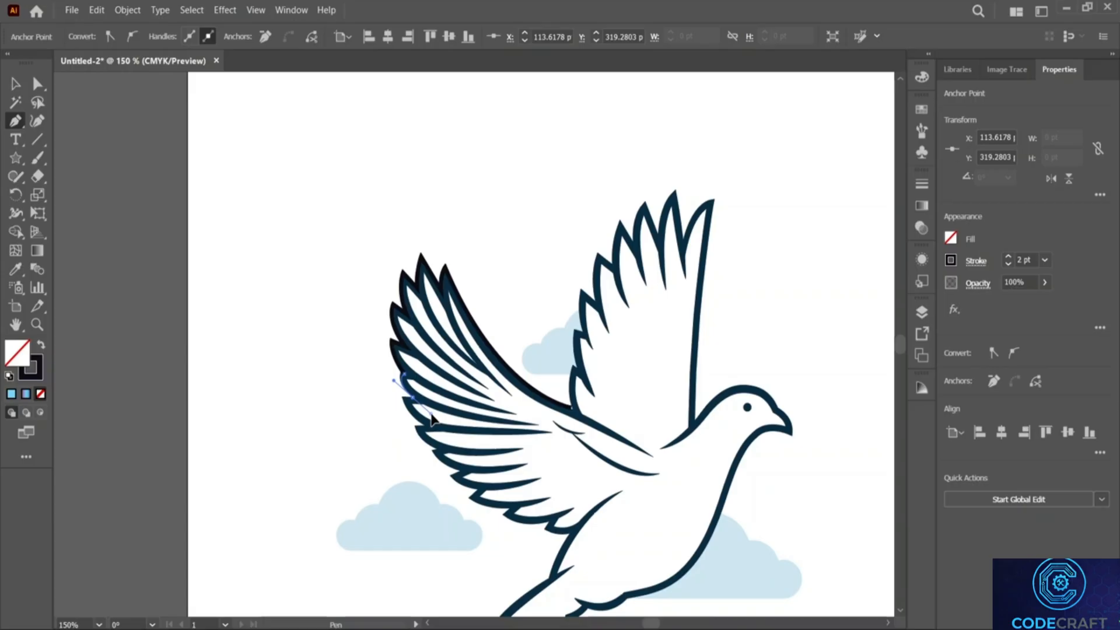
{"action": "mouse_move", "coordinate": [429, 418]}
{"action": "left_mouse_down"}
{"action": "mouse_move", "coordinate": [415, 402]}
{"action": "mouse_move", "coordinate": [434, 443]}
{"action": "mouse_move", "coordinate": [427, 433]}
{"action": "left_mouse_up"}
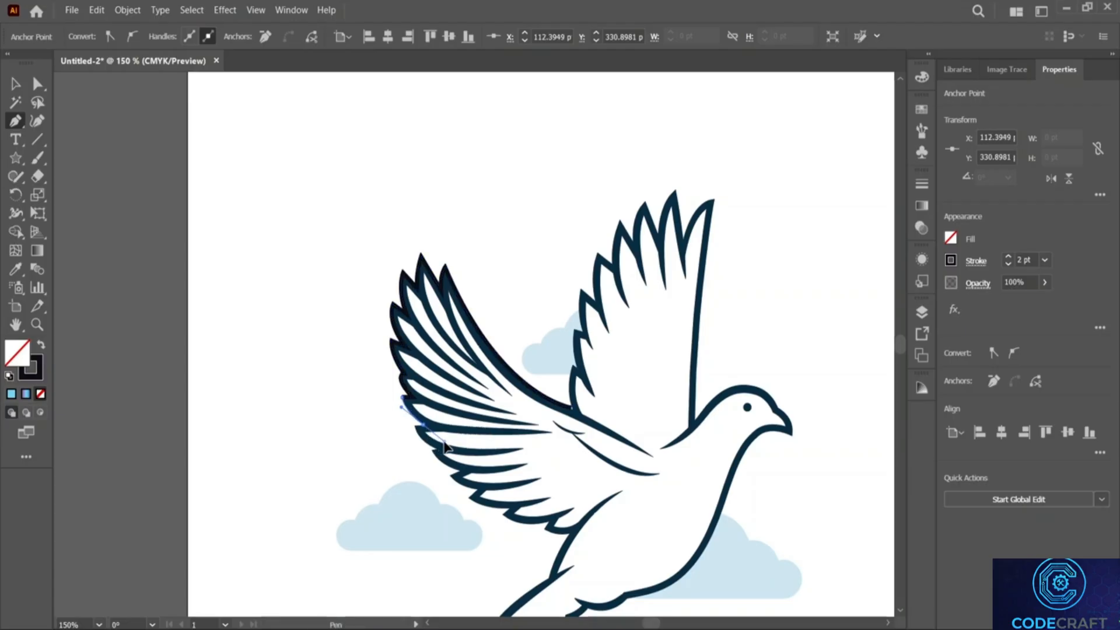
{"action": "left_click_drag", "start_coordinate": [424, 431], "coordinate": [432, 455]}
{"action": "key", "text": "ctrl"}
{"action": "left_click", "coordinate": [432, 451]}
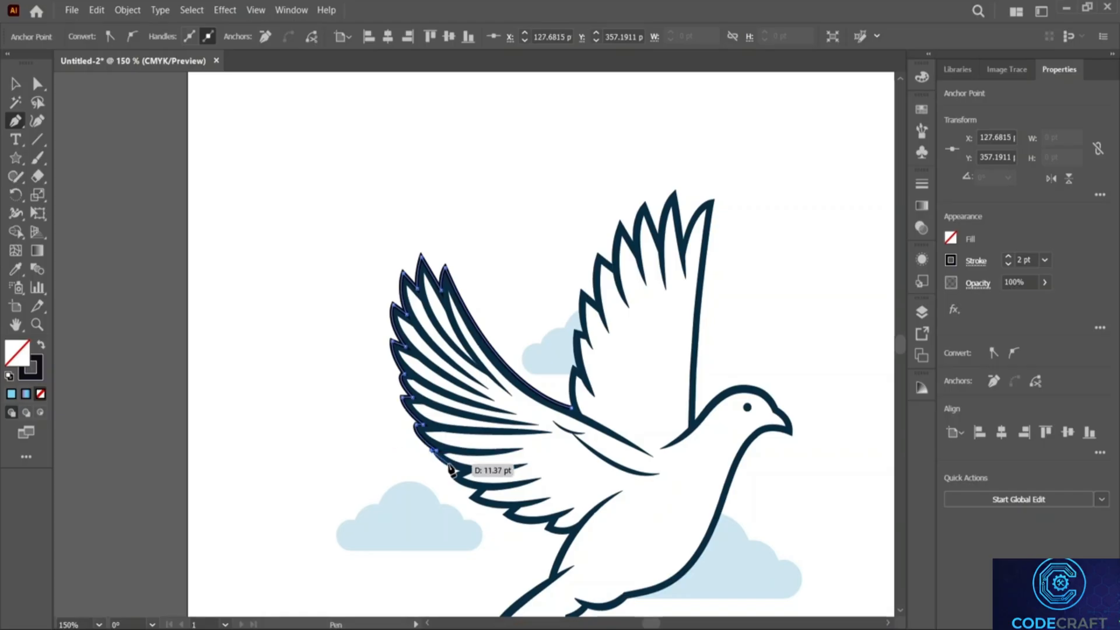
Trace the left wing's remaining lower feathers and the body's edge down to the base of the tail.
{"action": "left_click_drag", "start_coordinate": [461, 475], "coordinate": [585, 527]}
{"action": "left_click", "coordinate": [511, 508]}
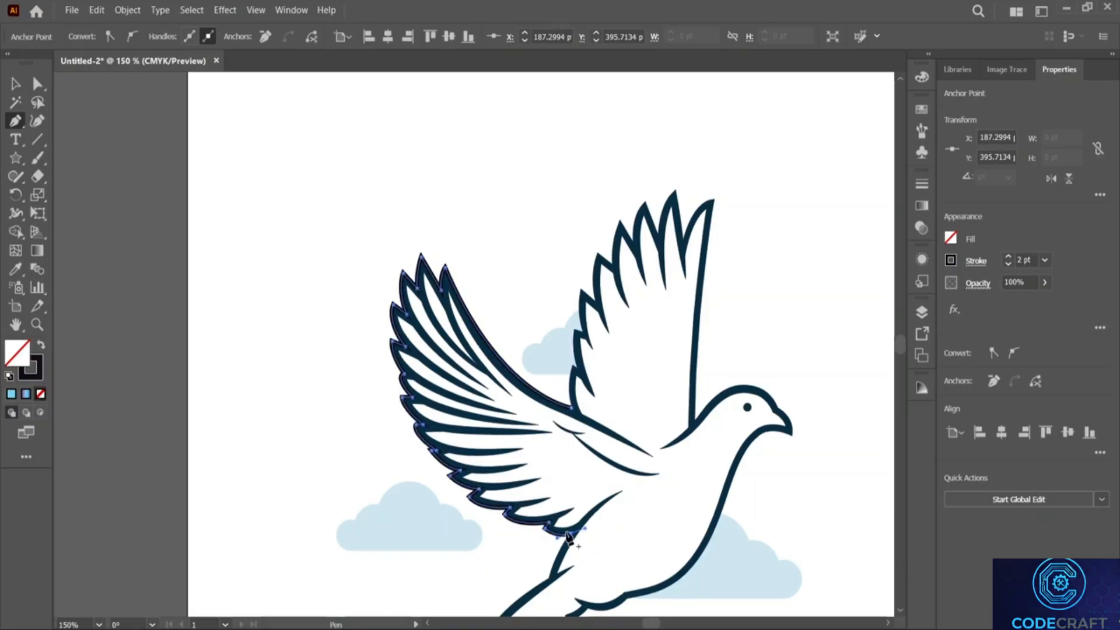
{"action": "scroll", "coordinate": [572, 530], "scroll_direction": "down", "scroll_amount": 2}
{"action": "scroll", "coordinate": [574, 507], "scroll_direction": "down", "scroll_amount": 5}
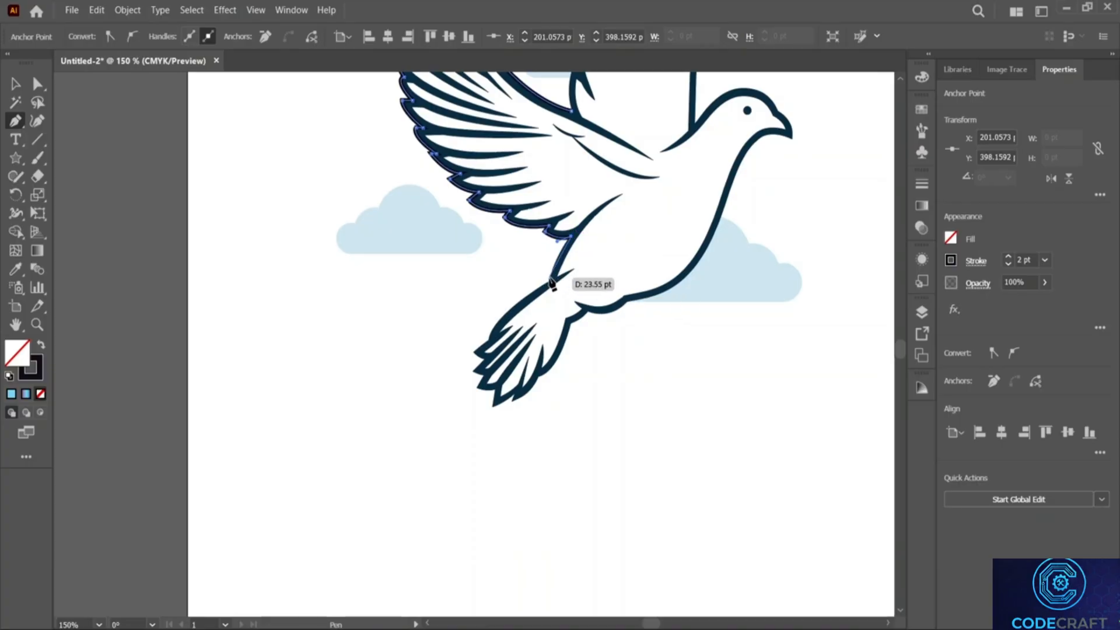
{"action": "left_click_drag", "start_coordinate": [550, 267], "coordinate": [549, 299]}
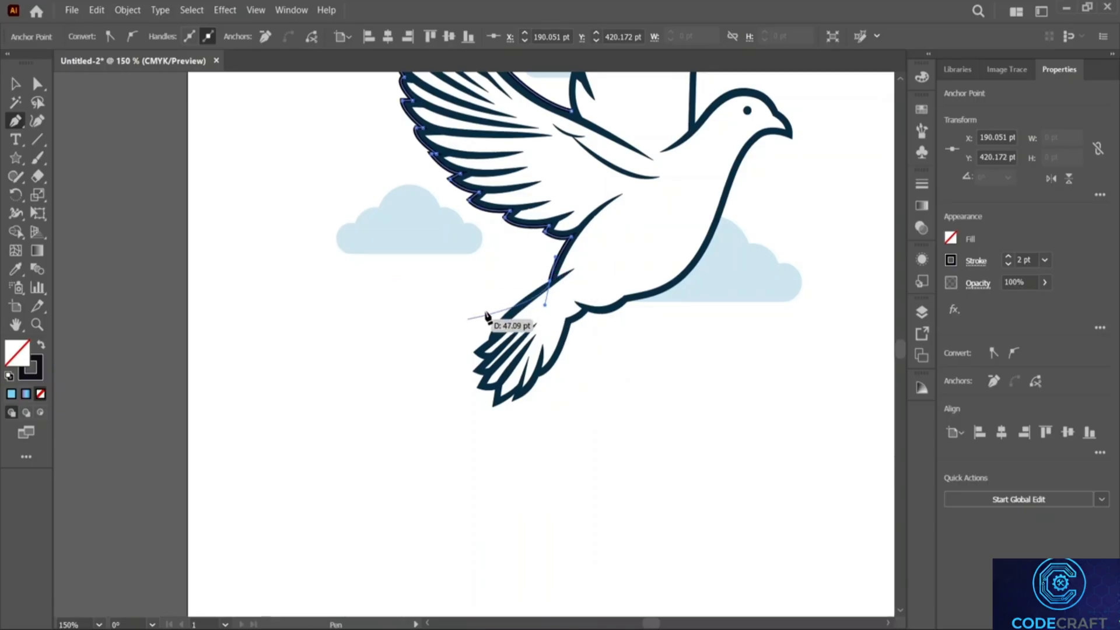
Trace the tail's upper edge as a curve from its base to the first tail feather, redoing the first curve attempt.
{"action": "left_click_drag", "start_coordinate": [490, 345], "coordinate": [465, 385]}
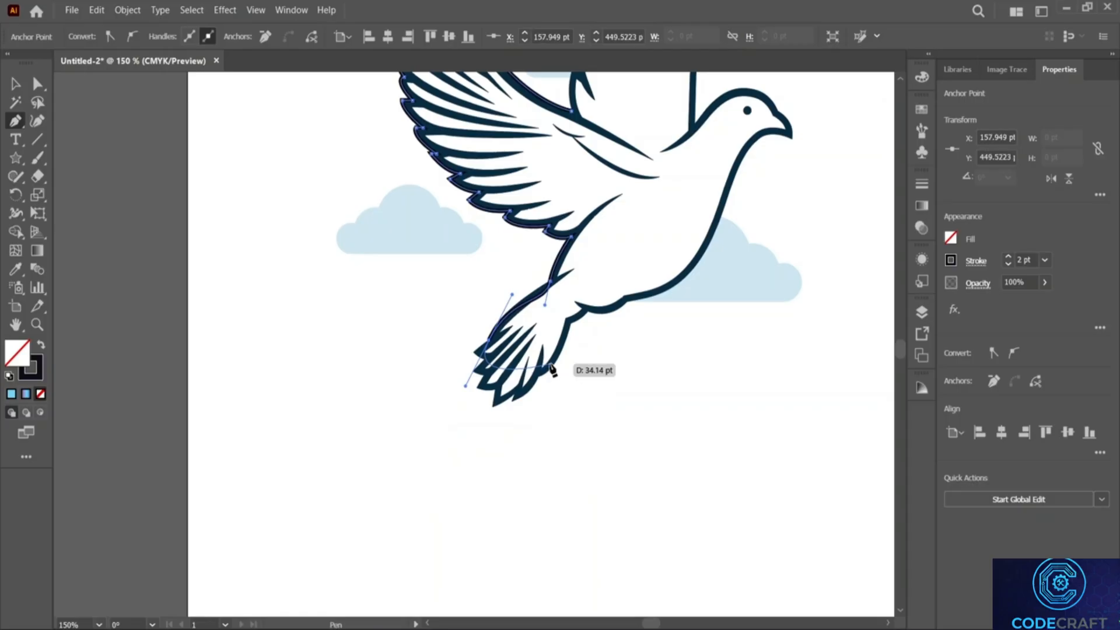
{"action": "key", "text": "ctrl+z"}
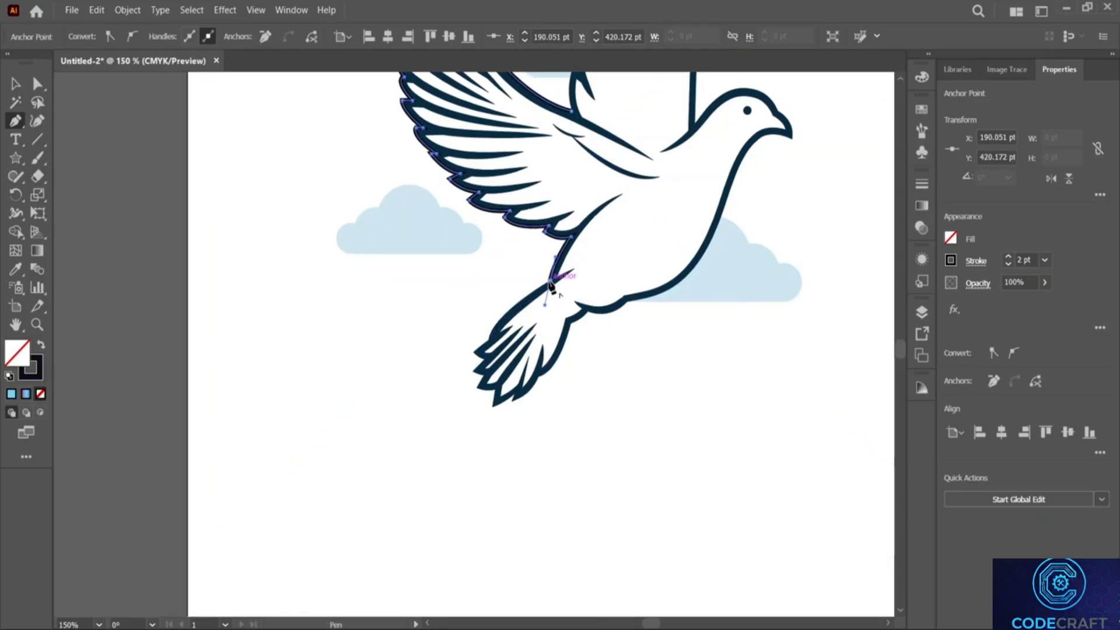
{"action": "mouse_move", "coordinate": [492, 343]}
{"action": "left_mouse_down"}
{"action": "mouse_move", "coordinate": [470, 385]}
{"action": "mouse_move", "coordinate": [490, 362]}
{"action": "left_mouse_up"}
{"action": "left_click", "coordinate": [490, 338]}
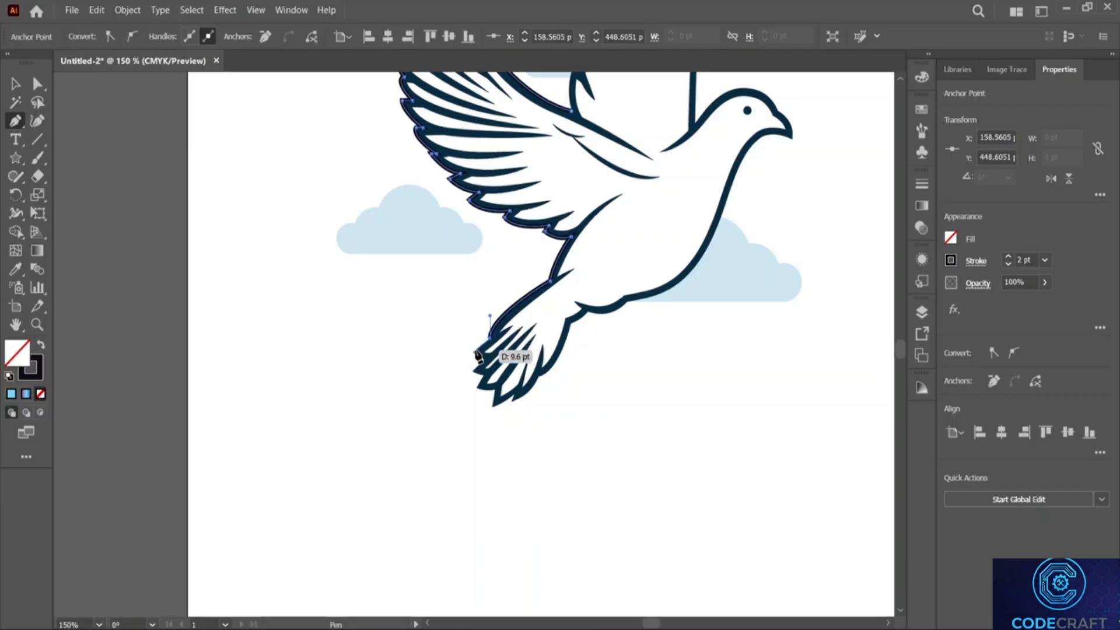
Trace the first three tail feather tips and the notches following them along the tail's outer end.
{"action": "left_click", "coordinate": [475, 352]}
{"action": "left_click_drag", "start_coordinate": [483, 359], "coordinate": [496, 380]}
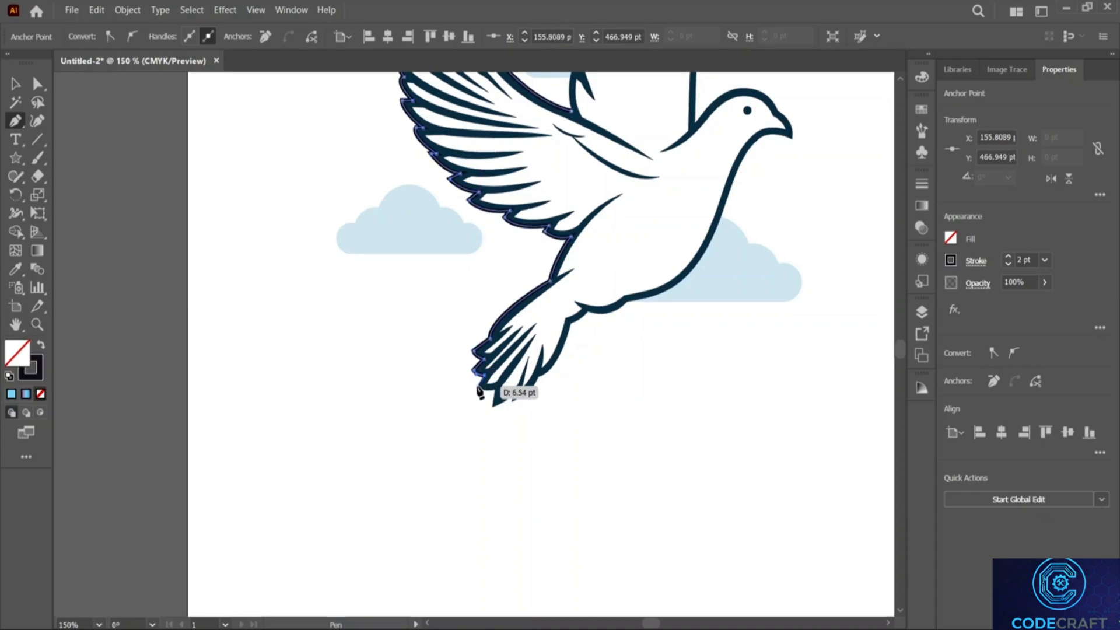
{"action": "left_click_drag", "start_coordinate": [490, 388], "coordinate": [503, 389]}
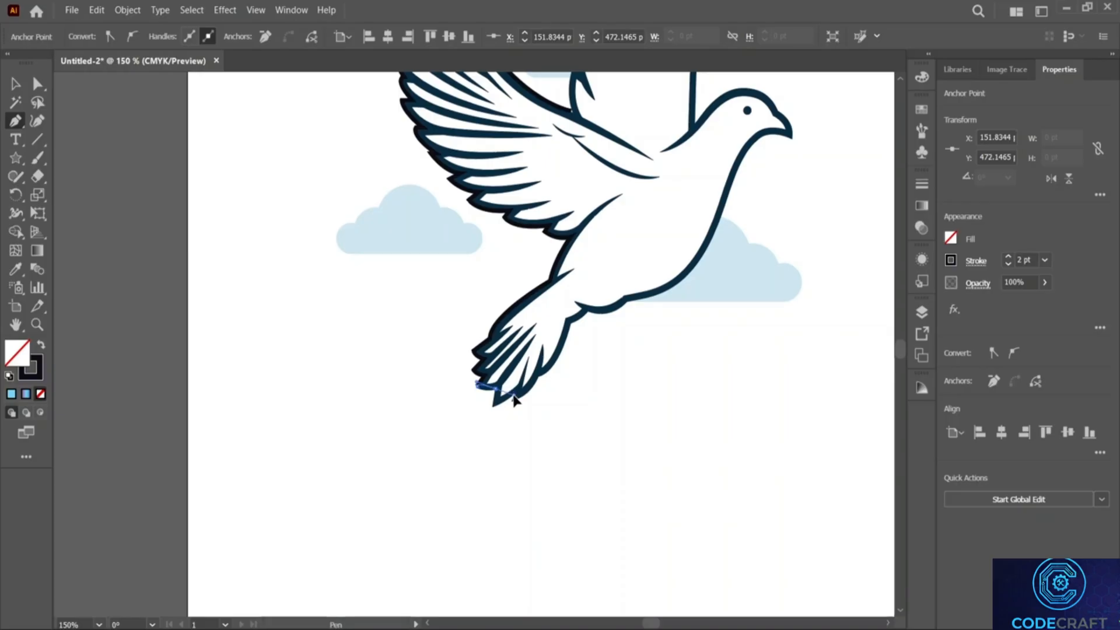
{"action": "left_click_drag", "start_coordinate": [516, 392], "coordinate": [517, 392]}
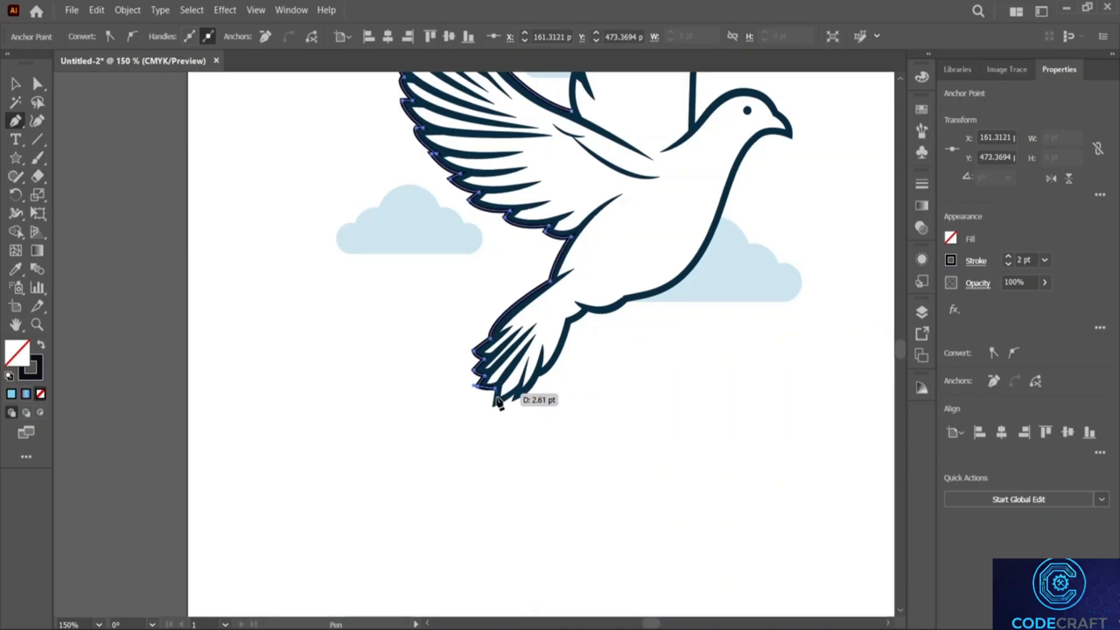
Trace the remaining tail feather tips and the notches between them along the tail's lower end.
{"action": "left_click", "coordinate": [493, 404]}
{"action": "left_click_drag", "start_coordinate": [492, 405], "coordinate": [548, 372]}
{"action": "left_click", "coordinate": [513, 395]}
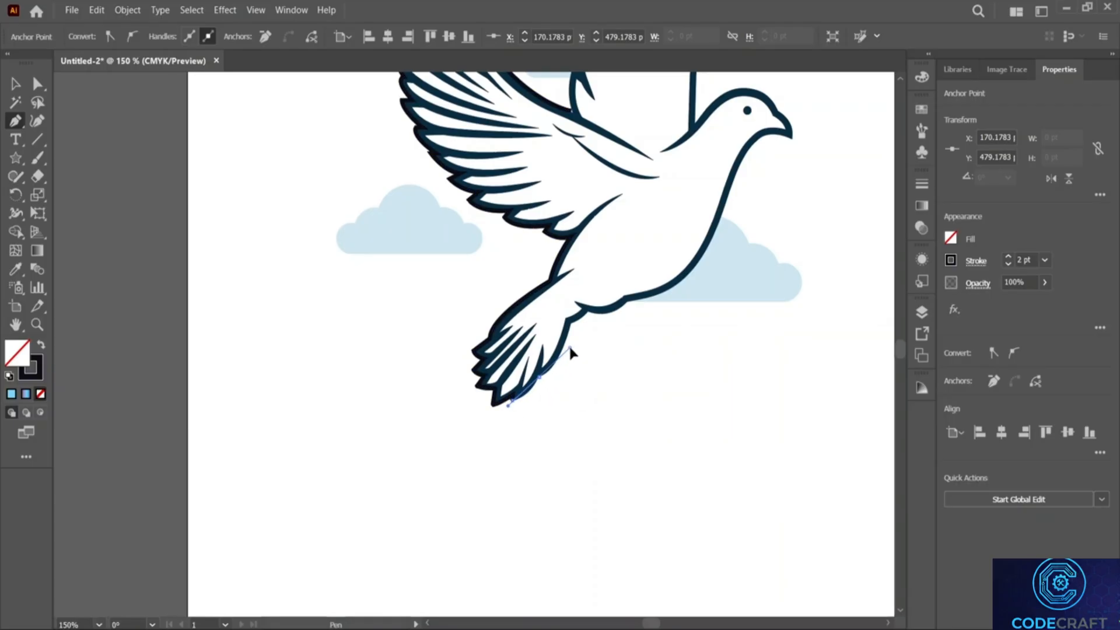
{"action": "left_click_drag", "start_coordinate": [551, 355], "coordinate": [550, 354]}
{"action": "left_click", "coordinate": [540, 377]}
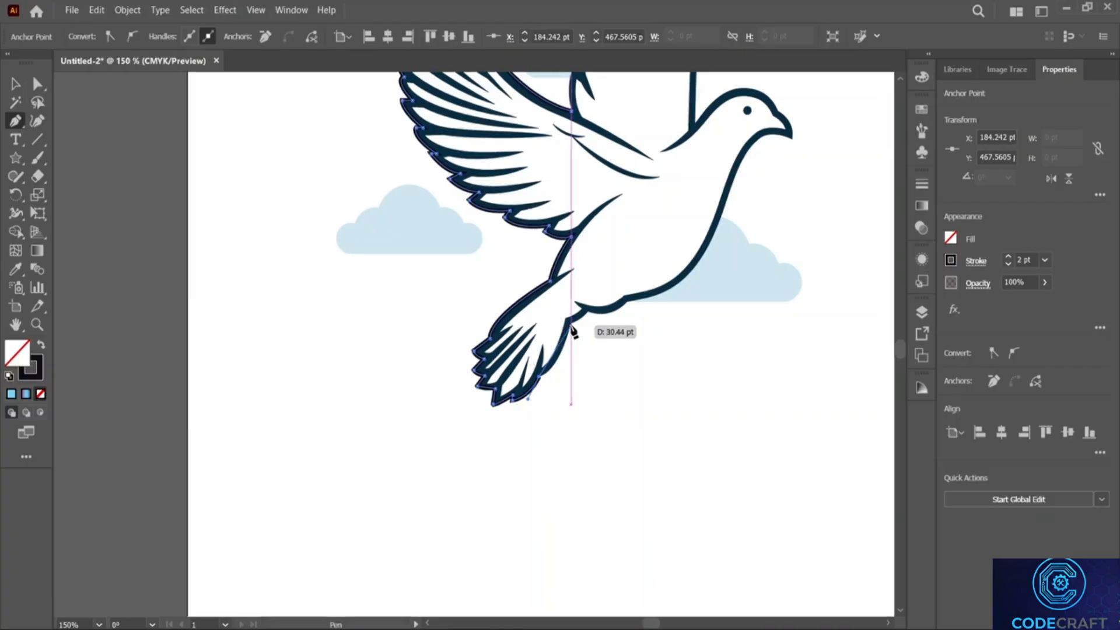
Trace the tail's underside up to its base and continue along the small curve under the rear body.
{"action": "left_click_drag", "start_coordinate": [572, 327], "coordinate": [652, 287]}
{"action": "left_click", "coordinate": [571, 323]}
{"action": "left_click", "coordinate": [588, 312]}
{"action": "left_click", "coordinate": [627, 302]}
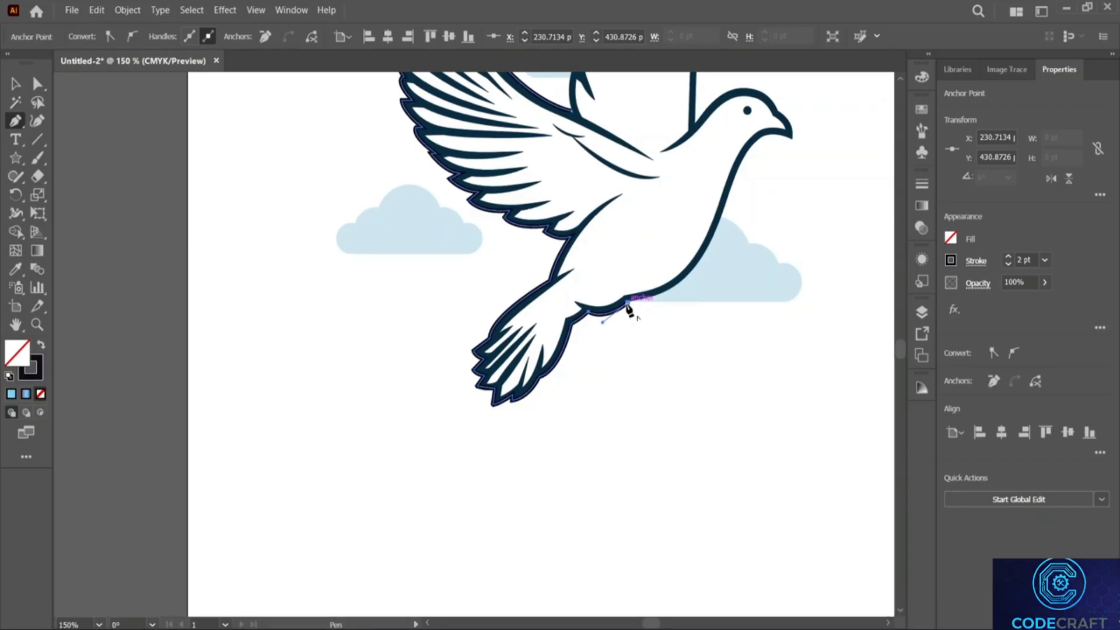
Trace the dove's belly, breast and throat as smooth curves up to the tip of the beak.
{"action": "scroll", "coordinate": [724, 242], "scroll_direction": "up", "scroll_amount": 2}
{"action": "scroll", "coordinate": [724, 242], "scroll_direction": "up", "scroll_amount": 3}
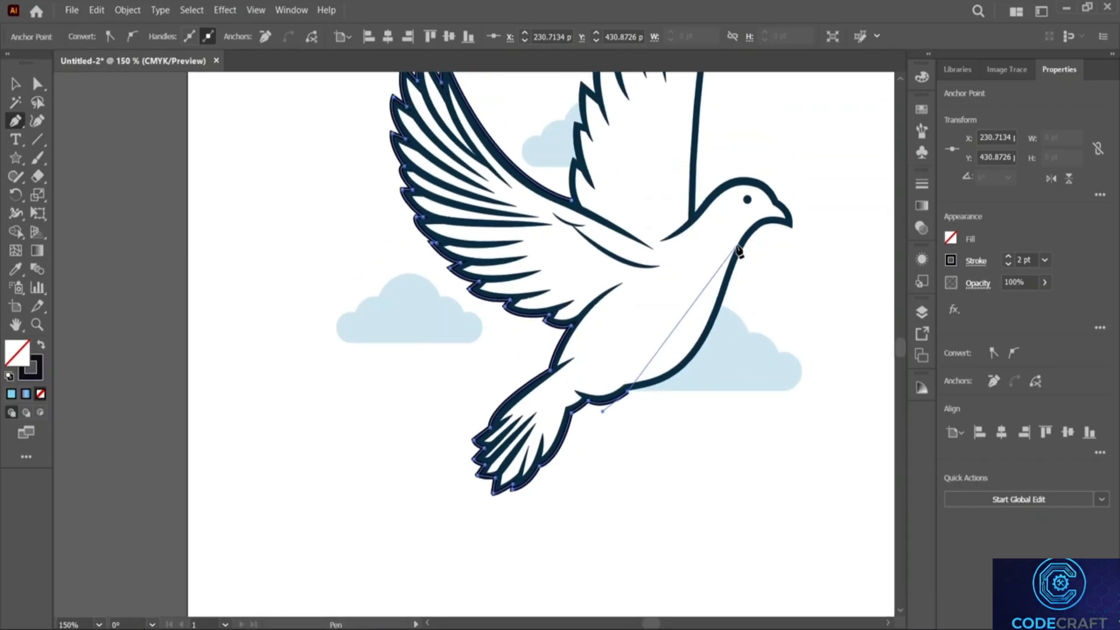
{"action": "left_click_drag", "start_coordinate": [723, 313], "coordinate": [736, 216]}
{"action": "left_click", "coordinate": [722, 309]}
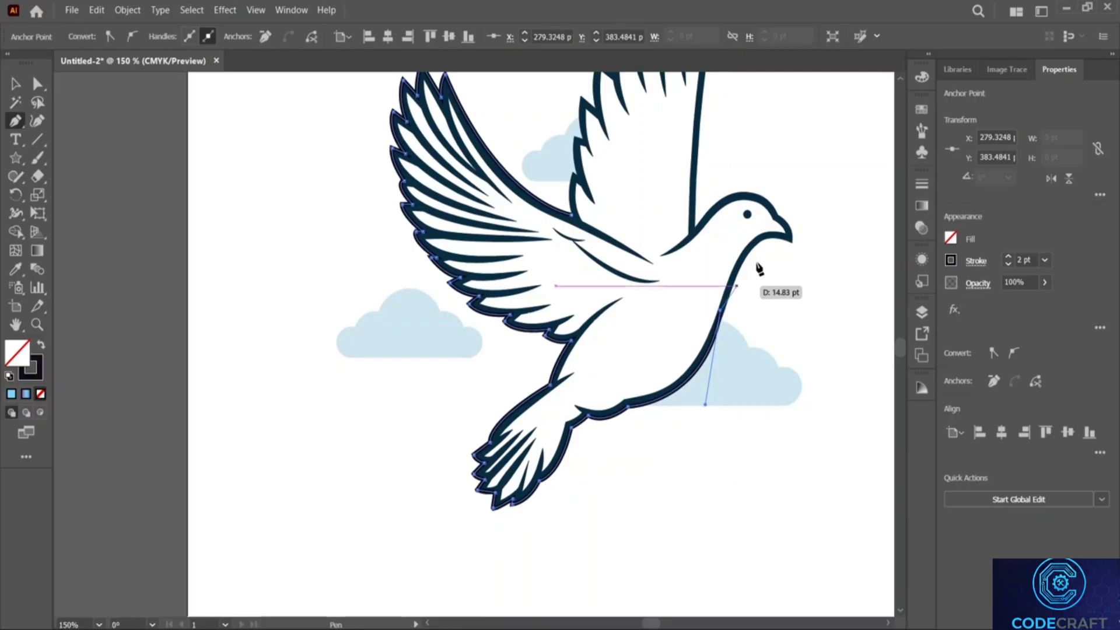
{"action": "left_click_drag", "start_coordinate": [794, 247], "coordinate": [835, 274]}
{"action": "left_click", "coordinate": [791, 242]}
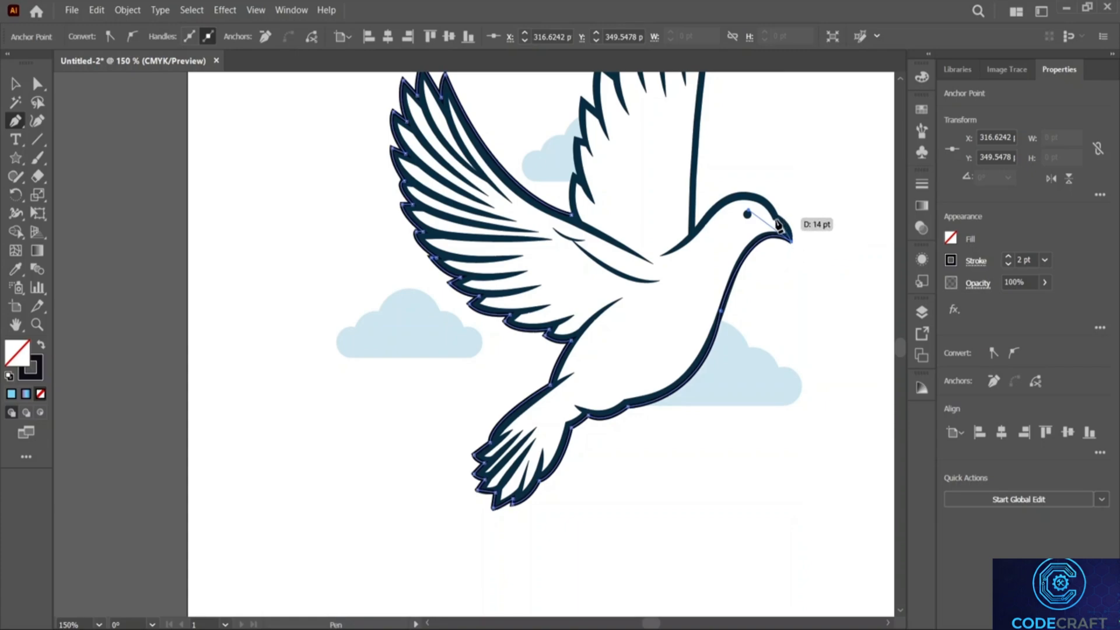
Trace the top of the beak and the curve over the head down to the base of the right wing.
{"action": "mouse_move", "coordinate": [778, 220]}
{"action": "left_mouse_down"}
{"action": "mouse_move", "coordinate": [759, 226]}
{"action": "mouse_move", "coordinate": [759, 208]}
{"action": "left_mouse_up"}
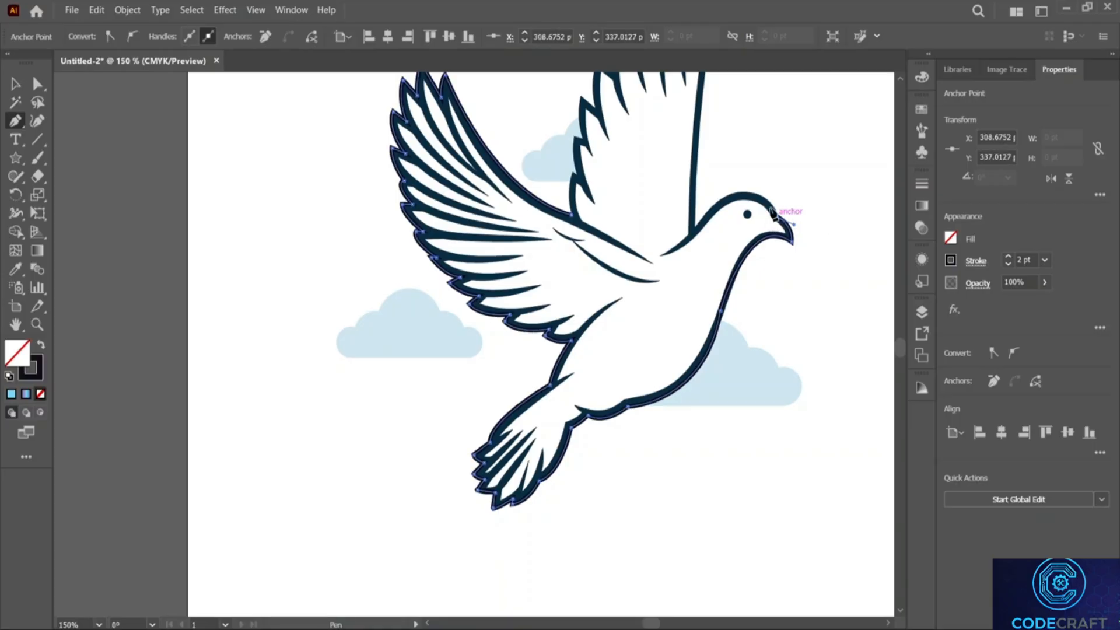
{"action": "left_click_drag", "start_coordinate": [708, 219], "coordinate": [661, 272]}
{"action": "left_click_drag", "start_coordinate": [667, 264], "coordinate": [667, 265]}
{"action": "left_click", "coordinate": [707, 216]}
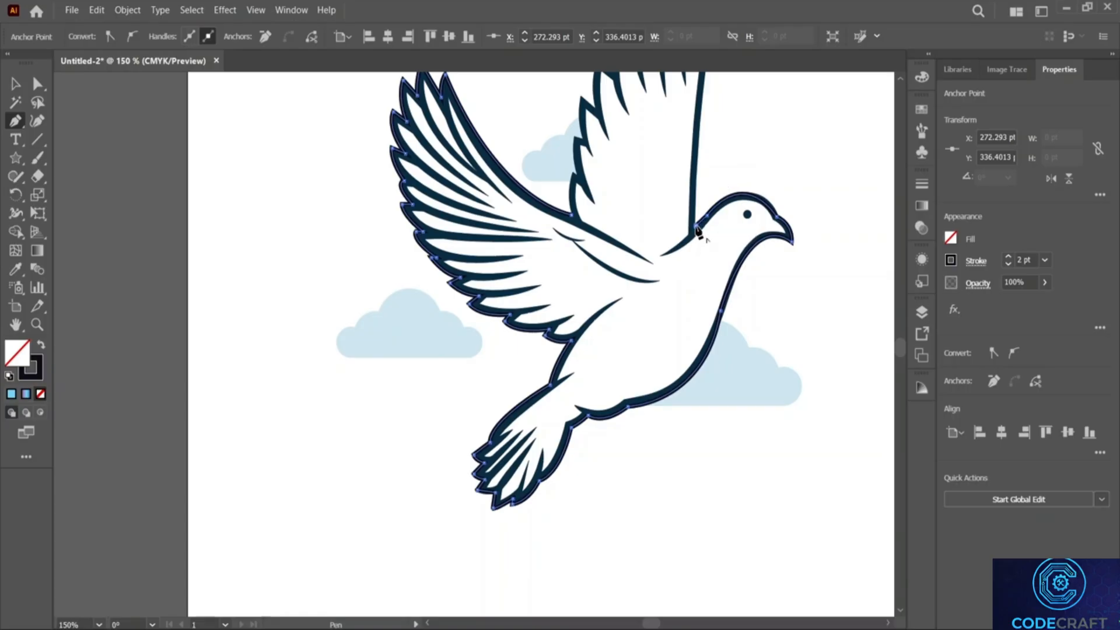
Trace the right wing's long front edge as one slightly curved segment from the neck to the first feather tip.
{"action": "scroll", "coordinate": [700, 231], "scroll_direction": "up", "scroll_amount": 5}
{"action": "scroll", "coordinate": [711, 233], "scroll_direction": "up", "scroll_amount": 1}
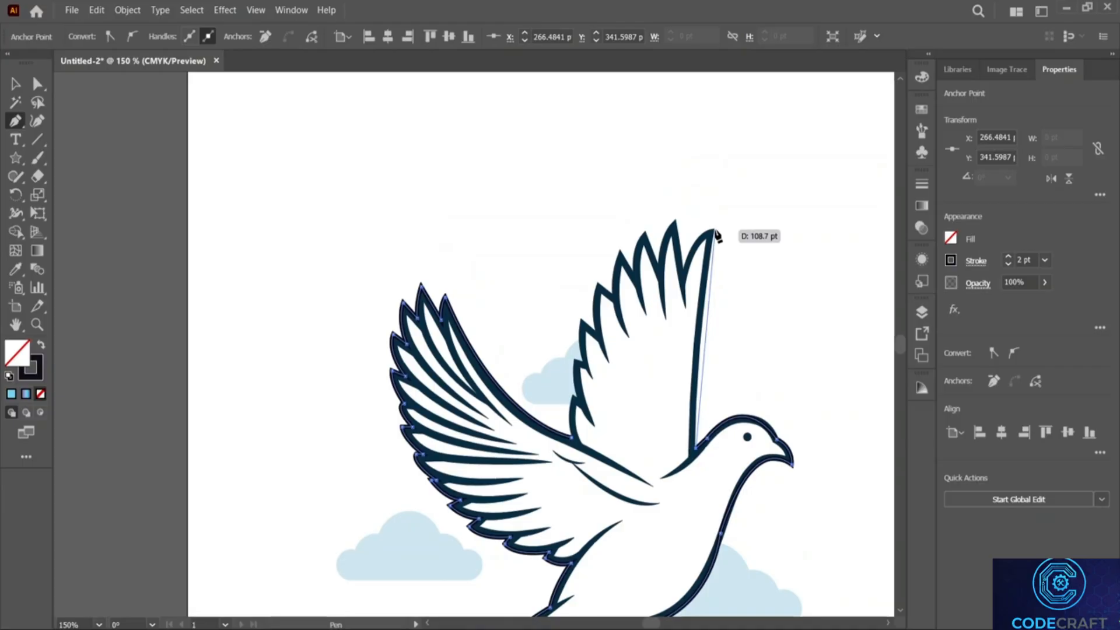
{"action": "left_click", "coordinate": [715, 231]}
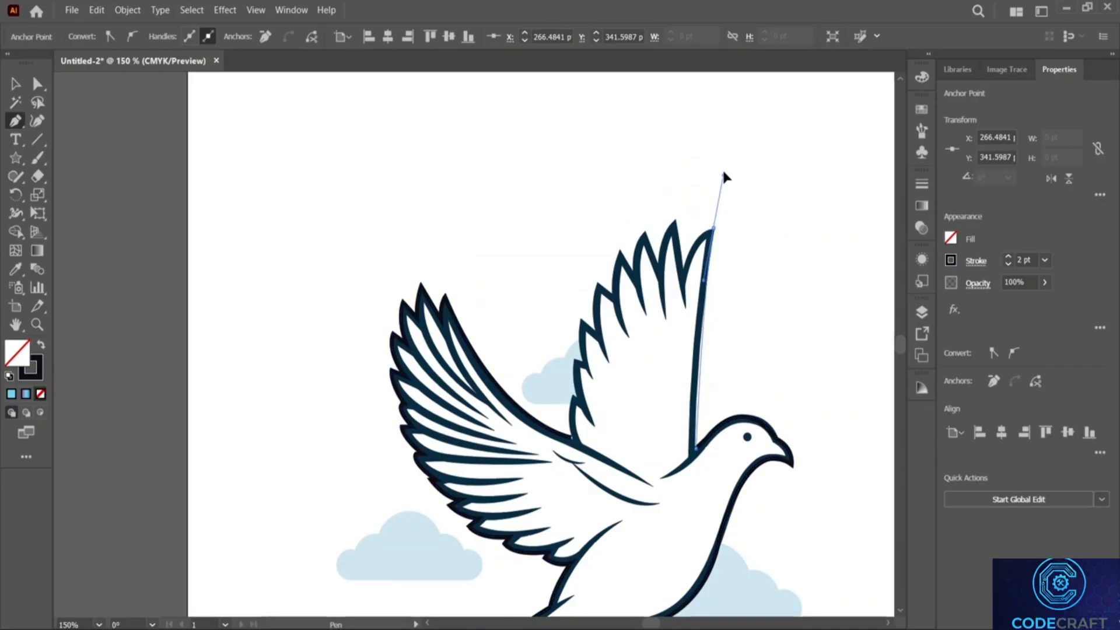
{"action": "left_click_drag", "start_coordinate": [729, 134], "coordinate": [733, 128]}
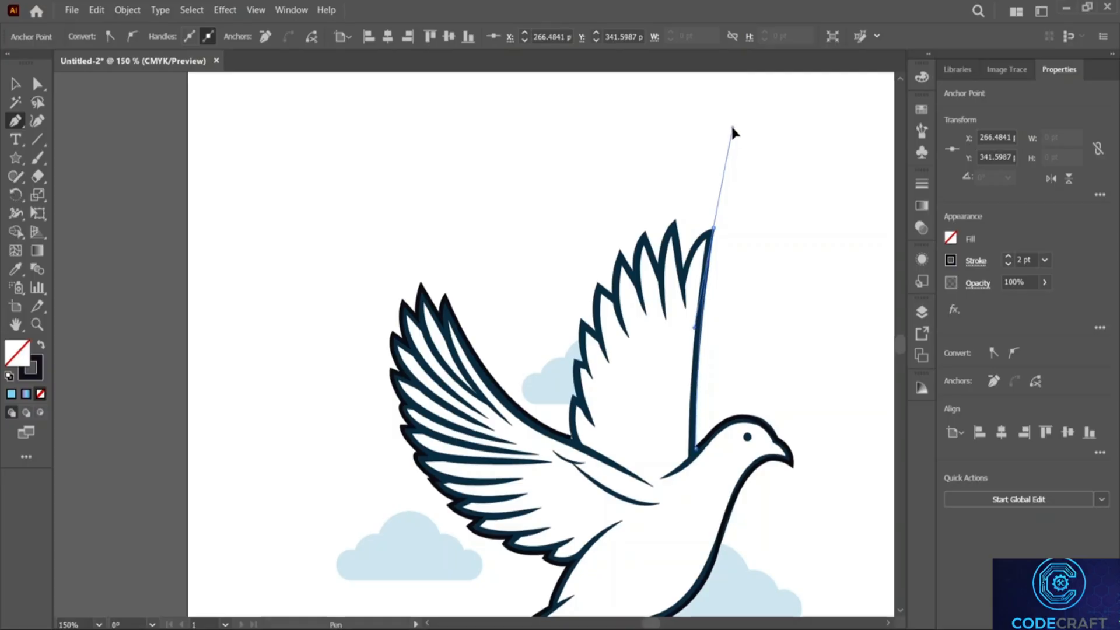
{"action": "left_click", "coordinate": [716, 232]}
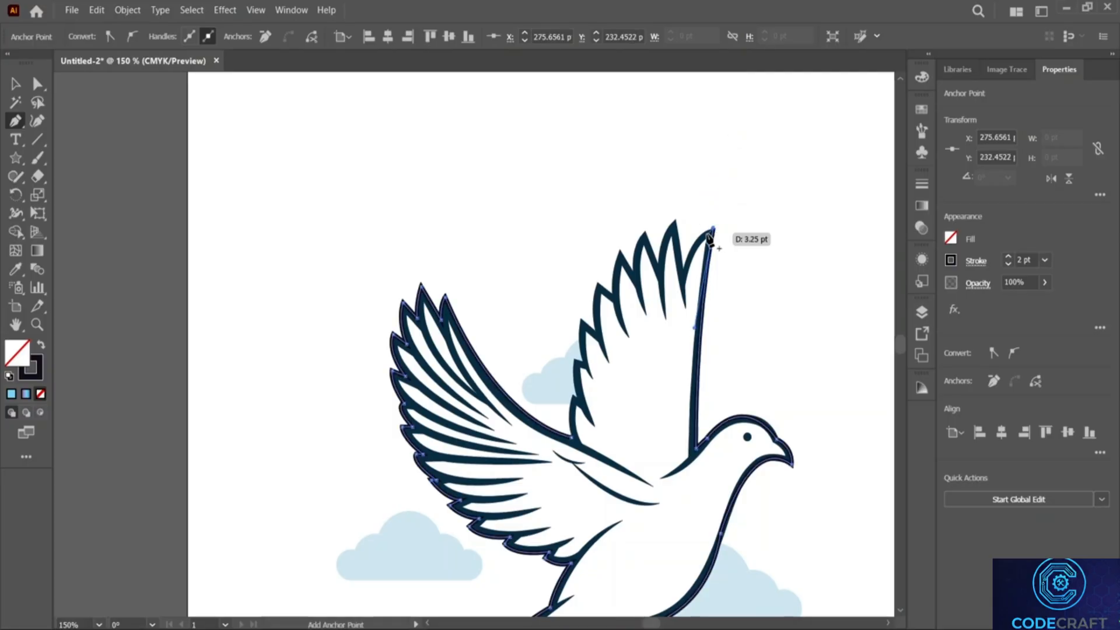
Trace the right wing's first two notches and the second and third feather tips.
{"action": "left_click_drag", "start_coordinate": [685, 270], "coordinate": [678, 303]}
{"action": "left_click", "coordinate": [685, 268]}
{"action": "left_click", "coordinate": [675, 219]}
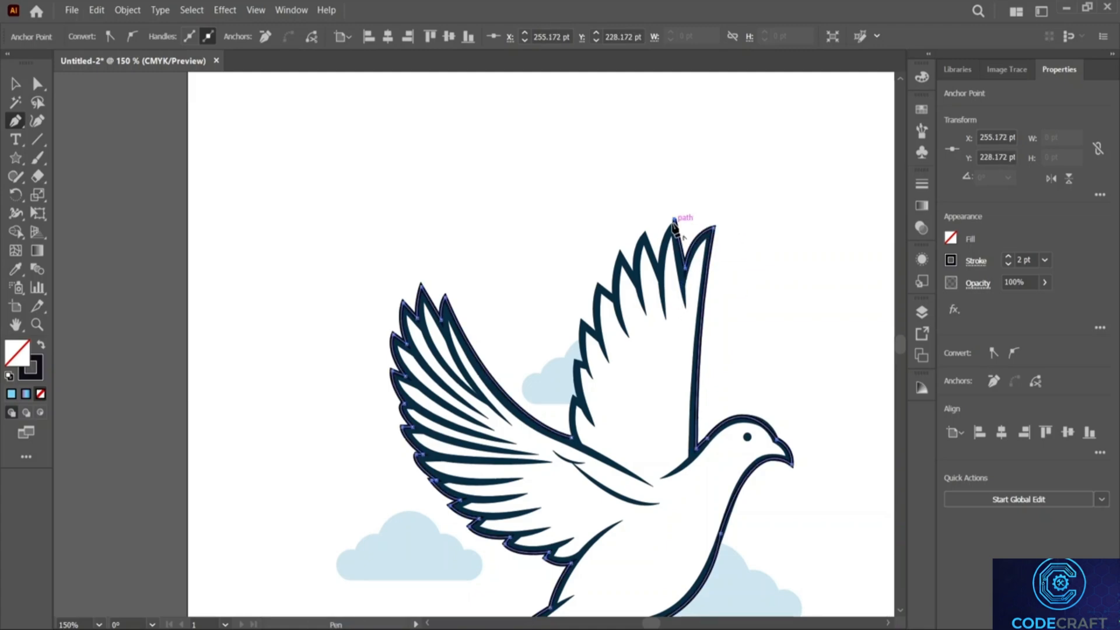
{"action": "left_click_drag", "start_coordinate": [661, 267], "coordinate": [661, 290]}
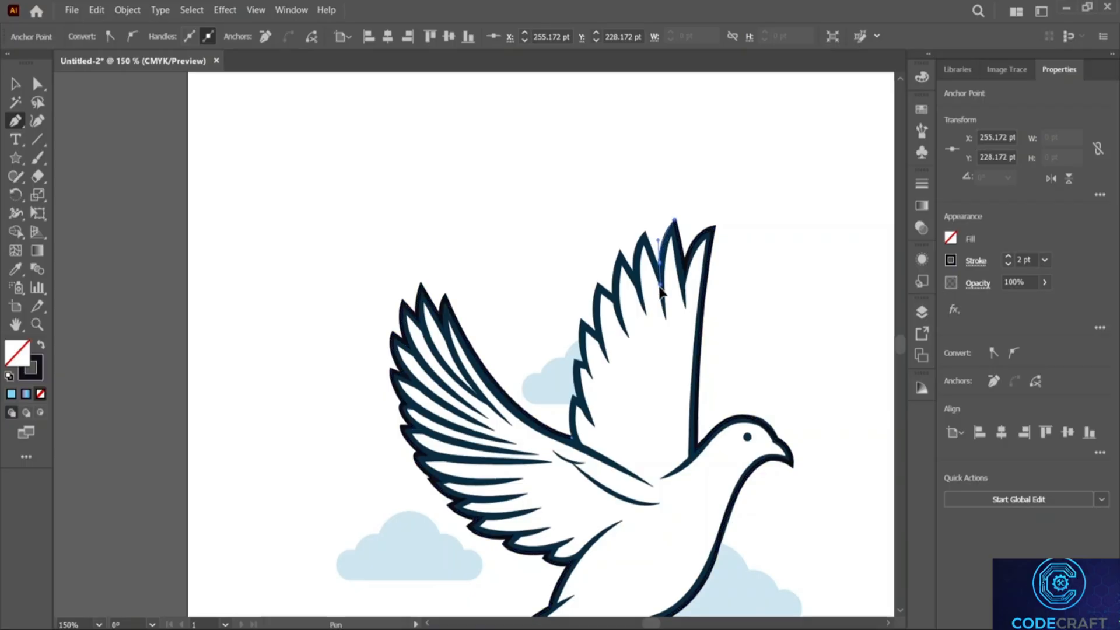
{"action": "left_click", "coordinate": [659, 263]}
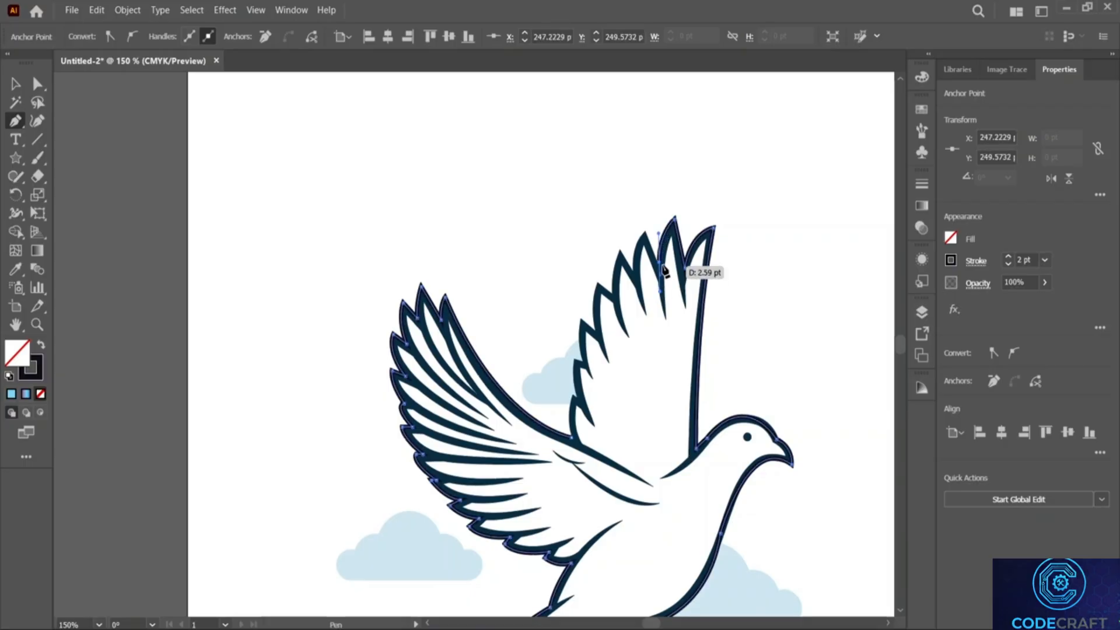
{"action": "left_click", "coordinate": [645, 233]}
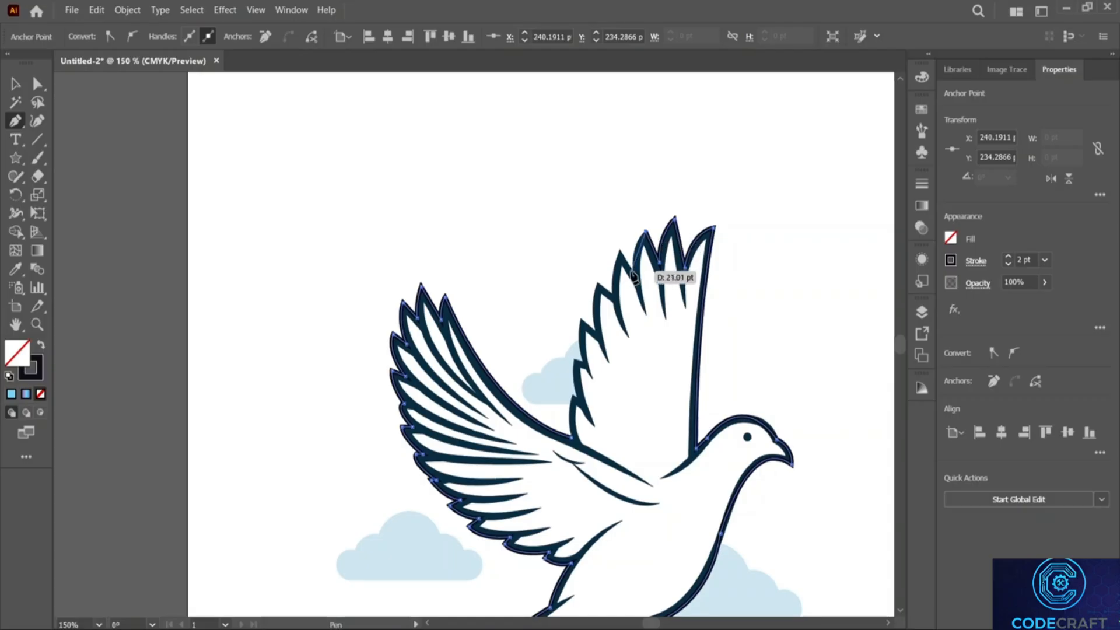
Extend the outline around the right wing's fourth feather, from the notch before it to the notch after it.
{"action": "left_click_drag", "start_coordinate": [636, 280], "coordinate": [638, 309]}
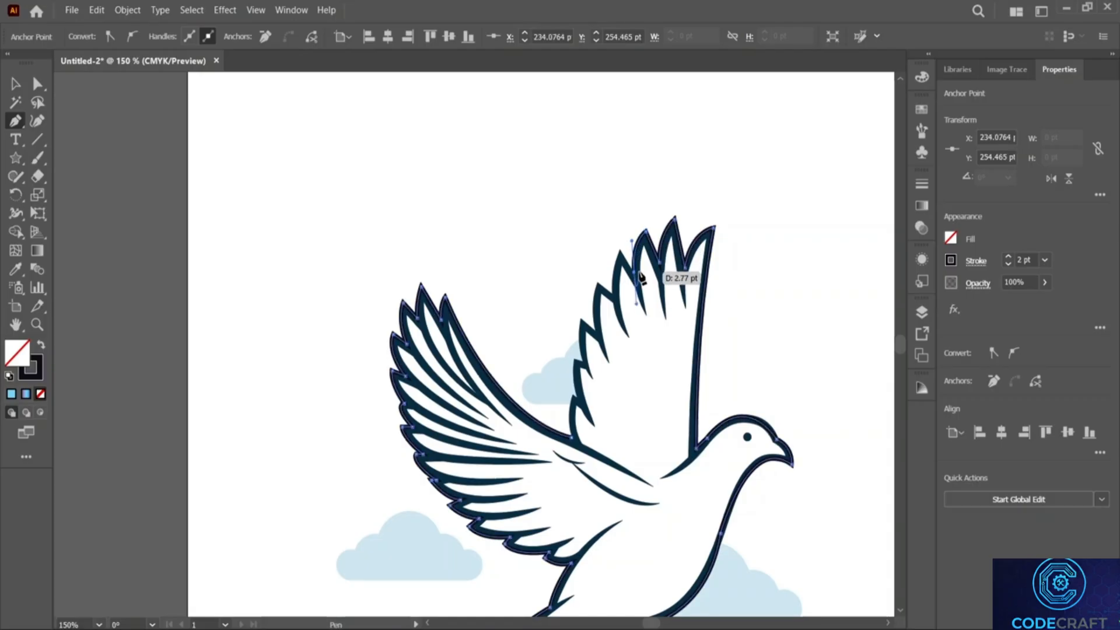
{"action": "left_click", "coordinate": [634, 272]}
{"action": "left_click", "coordinate": [620, 249]}
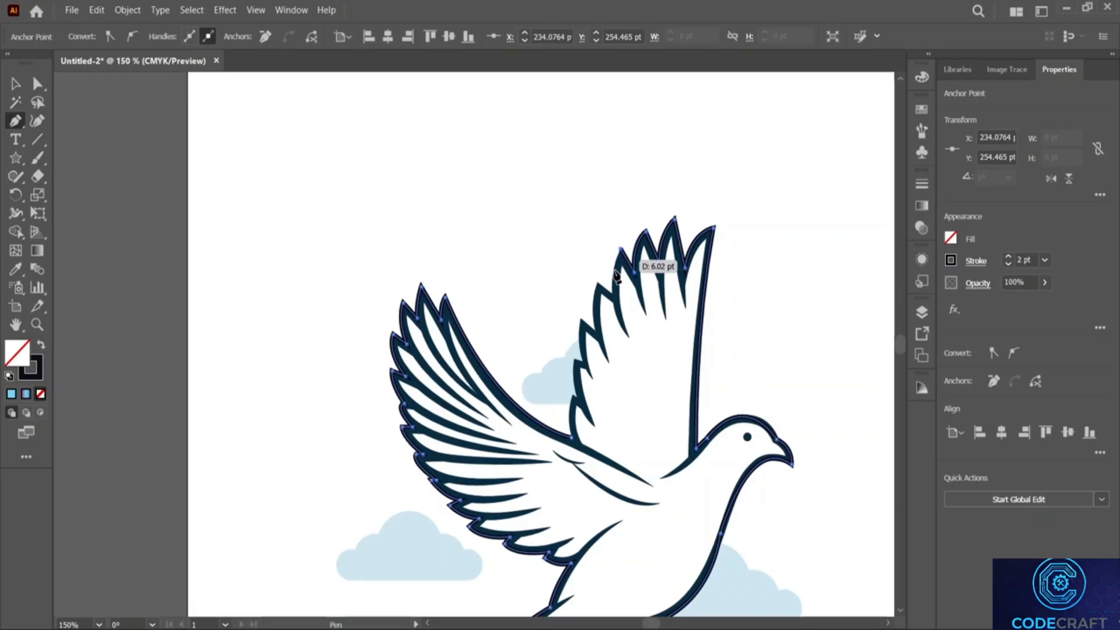
{"action": "left_click_drag", "start_coordinate": [615, 299], "coordinate": [615, 313]}
{"action": "left_click", "coordinate": [612, 295]}
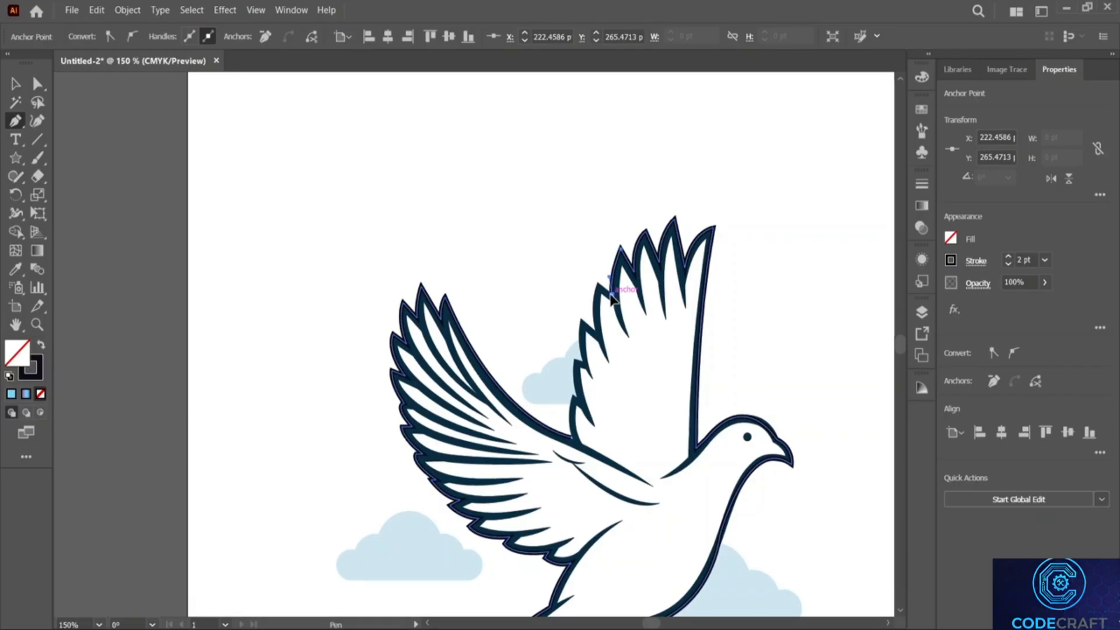
Trace the next two feathers and their notches down the right wing's inner edge.
{"action": "left_click_drag", "start_coordinate": [598, 333], "coordinate": [604, 356]}
{"action": "left_click", "coordinate": [595, 333]}
{"action": "left_click", "coordinate": [582, 319]}
{"action": "left_click_drag", "start_coordinate": [585, 366], "coordinate": [591, 400]}
{"action": "left_click", "coordinate": [580, 364]}
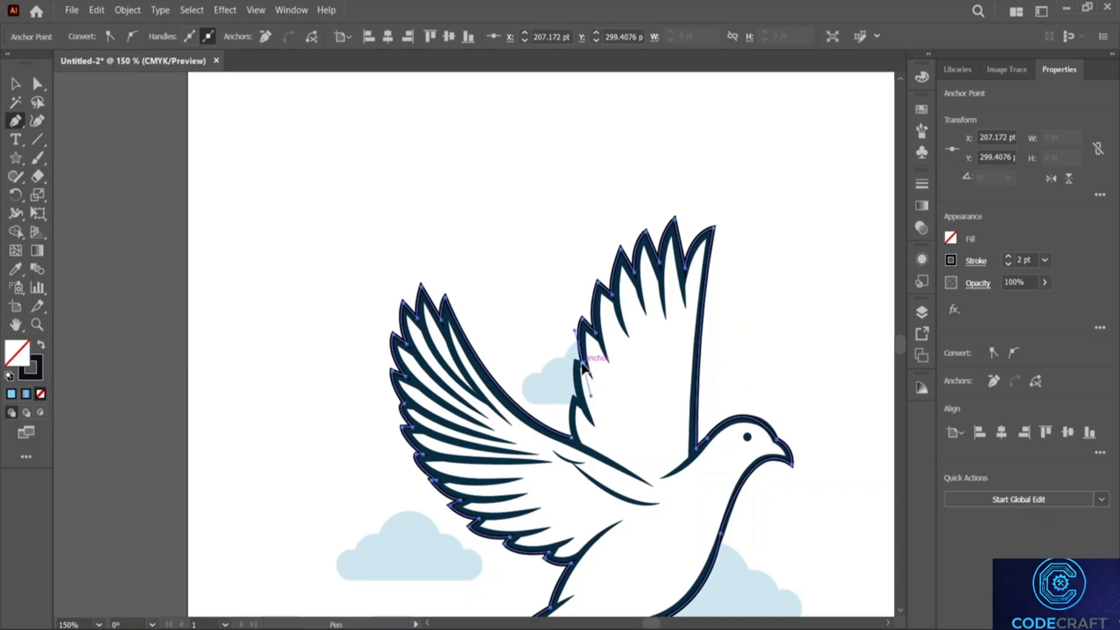
{"action": "left_click", "coordinate": [579, 364]}
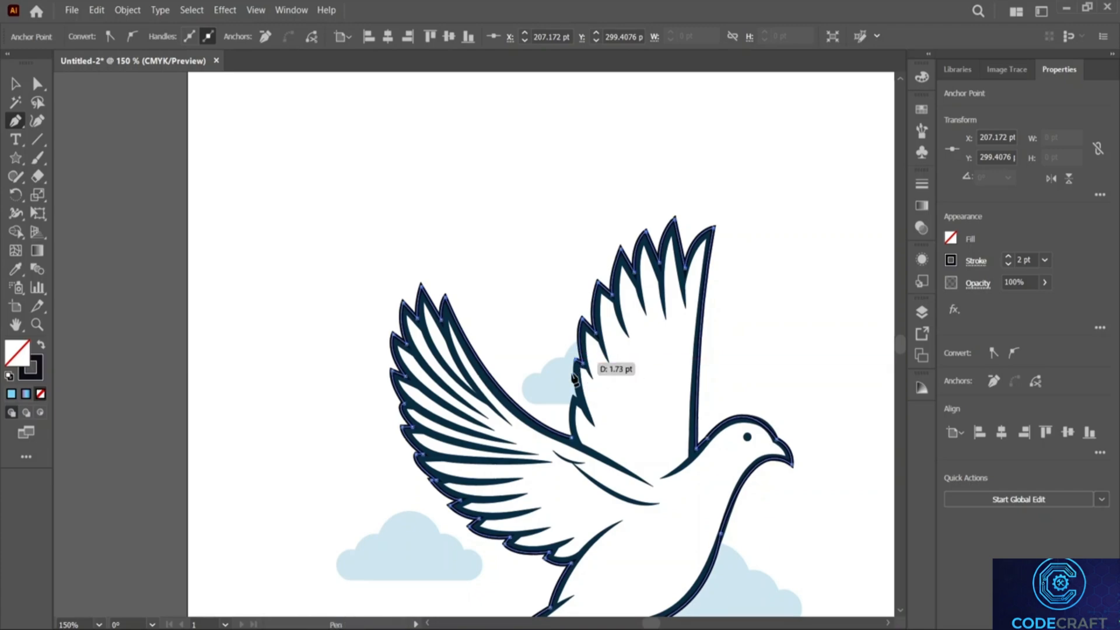
Trace the right wing's lowest feathers and close the outline where it meets the left wing.
{"action": "left_click", "coordinate": [577, 402]}
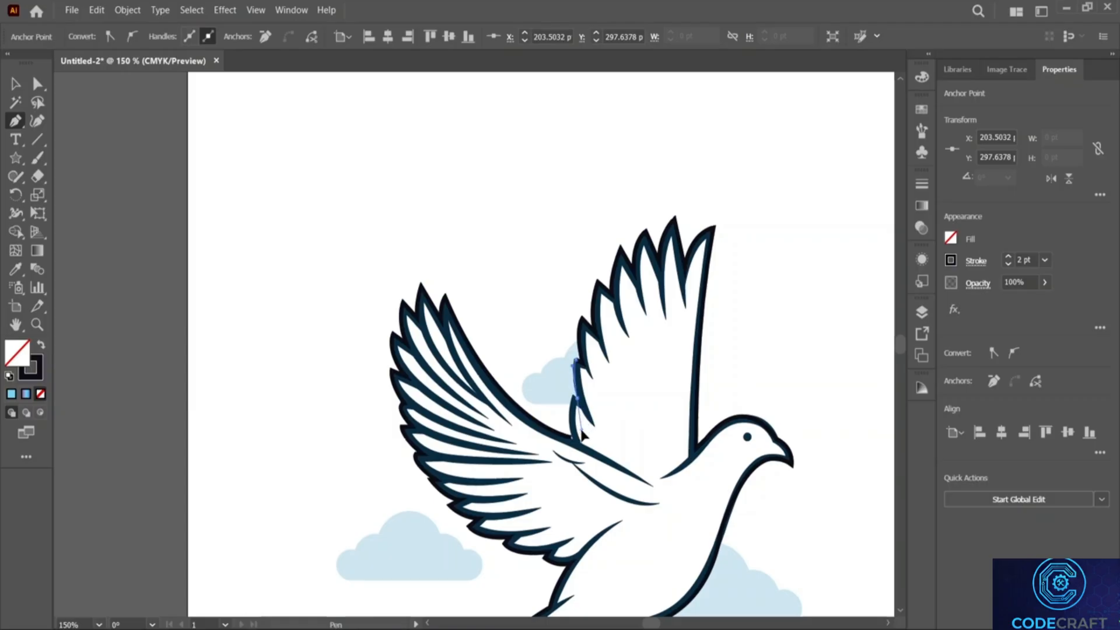
{"action": "left_click_drag", "start_coordinate": [584, 432], "coordinate": [572, 396]}
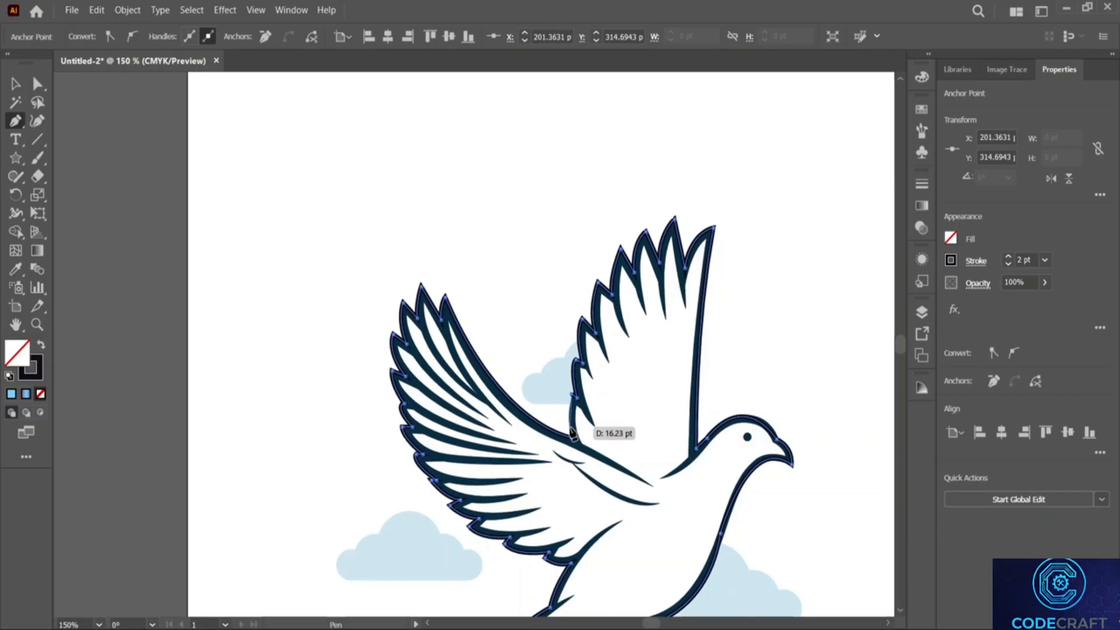
{"action": "left_click", "coordinate": [573, 438]}
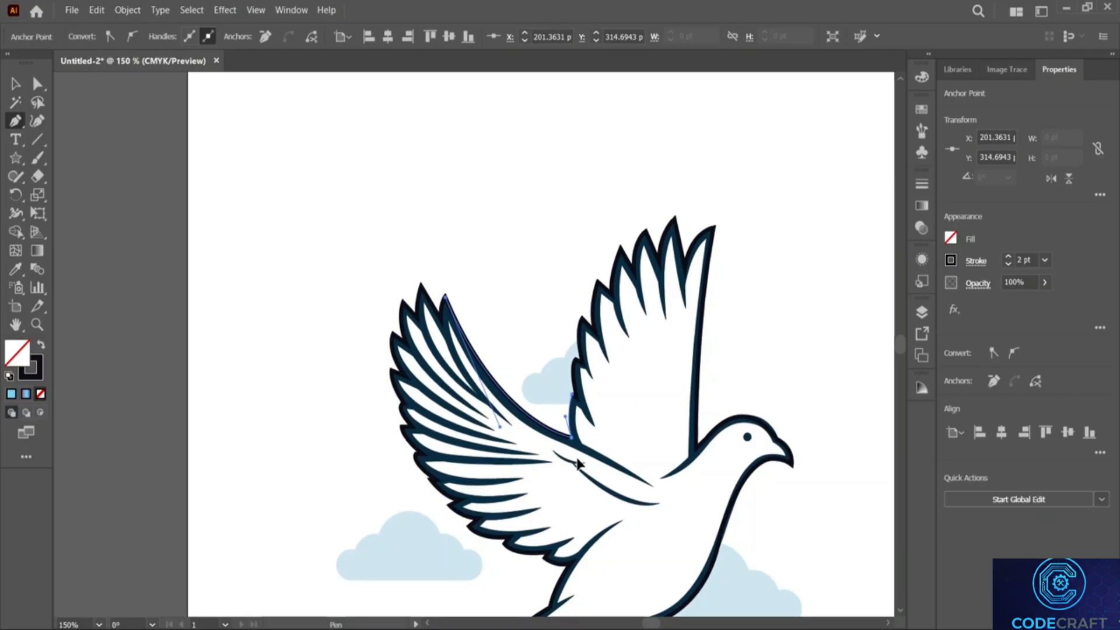
Select the finished outline together with the reference image and make a clipping mask from them.
{"action": "scroll", "coordinate": [641, 303], "scroll_direction": "down", "scroll_amount": 3}
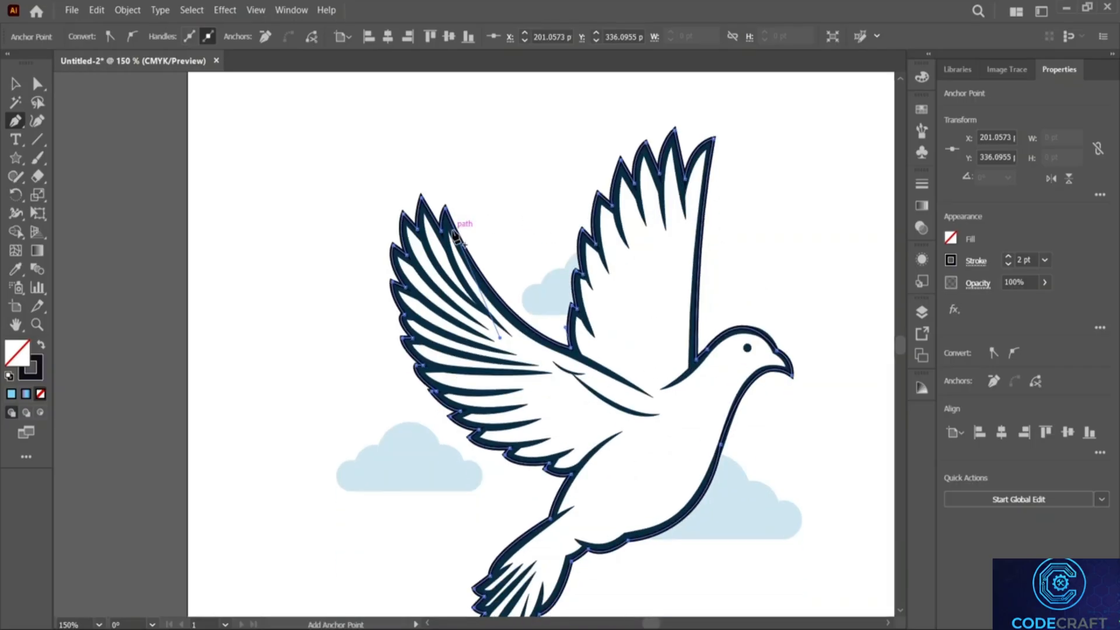
{"action": "scroll", "coordinate": [460, 245], "scroll_direction": "down", "scroll_amount": 2}
{"action": "scroll", "coordinate": [490, 250], "scroll_direction": "up", "scroll_amount": 3}
{"action": "left_click", "coordinate": [15, 84]}
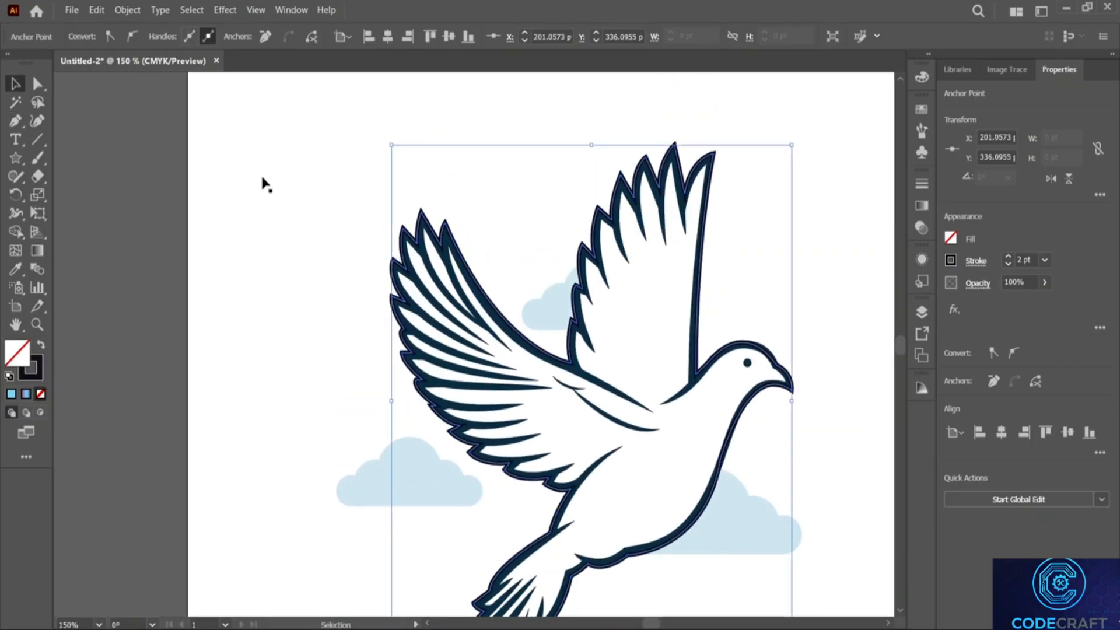
{"action": "scroll", "coordinate": [620, 292], "scroll_direction": "up", "scroll_amount": 2}
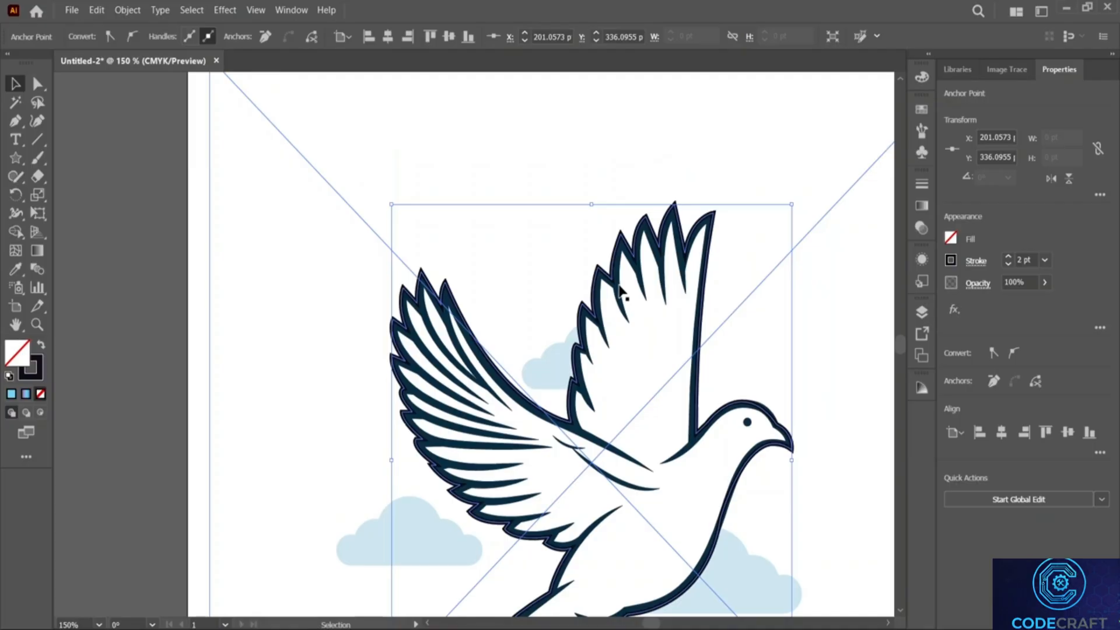
{"action": "key", "text": "z"}
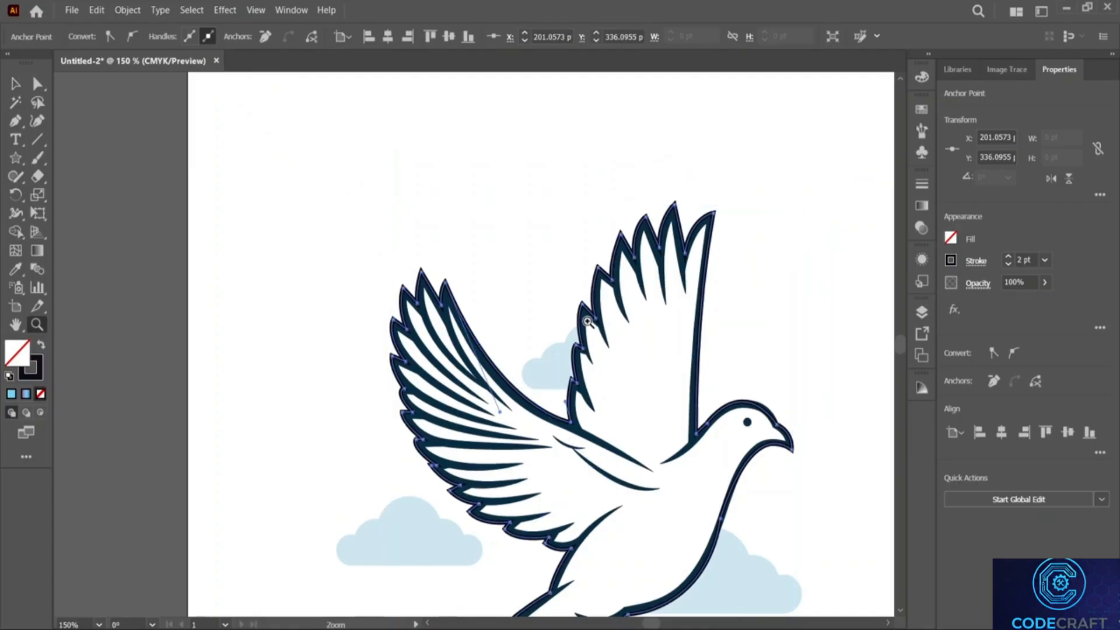
{"action": "left_click", "coordinate": [535, 299], "text": "alt"}
{"action": "scroll", "coordinate": [408, 292], "scroll_direction": "down", "scroll_amount": 3}
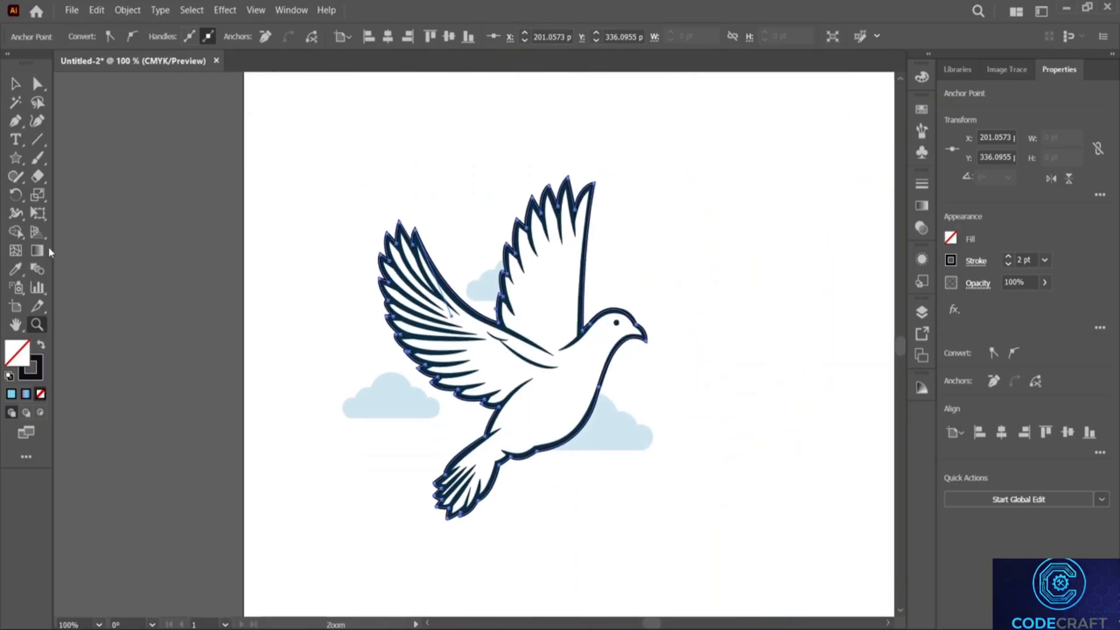
{"action": "left_click", "coordinate": [13, 85]}
{"action": "left_click", "coordinate": [512, 372]}
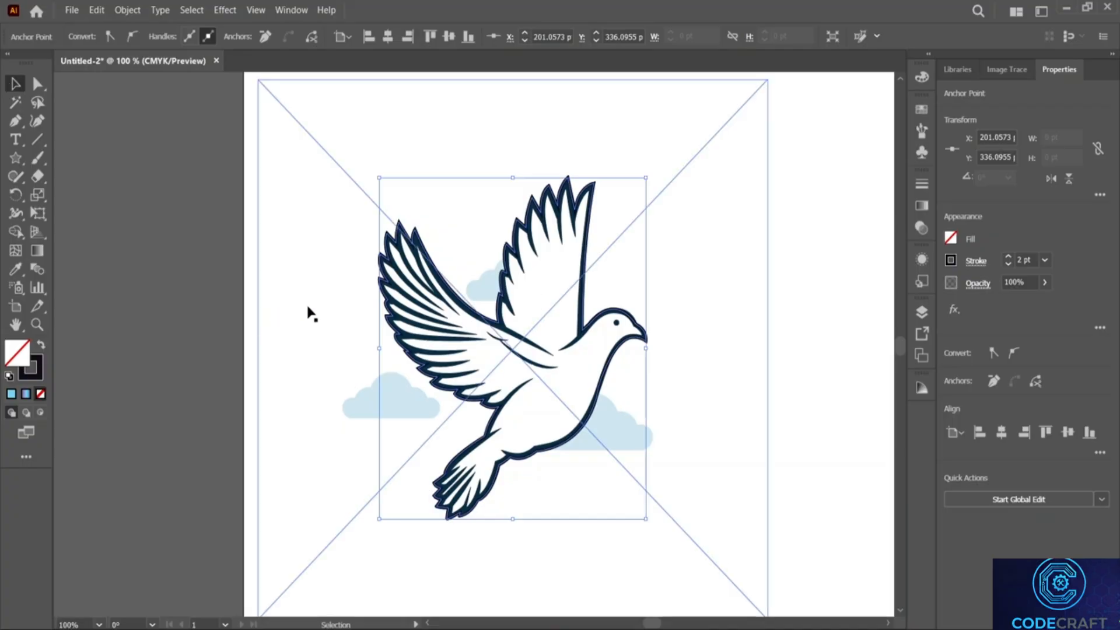
{"action": "key", "text": "ctrl+a"}
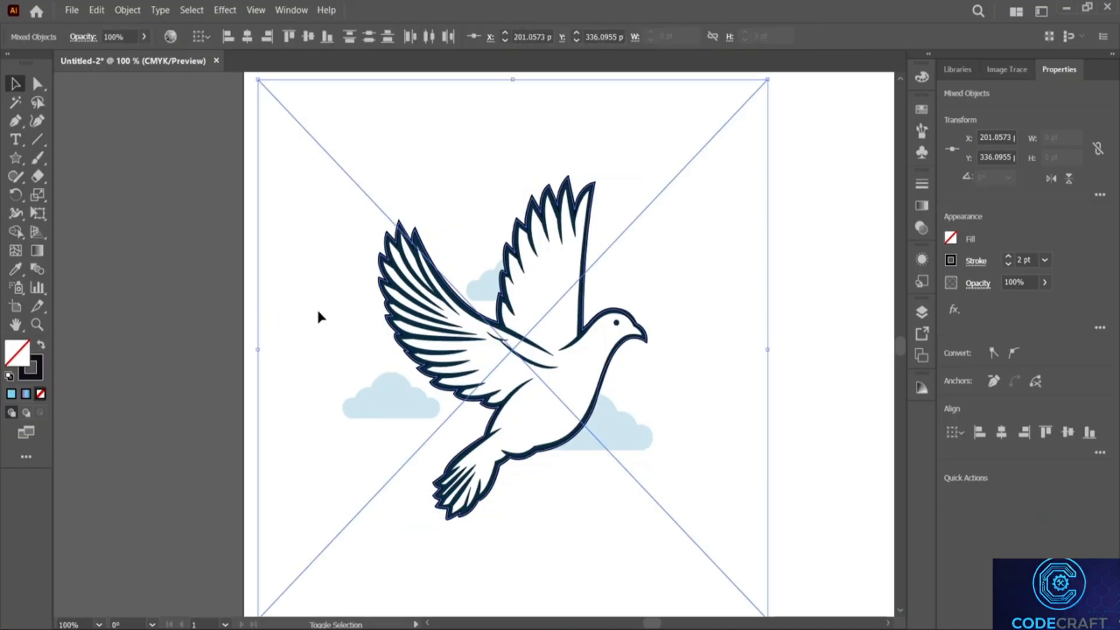
{"action": "right_click", "coordinate": [526, 352]}
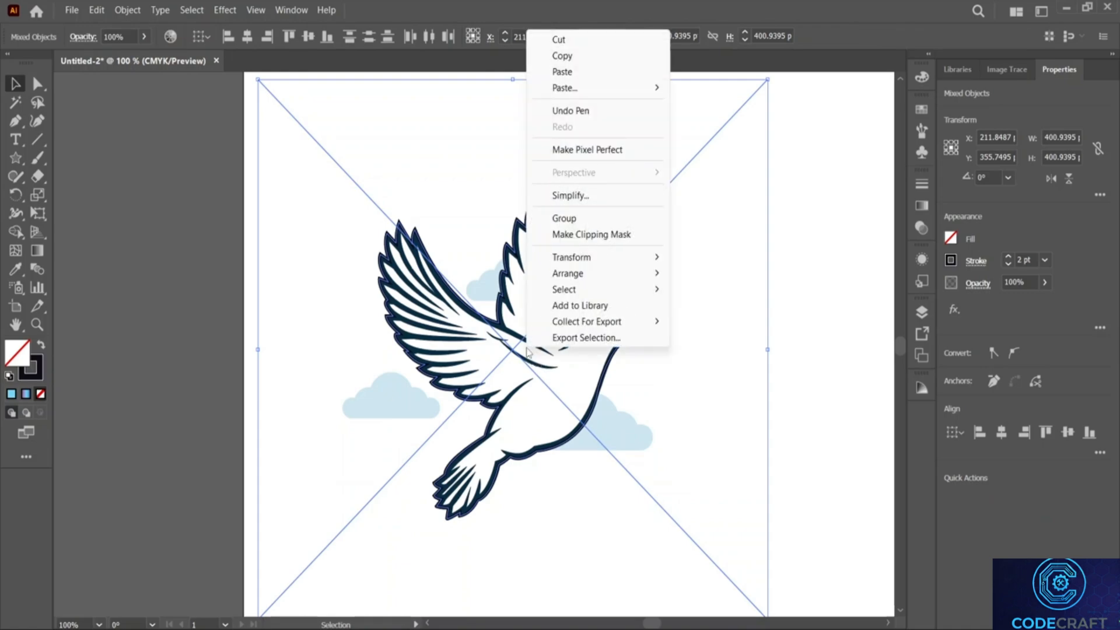
{"action": "left_click", "coordinate": [557, 238]}
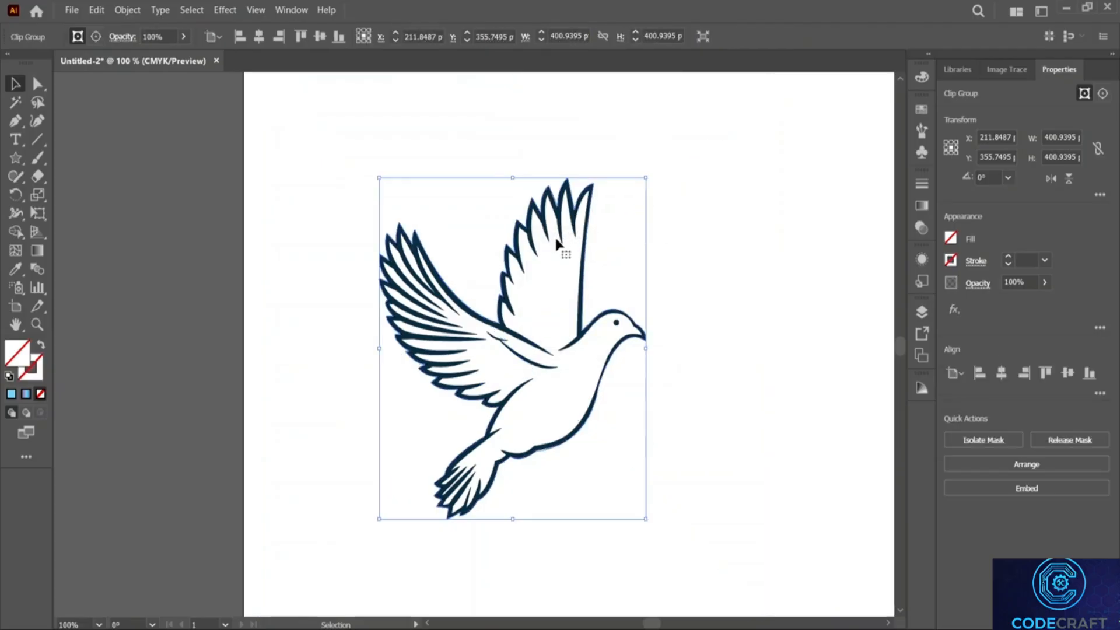
Move the clipped dove across the artboard, first up and to the right, and back towards the left edge.
{"action": "left_click_drag", "start_coordinate": [546, 349], "coordinate": [700, 285]}
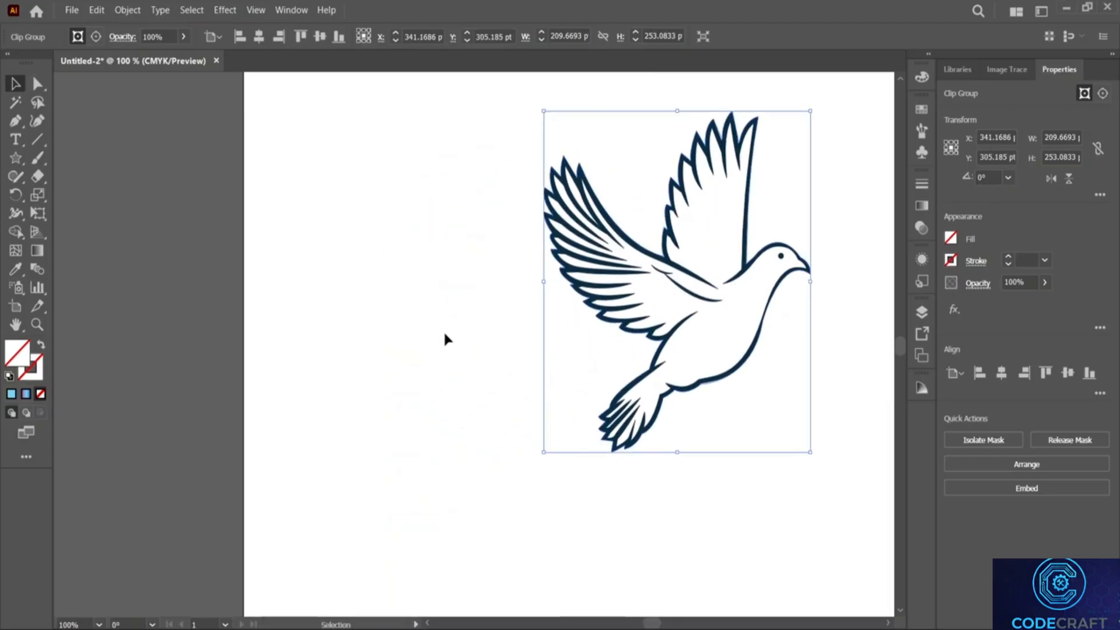
{"action": "scroll", "coordinate": [443, 328], "scroll_direction": "up", "scroll_amount": 2}
{"action": "left_click_drag", "start_coordinate": [725, 372], "coordinate": [480, 381]}
Open the clip group in isolation mode and shift the linked dove image slightly inside its mask.
{"action": "double_click", "coordinate": [483, 334]}
{"action": "mouse_move", "coordinate": [432, 349]}
{"action": "left_mouse_down"}
{"action": "mouse_move", "coordinate": [443, 324]}
{"action": "mouse_move", "coordinate": [452, 341]}
{"action": "left_mouse_up"}
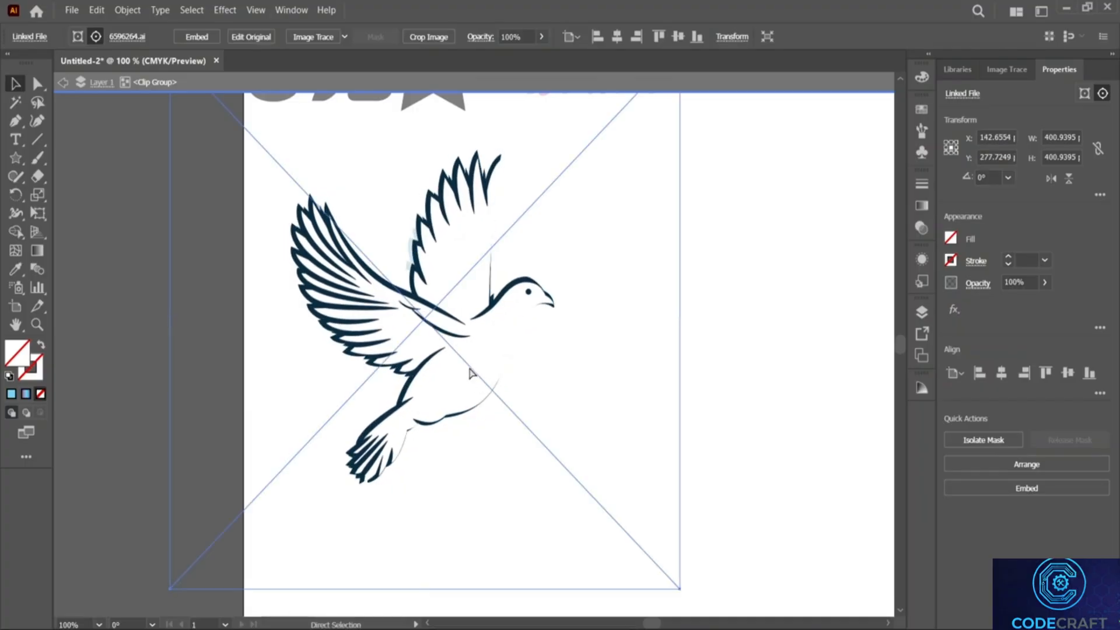
Leave isolation mode, move the clipped dove down and to the right, and reopen the clip group to select its linked image.
{"action": "double_click", "coordinate": [714, 400]}
{"action": "left_click", "coordinate": [435, 348]}
{"action": "left_click_drag", "start_coordinate": [434, 347], "coordinate": [523, 369]}
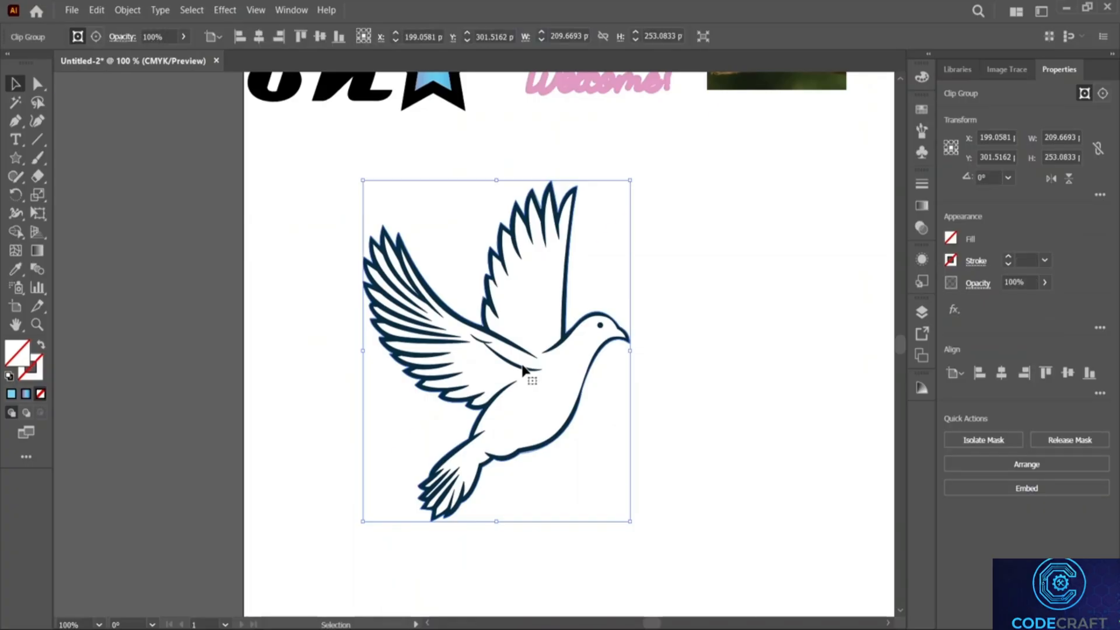
{"action": "double_click", "coordinate": [523, 368]}
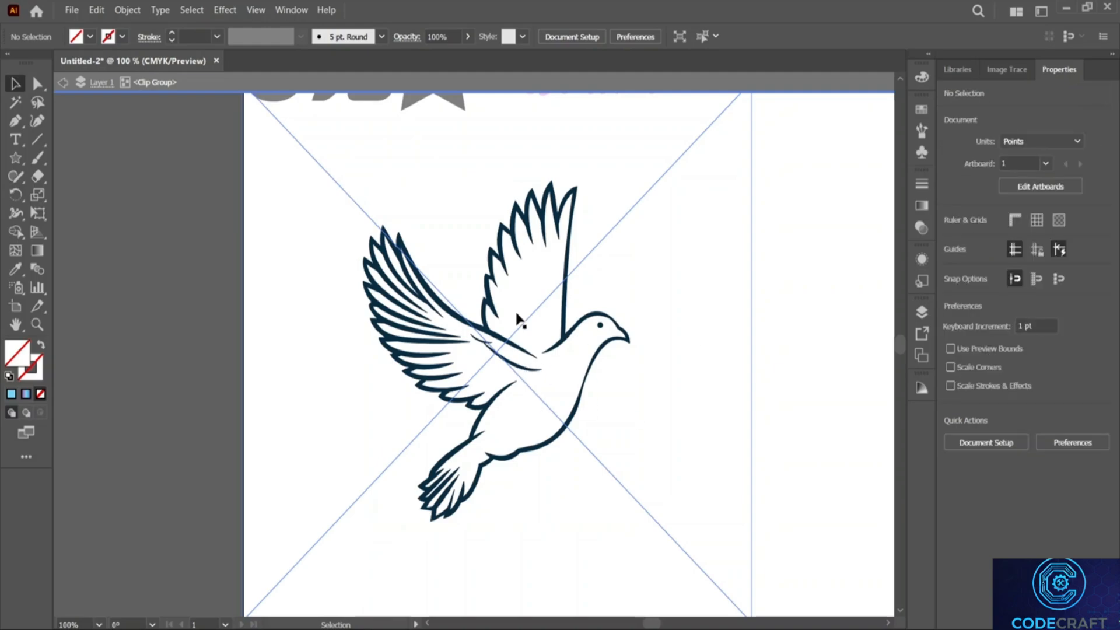
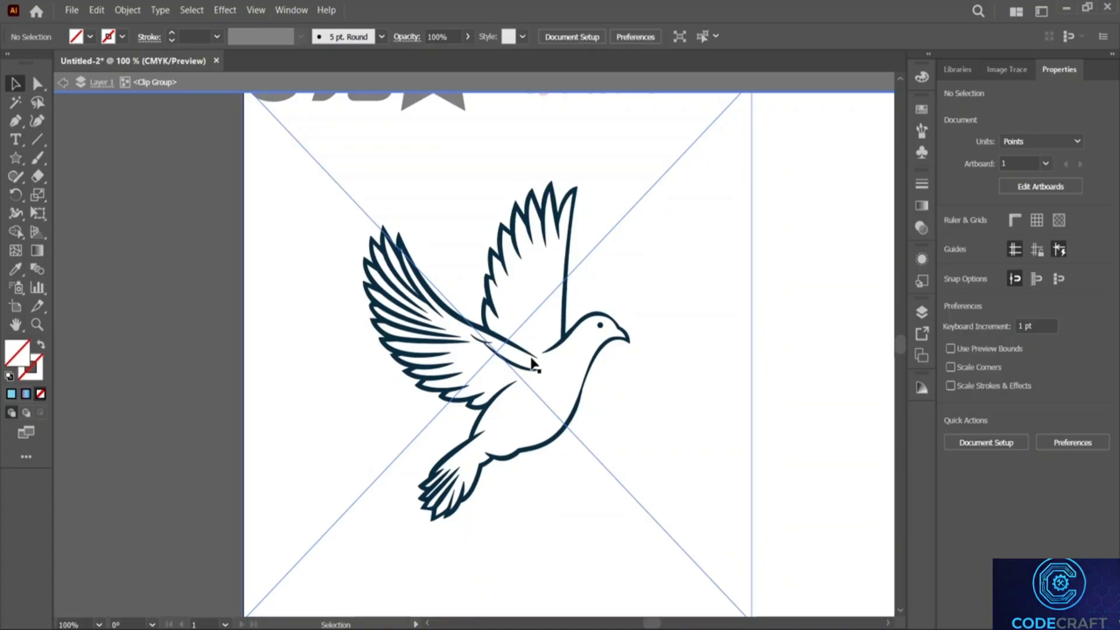
{"action": "left_click", "coordinate": [533, 363]}
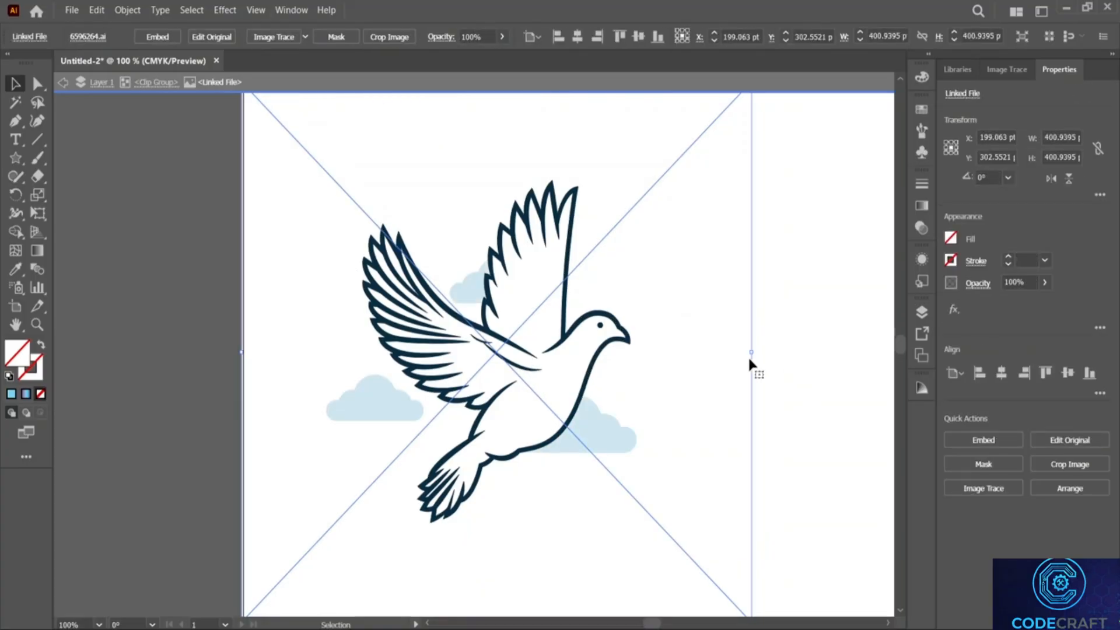
Shift the clipped dove slightly down and to the right, and select the linked image inside its clip group again.
{"action": "double_click", "coordinate": [793, 365]}
{"action": "left_click_drag", "start_coordinate": [472, 320], "coordinate": [516, 347]}
{"action": "double_click", "coordinate": [578, 348]}
{"action": "left_click", "coordinate": [577, 349]}
{"action": "key", "text": "v"}
{"action": "scroll", "coordinate": [791, 315], "scroll_direction": "up", "scroll_amount": 4}
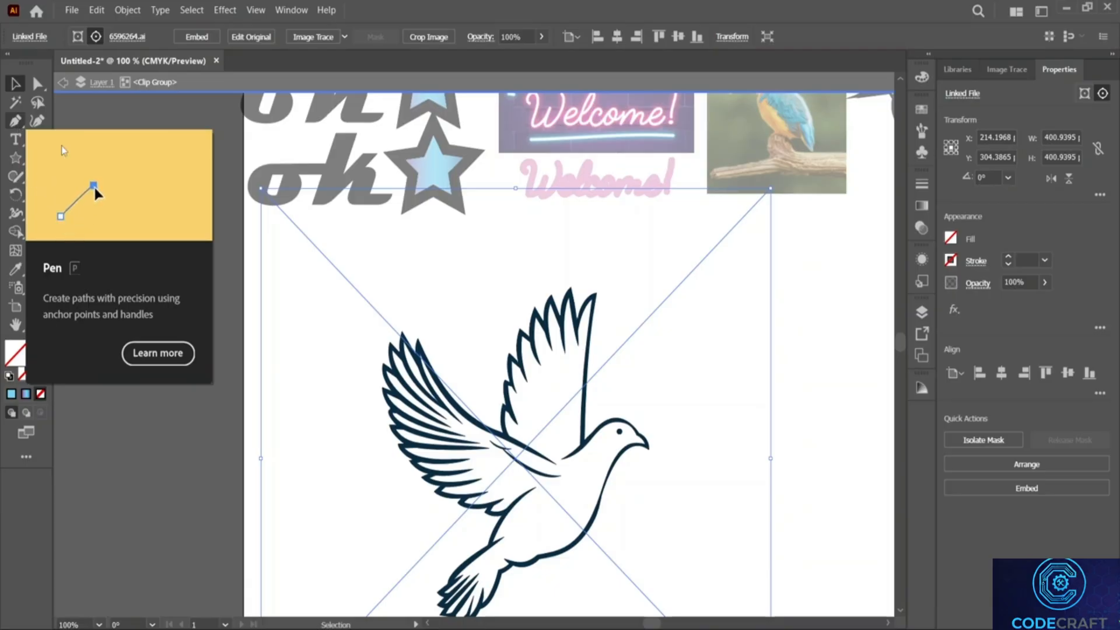
Undo the recent moves and the clipping mask, back to the separate dove outline and reference image.
{"action": "scroll", "coordinate": [561, 443], "scroll_direction": "down", "scroll_amount": 5}
{"action": "key", "text": "ctrl+z"}
{"action": "key", "text": "ctrl+z"}
{"action": "key", "text": "ctrl+z"}
{"action": "key", "text": "ctrl+z"}
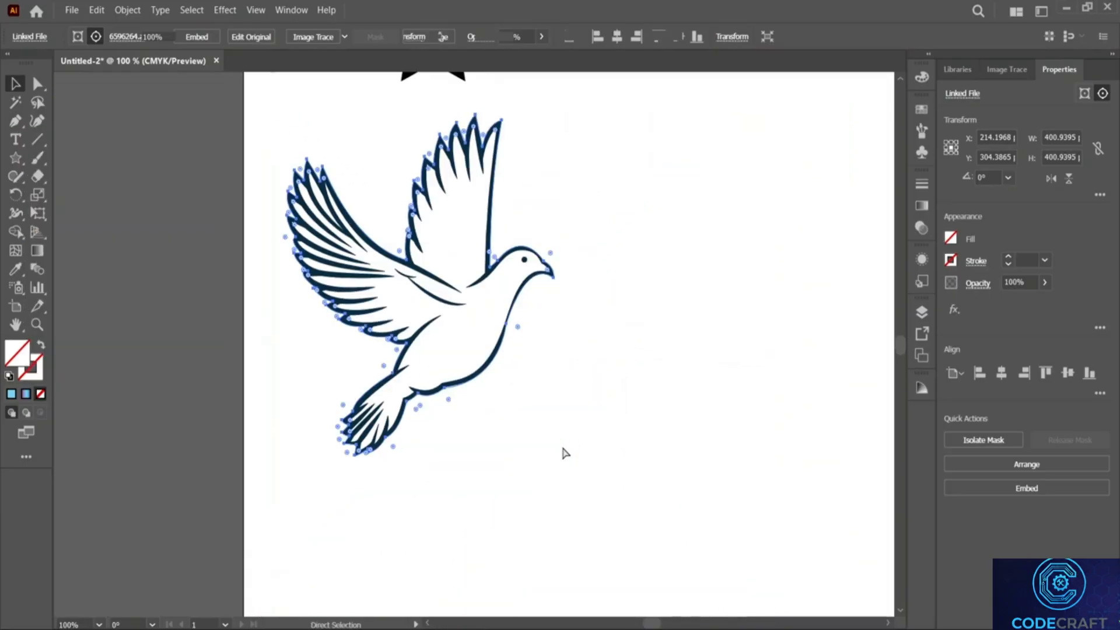
{"action": "key", "text": "ctrl+z"}
{"action": "key", "text": "ctrl+z"}
{"action": "key", "text": "ctrl+z"}
{"action": "scroll", "coordinate": [563, 447], "scroll_direction": "up", "scroll_amount": 1}
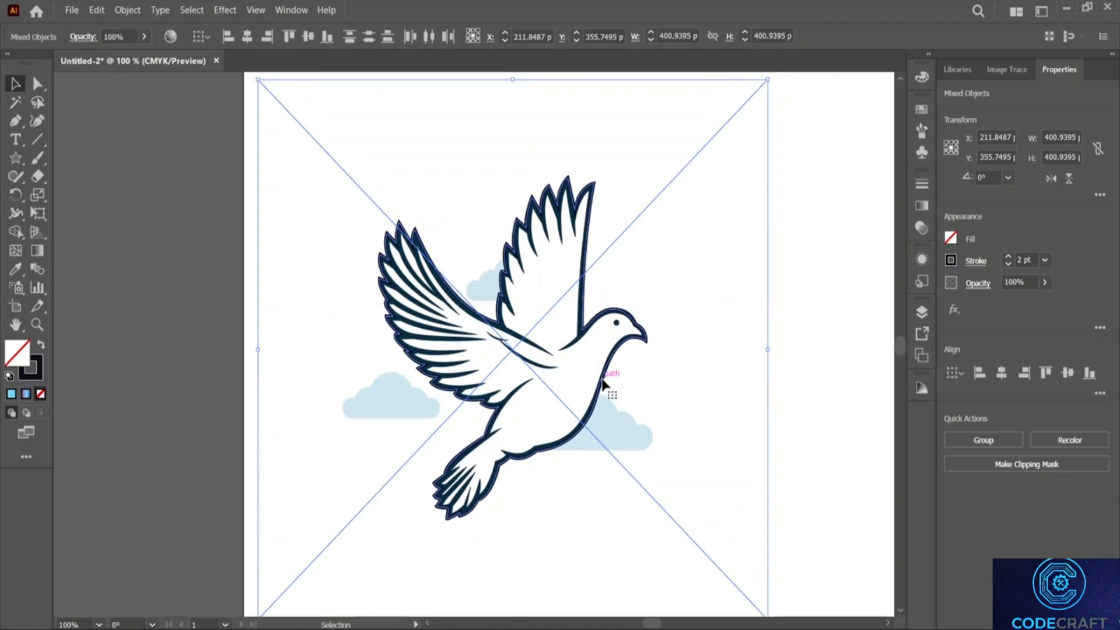
Separate the traced dove outline from the reference image by placing it on the empty right side of the artboard.
{"action": "key", "text": "z"}
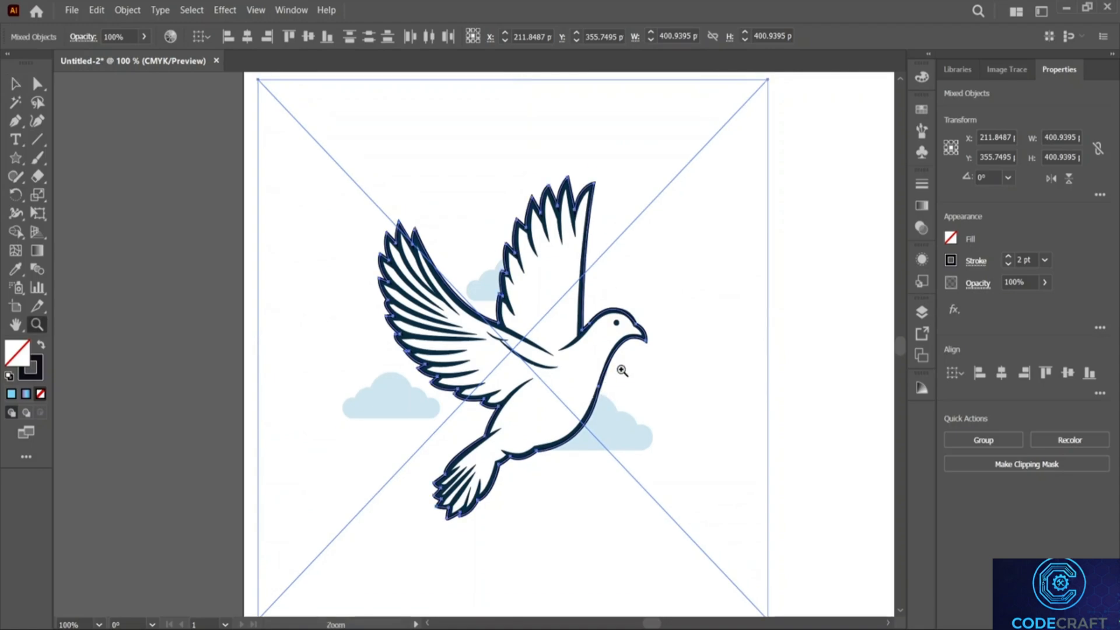
{"action": "key", "text": "ctrl+minus"}
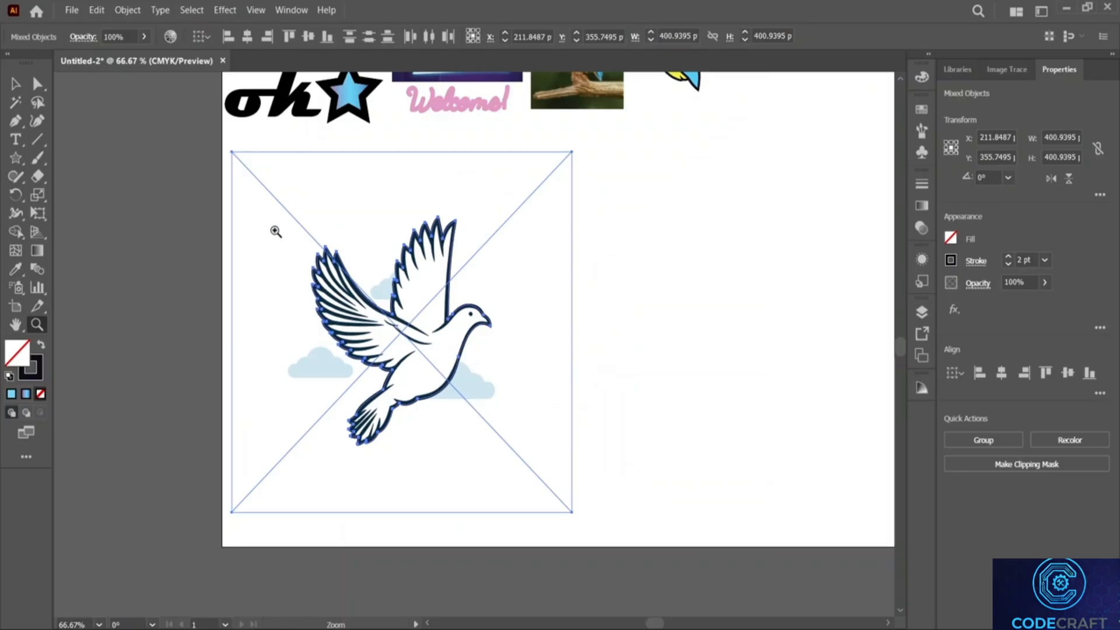
{"action": "left_click", "coordinate": [16, 85]}
{"action": "mouse_move", "coordinate": [471, 337]}
{"action": "left_mouse_down"}
{"action": "mouse_move", "coordinate": [707, 329]}
{"action": "mouse_move", "coordinate": [828, 305]}
{"action": "left_mouse_up"}
{"action": "mouse_move", "coordinate": [267, 242]}
{"action": "left_mouse_down"}
{"action": "mouse_move", "coordinate": [408, 342]}
{"action": "mouse_move", "coordinate": [532, 454]}
{"action": "left_mouse_up"}
{"action": "mouse_move", "coordinate": [762, 341]}
{"action": "left_mouse_down"}
{"action": "mouse_move", "coordinate": [324, 399]}
{"action": "mouse_move", "coordinate": [322, 384]}
{"action": "left_mouse_up"}
{"action": "left_click_drag", "start_coordinate": [752, 344], "coordinate": [721, 375]}
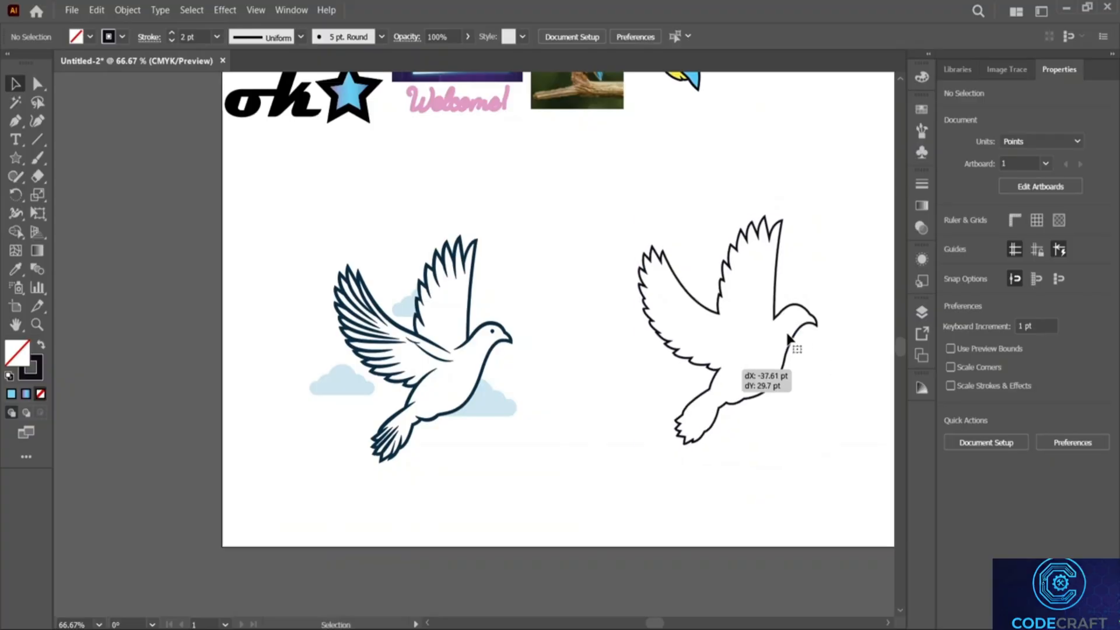
{"action": "left_click_drag", "start_coordinate": [789, 338], "coordinate": [789, 339]}
Move the dove reference image towards the artboard's left edge, duplicate it, and park one copy below the artboard.
{"action": "left_click", "coordinate": [512, 469]}
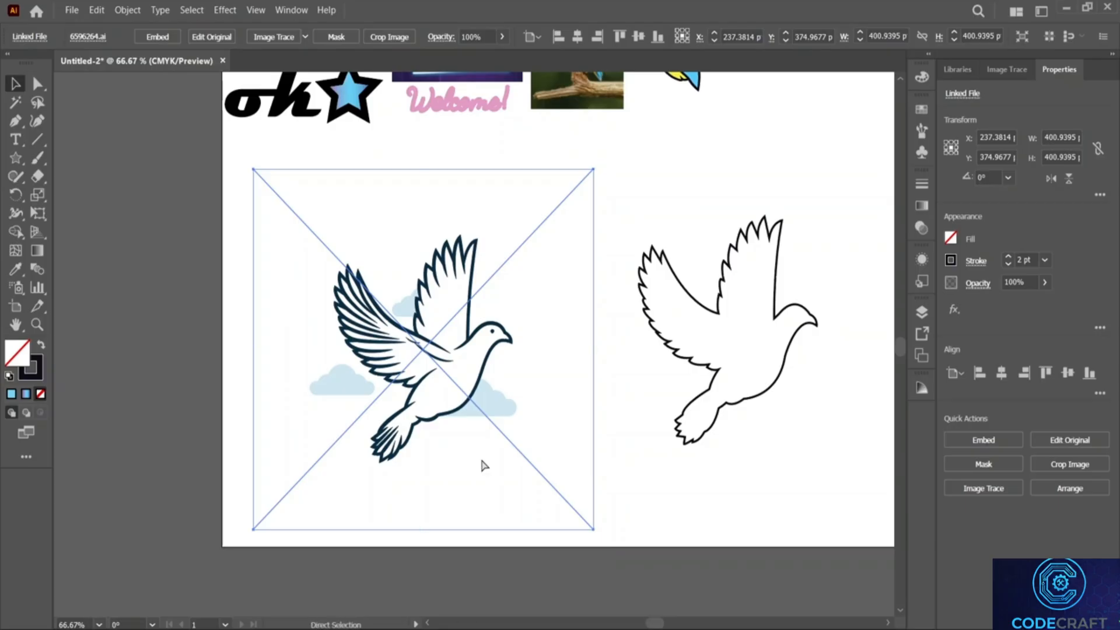
{"action": "left_click_drag", "start_coordinate": [481, 461], "coordinate": [450, 486]}
{"action": "left_click_drag", "start_coordinate": [449, 388], "coordinate": [303, 345]}
{"action": "key", "text": "ctrl+c"}
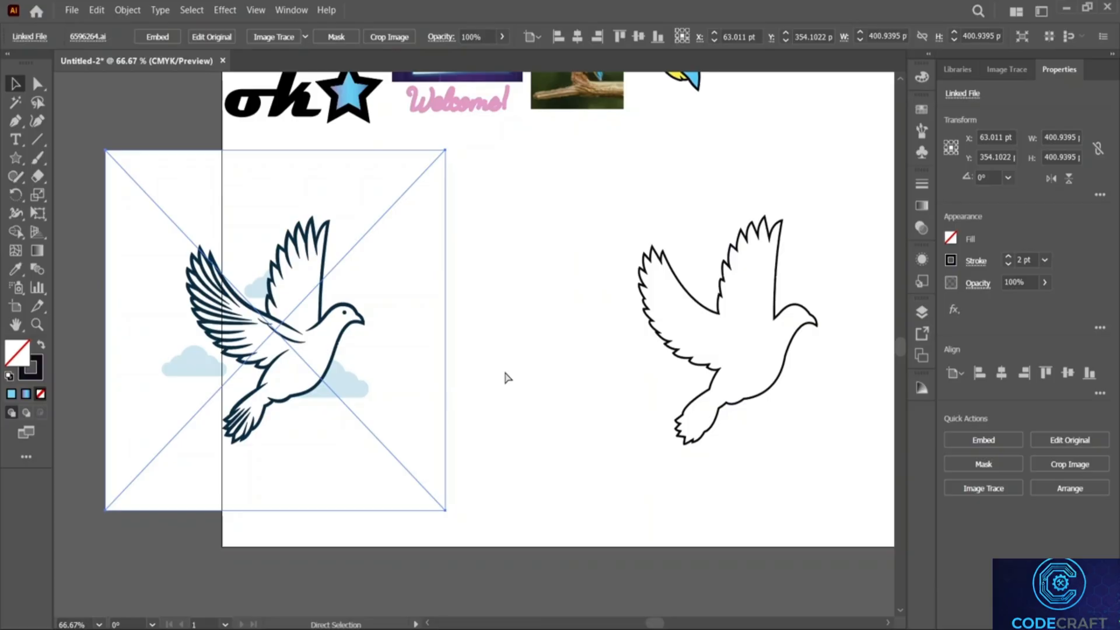
{"action": "key", "text": "ctrl+v"}
{"action": "left_click_drag", "start_coordinate": [554, 527], "coordinate": [433, 321]}
Place the traced outline exactly over the dove image, select both, and make a clipping mask from them.
{"action": "left_click_drag", "start_coordinate": [664, 313], "coordinate": [349, 299]}
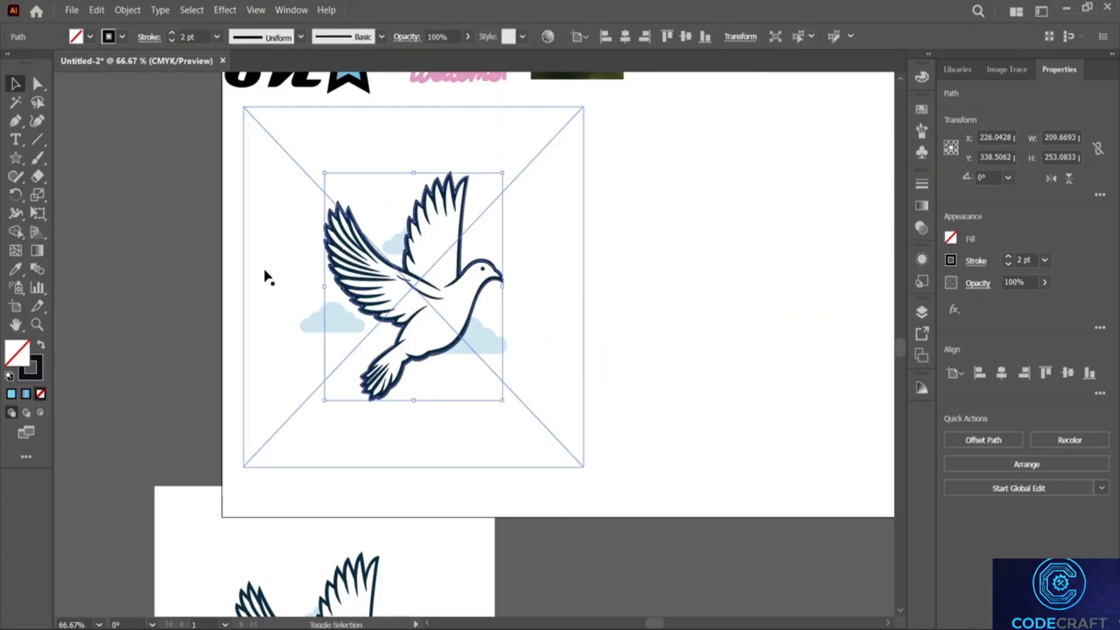
{"action": "left_click", "coordinate": [369, 283], "text": "shift"}
{"action": "right_click", "coordinate": [369, 282]}
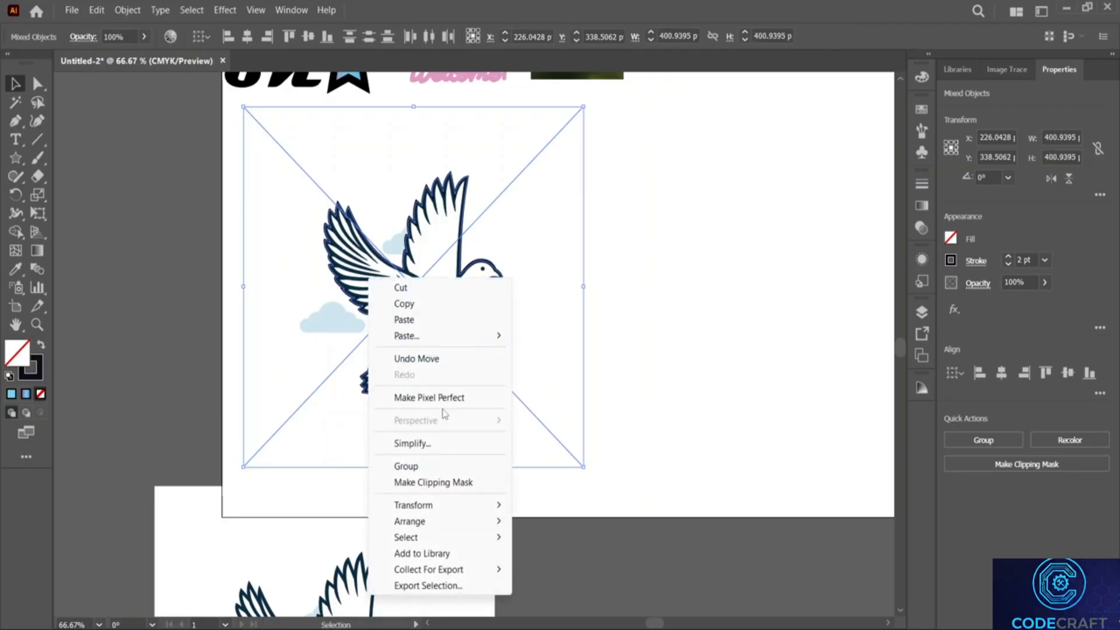
{"action": "left_click", "coordinate": [446, 483]}
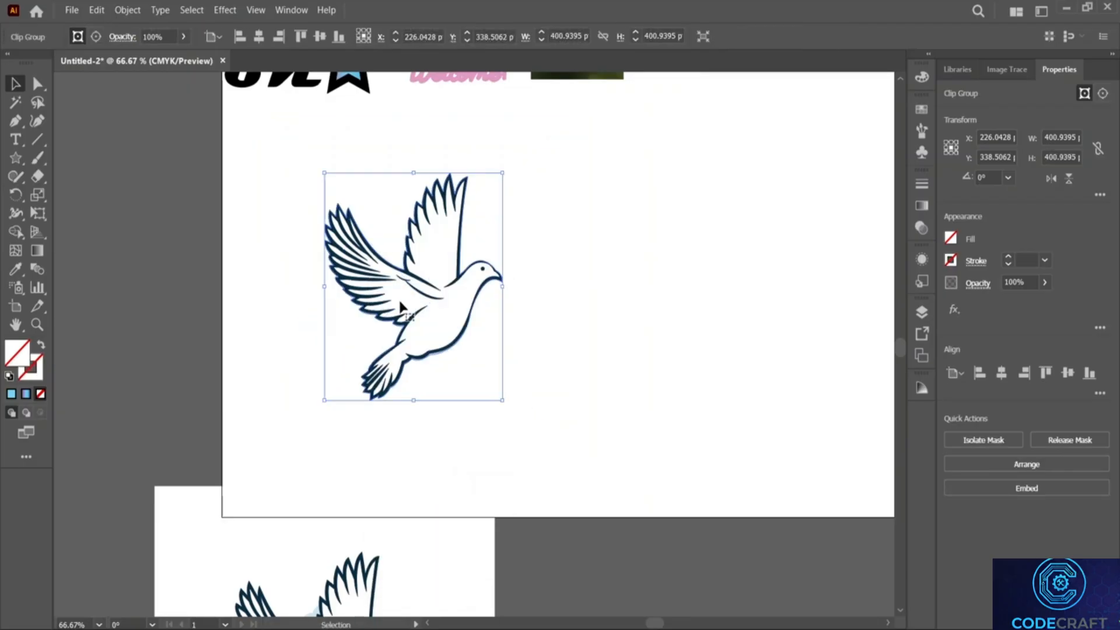
Move the clipped dove to the right, and place the spare reference image beside it, scaled to about 200 pt wide.
{"action": "left_click_drag", "start_coordinate": [418, 284], "coordinate": [640, 290]}
{"action": "left_click_drag", "start_coordinate": [409, 579], "coordinate": [435, 248]}
{"action": "left_click_drag", "start_coordinate": [182, 154], "coordinate": [352, 334]}
{"action": "left_click_drag", "start_coordinate": [654, 334], "coordinate": [664, 433]}
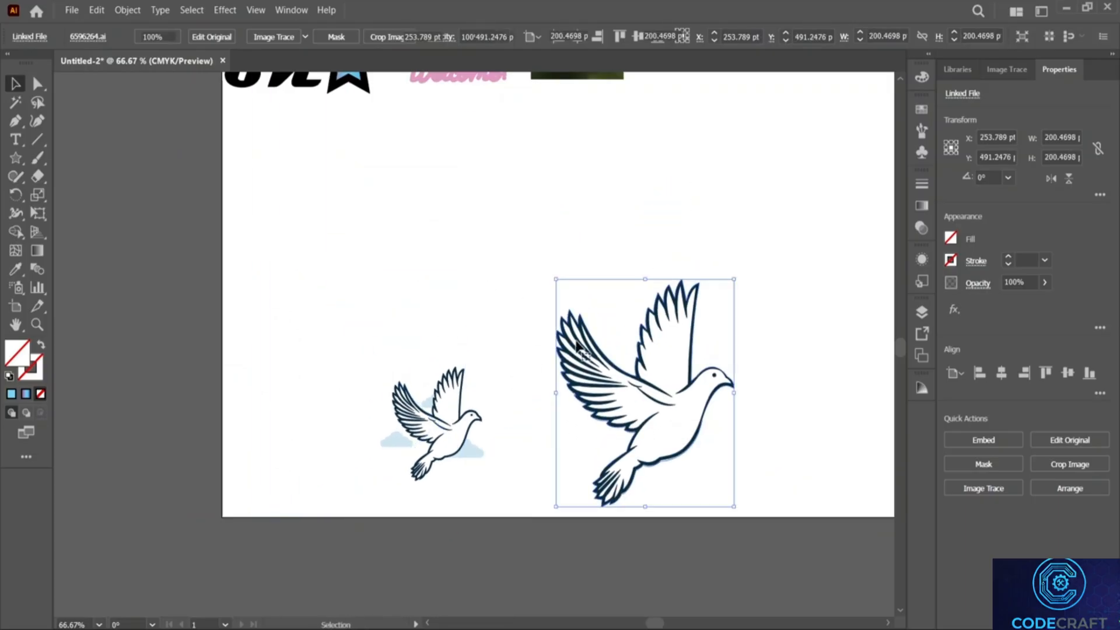
{"action": "left_click", "coordinate": [600, 365], "text": "shift"}
{"action": "left_click", "coordinate": [601, 365], "text": "shift"}
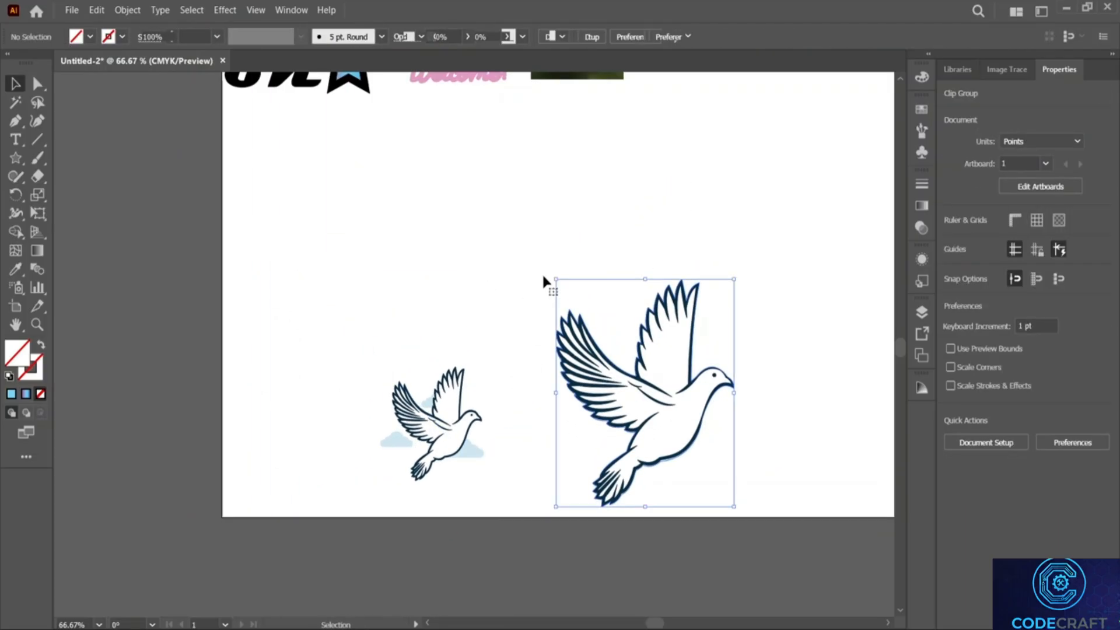
Scale the clipped dove down to about 122 by 147 pt and group it with the reference image.
{"action": "left_click_drag", "start_coordinate": [558, 281], "coordinate": [631, 374]}
{"action": "left_click_drag", "start_coordinate": [680, 445], "coordinate": [598, 412]}
{"action": "left_click_drag", "start_coordinate": [310, 264], "coordinate": [695, 521]}
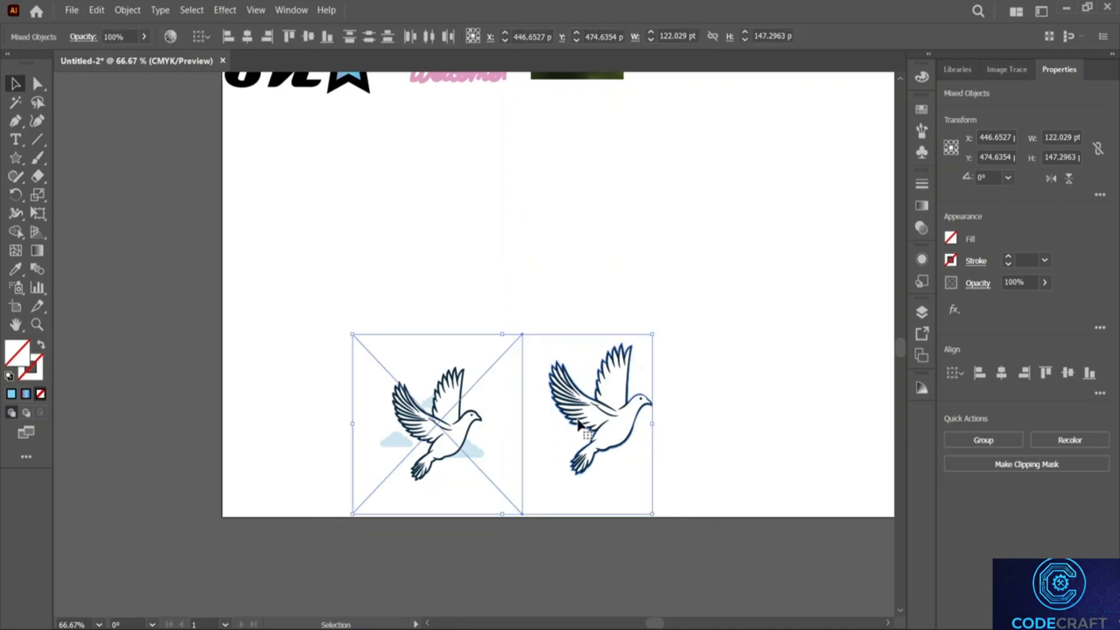
{"action": "left_click_drag", "start_coordinate": [495, 375], "coordinate": [576, 251]}
{"action": "right_click", "coordinate": [576, 251]}
{"action": "left_click", "coordinate": [641, 436]}
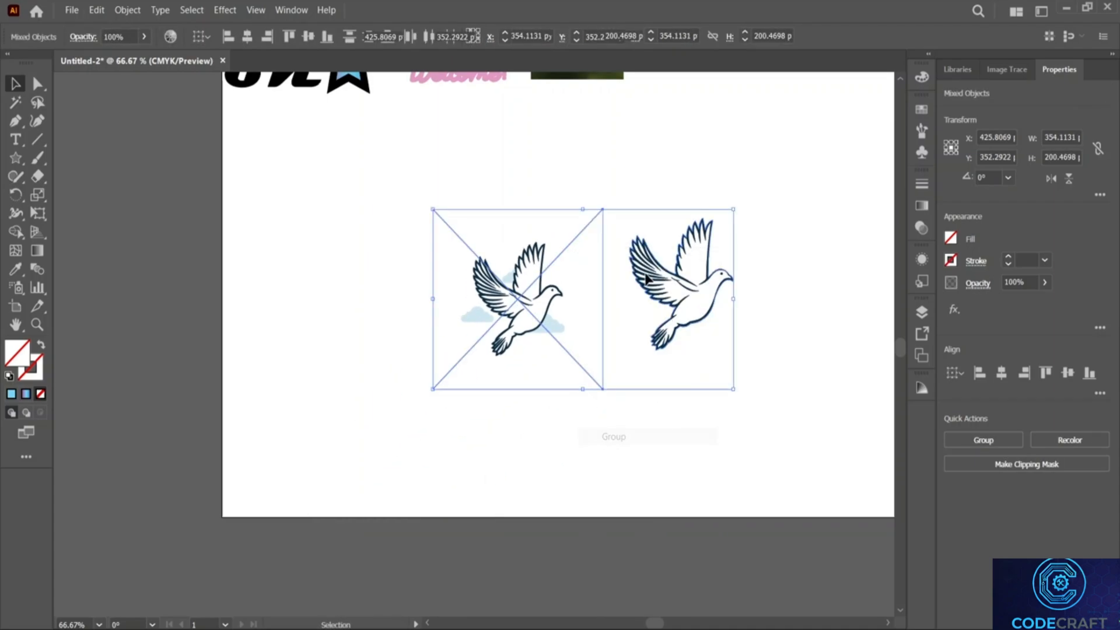
Move the dove group to the artboard's lower right area and enlarge it to about 418 by 237 pt.
{"action": "scroll", "coordinate": [629, 285], "scroll_direction": "up", "scroll_amount": 5}
{"action": "left_click_drag", "start_coordinate": [563, 402], "coordinate": [653, 481]}
{"action": "scroll", "coordinate": [653, 481], "scroll_direction": "down", "scroll_amount": 3}
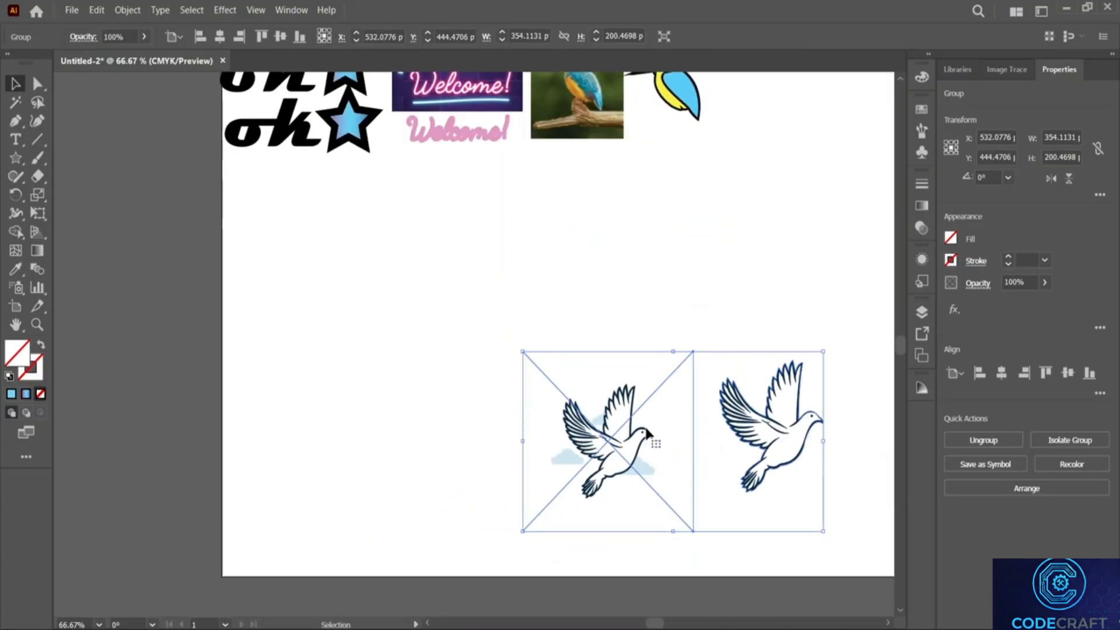
{"action": "left_click_drag", "start_coordinate": [643, 400], "coordinate": [695, 417]}
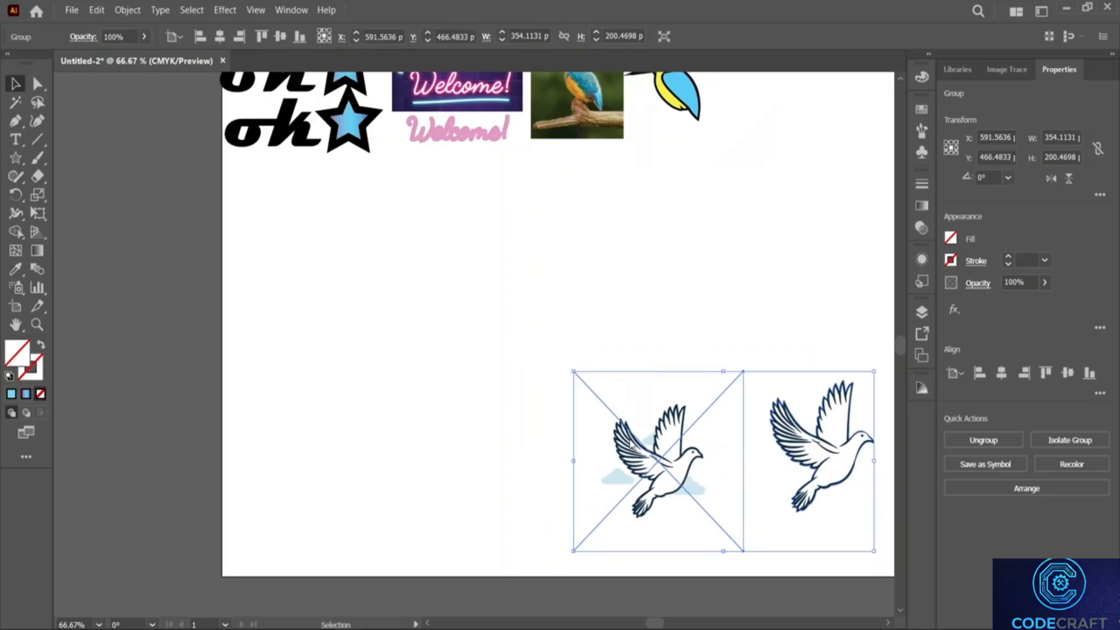
{"action": "right_click", "coordinate": [648, 439]}
{"action": "left_click", "coordinate": [570, 393]}
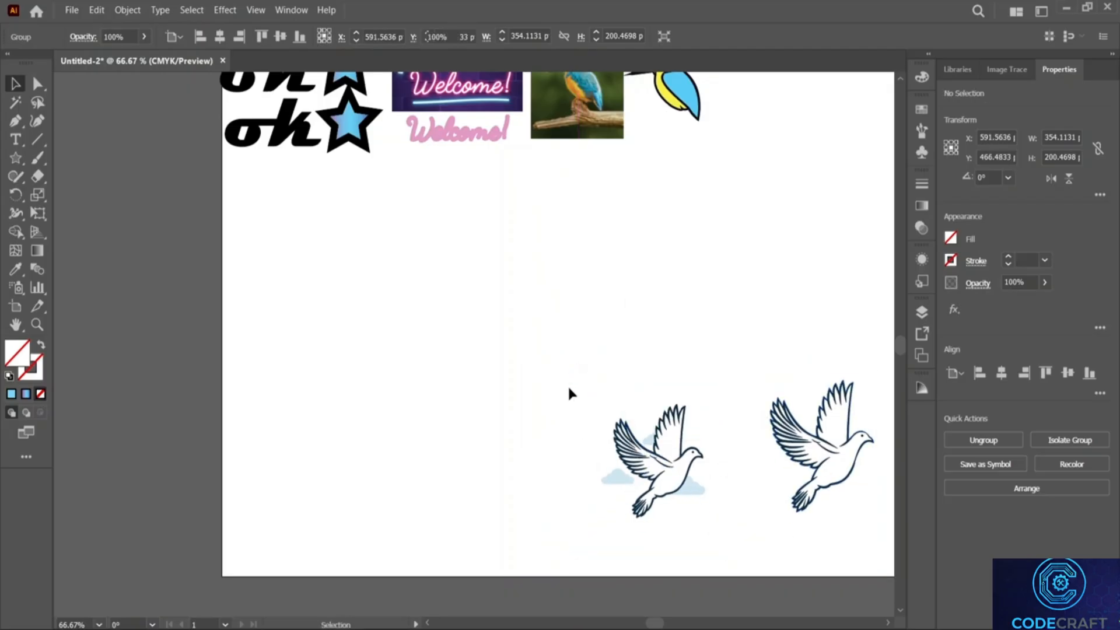
{"action": "left_click_drag", "start_coordinate": [569, 342], "coordinate": [878, 569]}
{"action": "left_click_drag", "start_coordinate": [573, 378], "coordinate": [520, 321]}
{"action": "left_click_drag", "start_coordinate": [678, 453], "coordinate": [698, 468]}
{"action": "scroll", "coordinate": [698, 463], "scroll_direction": "up", "scroll_amount": 2}
{"action": "scroll", "coordinate": [698, 463], "scroll_direction": "right", "scroll_amount": 7}
{"action": "left_click_drag", "start_coordinate": [558, 479], "coordinate": [583, 479]}
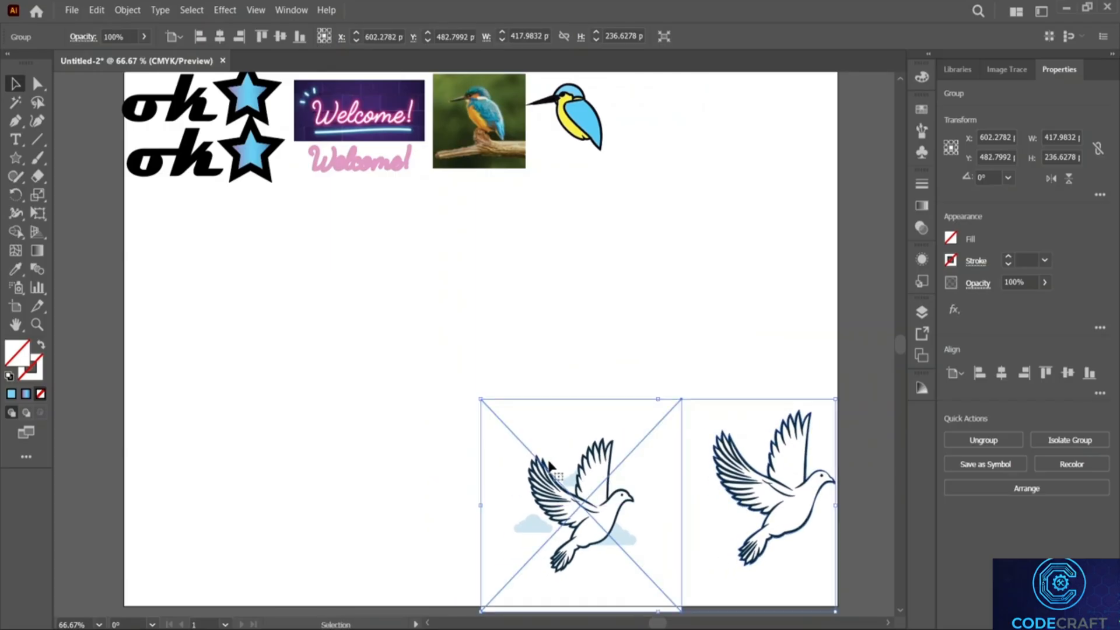
Move the neon Welcome image and its traced lettering together to the artboard's lower left area and enlarge them.
{"action": "left_click", "coordinate": [386, 167]}
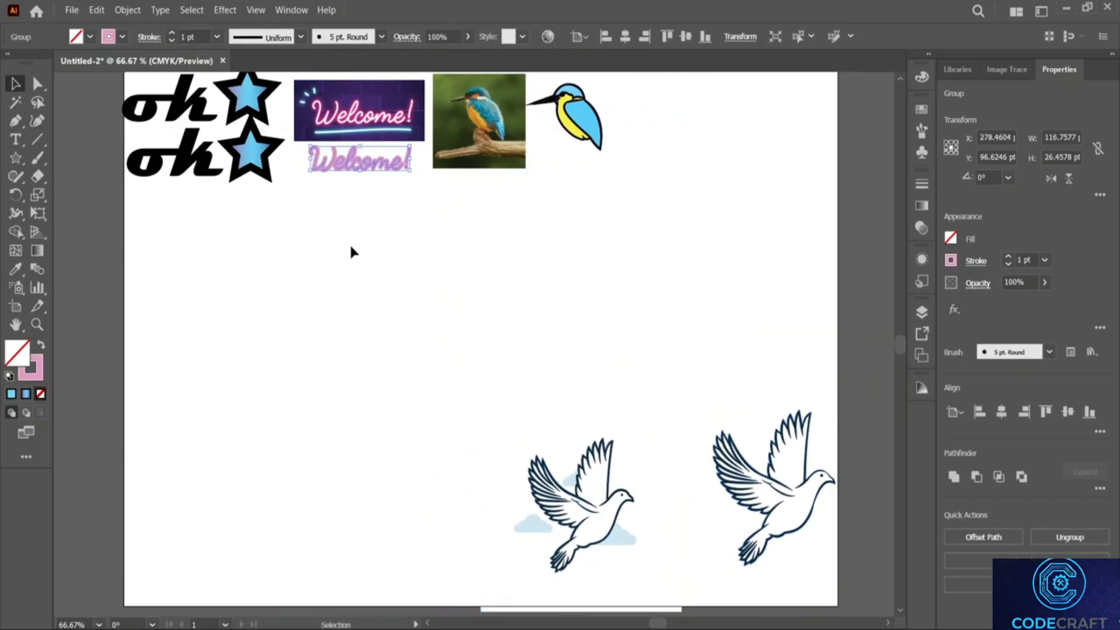
{"action": "left_click", "coordinate": [349, 127], "text": "shift"}
{"action": "left_click_drag", "start_coordinate": [349, 127], "coordinate": [210, 422]}
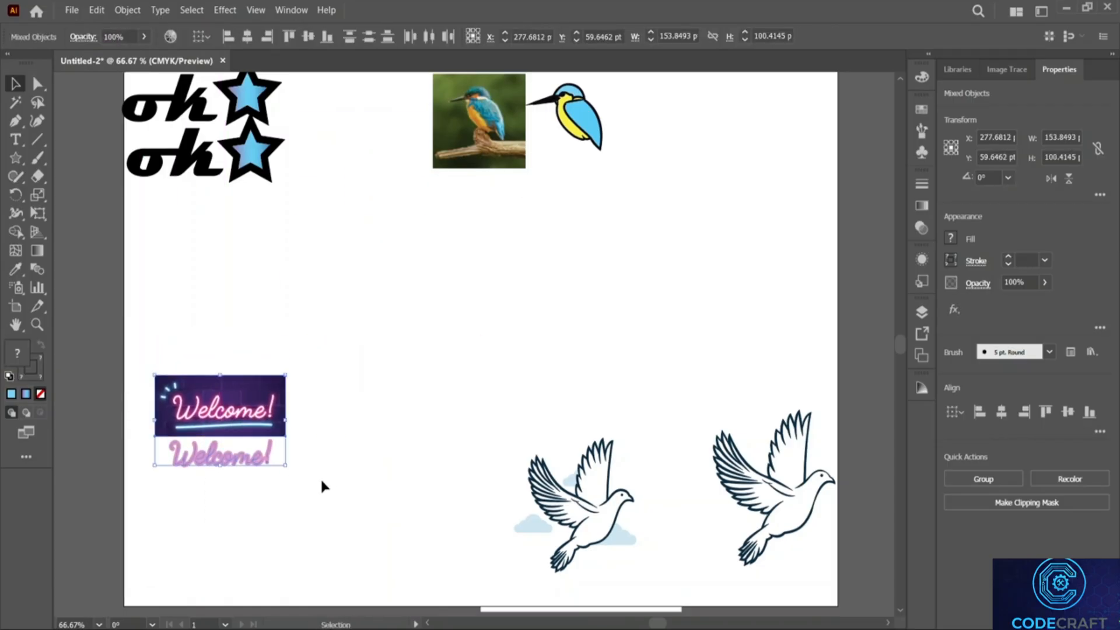
{"action": "left_click_drag", "start_coordinate": [286, 465], "coordinate": [446, 577]}
{"action": "left_click_drag", "start_coordinate": [329, 438], "coordinate": [326, 463]}
Enlarge the two ok-and-star designs together to about 296 by 201 pt and place them in the artboard's upper left area.
{"action": "left_click", "coordinate": [211, 174]}
{"action": "left_click_drag", "start_coordinate": [216, 252], "coordinate": [168, 105]}
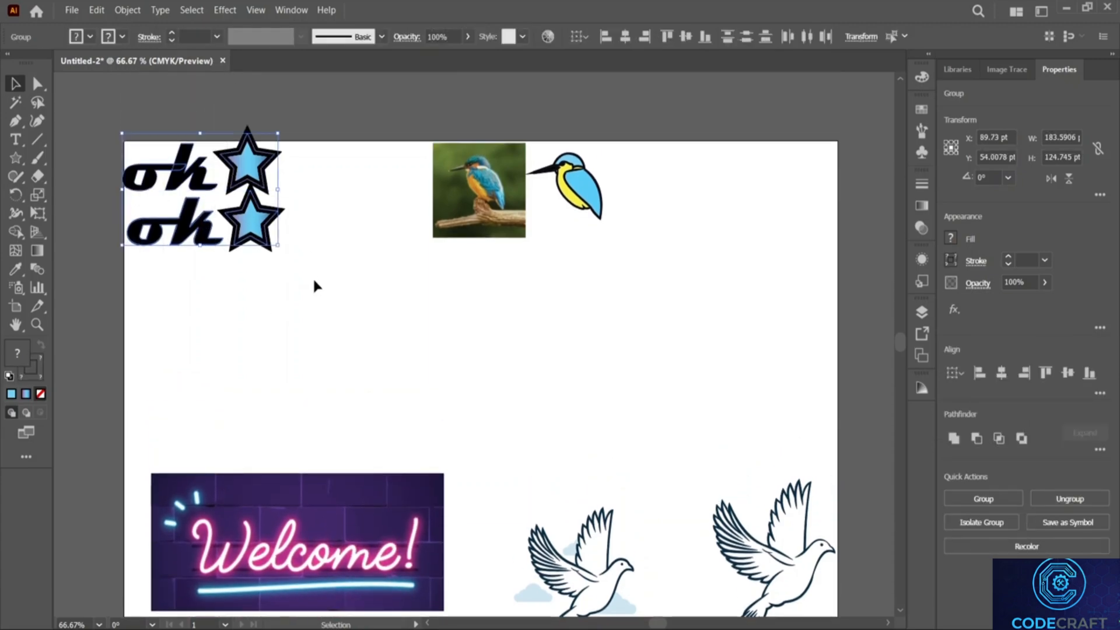
{"action": "left_click_drag", "start_coordinate": [278, 245], "coordinate": [385, 318]}
{"action": "left_click_drag", "start_coordinate": [309, 218], "coordinate": [335, 286]}
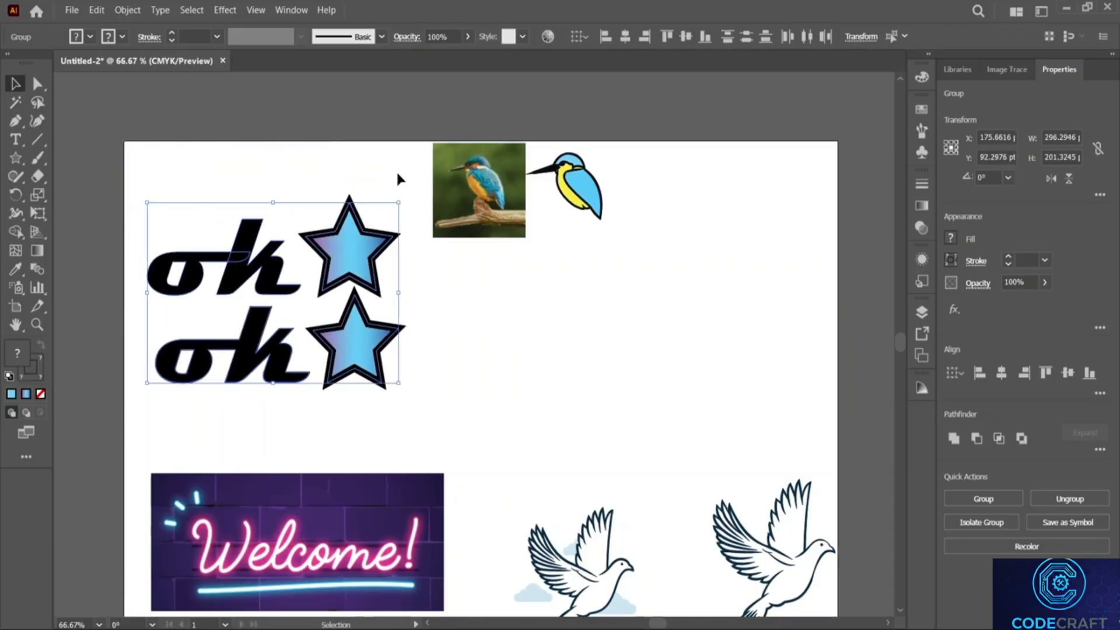
Enlarge the kingfisher photo and its drawing in the artboard's upper right area, and shift the dove group slightly up and left.
{"action": "left_click_drag", "start_coordinate": [413, 166], "coordinate": [762, 327]}
{"action": "left_click_drag", "start_coordinate": [472, 237], "coordinate": [523, 306]}
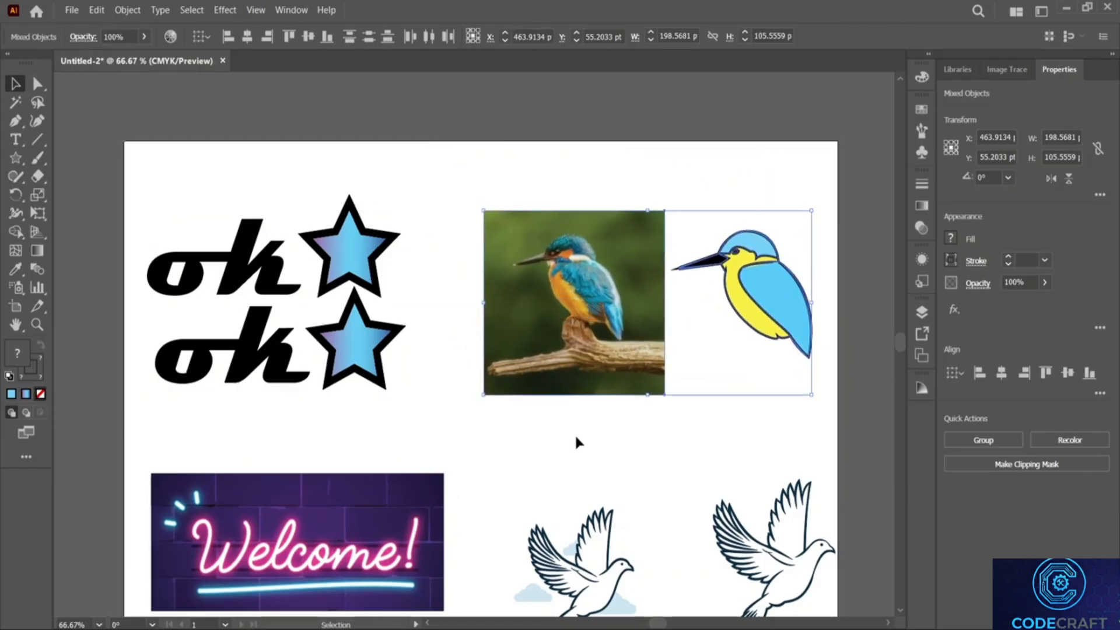
{"action": "scroll", "coordinate": [569, 426], "scroll_direction": "down", "scroll_amount": 3}
{"action": "left_click", "coordinate": [551, 343]}
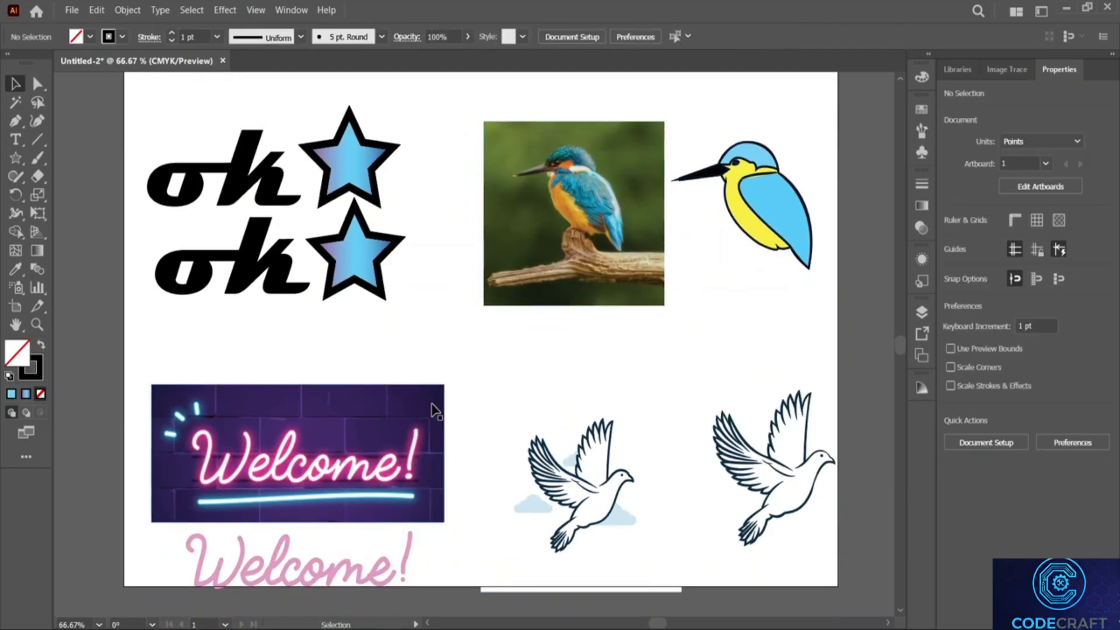
{"action": "left_click_drag", "start_coordinate": [606, 490], "coordinate": [586, 454]}
{"action": "left_click", "coordinate": [755, 308]}
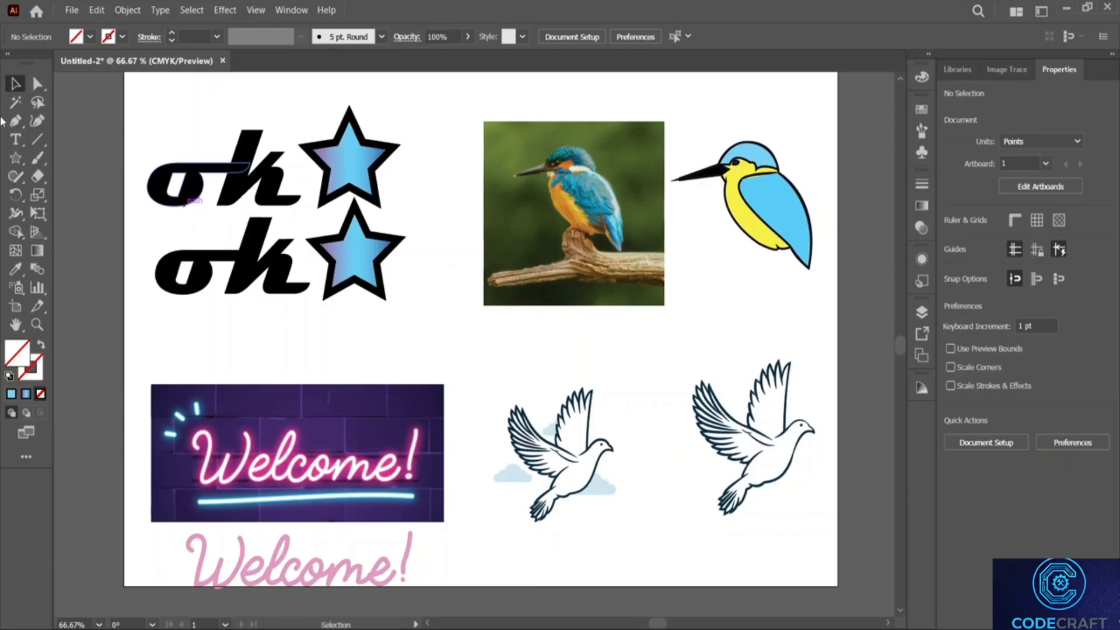
Review the Pen tool variants, and examine the ok-and-star designs at 150% with the lower one selected.
{"action": "left_click", "coordinate": [16, 121]}
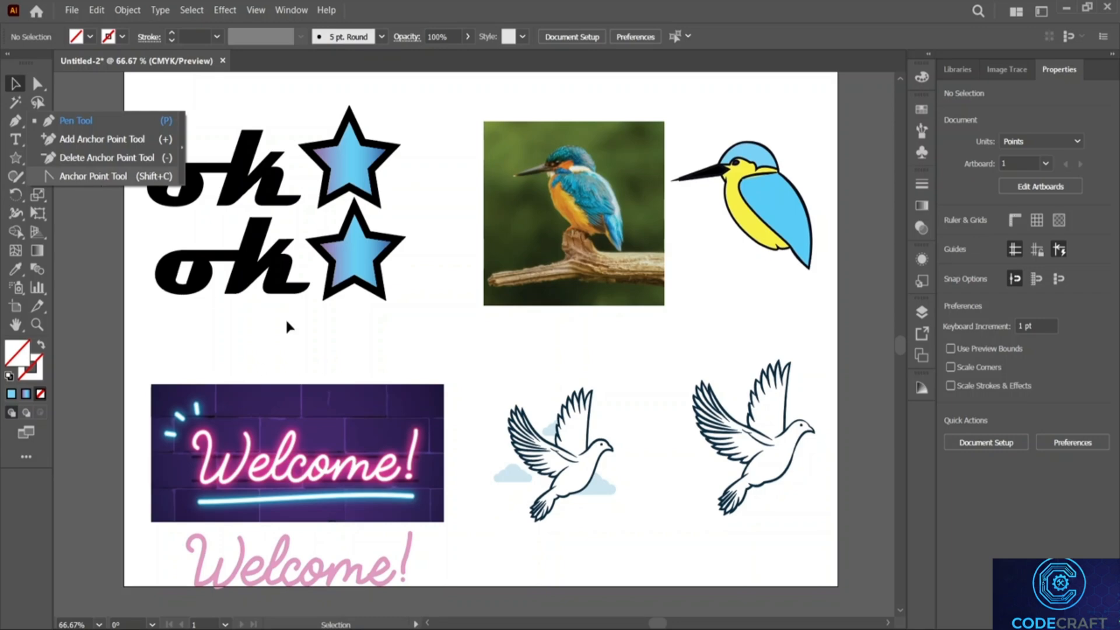
{"action": "left_click", "coordinate": [185, 329]}
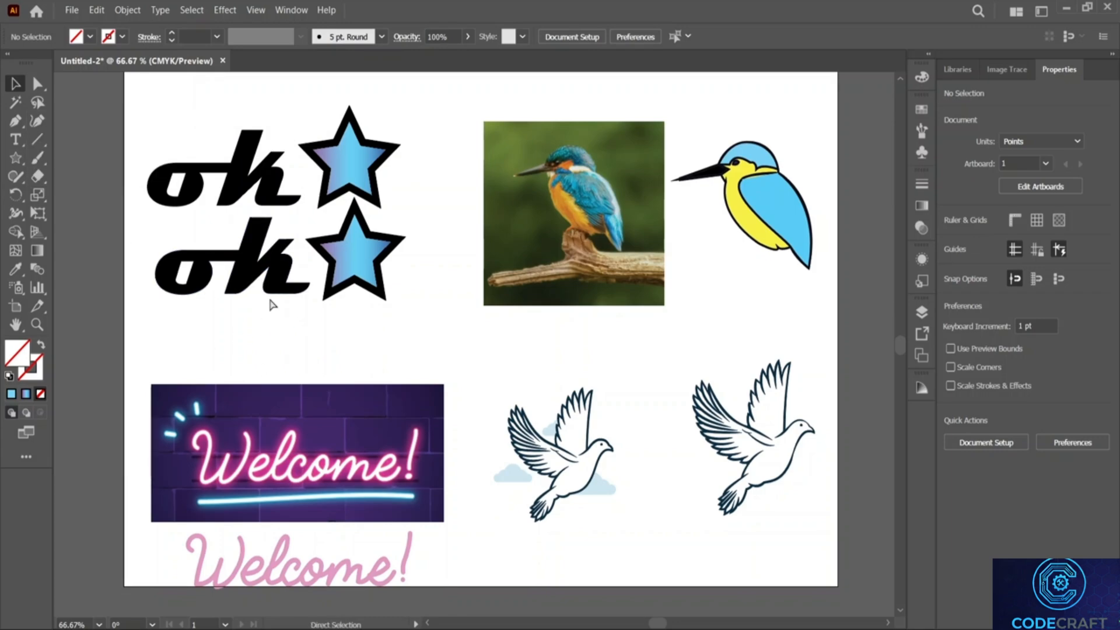
{"action": "scroll", "coordinate": [270, 299], "scroll_direction": "left", "scroll_amount": 3}
{"action": "scroll", "coordinate": [271, 296], "scroll_direction": "left", "scroll_amount": 2}
{"action": "key", "text": "z"}
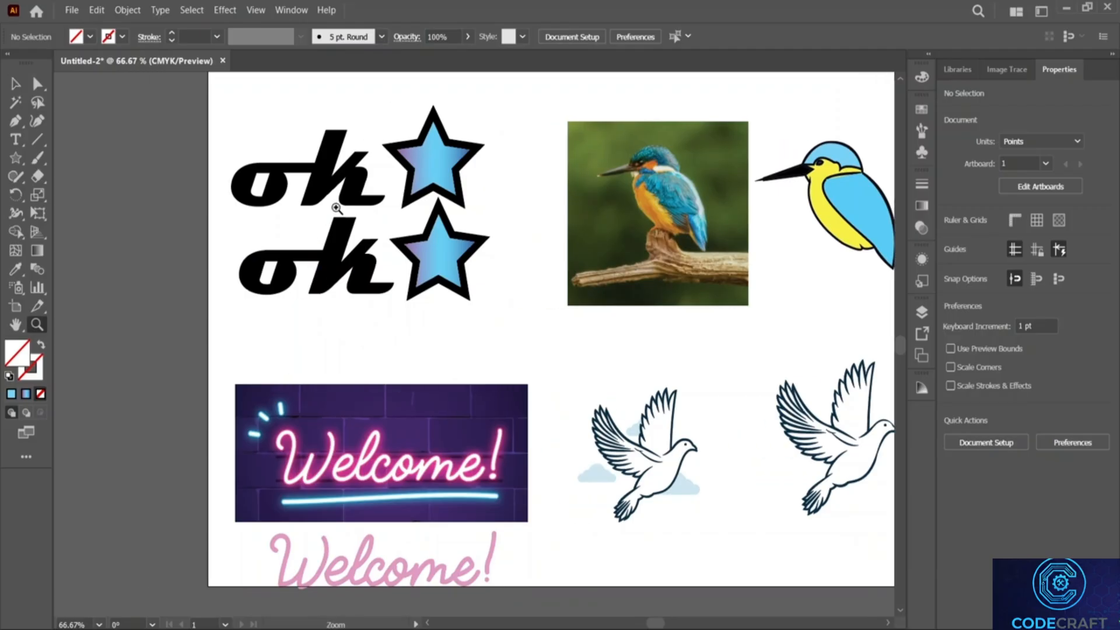
{"action": "left_click", "coordinate": [335, 208]}
{"action": "left_click", "coordinate": [511, 359]}
{"action": "left_click", "coordinate": [16, 83]}
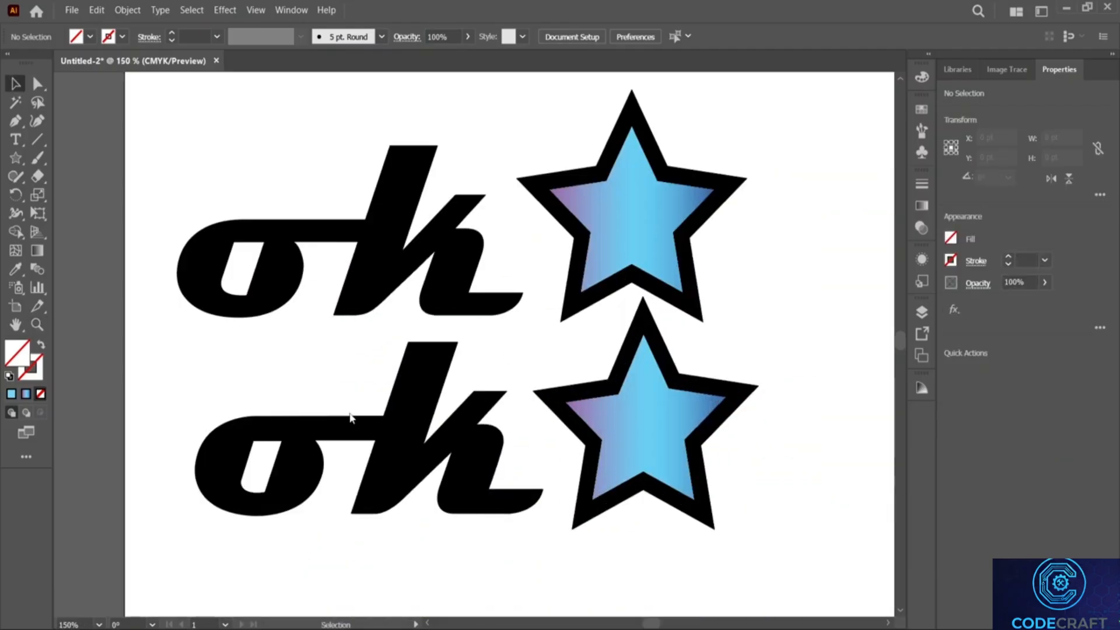
{"action": "left_click", "coordinate": [363, 442]}
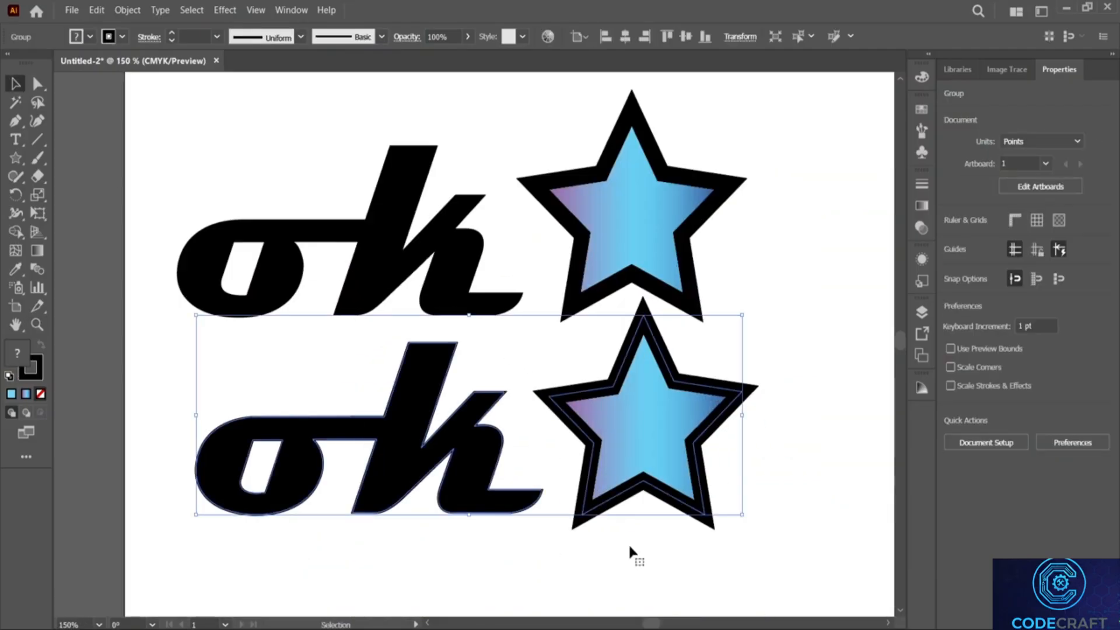
Isolate the lower ok-and-star group and add anchor points along the ok's connecting bar and the left edge of the k's stem.
{"action": "double_click", "coordinate": [354, 433]}
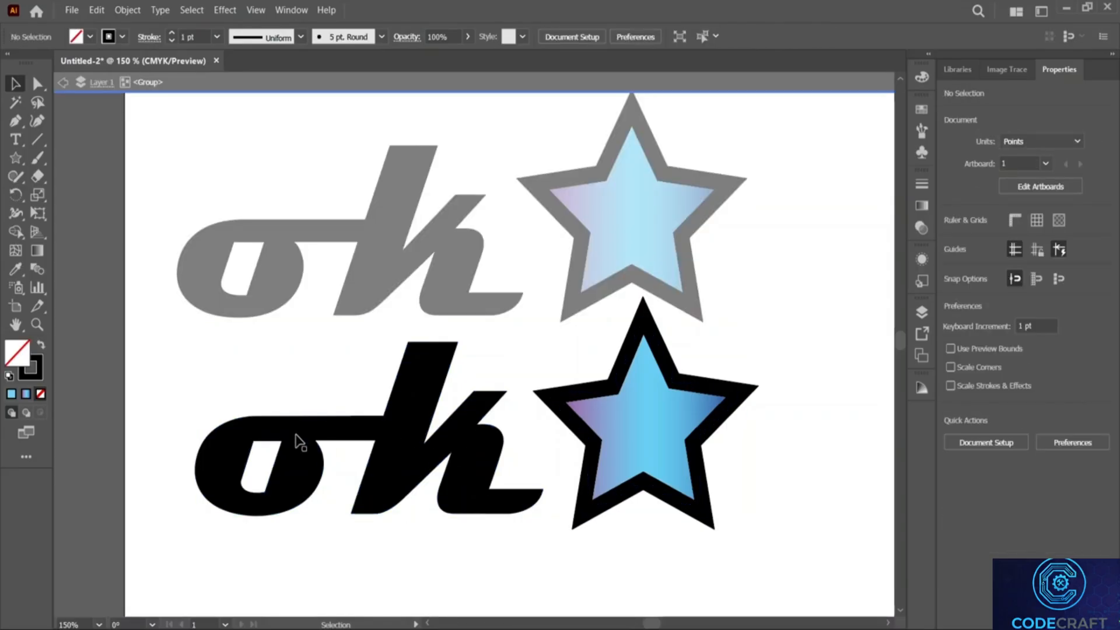
{"action": "left_click", "coordinate": [334, 437]}
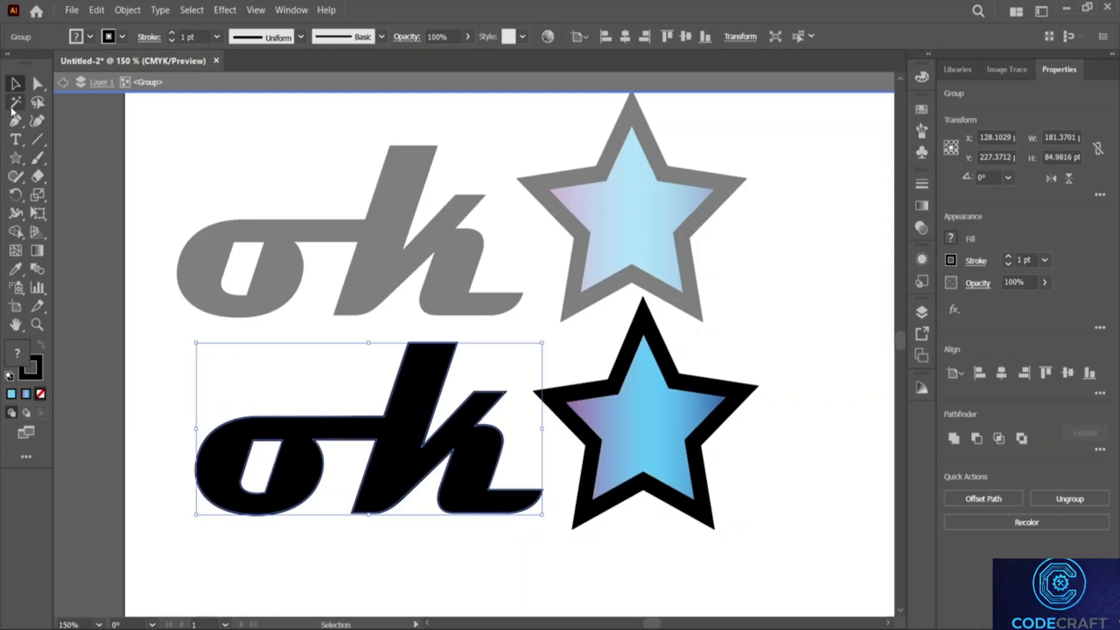
{"action": "left_click_drag", "start_coordinate": [14, 125], "coordinate": [51, 138]}
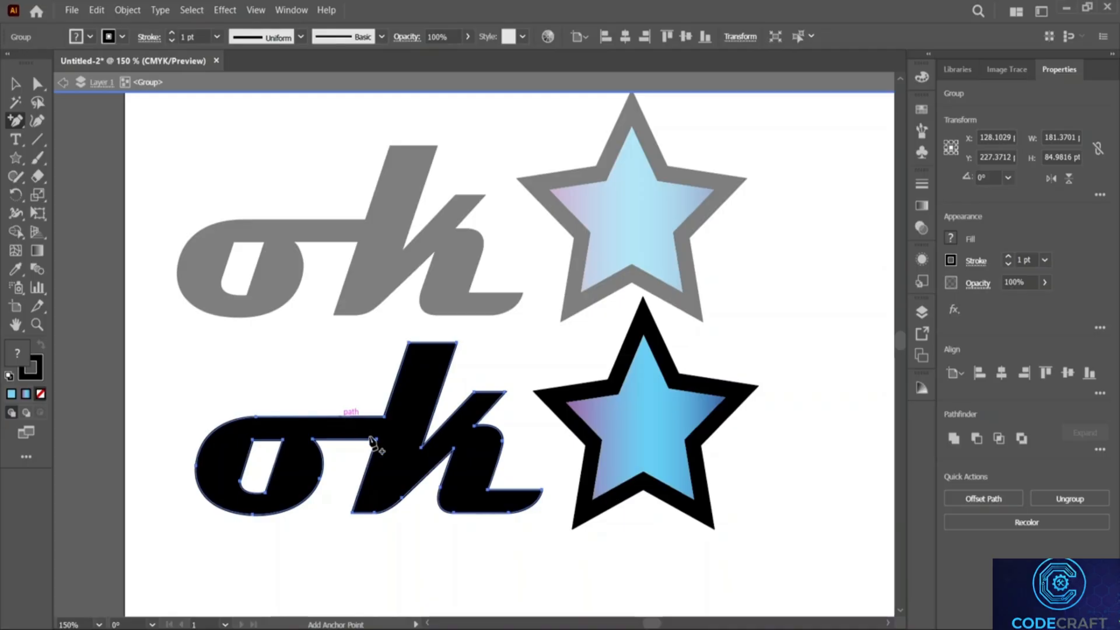
{"action": "left_click", "coordinate": [304, 417]}
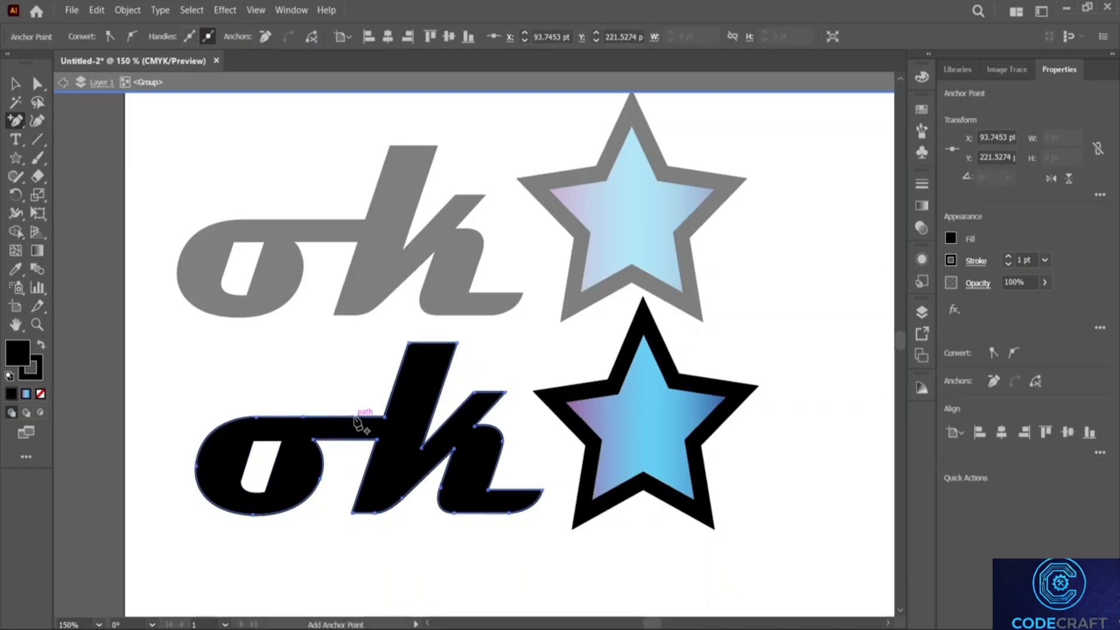
{"action": "left_click", "coordinate": [399, 374]}
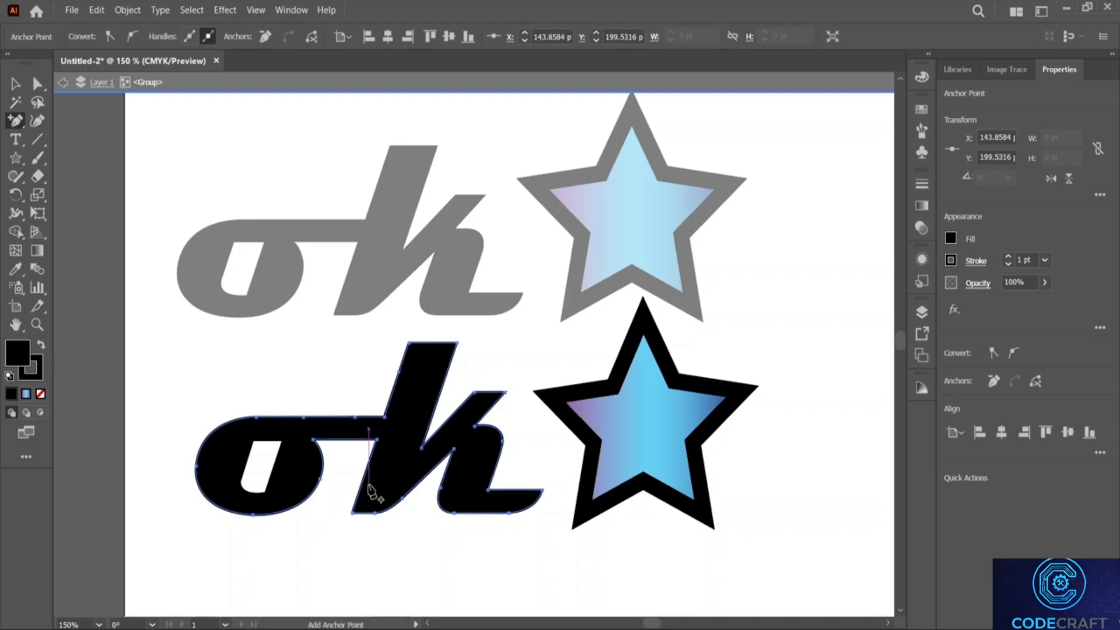
{"action": "left_click", "coordinate": [367, 479]}
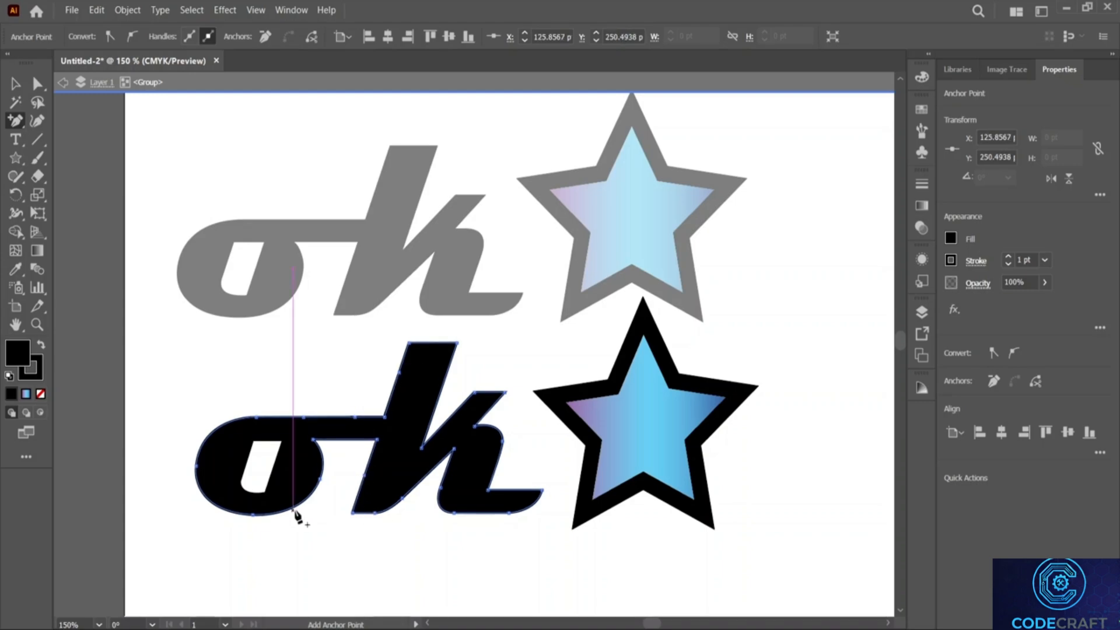
Bend the k's stem edges and the diagonal edge beneath its arm into curves with the Anchor Point tool.
{"action": "left_click", "coordinate": [21, 125]}
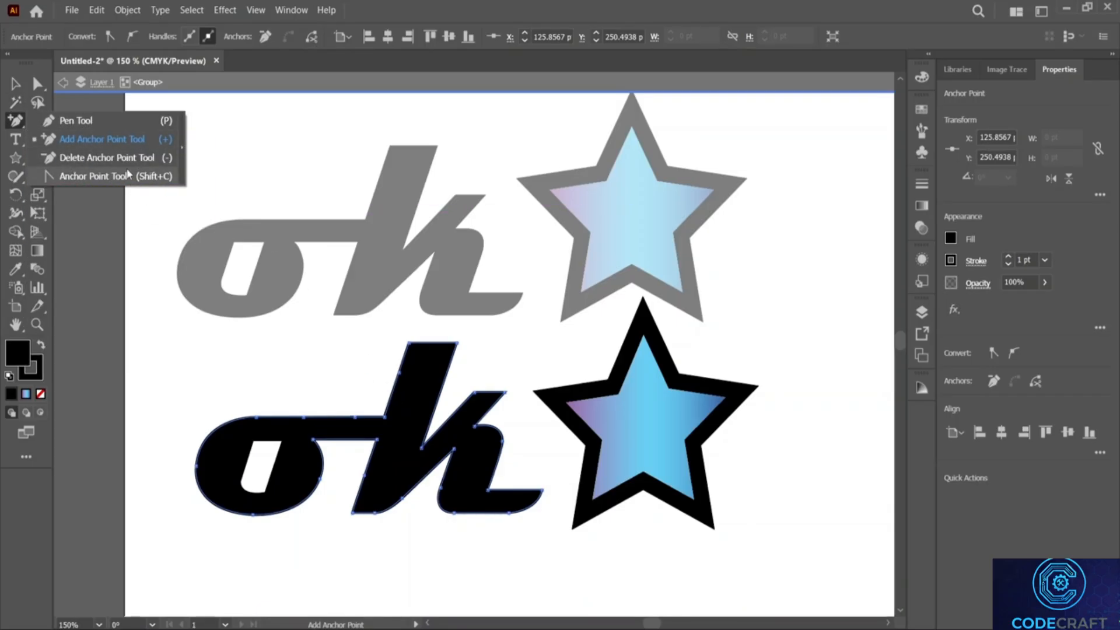
{"action": "left_click", "coordinate": [92, 178]}
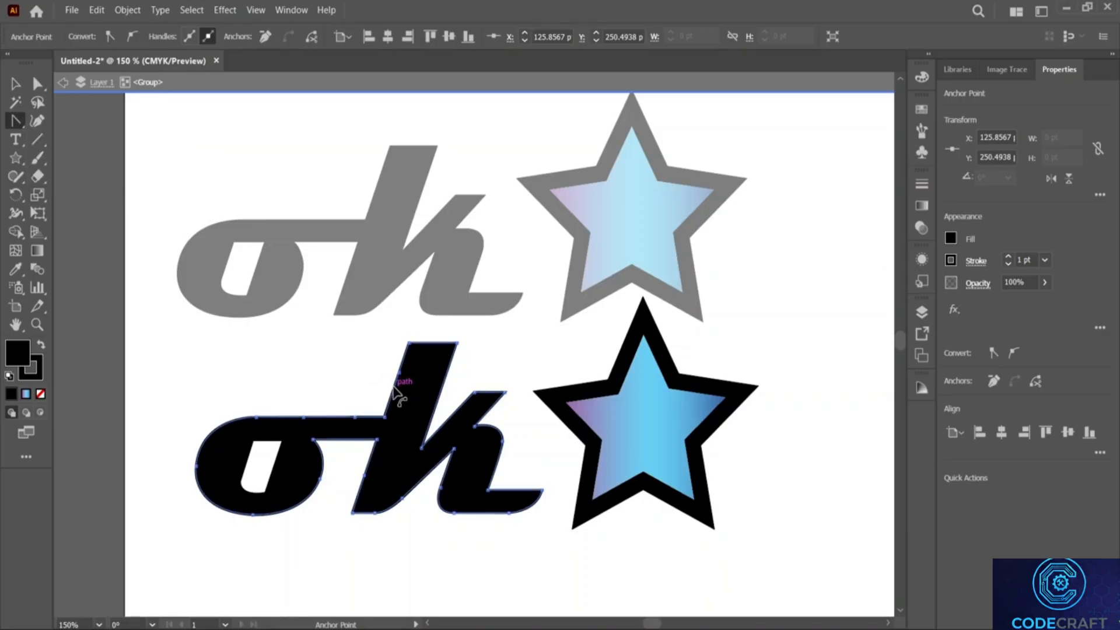
{"action": "left_click_drag", "start_coordinate": [397, 392], "coordinate": [403, 403]}
{"action": "left_click_drag", "start_coordinate": [374, 463], "coordinate": [371, 496]}
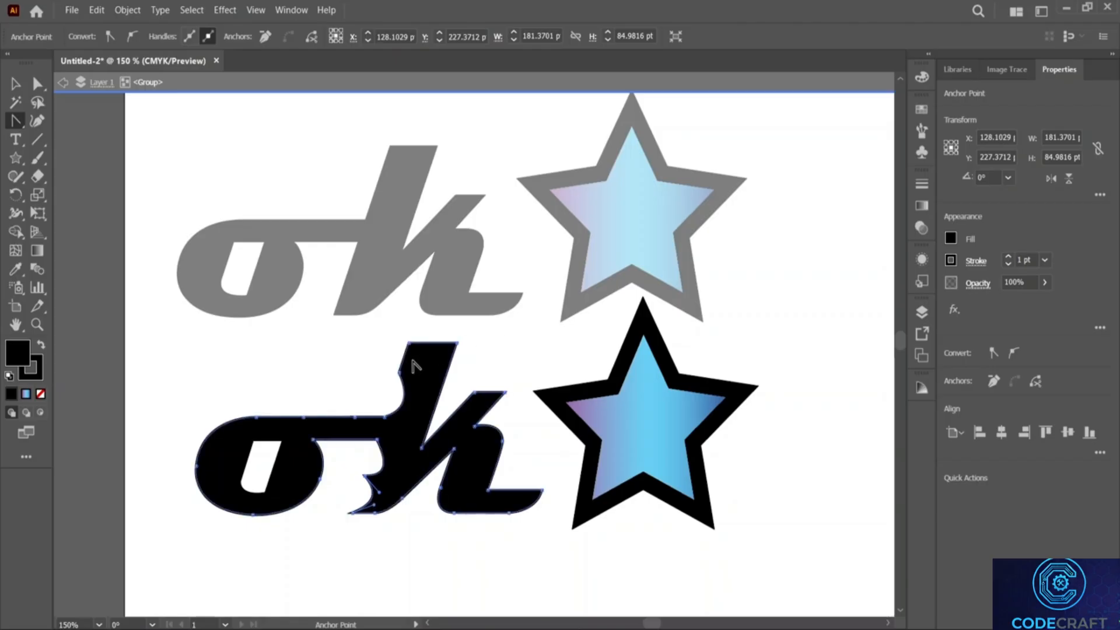
{"action": "left_click_drag", "start_coordinate": [407, 359], "coordinate": [431, 390]}
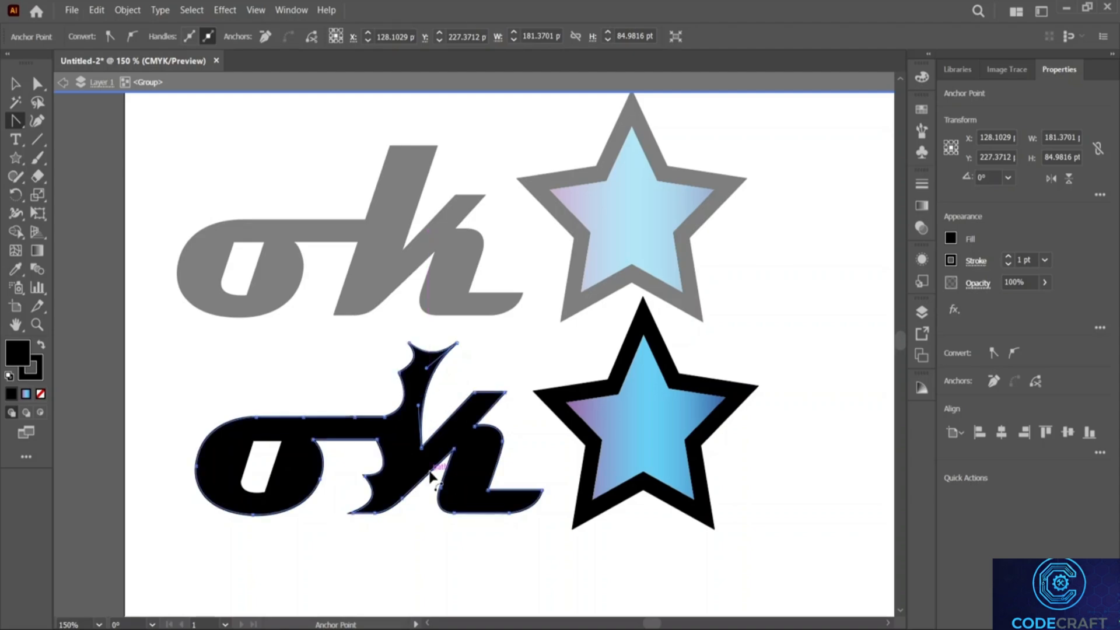
{"action": "left_click_drag", "start_coordinate": [429, 473], "coordinate": [422, 467]}
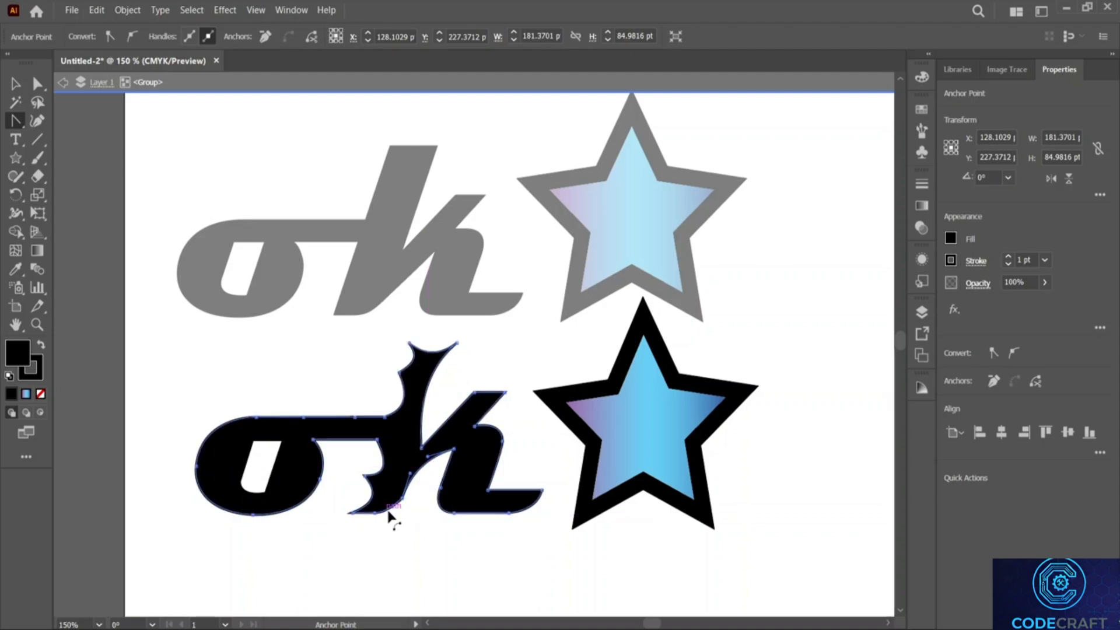
Curve the edges of the k's arm, leg and tail, flatten the stem's top edge, and bend the connecting bar's upper edge.
{"action": "left_click_drag", "start_coordinate": [462, 412], "coordinate": [466, 417]}
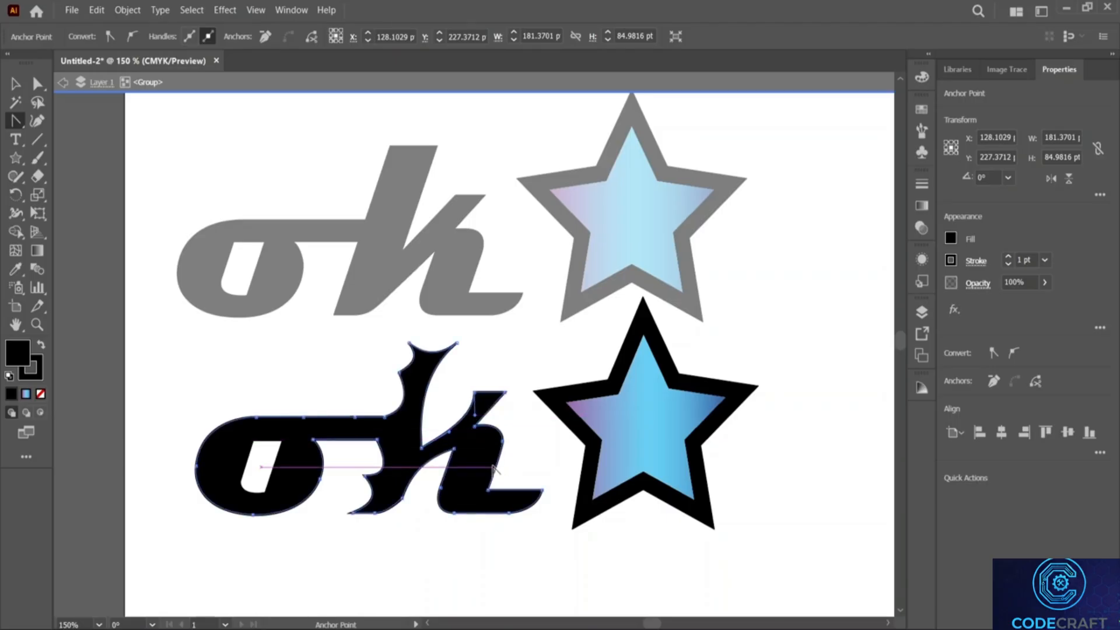
{"action": "mouse_move", "coordinate": [490, 498]}
{"action": "left_mouse_down"}
{"action": "mouse_move", "coordinate": [491, 485]}
{"action": "mouse_move", "coordinate": [478, 490]}
{"action": "left_mouse_up"}
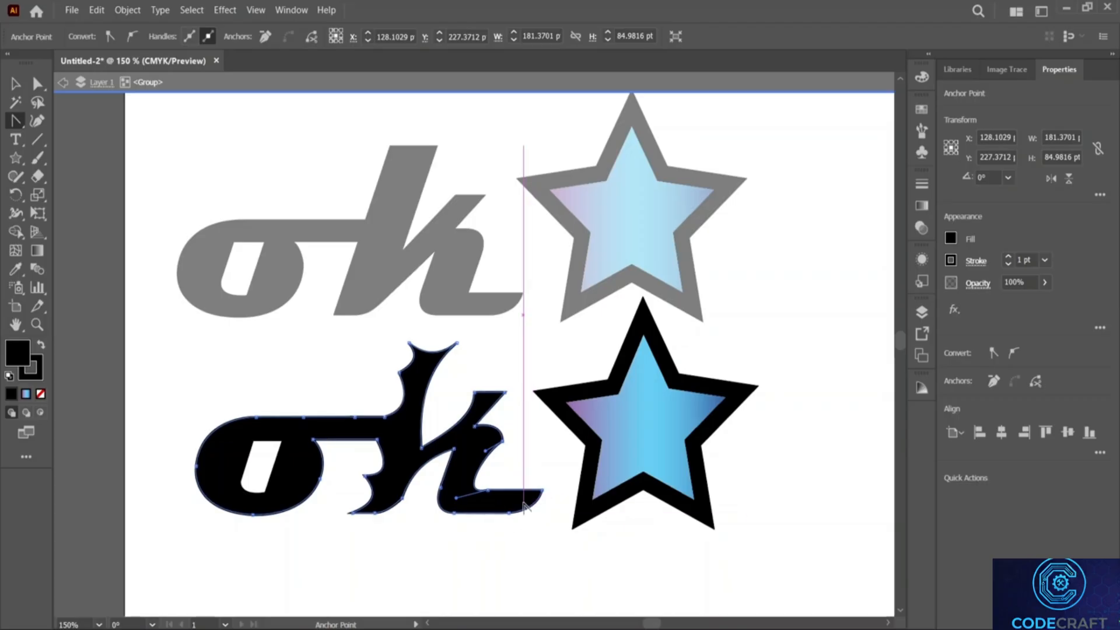
{"action": "left_click_drag", "start_coordinate": [530, 509], "coordinate": [521, 501]}
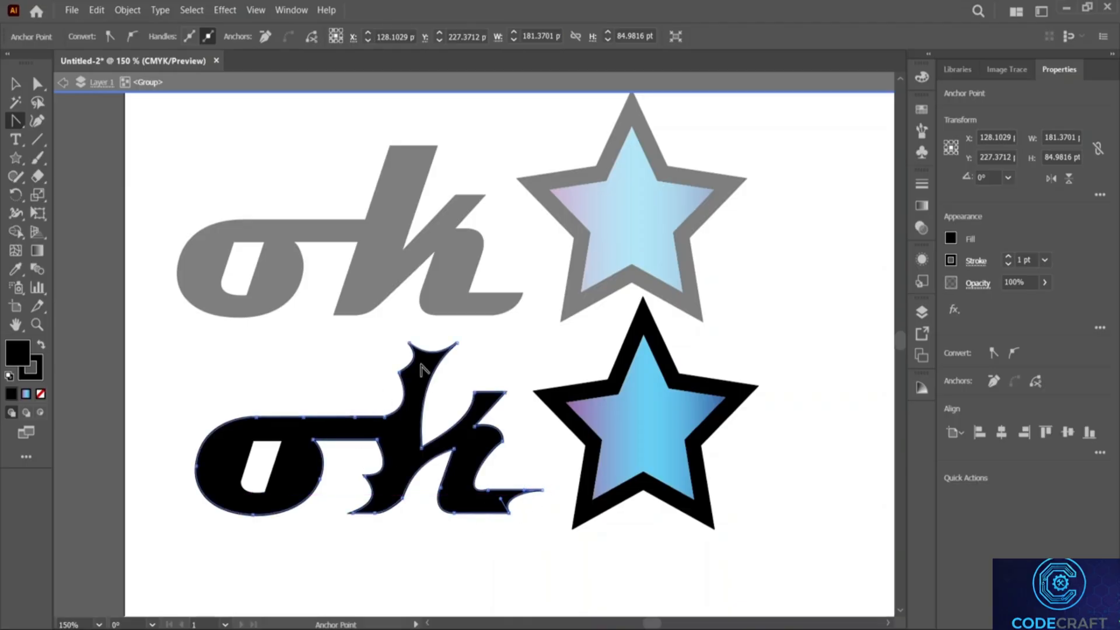
{"action": "left_click_drag", "start_coordinate": [433, 354], "coordinate": [432, 348]}
{"action": "left_click_drag", "start_coordinate": [426, 400], "coordinate": [428, 401]}
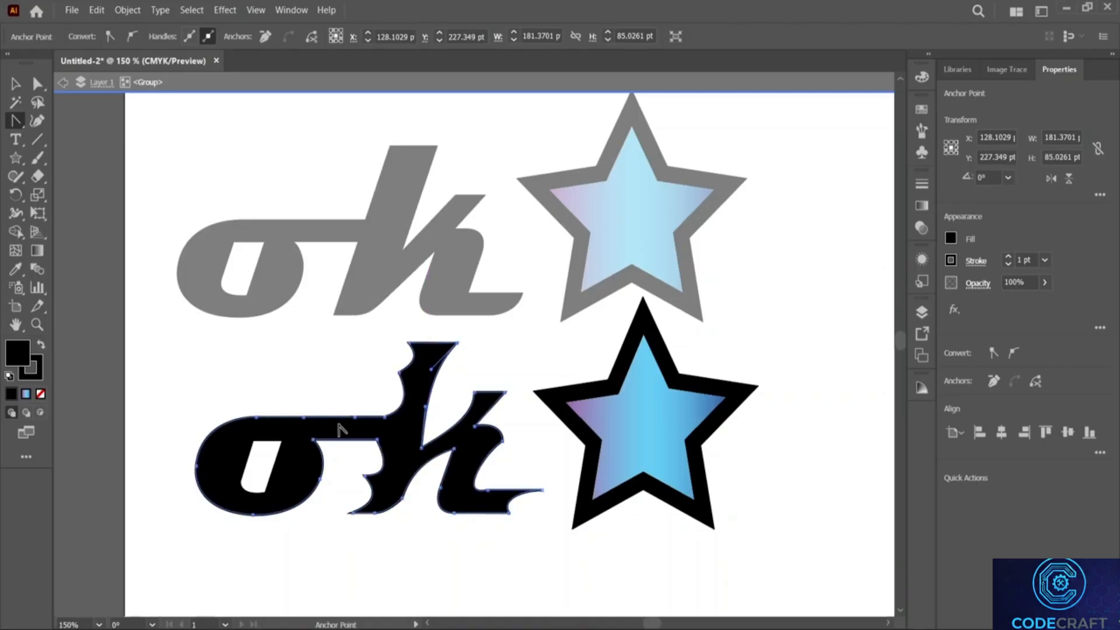
{"action": "left_click_drag", "start_coordinate": [334, 424], "coordinate": [336, 433]}
Delete the extra anchor points on the connecting bar, the k's stem and its lower leg to smooth the outline.
{"action": "left_click_drag", "start_coordinate": [16, 122], "coordinate": [69, 157]}
{"action": "left_click", "coordinate": [357, 420]}
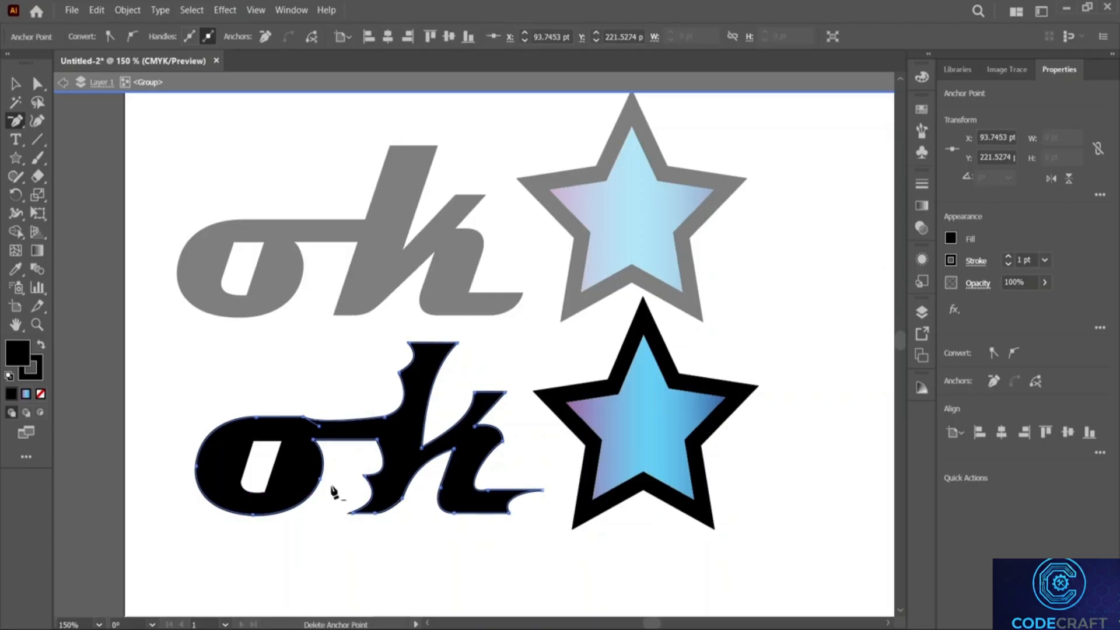
{"action": "left_click", "coordinate": [399, 374]}
{"action": "left_click", "coordinate": [362, 483]}
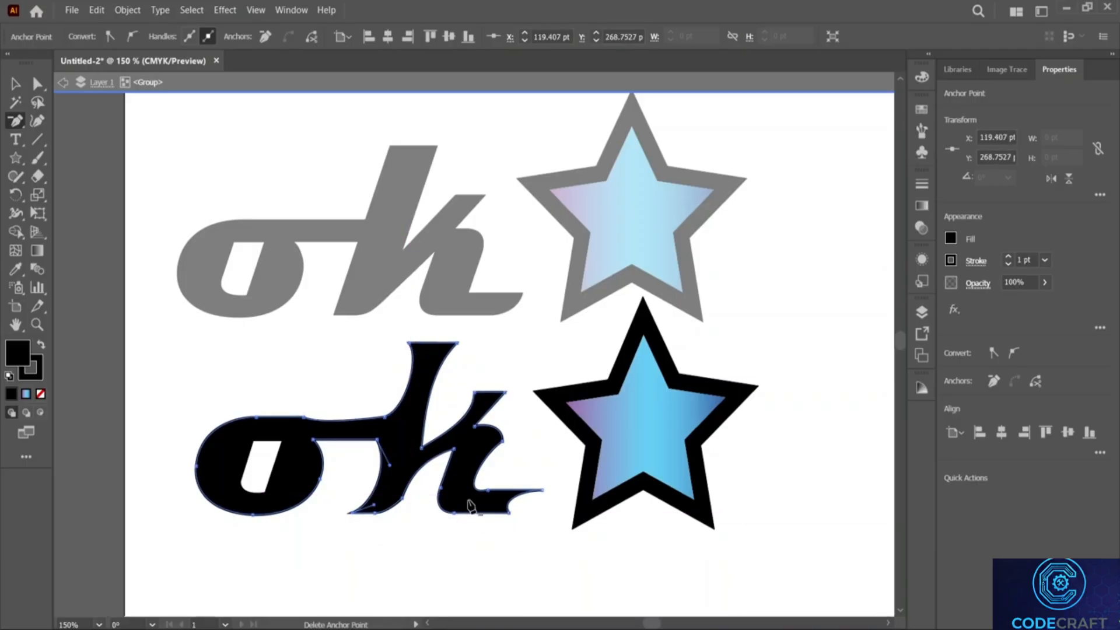
{"action": "left_click", "coordinate": [441, 488]}
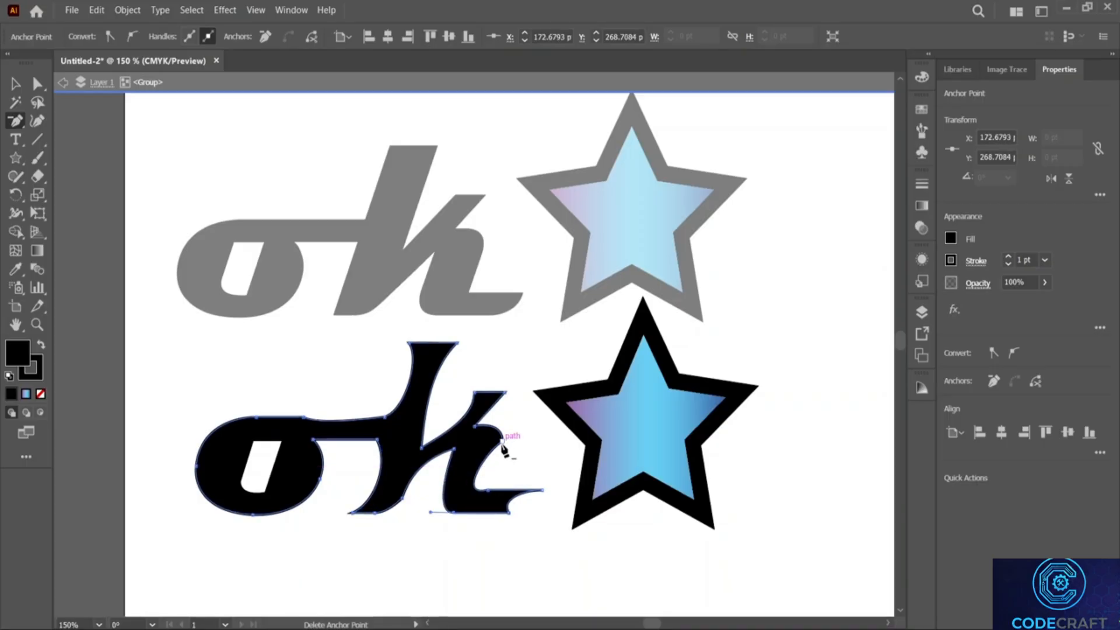
Try deleting the two corner anchor points at the tip of the k's upper arm, and undo the deletions.
{"action": "left_click", "coordinate": [502, 399]}
{"action": "left_click_drag", "start_coordinate": [513, 283], "coordinate": [490, 248]}
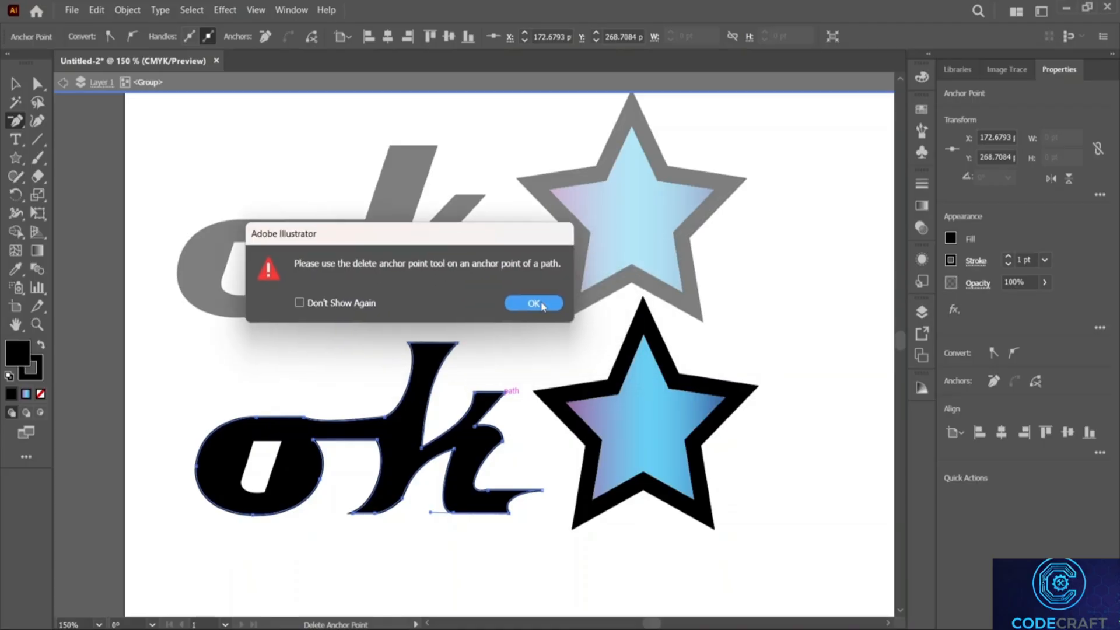
{"action": "left_click", "coordinate": [578, 318]}
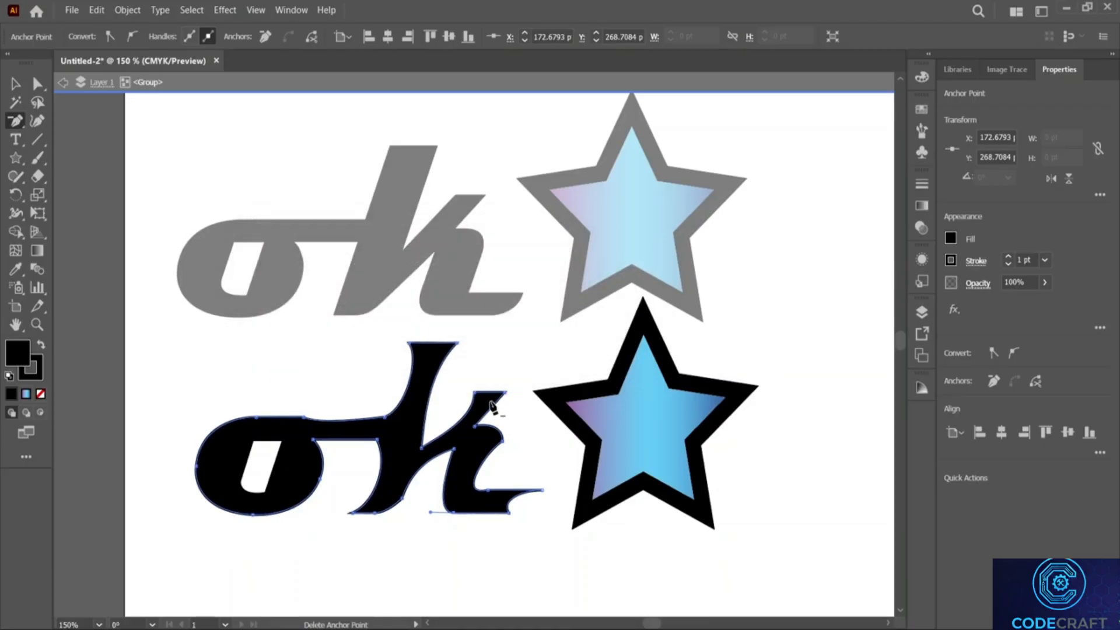
{"action": "left_click", "coordinate": [491, 402]}
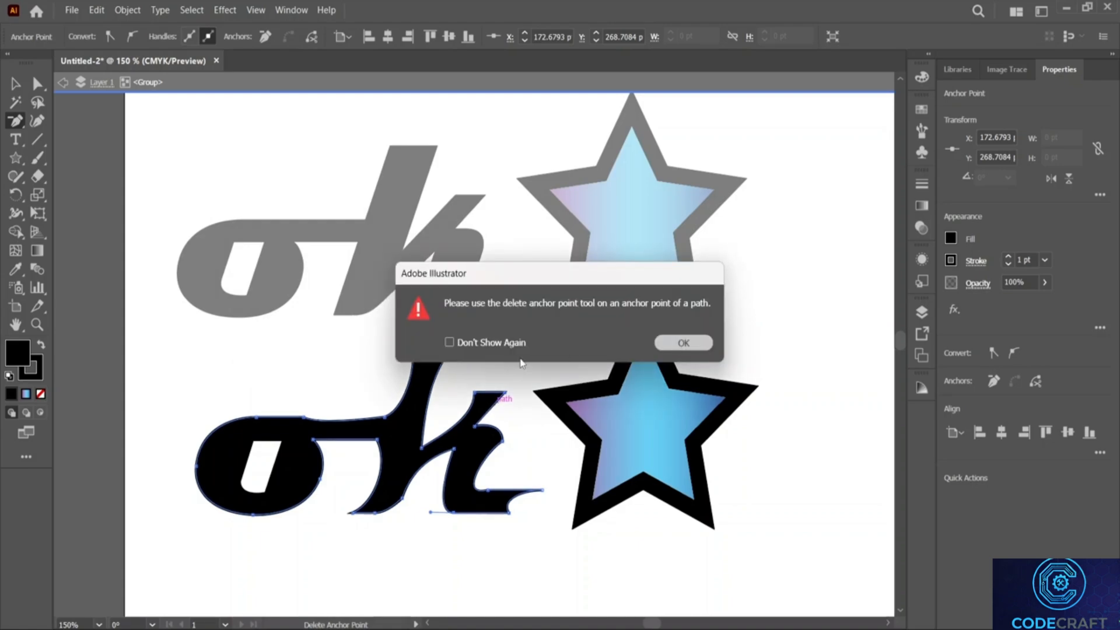
{"action": "key", "text": "Return"}
{"action": "left_click", "coordinate": [506, 394]}
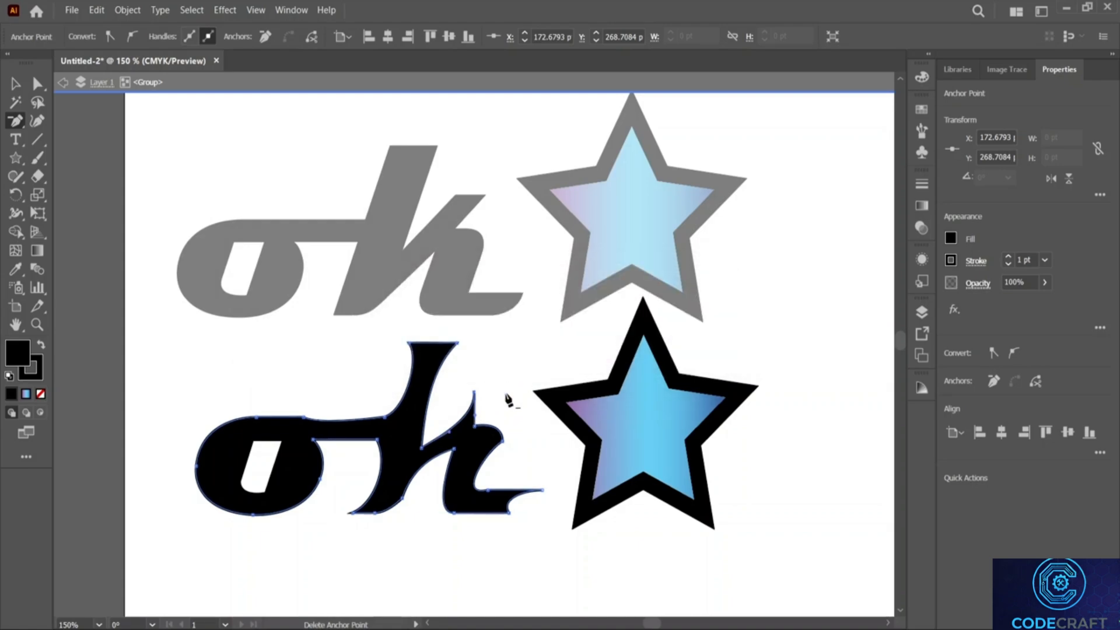
{"action": "left_click", "coordinate": [474, 392]}
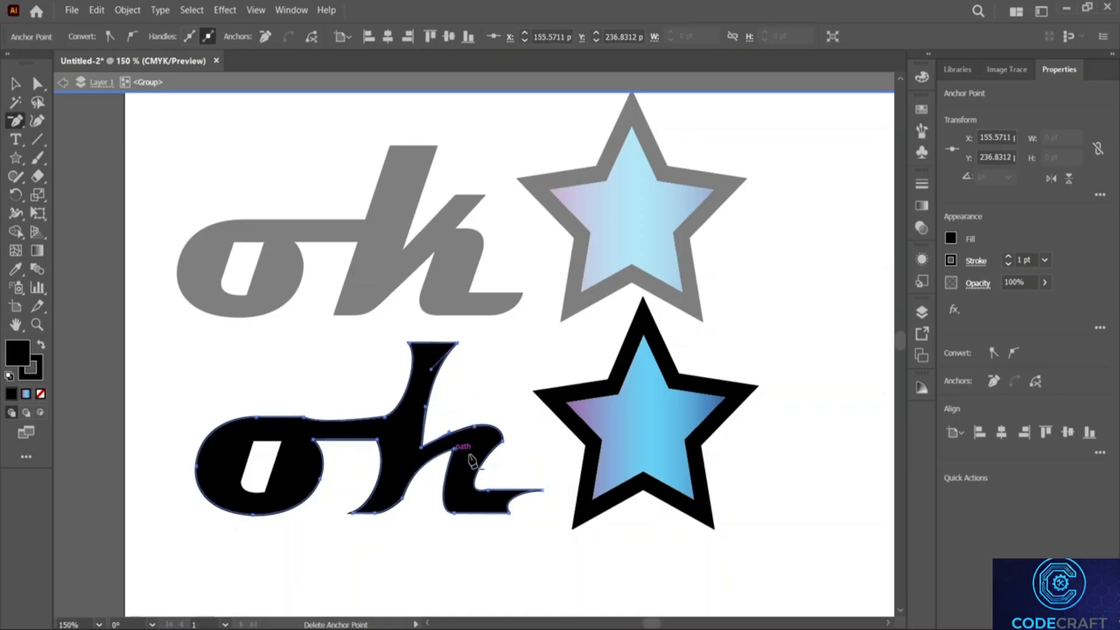
{"action": "left_click", "coordinate": [489, 491], "text": "ctrl"}
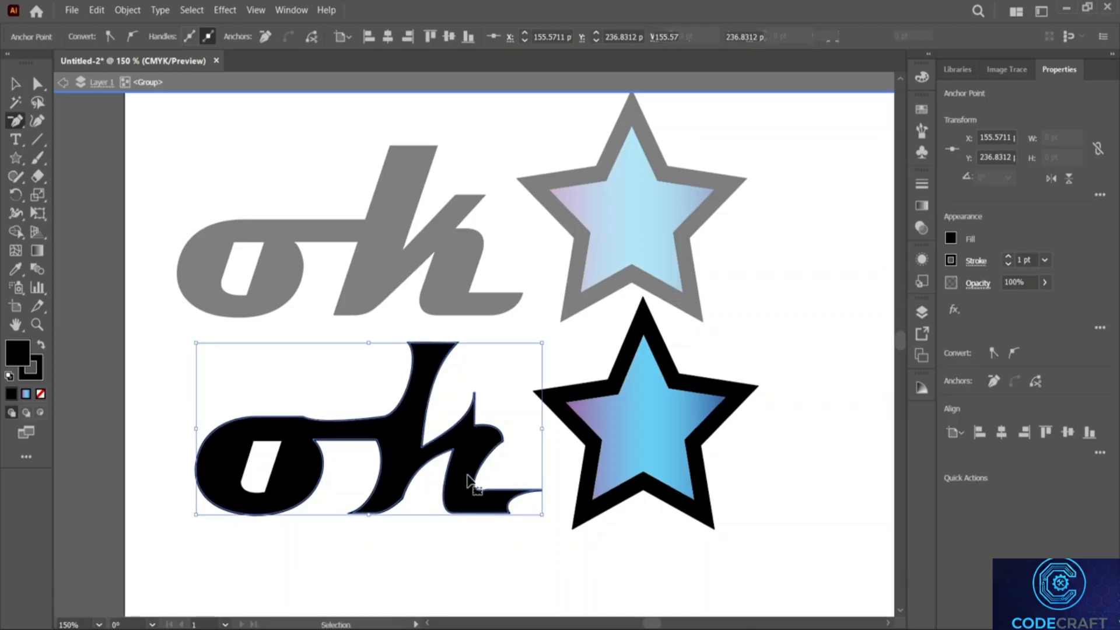
{"action": "key", "text": "ctrl+z"}
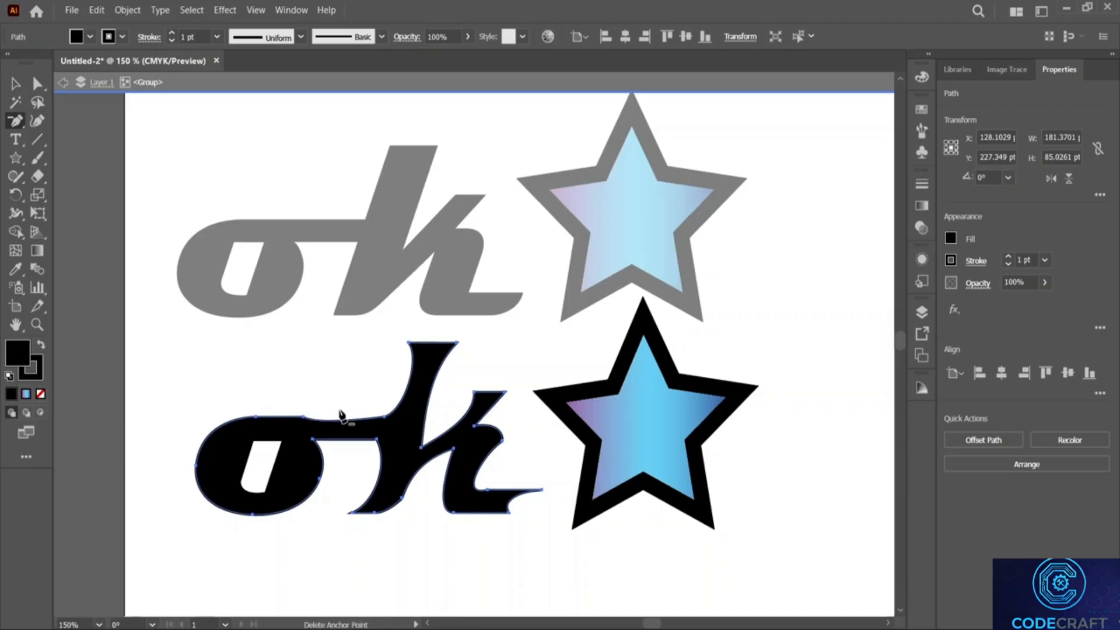
{"action": "left_click_drag", "start_coordinate": [16, 121], "coordinate": [106, 142]}
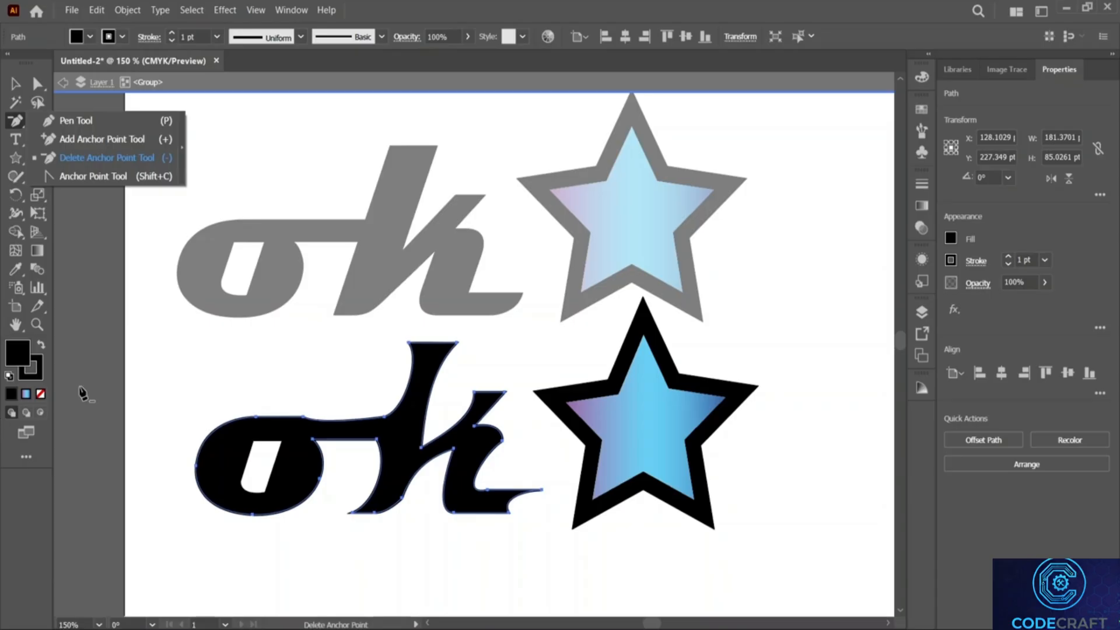
{"action": "left_click", "coordinate": [112, 375]}
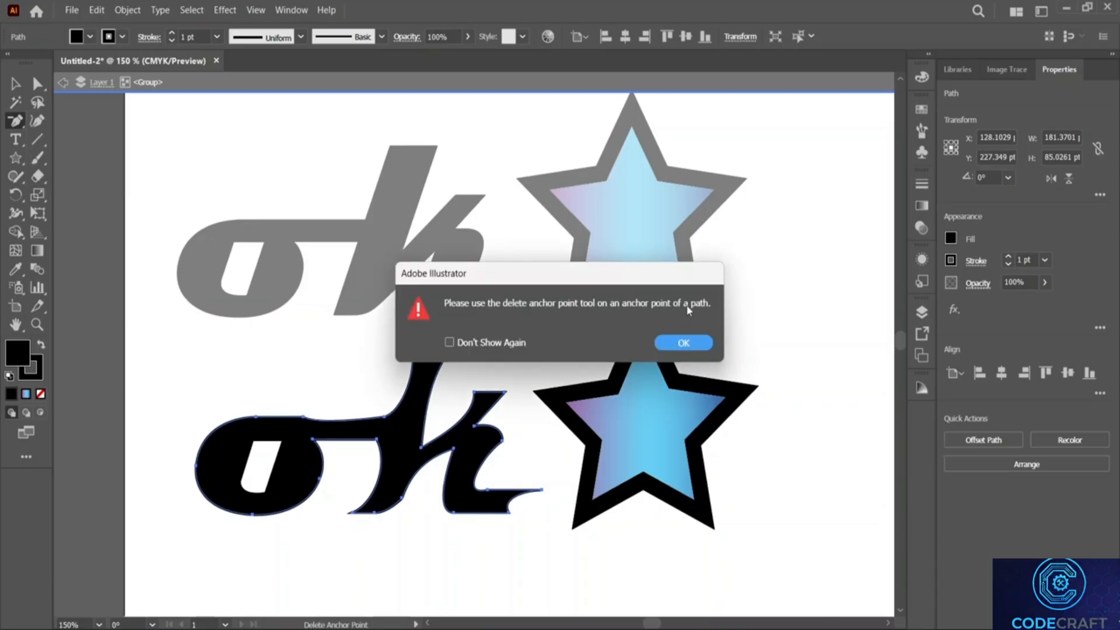
{"action": "left_click", "coordinate": [695, 343]}
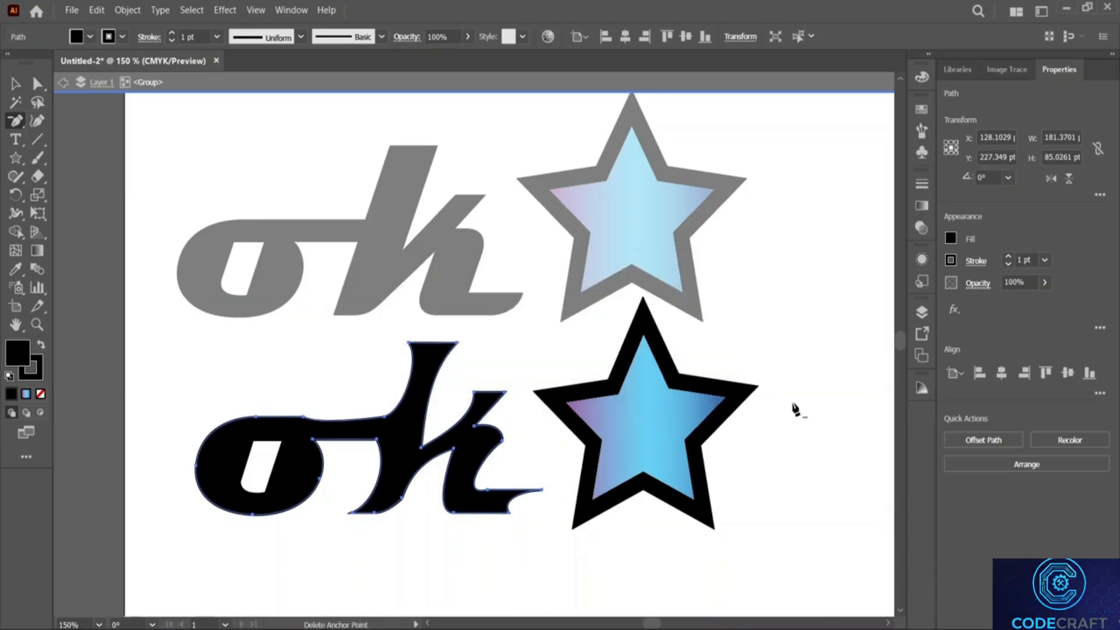